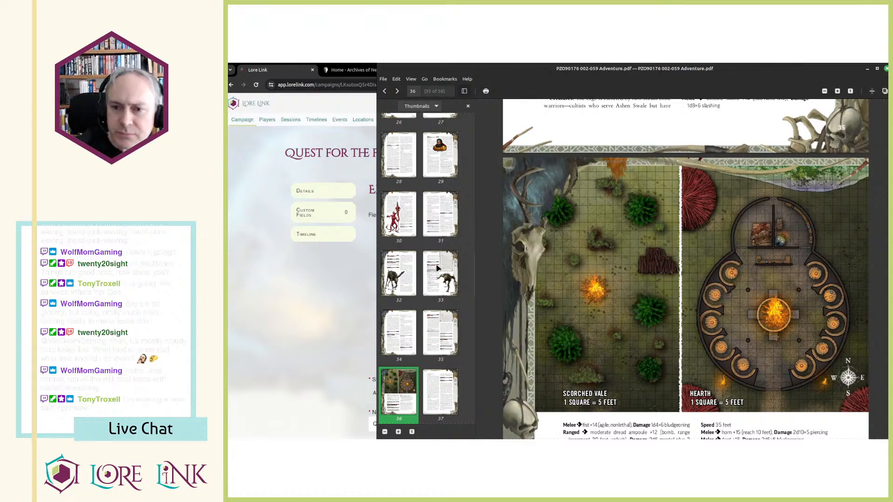
Step: Go to page 32 of the adventure and examine the Zombie Megaloceros entry, highlighting its variant notes, slow trait, hit points and immunities
click(408, 288)
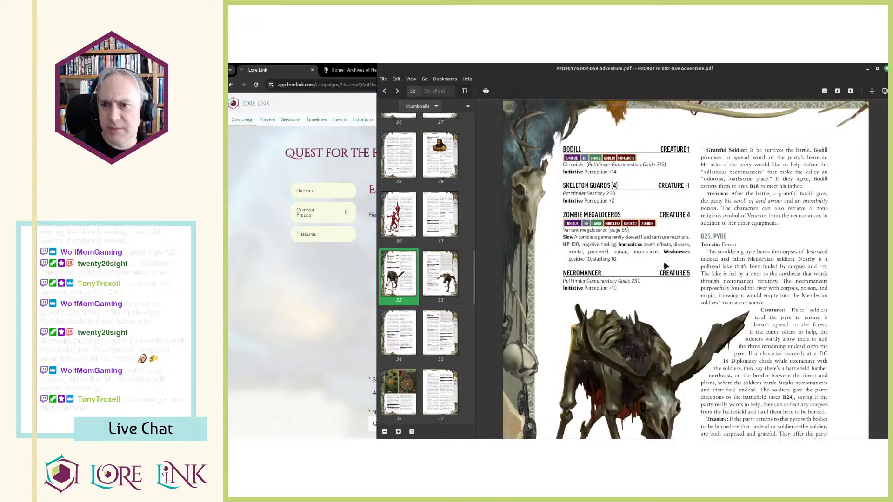
scroll(664, 269, down, 4)
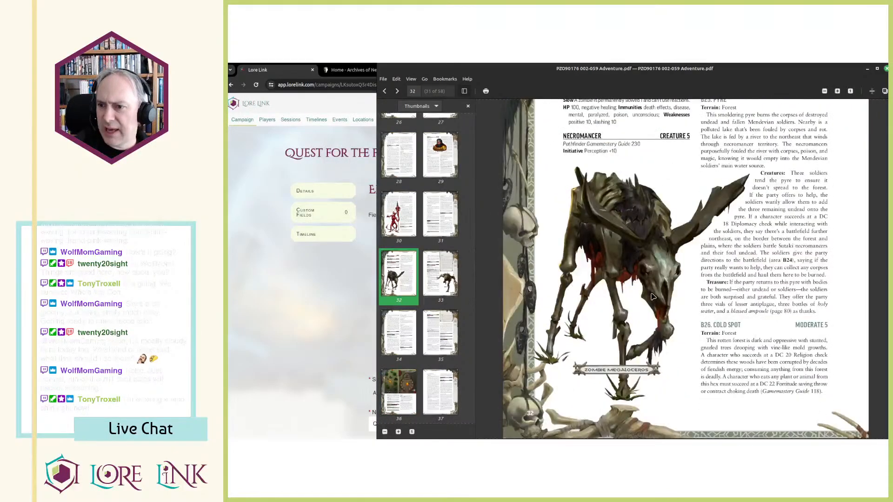
scroll(602, 358, up, 4)
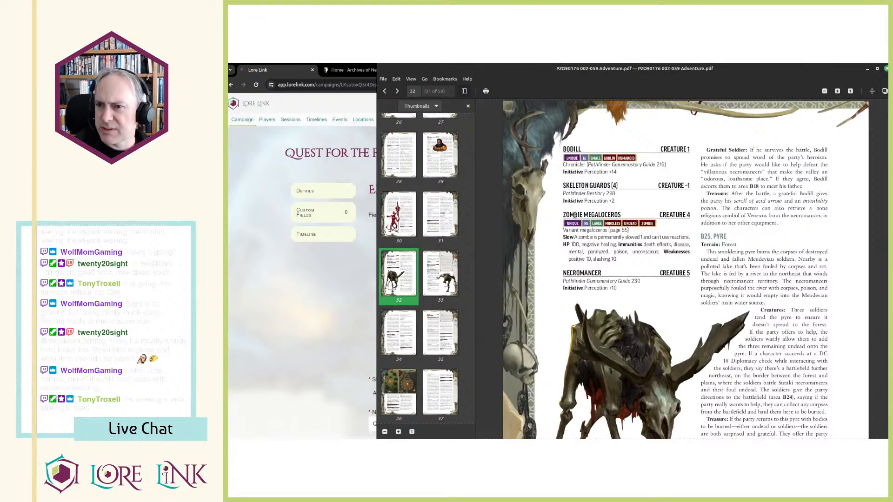
drag(564, 214, 636, 237)
click(620, 261)
click(565, 235)
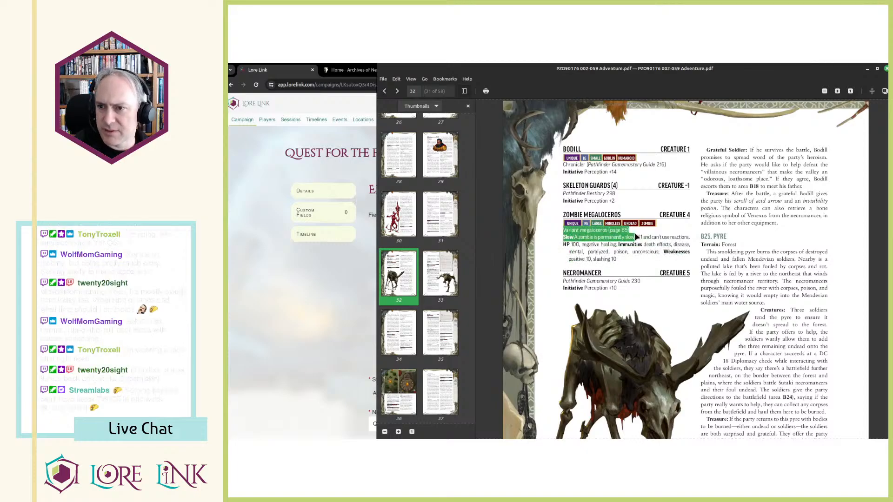
click(610, 247)
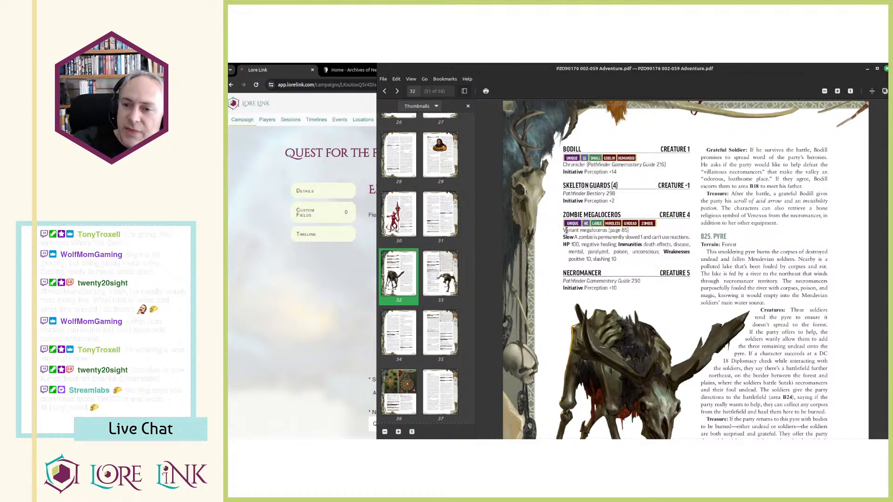
drag(563, 230, 624, 256)
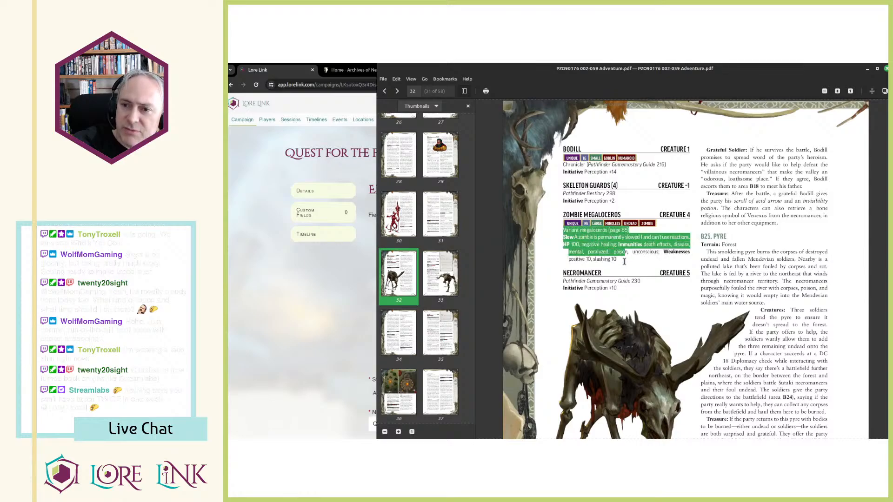
click(622, 262)
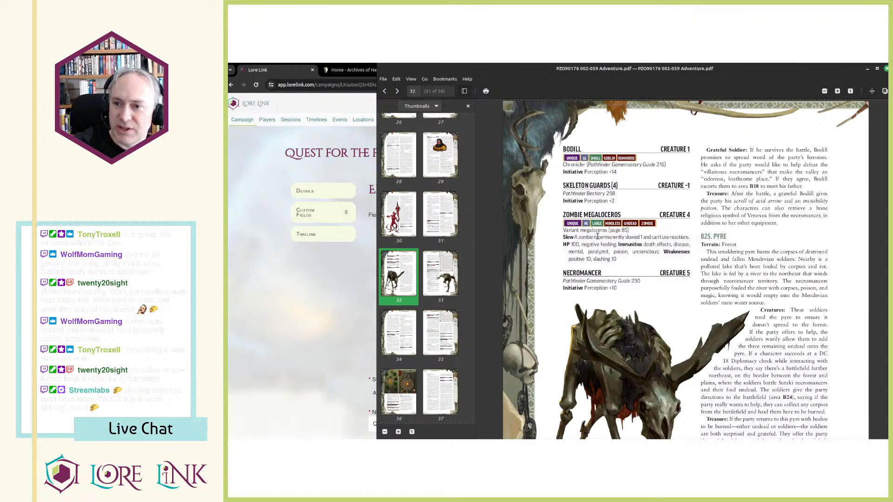
Step: Search the adventure for "zombie mega" and review the matches in the B24 Battlefield text and creature entries on pages 31 and 32
scroll(626, 252, up, 5)
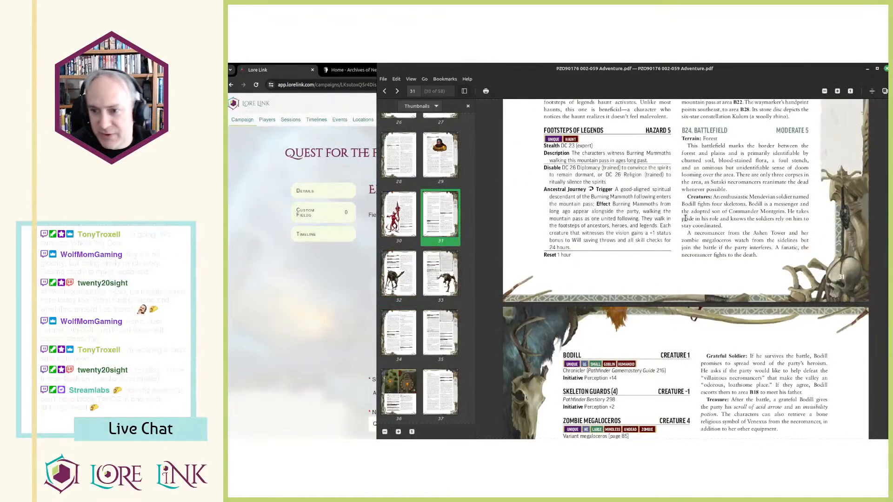
key(ctrl+f)
text(zombie)
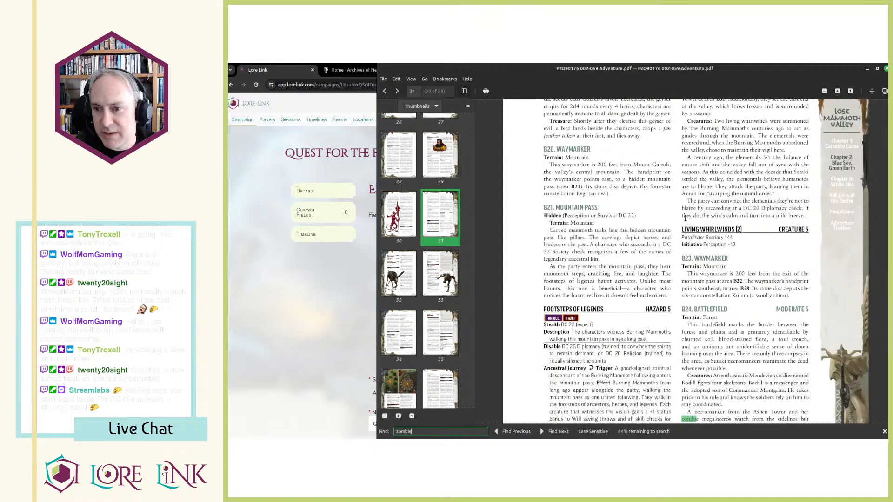
text( mega)
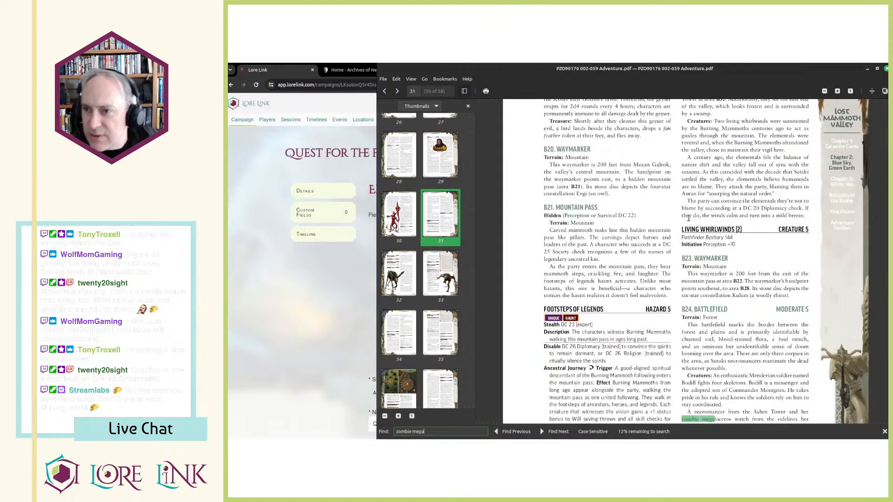
scroll(707, 215, down, 8)
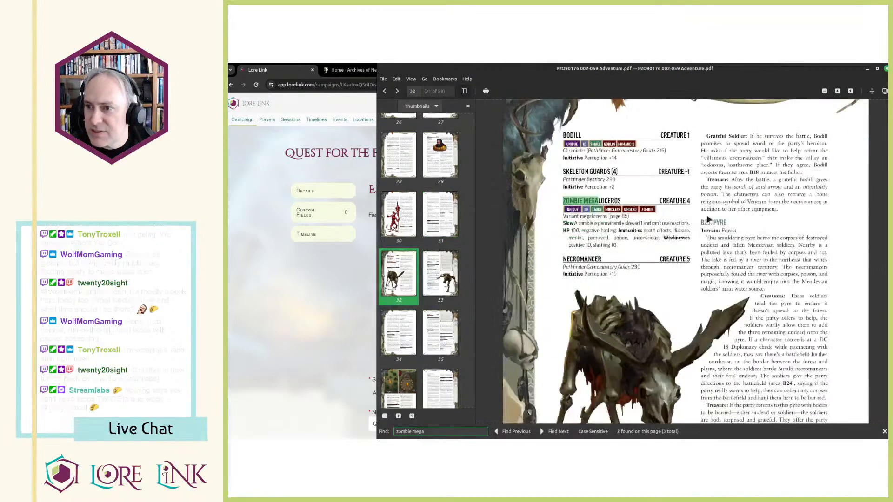
scroll(708, 219, up, 3)
scroll(708, 216, down, 5)
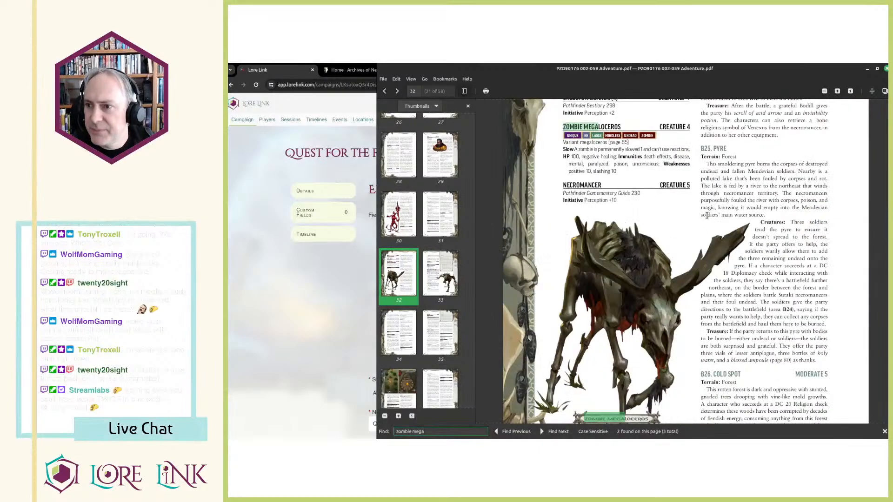
scroll(706, 215, up, 3)
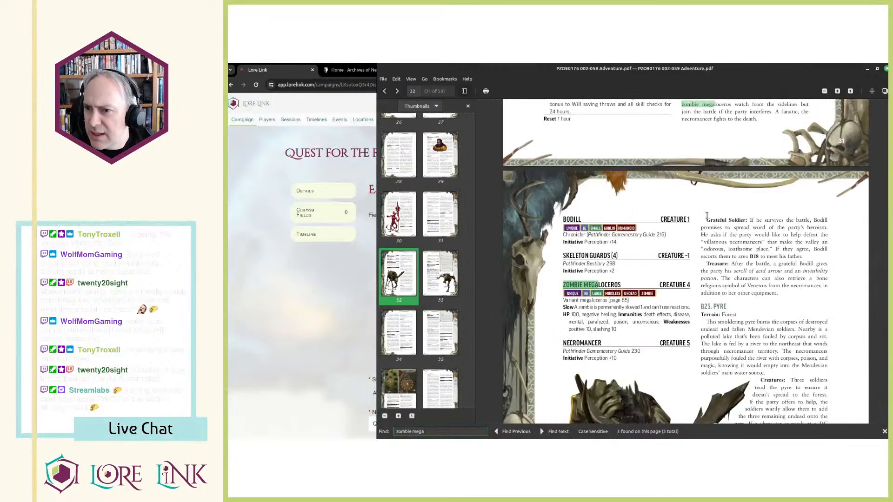
scroll(707, 216, down, 3)
scroll(707, 216, up, 3)
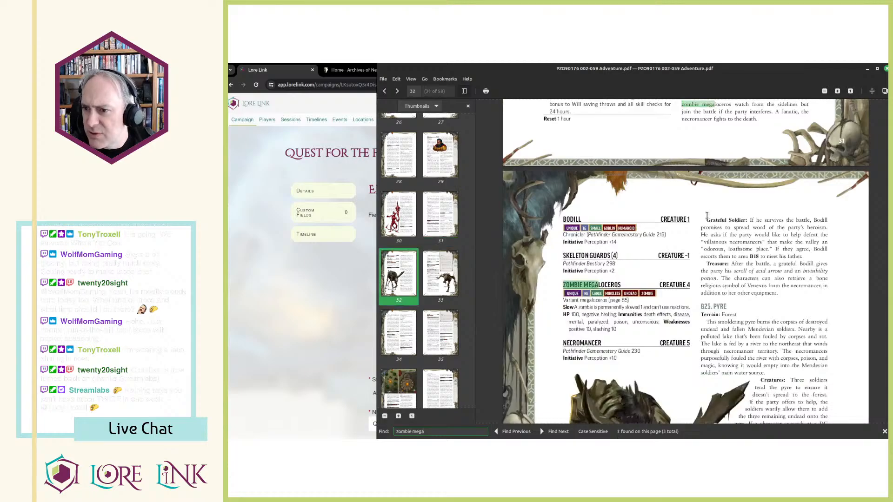
scroll(707, 215, up, 4)
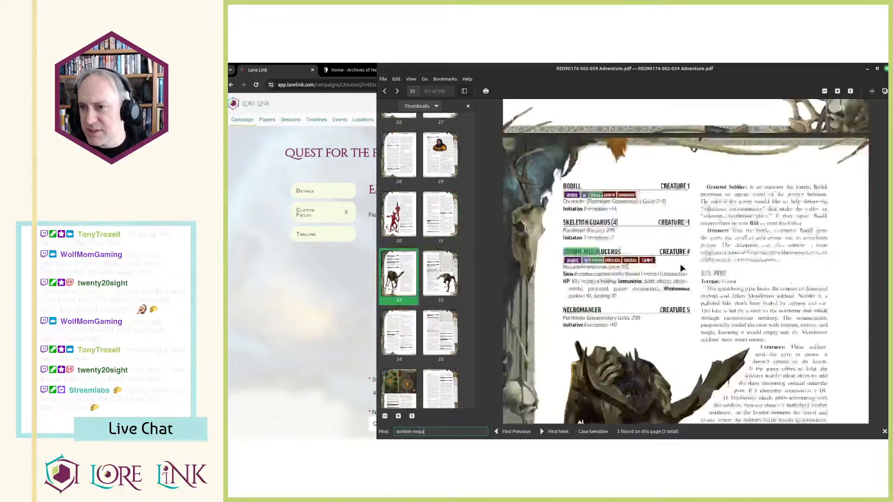
key(Return)
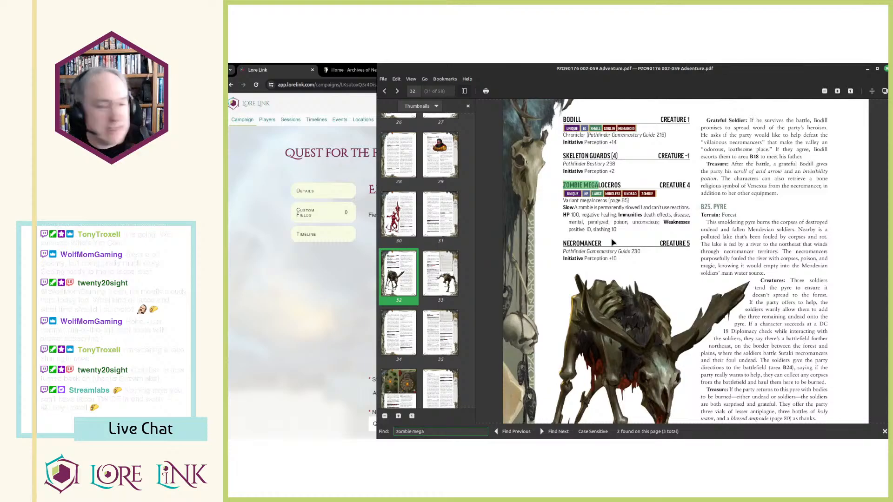
scroll(688, 244, up, 2)
key(Escape)
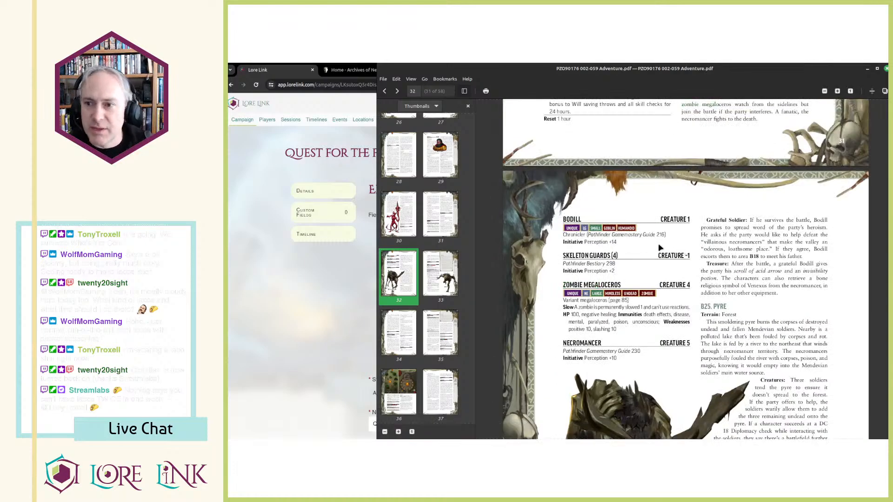
Step: Skim backward from page 32 through the earlier area and creature entries to the beginning of the document
scroll(660, 247, up, 3)
scroll(586, 351, up, 3)
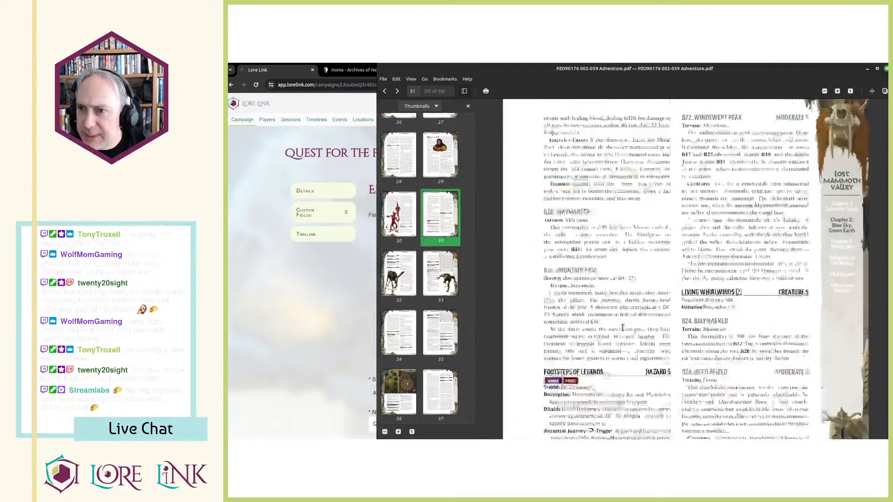
scroll(622, 328, up, 5)
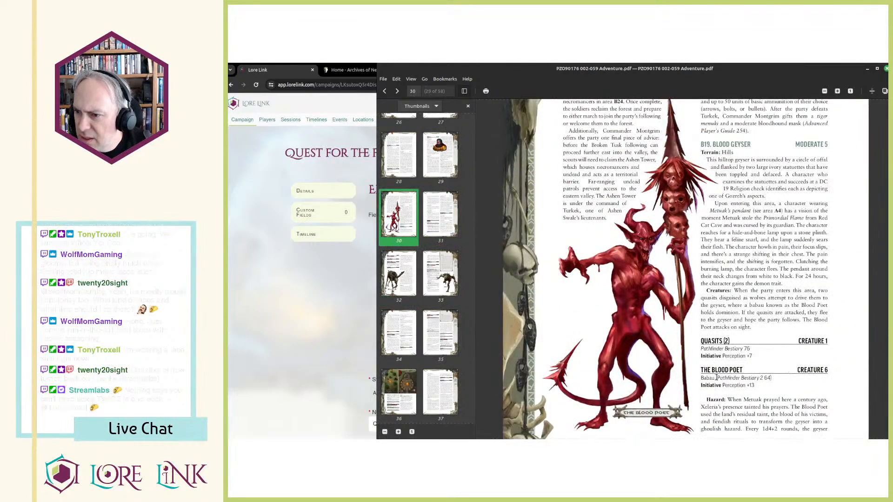
scroll(714, 378, up, 20)
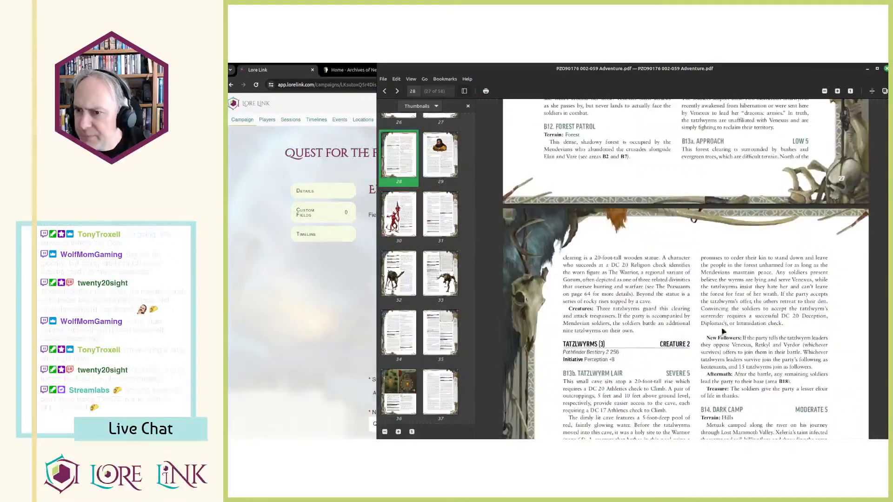
scroll(723, 331, up, 3)
key(Home)
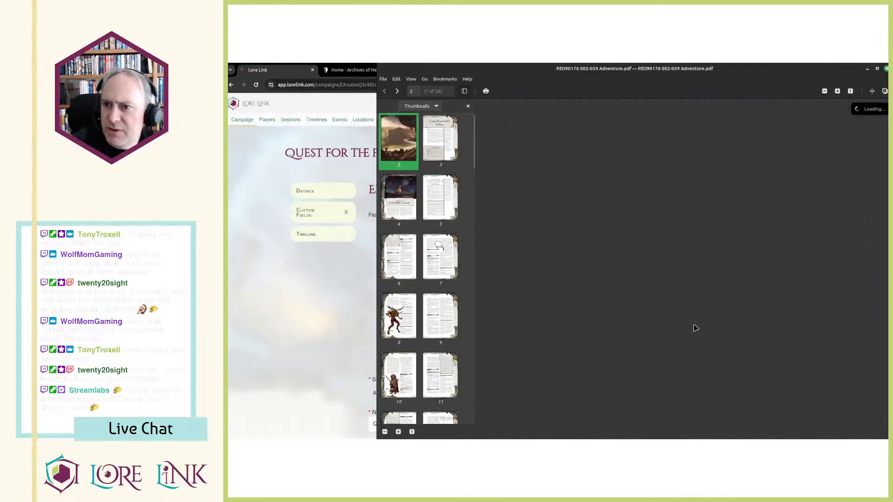
Step: Go to page 8 and examine the Roru entry in area A9 Smilodon Den, highlighting its initiative line
click(412, 312)
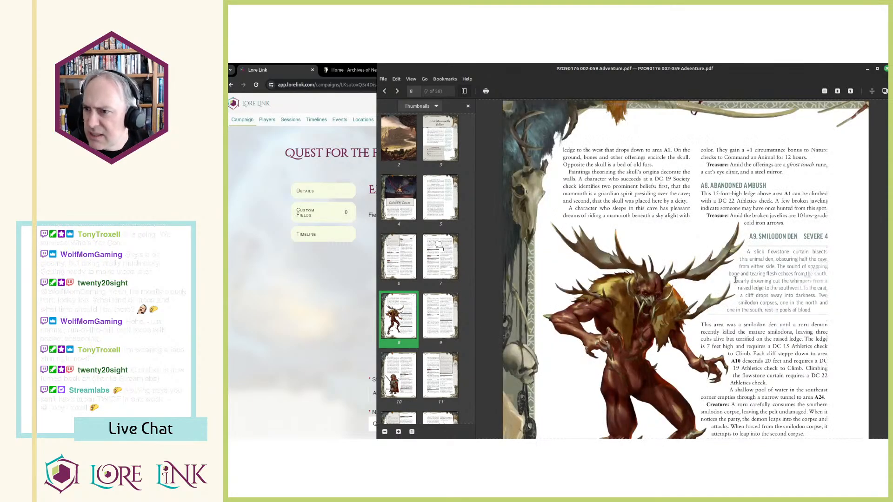
scroll(736, 283, down, 3)
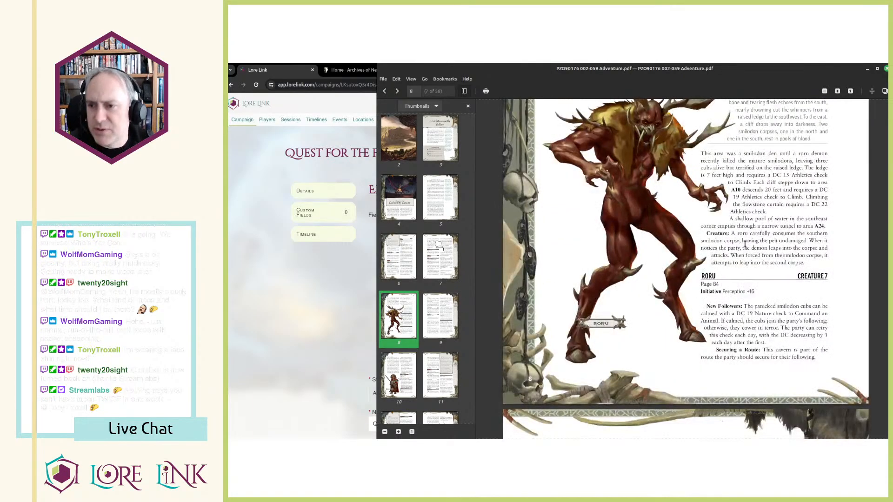
key(ctrl+f)
key(Escape)
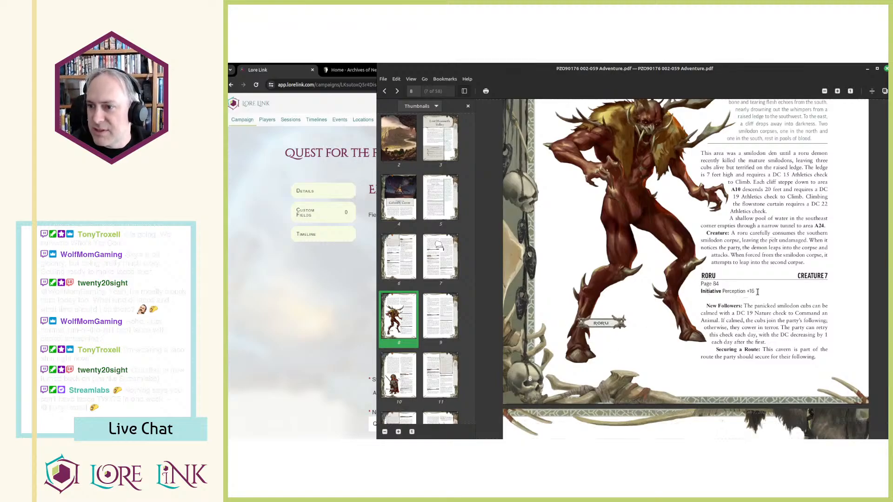
drag(751, 292, 708, 290)
click(740, 291)
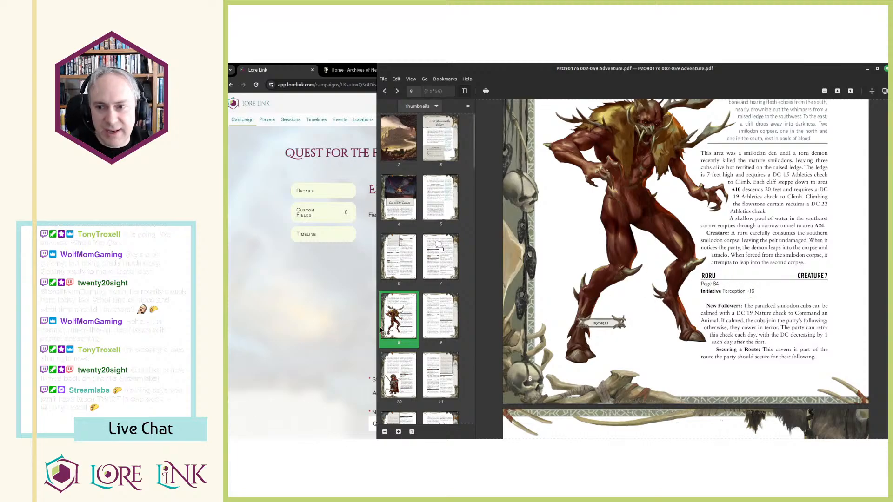
Step: Search the adventure for "roru" and advance through the matches to page 40
key(ctrl+f)
text(roru)
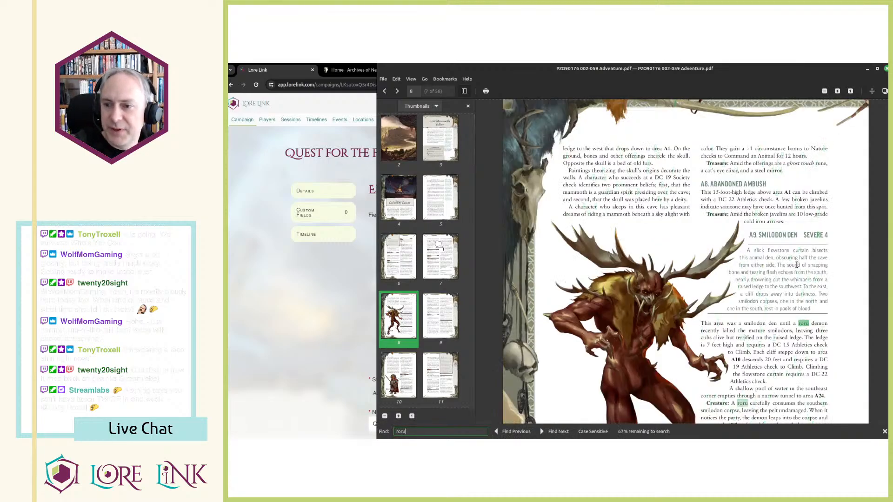
key(Return)
key(Return)
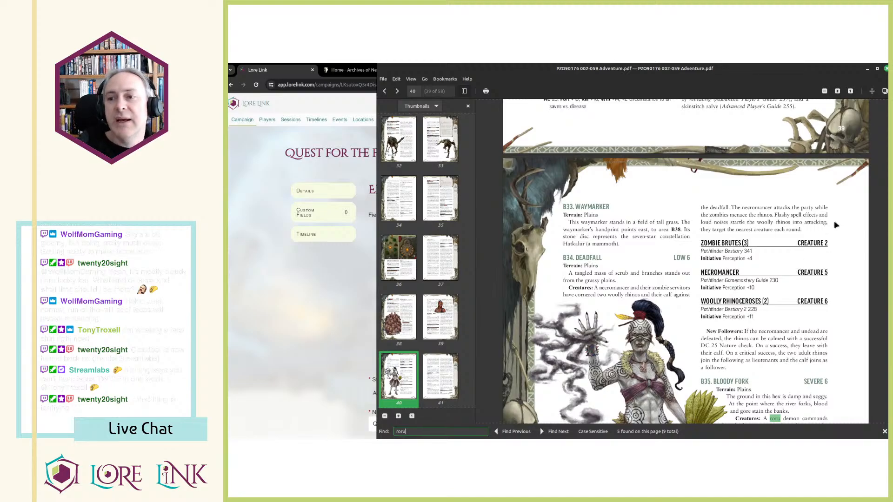
Step: Examine the B35 Bloody Fork encounter on page 40, highlighting the Roru entry's page reference and initiative
scroll(588, 303, down, 1)
scroll(588, 303, down, 1)
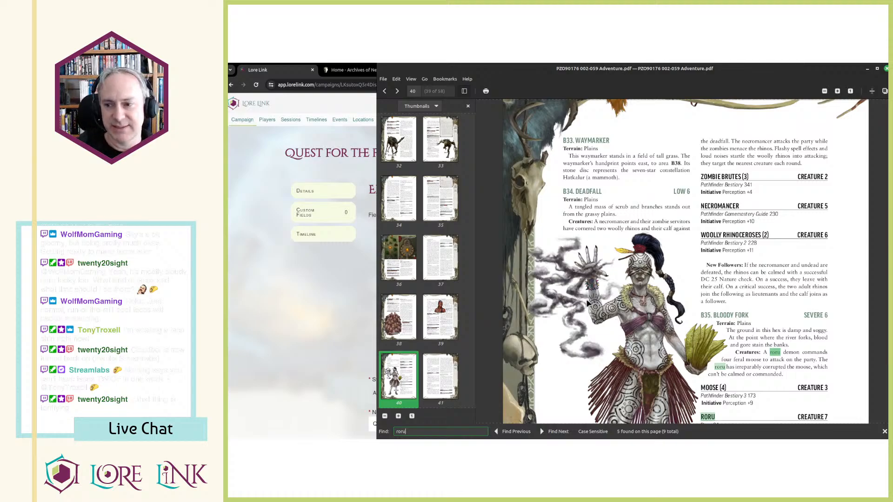
scroll(583, 306, down, 2)
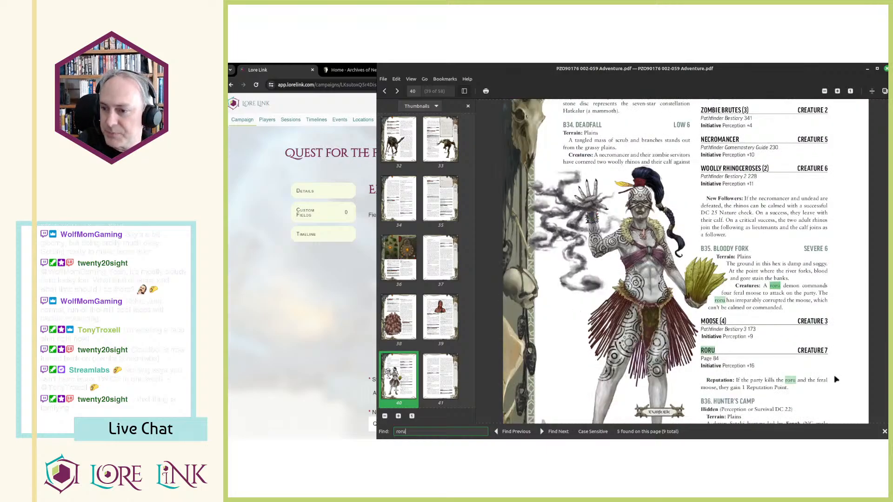
scroll(776, 339, down, 1)
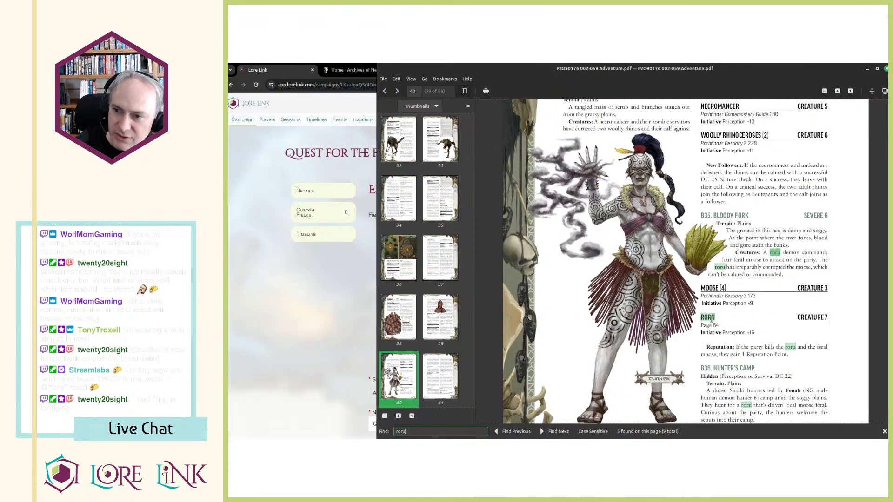
drag(706, 317, 773, 332)
click(782, 333)
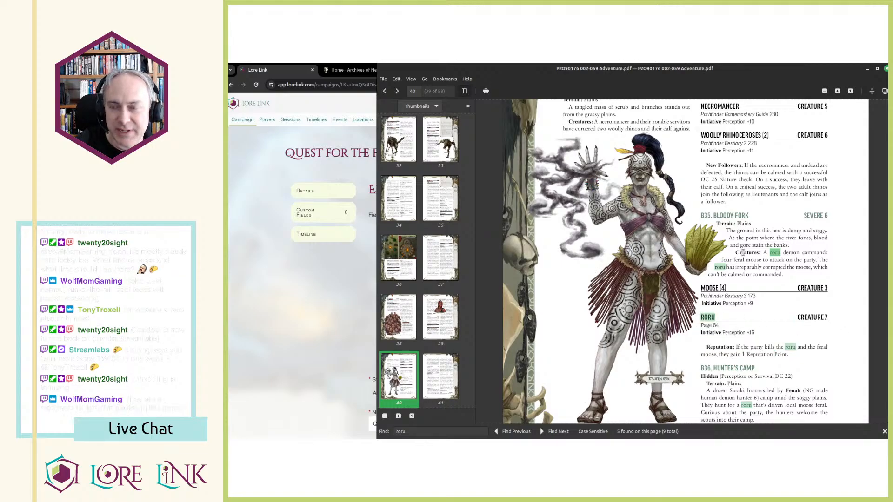
Step: Compare the Moose and Roru entries of Bloody Fork with the full Turkek stat block on page 39
scroll(741, 282, up, 2)
scroll(742, 283, down, 3)
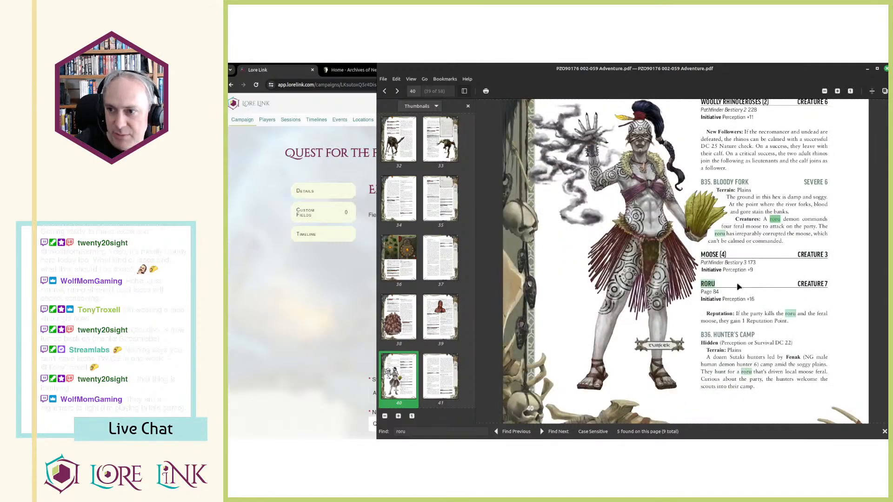
scroll(743, 286, up, 3)
scroll(716, 338, down, 3)
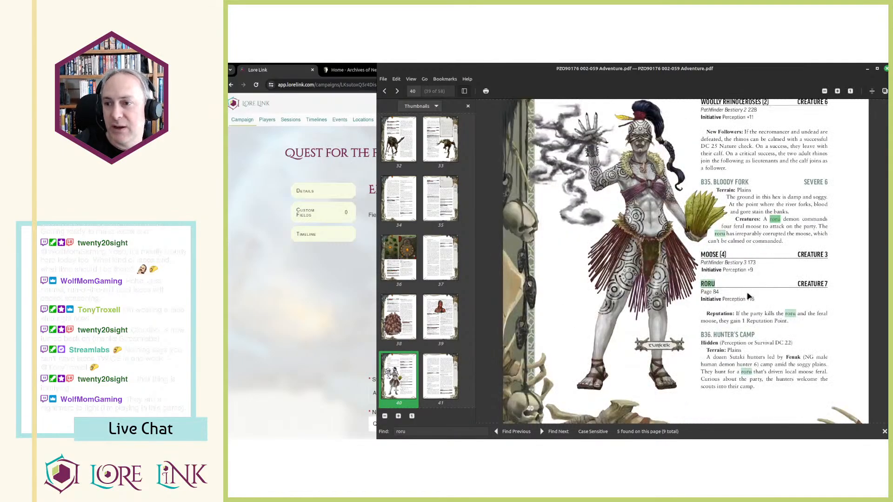
scroll(750, 296, up, 3)
scroll(755, 279, up, 5)
scroll(756, 276, down, 5)
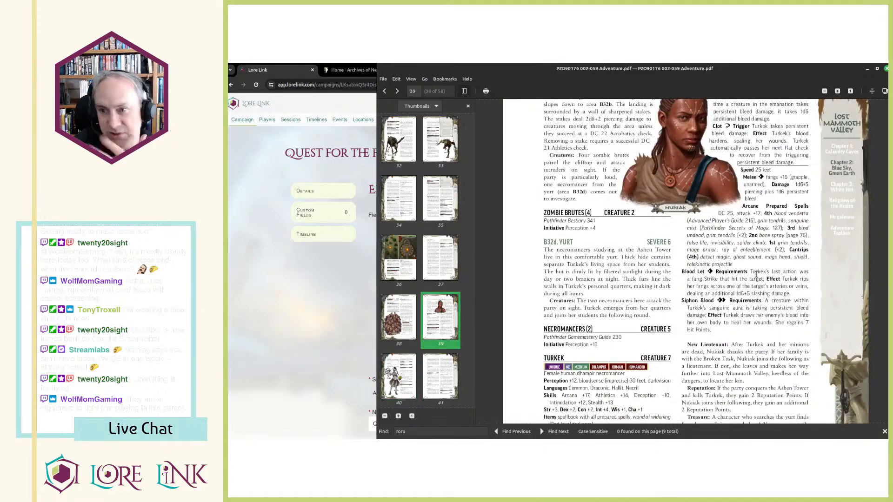
scroll(752, 277, down, 1)
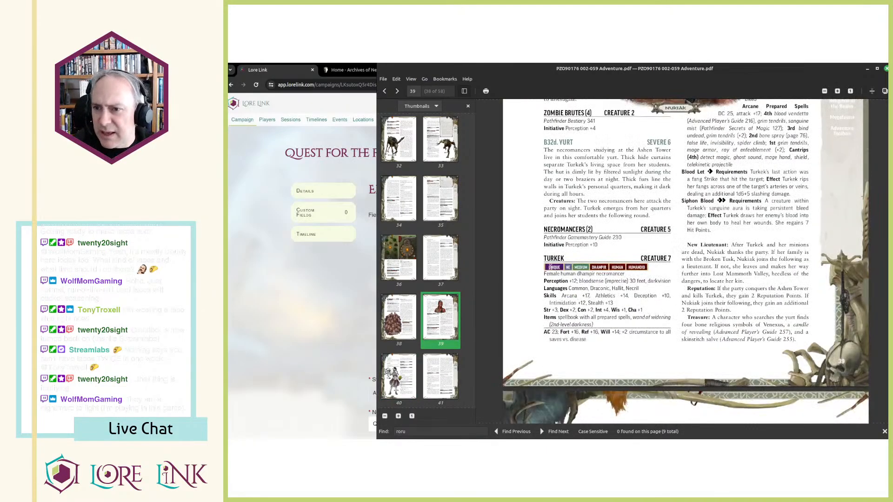
Step: Examine the B32d Yurt encounter on page 39, comparing the short Necromancers entry with the full Turkek stat block
drag(543, 257, 578, 331)
click(542, 250)
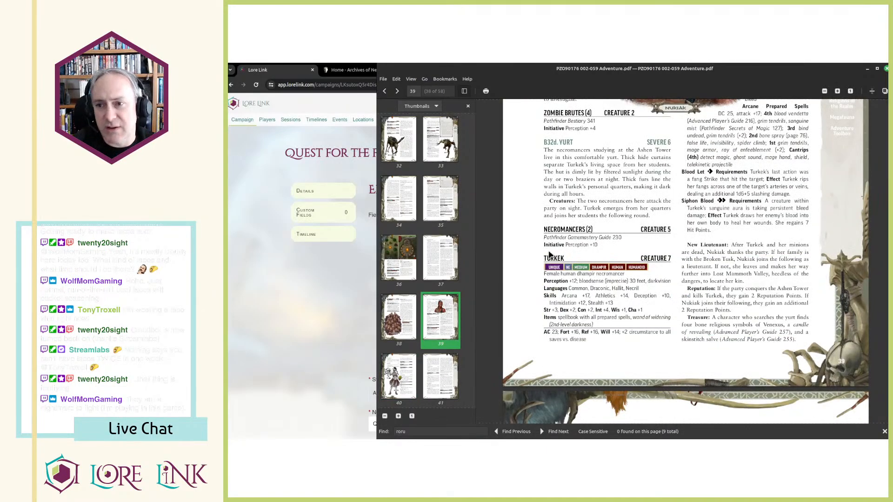
scroll(551, 257, up, 2)
scroll(567, 309, up, 4)
scroll(566, 309, down, 4)
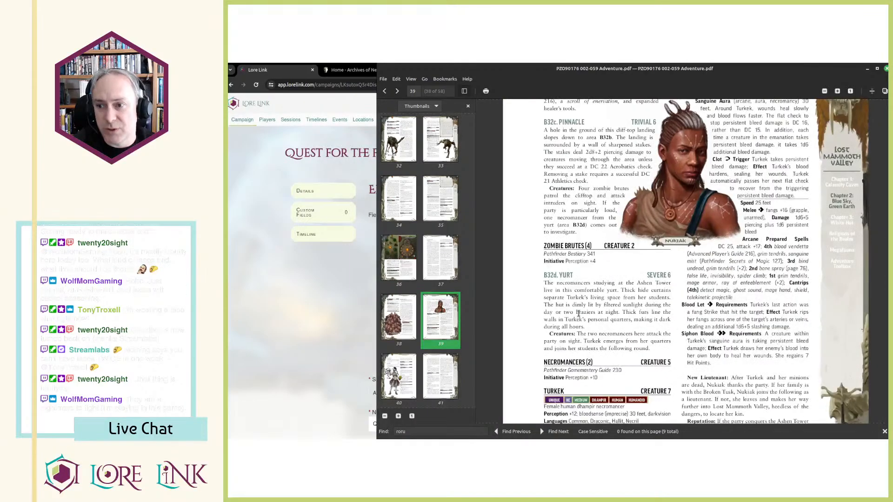
scroll(566, 315, down, 2)
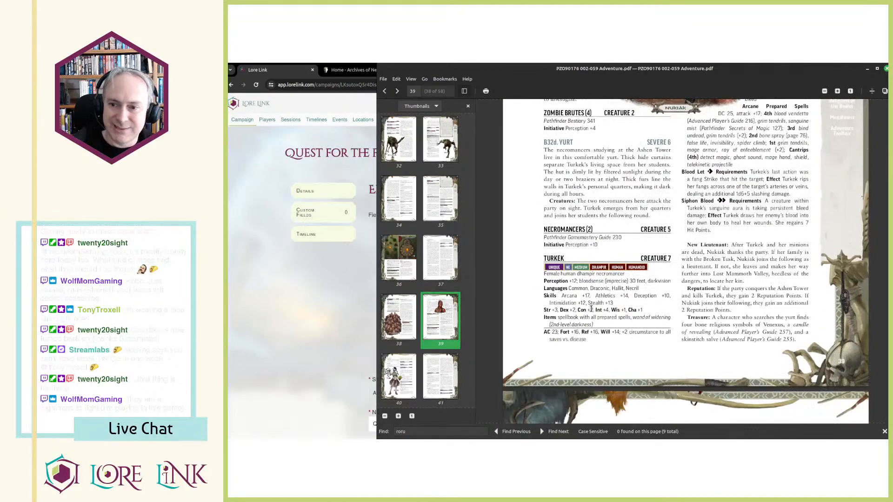
scroll(591, 310, up, 2)
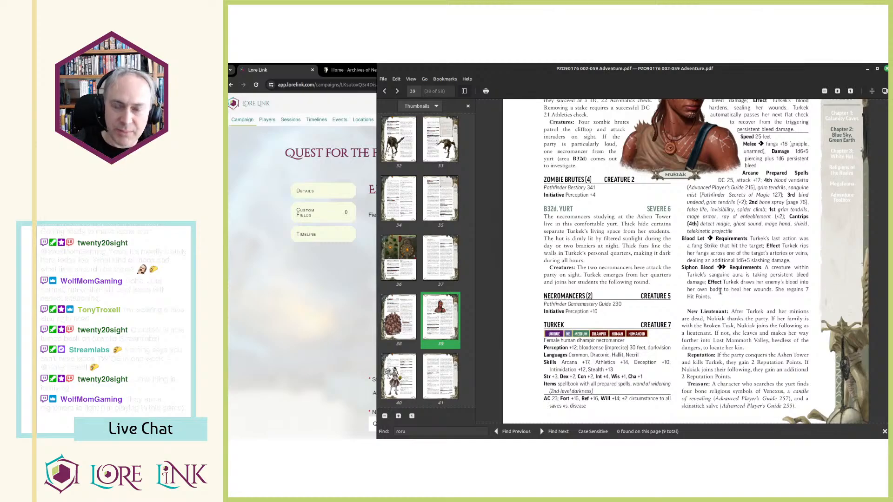
scroll(720, 292, down, 1)
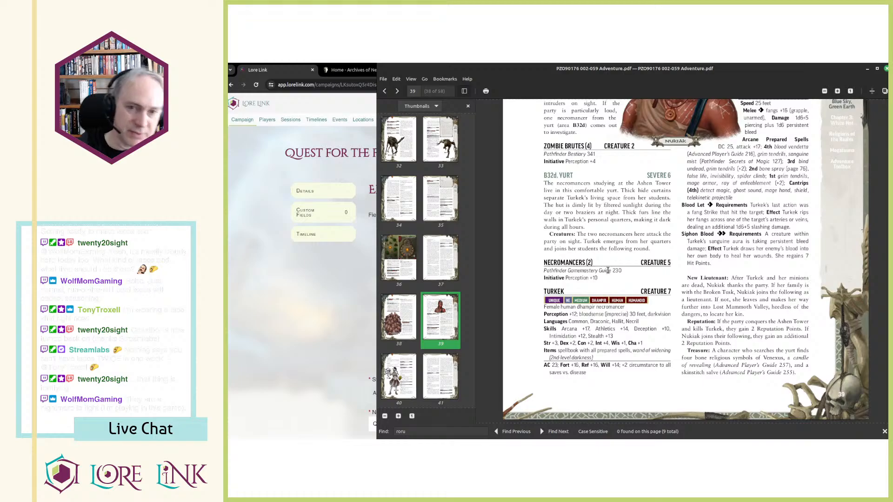
Step: Switch to Lore Link, expand Lost Mammoth Valley in the campaign's locations hierarchy, and show the lore types available for creation
click(325, 321)
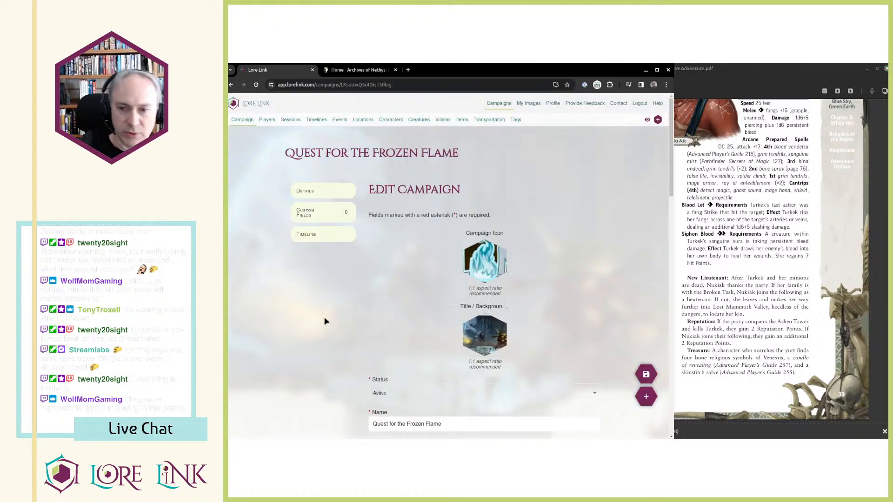
click(362, 119)
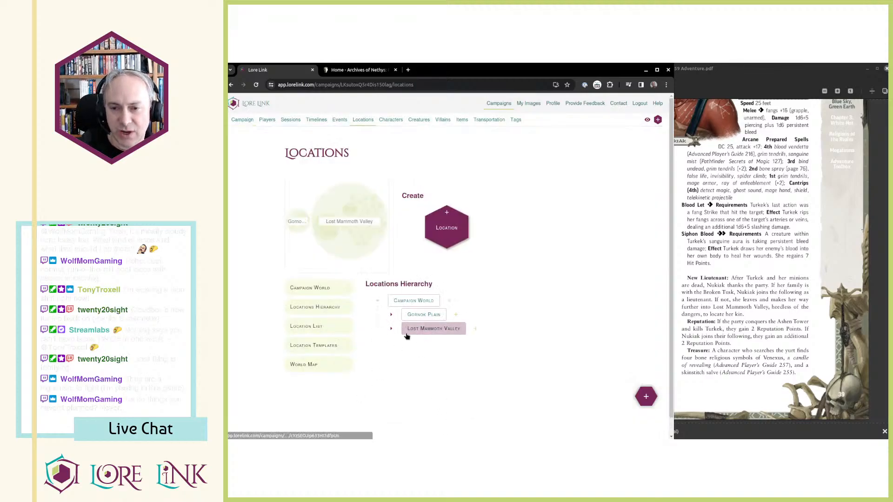
click(392, 329)
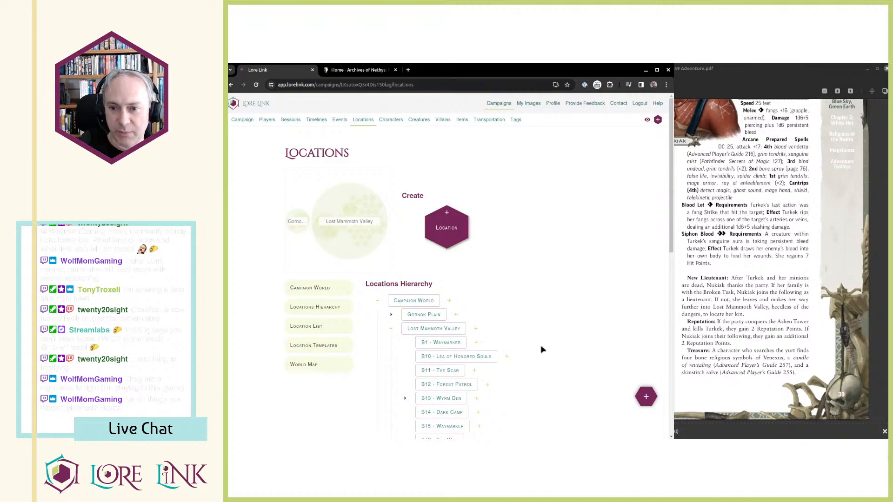
click(639, 396)
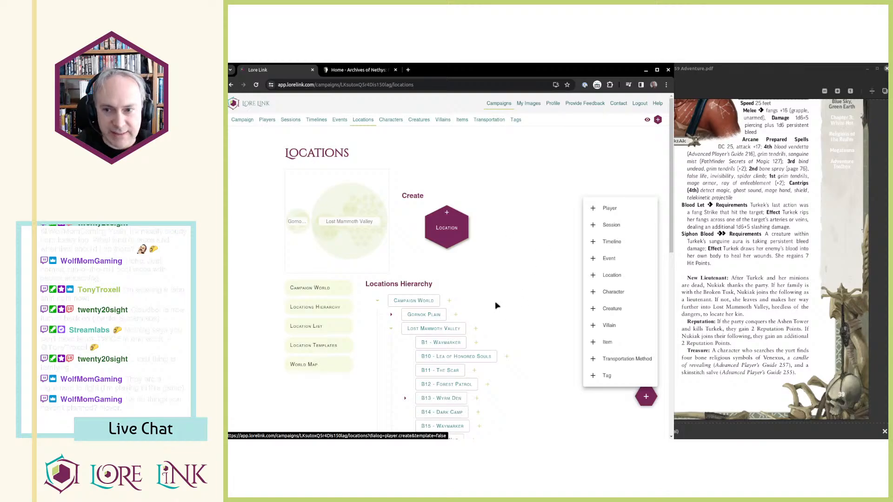
click(699, 274)
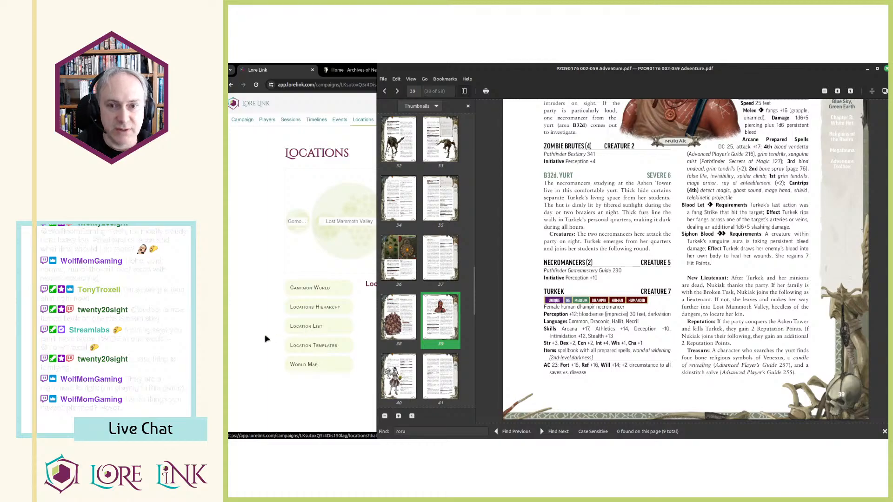
click(256, 325)
click(719, 284)
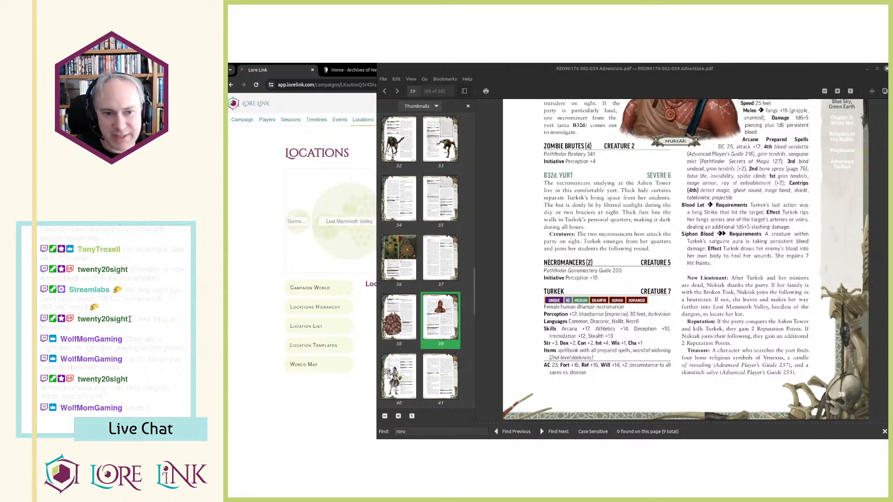
Step: Look through the Lost Mammoth Valley child locations in the Lore Link hierarchy down to Calamity Caves
click(264, 370)
scroll(523, 328, down, 9)
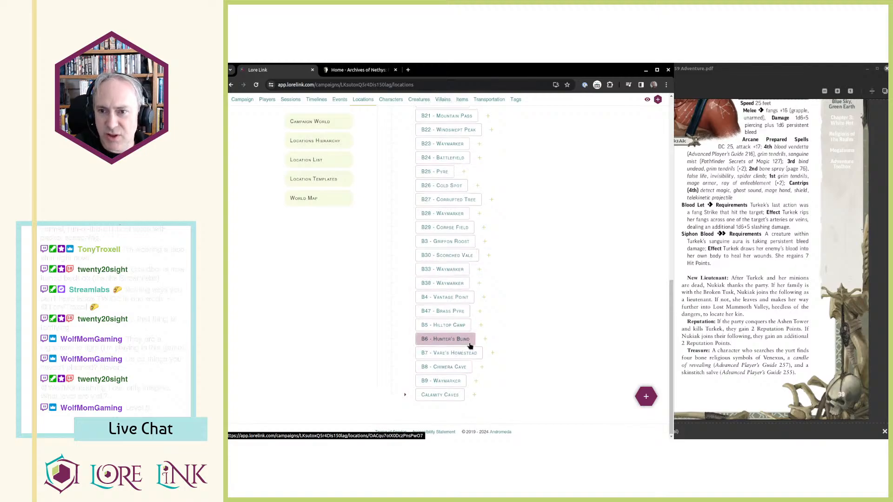
scroll(465, 343, up, 3)
Step: Return to the adventure PDF and find B30 Scorched Vale on page 34, highlighting its heading and description
click(680, 264)
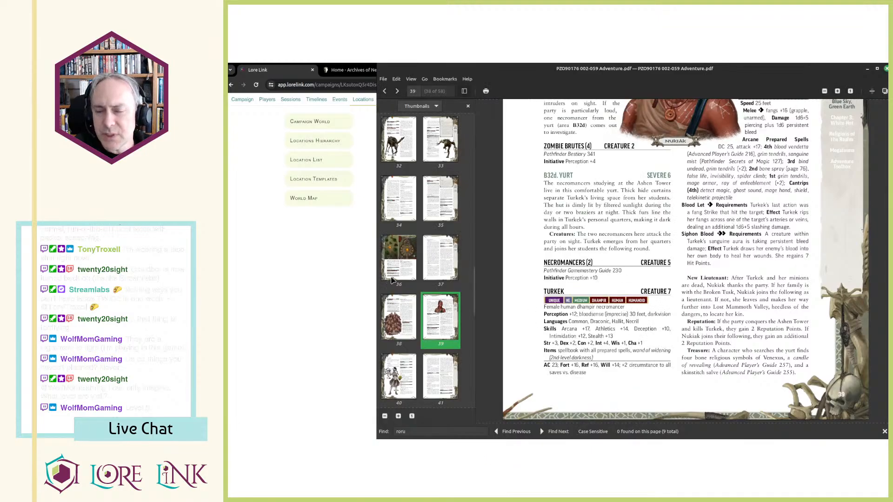
scroll(538, 269, up, 3)
scroll(538, 269, up, 15)
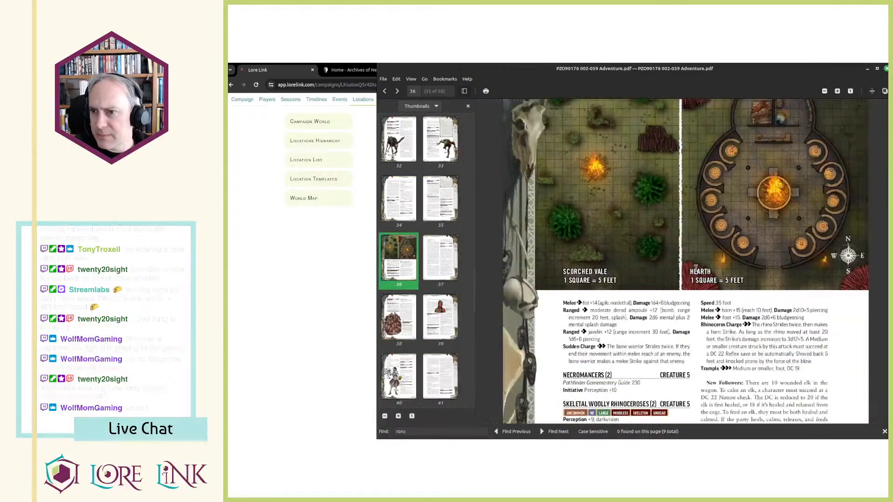
scroll(696, 272, up, 3)
scroll(697, 271, up, 10)
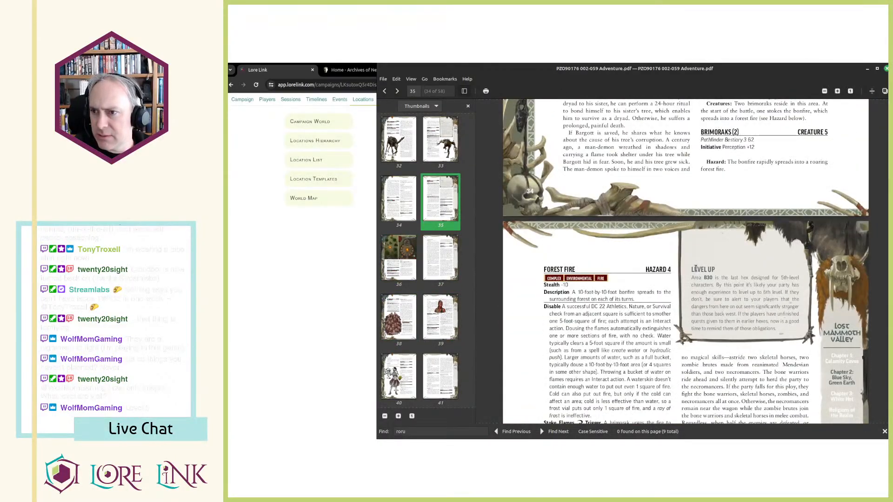
scroll(697, 270, down, 5)
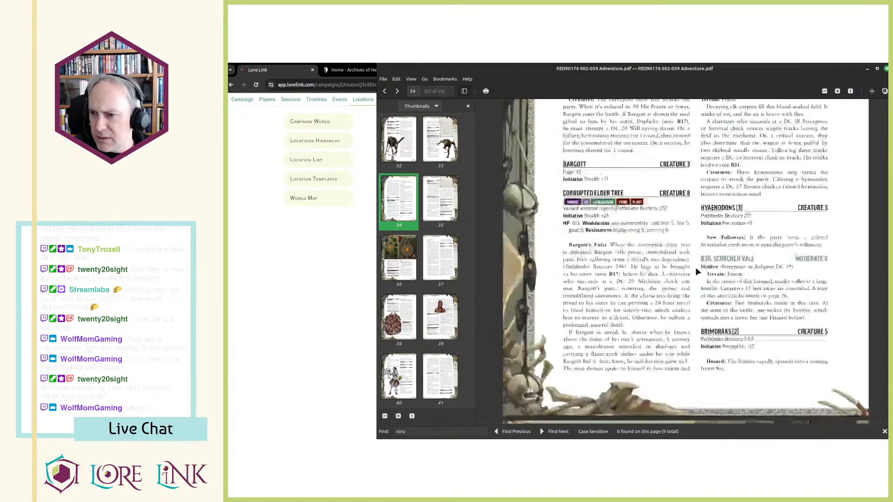
drag(701, 255, 737, 306)
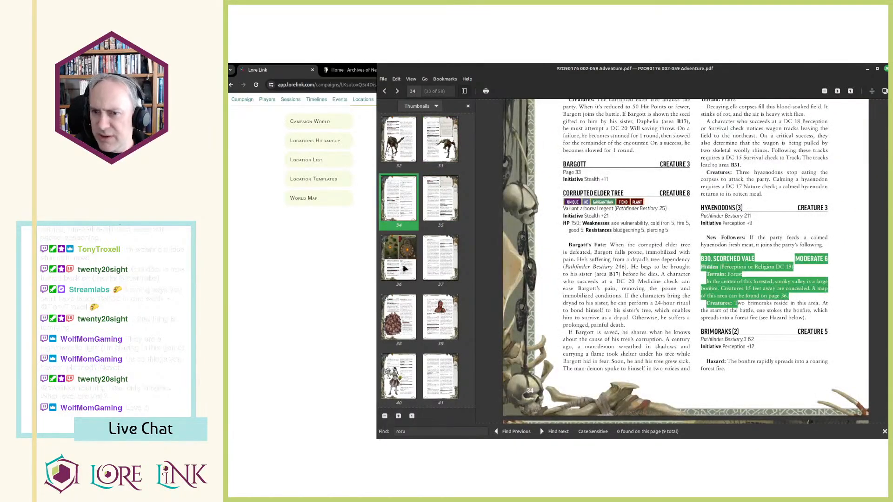
Step: Go to the Lost Mammoth Valley hex map on page 22 of the adventure and widen the PDF window slightly
scroll(448, 275, up, 5)
scroll(447, 274, up, 5)
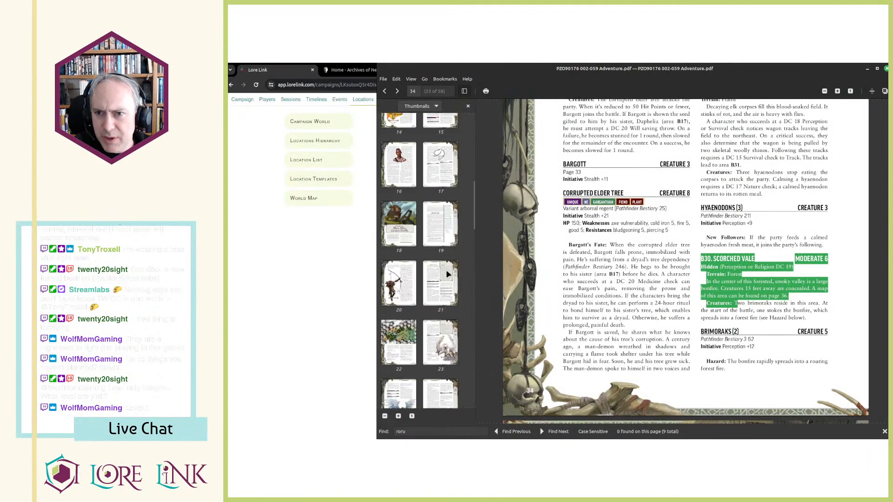
scroll(447, 274, down, 4)
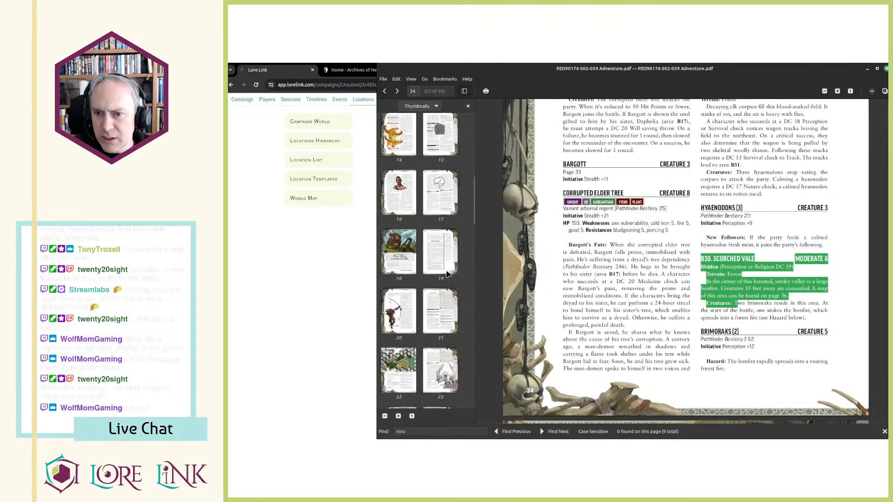
click(416, 276)
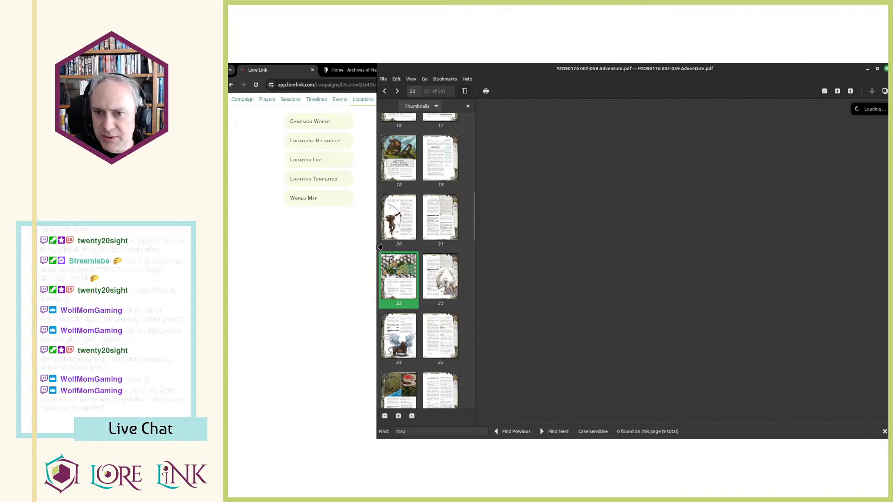
drag(378, 246, 362, 246)
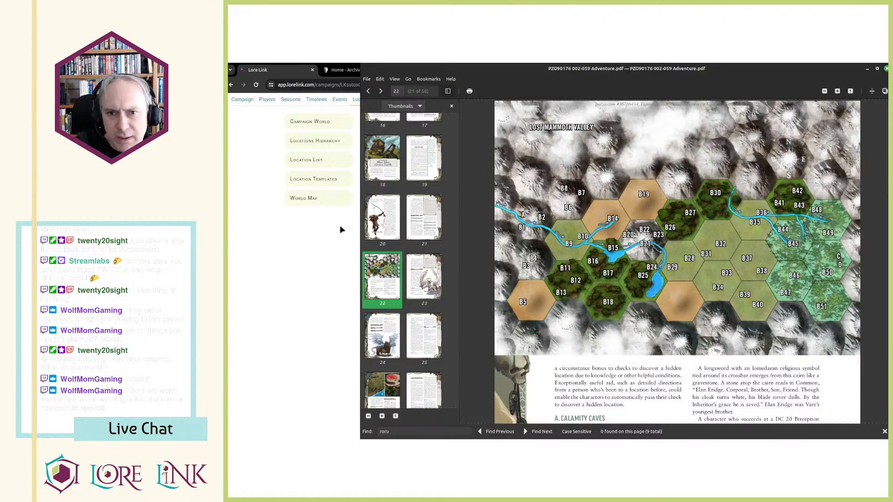
Step: Open the Lost Mammoth Valley location in Lore Link and bring its map with the location hotspots into view
click(307, 282)
scroll(409, 279, up, 3)
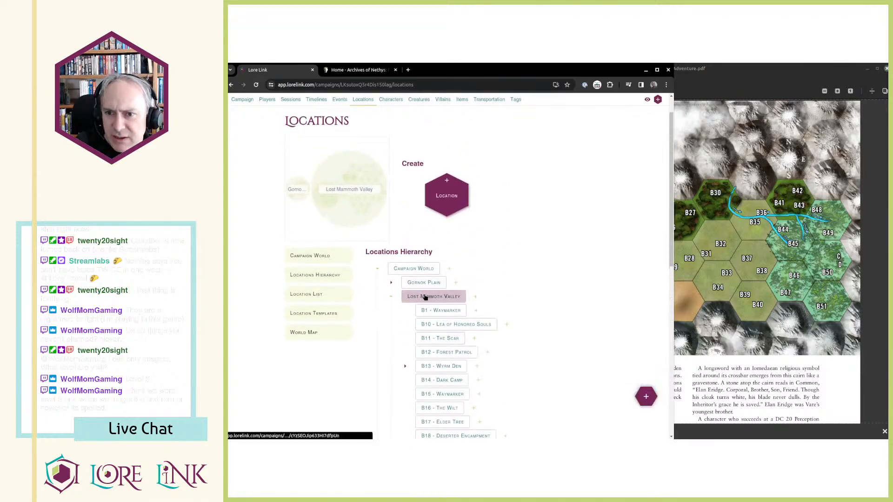
click(432, 296)
scroll(608, 239, down, 4)
scroll(608, 239, down, 10)
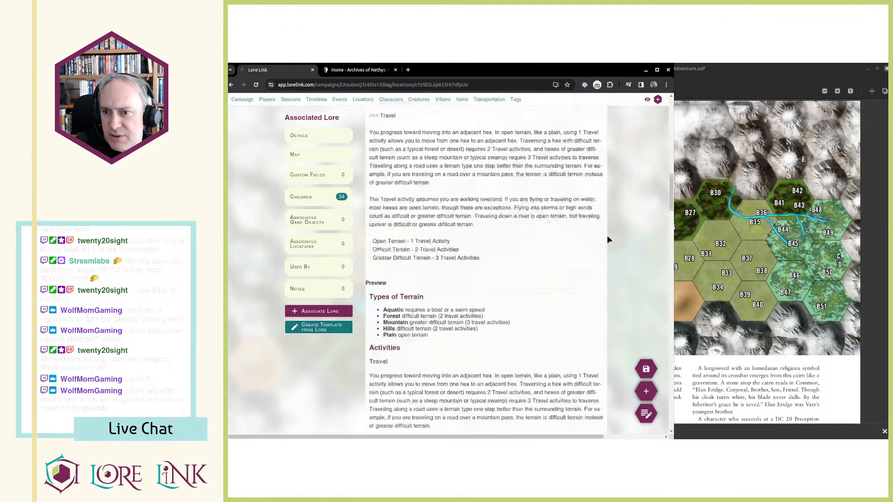
scroll(608, 239, up, 2)
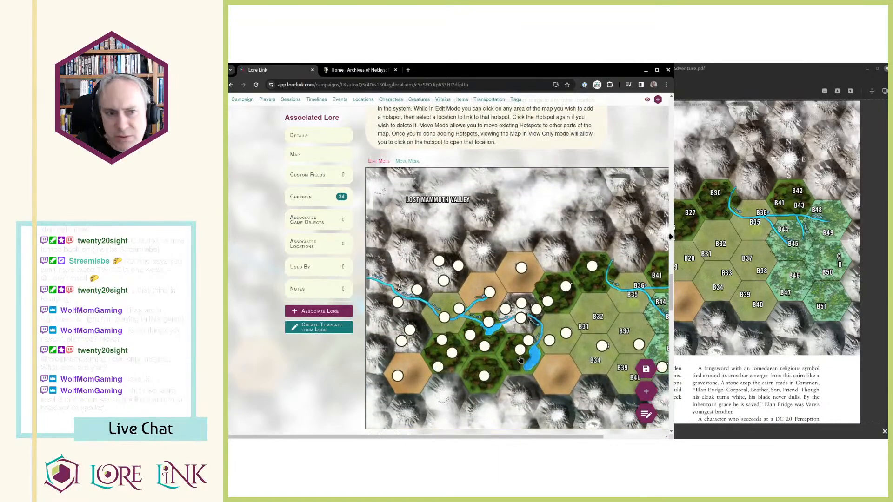
Step: Widen the Lore Link window to inspect the whole hotspot map, and narrow it again to uncover the PDF beside it
drag(670, 237, 843, 248)
scroll(674, 265, down, 2)
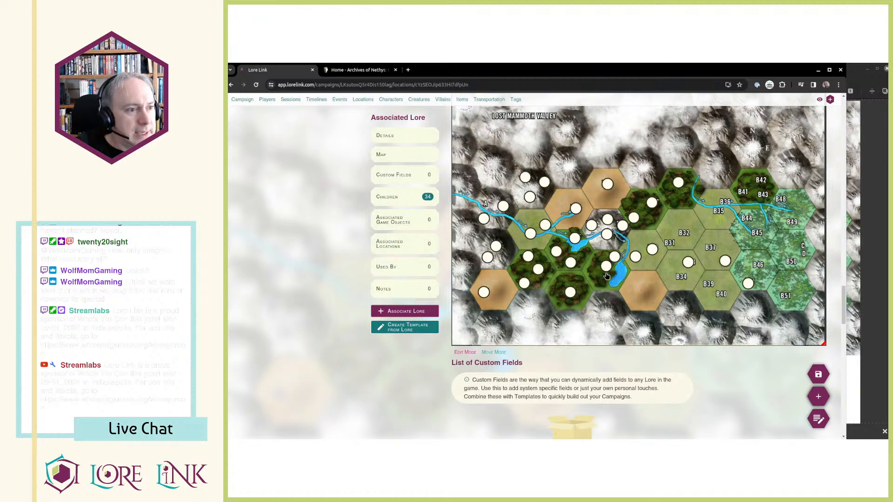
key(alt+Tab)
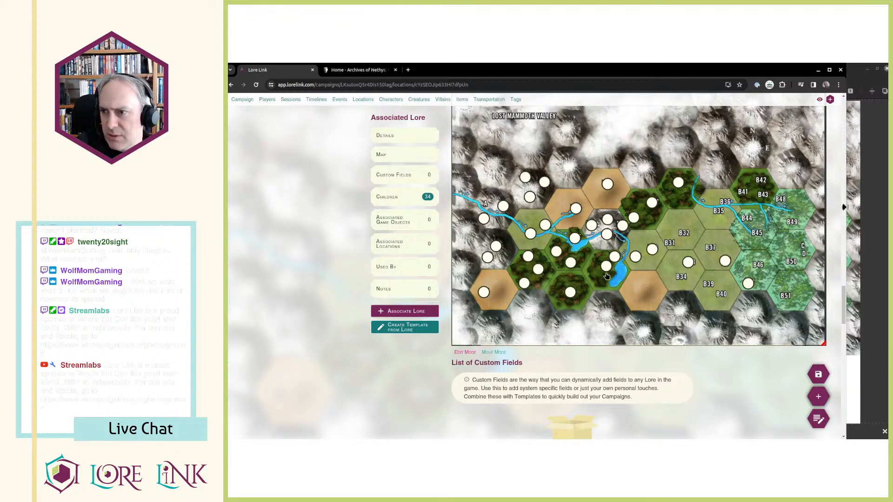
drag(847, 210, 679, 221)
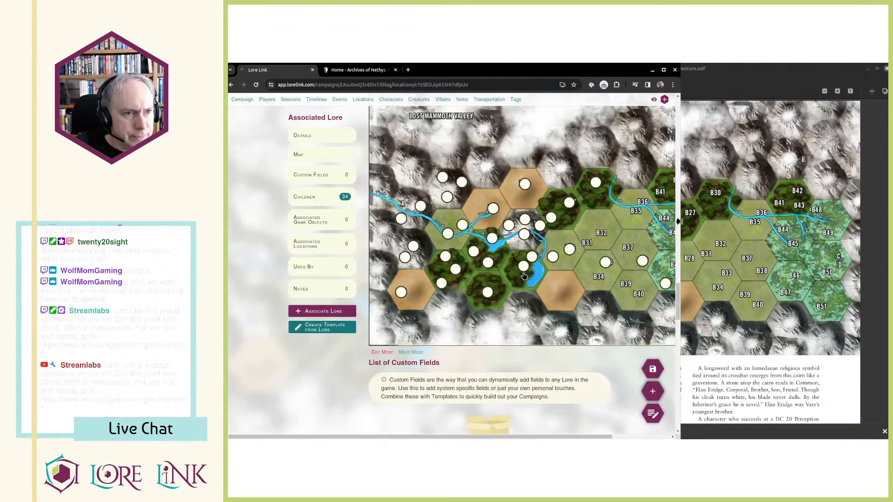
Step: Browse the adventure PDF from the page 22 map to the B31 Caravan Route encounter on page 35
click(775, 106)
scroll(582, 244, down, 10)
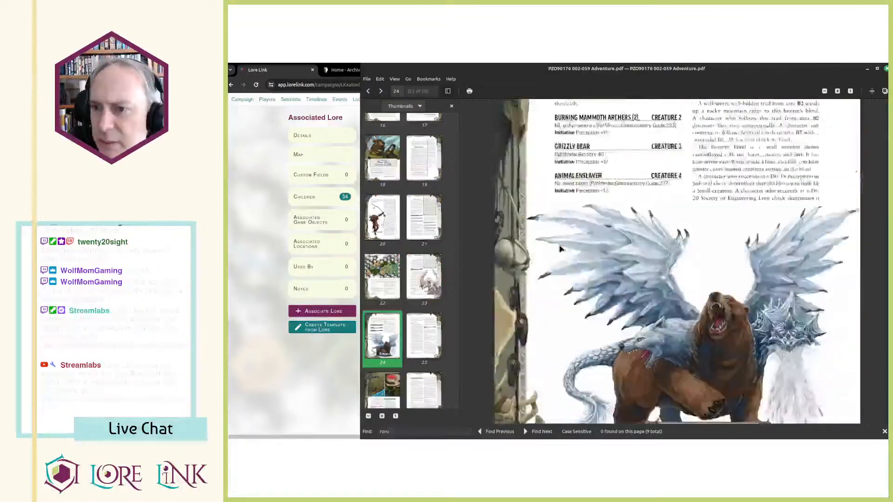
scroll(561, 249, down, 15)
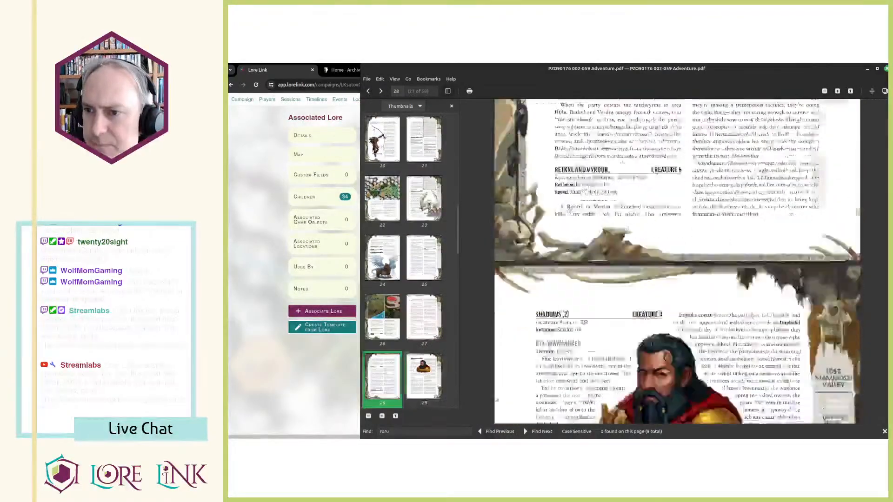
scroll(570, 210, down, 12)
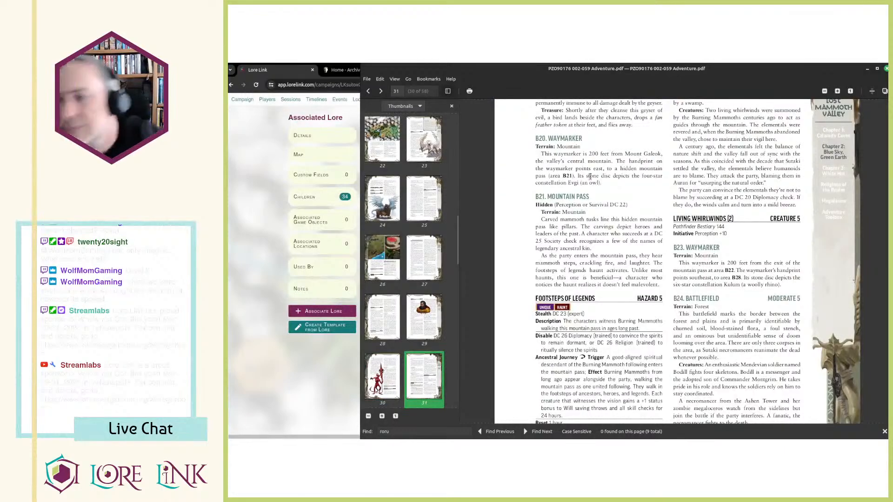
scroll(590, 177, down, 15)
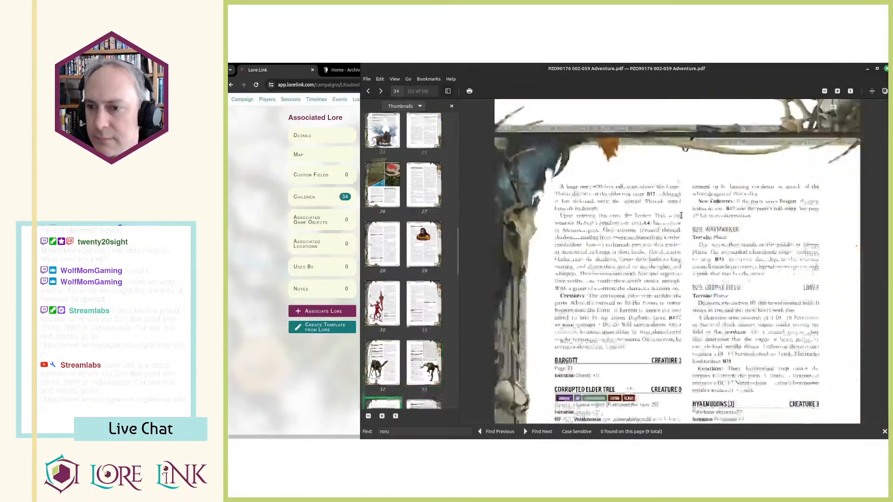
scroll(680, 215, down, 12)
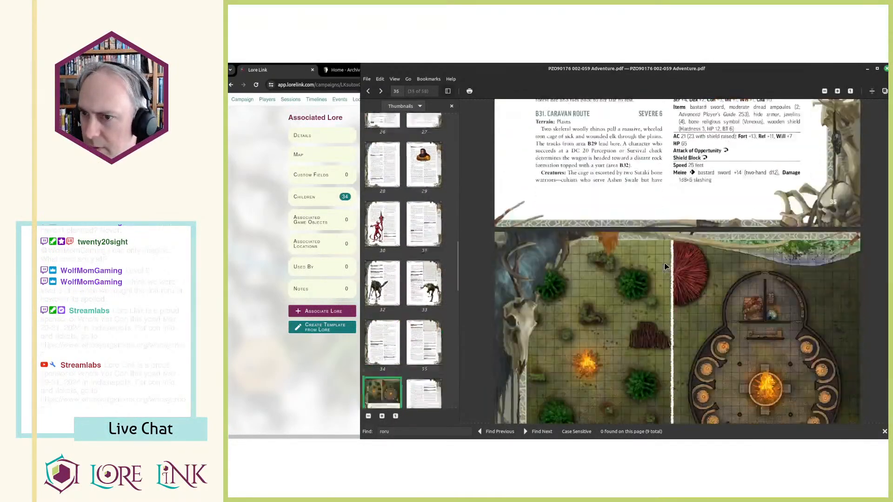
scroll(666, 266, up, 3)
scroll(690, 297, up, 3)
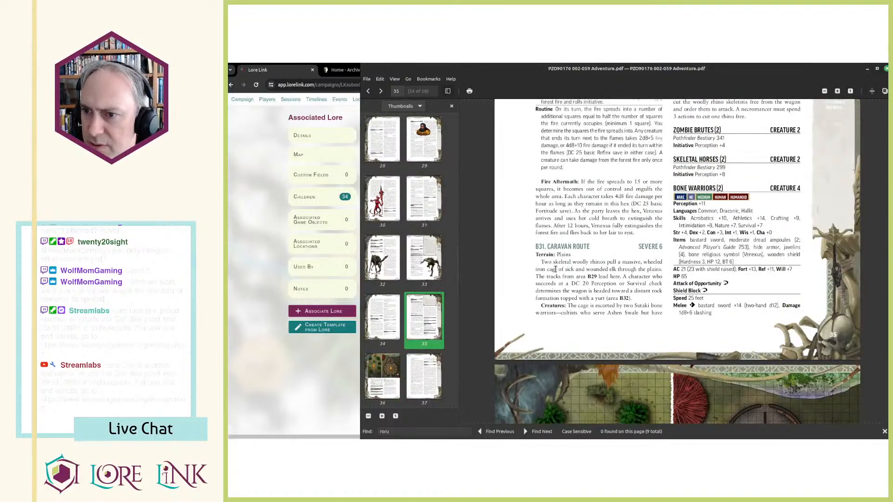
Step: Read the Level Up sidebar on page 35, briefly highlighting part of its opening line about area B30
scroll(556, 269, up, 10)
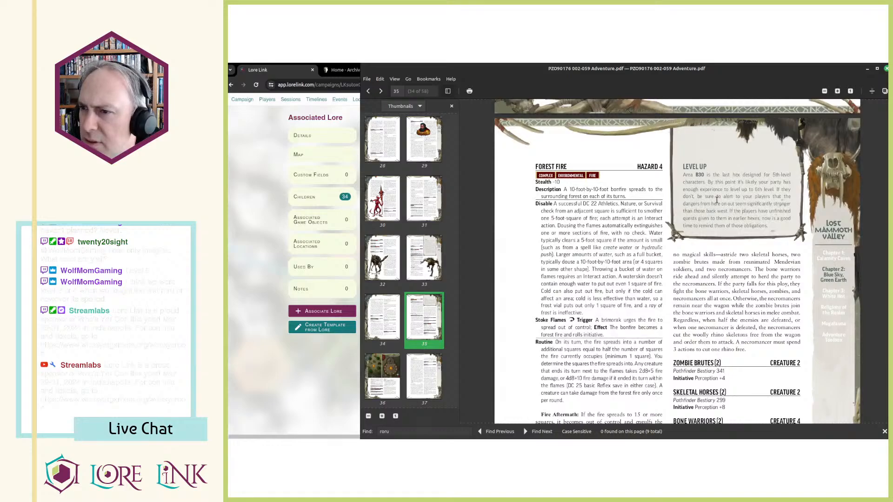
drag(703, 176, 734, 175)
click(734, 176)
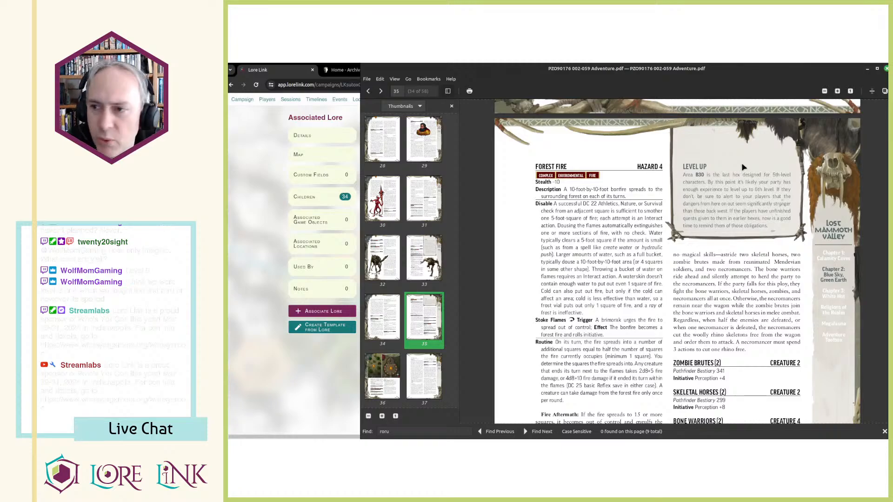
Step: Switch to Lore Link and check the Lost Mammoth Valley map hotspots around B29 to B34 and the location's details
click(250, 226)
scroll(481, 267, down, 1)
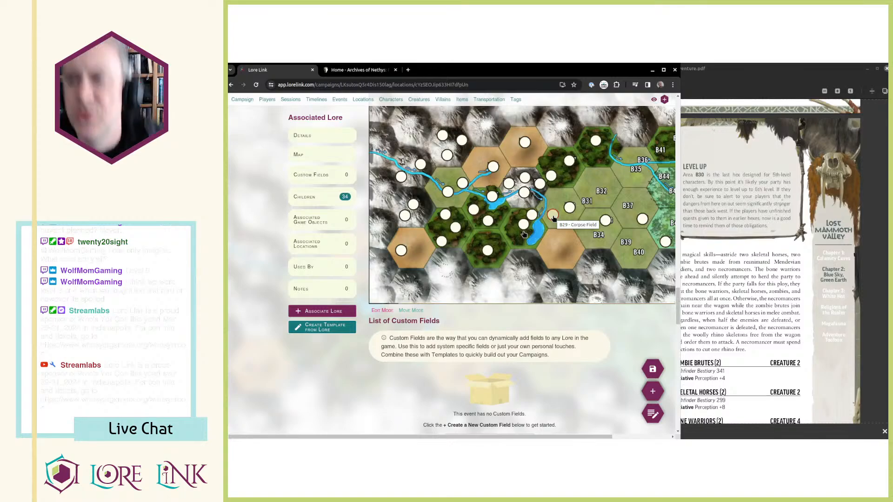
click(606, 220)
scroll(477, 266, down, 5)
scroll(413, 255, up, 10)
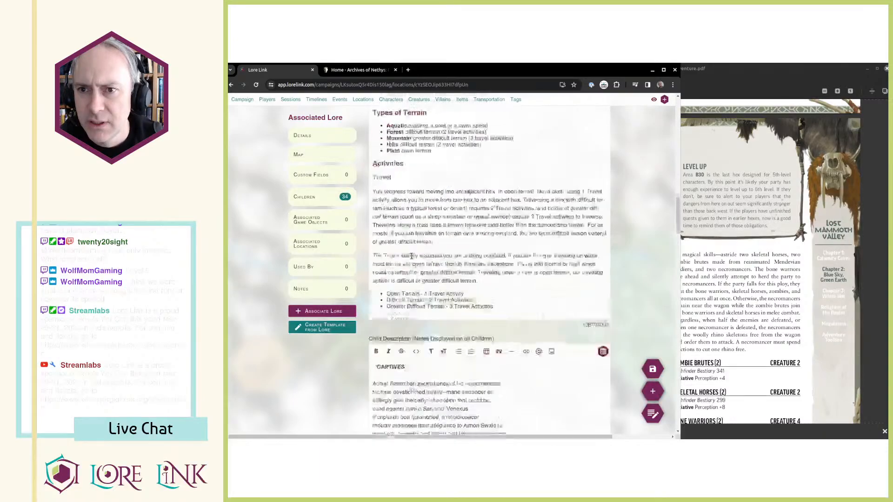
scroll(411, 256, down, 2)
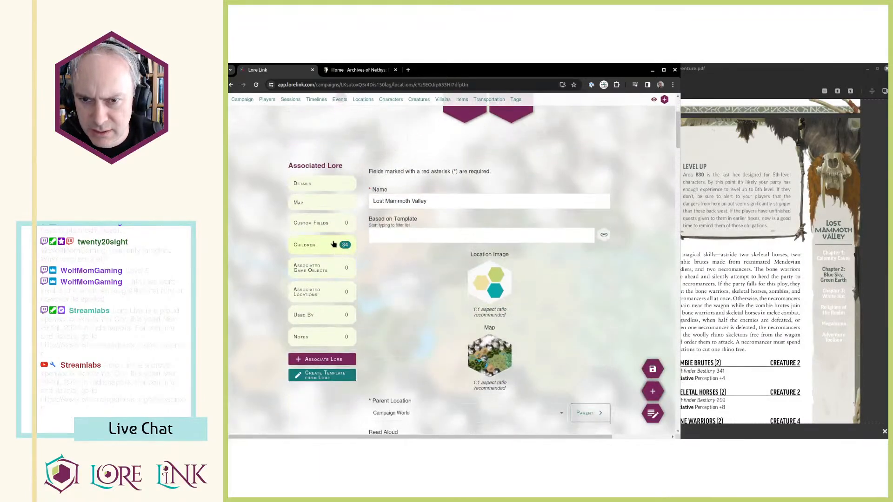
scroll(358, 241, up, 2)
Step: Open the B30 - Scorched Vale location from the Lost Mammoth Valley branch of the campaign's locations hierarchy
click(375, 119)
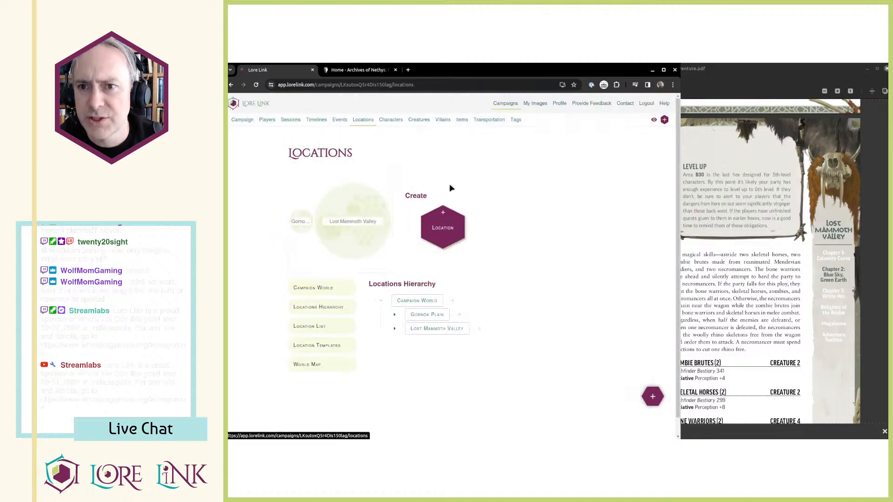
click(395, 329)
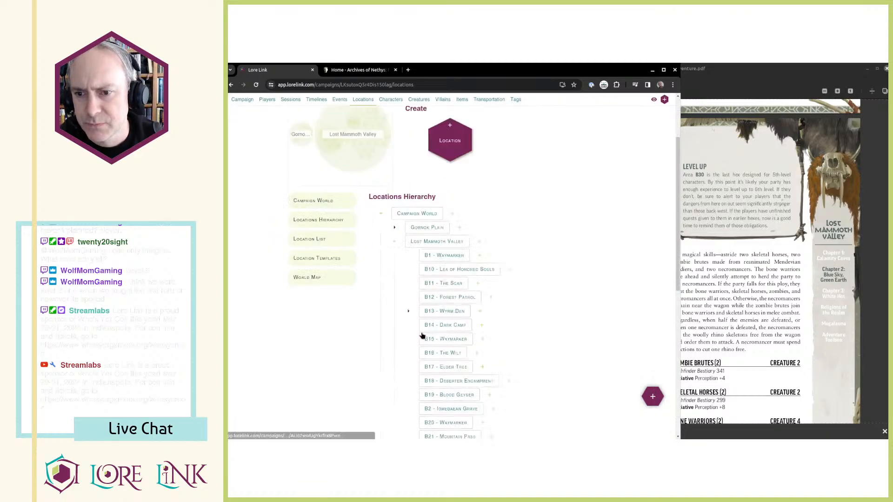
scroll(421, 334, down, 3)
click(442, 370)
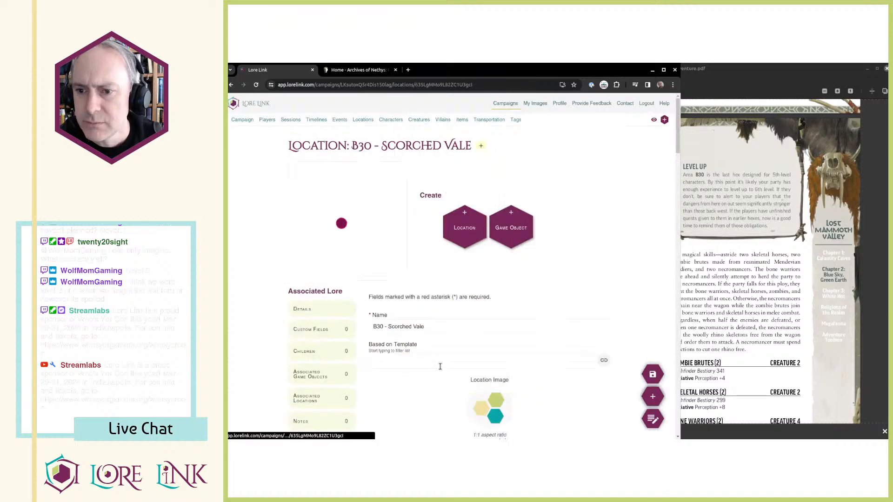
Step: Read through the B30 - Scorched Vale details, checking its description and child description for a suitable place for the level note
scroll(473, 296, down, 4)
scroll(435, 312, down, 2)
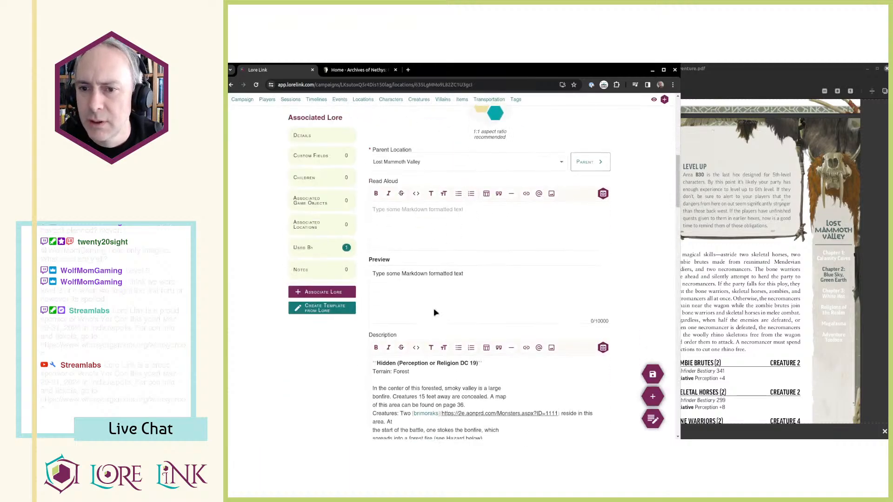
scroll(435, 311, down, 4)
scroll(432, 267, up, 3)
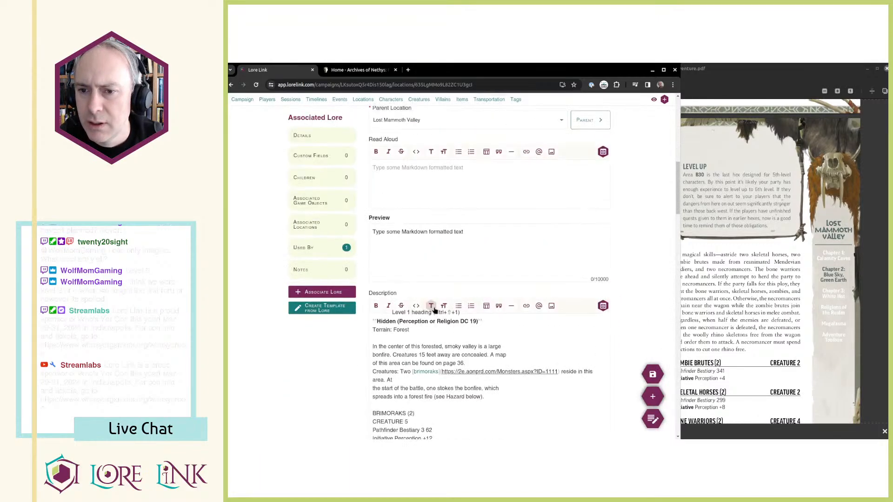
scroll(442, 231, up, 5)
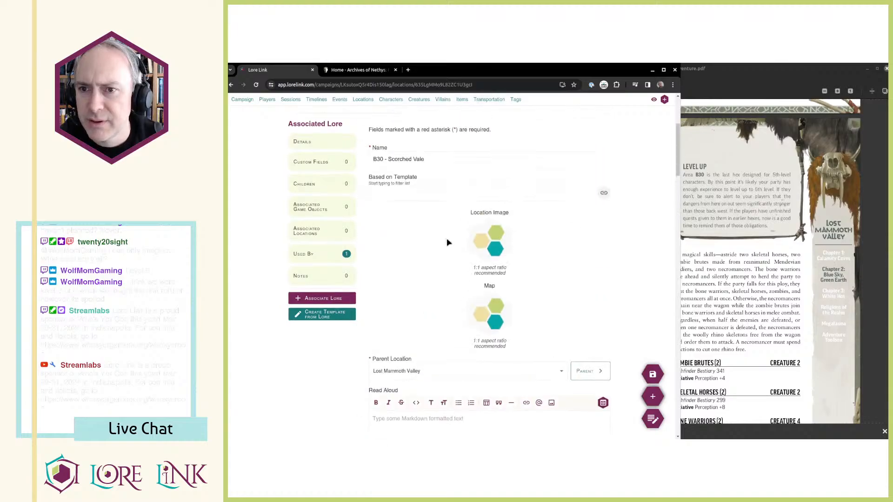
scroll(448, 242, down, 8)
scroll(454, 256, down, 4)
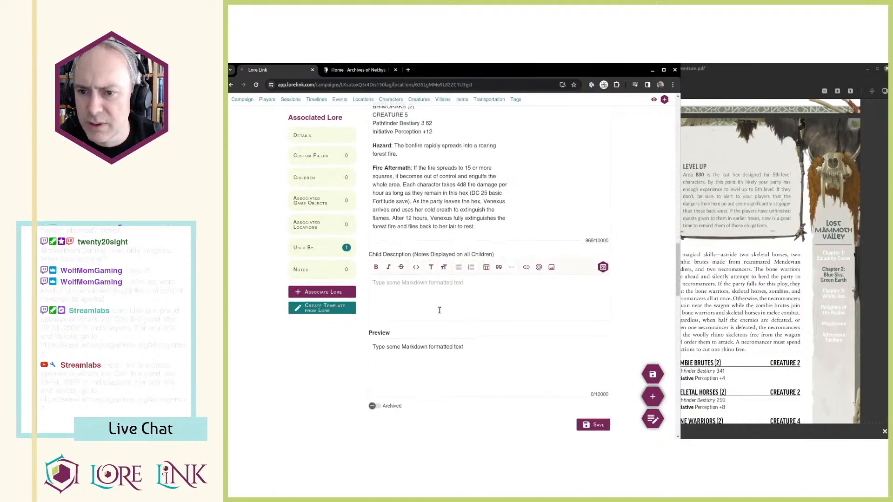
scroll(439, 311, up, 4)
scroll(439, 311, down, 9)
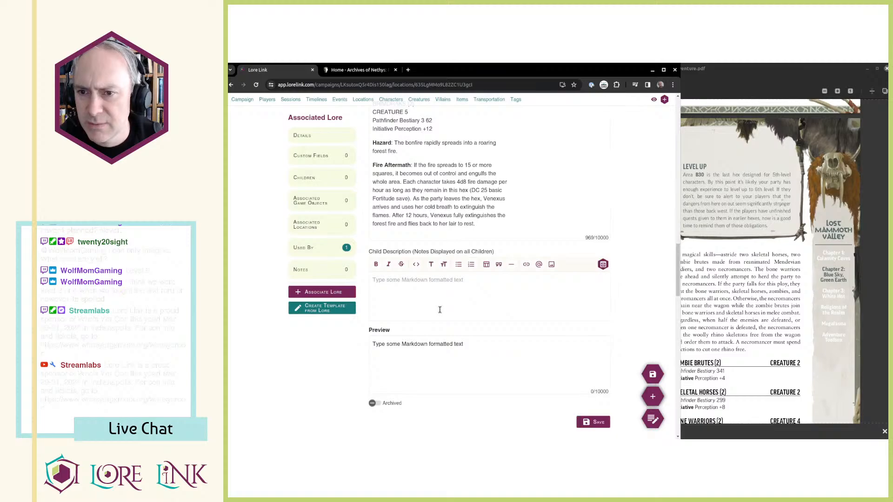
scroll(440, 310, up, 15)
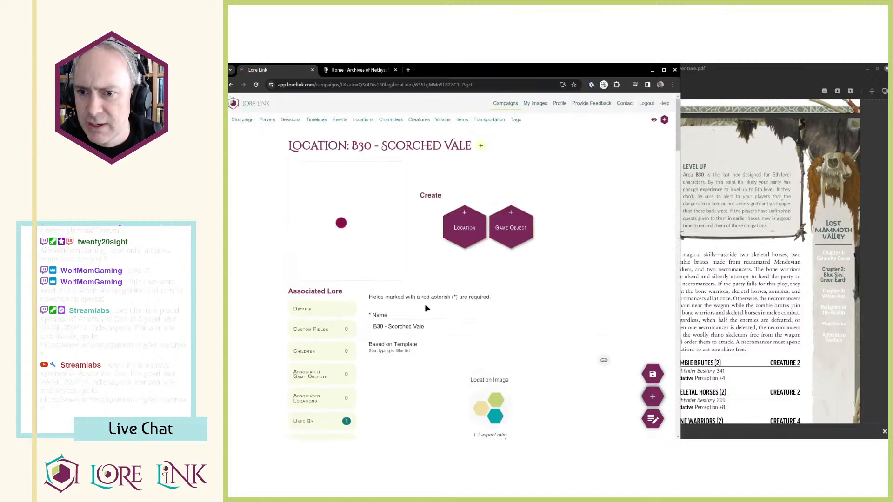
Step: Return to the Lost Mammoth Valley location and find its Child Description, which holds the notes displayed on all children
click(231, 84)
click(435, 326)
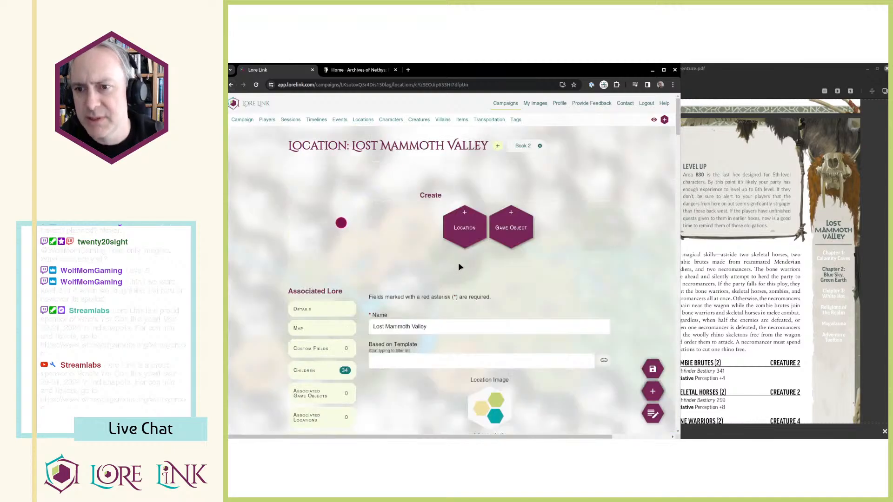
scroll(459, 266, down, 10)
scroll(461, 267, down, 12)
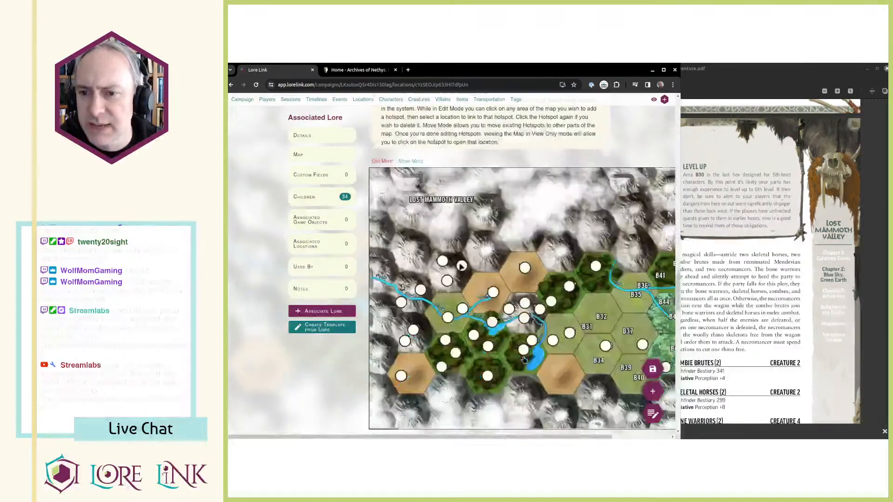
scroll(458, 266, up, 20)
scroll(448, 264, up, 4)
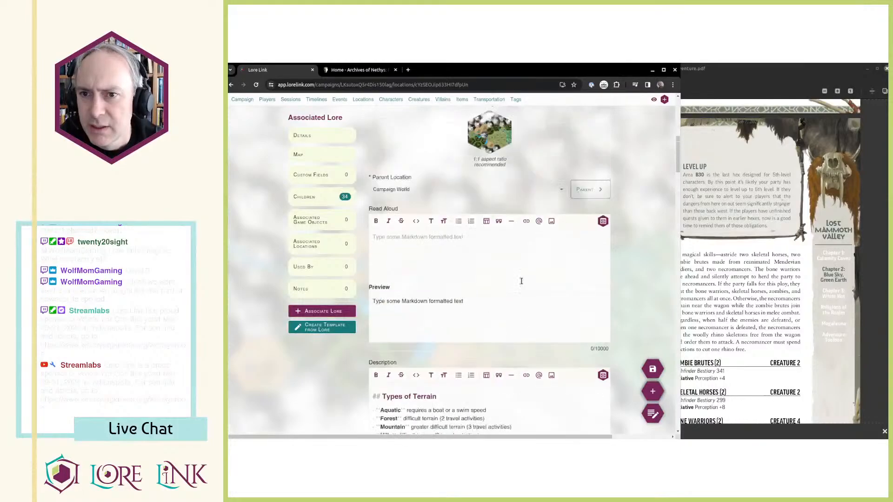
scroll(460, 296, down, 9)
scroll(460, 296, down, 7)
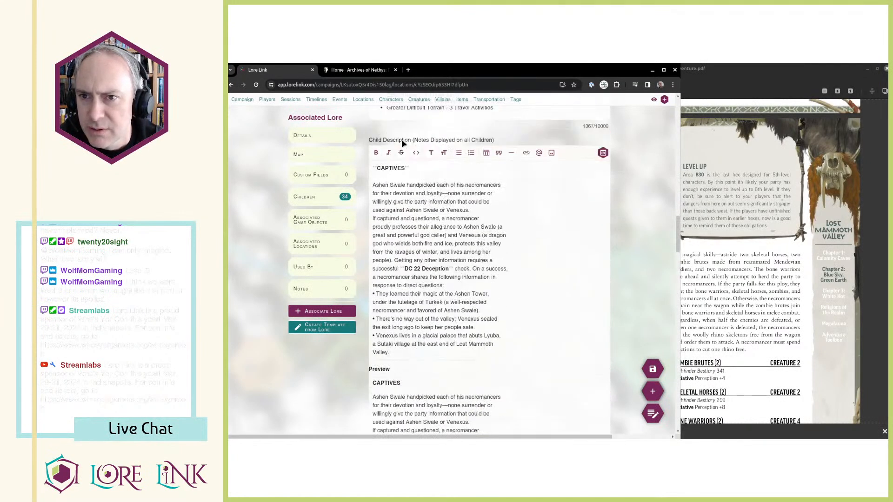
scroll(447, 270, up, 2)
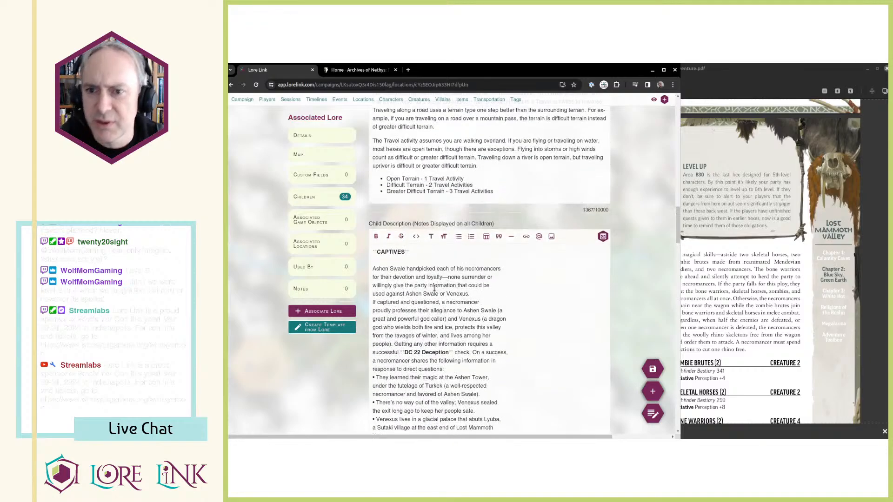
Step: Add a bold LEVEL heading above CAPTIVES in the Child Description of Lost Mammoth Valley
click(434, 288)
key(ctrl+Home)
key(Return)
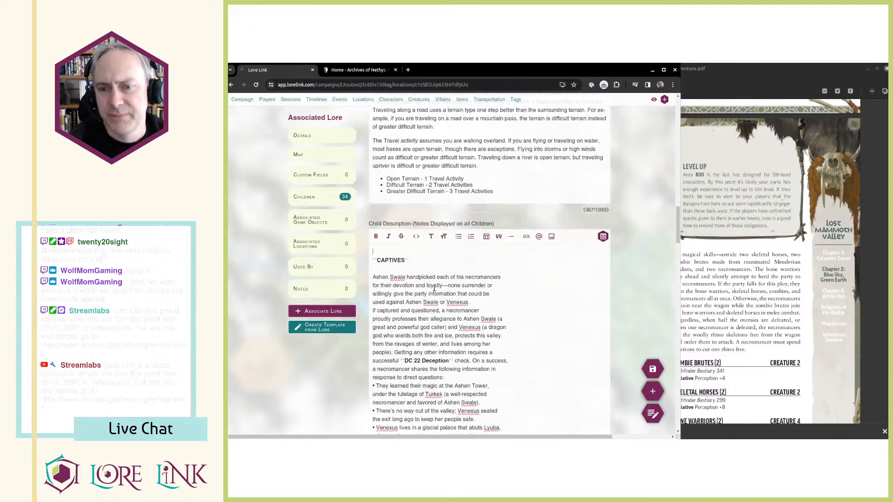
key(Return)
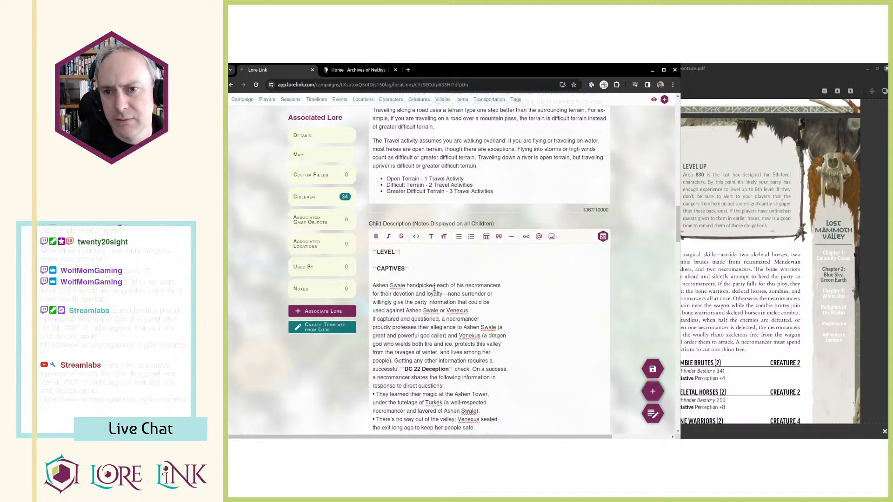
Step: Enter "Area B30 is the last hex designed for 5th-level characters." under LEVEL with B30 in bold, and save the location
key(Return)
key(alt+Tab)
key(alt+Tab)
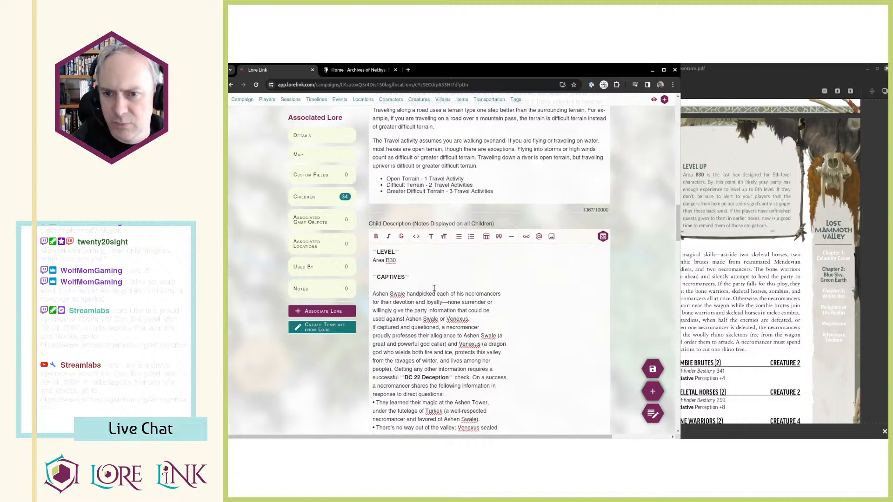
key(ctrl+shift+Left)
key(ctrl+b)
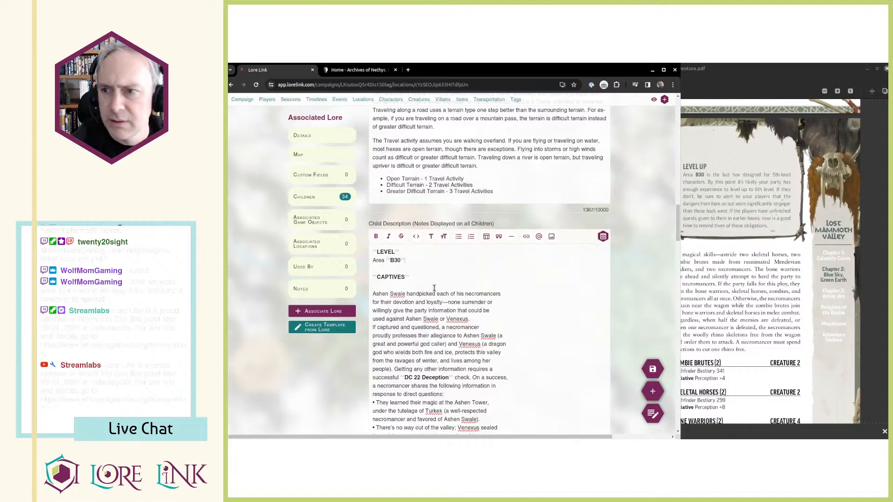
text(is the last hex d)
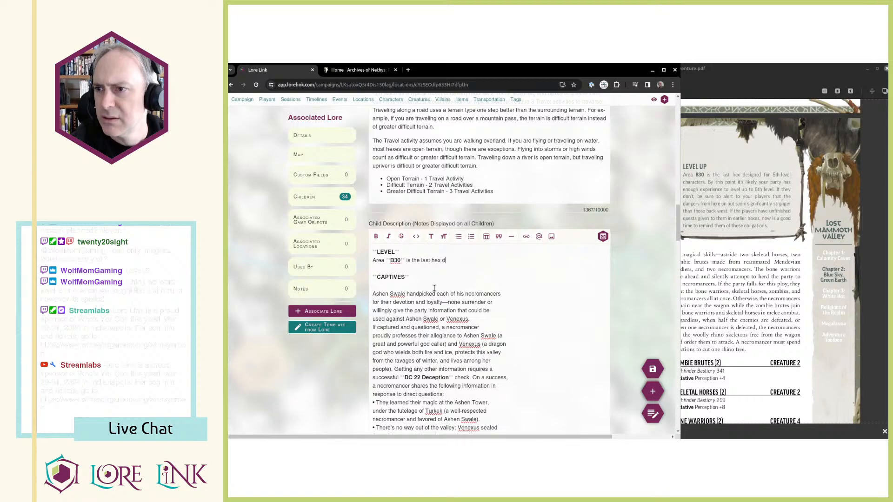
text(esigned for )
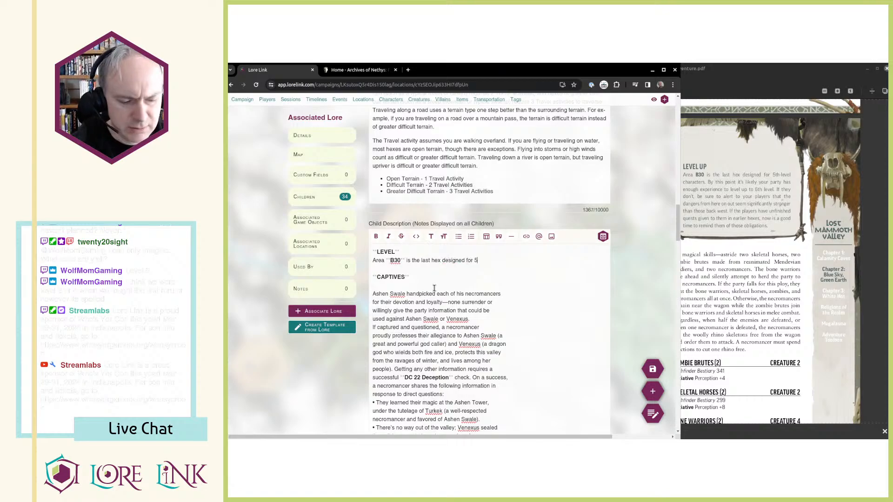
text(5th-level characters.)
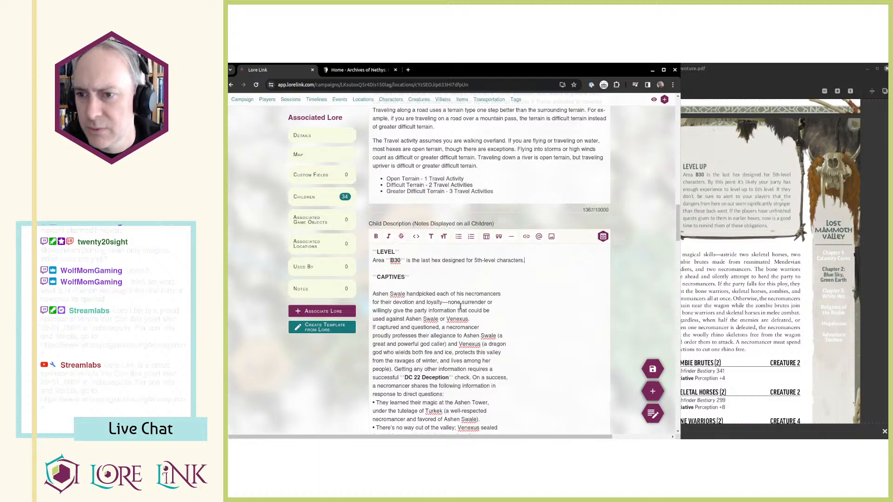
click(652, 369)
Step: Open B30 - Scorched Vale from the list of Lost Mammoth Valley's child locations
scroll(432, 279, up, 4)
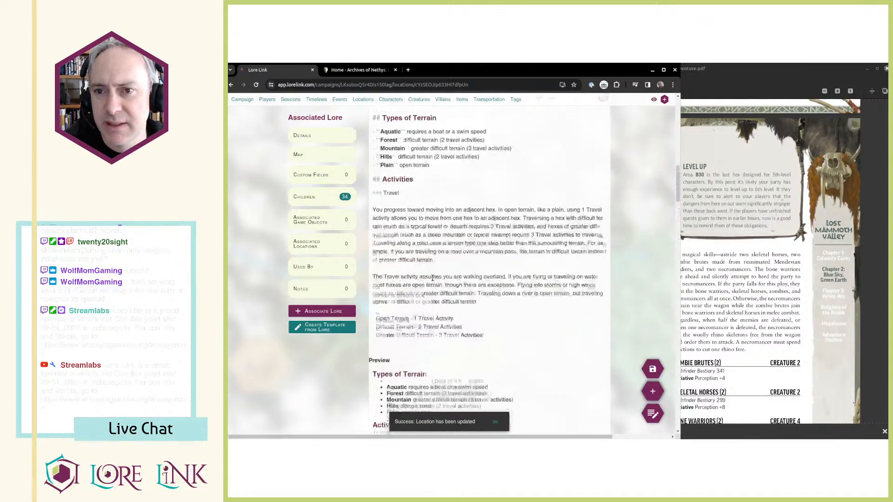
scroll(372, 228, down, 5)
click(322, 198)
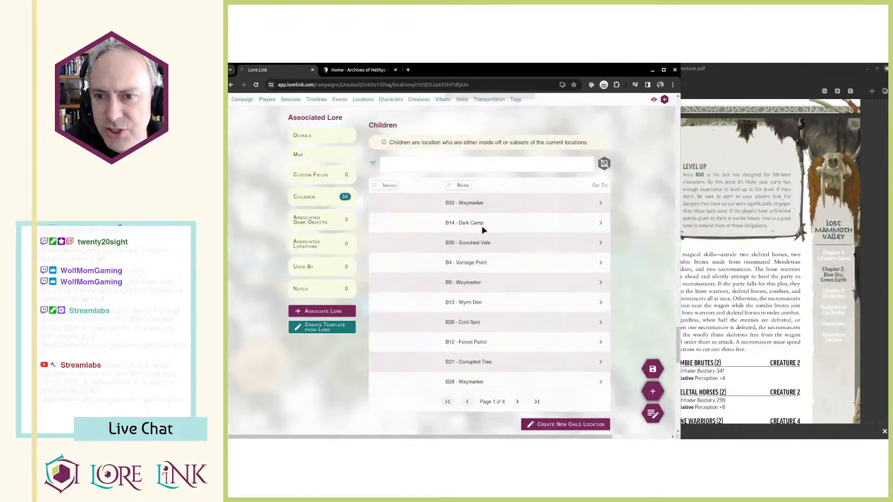
click(600, 242)
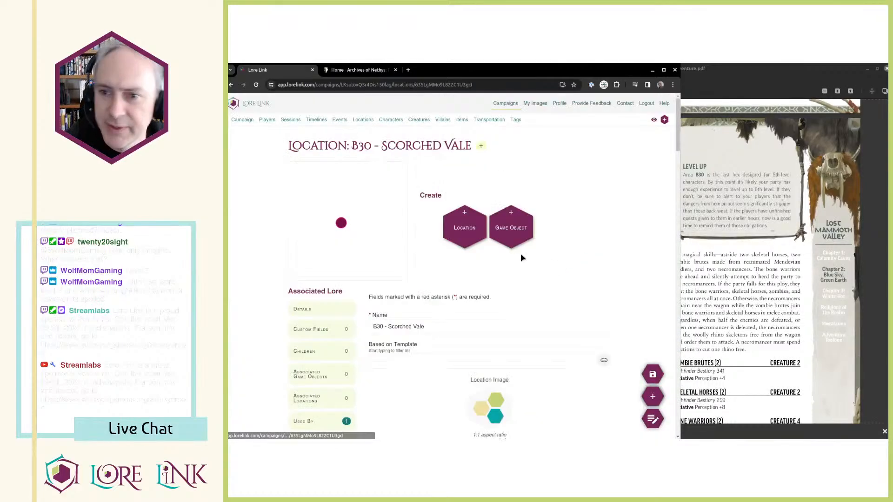
Step: Look through the B30 - Scorched Vale edit page for the inherited note, and check the Parent Location choices without picking one
scroll(521, 269, down, 5)
scroll(519, 270, down, 10)
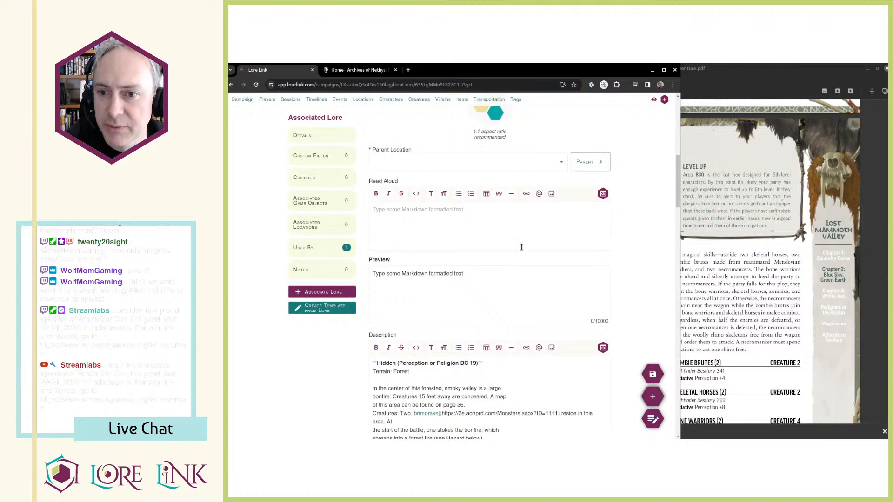
scroll(520, 251, down, 7)
scroll(518, 253, up, 4)
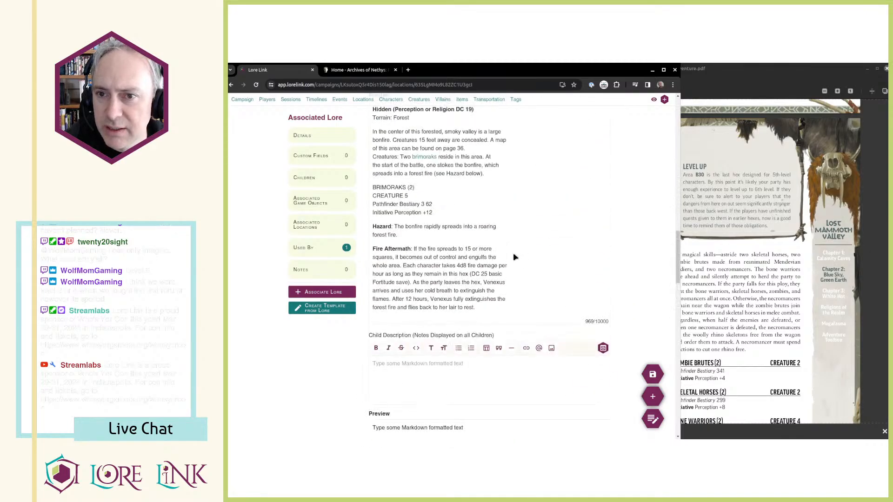
scroll(514, 259, up, 6)
scroll(510, 258, down, 2)
scroll(535, 279, up, 10)
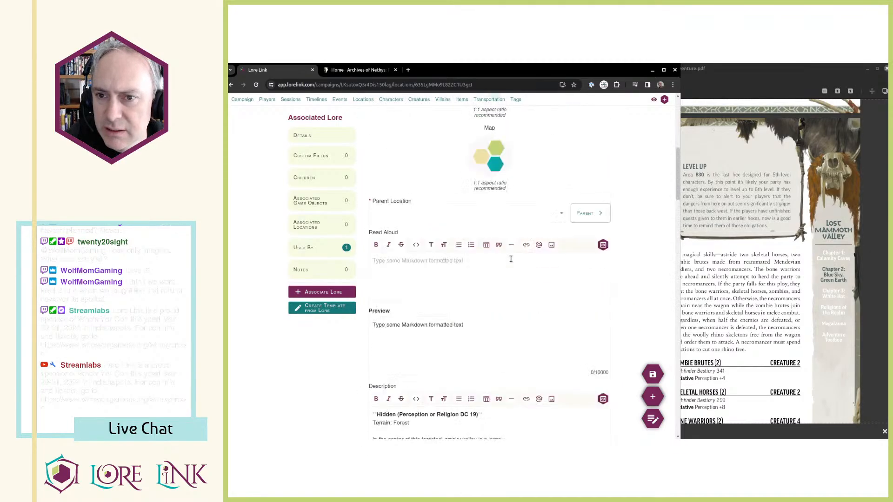
click(549, 293)
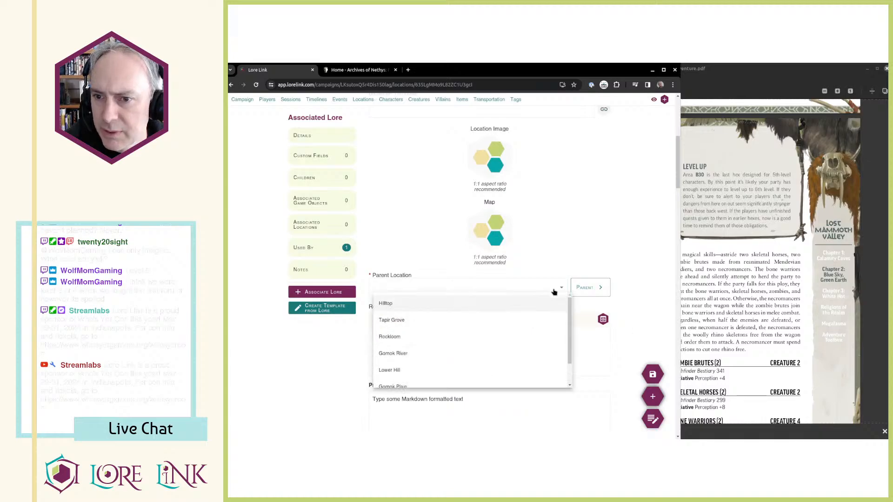
click(627, 233)
scroll(650, 122, up, 4)
Step: Show B30 - Scorched Vale in view mode, expand the Lost Mammoth Valley notes from parents, and check the LEVEL line above CAPTIVES
click(654, 121)
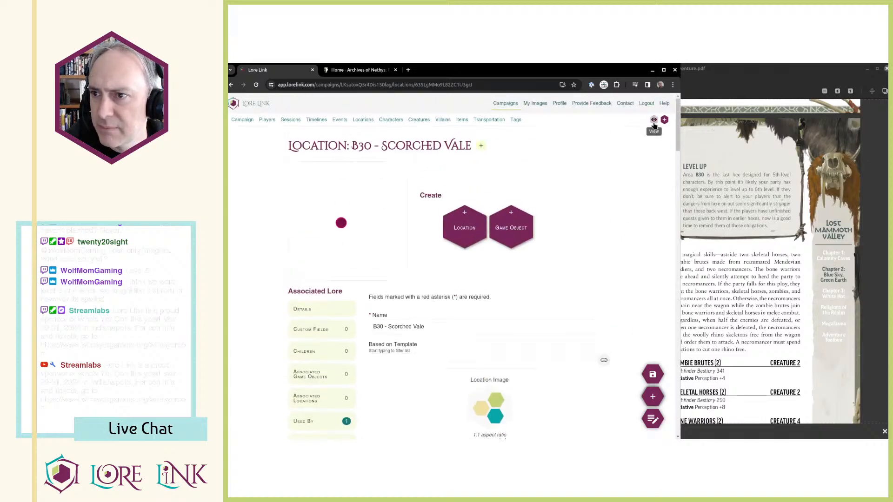
scroll(575, 322, down, 6)
click(469, 190)
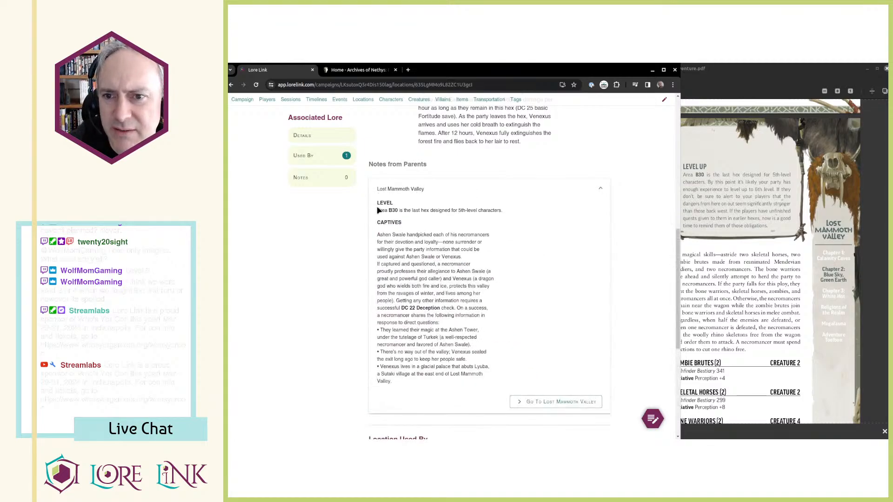
drag(376, 213, 536, 217)
click(518, 223)
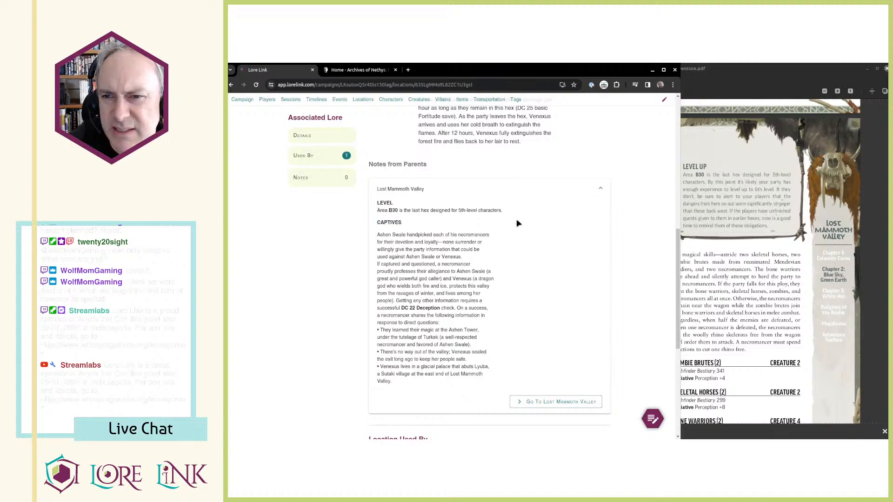
scroll(433, 264, down, 1)
scroll(430, 264, up, 1)
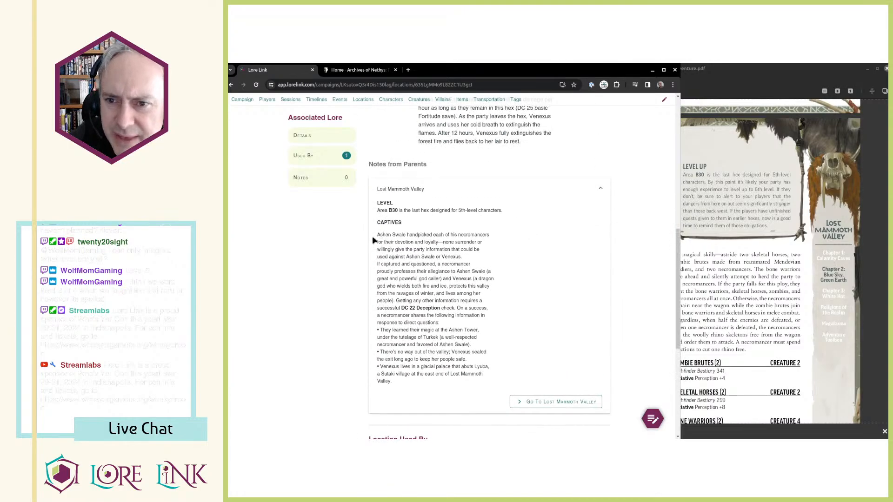
Step: Read through the CAPTIVES guidance in the inherited Lost Mammoth Valley notes on B30 - Scorched Vale
drag(372, 238, 409, 390)
click(409, 390)
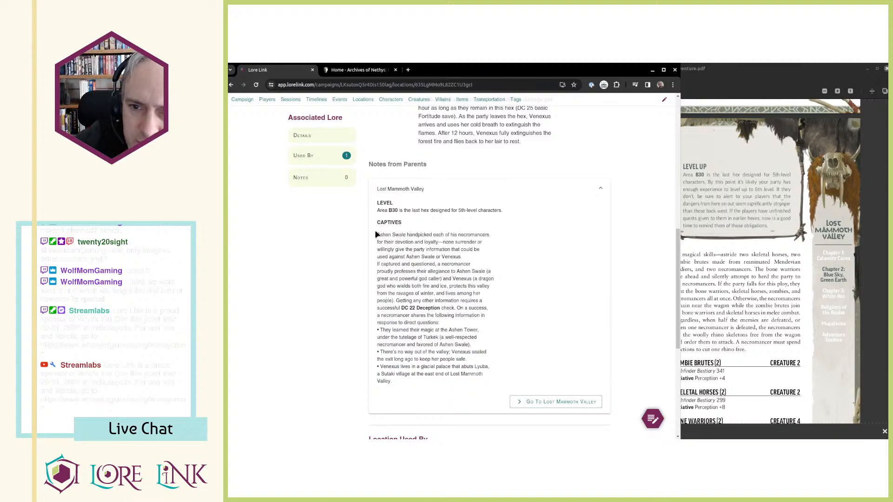
drag(377, 234, 398, 337)
click(435, 316)
click(395, 371)
click(488, 366)
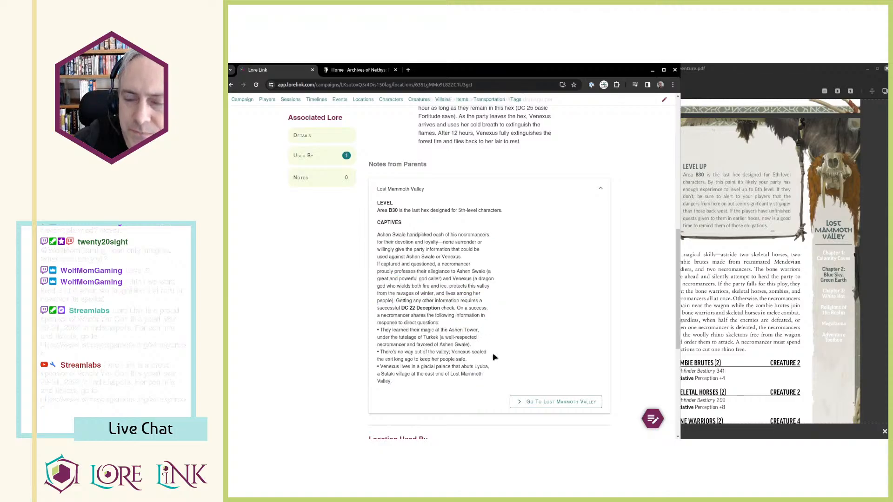
Step: Collapse and re-expand the Lost Mammoth Valley notes from parents, check the LEVEL entry, and collapse them again
click(439, 187)
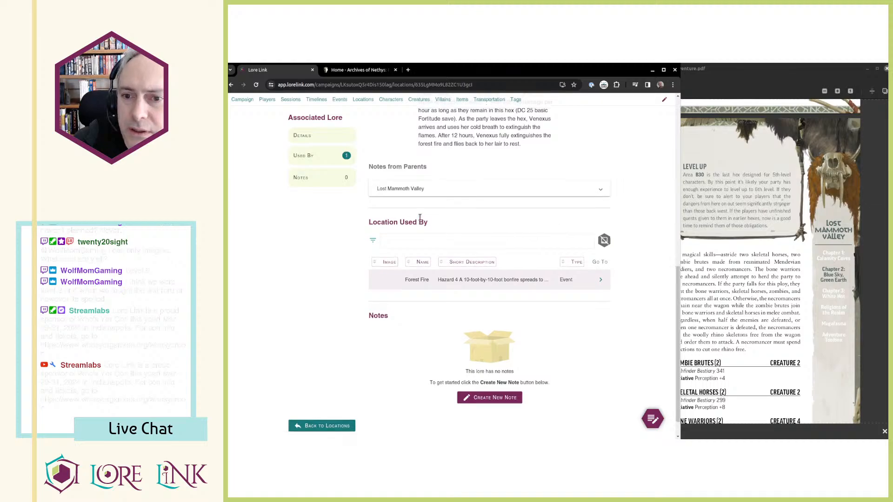
scroll(418, 222, up, 2)
click(434, 271)
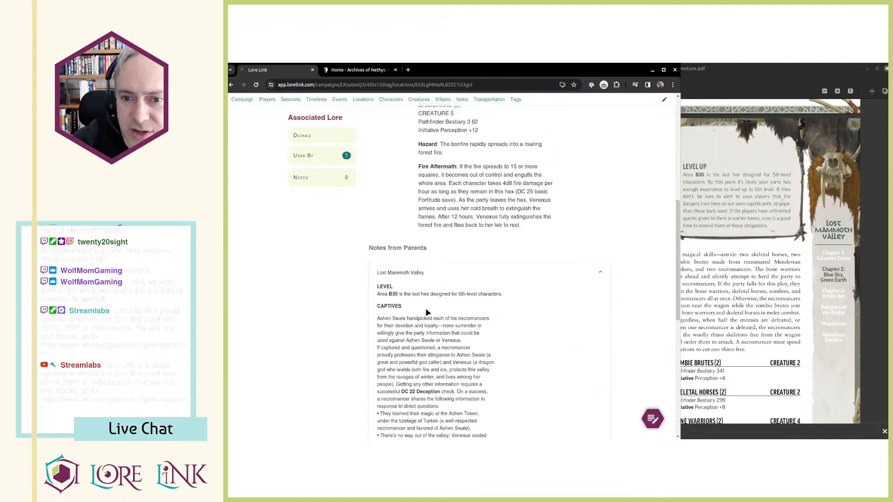
drag(377, 285, 501, 303)
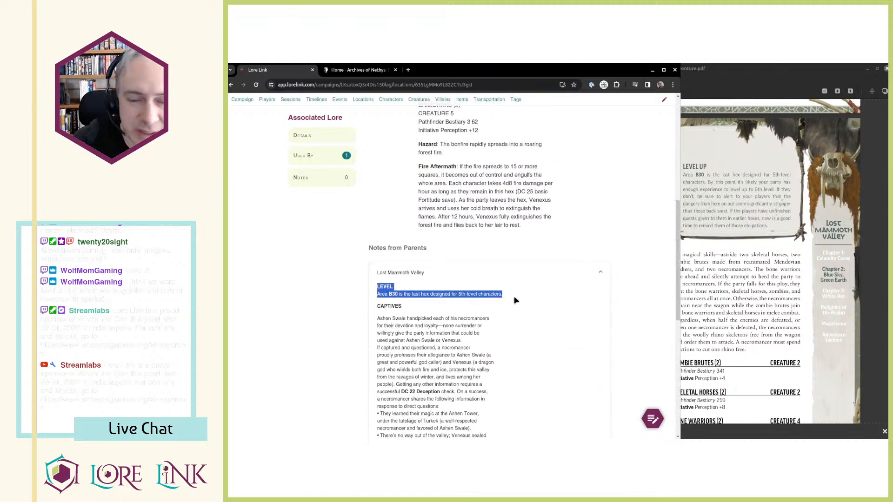
click(321, 280)
click(465, 274)
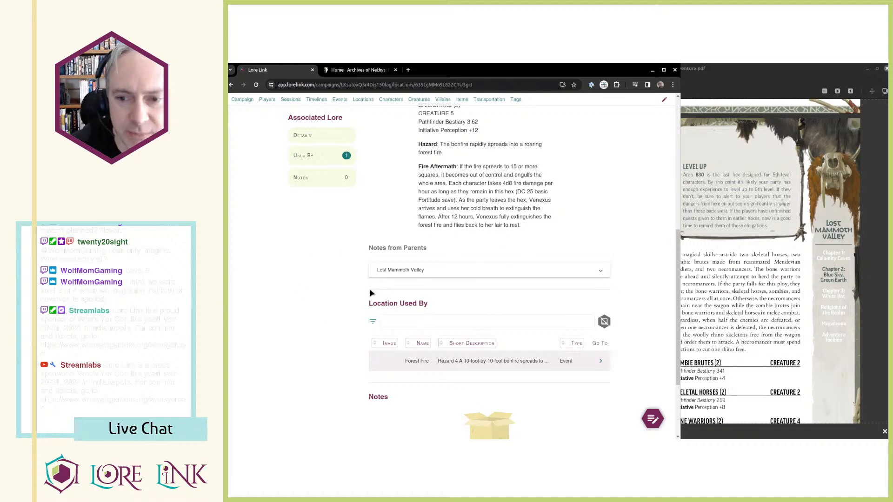
Step: Look up the B31 Caravan Route section in the adventure PDF and return to the campaign
click(783, 256)
scroll(638, 273, down, 5)
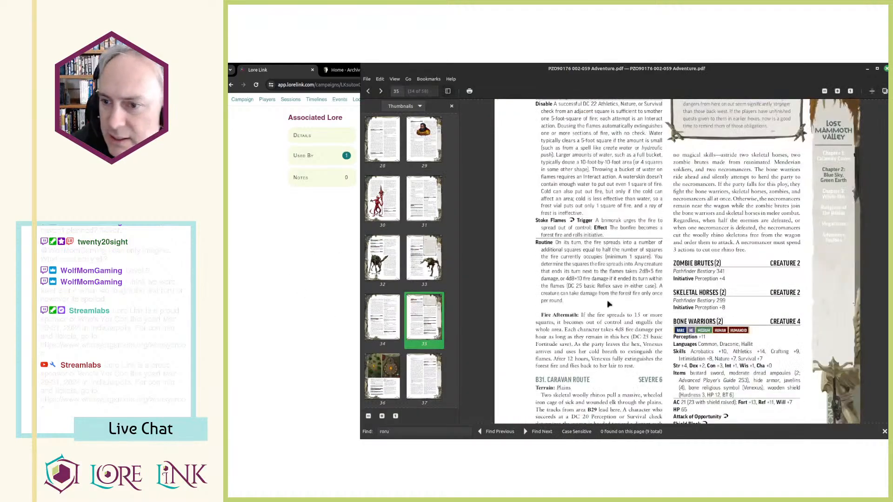
click(321, 235)
Step: Start a new child location under Lost Mammoth Valley in the locations hierarchy and name it "B31 - Caravan Route"
scroll(320, 235, up, 10)
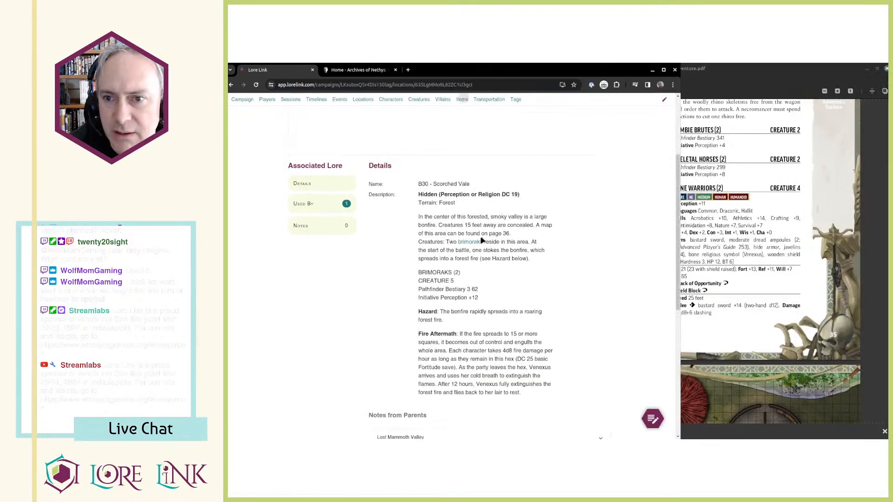
click(363, 120)
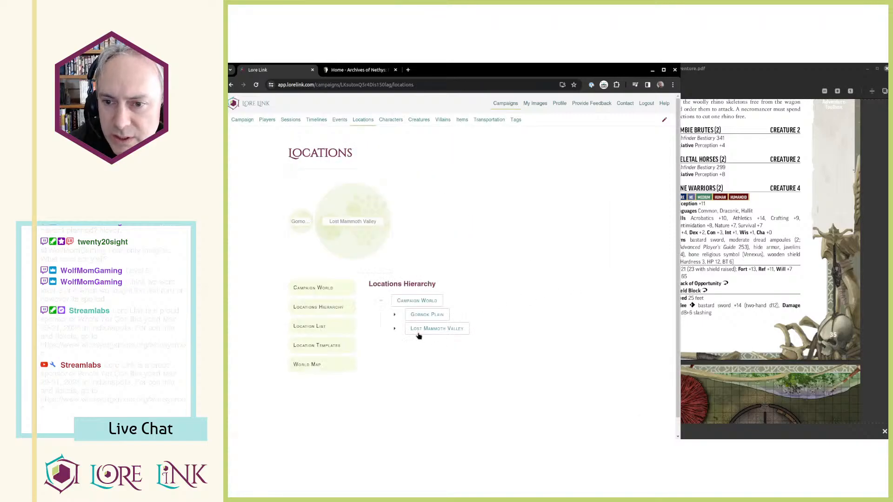
click(664, 119)
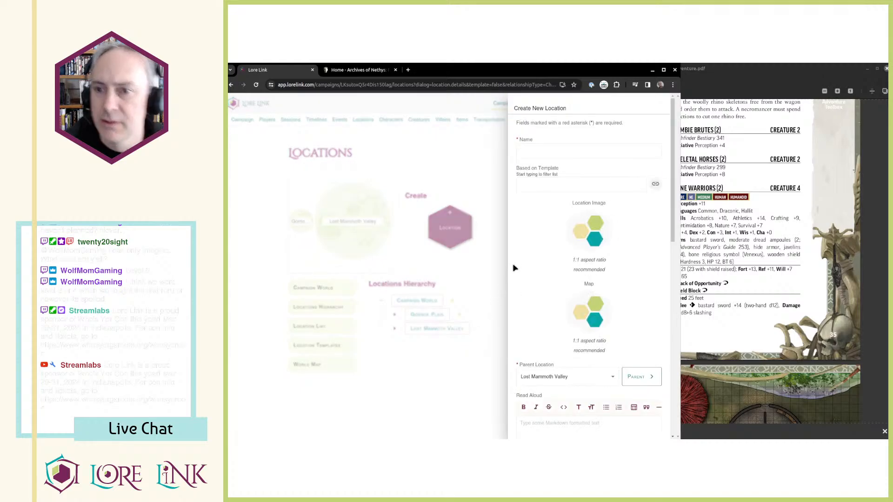
click(560, 152)
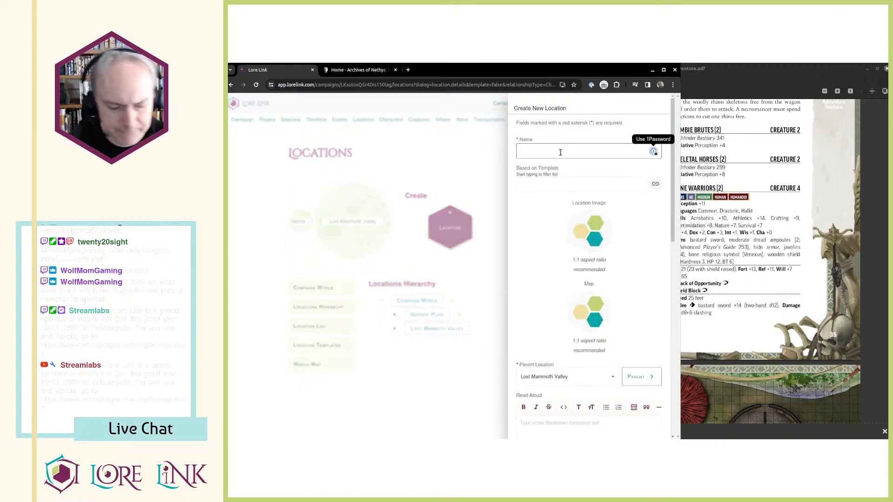
text(B31 -)
key(alt+Tab)
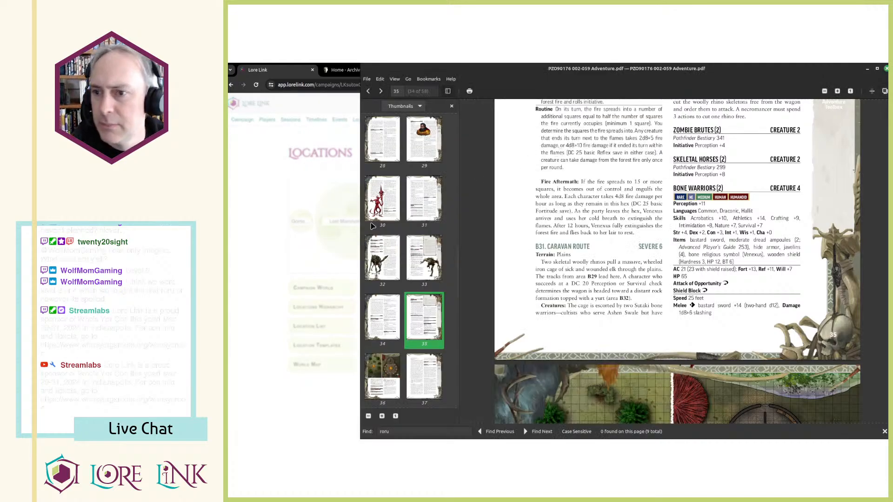
key(alt+Tab)
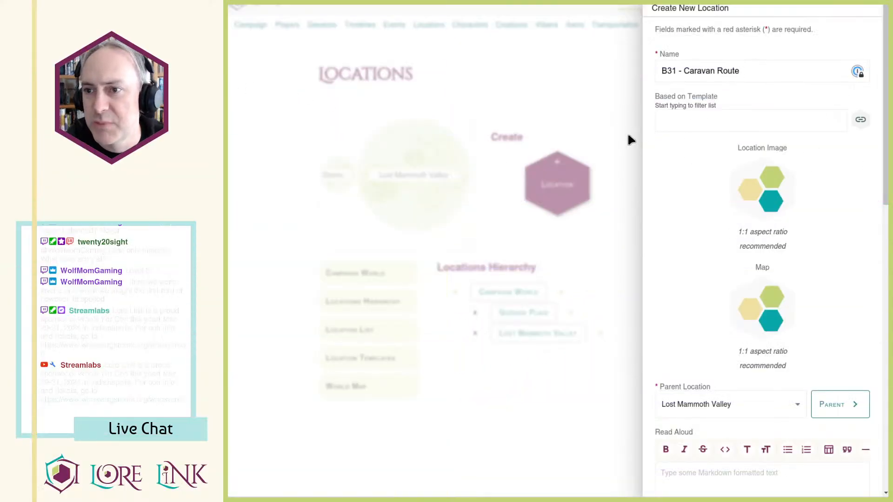
click(739, 71)
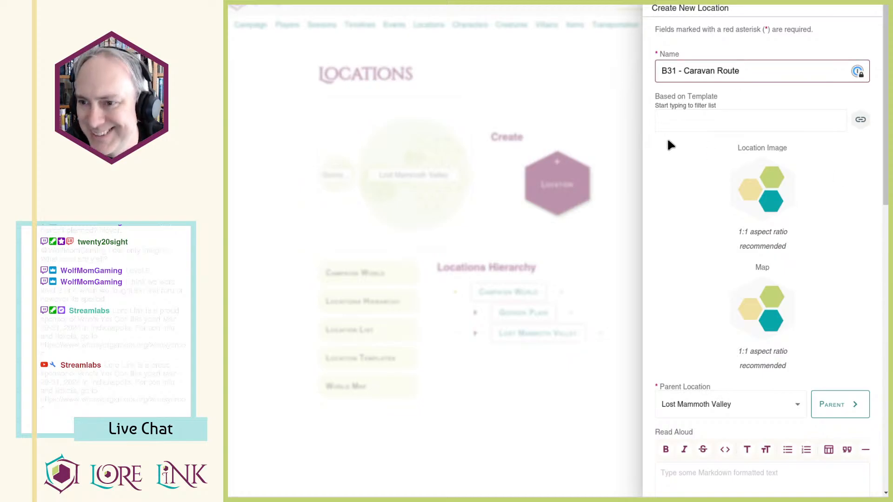
Step: Paste the copied B31 text, from "Terrain: Plains" through the start of the Creatures paragraph, into the location's Description
scroll(744, 279, down, 8)
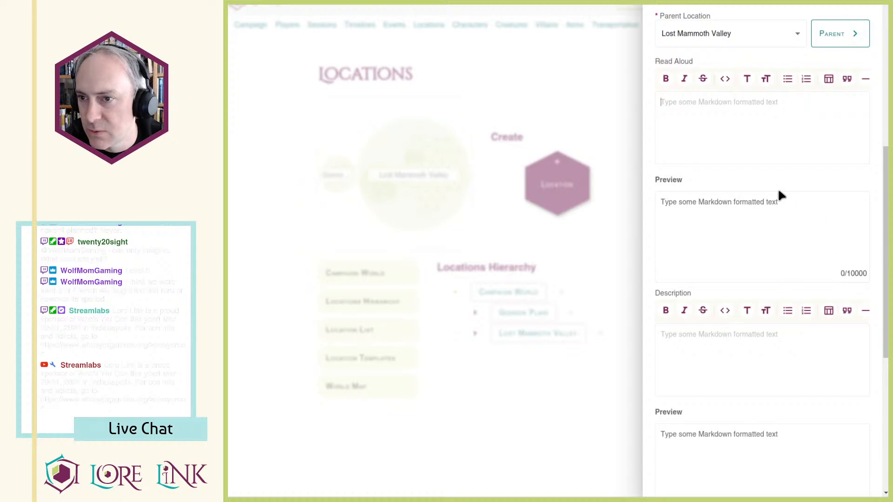
scroll(780, 192, up, 1)
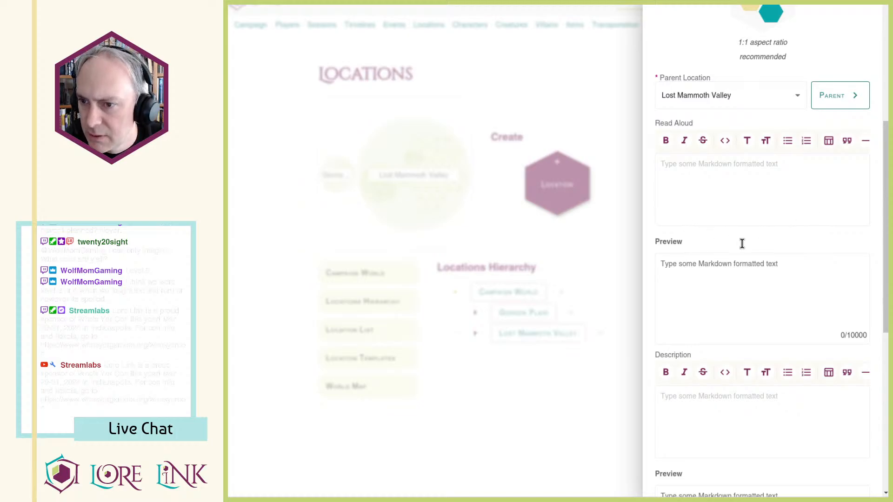
scroll(725, 260, down, 3)
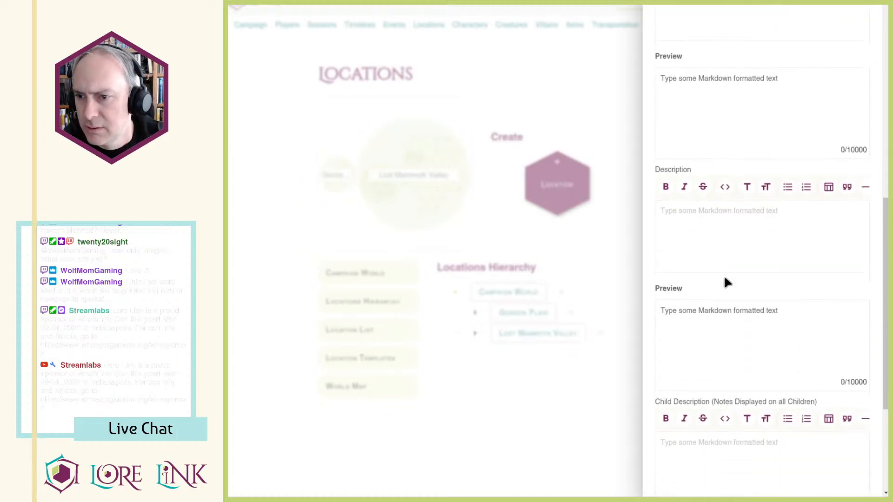
click(738, 247)
key(ctrl+v)
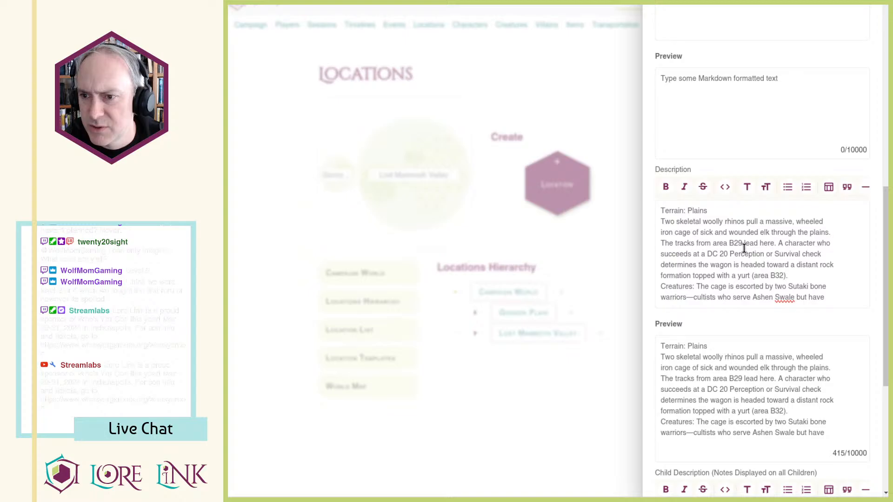
Step: Make "Terrain: Plains" bold and add a blank line after it in the Description
click(749, 221)
key(shift+Home)
key(ctrl+b)
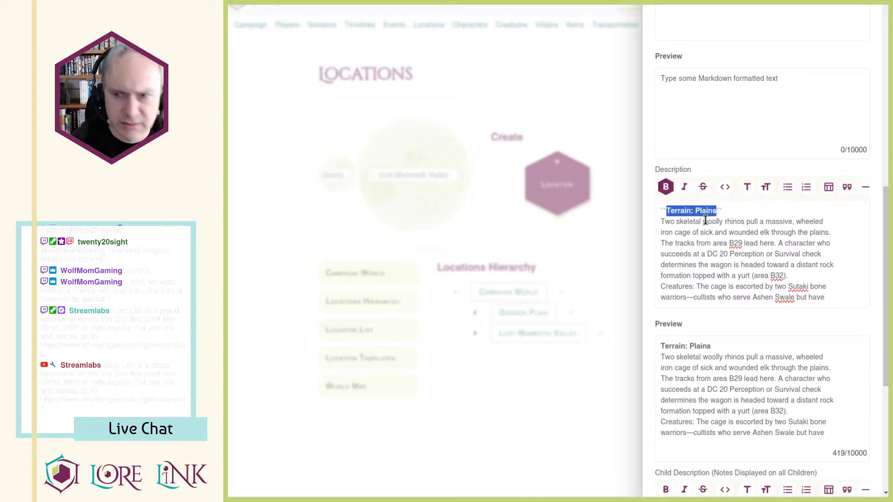
key(End)
key(Return)
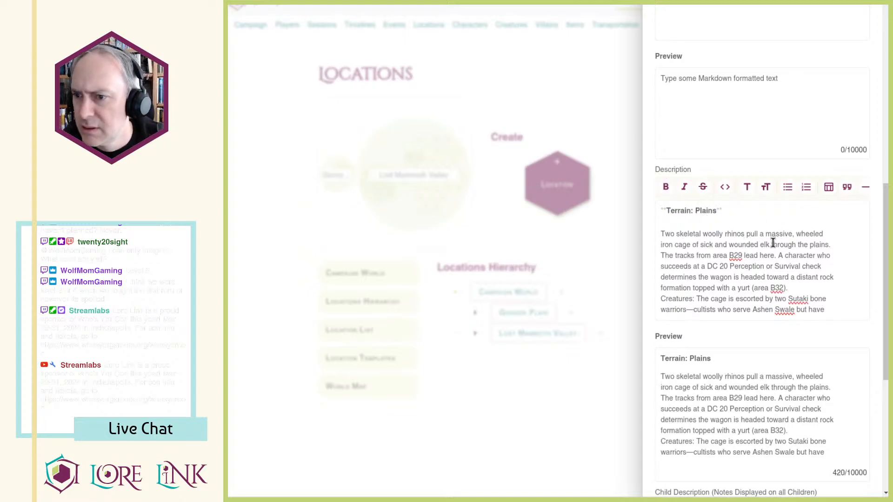
Step: Separate the Creatures paragraph with a blank line and make its "Creatures:" label bold
click(789, 288)
key(Return)
key(ctrl+shift+Right)
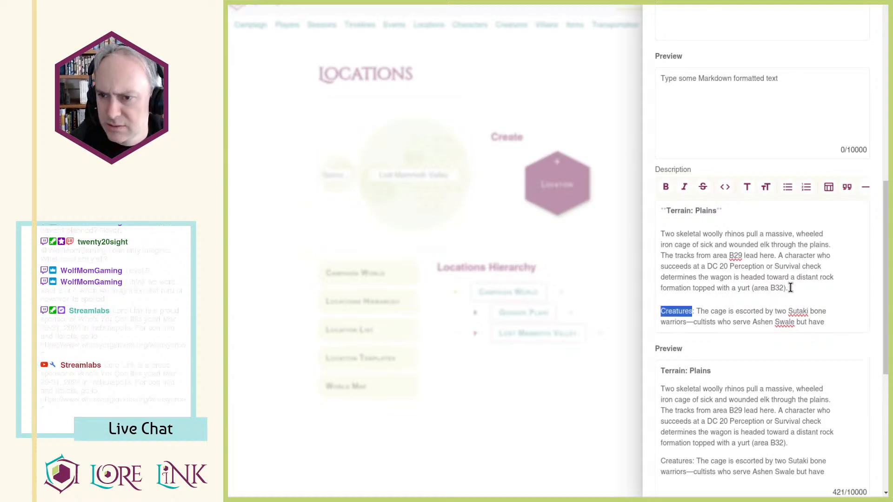
key(ctrl+b)
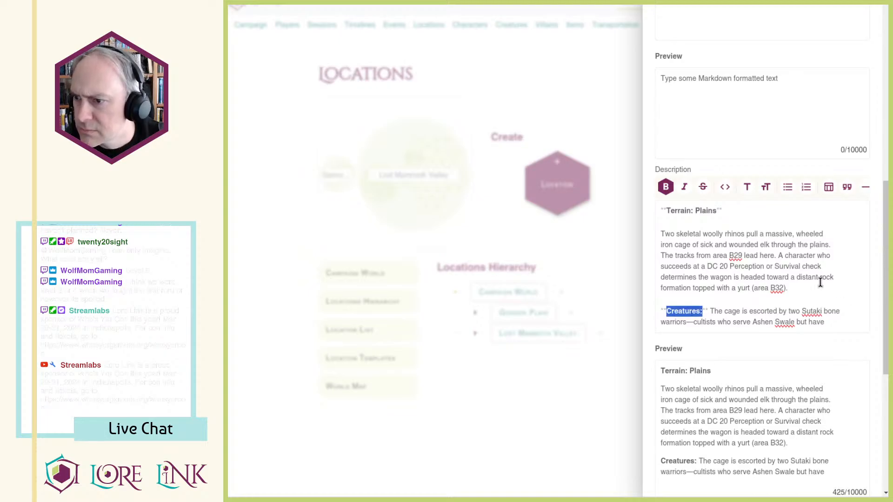
Step: Append the rest of the Creatures paragraph, from "no magical skills" to "3 actions to cut one rhino free.", to the Description
scroll(728, 305, down, 5)
scroll(758, 212, up, 3)
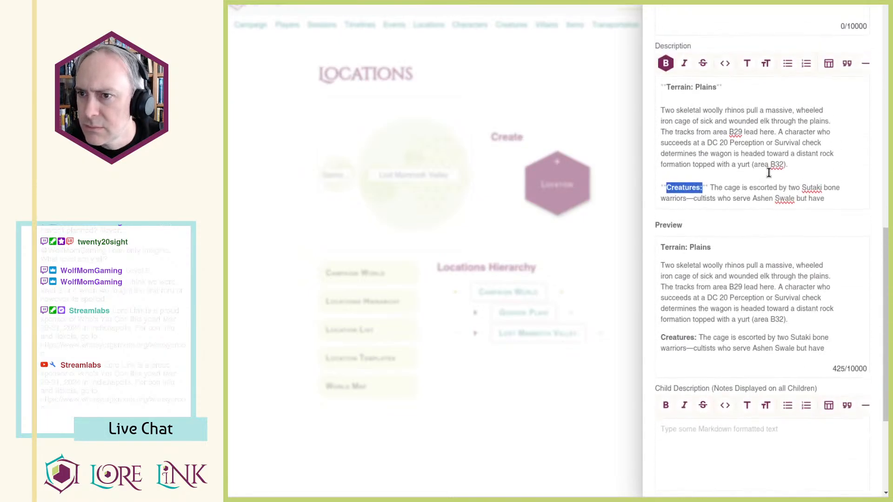
key(ctrl+End)
text(no magical skills—astride two skeletal horses, two zombie brutes made from reanimated Mendevian soldiers, and two necromancers. The bone warriors ride ahead and silently attempt to herd the party to the necromancers. If the party falls for this ploy, they fight the bone warriors, skeletal horses, zombies, and necromancers all at once. Otherwise, the necromancers remain near the wagon while the zombie brutes join the bone warriors and skeletal horses in melee combat. Regardless, when half the enemies are defeated, or when one necromancer is defeated, the necromancers cut the woolly rhino skeletons free from the wagon and order them to attack. A necromancer must spend 3 actions to cut one rhino free.)
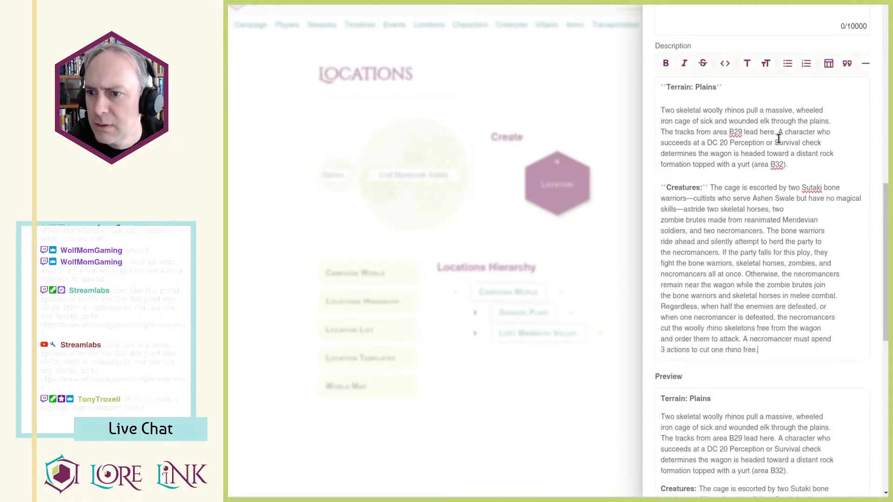
key(Return)
key(Return)
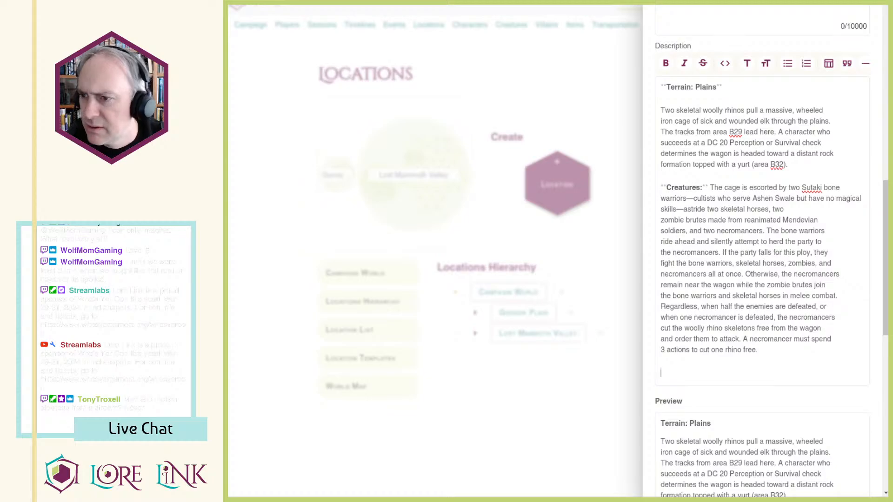
text(2 Zombi)
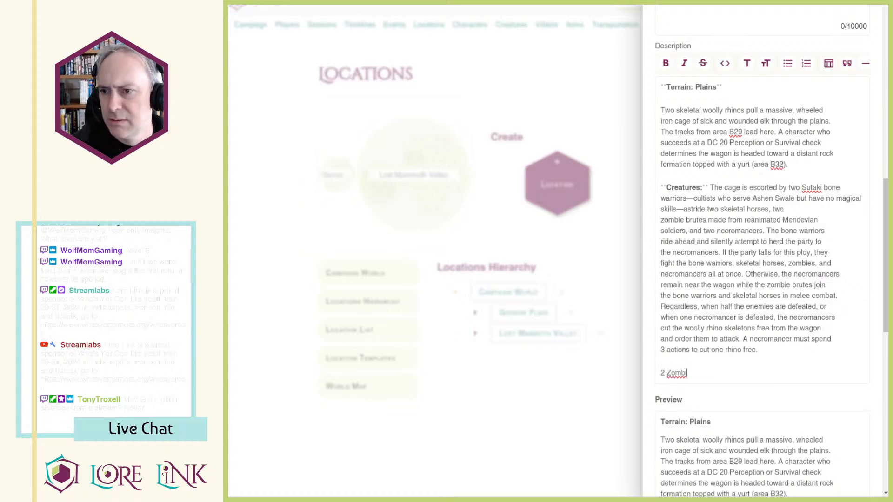
text(e Brute)
key(Return)
text(2)
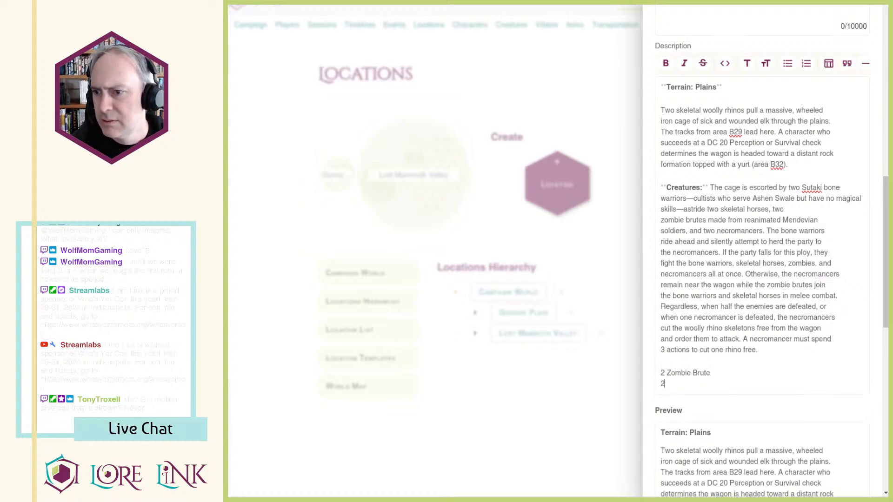
text( Elem)
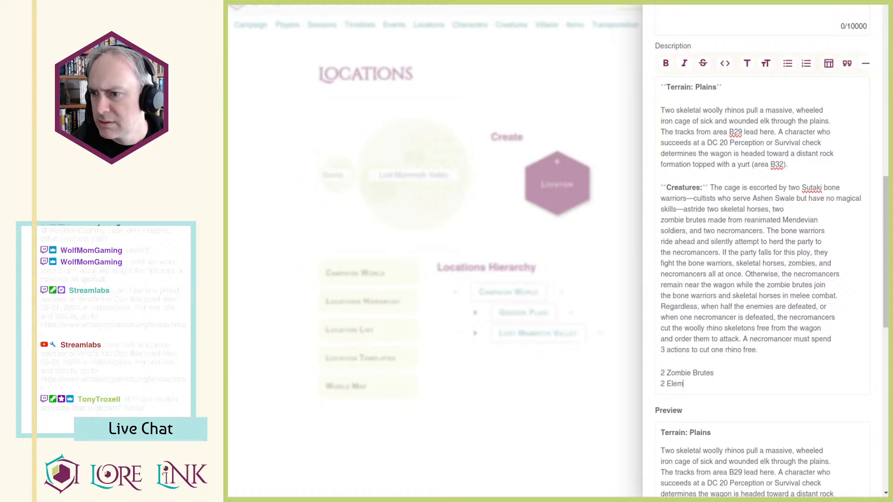
key(ctrl+shift+Left)
text(Ske)
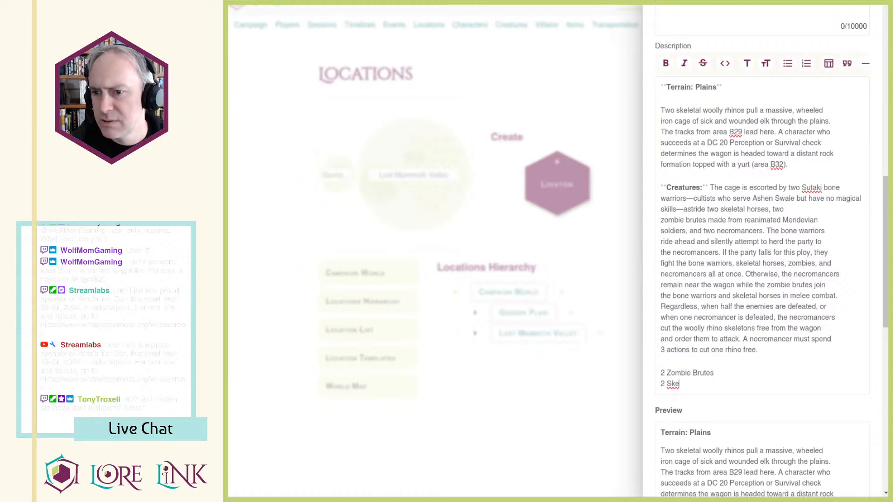
text(letal Horses)
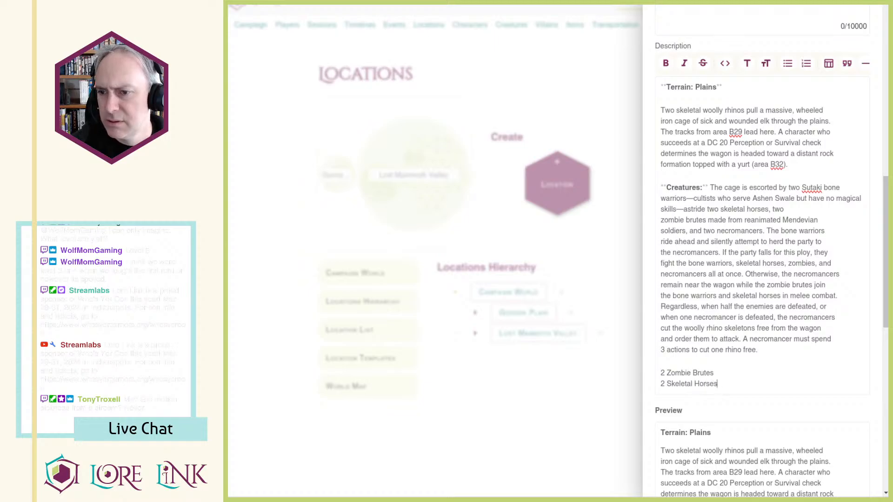
key(shift+Home)
key(shift+Up)
key(BackSpace)
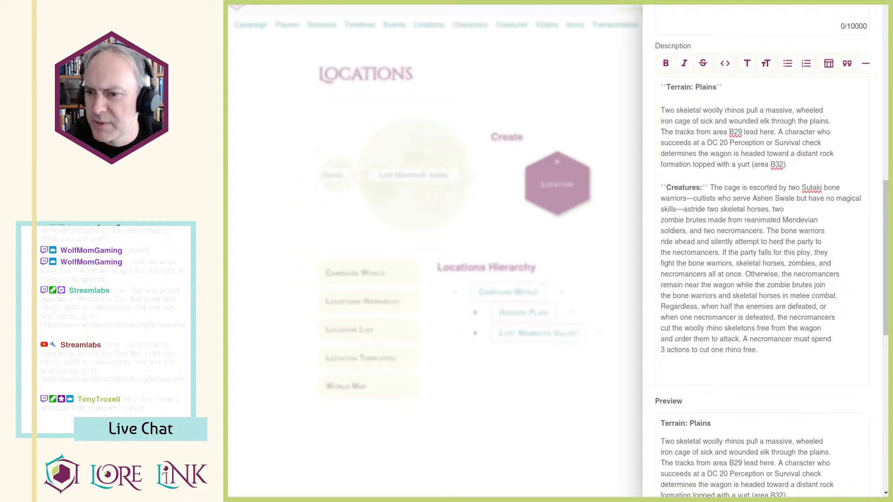
key(BackSpace)
key(BackSpace)
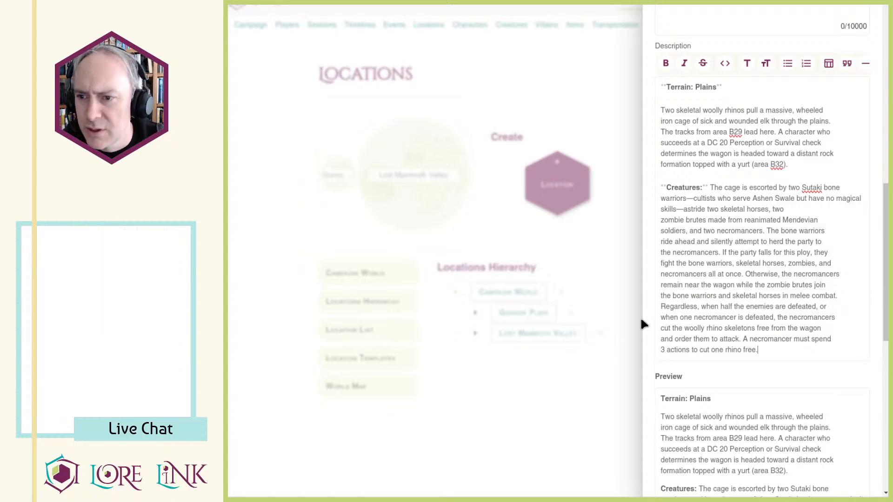
Step: Save the B31 - Caravan Route location and open the campaign's Events page
scroll(727, 306, down, 8)
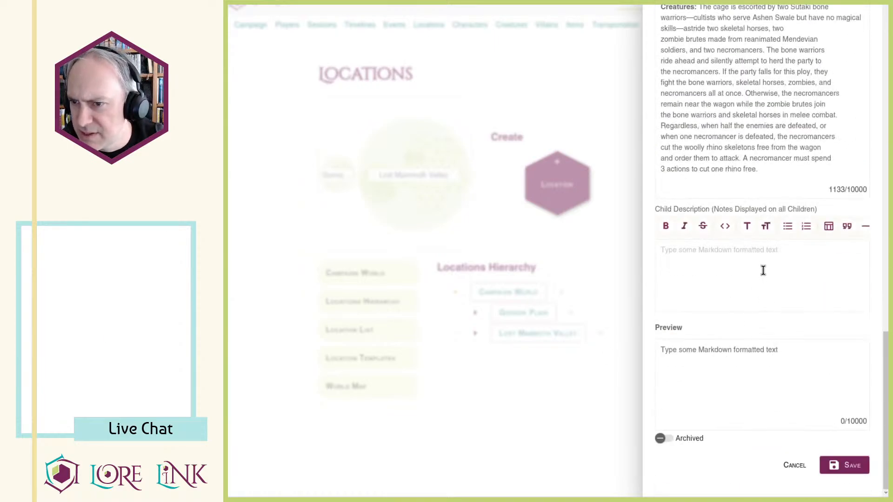
click(859, 465)
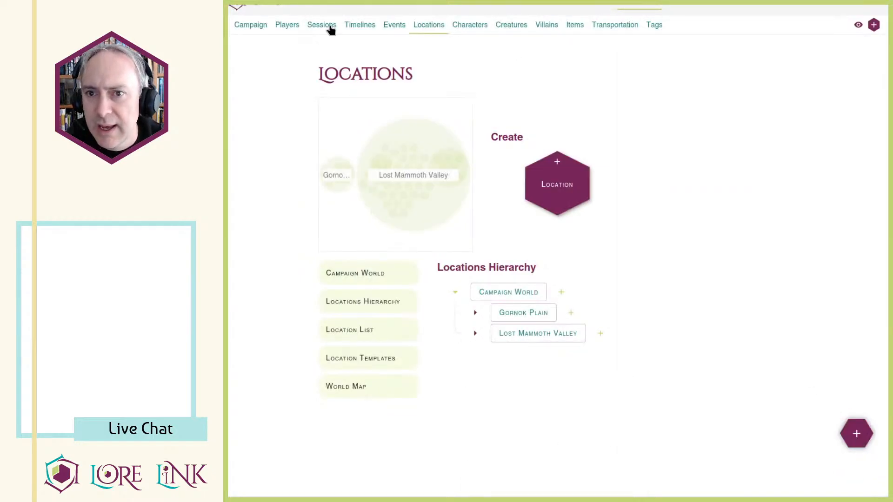
click(395, 26)
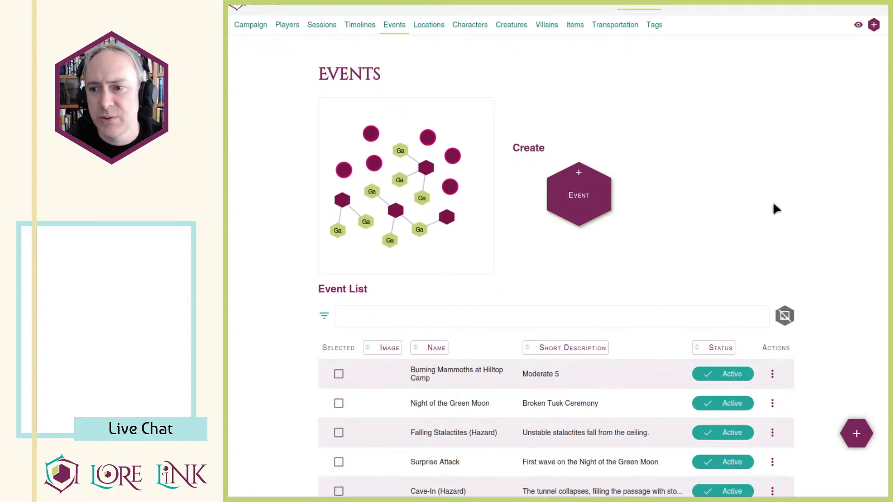
Step: Start a new campaign event and name it "Caravan Route Encounter"
scroll(697, 191, down, 3)
click(575, 71)
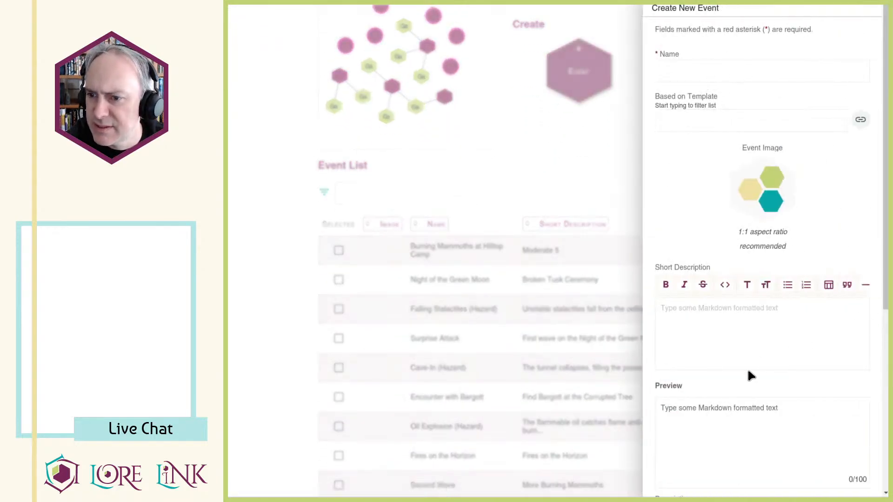
click(688, 64)
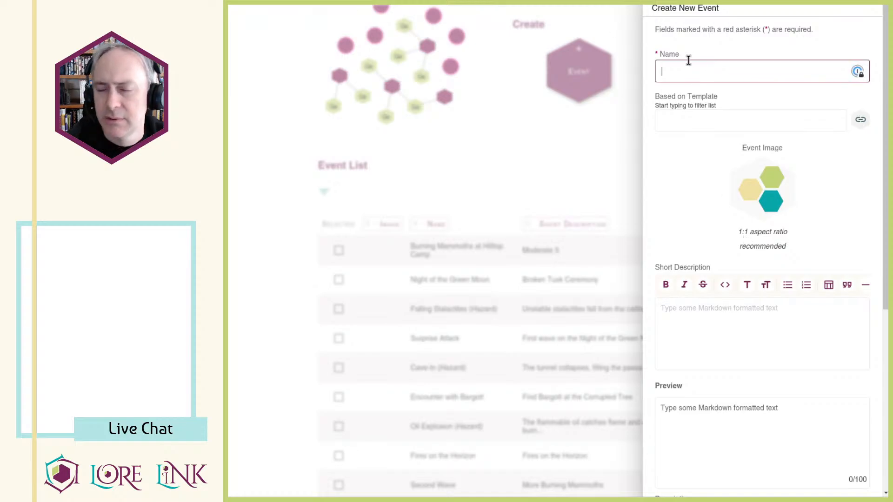
text(Caravan )
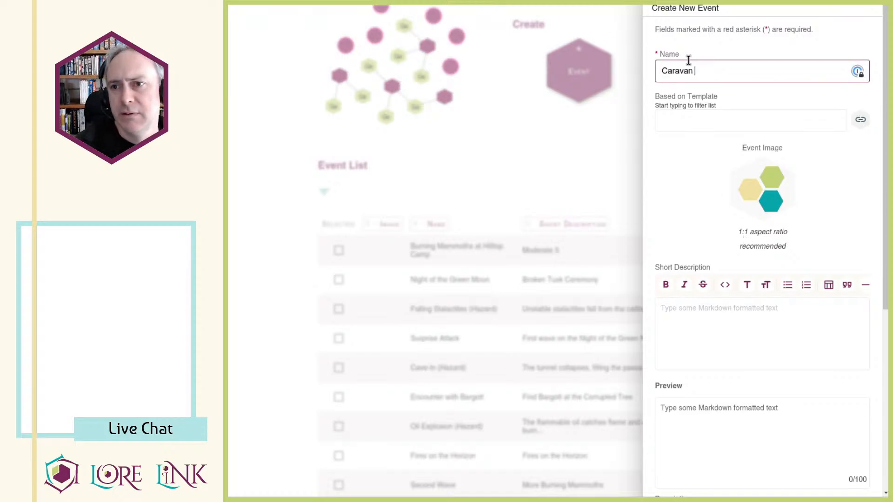
text(Route Encounter)
key(Tab)
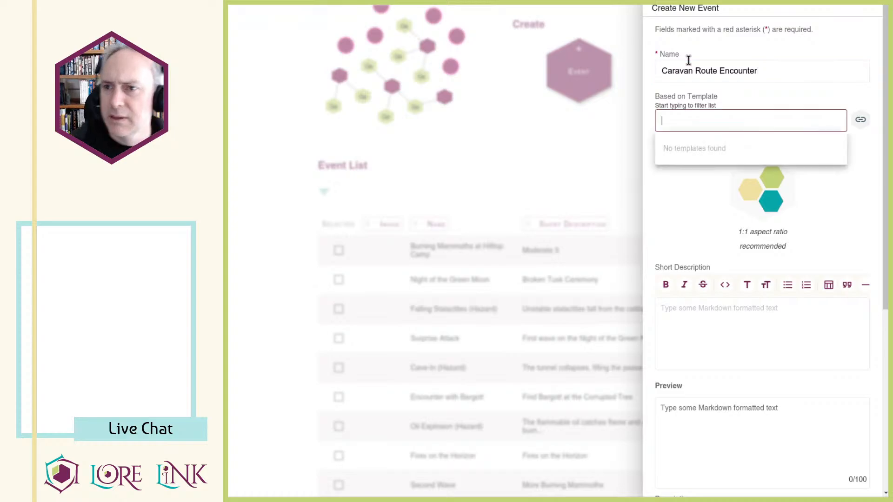
click(672, 222)
Step: Fill in the Short Description with "Two skeletal woolly rhinos pull a massive, wheeled iron cage of sick and wounded elk through the plains."
scroll(688, 313, down, 3)
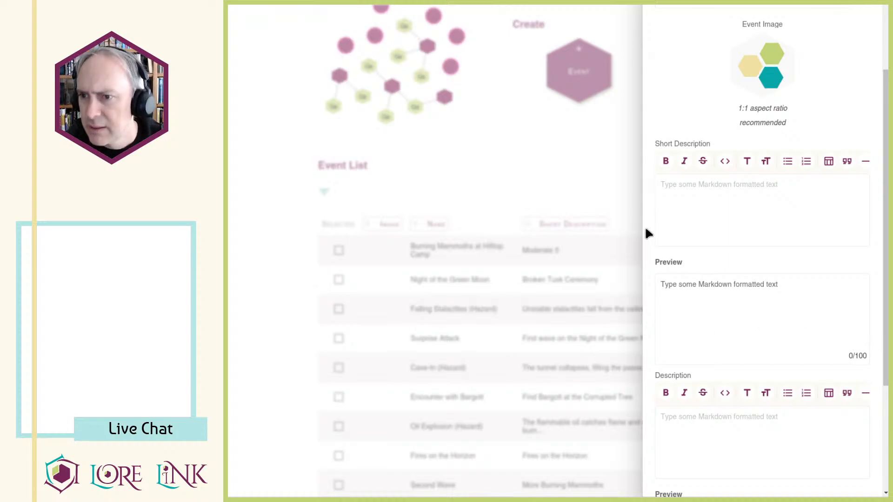
click(794, 203)
text(Two skeletal woolly rhinos pull a massive, wheeled iron cage of sick and wounded elk through the plains.)
scroll(720, 261, down, 3)
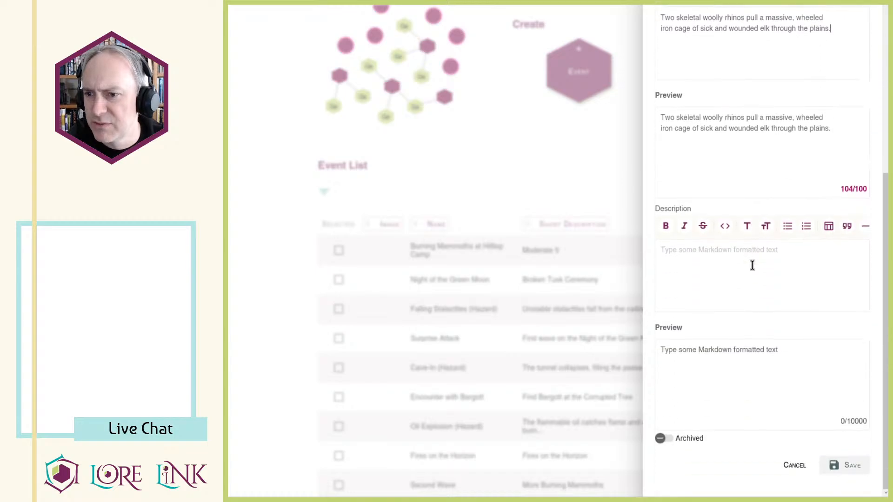
click(746, 268)
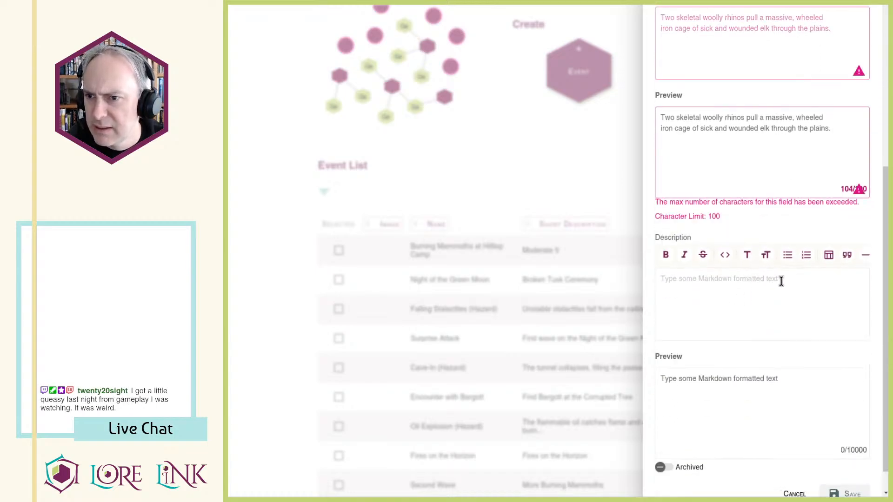
Step: Move the whole text from the Short Description to the Description and save the new event
scroll(776, 281, up, 4)
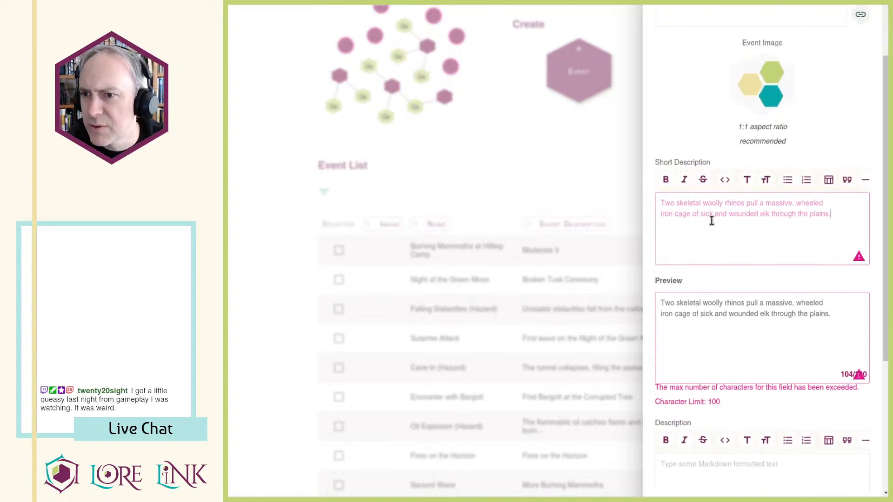
key(ctrl+a)
key(ctrl+x)
scroll(711, 220, down, 5)
click(721, 257)
key(ctrl+v)
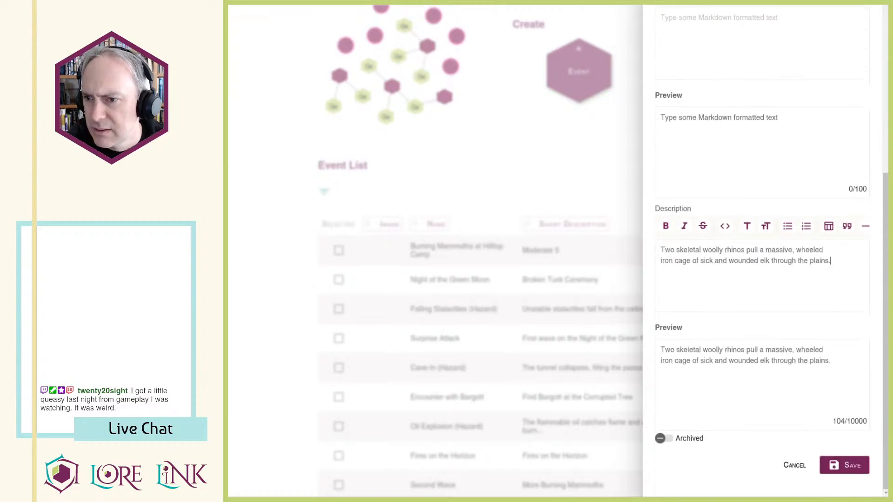
click(833, 465)
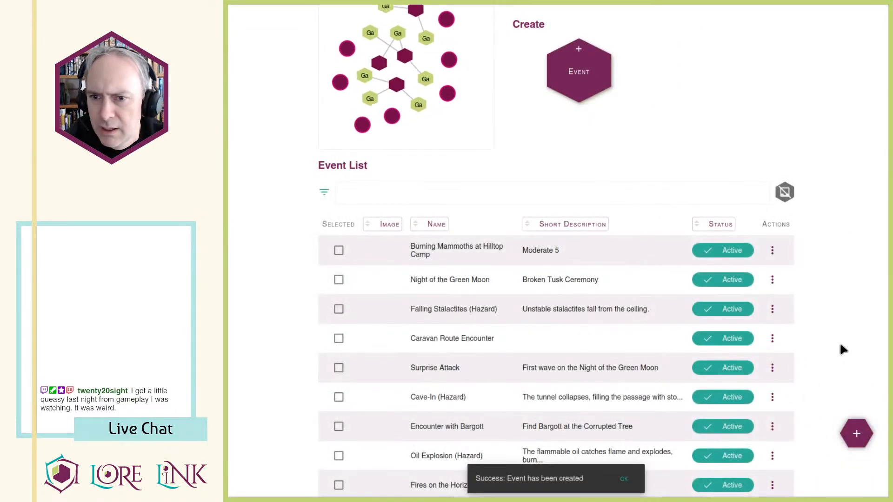
Step: Find the Caravan Route Encounter in the event list and open its details page
scroll(600, 367, down, 5)
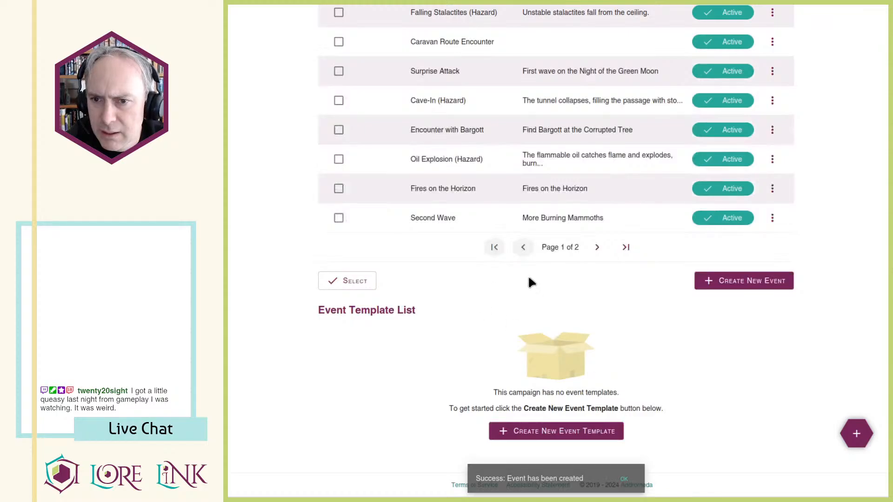
click(598, 249)
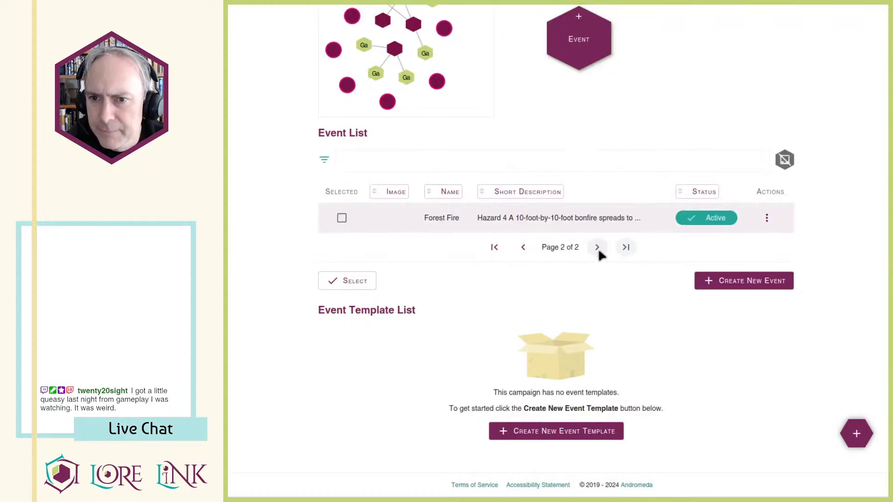
click(532, 248)
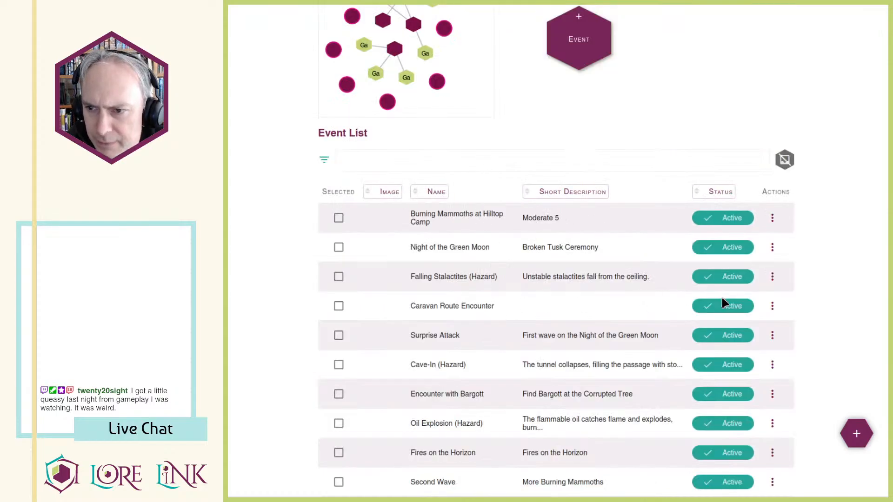
click(772, 305)
click(781, 333)
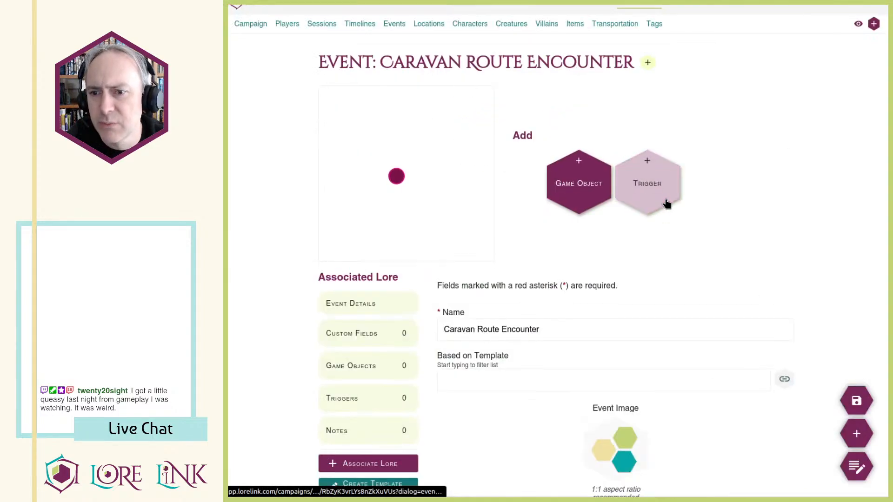
Step: Associate a trigger with the event, using the B31 - Caravan Route location as the triggering object
scroll(666, 205, down, 6)
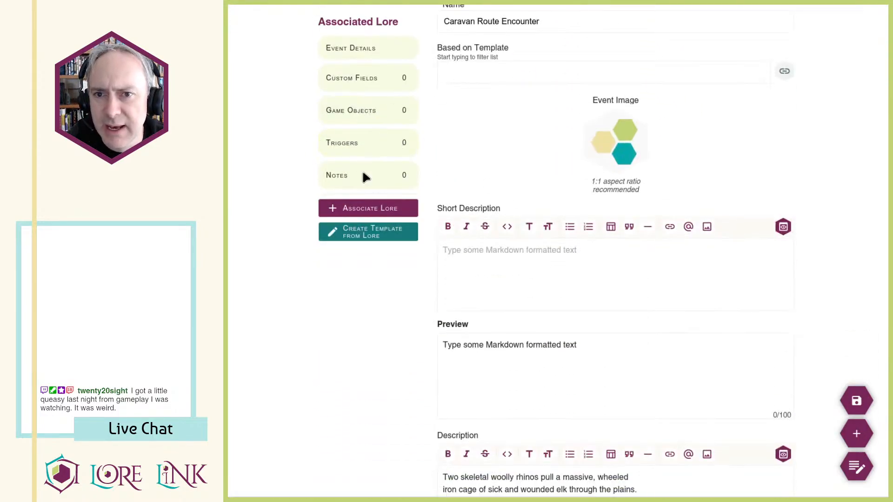
scroll(652, 235, down, 15)
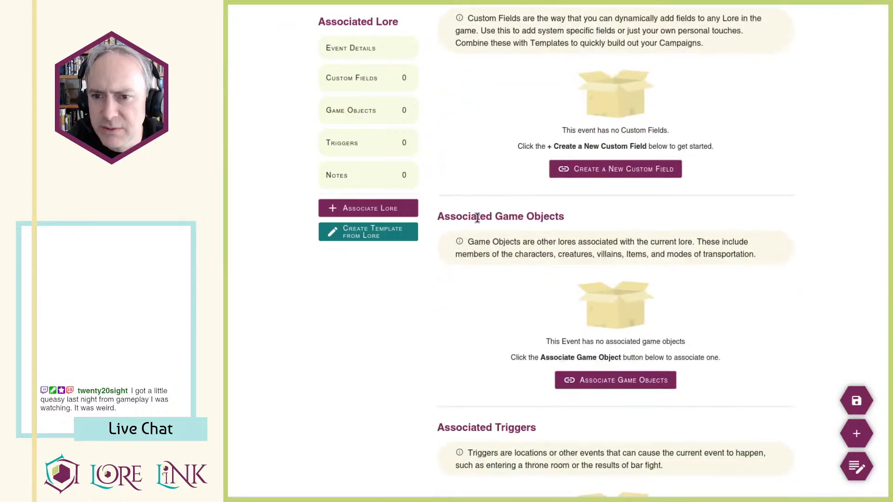
scroll(511, 242, down, 4)
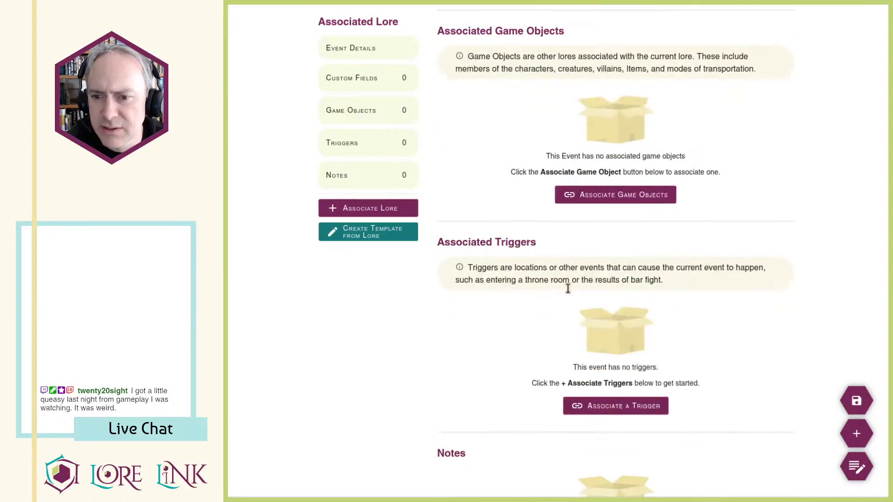
click(589, 408)
click(738, 138)
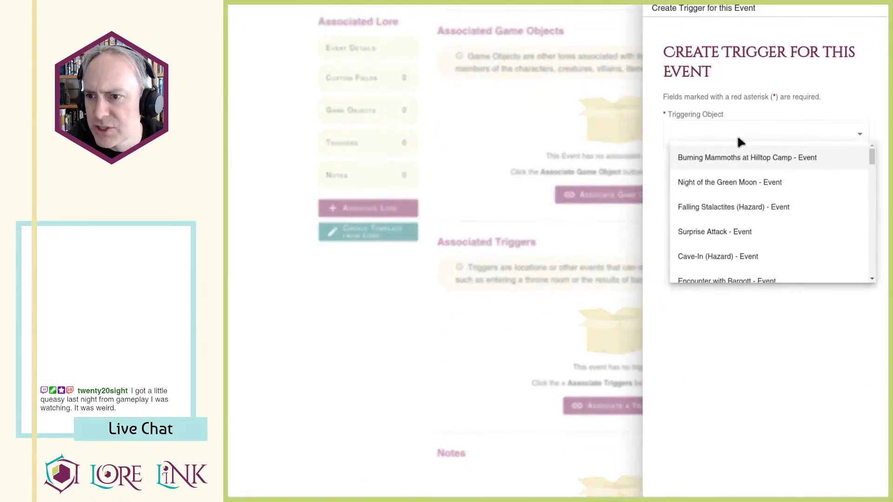
scroll(739, 186, down, 5)
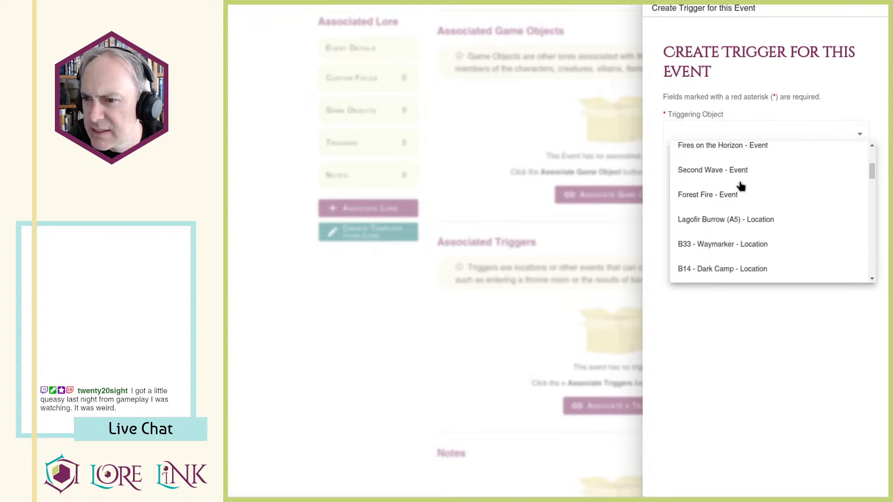
scroll(743, 187, down, 6)
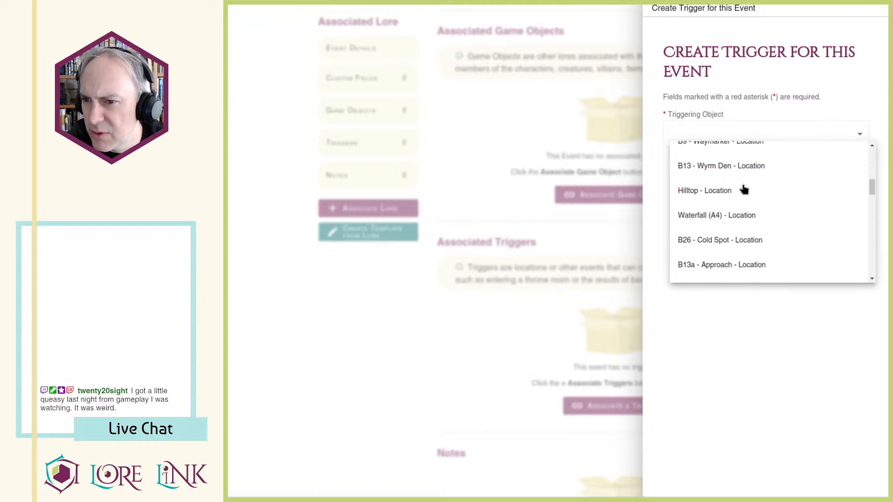
scroll(743, 188, down, 6)
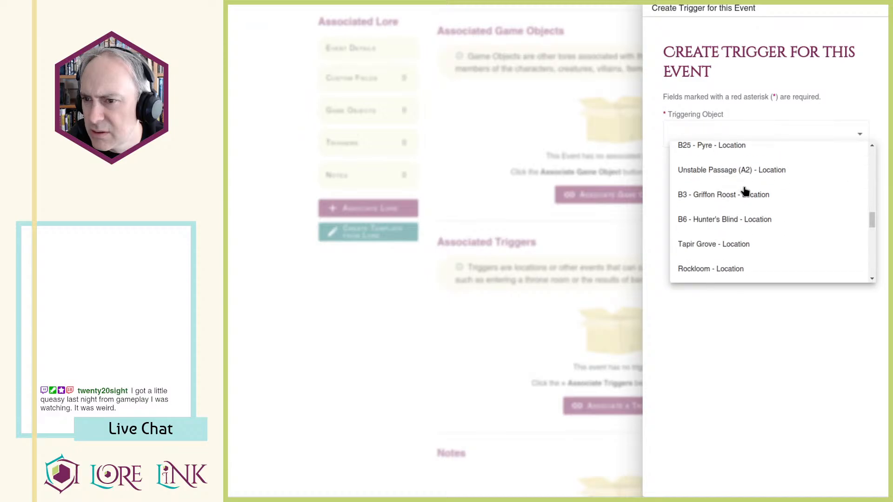
scroll(744, 191, down, 4)
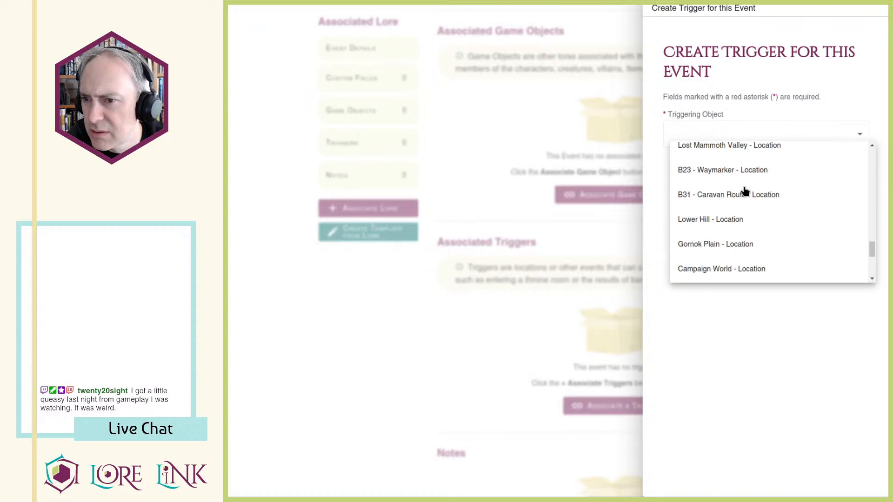
click(742, 196)
click(823, 168)
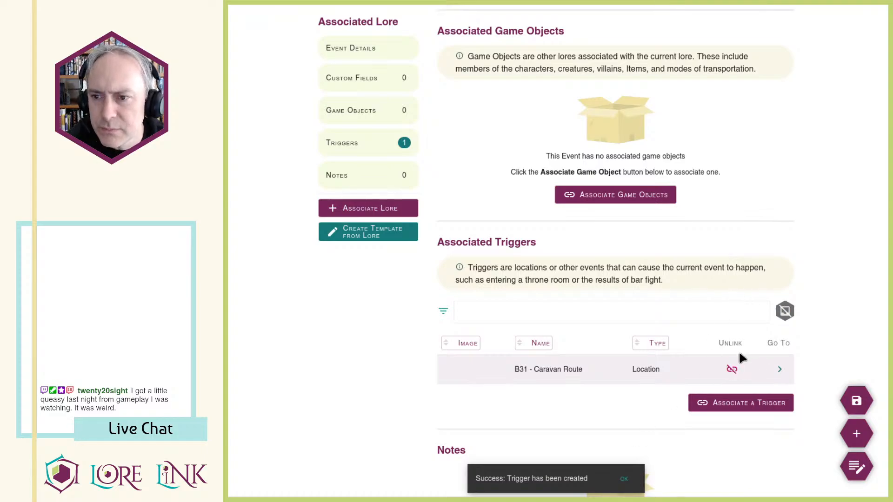
scroll(734, 379, up, 1)
scroll(737, 344, down, 2)
scroll(745, 287, up, 2)
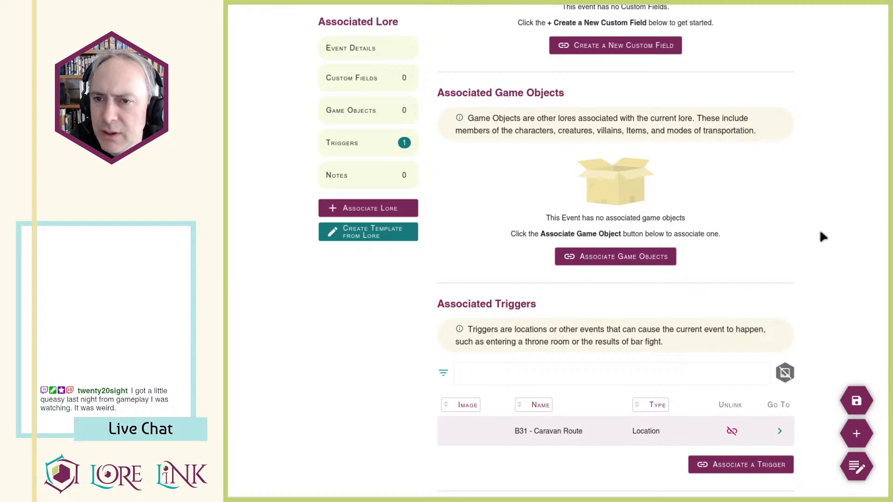
scroll(821, 237, up, 3)
scroll(690, 247, down, 2)
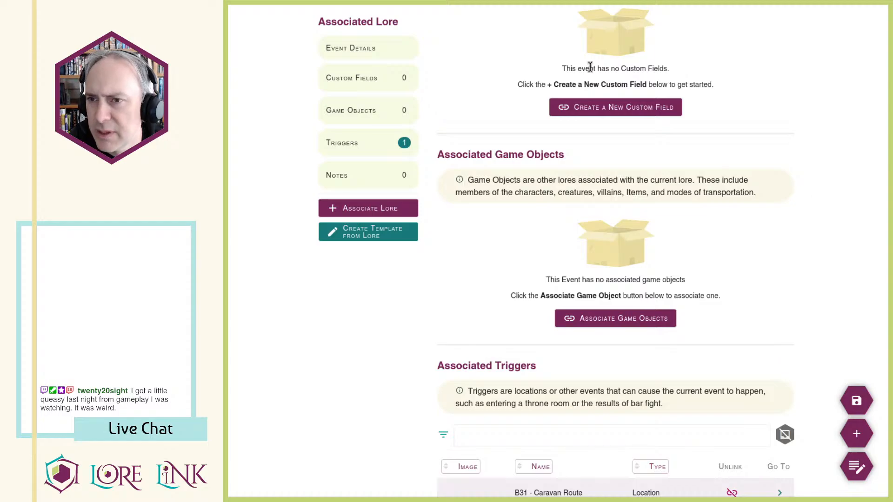
Step: Open the campaign's Creatures page and examine which creatures already exist, checking both list pages and the order by name
scroll(585, 57, up, 4)
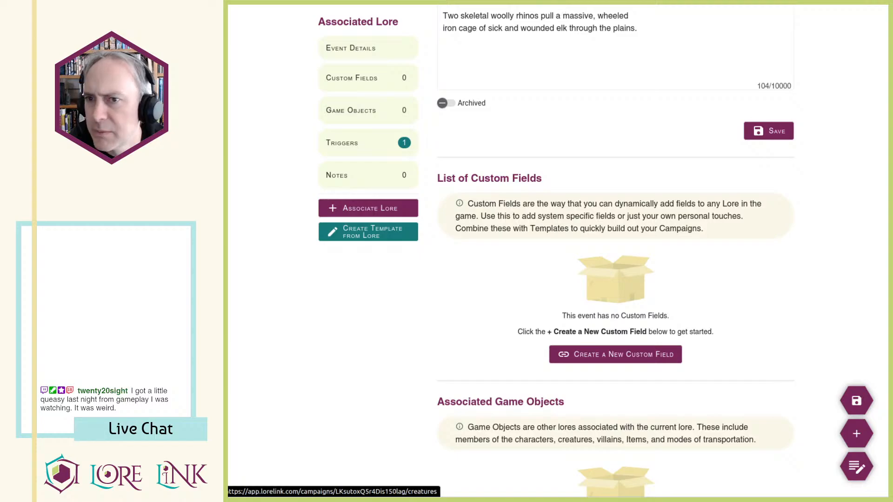
click(512, 2)
scroll(703, 228, down, 5)
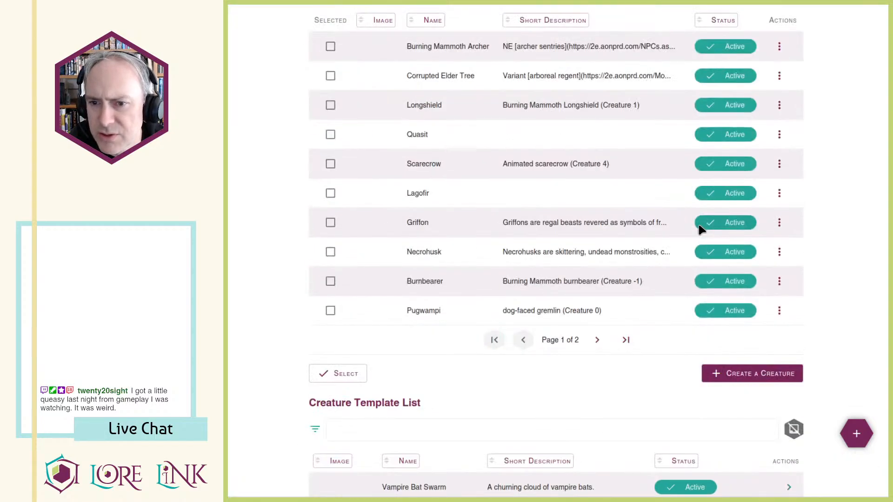
click(597, 339)
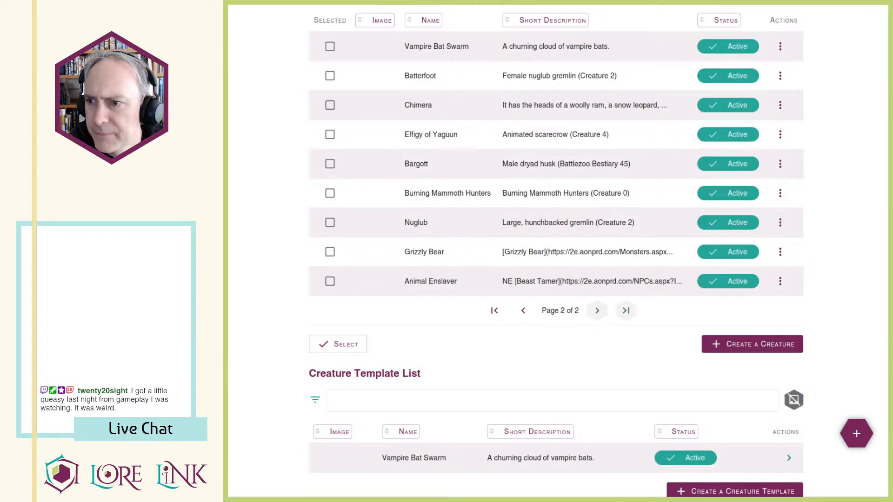
click(523, 310)
scroll(513, 270, up, 3)
click(423, 145)
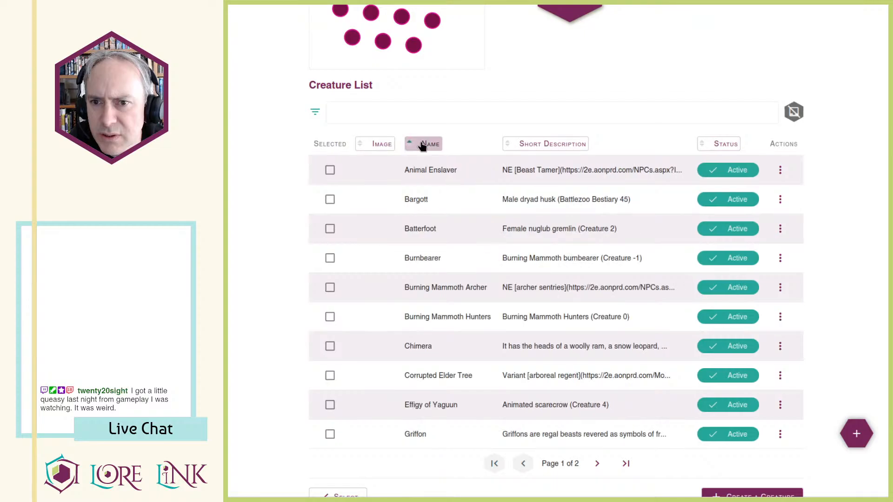
click(422, 145)
click(422, 144)
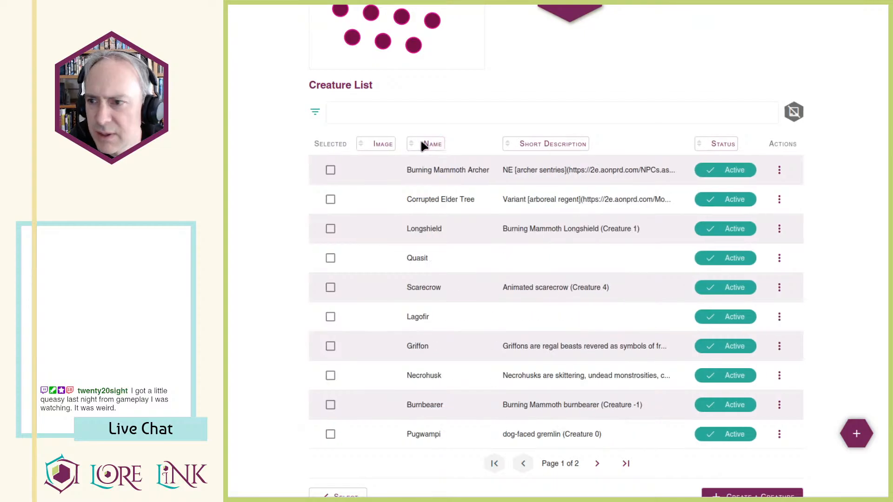
click(426, 144)
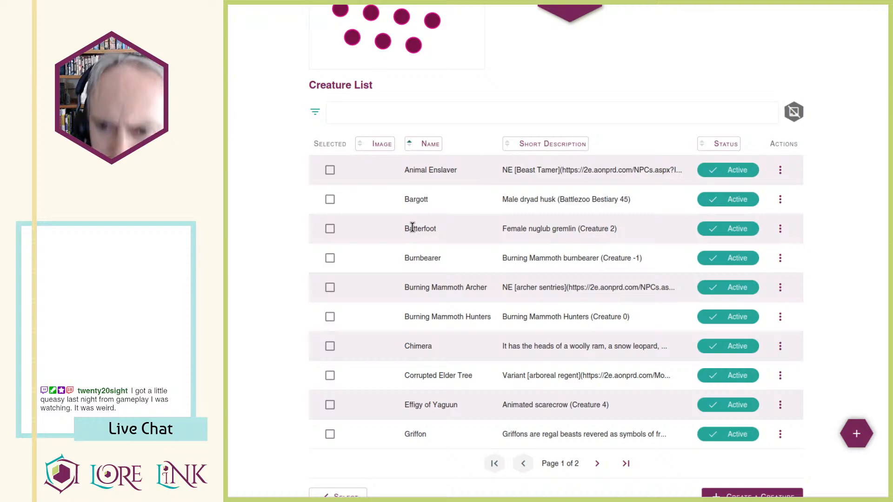
click(421, 144)
click(420, 145)
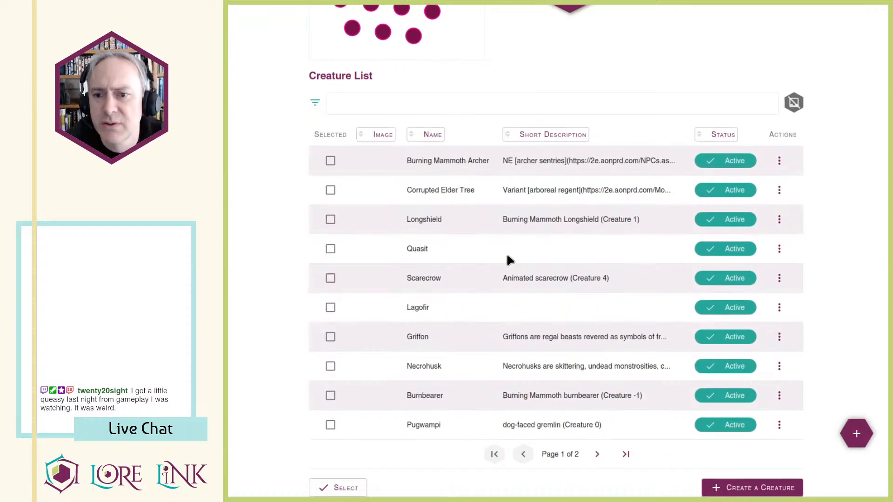
Step: Start a new creature in the campaign and name it Zombie Brute
scroll(488, 269, down, 5)
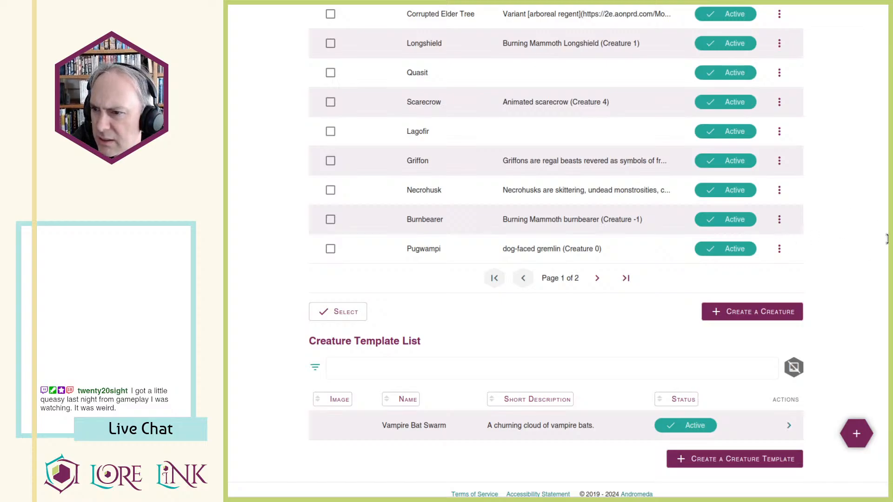
click(728, 311)
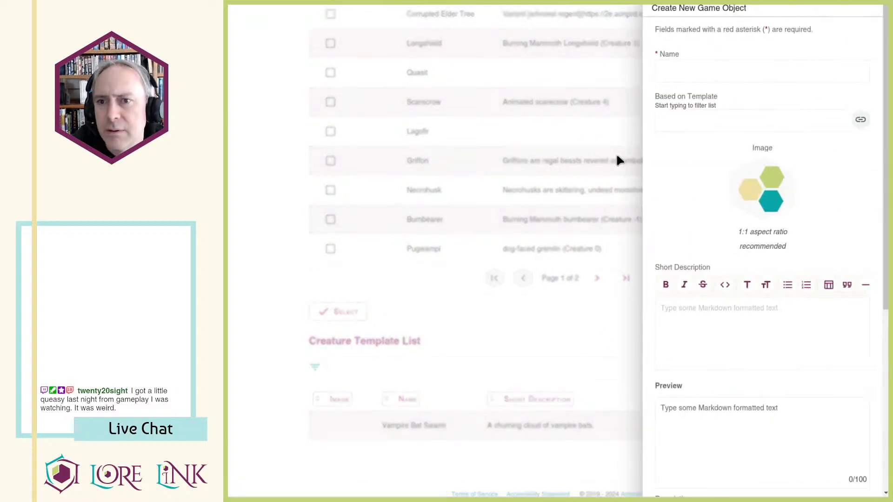
click(696, 70)
text(Zom)
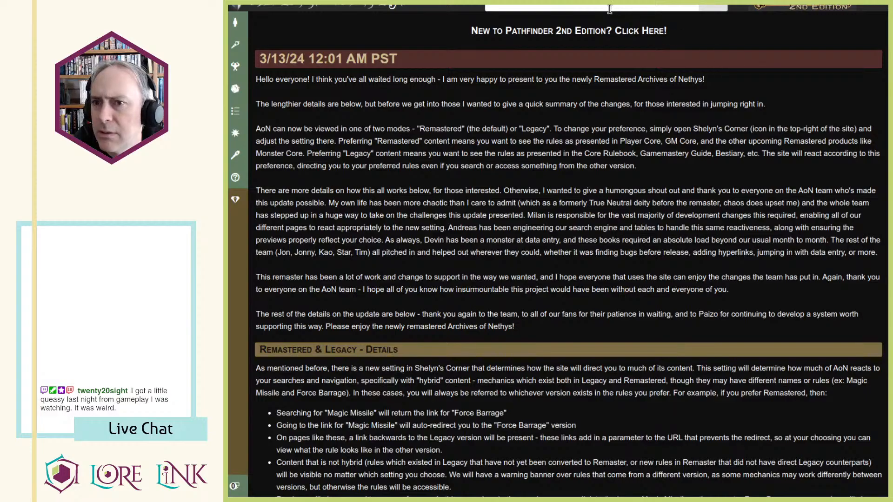
Step: Switch to Archives of Nethys, search for the zombie creatures and open the Zombie Brute entry
click(600, 8)
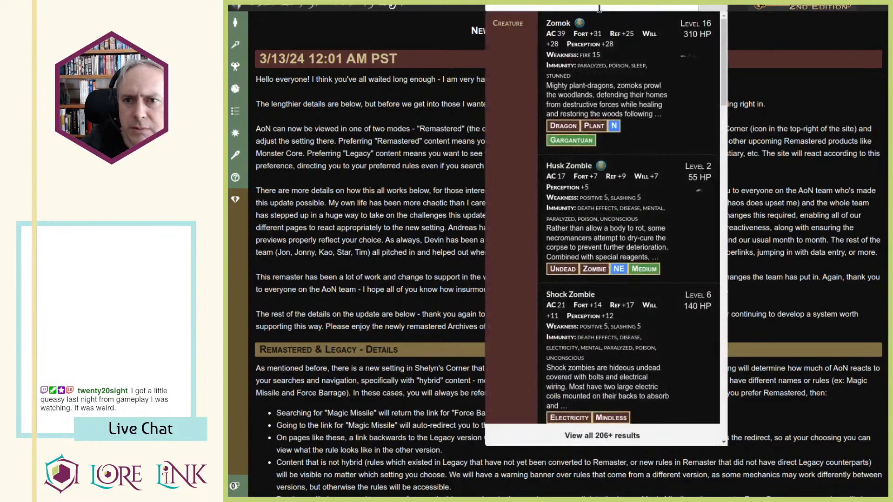
key(Return)
scroll(326, 232, down, 15)
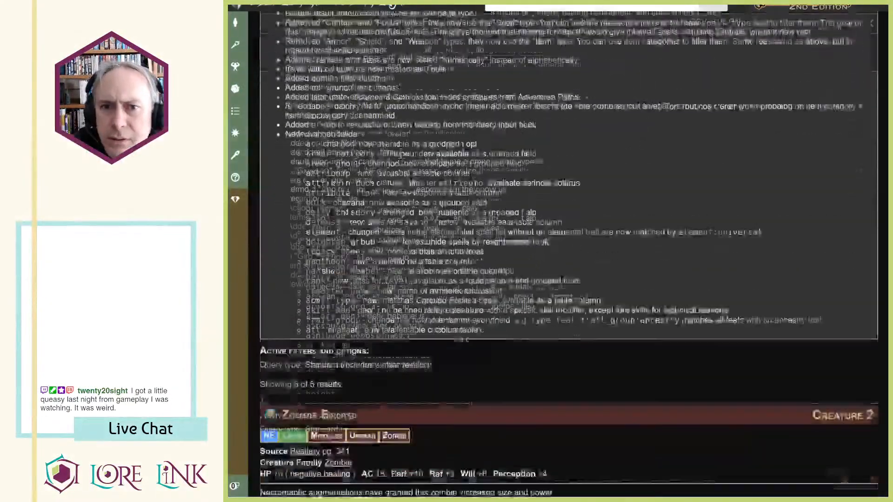
click(305, 146)
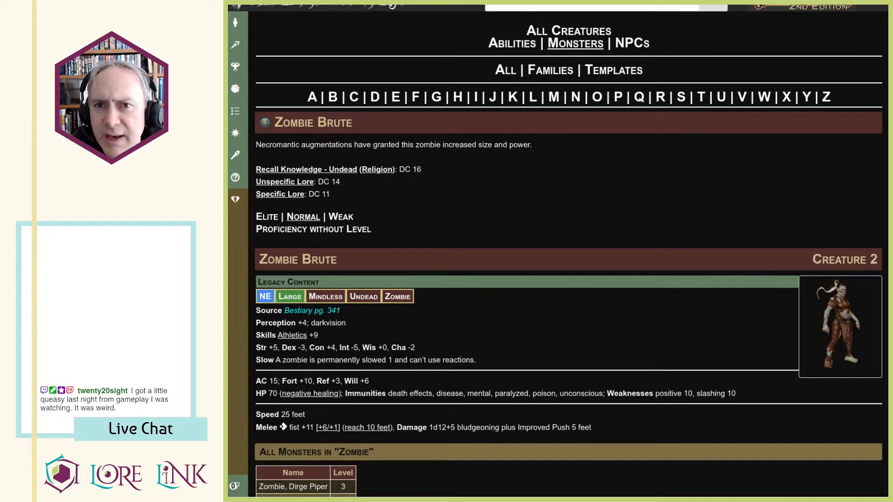
Step: Return to the new creature form in Lore Link and enter "Initiative Perception +4" in its Description
key(ctrl+Tab)
click(700, 343)
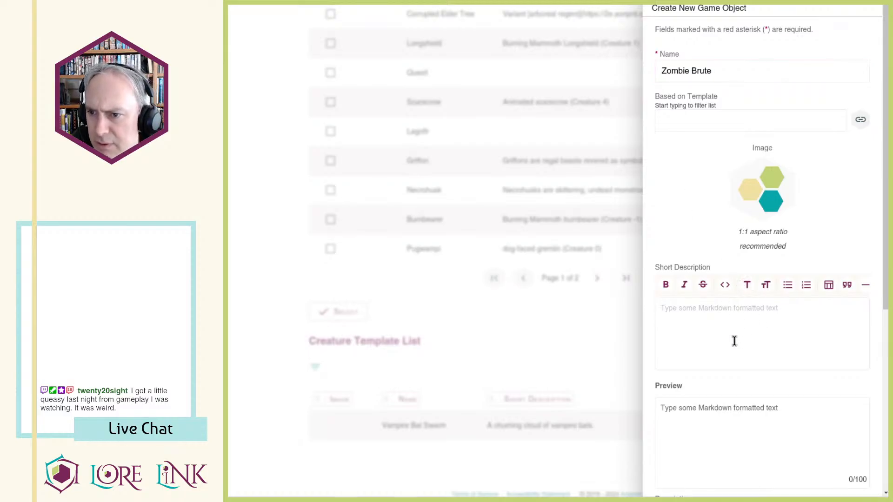
scroll(734, 341, down, 6)
click(794, 264)
text(Initiative Perception +4)
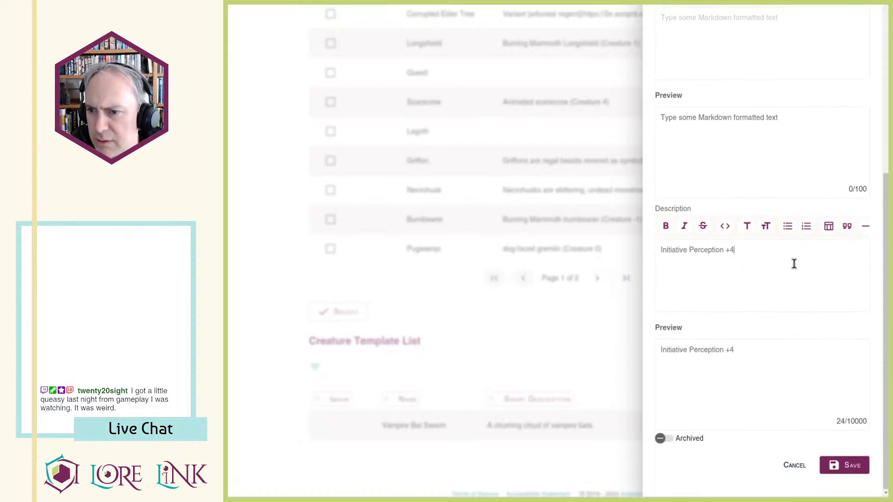
Step: Copy the AC, saves, HP, immunities and weaknesses lines from the Zombie Brute stat block into the creature's Description below the initiative line
key(ctrl+Tab)
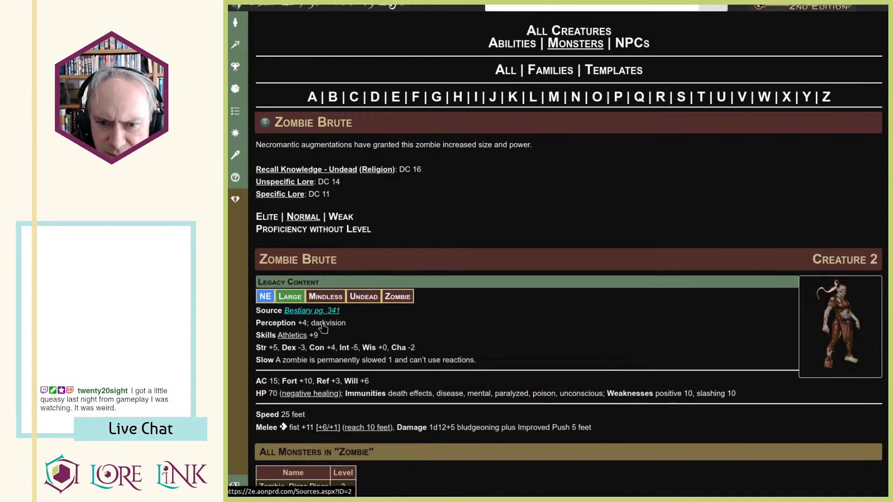
double_click(259, 381)
drag(259, 382, 275, 394)
key(ctrl+c)
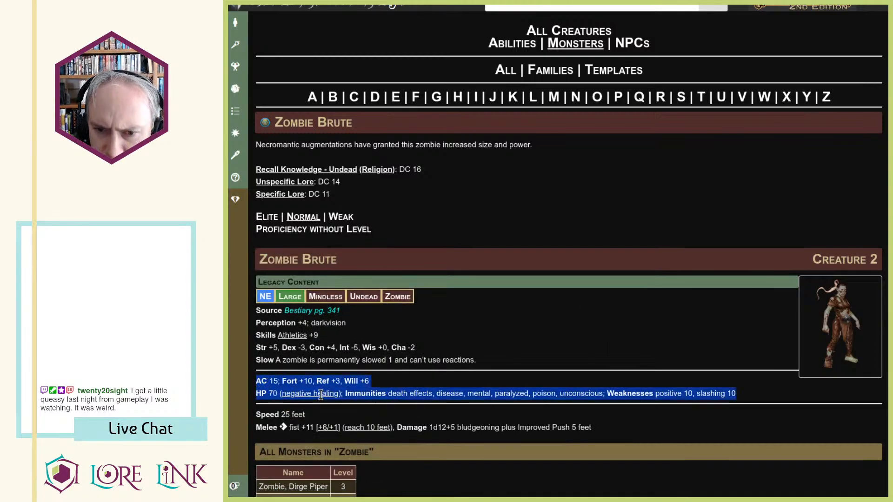
key(alt+Tab)
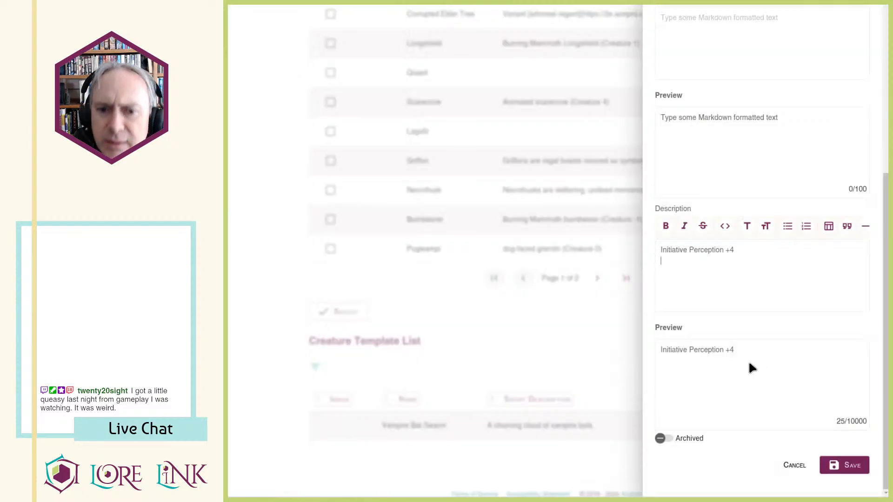
key(ctrl+v)
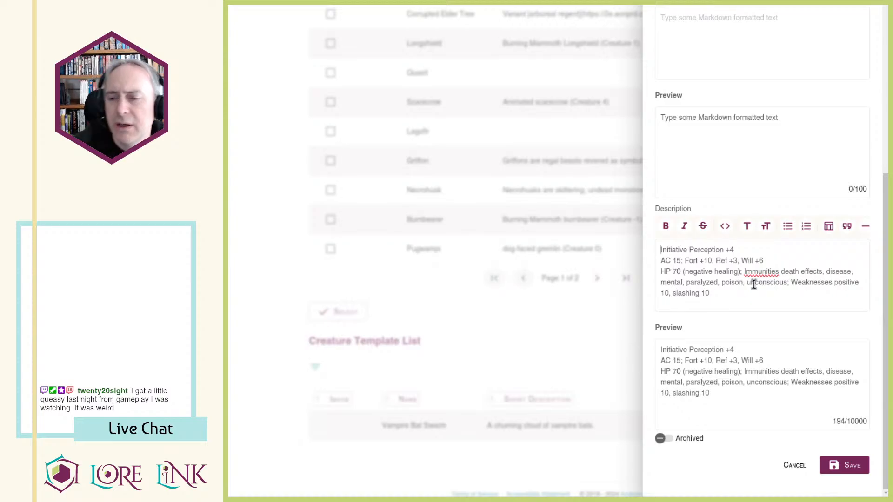
key(Return)
key(Up)
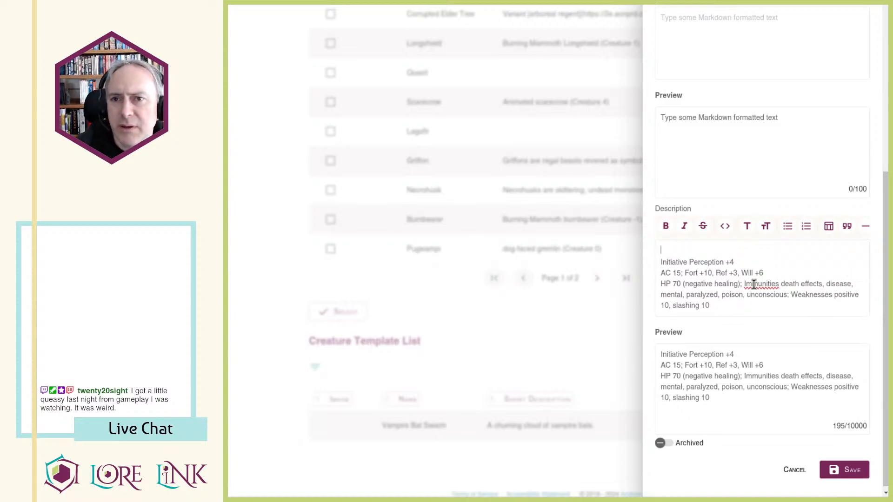
key(alt+Tab)
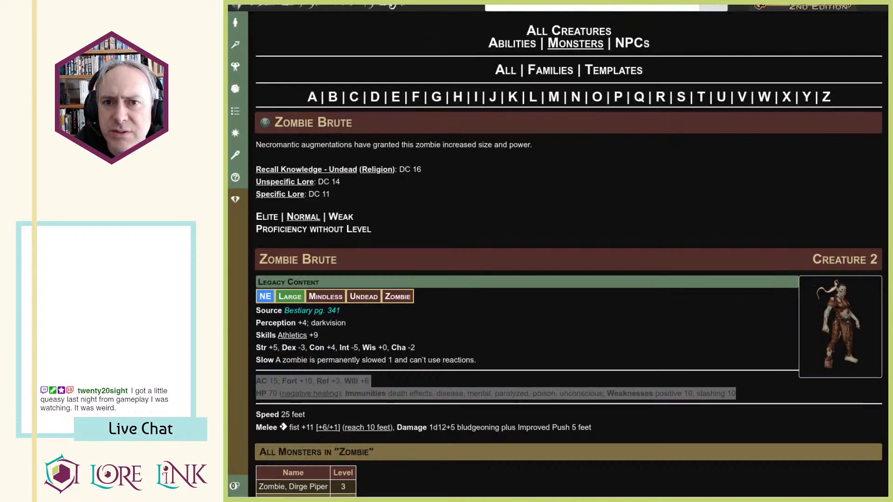
key(alt+Tab)
text([)
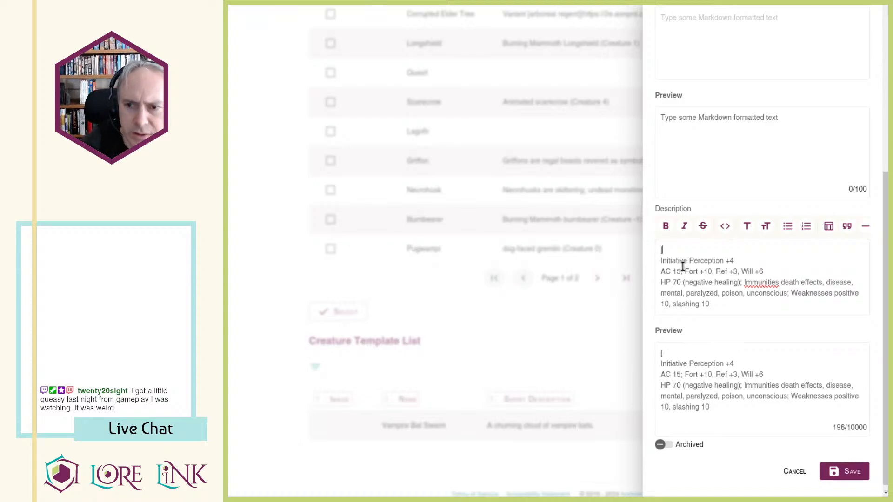
text(Zombie Brute]()
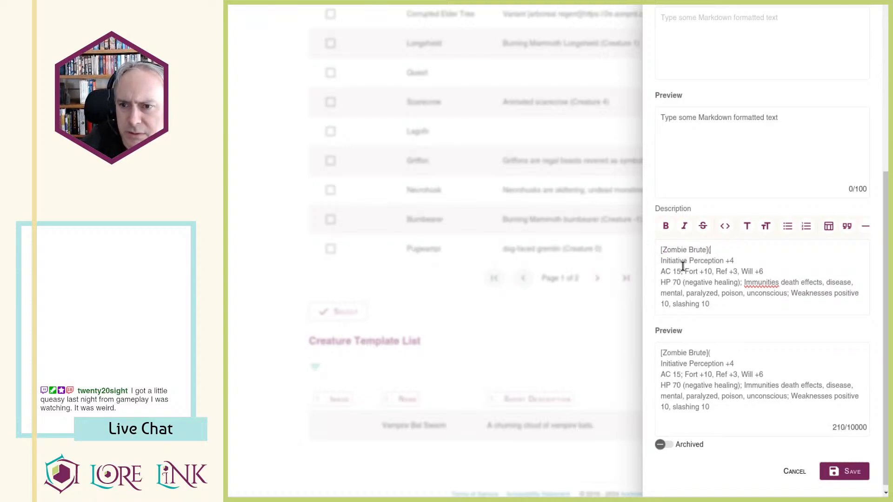
text(https://2e.aonprd.com/Monsters.aspx?ID=425)
text())
Step: Move the Zombie Brute link line from the start to the end of the Description, leaving no blank first line
key(shift+Home)
key(ctrl+x)
key(Delete)
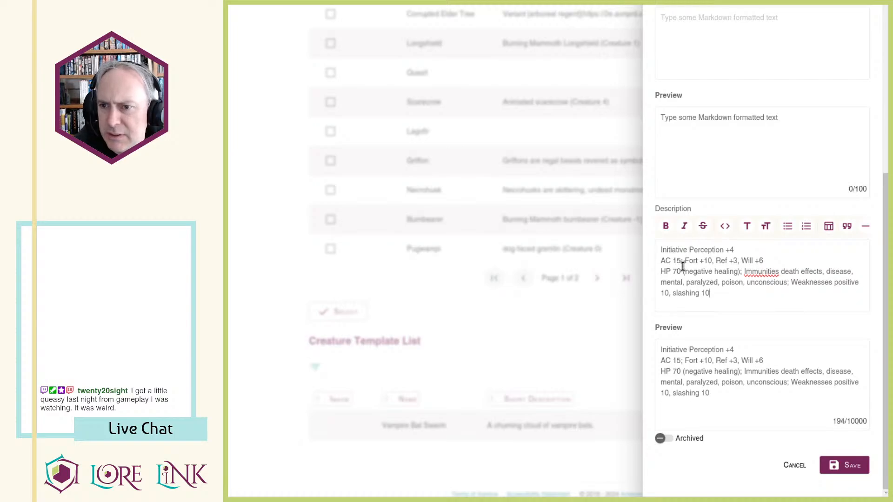
key(ctrl+End)
key(Return)
key(ctrl+v)
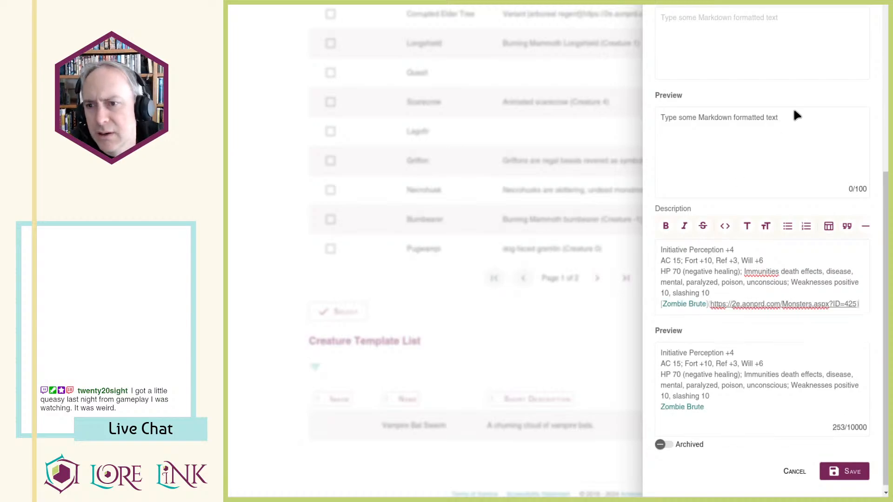
Step: Copy the introductory sentence about necromantic augmentations from the Zombie Brute entry into the Short Description and save the creature
scroll(791, 275, up, 4)
scroll(791, 274, up, 3)
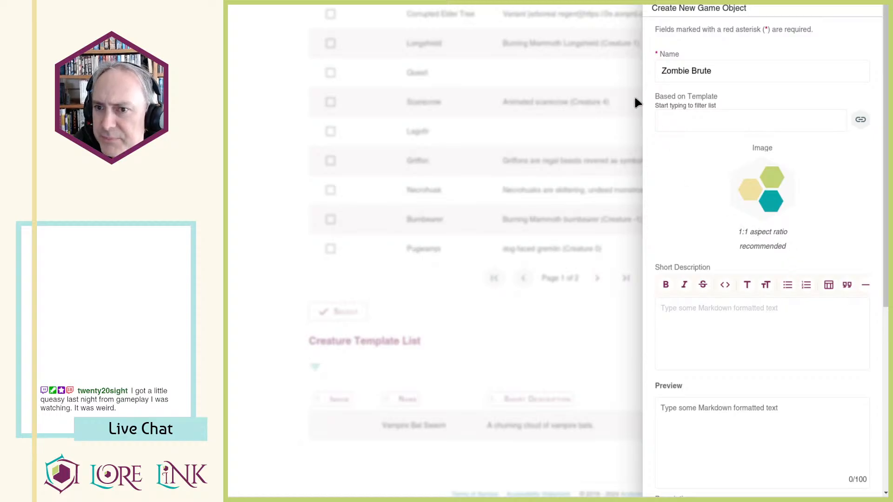
scroll(879, 211, down, 6)
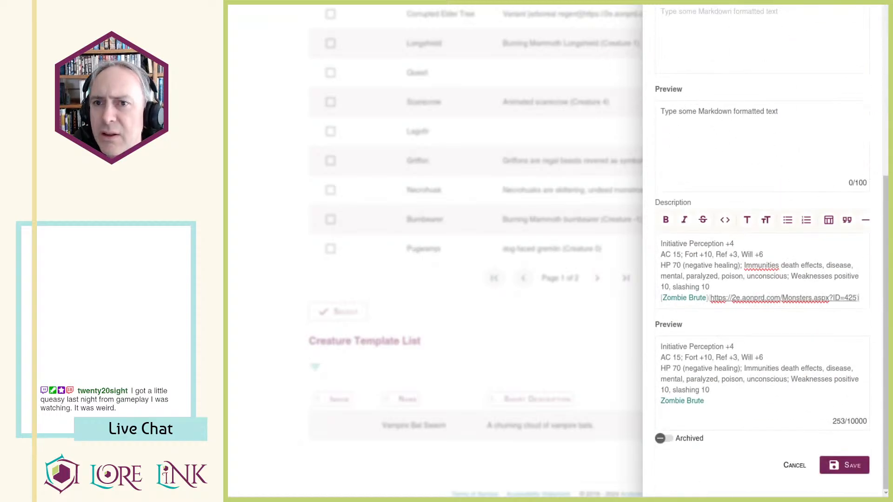
key(alt+Tab)
drag(256, 145, 562, 149)
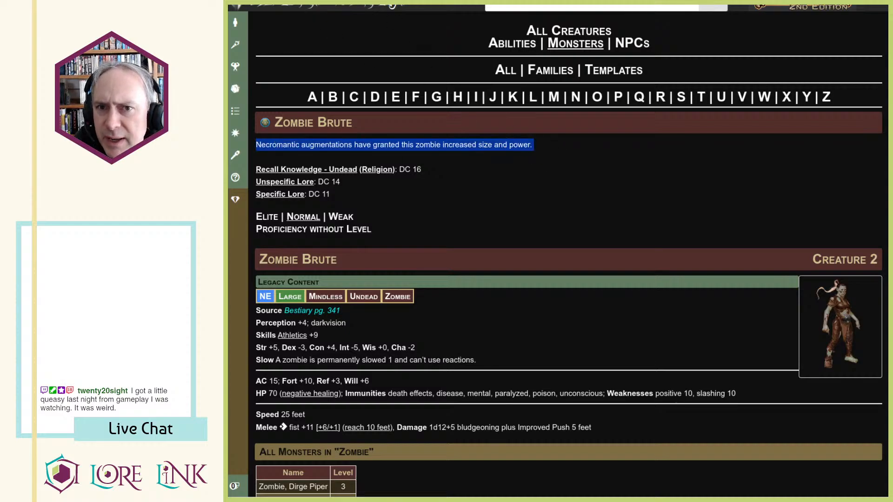
key(alt+Tab)
click(711, 36)
key(ctrl+v)
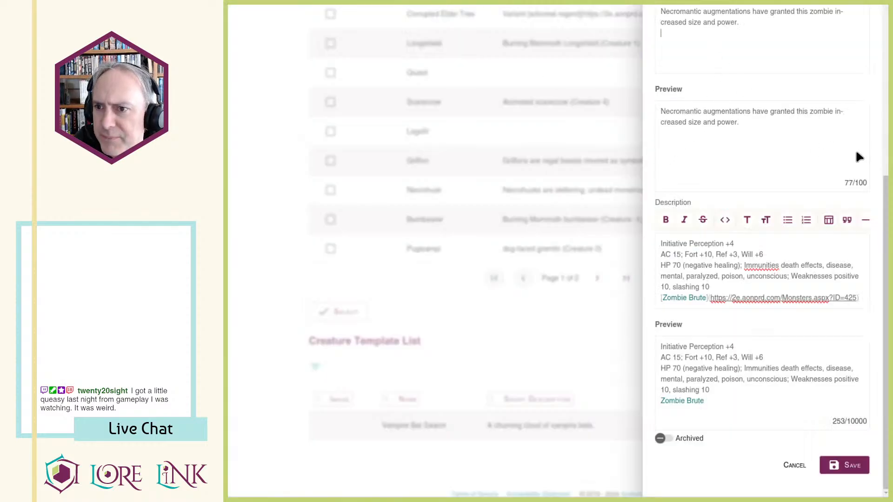
click(844, 464)
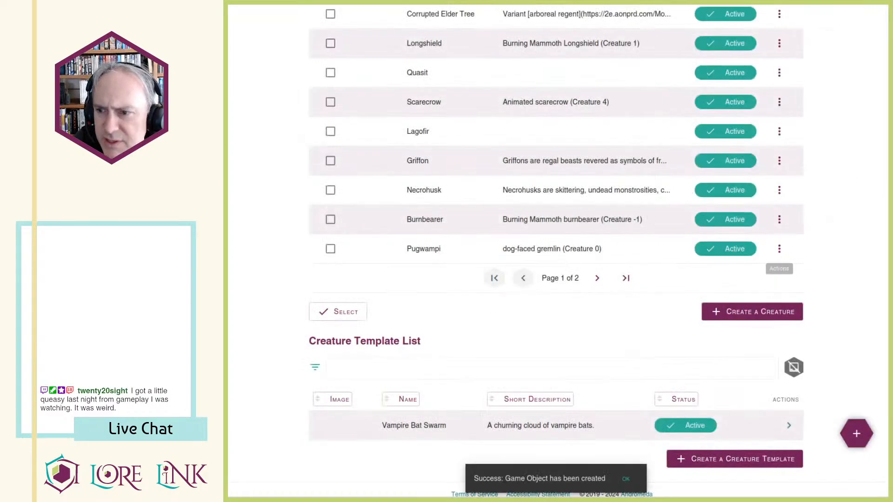
Step: Go to the campaign's Events page and open the details of the Caravan Route Encounter
scroll(515, 135, up, 8)
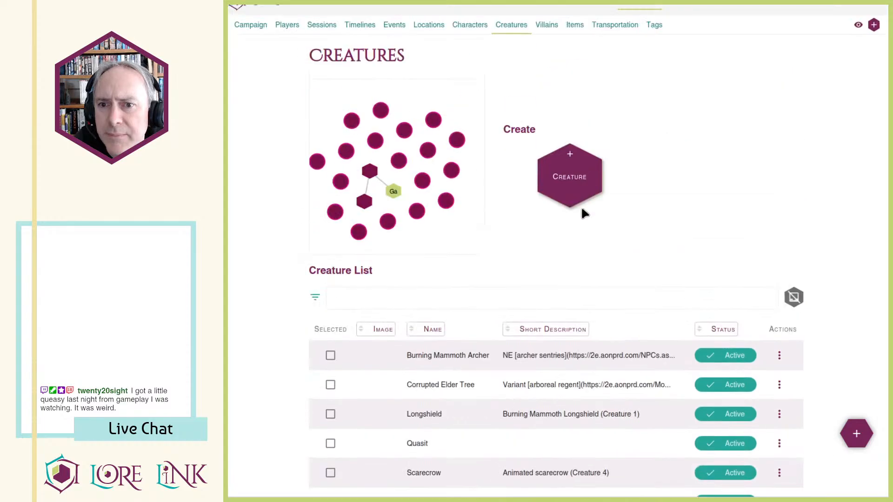
click(395, 26)
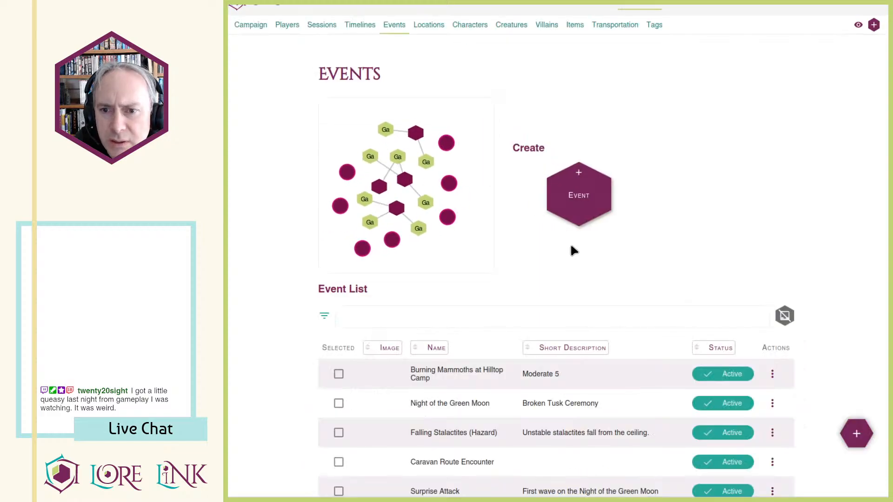
scroll(570, 242, down, 5)
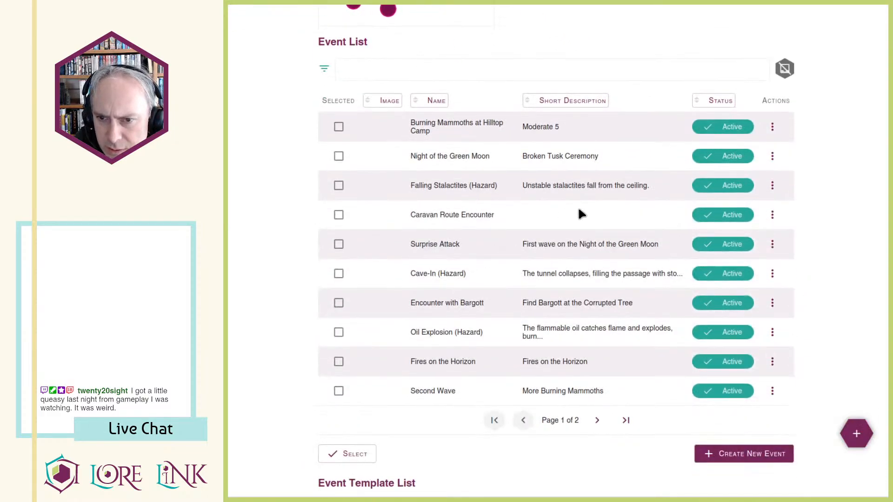
click(772, 215)
click(793, 239)
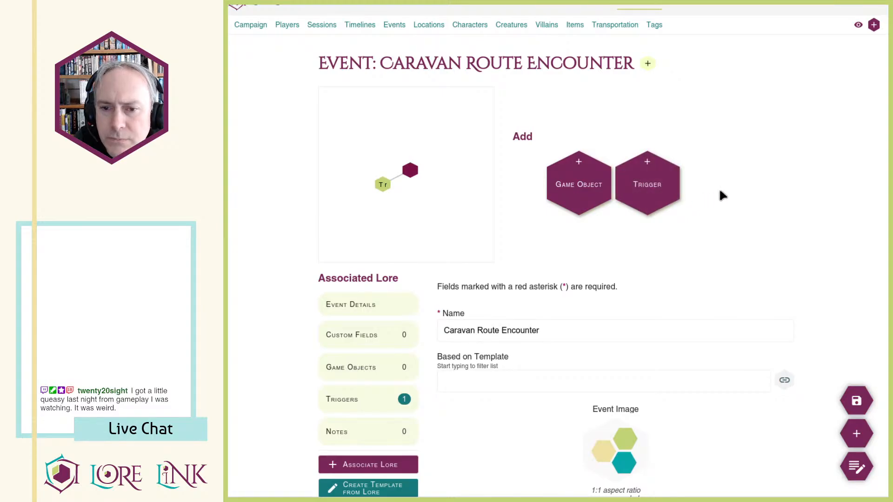
Step: Associate the Zombie Brute with the Caravan Route Encounter as a game object
scroll(719, 190, down, 5)
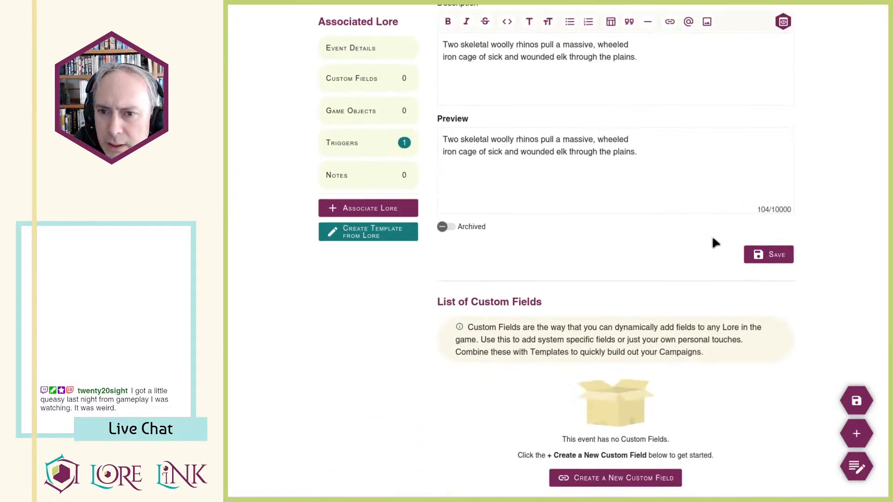
scroll(715, 243, down, 5)
scroll(592, 399, down, 2)
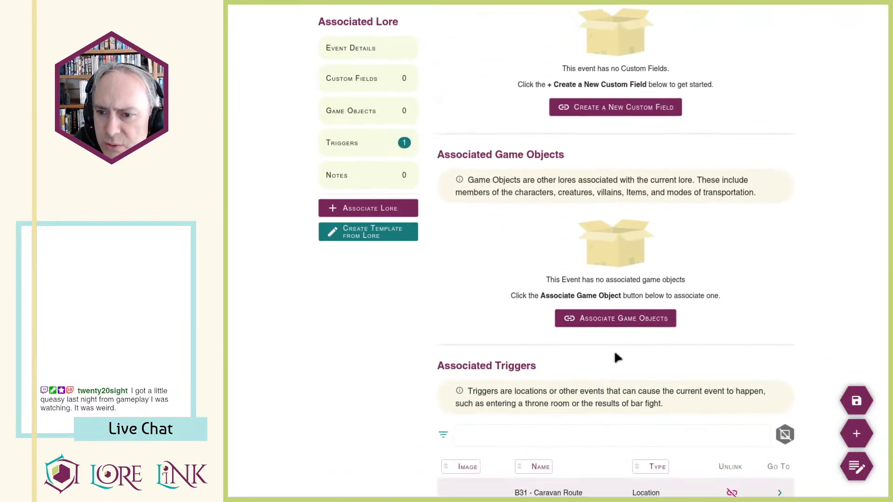
click(638, 320)
click(725, 176)
scroll(719, 242, down, 8)
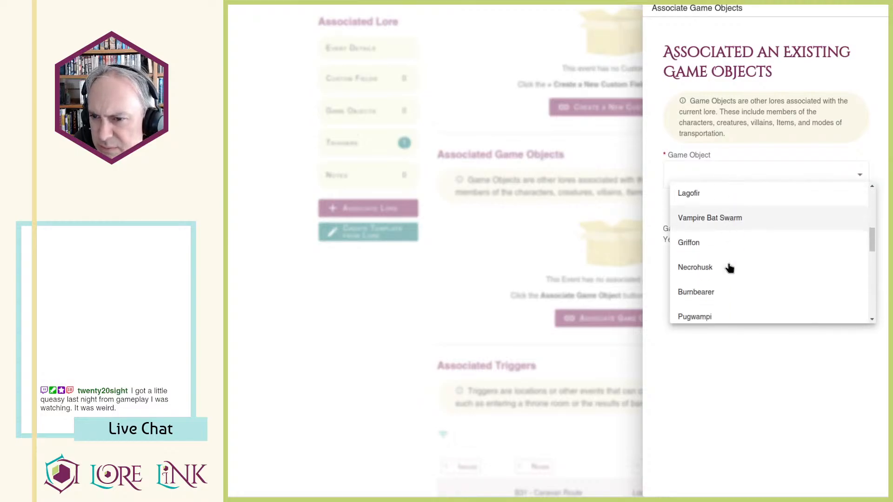
click(719, 224)
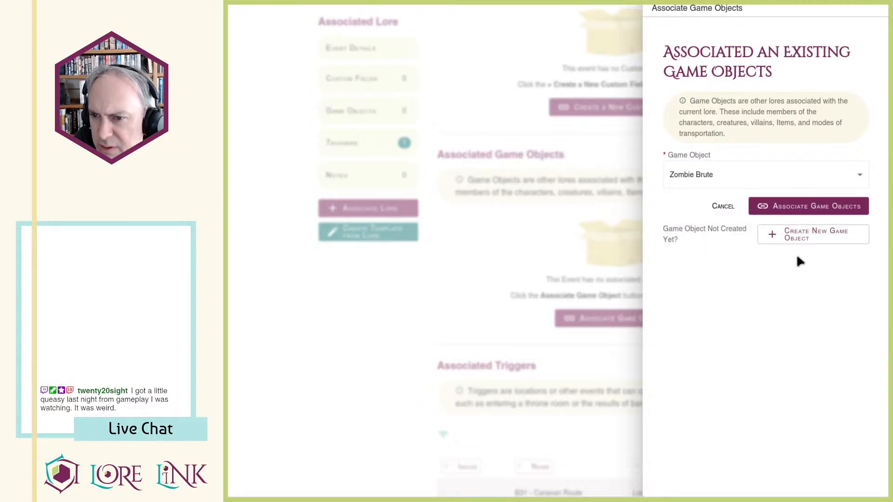
click(804, 208)
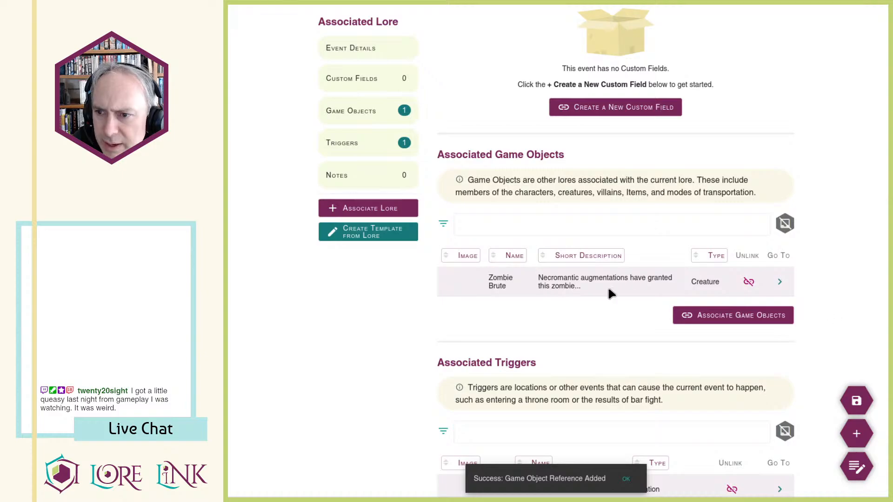
Step: Add the lines "2 Zombie Brutes", "2 Skeletal Horses", "2 Bone Warriors" and "2 Necromancers" below the Caravan Route Encounter's Description text and save the event
scroll(623, 293, up, 3)
scroll(624, 288, down, 10)
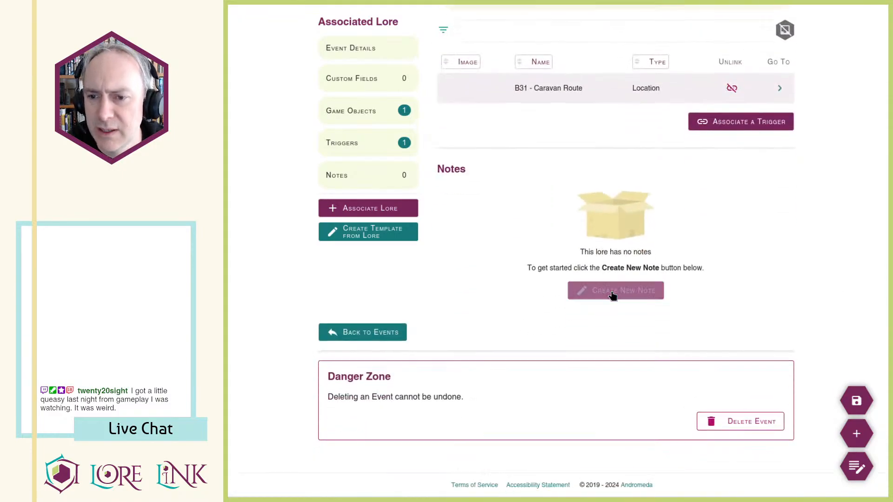
scroll(614, 279, up, 15)
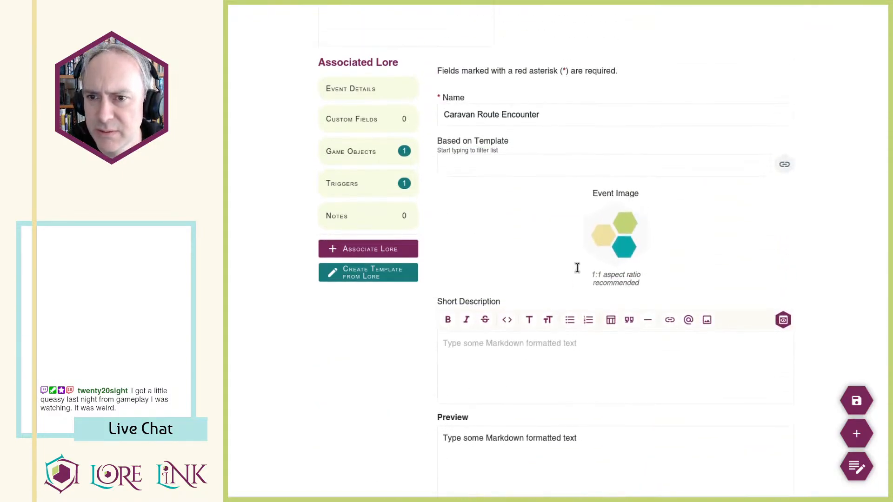
scroll(577, 267, down, 6)
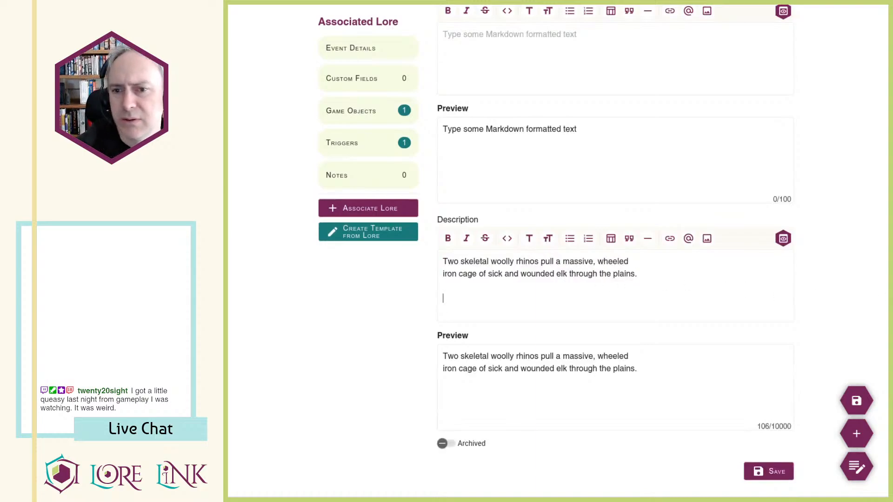
text(ombie Brutes)
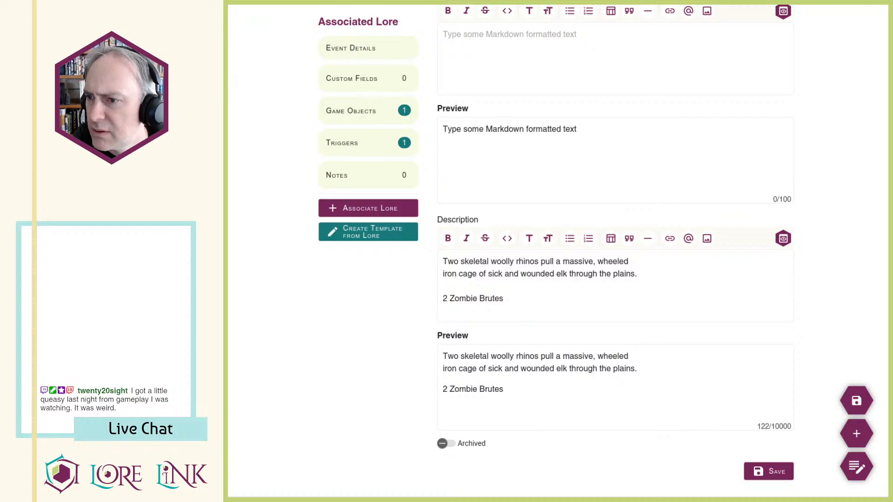
text(2 Sk)
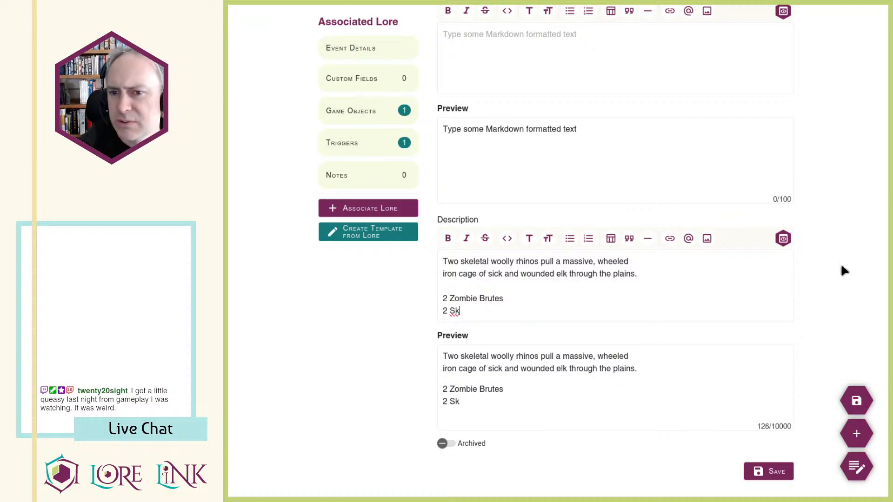
text(eletal Horses)
key(Return)
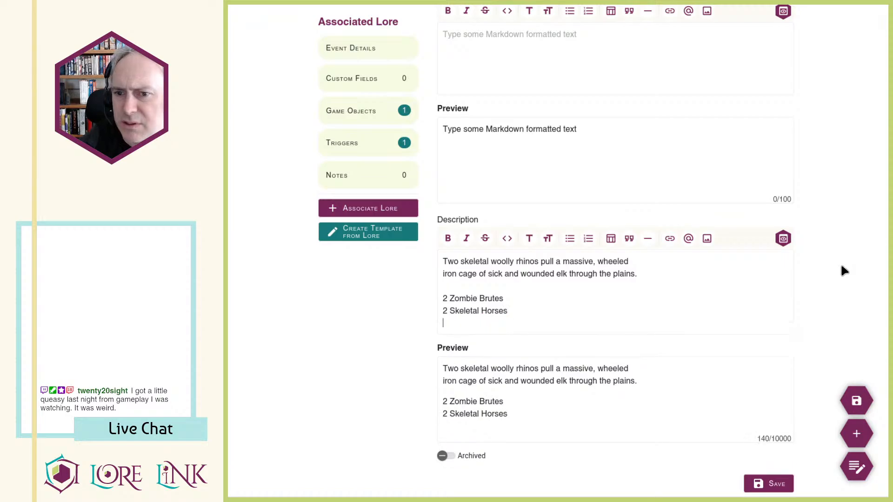
text(2 Bone Warriors)
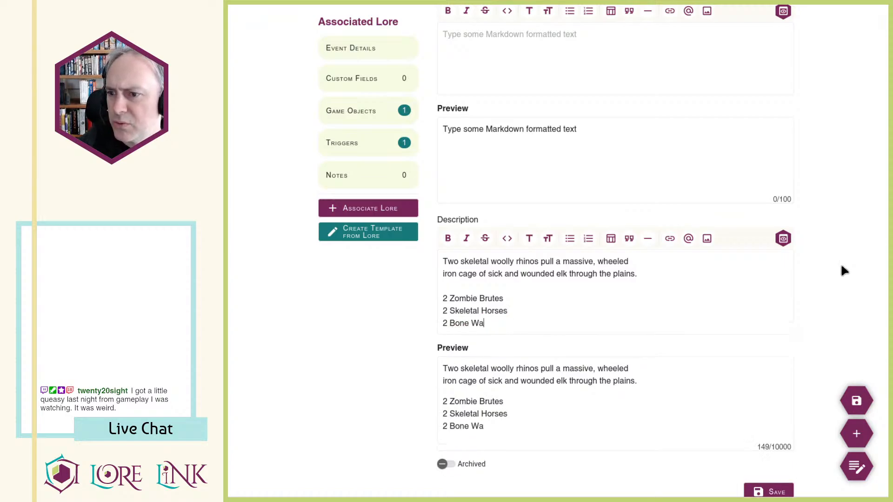
key(Return)
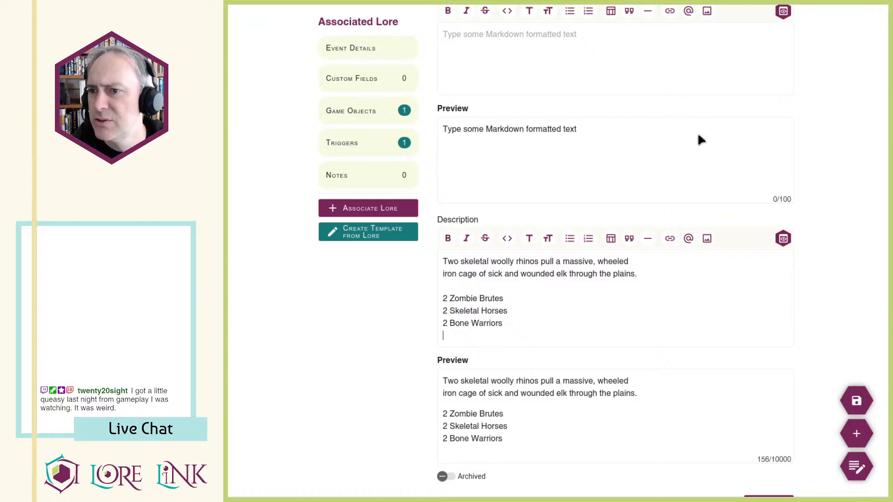
text(2 Necromancers)
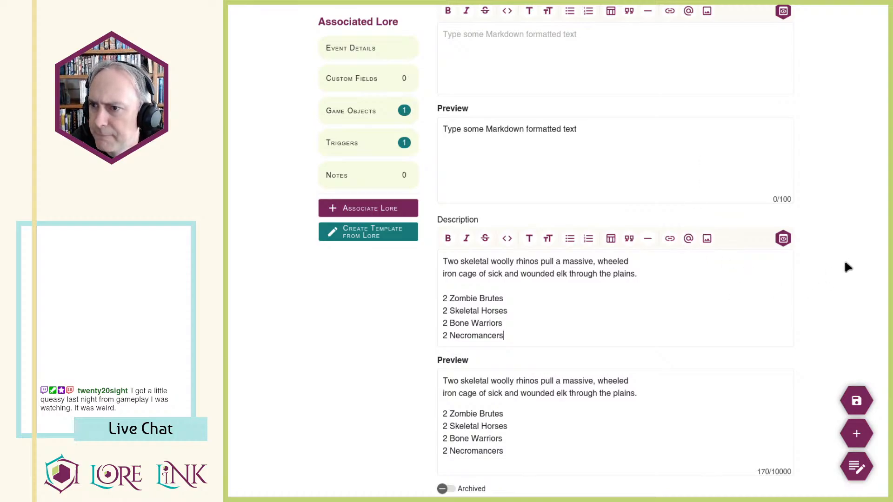
click(866, 403)
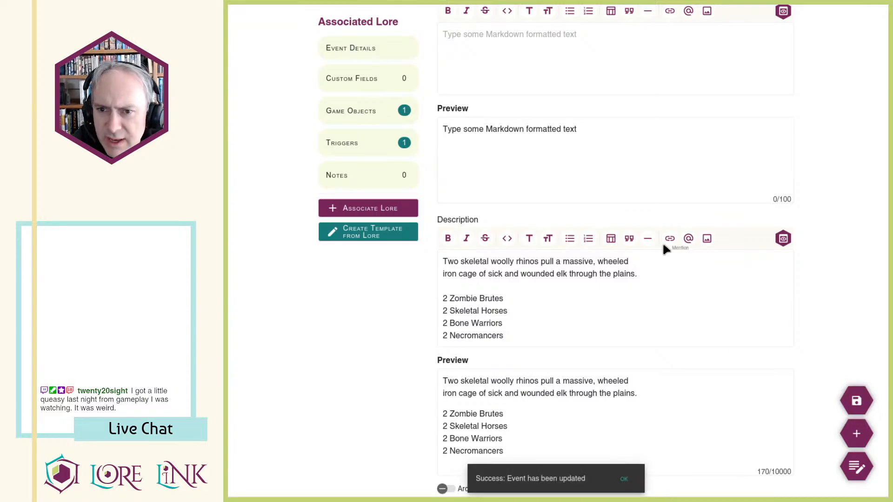
Step: Switch to the campaign's Creatures page and start a new creature named "Skeletal Horses"
scroll(548, 248, down, 10)
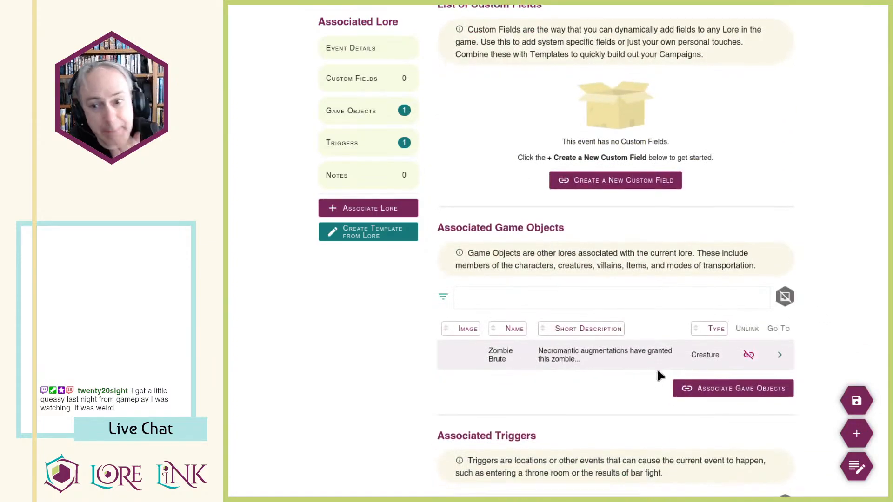
scroll(557, 282, down, 4)
key(ctrl+Tab)
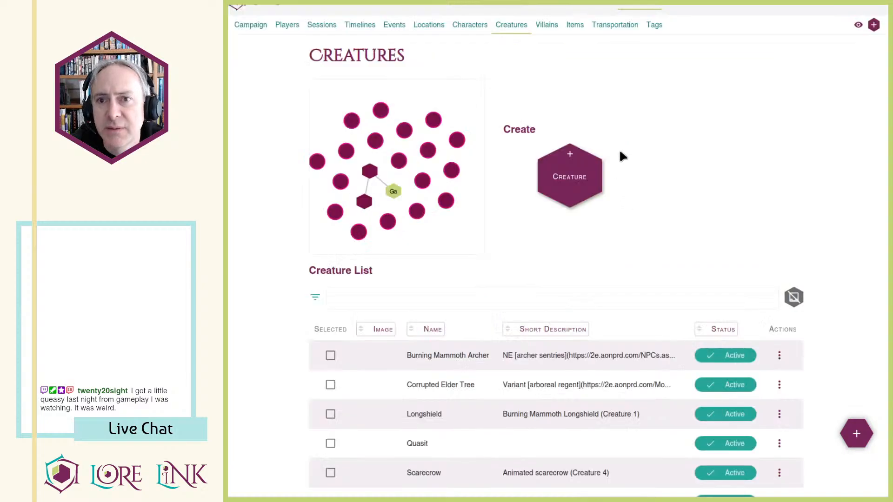
scroll(693, 183, down, 8)
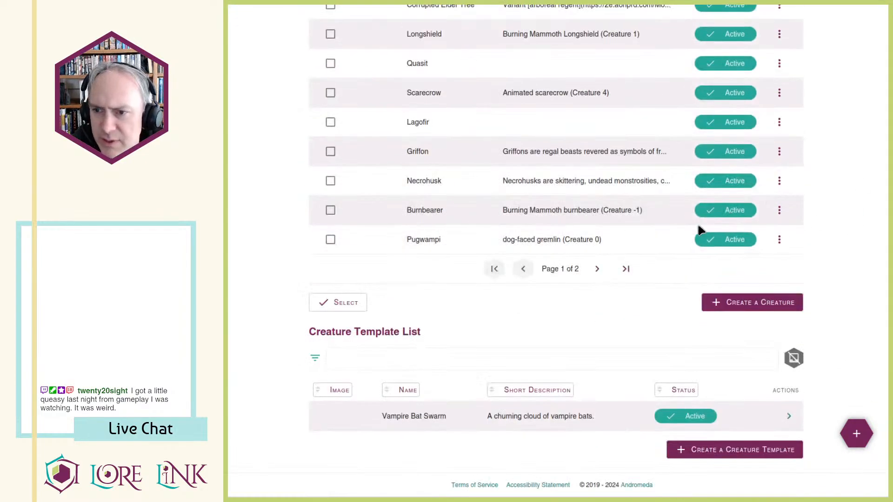
click(756, 306)
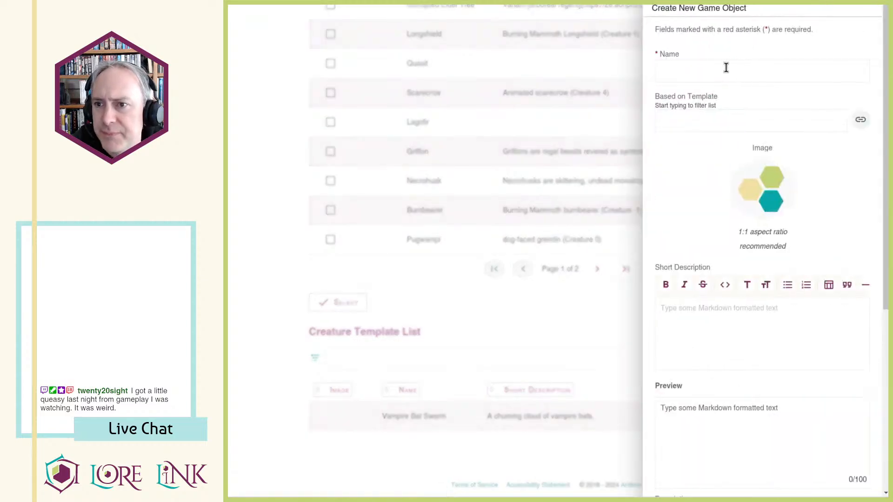
click(726, 68)
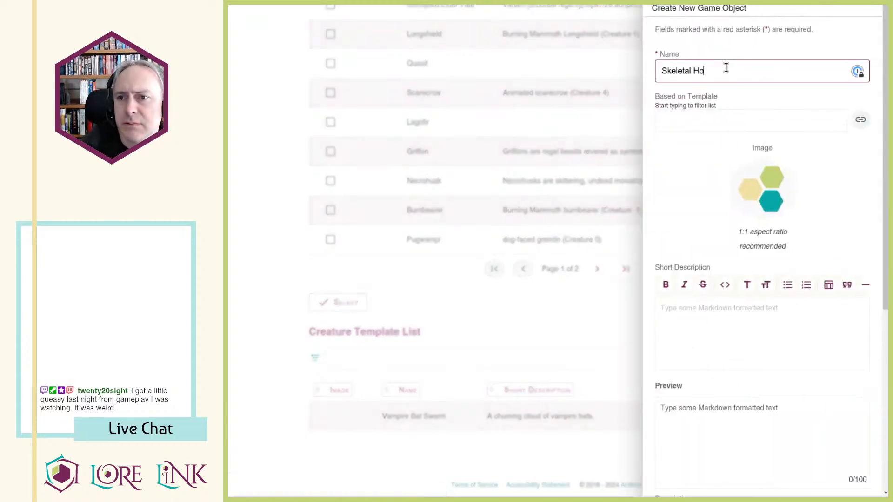
Step: Copy the creature's name into its Description as the text of a Markdown link with an empty target, leaving two blank lines above
triple_click(726, 68)
key(ctrl+c)
scroll(716, 175, down, 6)
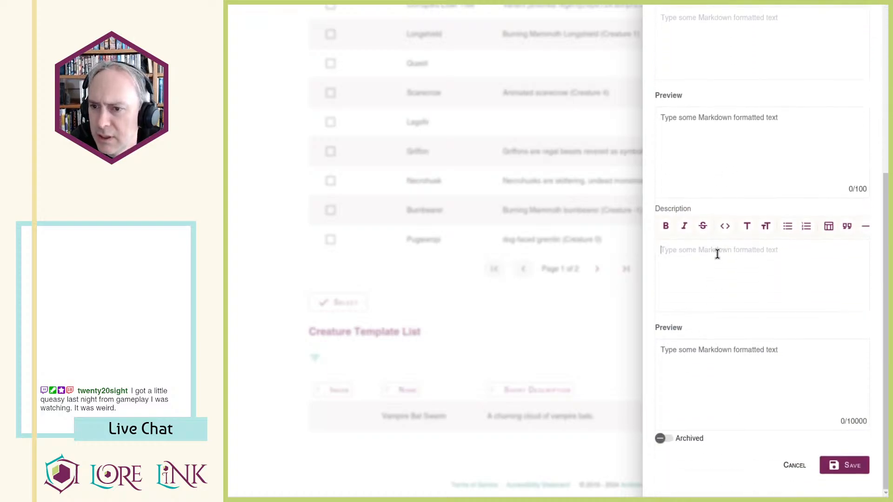
click(716, 253)
key(Return)
key(Return)
text([])
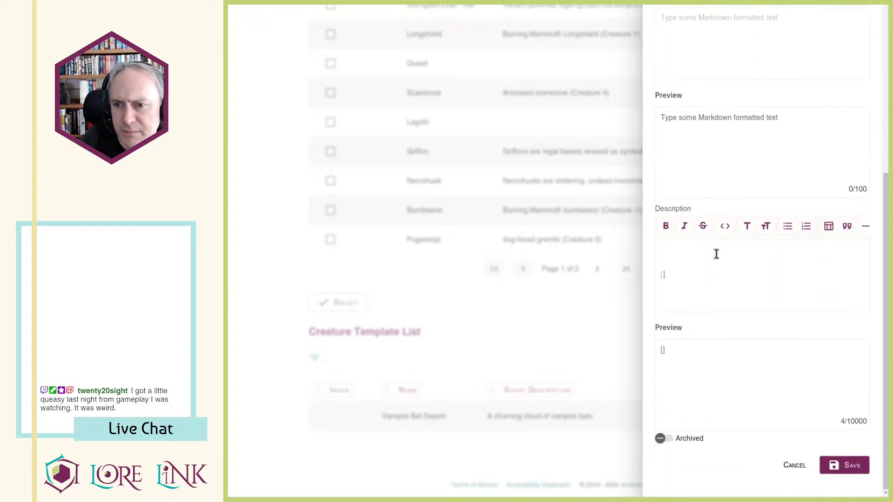
key(ctrl+v)
key(Right)
text(()
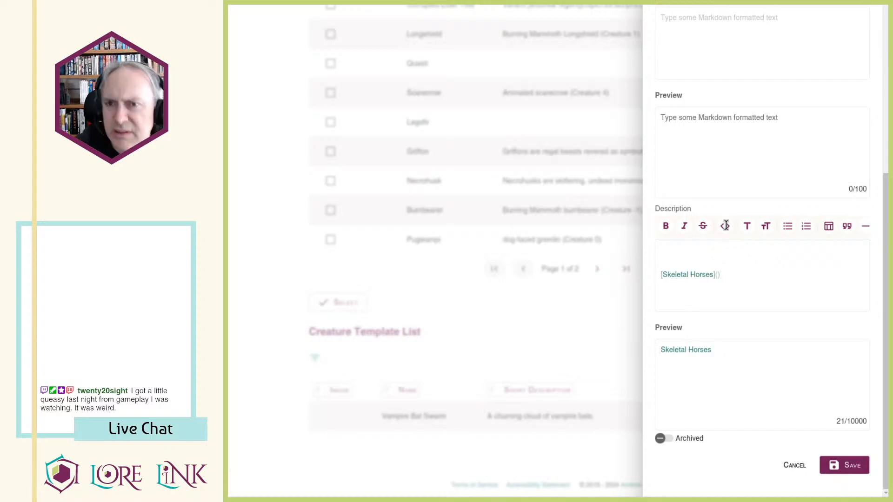
Step: Switch to Archives of Nethys, search for "Skeletal Horses" and open the Skeletal Horse creature entry
key(ctrl+Tab)
click(575, 7)
key(ctrl+v)
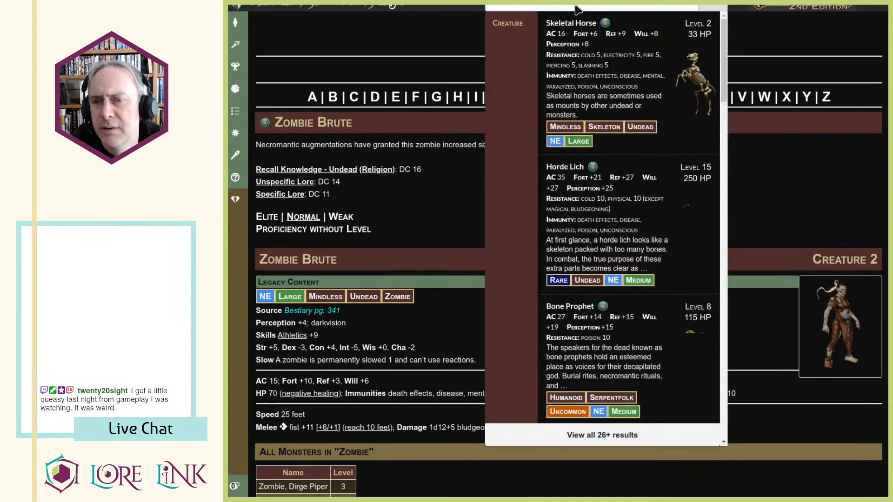
key(Return)
scroll(473, 229, down, 5)
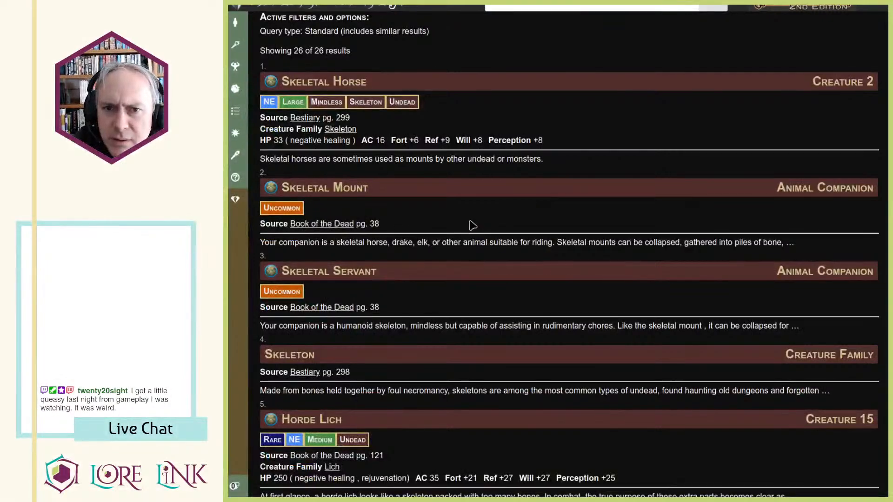
scroll(473, 229, up, 10)
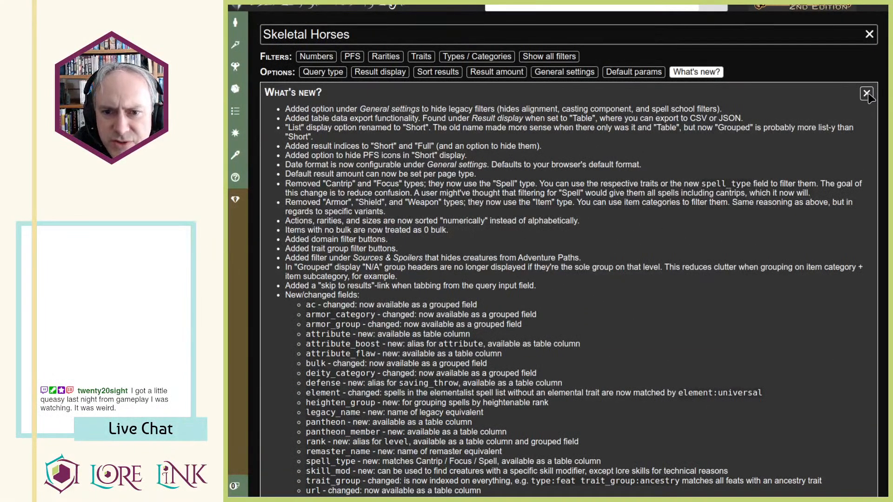
click(866, 94)
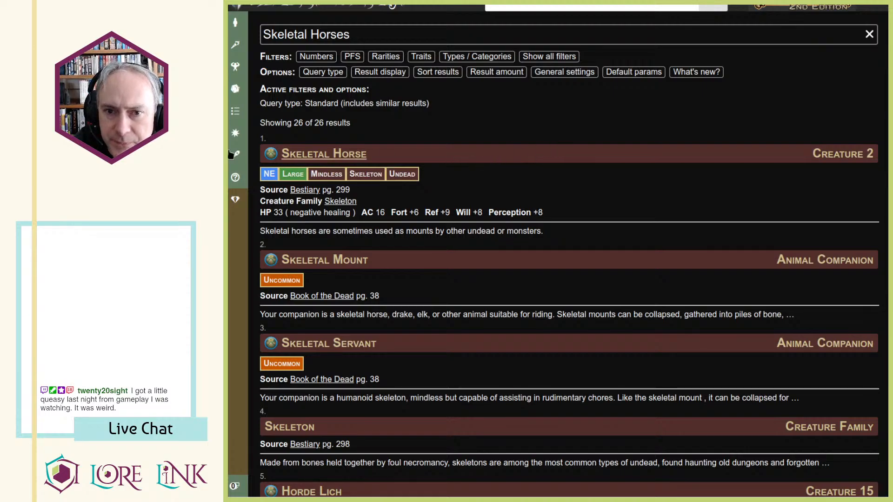
click(324, 157)
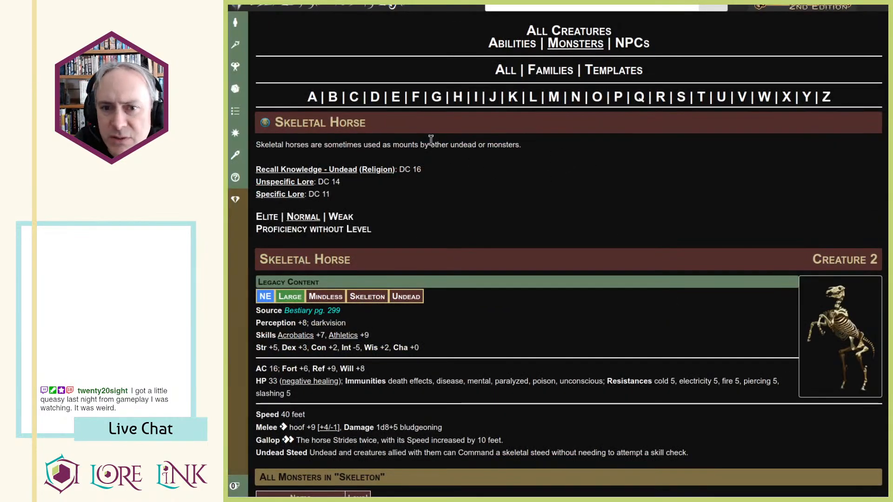
key(ctrl+Tab)
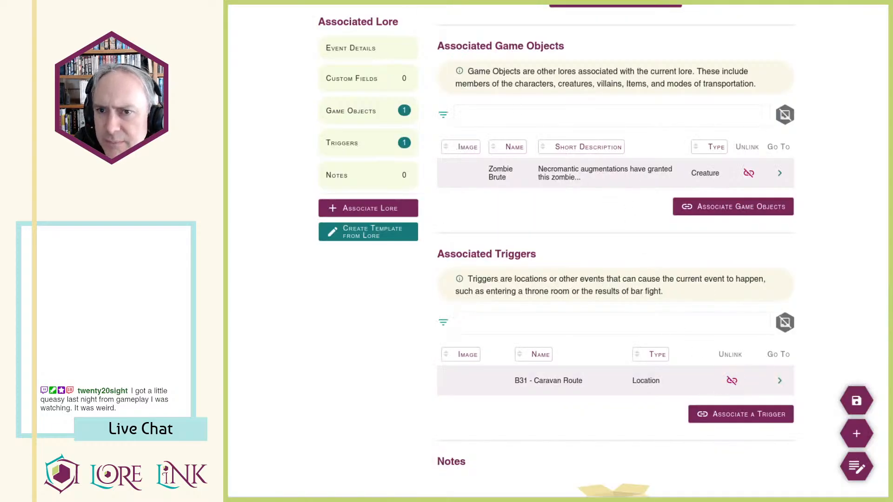
key(ctrl+Tab)
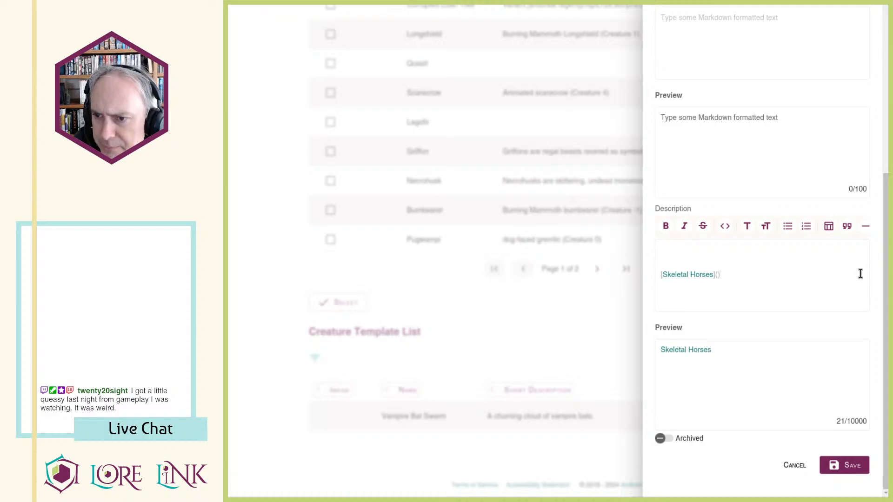
text(https://2e.aonprd.com/Monsters.aspx?ID=374)
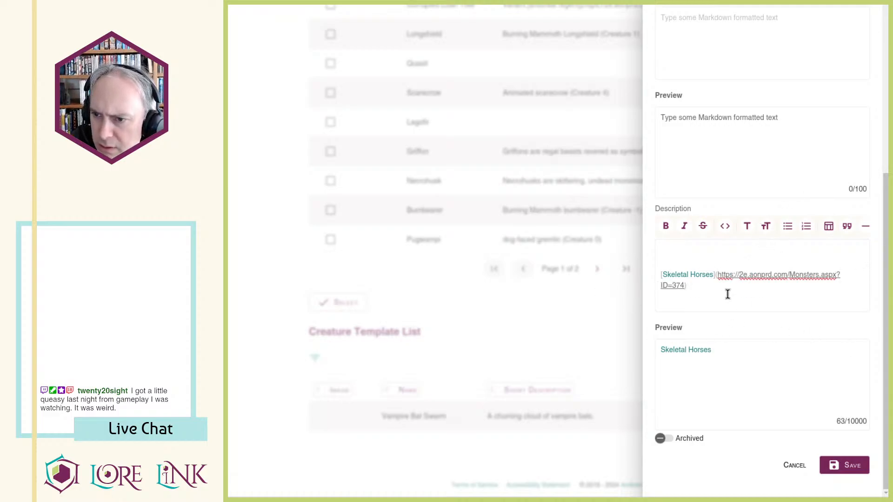
click(699, 253)
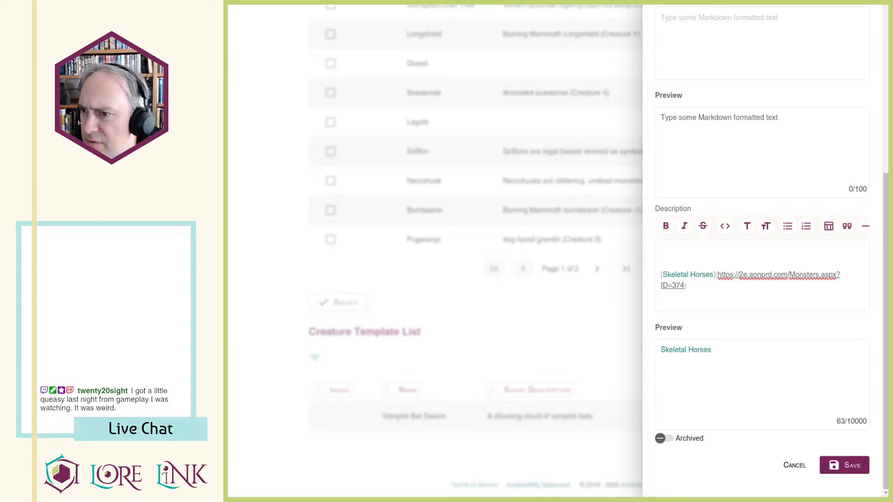
text(Initiative Perception +8)
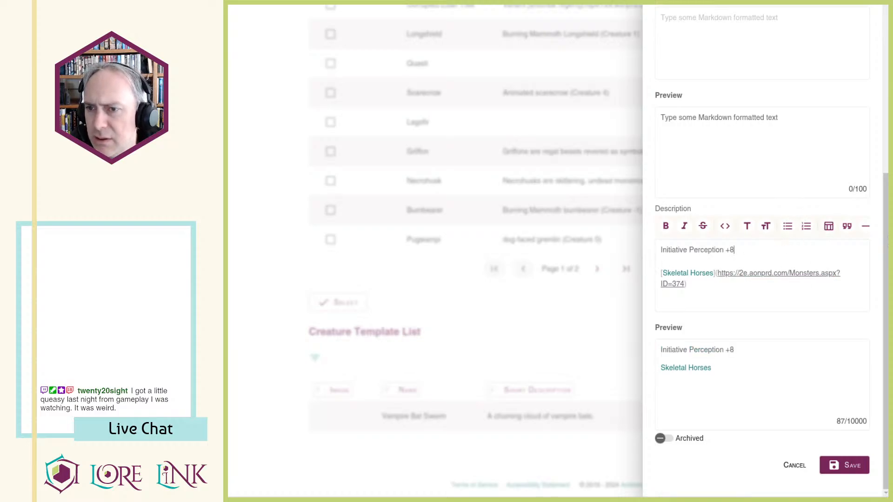
Step: Copy the AC, saves, HP, immunities and resistances lines from the Skeletal Horse entry into the Description beneath the initiative line
key(ctrl+Tab)
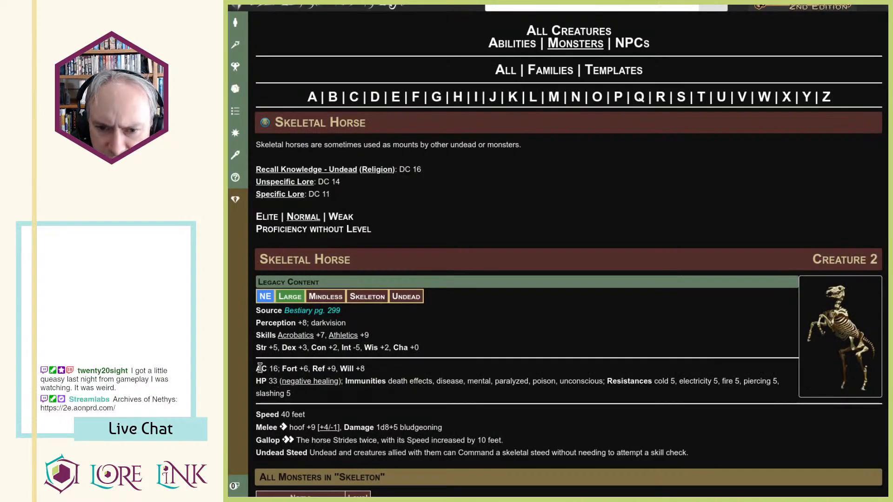
drag(256, 365, 303, 397)
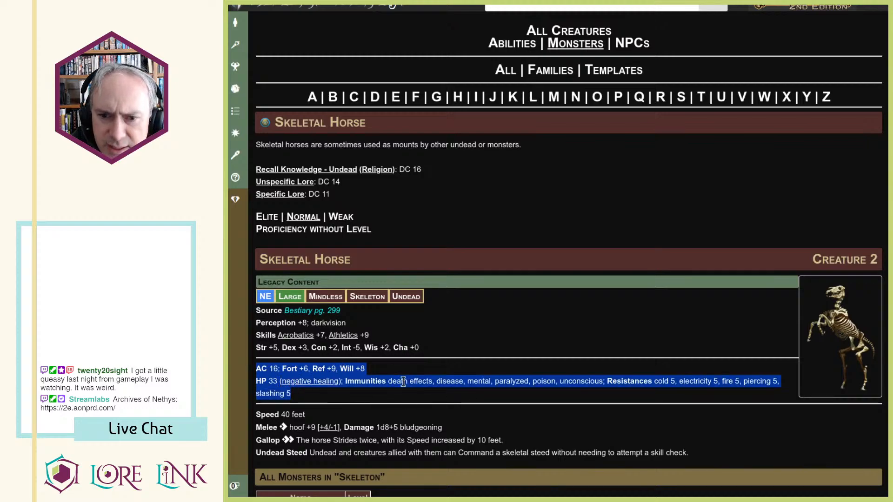
key(ctrl+c)
key(ctrl+Tab)
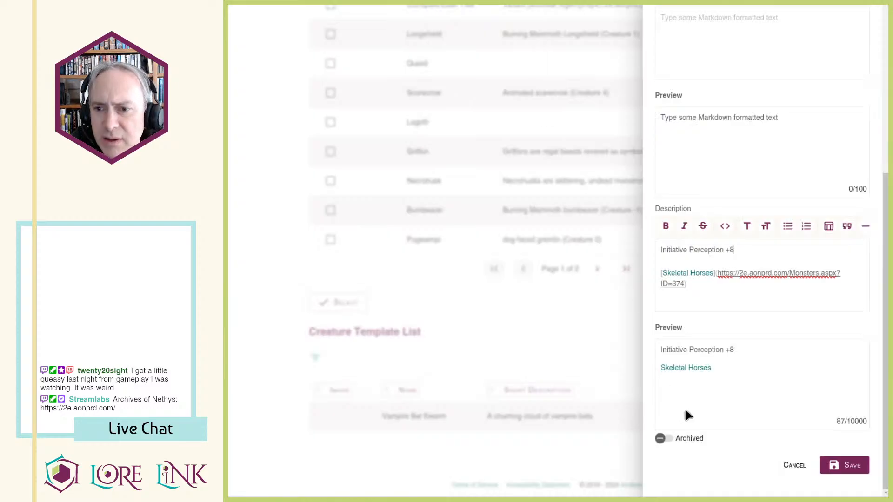
click(721, 261)
key(ctrl+v)
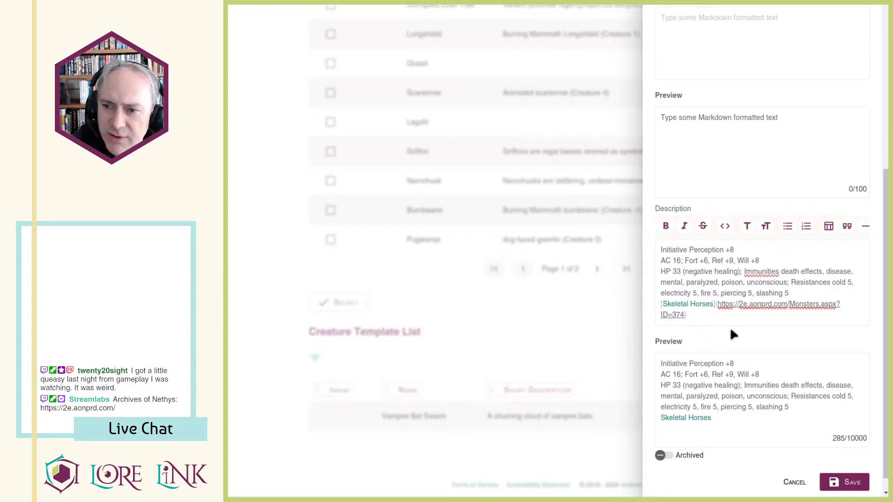
Step: Save the Skeletal Horses creature and return to the Caravan Route Encounter event
scroll(797, 196, up, 1)
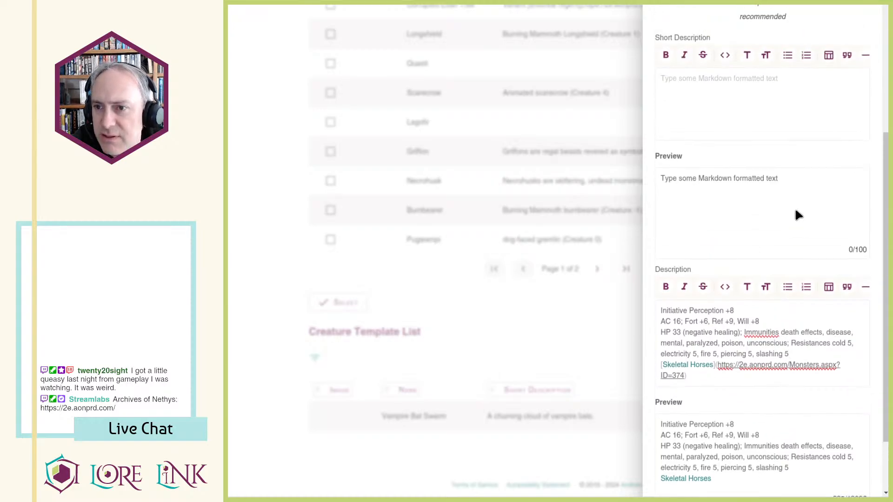
scroll(809, 326, down, 2)
click(843, 481)
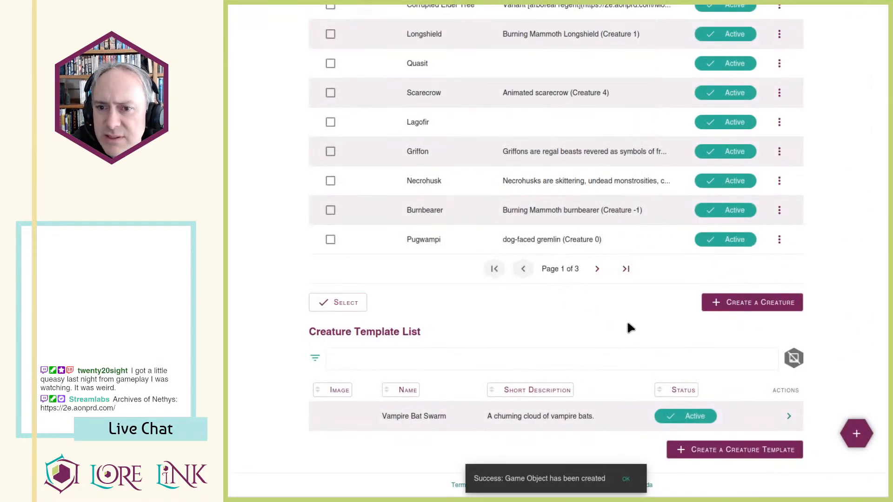
key(ctrl+Tab)
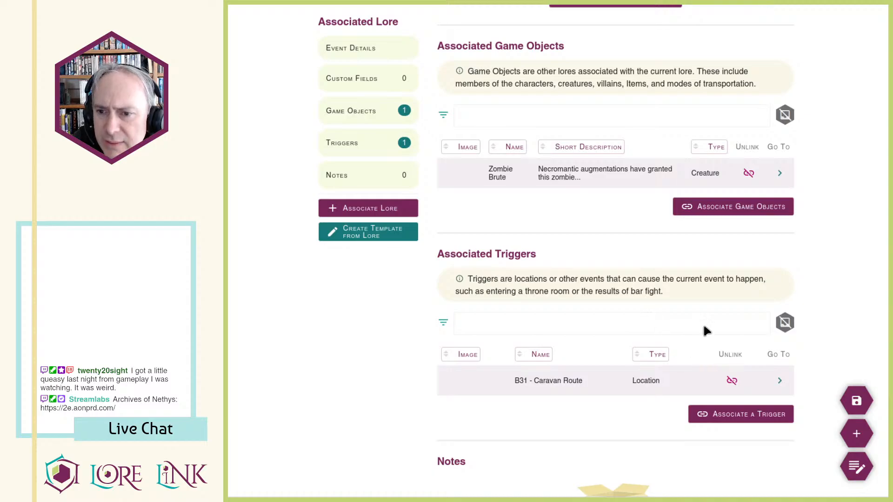
Step: Associate the existing Skeletal Horses creature with the Caravan Route Encounter as a game object
click(730, 206)
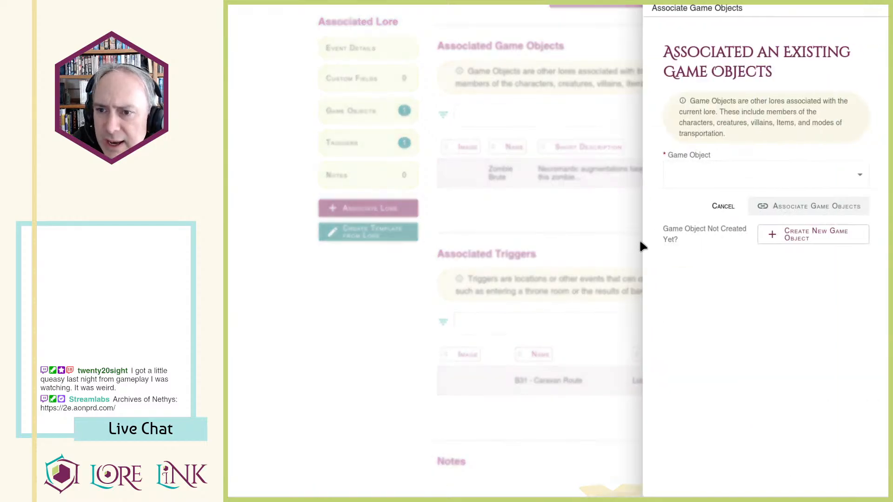
click(743, 173)
scroll(770, 237, down, 5)
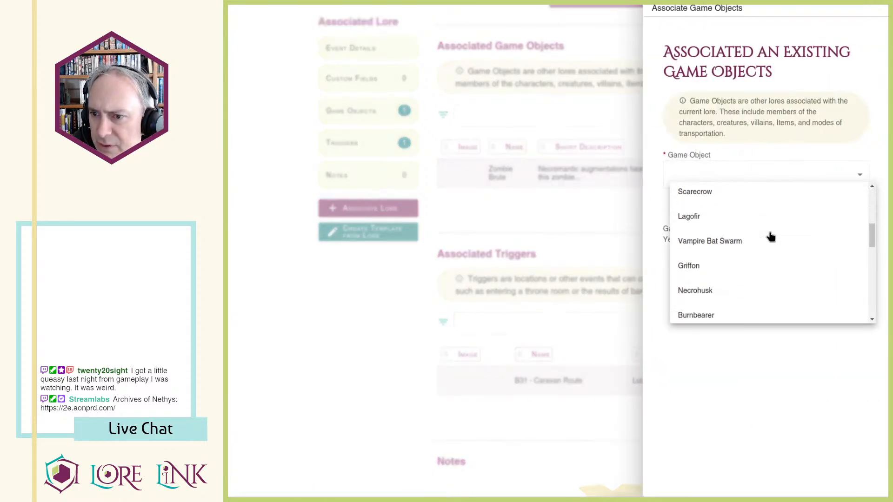
scroll(769, 237, down, 8)
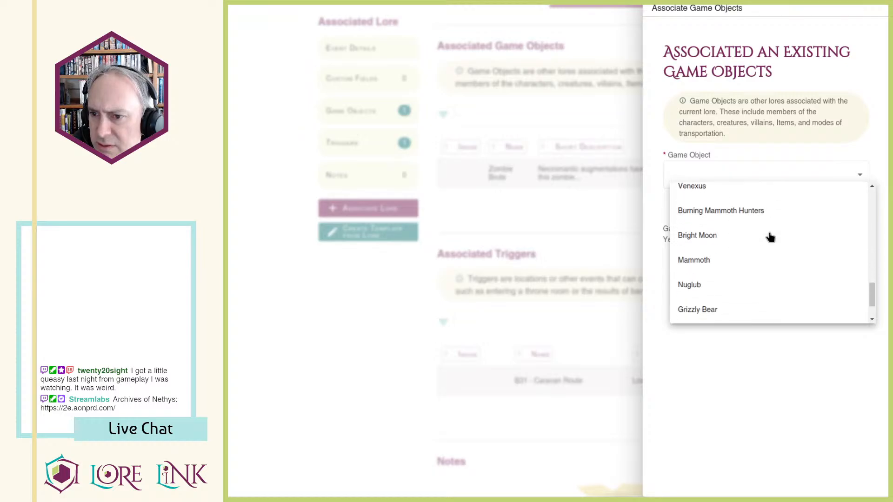
scroll(770, 237, down, 2)
click(738, 283)
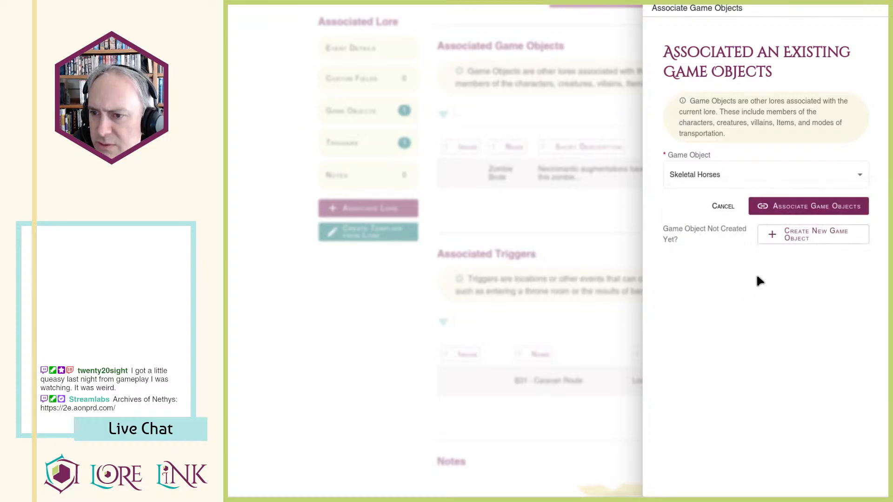
click(823, 213)
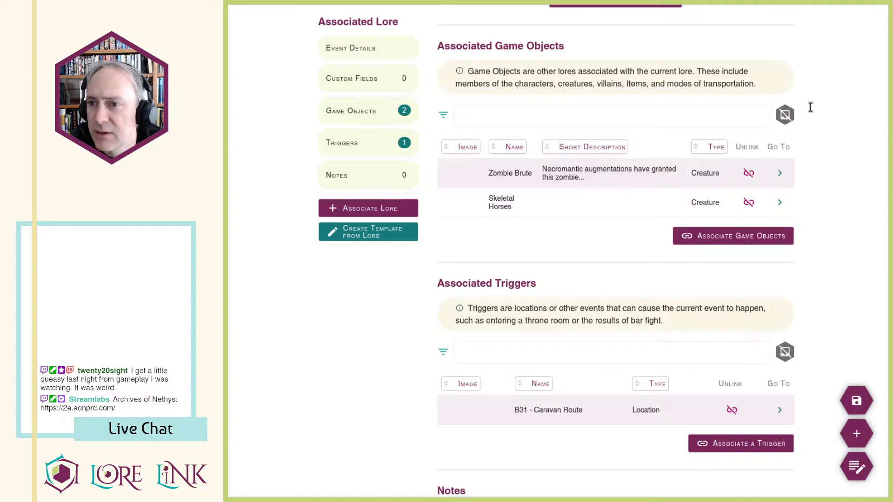
Step: From the campaign's creature list, start a new creature named "Bone Warrior" with the short description "Creature 4"
key(ctrl+Tab)
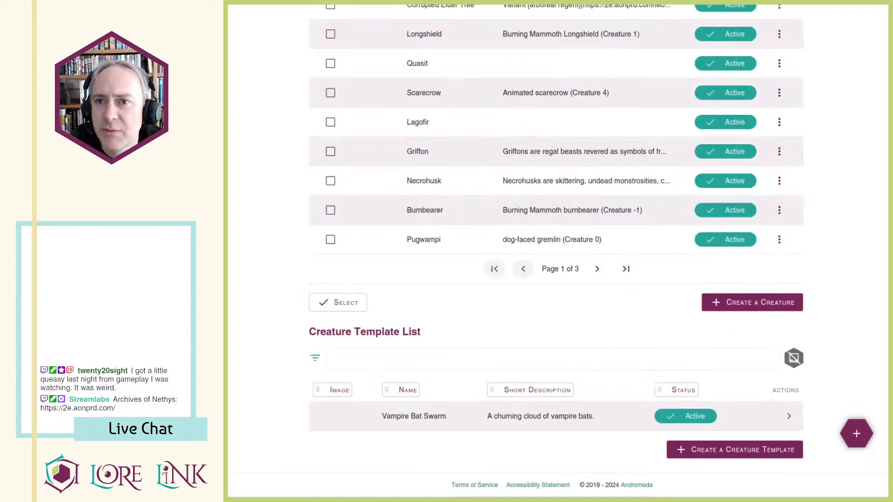
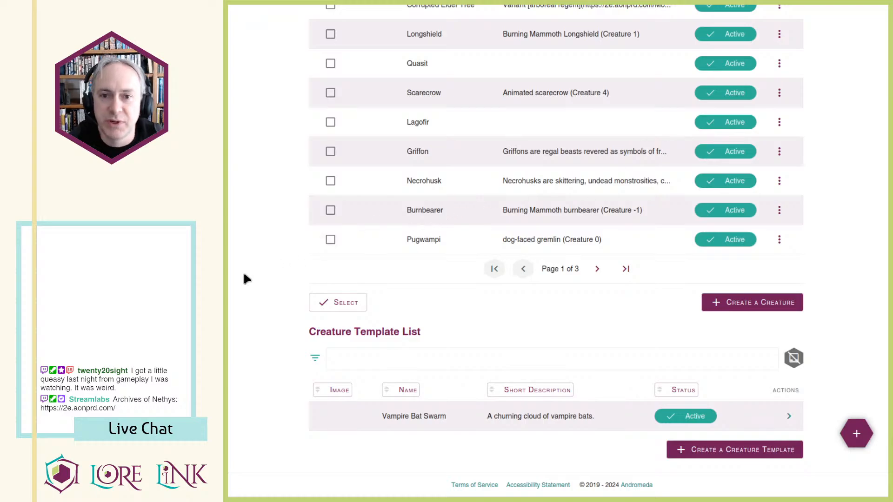
scroll(263, 264, up, 3)
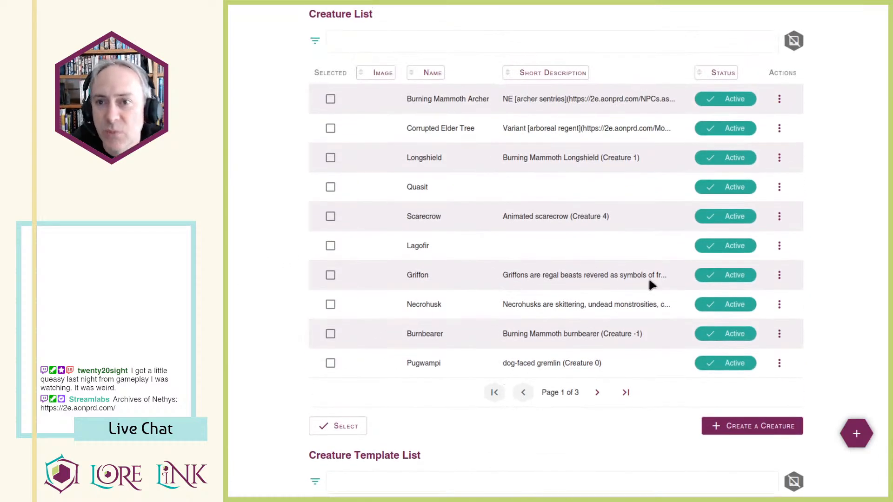
click(752, 426)
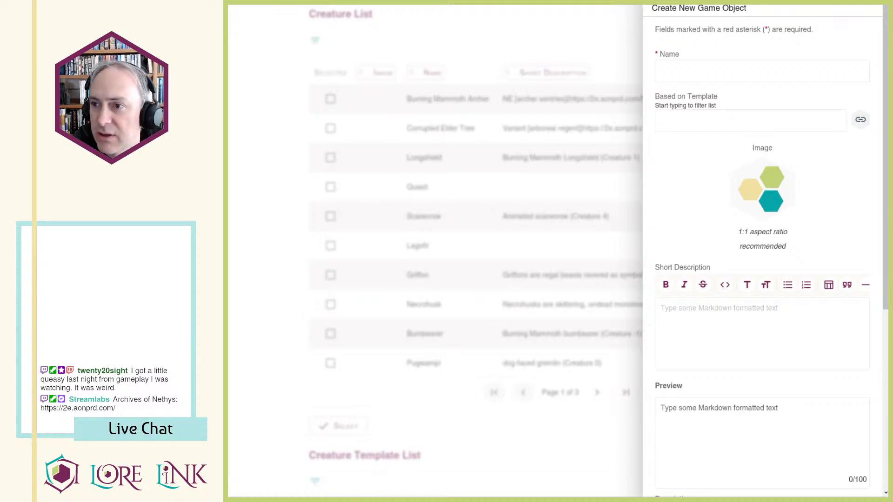
click(705, 68)
text(B)
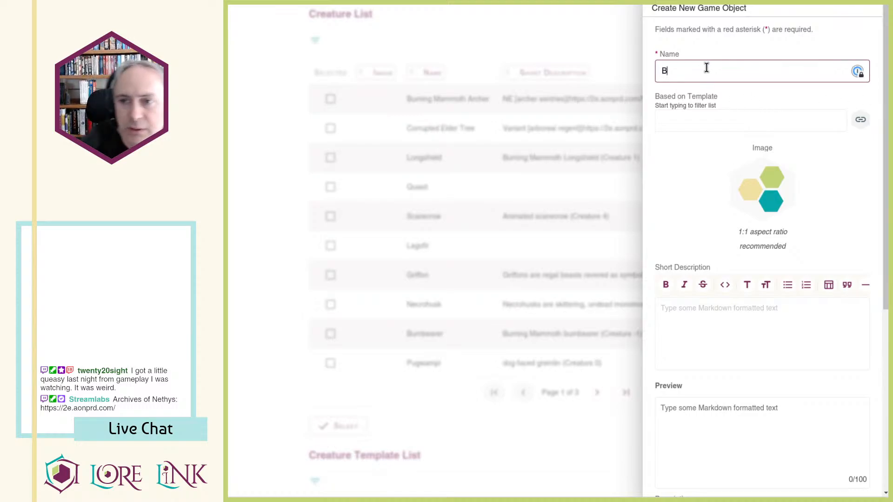
text(one Warrior)
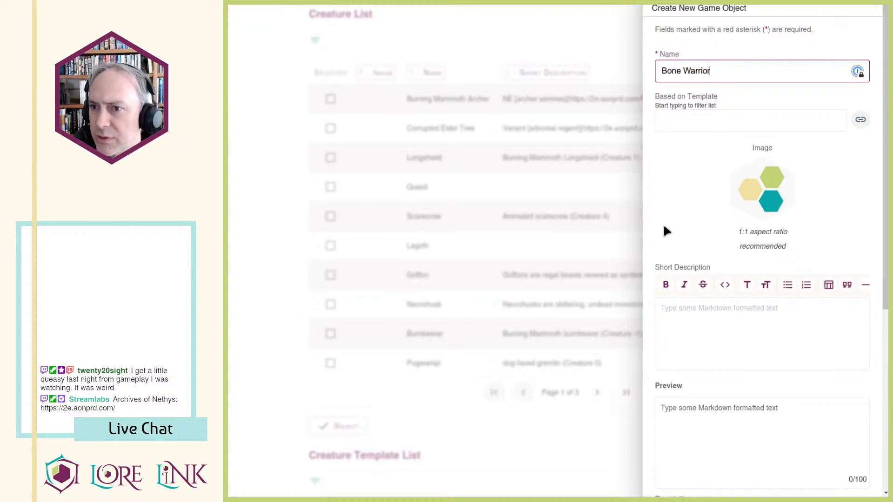
scroll(668, 231, down, 1)
click(697, 245)
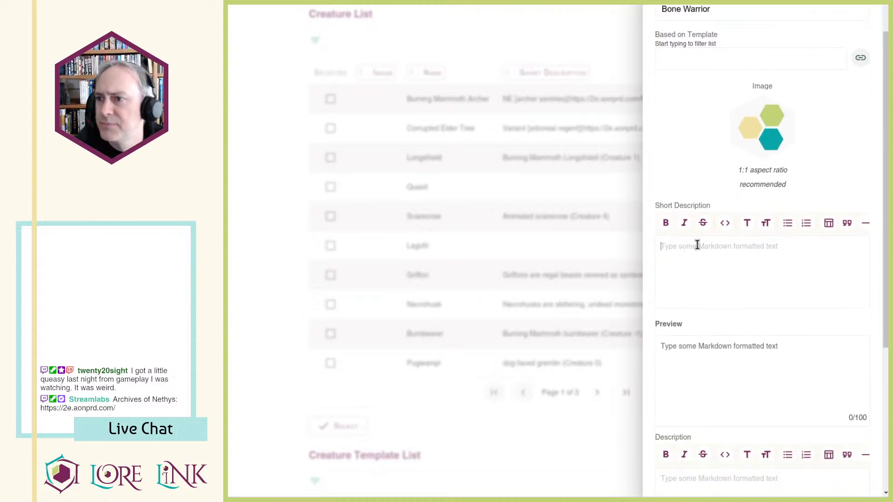
text(Creature 4)
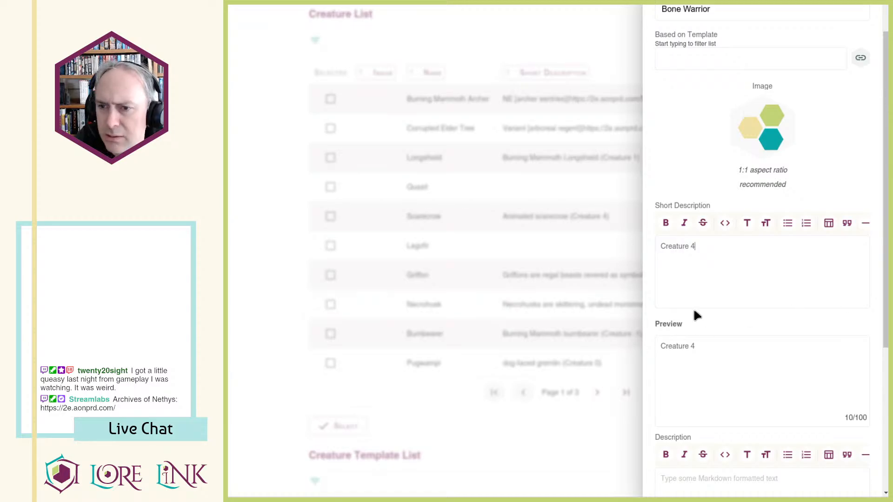
Step: Paste the Bone Warrior stat block, from Perception +11 through the bastard sword's 1d8+6 slashing damage, into the Description
scroll(696, 307, down, 5)
click(743, 262)
text(Perception +11 Languages Common, Draconic, Hallit Skills Acrobatics +10, Athletics +14, Crafting +9, Intimidation +8, Nature +7, Survival +7 Str +4, Dex +2, Con +3, Int +1, Wis +1, Cha +0 Items bastard sword, moderate dread ampoules (2; Advanced Player's Guide 253), hide armor, javelins (4), bone religious symbol (Venexus), wooden shield (Hardness 3, HP 12, BT 6) AC 21 (23 with shield raised); Fort +13, Ref +11, Will +7 HP 65 Attack of Opportunity [reaction] Shield Block [reaction] Speed 25 feet Melee [one-action] bastard sword +14 (two-hand d12), Damage 1d8+6 slashing)
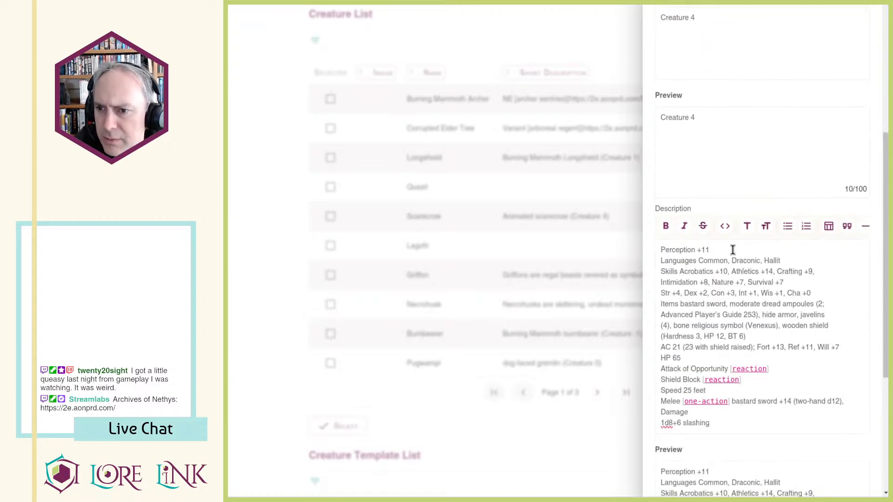
Step: Make the Perception, Languages and Skills labels bold in the Bone Warrior's Description
click(713, 251)
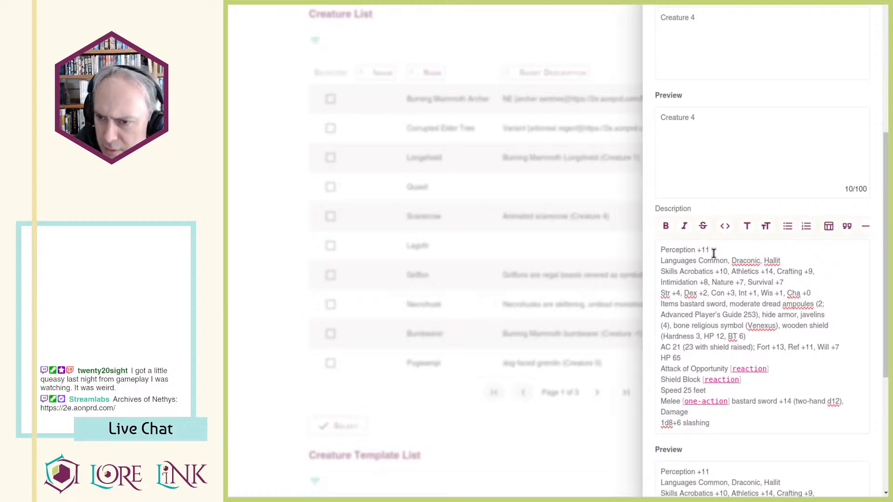
key(ctrl+shift+Right)
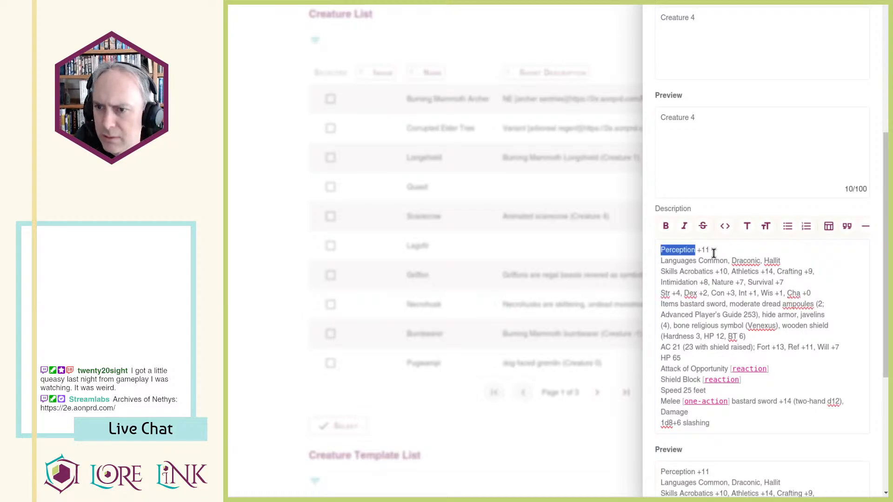
key(ctrl+b)
key(Down)
key(Home)
key(ctrl+shift+Right)
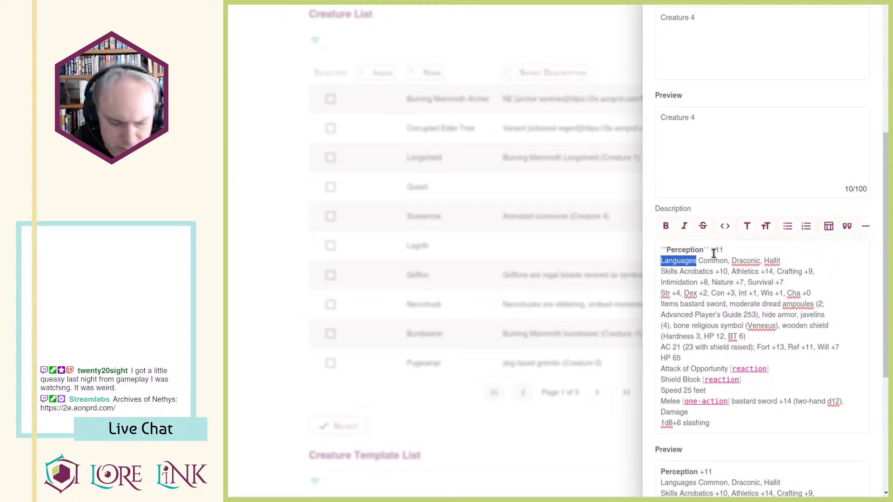
key(ctrl+b)
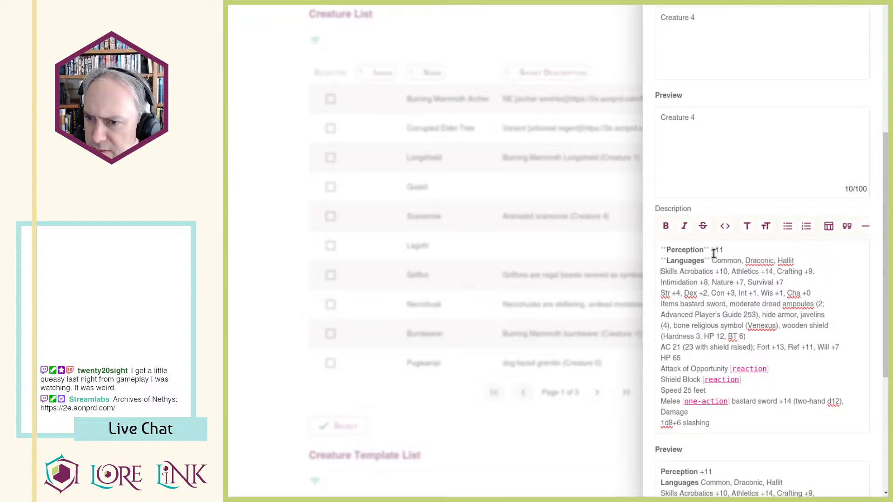
key(ctrl+shift+Right)
key(ctrl+b)
Step: Make the Items label bold in the Bone Warrior's Description
key(Down)
key(Down)
key(Down)
key(Home)
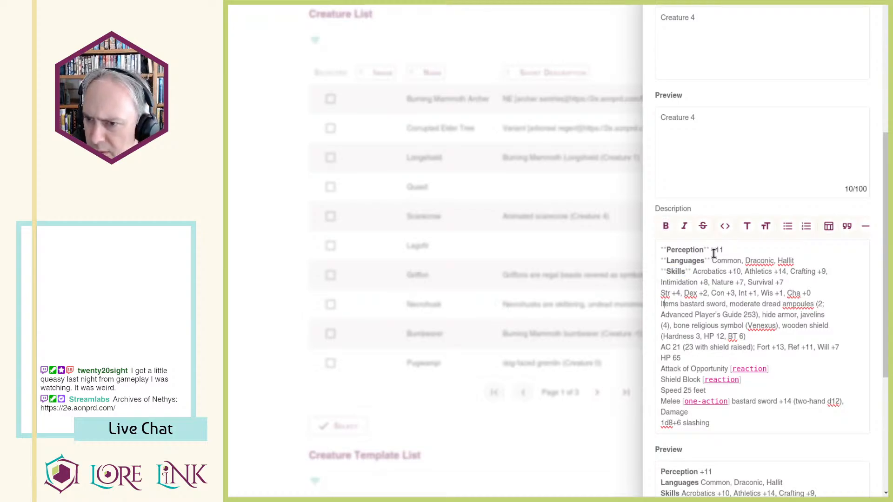
key(ctrl+shift+Right)
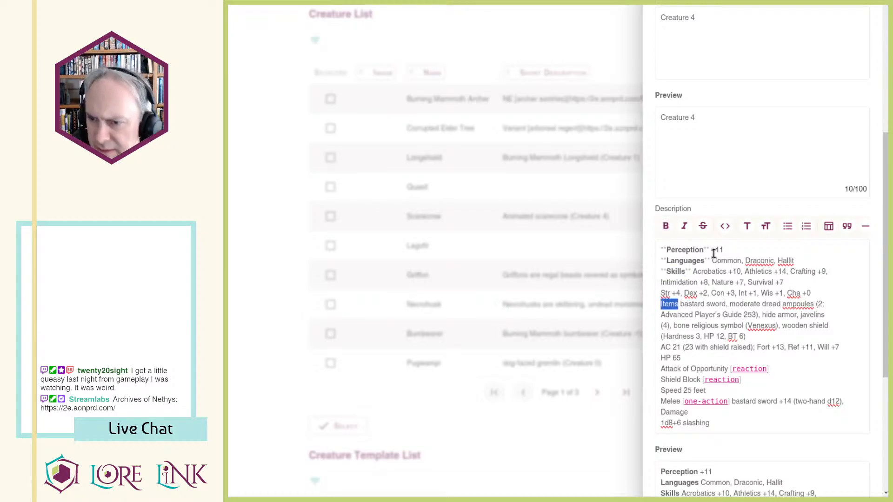
key(ctrl+b)
Step: Make the AC and HP labels at the start of their lines bold in the Description
key(Down)
key(Down)
key(Down)
key(Down)
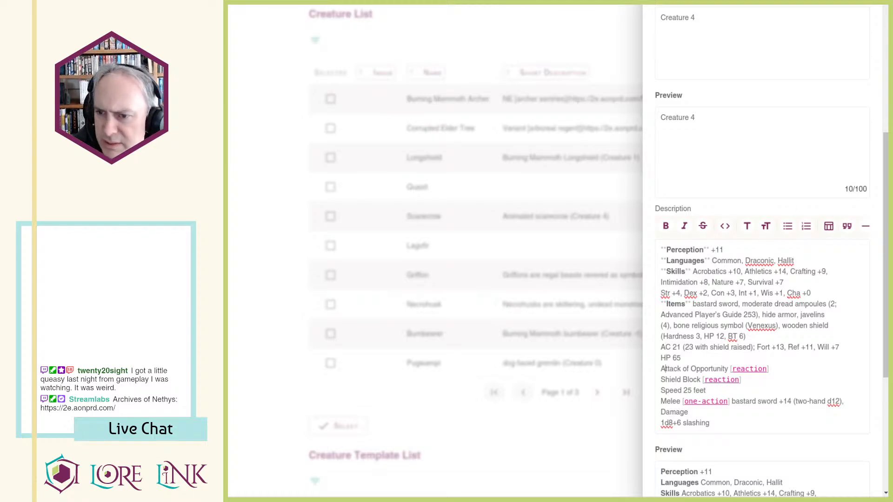
key(Home)
key(ctrl+shift+Right)
key(ctrl+b)
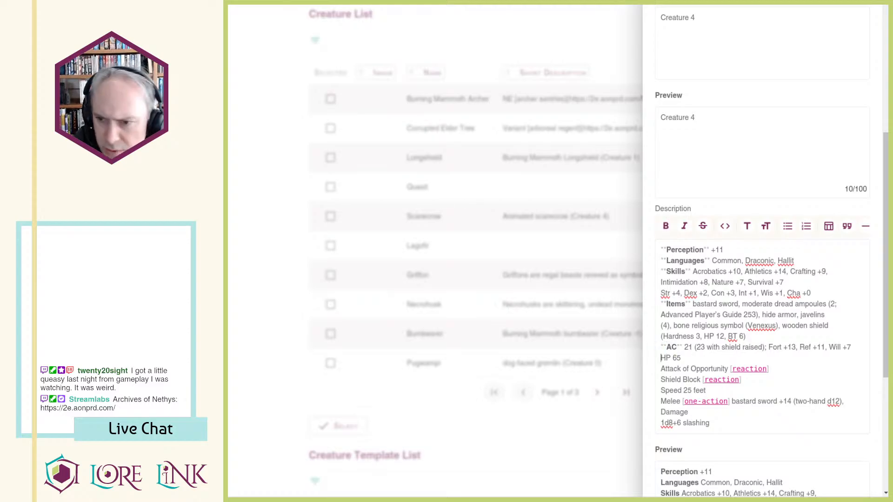
key(Down)
key(Home)
key(ctrl+shift+Right)
key(ctrl+b)
Step: Make the Str, Dex and Con labels bold in the ability modifiers line
key(Up)
key(Up)
key(Up)
key(Up)
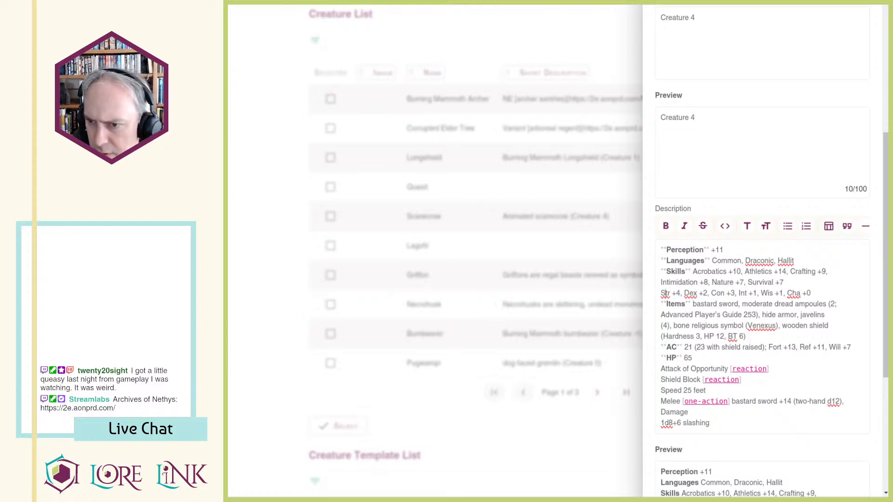
key(ctrl+shift+Right)
key(ctrl+b)
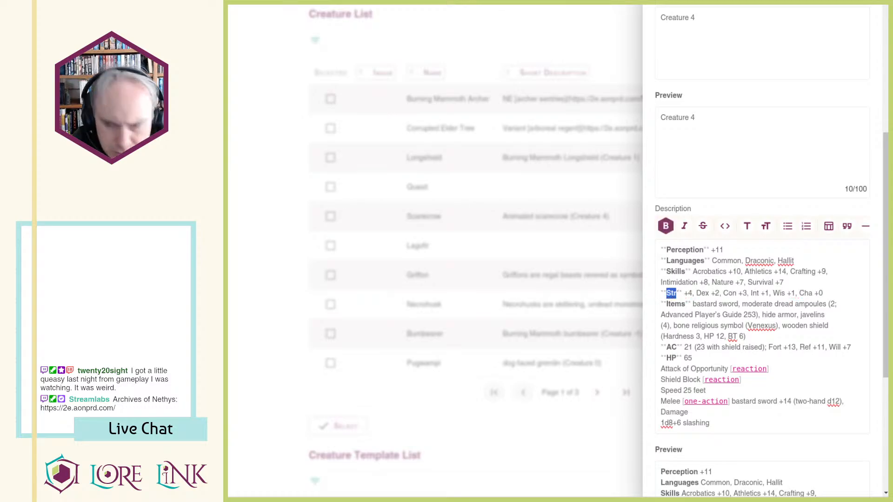
key(ctrl+Right)
key(ctrl+shift+Right)
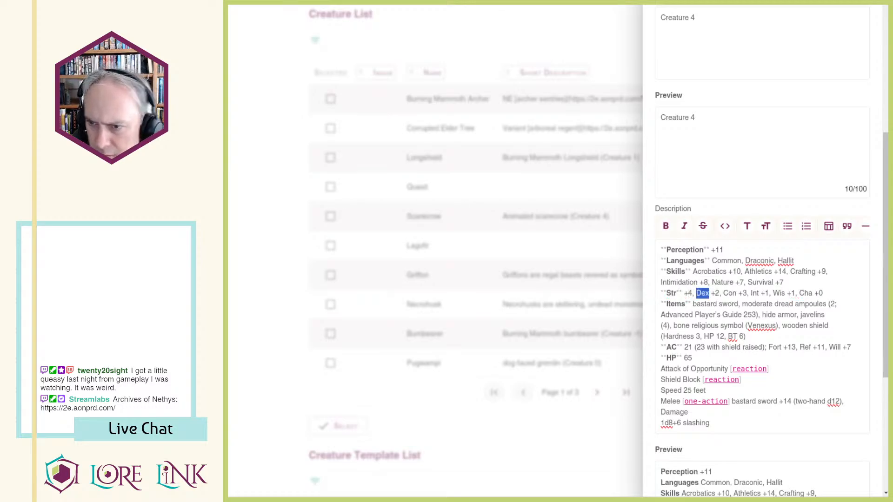
key(ctrl+b)
key(ctrl+Right)
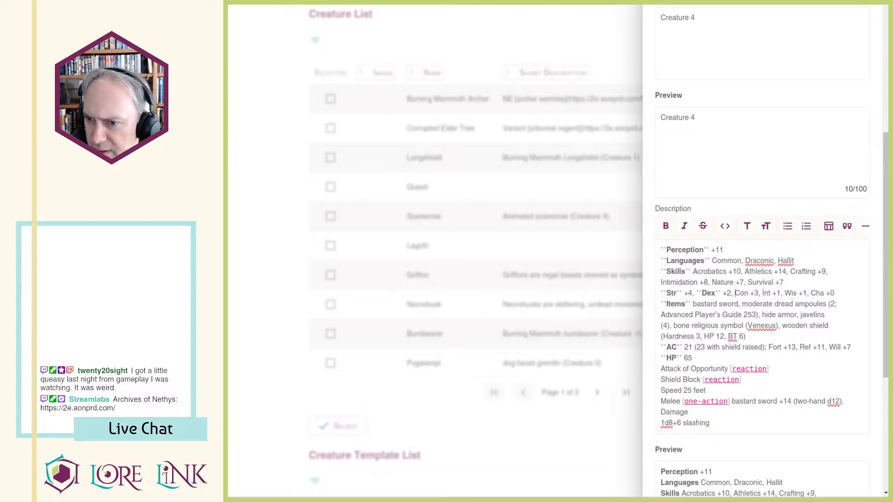
key(ctrl+shift+Right)
key(ctrl+b)
key(ctrl+Right)
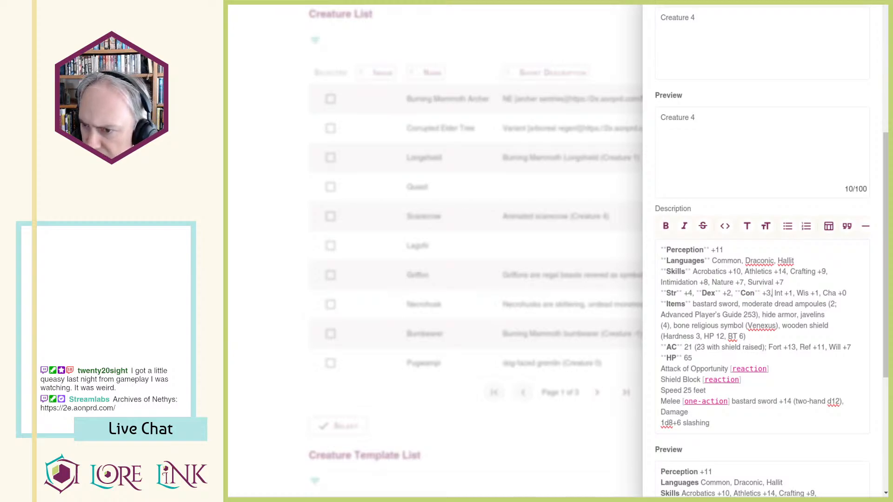
Step: Make the remaining ability labels Int, Wis and Cha bold in the ability modifiers line
key(ctrl+shift+Right)
key(ctrl+b)
key(ctrl+Right)
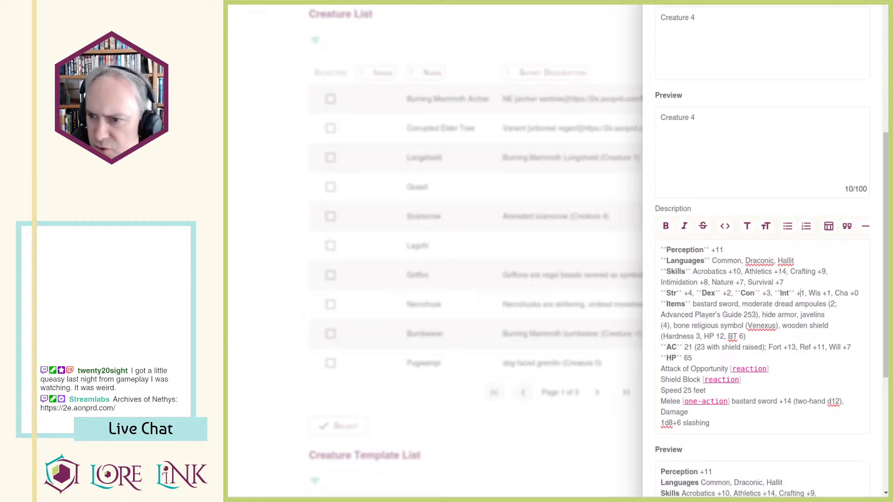
key(ctrl+shift+Right)
key(ctrl+b)
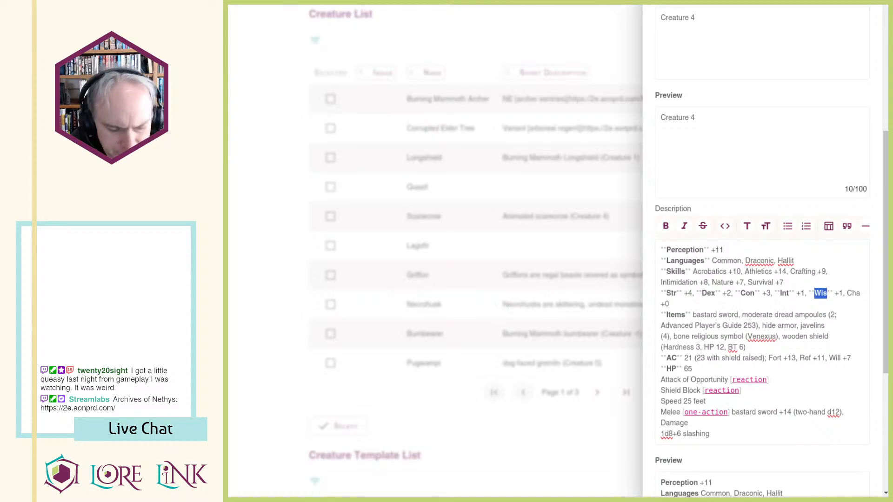
key(ctrl+Right)
key(ctrl+Right)
key(ctrl+shift+Right)
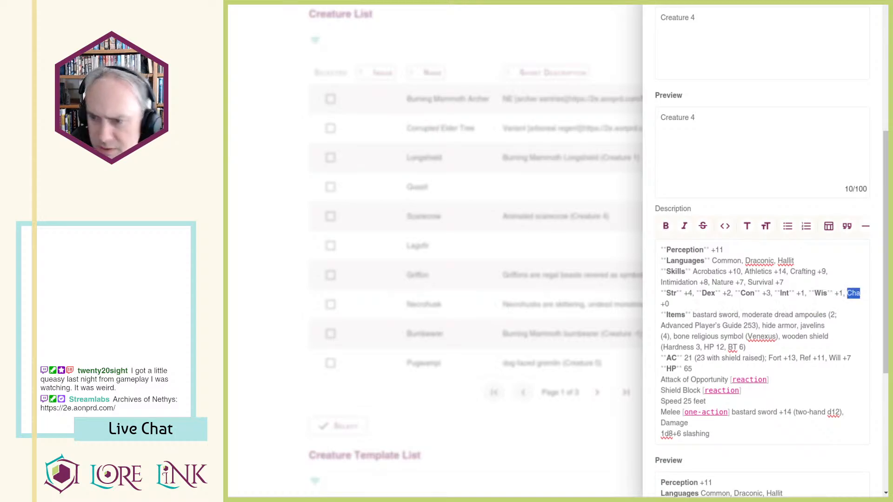
key(ctrl+b)
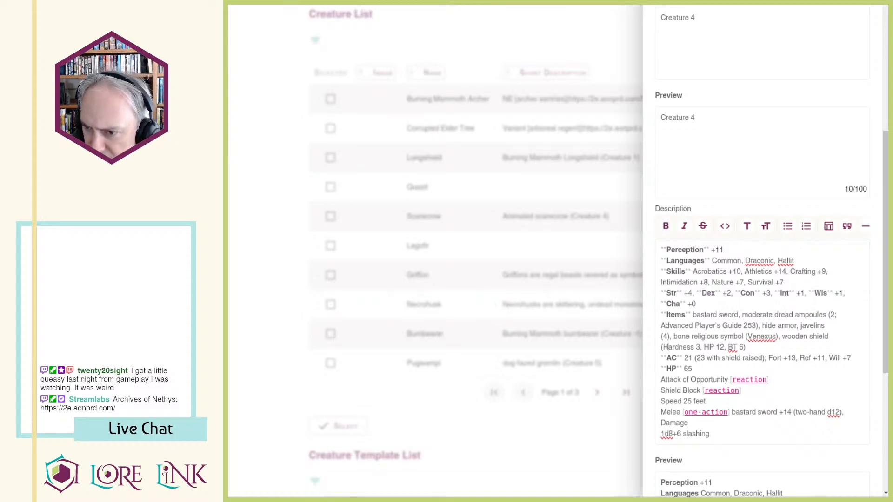
Step: Make the Fort and Ref save labels bold in the AC line of the Description
key(ctrl+Right)
key(ctrl+Right)
key(ctrl+Right)
key(ctrl+Right)
key(ctrl+Right)
key(ctrl+Right)
key(ctrl+Right)
key(ctrl+Right)
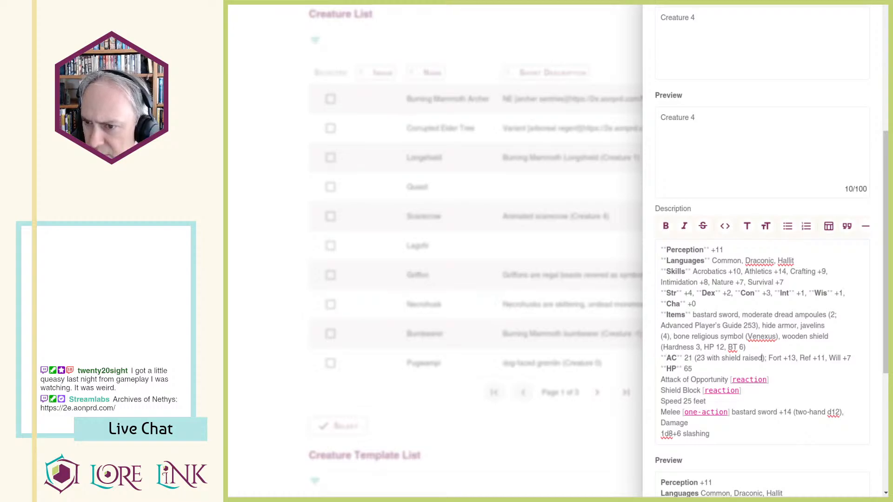
key(ctrl+Left)
key(ctrl+shift+Left)
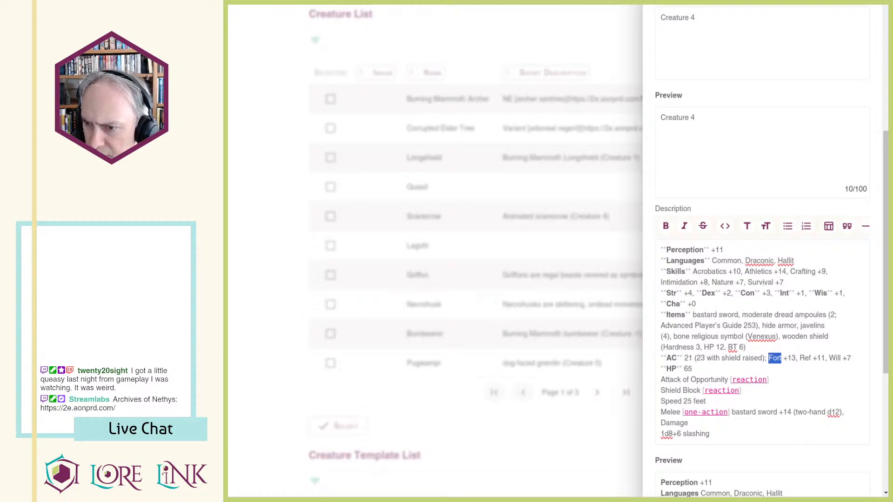
key(ctrl+b)
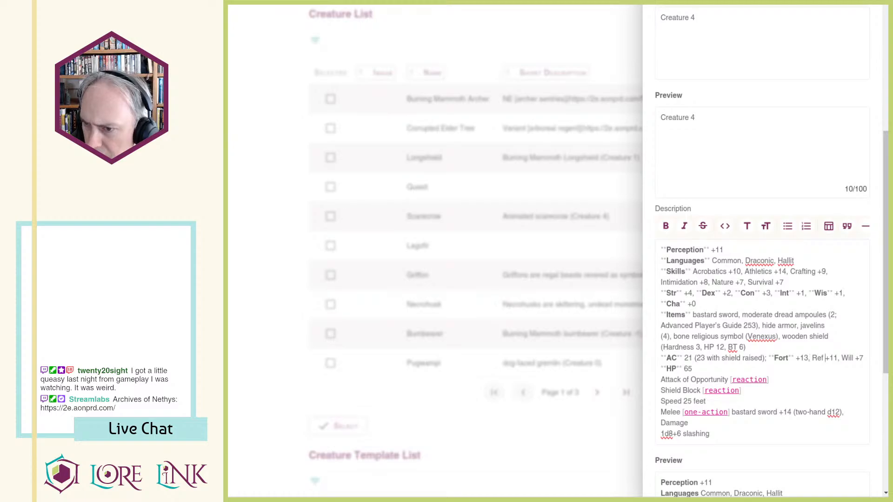
key(ctrl+shift+Left)
key(ctrl+b)
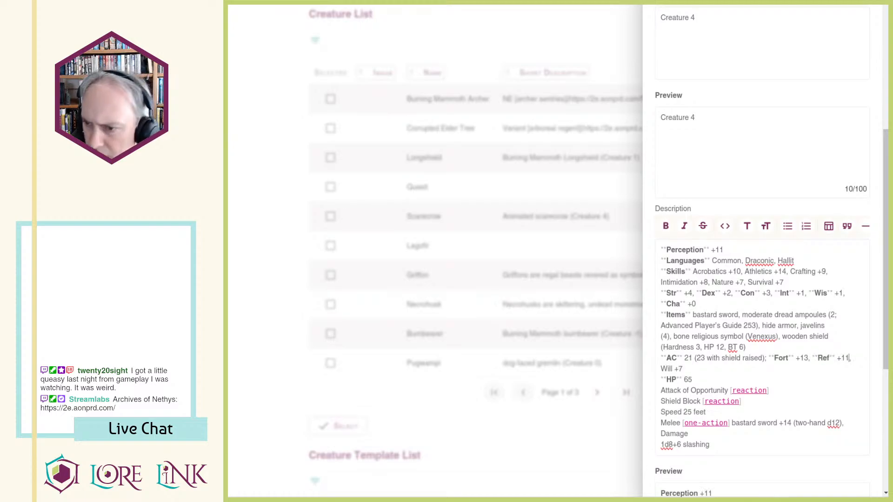
Step: Make the Will, Attack of Opportunity and Shield Block labels bold in the Description
key(ctrl+shift+Right)
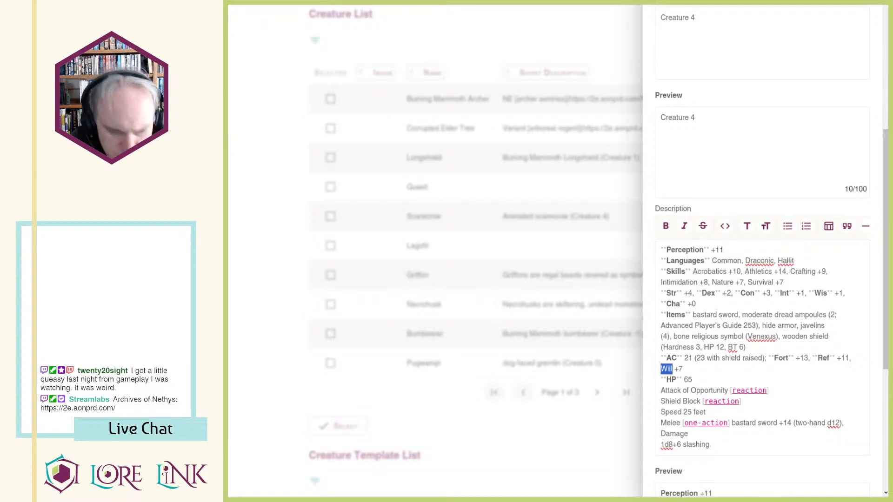
key(ctrl+b)
key(alt+Tab)
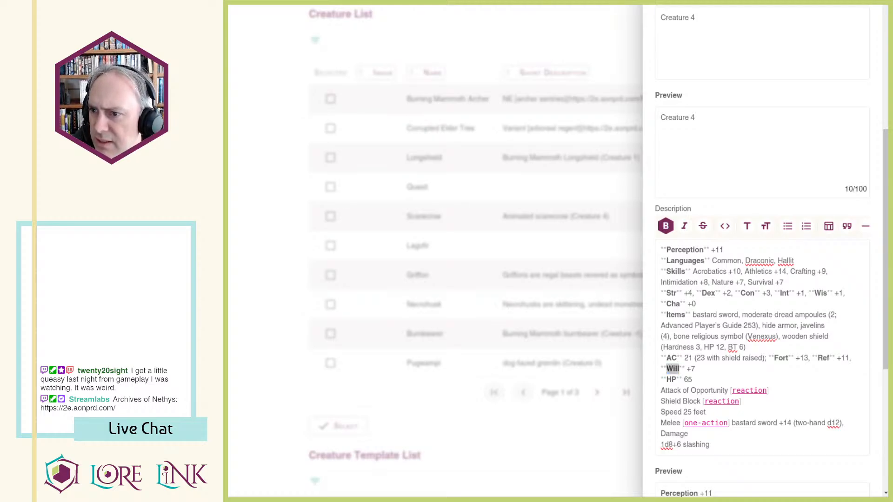
key(alt+Tab)
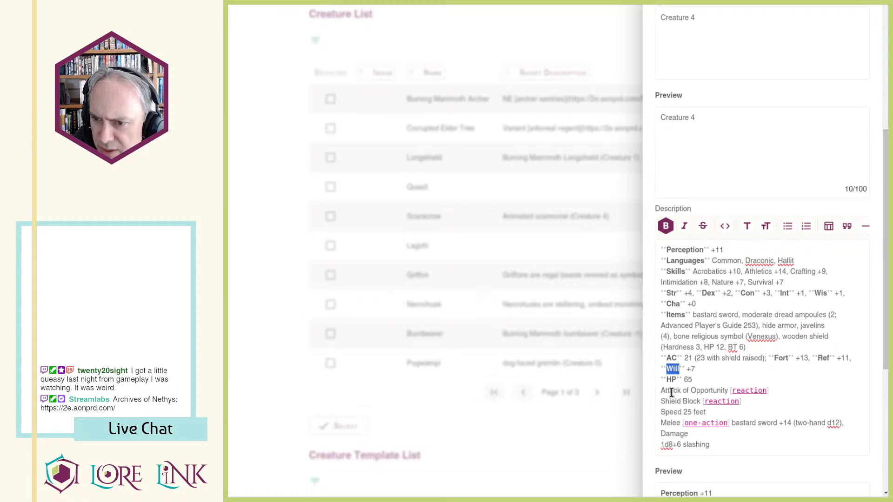
drag(661, 391, 727, 391)
key(ctrl+b)
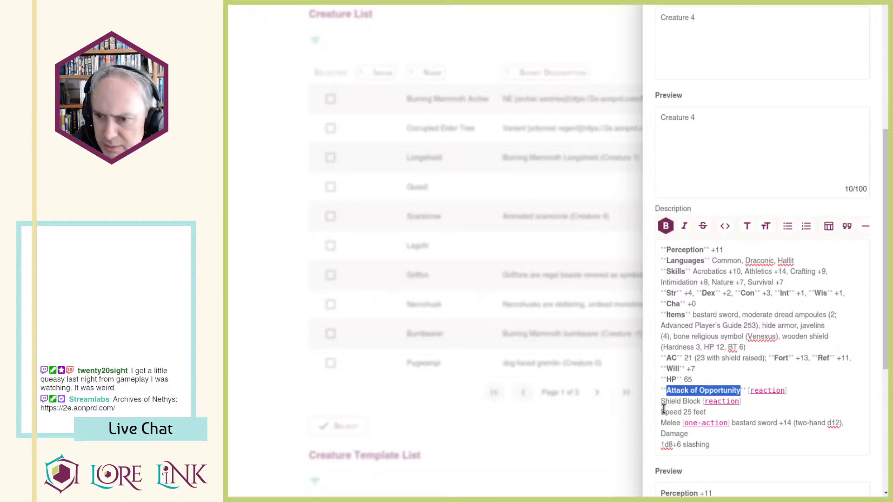
drag(661, 402, 710, 402)
key(ctrl+b)
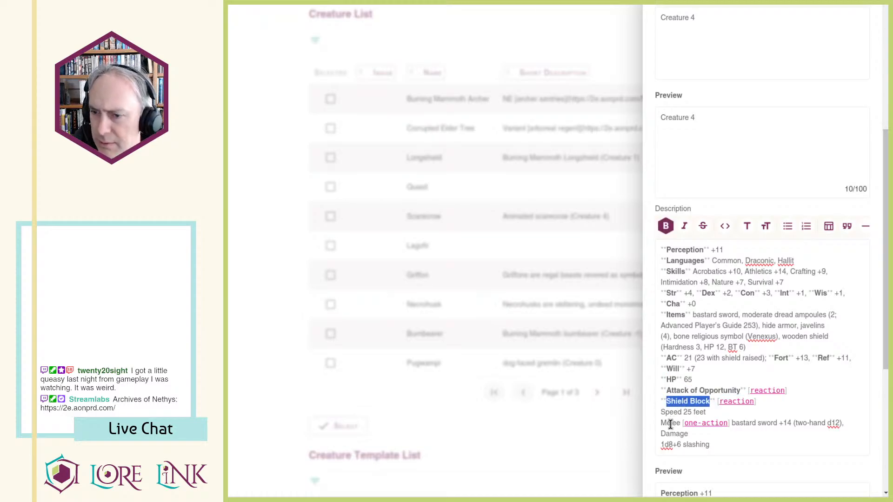
Step: Make the Speed label and the bastard sword's Melee label bold in the Description
double_click(666, 412)
key(ctrl+b)
double_click(669, 422)
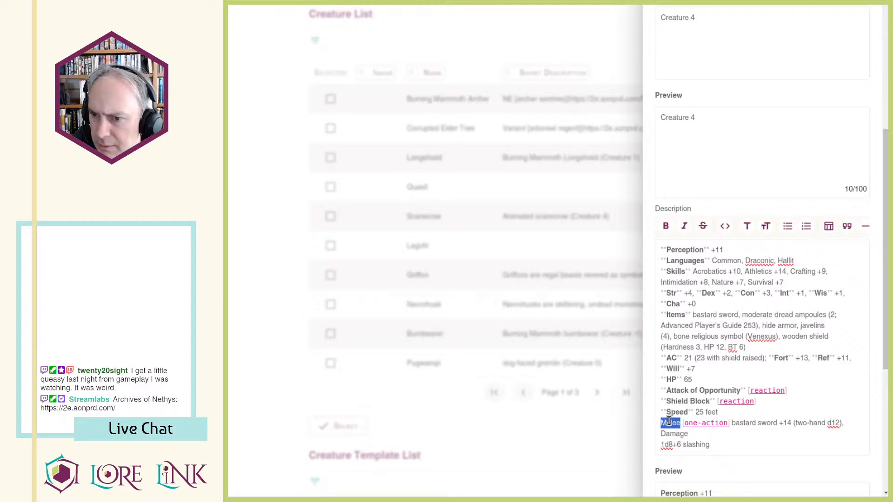
key(ctrl+b)
Step: Join the "1d8+6 slashing" text onto the bastard sword's Damage line and start a new line below it
click(731, 442)
key(Delete)
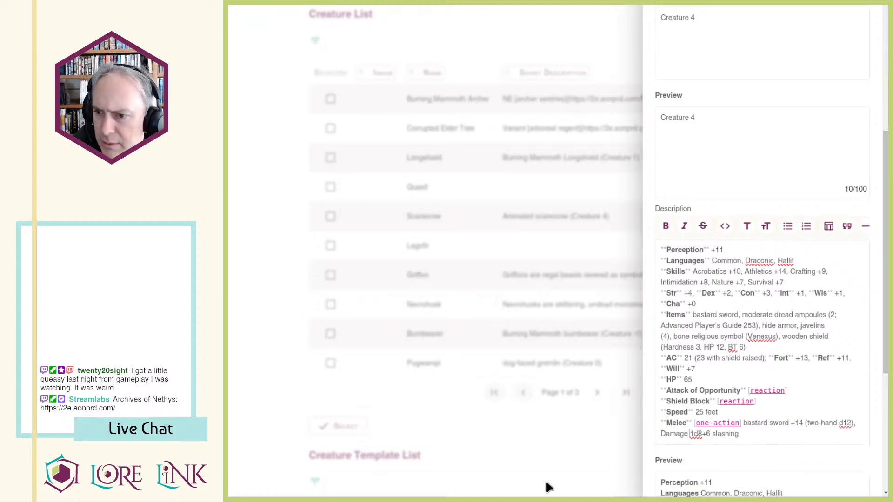
key(Return)
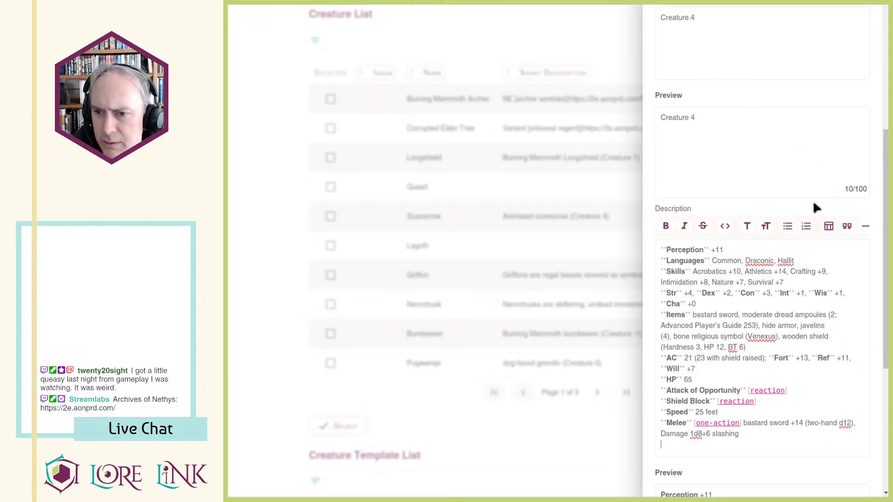
key(ctrl+v)
scroll(743, 351, down, 2)
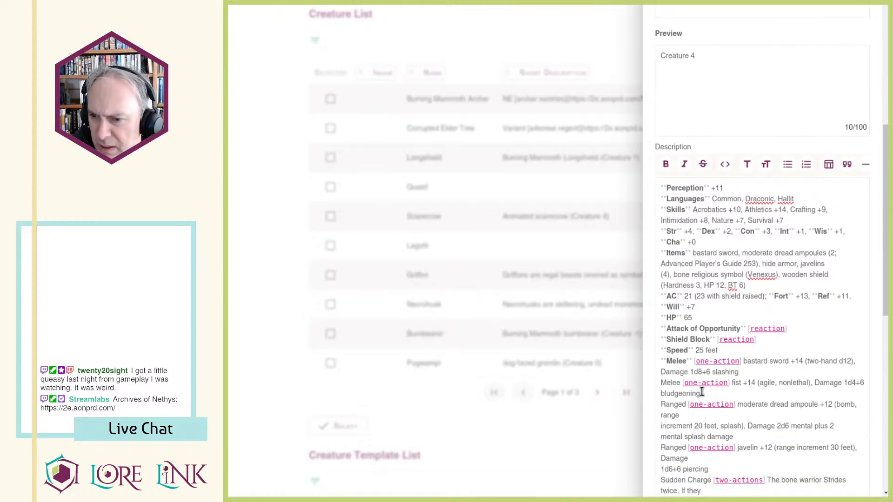
double_click(672, 404)
key(ctrl+b)
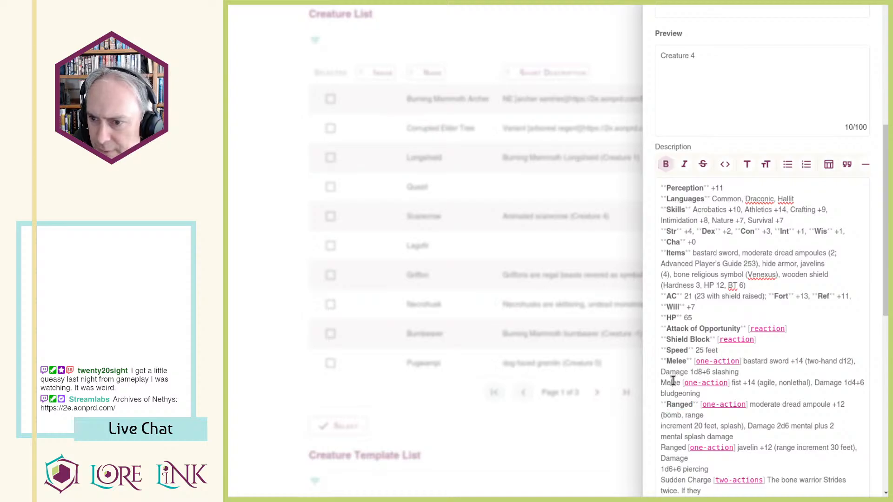
double_click(671, 382)
key(ctrl+b)
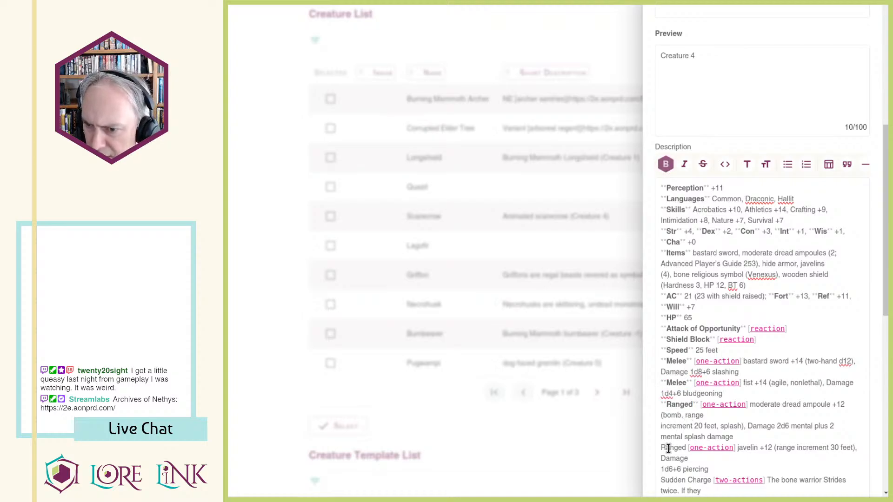
double_click(668, 448)
key(ctrl+v)
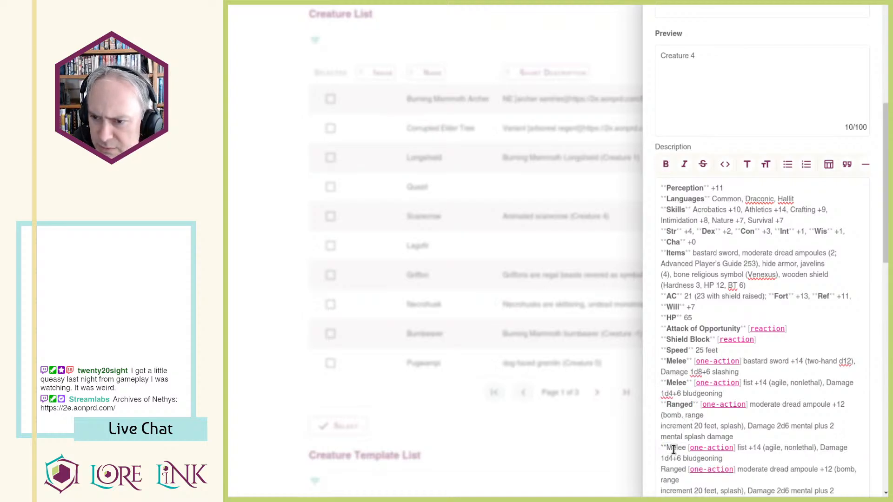
click(676, 447)
scroll(673, 430, down, 5)
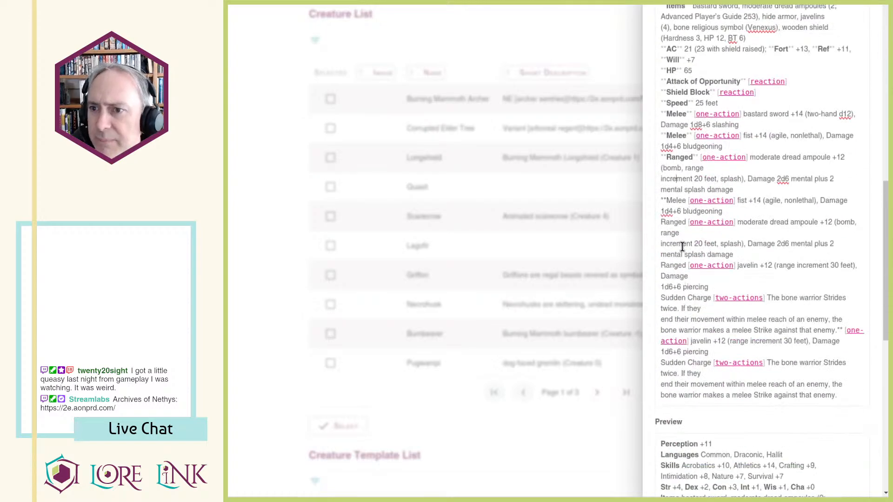
key(Home)
key(ctrl+shift+End)
key(Delete)
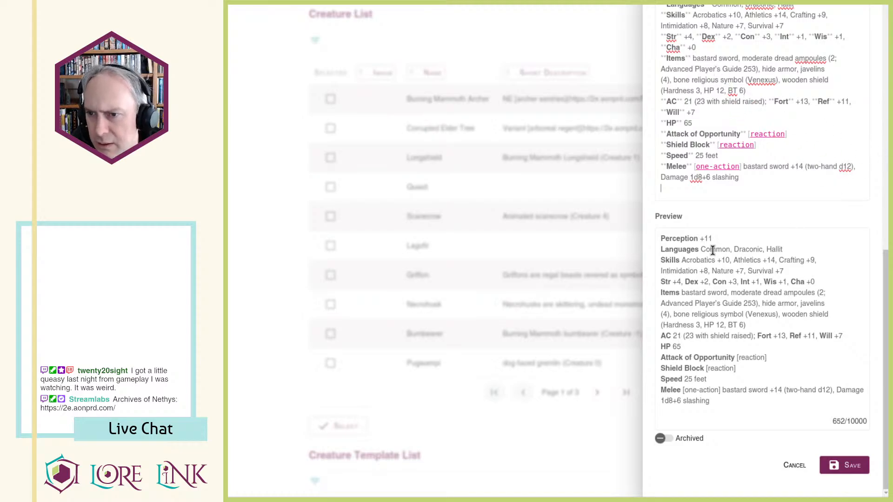
Step: Paste the copied fist, dread ampoule, javelin and Sudden Charge text at the Description's end and make its Melee, Ranged and Sudden Charge labels bold
text(Melee [one-action] fist +14 (agile, nonlethal), Damage 1d4+6 bludgeoning Ranged [one-action] moderate dread ampoule +12 (bomb, range increment 20 feet, splash), Damage 2d6 mental plus 2 mental splash damage Ranged [one-action] javelin +12 (range increment 30 feet), Damage 1d6+6 piercing Sudden Charge [two-actions] The bone warrior Strides twice. If they end their movement within melee reach of an enemy, the bone warrior makes a melee Strike against that enemy.)
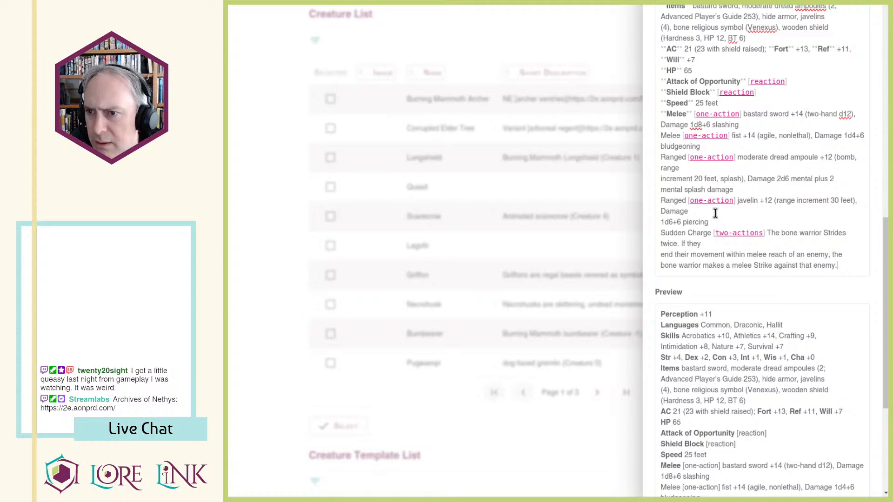
double_click(668, 135)
key(ctrl+b)
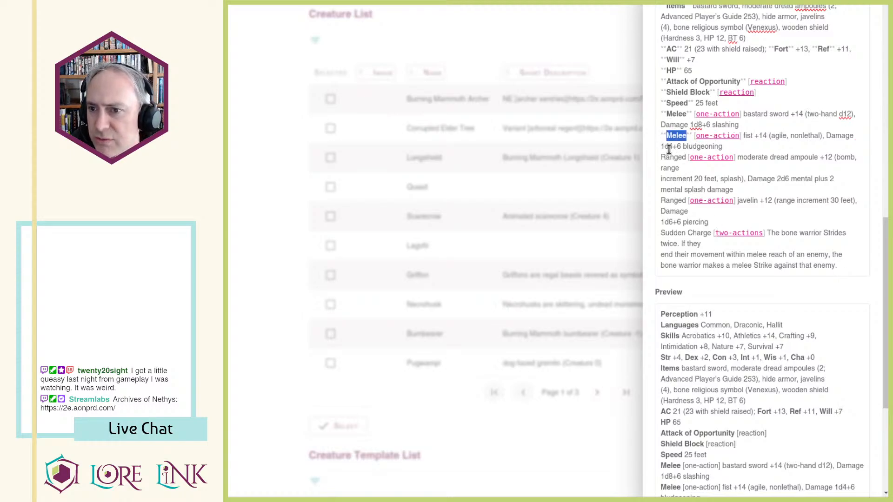
double_click(670, 157)
key(ctrl+b)
double_click(672, 201)
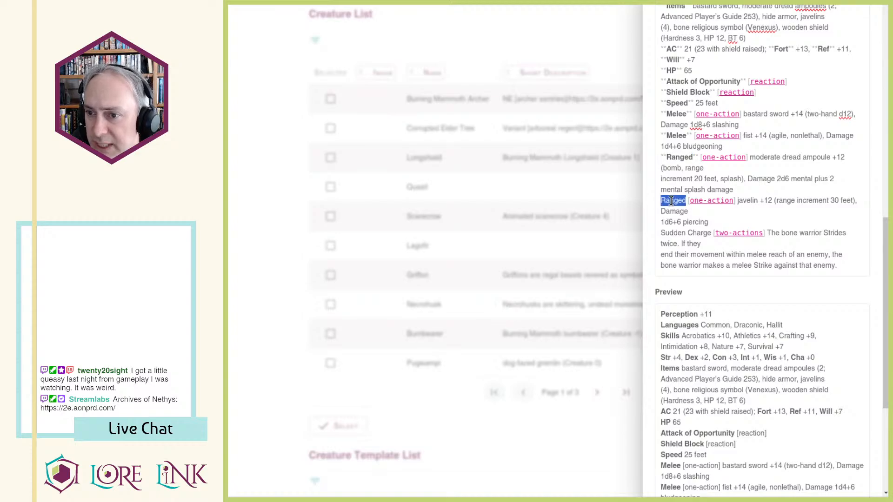
key(ctrl+b)
double_click(672, 233)
shift+click(709, 233)
key(ctrl+b)
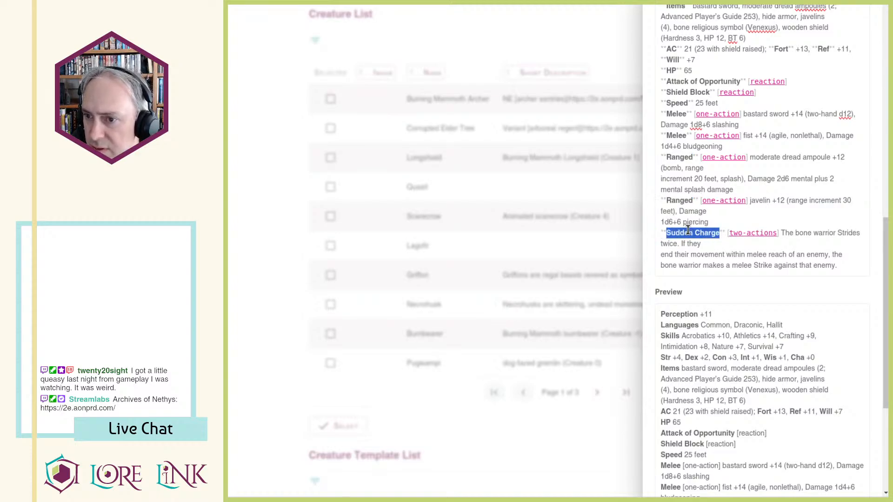
Step: Remove the stray line breaks inside the Sudden Charge paragraph and the moderate dread ampoule entry
click(706, 245)
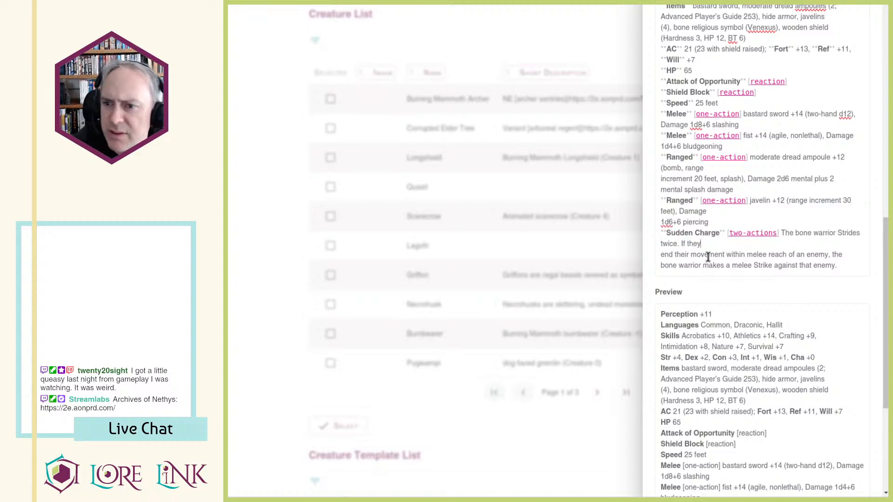
key(Delete)
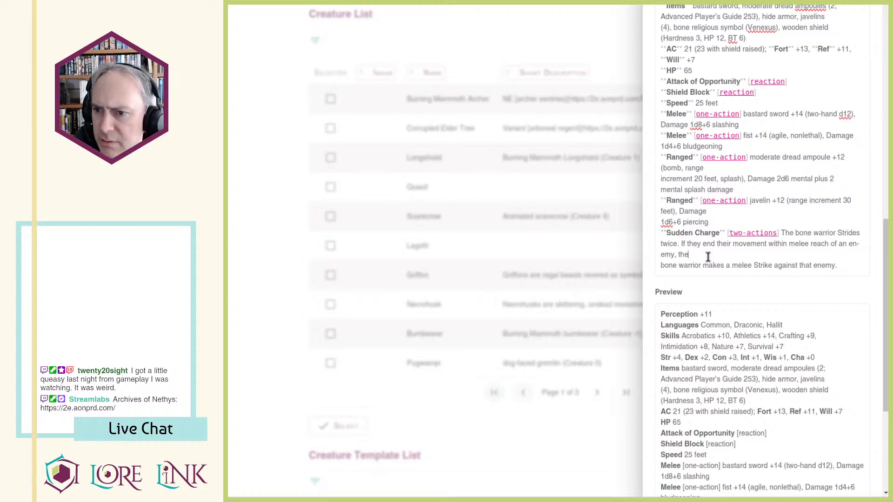
key(Delete)
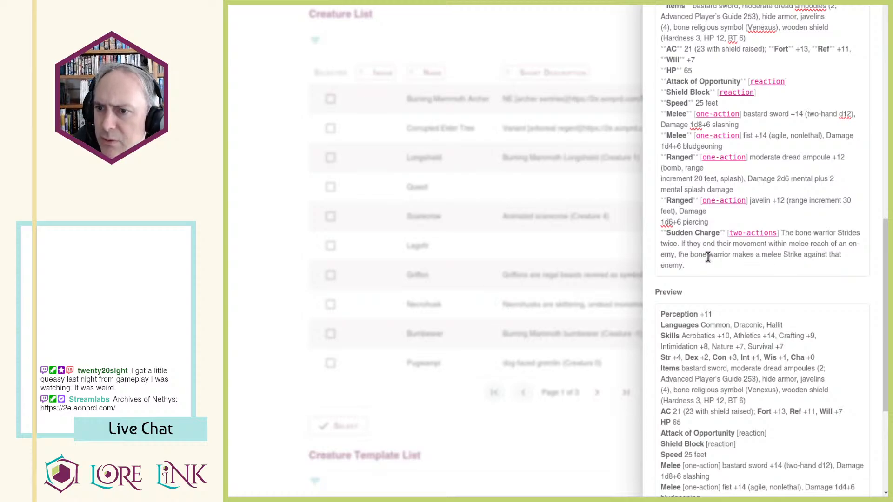
click(762, 167)
key(Delete)
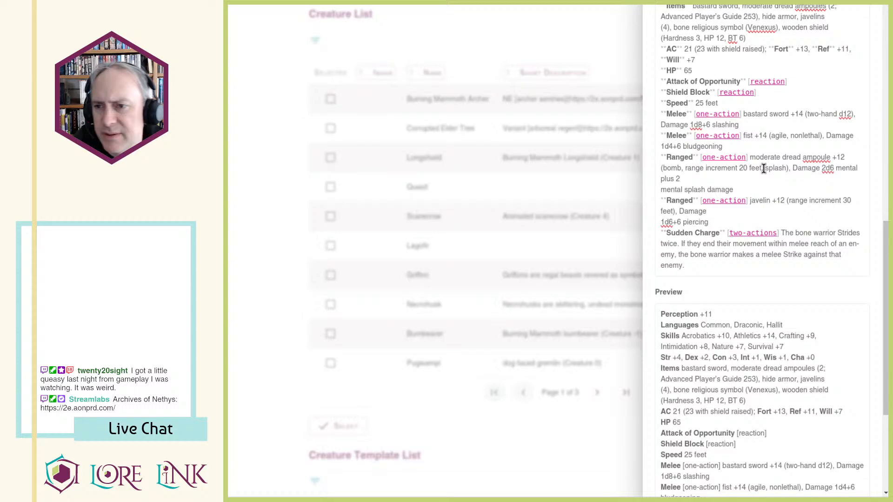
click(715, 179)
key(Delete)
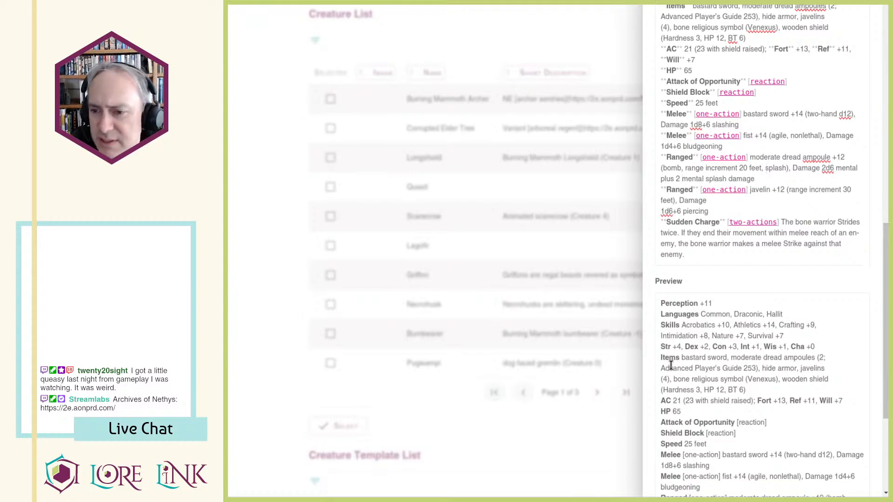
Step: Join the javelin's "1d6+6 piercing" onto its Damage line and save the new creature
scroll(754, 305, down, 4)
scroll(755, 306, up, 4)
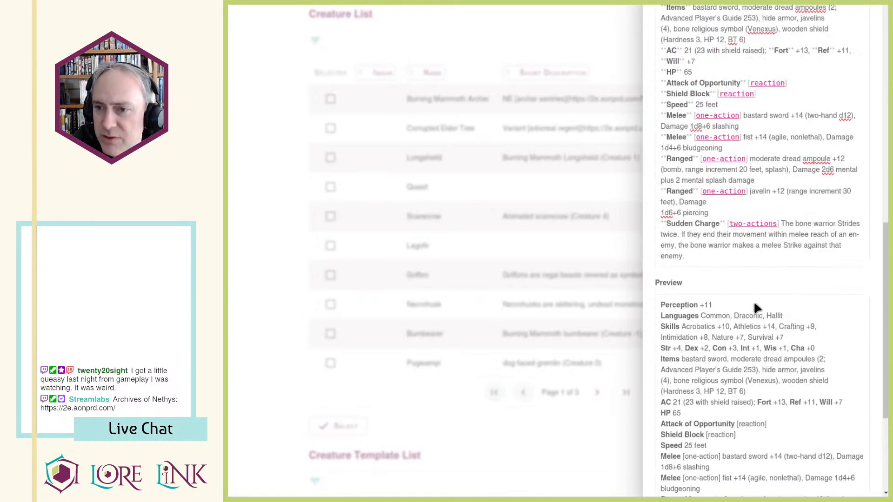
scroll(823, 295, up, 4)
scroll(797, 293, down, 8)
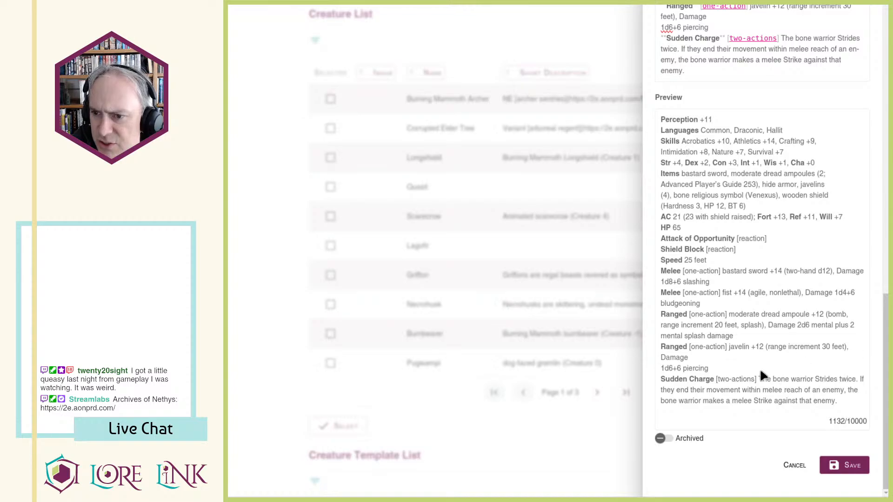
scroll(765, 347, up, 5)
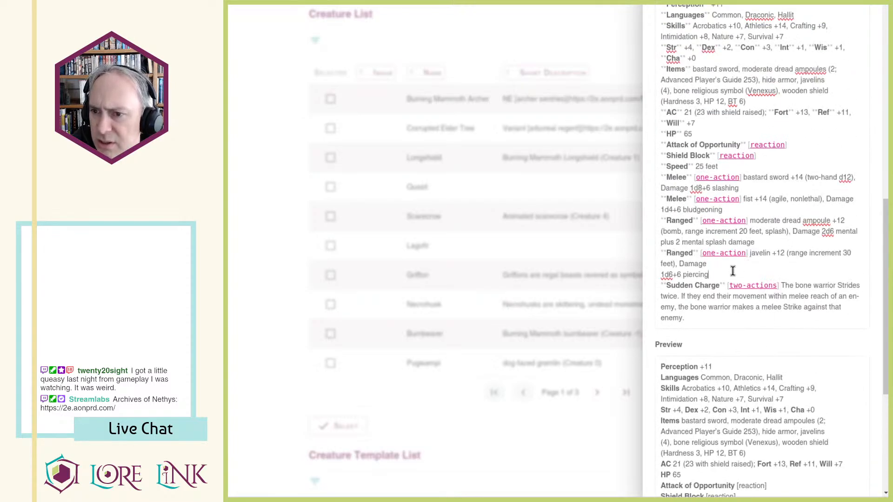
key(BackSpace)
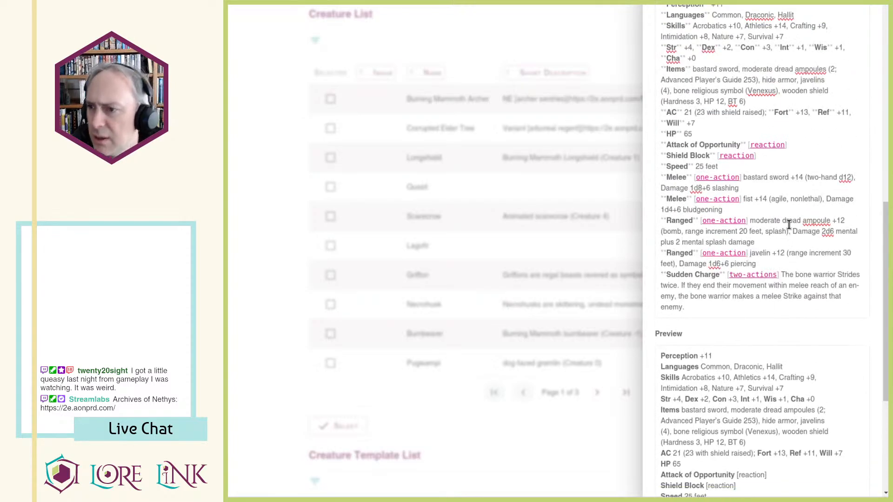
scroll(725, 329, down, 5)
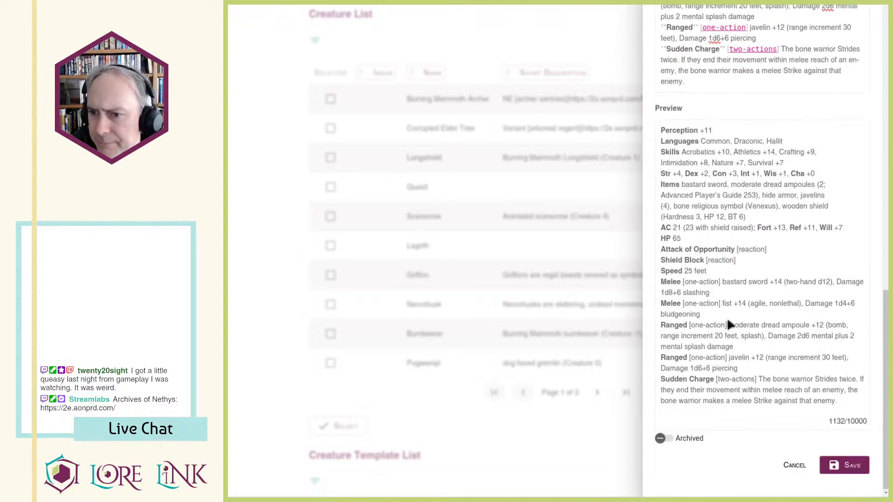
click(844, 464)
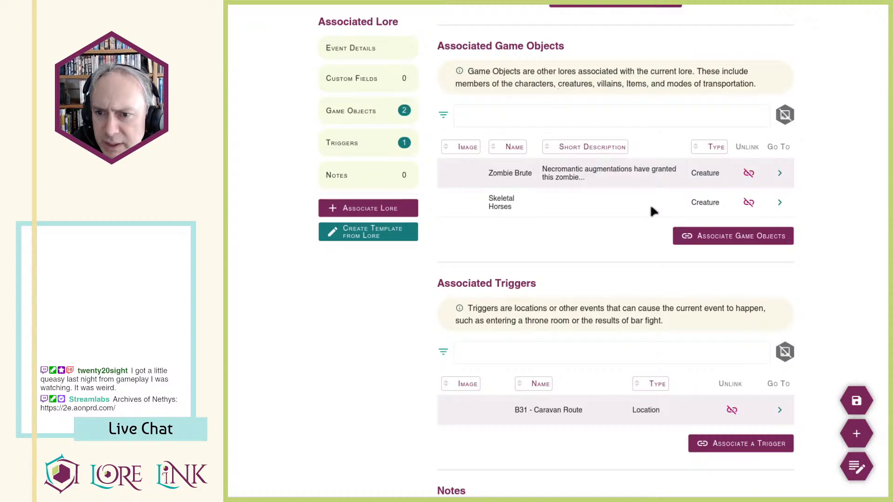
Step: Associate the existing Bone Warrior with the encounter as a game object
click(744, 237)
click(721, 176)
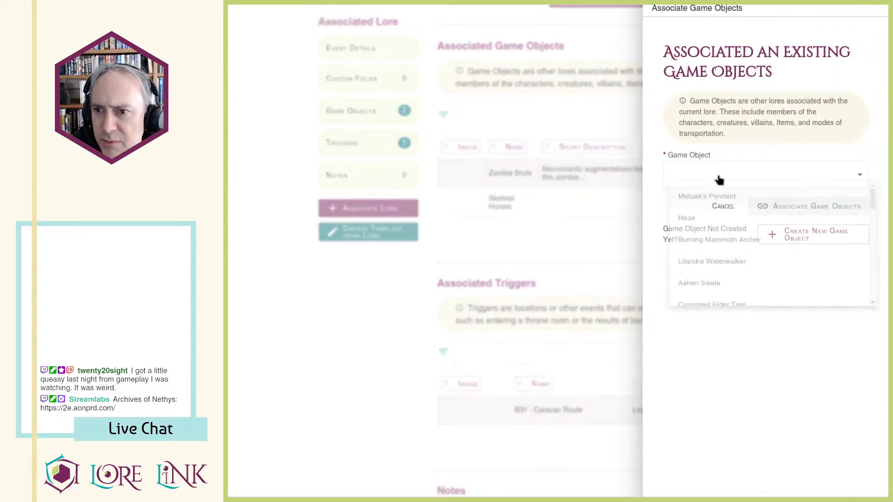
scroll(744, 217, down, 5)
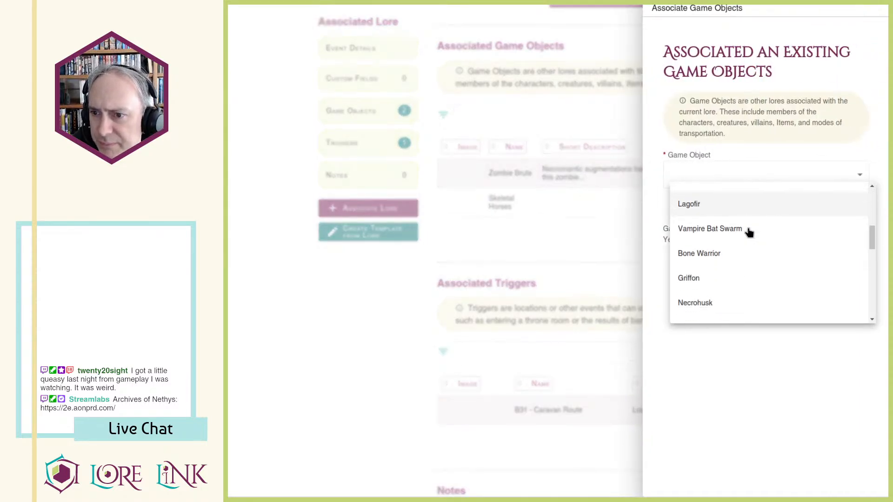
click(699, 223)
click(813, 205)
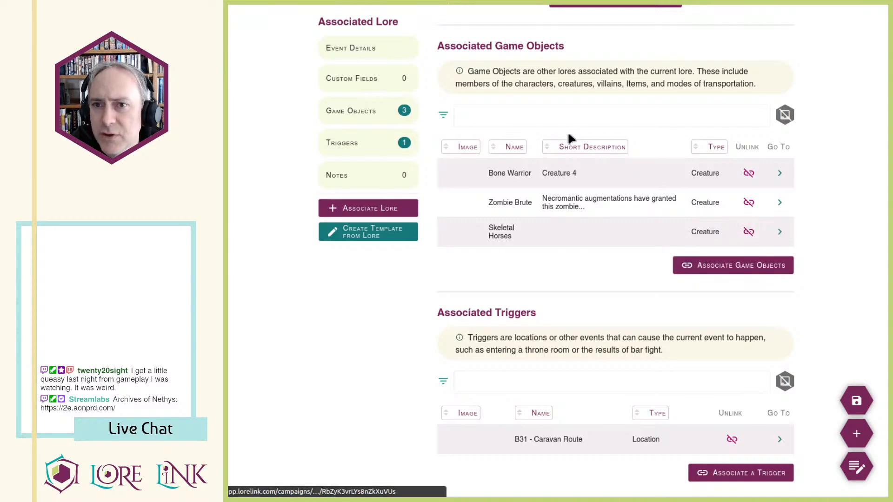
Step: Open the associated Skeletal Horses creature, and copy the introductory sentence from the Skeletal Horse page on Archives of Nethys
click(779, 231)
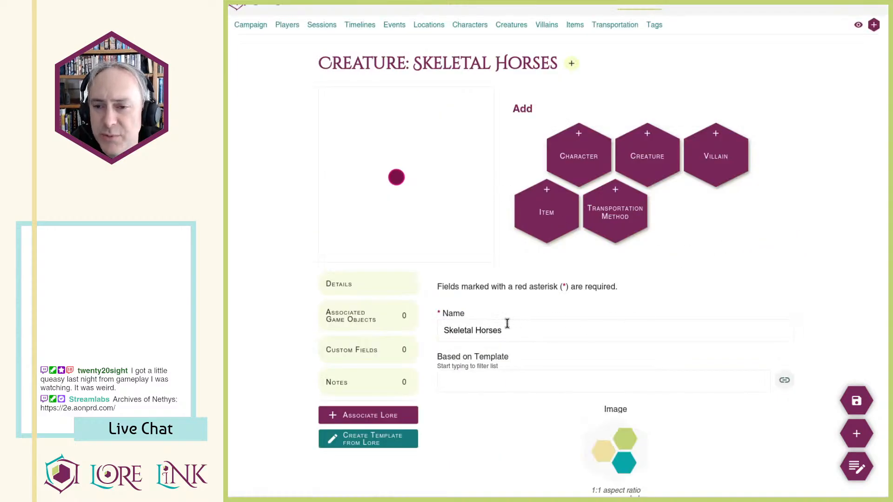
scroll(507, 324, down, 5)
click(700, 1)
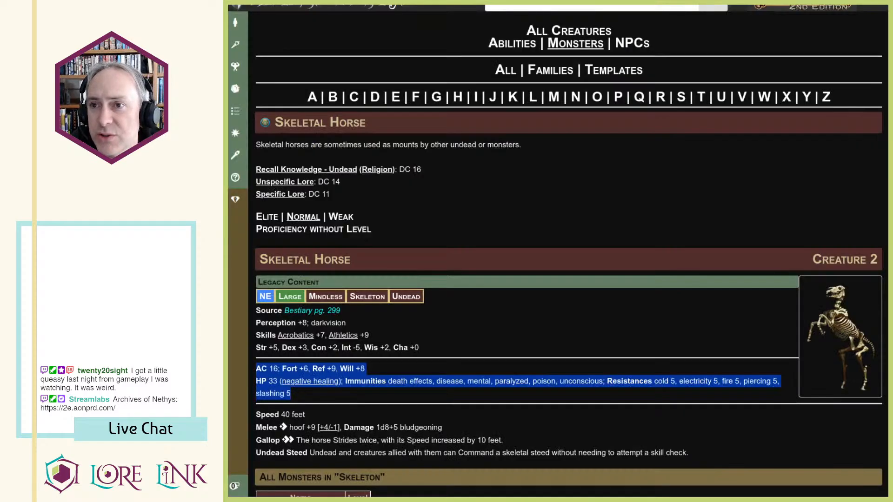
drag(256, 144, 542, 159)
key(ctrl+c)
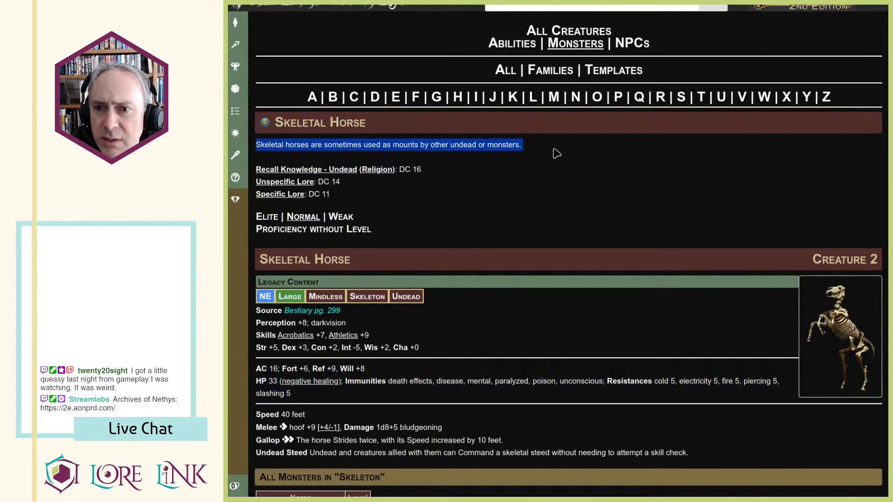
Step: Paste "Skeletal horses are sometimes used as mounts by other undead or monsters." as the Skeletal Horses' short description and save the creature
key(alt+Tab)
click(519, 224)
key(ctrl+v)
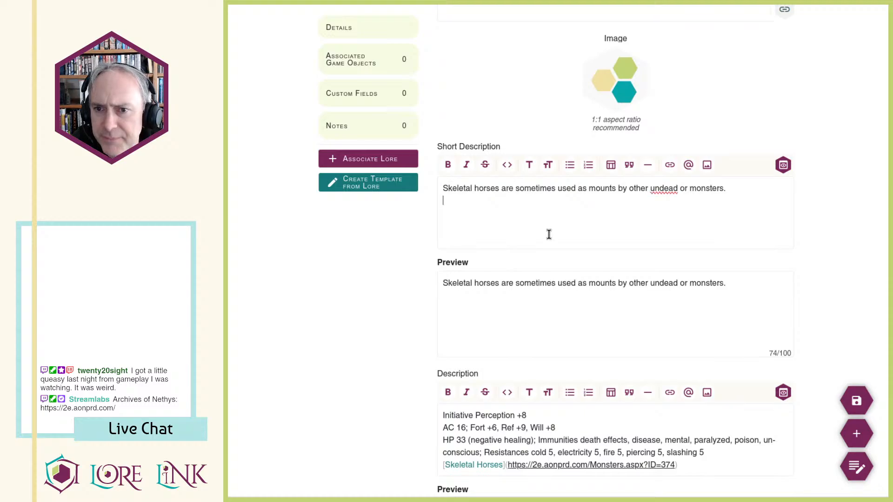
click(856, 401)
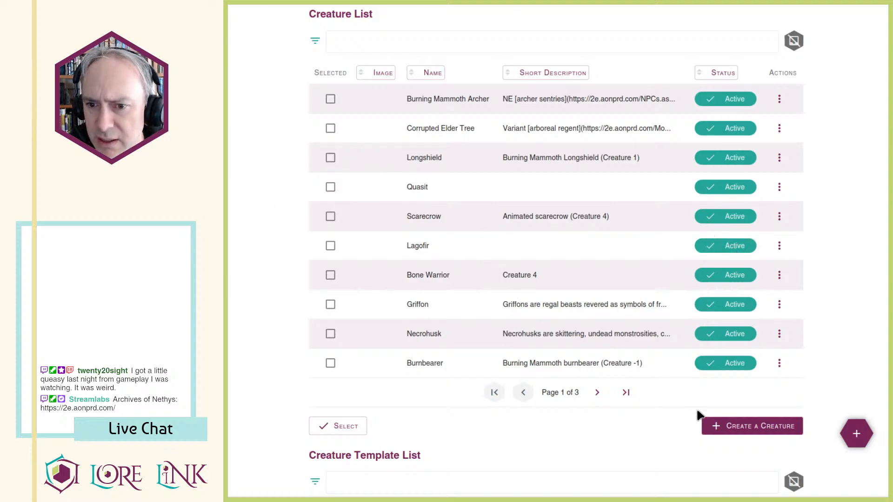
Step: Start creating a creature named Necromancer from the campaign's creature list
click(727, 426)
click(673, 70)
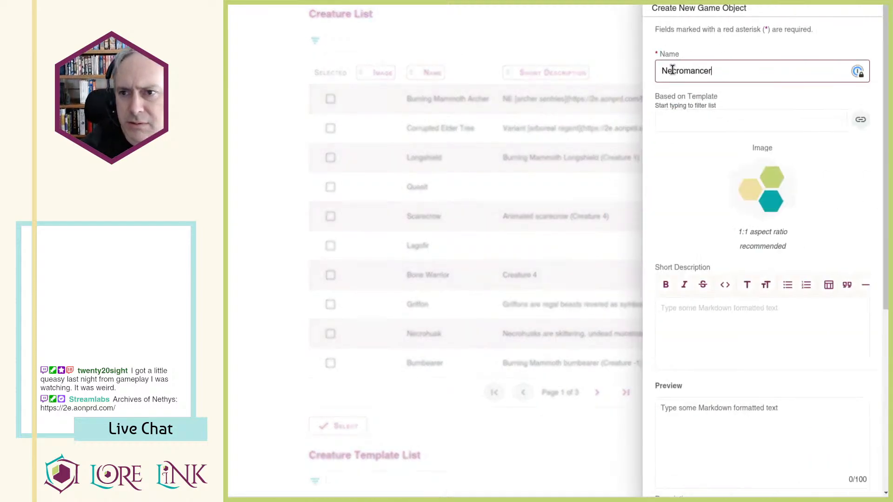
text(Necromancer)
click(862, 221)
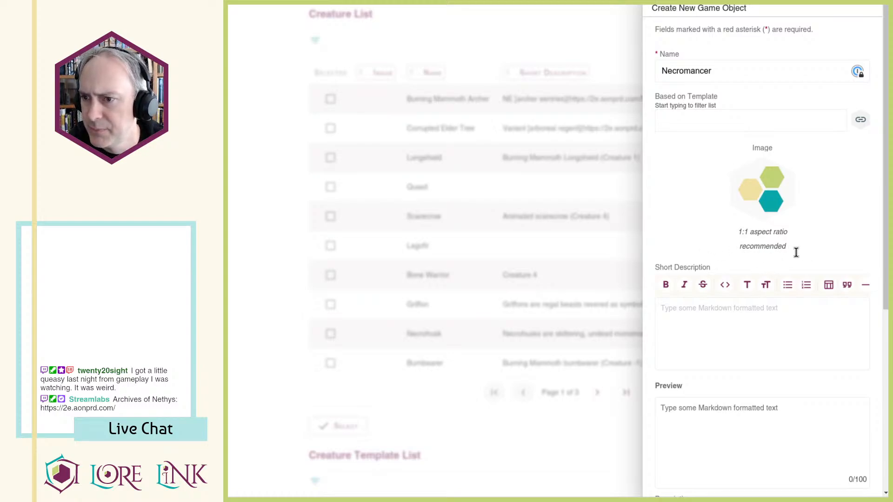
Step: Enter "Initiative Perception +10" and an empty Markdown link labelled Necromancer in the new creature's description
scroll(728, 281, down, 4)
click(669, 377)
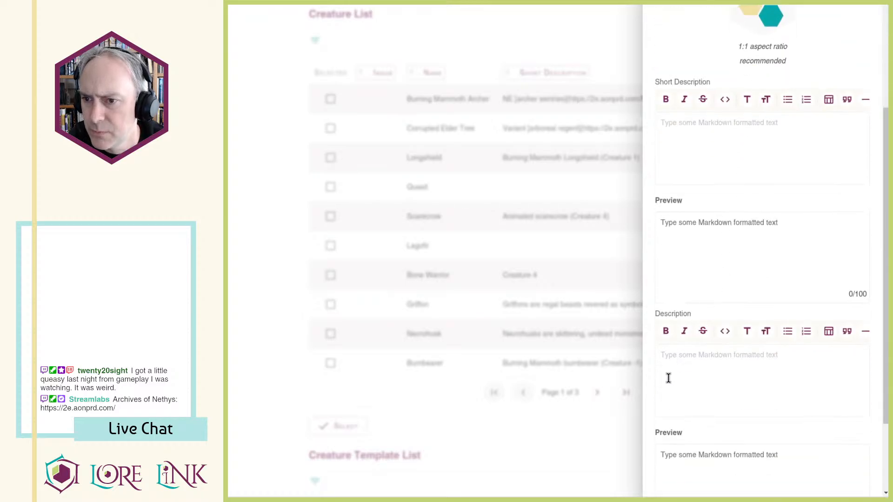
text(Initiative Perception +10)
scroll(722, 279, down, 2)
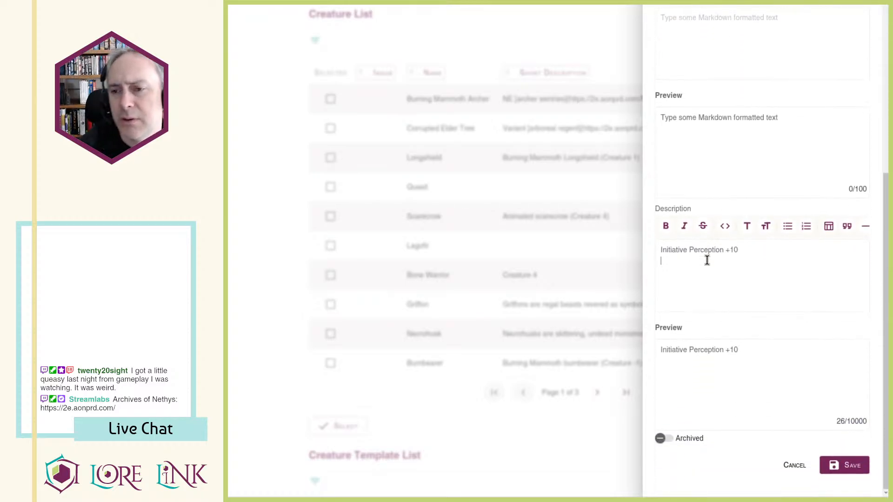
text([Necromancer)
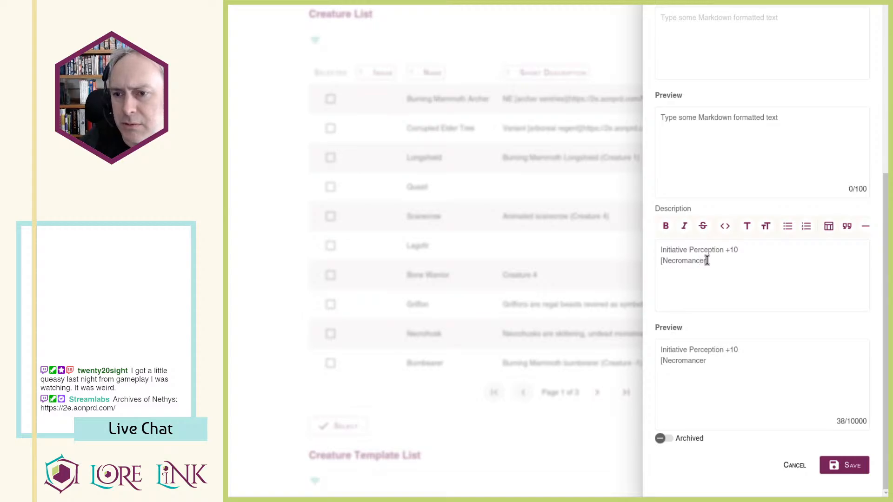
text(]())
Step: Search Archives of Nethys for the necromancer and open the level 5 Necromancer's page
key(ctrl+Tab)
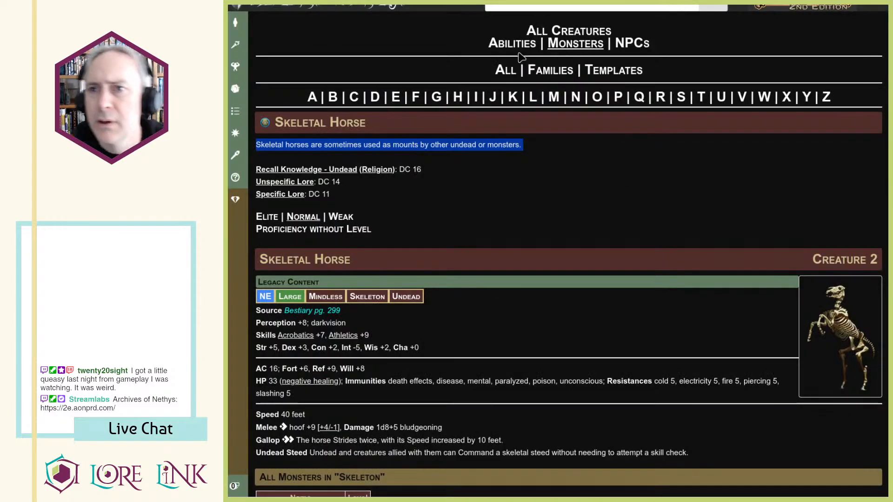
click(521, 5)
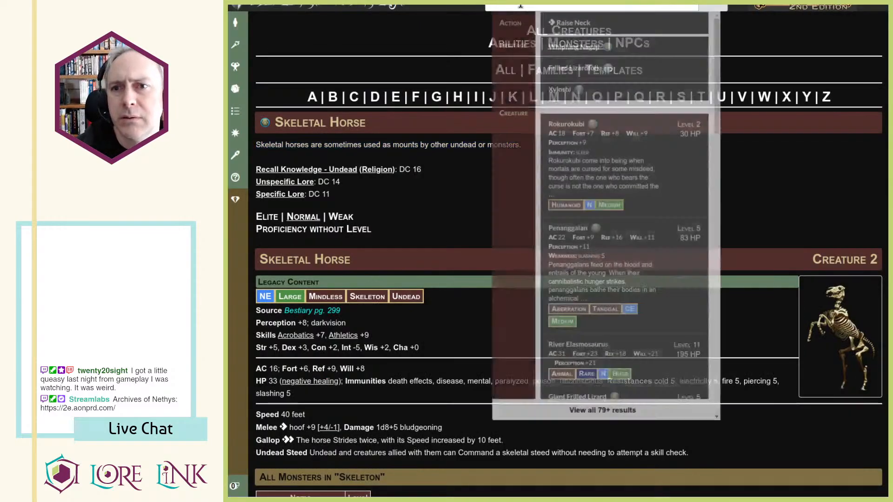
text(romancer)
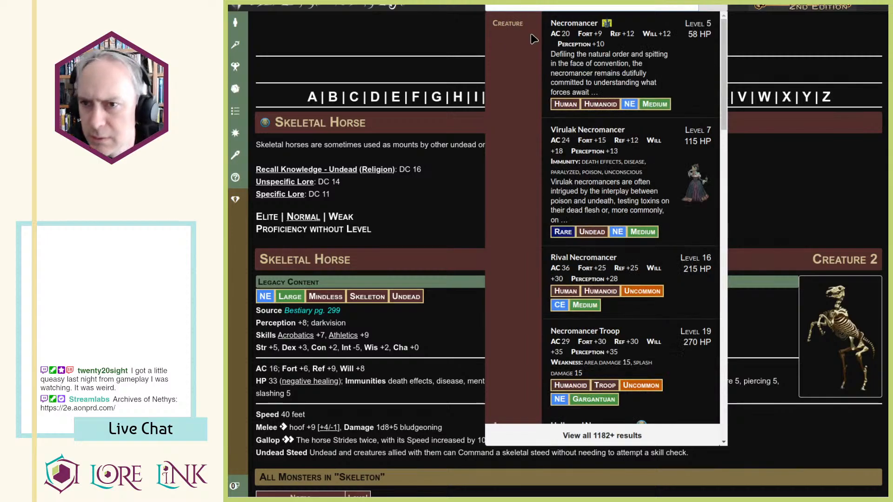
click(566, 62)
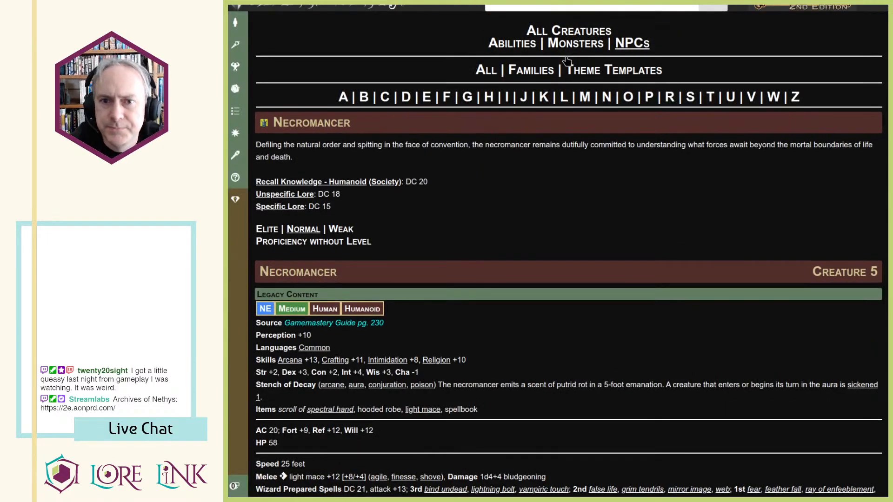
scroll(442, 247, down, 1)
scroll(465, 186, down, 3)
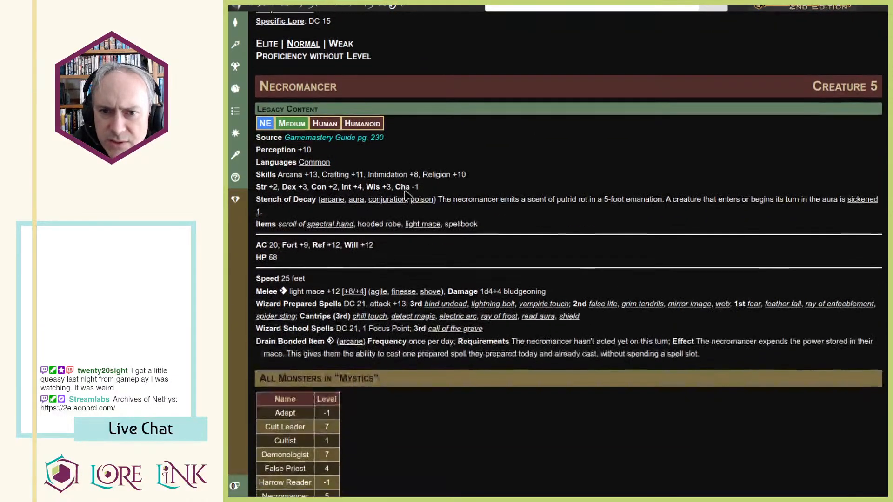
scroll(406, 196, up, 4)
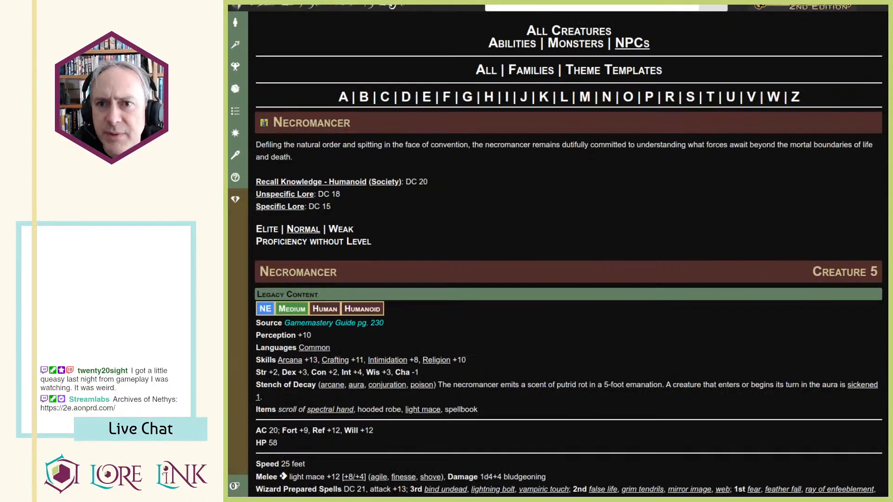
key(ctrl+Tab)
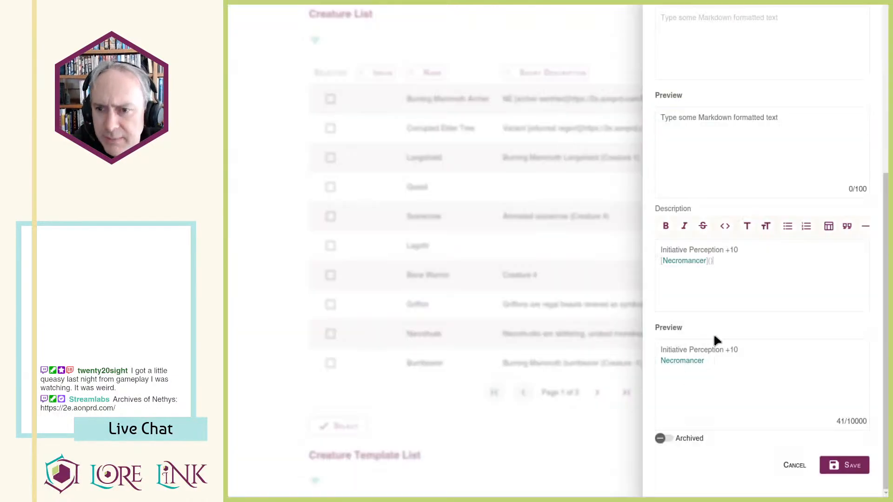
click(709, 263)
text(https://2e.aonprd.com/NPCs.aspx?ID=938)
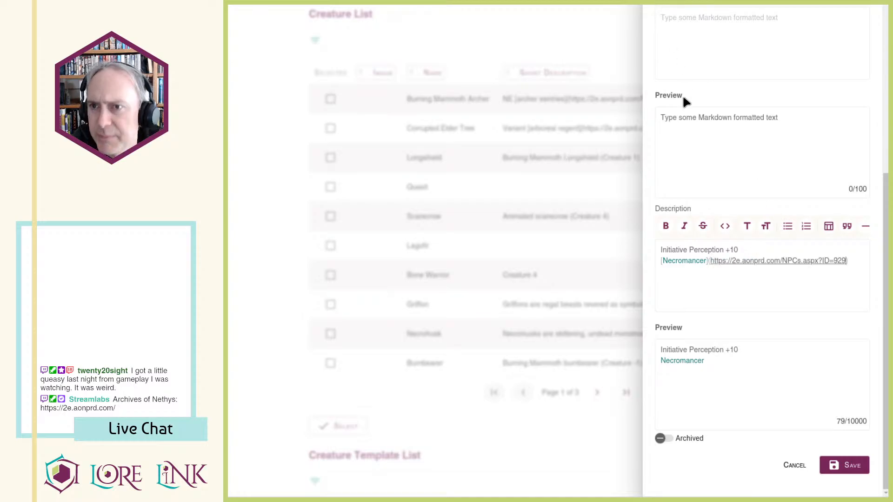
Step: Check the encounter's associated game objects and the campaign's Villains list for an existing necromancer entry
key(ctrl+shift+Tab)
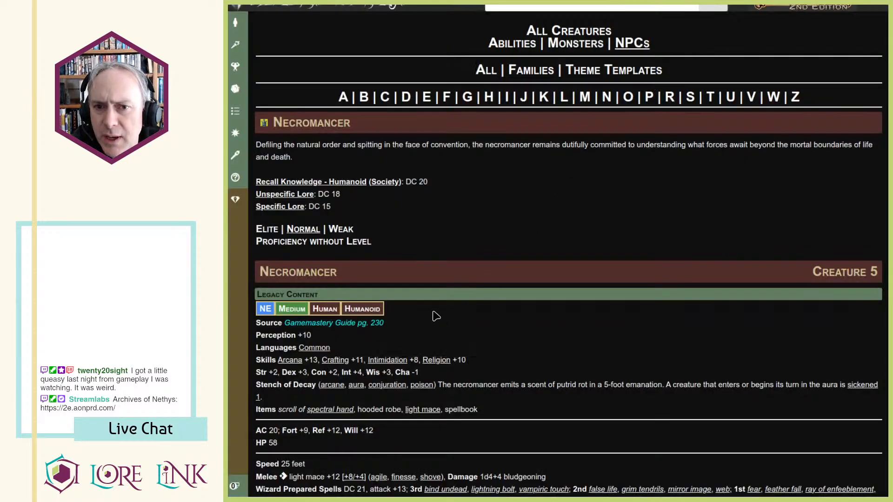
key(ctrl+Tab)
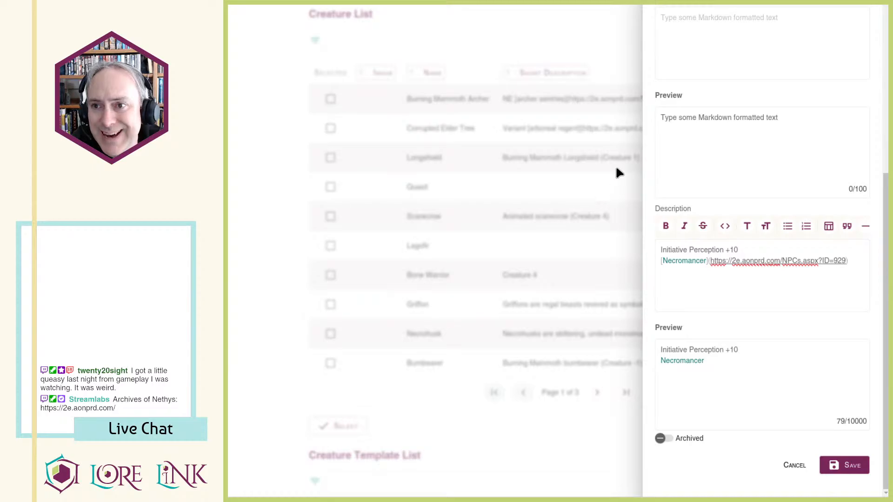
key(ctrl+Tab)
scroll(577, 9, up, 4)
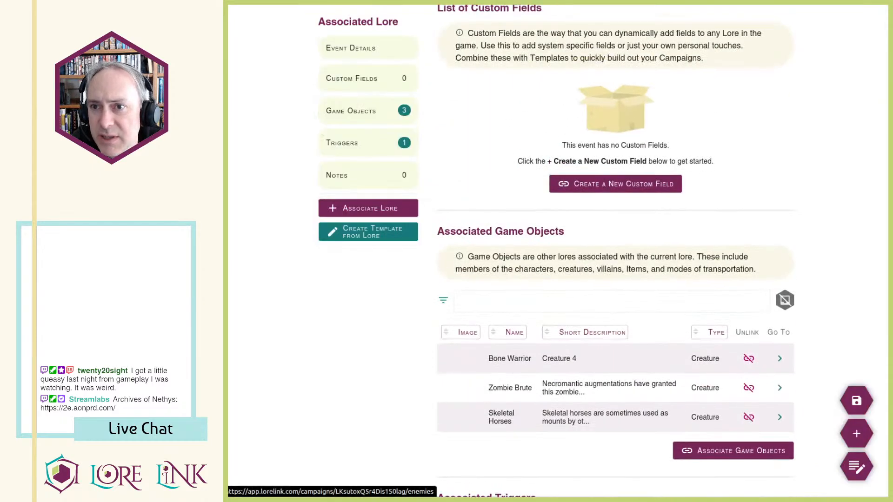
key(ctrl+Tab)
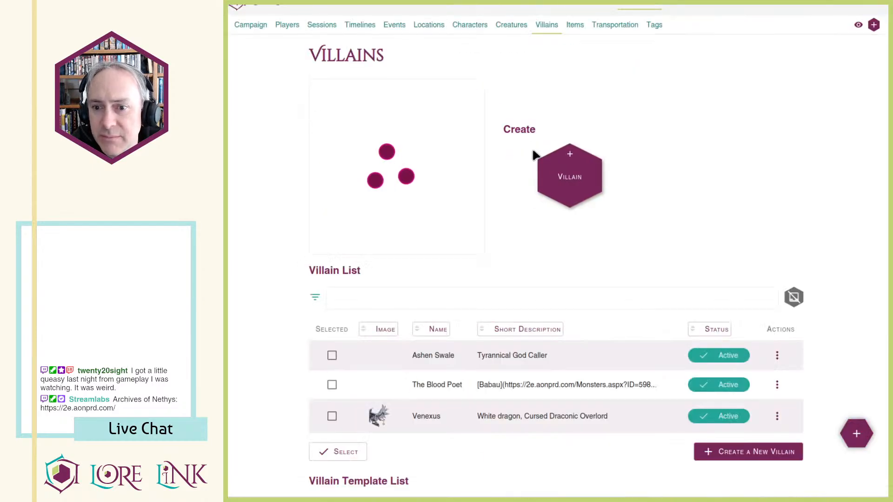
key(ctrl+shift+Tab)
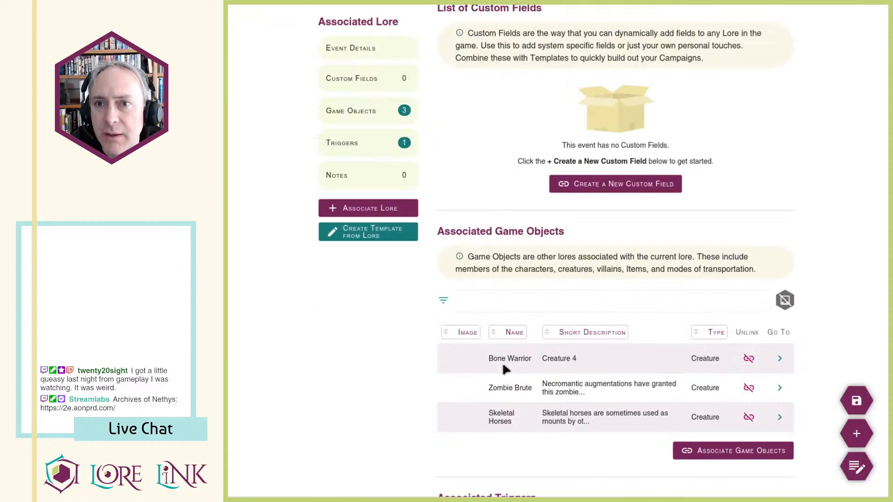
key(ctrl+shift+Tab)
key(ctrl+Tab)
Step: Copy the AC, saves and HP lines from the Necromancer page into the description, between the initiative line and the link
key(ctrl+Tab)
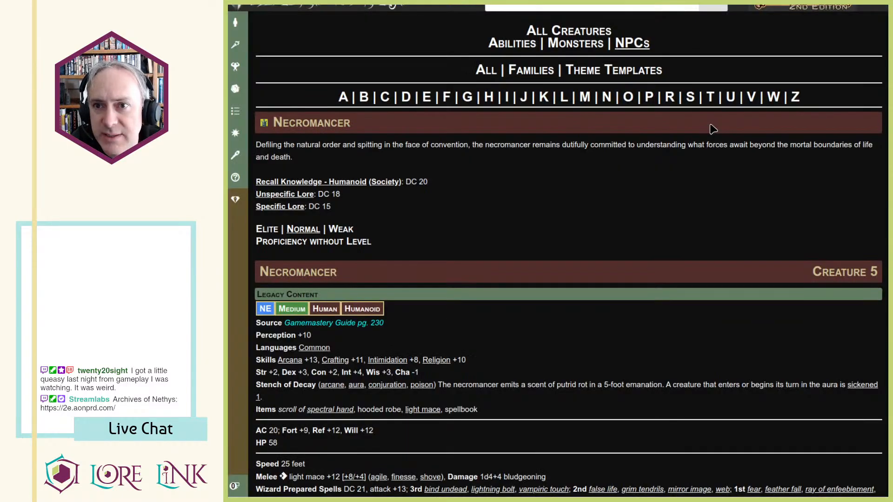
scroll(618, 209, down, 5)
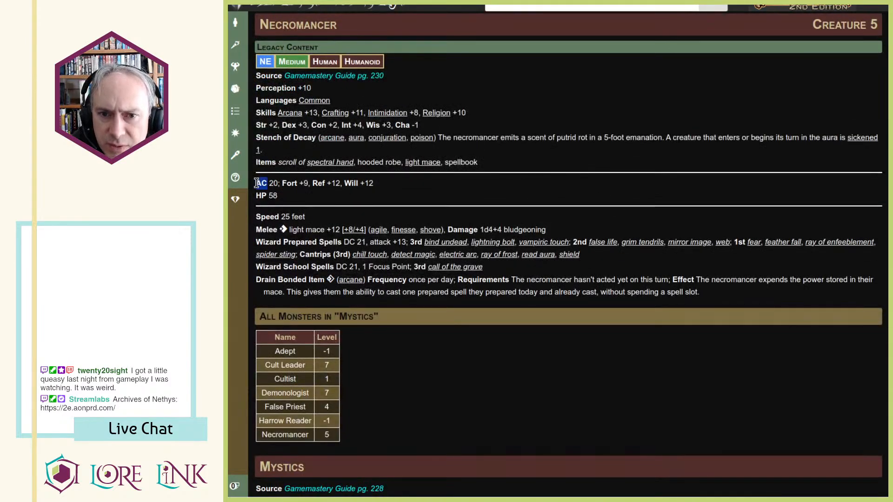
drag(257, 183, 294, 196)
key(ctrl+c)
key(ctrl+shift+Tab)
key(ctrl+shift+Tab)
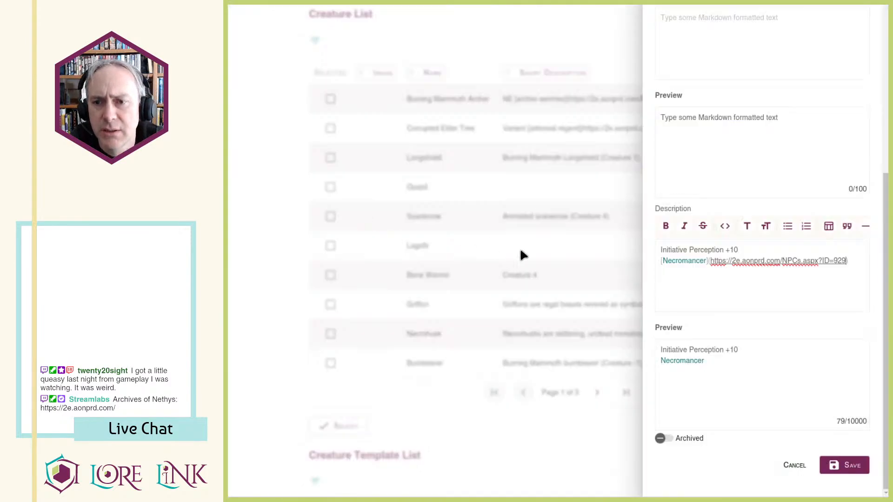
click(774, 249)
key(Return)
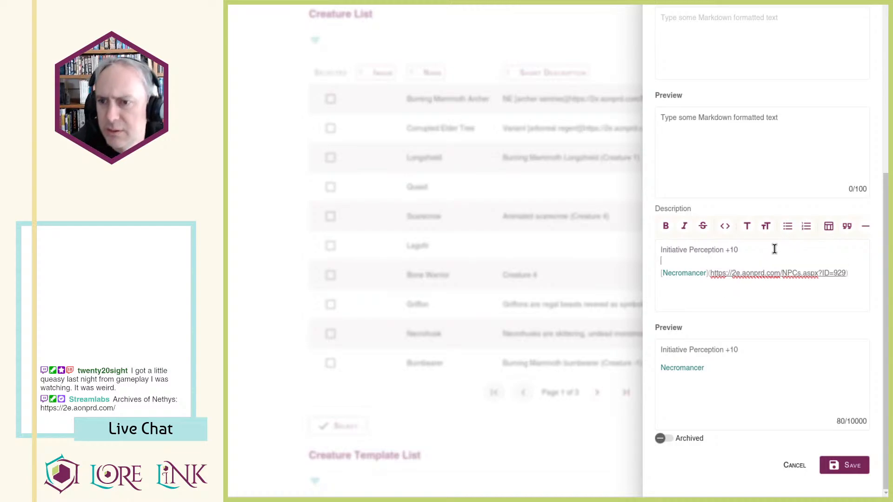
key(ctrl+v)
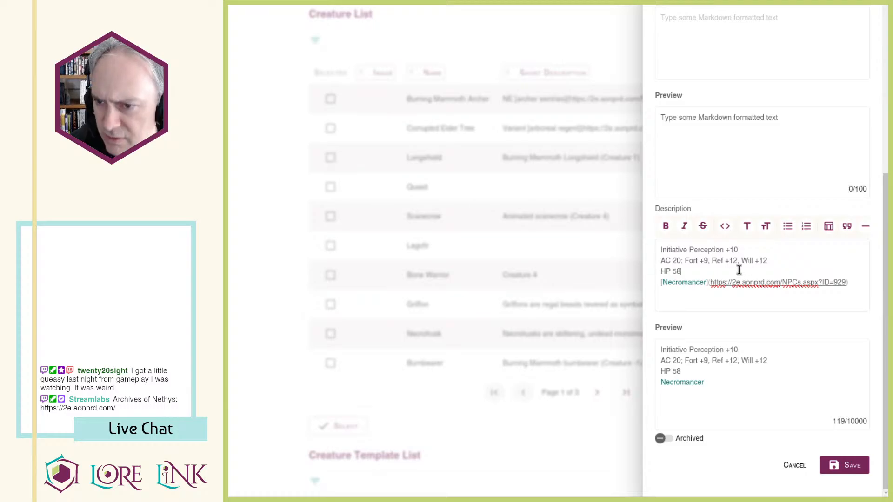
key(ctrl+Tab)
key(ctrl+Tab)
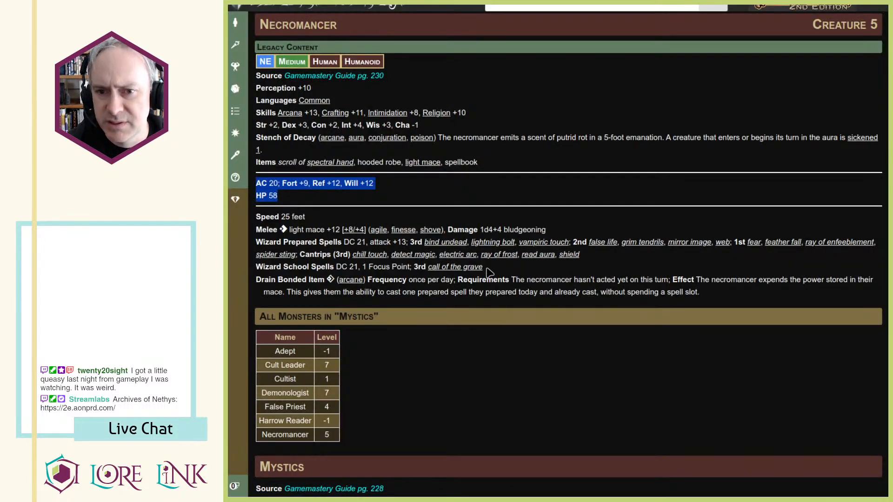
scroll(395, 254, down, 5)
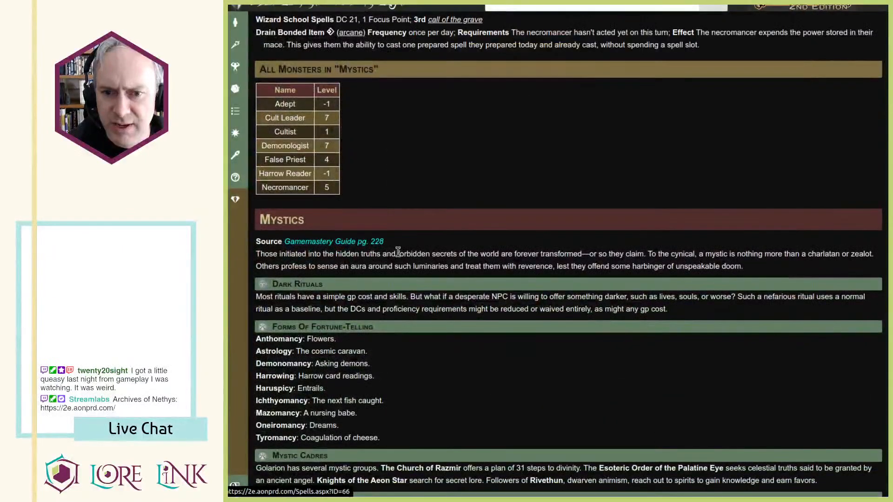
key(ctrl+shift+Tab)
key(ctrl+shift+Tab)
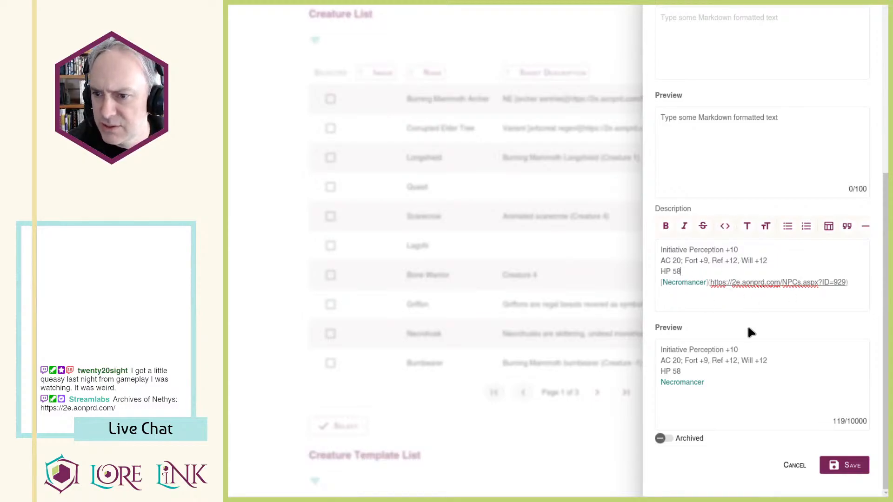
Step: Copy the introductory sentence from the Archives of Nethys Necromancer page into the new creature's short description
scroll(754, 326, up, 6)
key(ctrl+Tab)
key(ctrl+Tab)
scroll(319, 178, up, 10)
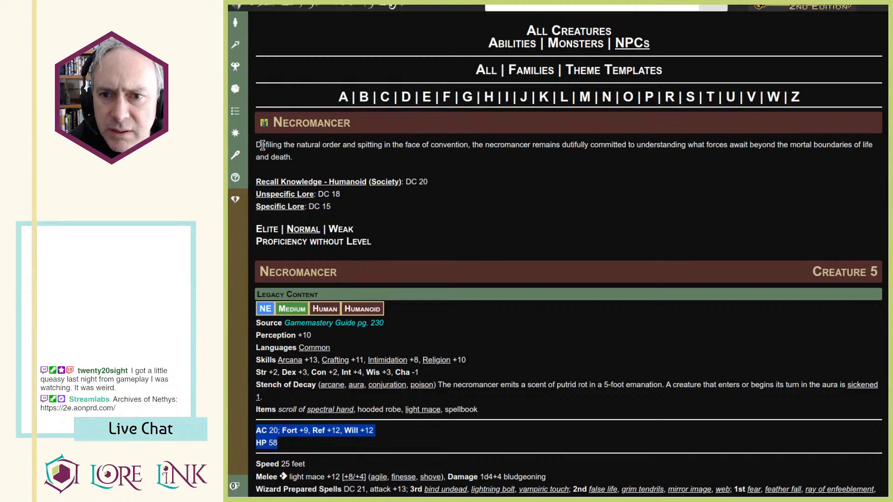
drag(257, 143, 299, 160)
key(ctrl+c)
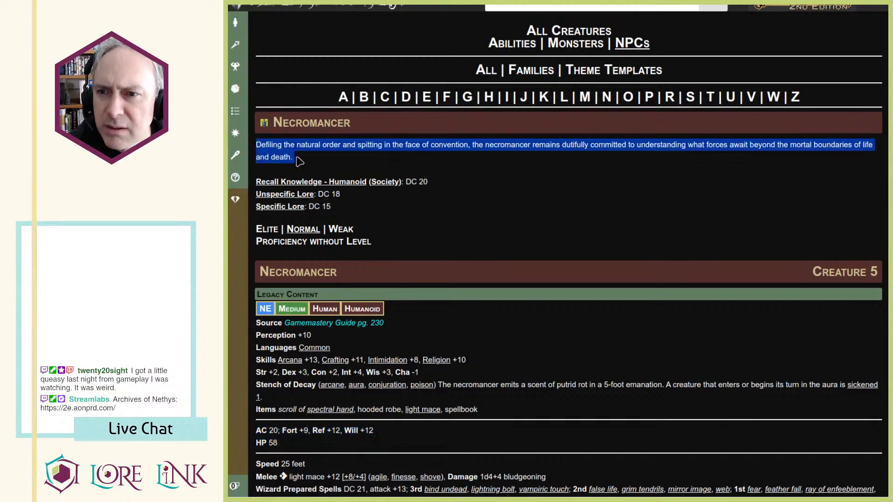
key(ctrl+Tab)
scroll(709, 167, down, 3)
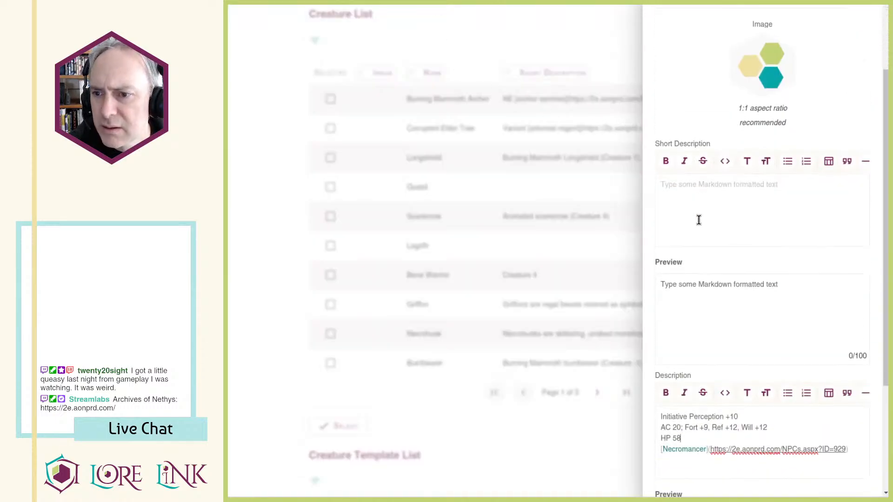
click(708, 196)
key(ctrl+v)
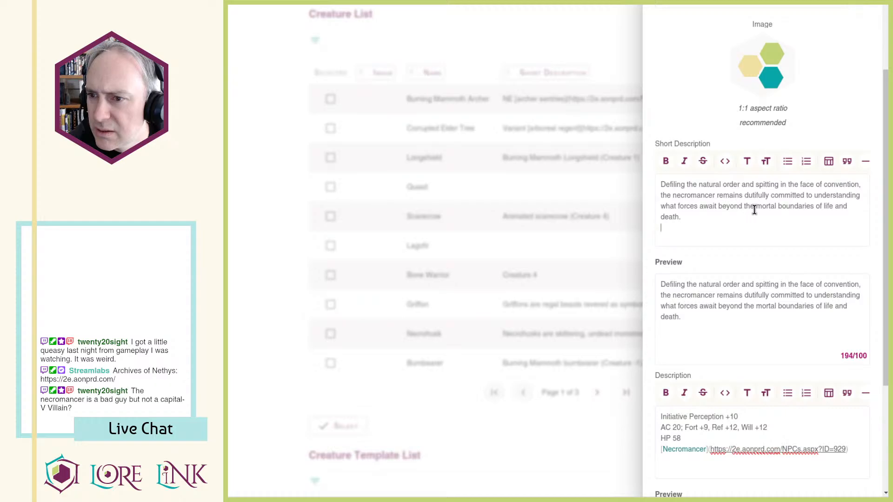
Step: Shorten the Necromancer's short description to "Defiling the natural order and the mortal boundaries of life and death."
key(ctrl+a)
click(743, 176)
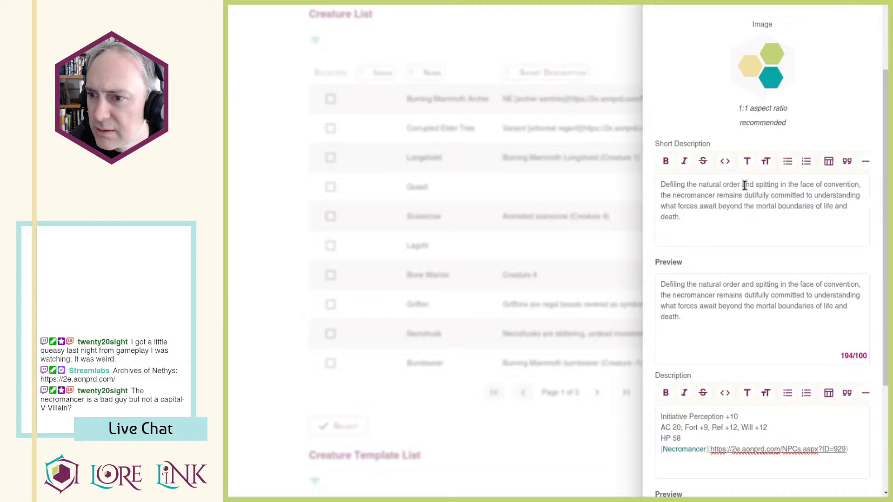
double_click(745, 185)
drag(755, 185, 737, 209)
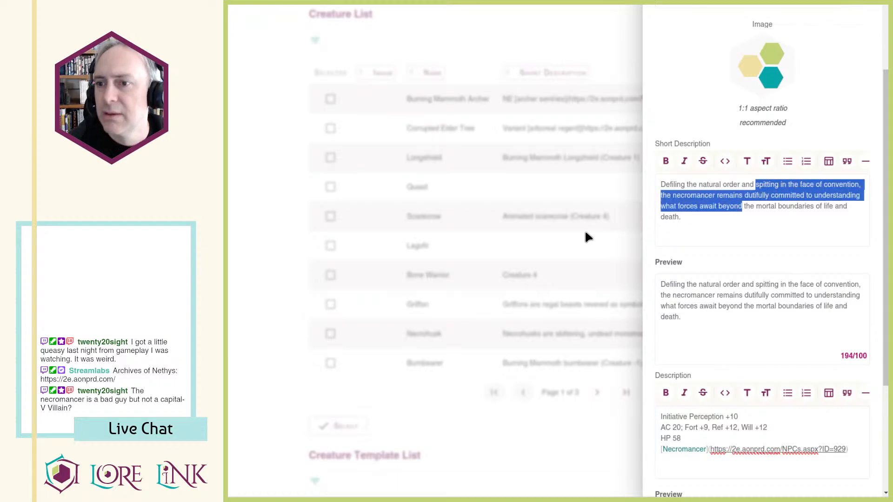
key(BackSpace)
key(BackSpace)
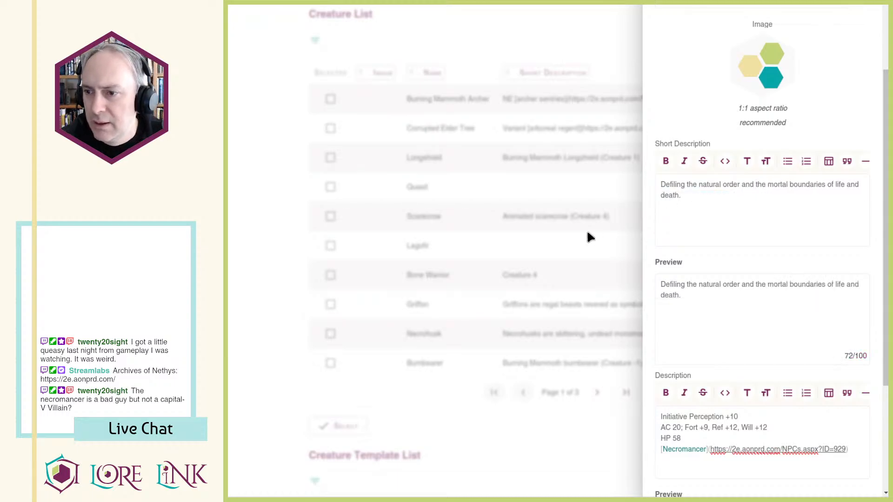
Step: Save the Necromancer creature and associate it with the Caravan Route Encounter as a game object
scroll(651, 233, down, 4)
click(848, 470)
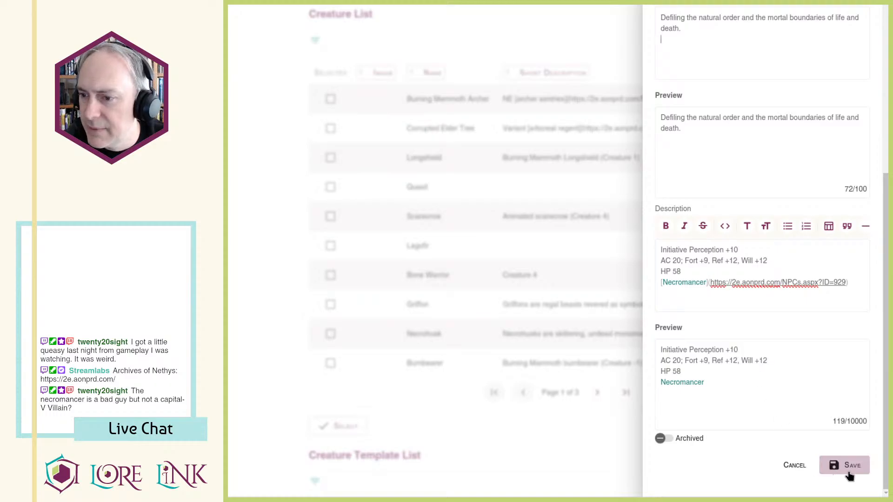
key(ctrl+Tab)
scroll(612, 231, down, 4)
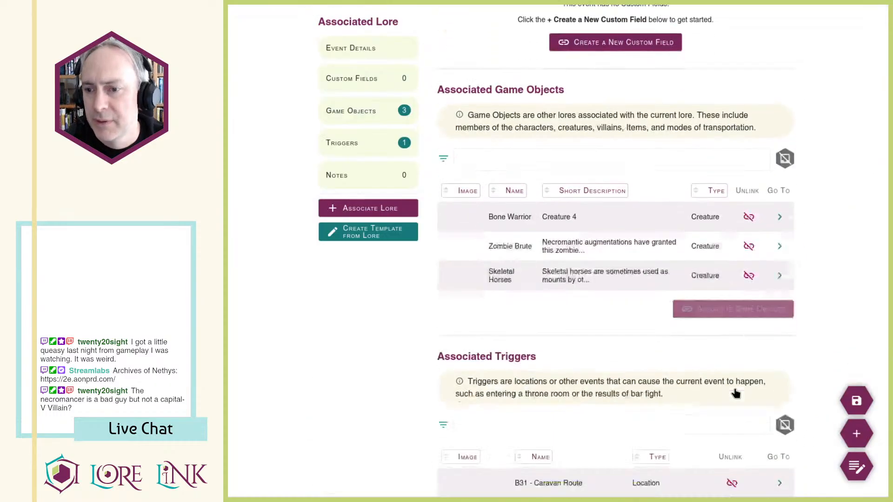
click(719, 264)
click(721, 173)
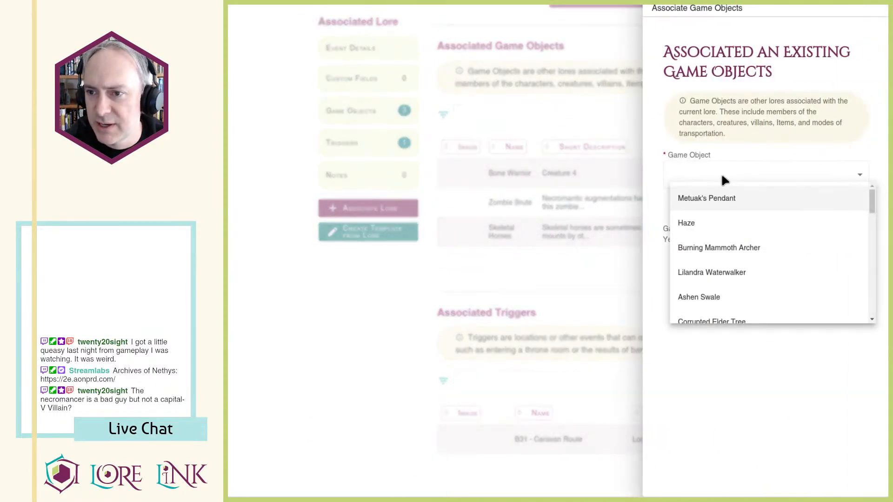
scroll(723, 181, down, 3)
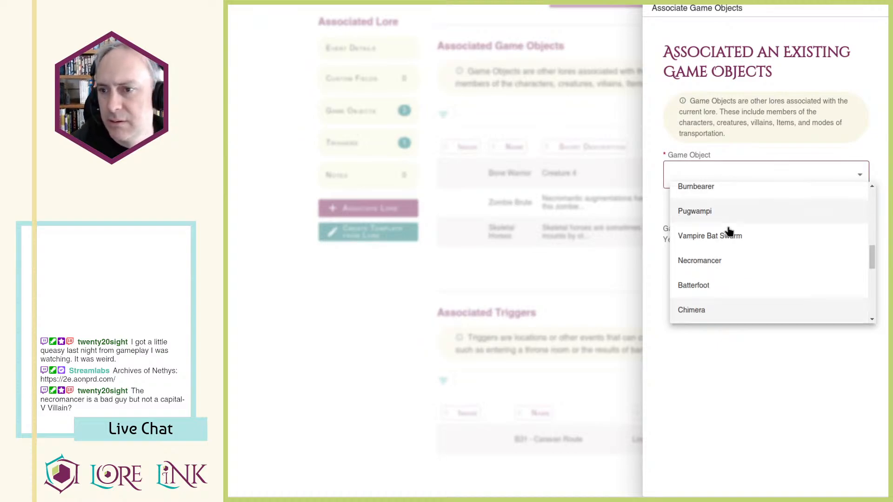
scroll(734, 241, down, 3)
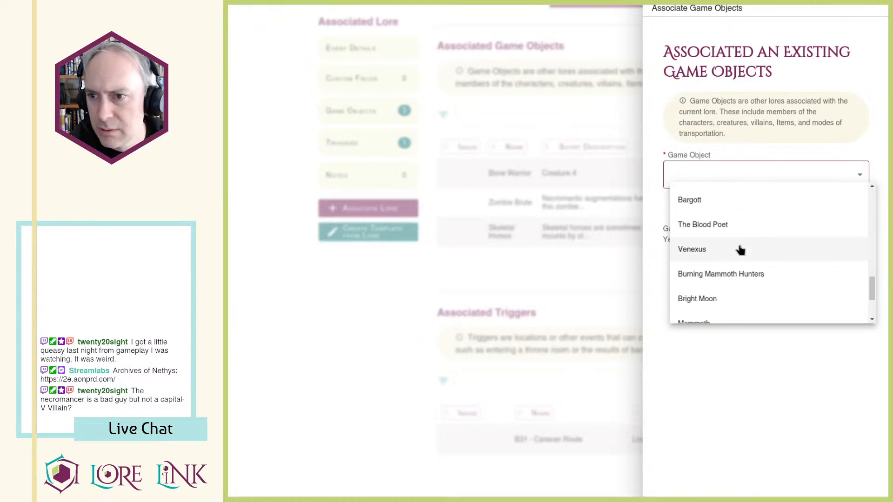
scroll(740, 250, up, 3)
click(696, 294)
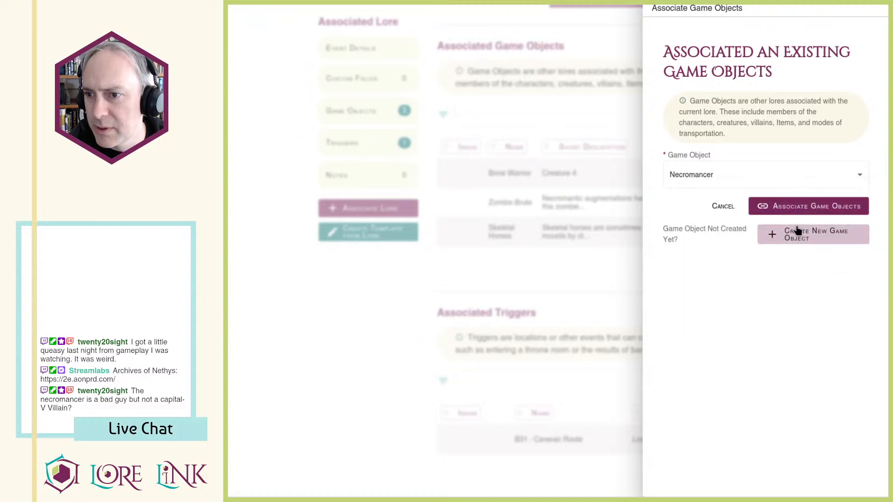
click(783, 206)
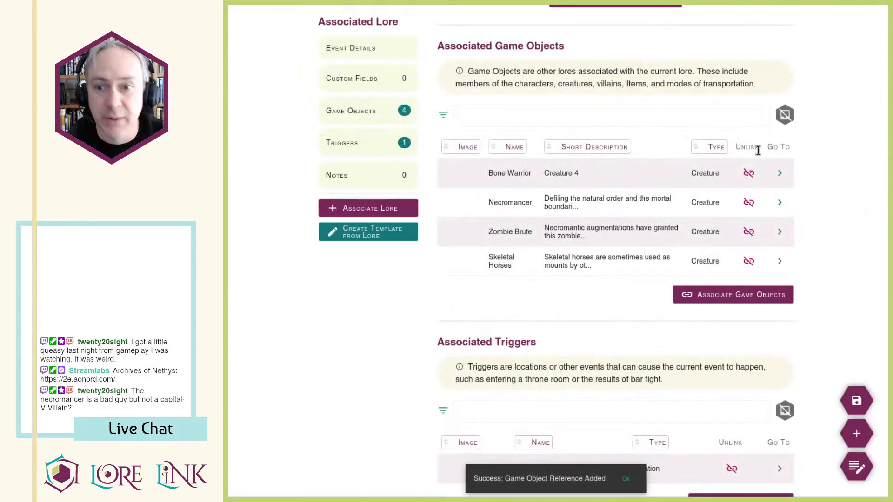
Step: Compare the creature list in the encounter's description with its associated game objects
scroll(566, 282, up, 10)
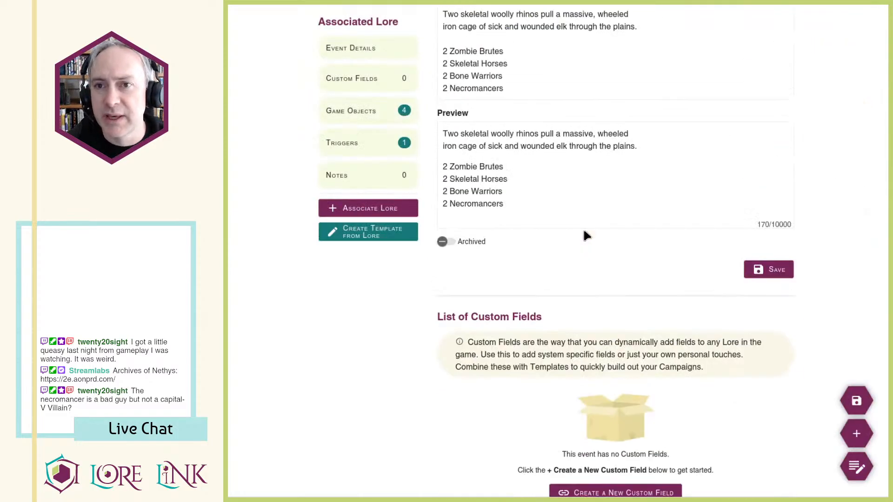
scroll(612, 393, down, 10)
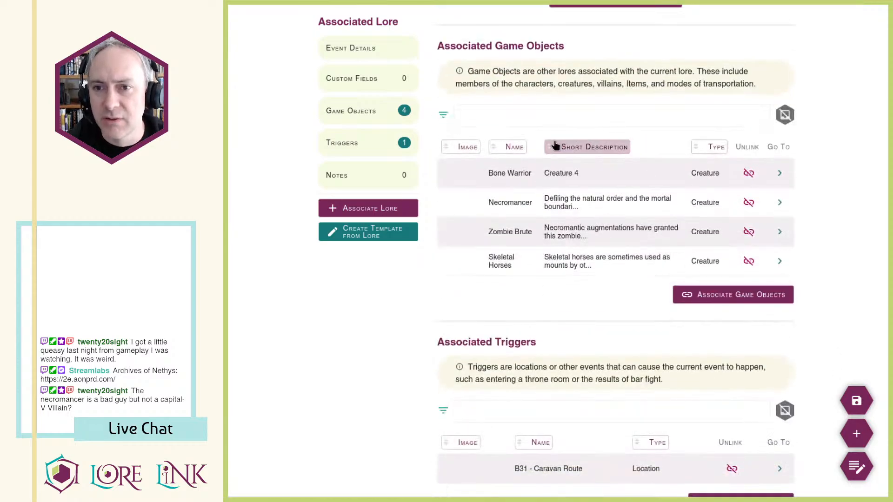
scroll(535, 300, up, 12)
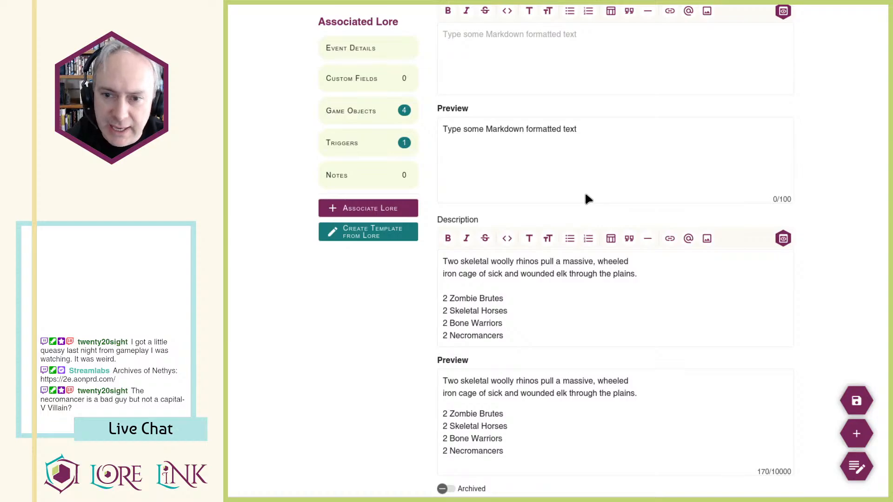
drag(454, 298, 560, 343)
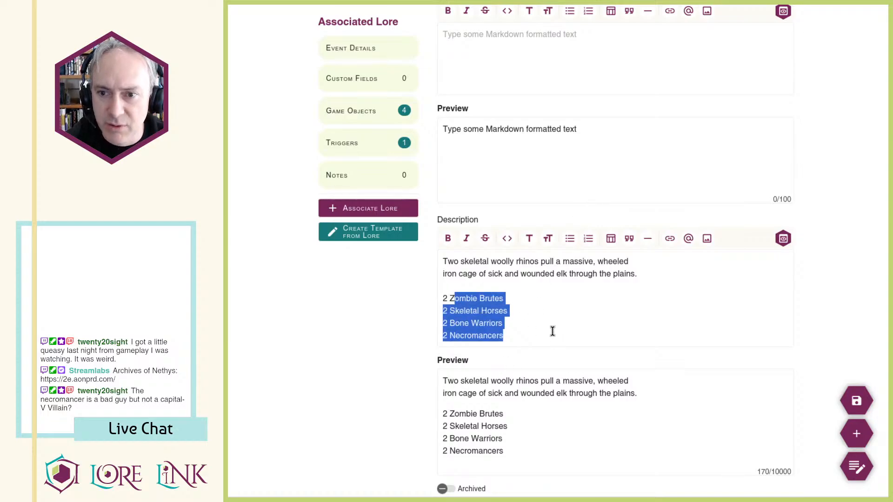
click(553, 331)
drag(475, 291, 540, 336)
click(540, 336)
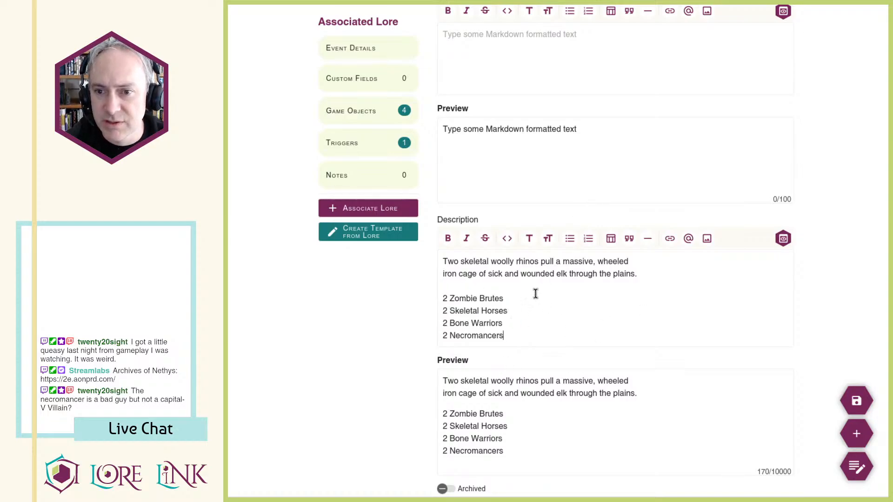
drag(687, 284, 265, 216)
click(668, 298)
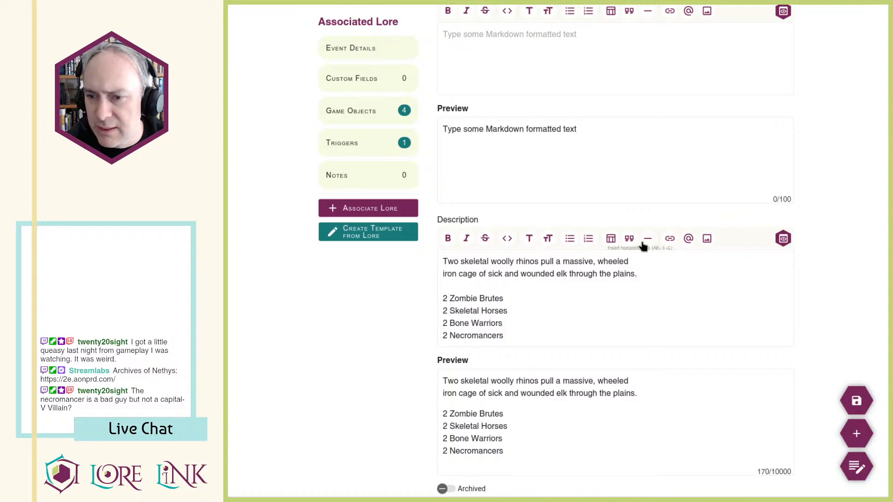
Step: Open the B31 - Caravan Route location from the encounter's triggers and review its description, associated lore and where it is used
scroll(643, 244, down, 15)
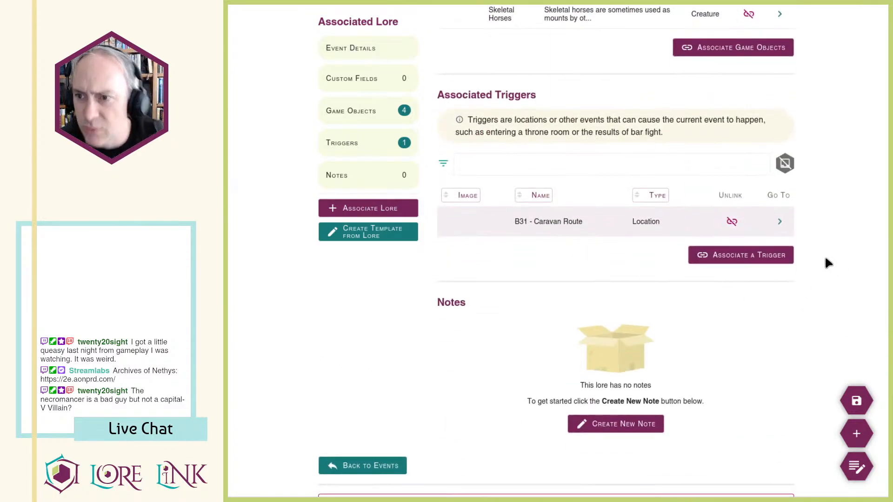
click(767, 222)
scroll(641, 312, down, 15)
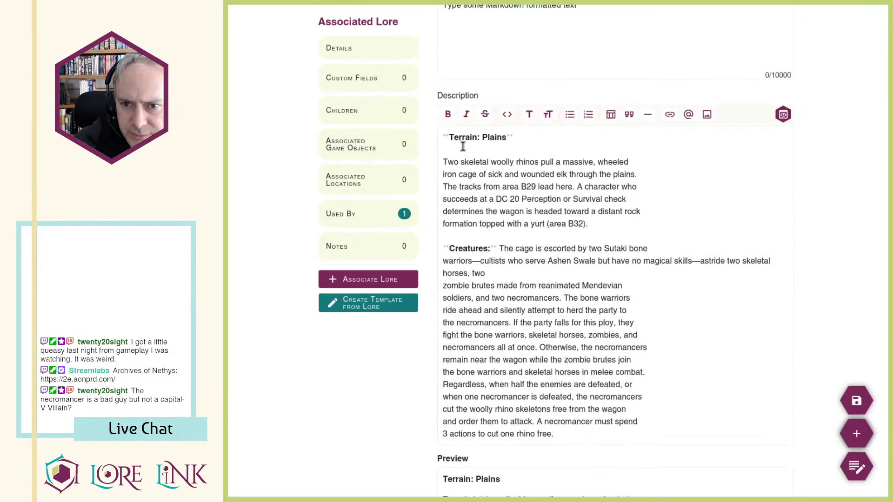
drag(478, 150, 530, 231)
click(526, 259)
scroll(549, 335, down, 10)
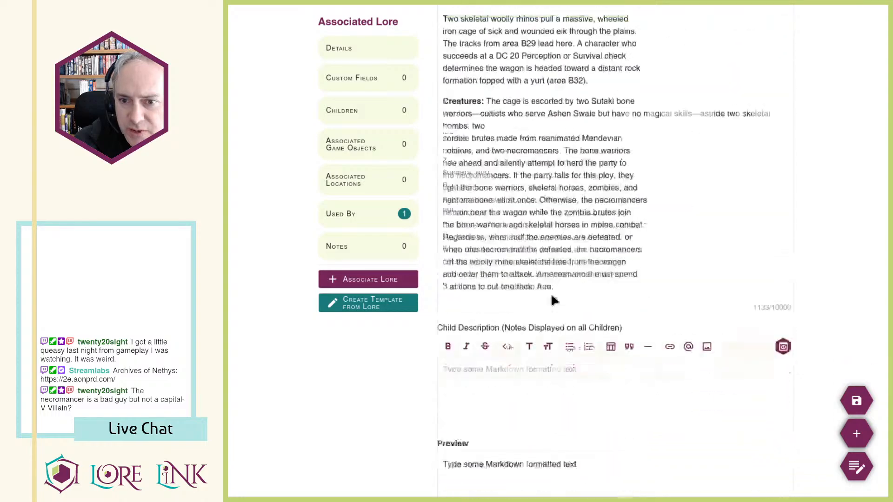
scroll(554, 300, down, 5)
scroll(679, 294, down, 4)
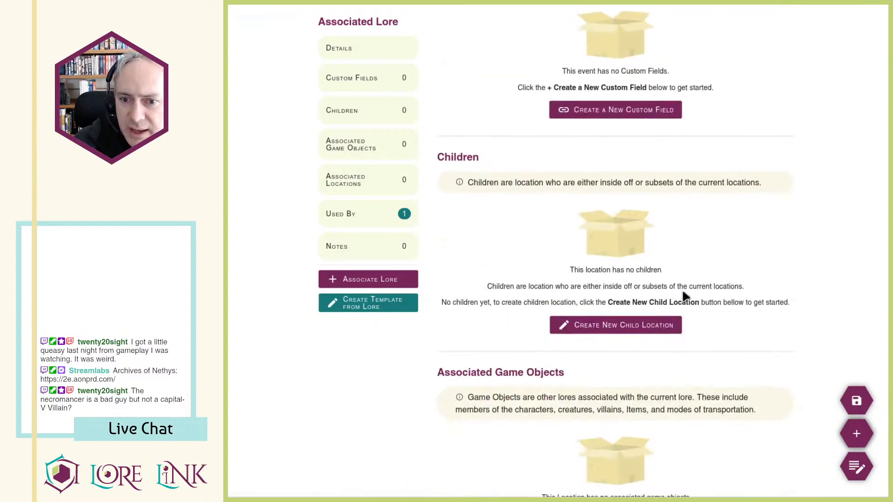
scroll(682, 294, up, 9)
scroll(609, 238, down, 15)
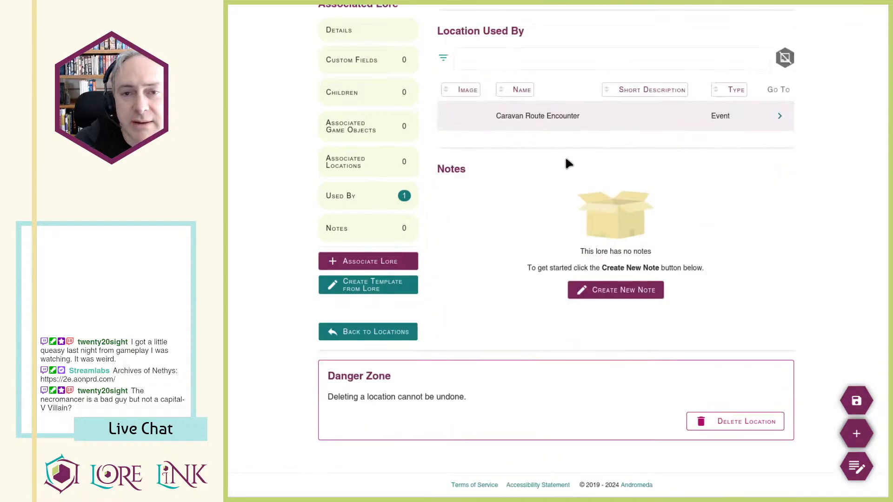
Step: Look over the campaign's session list and check the Session 20 entry, "Planning to take on the tower"
click(332, 6)
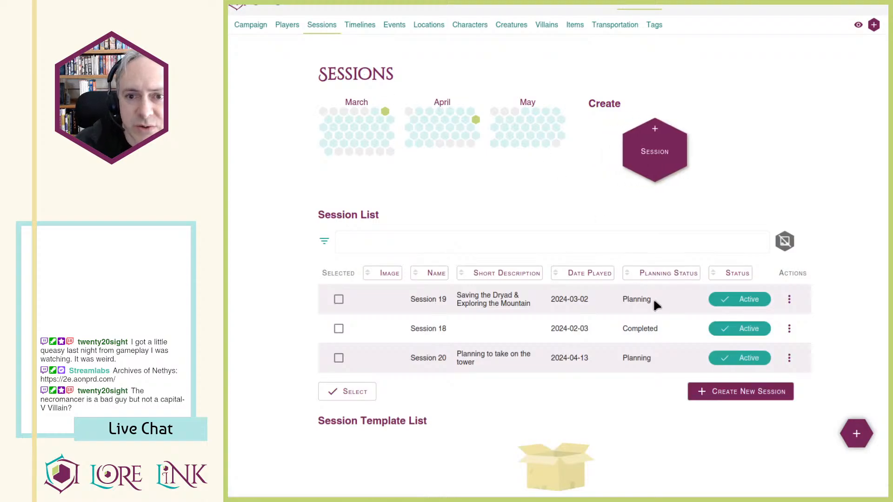
scroll(653, 297, down, 3)
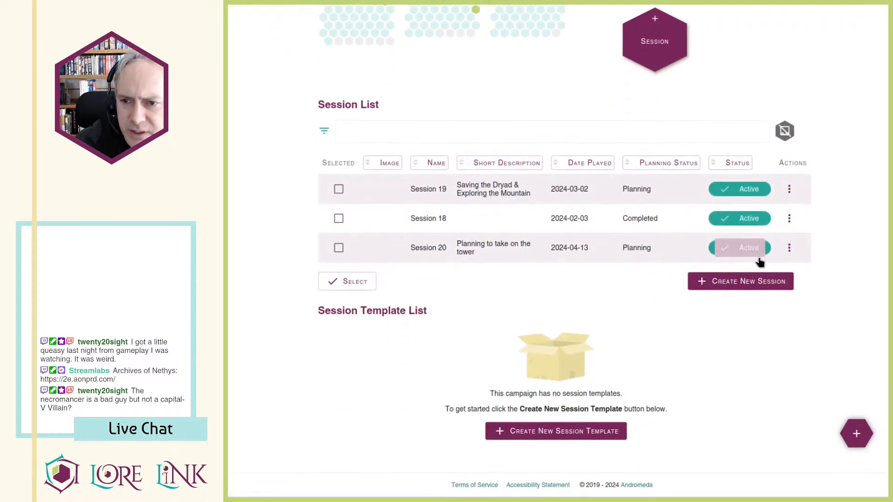
drag(373, 251, 534, 247)
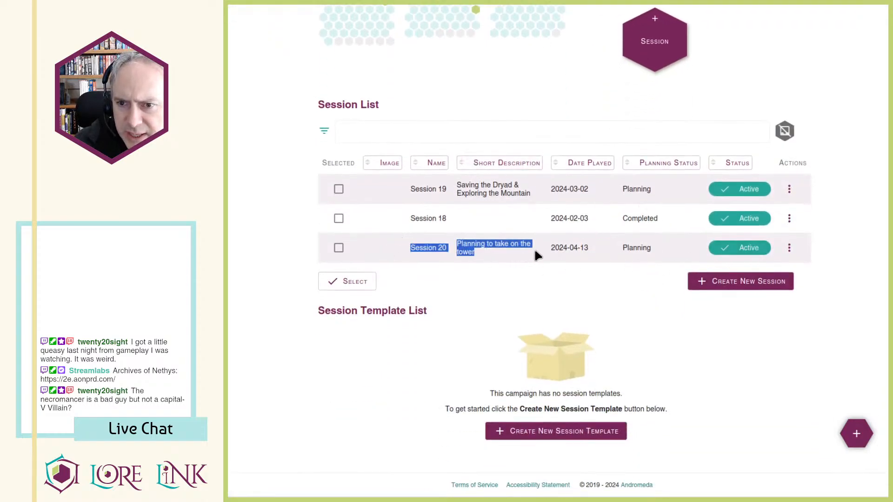
click(789, 248)
click(793, 270)
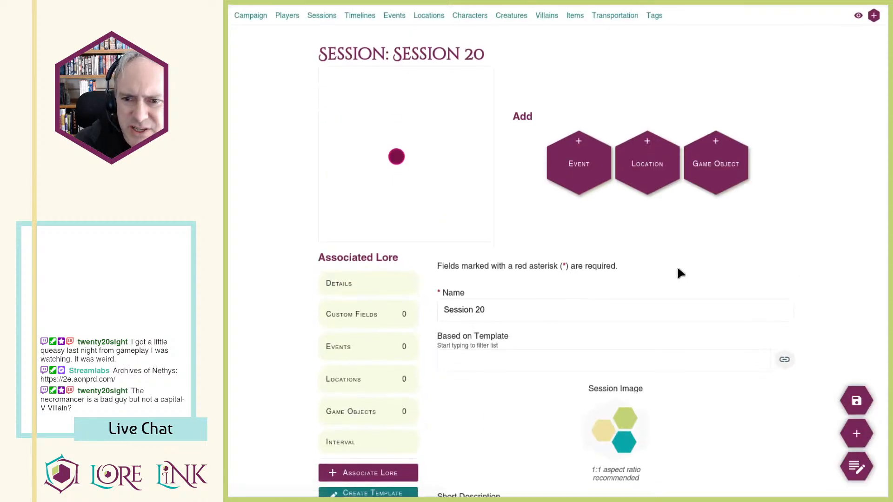
key(alt+Left)
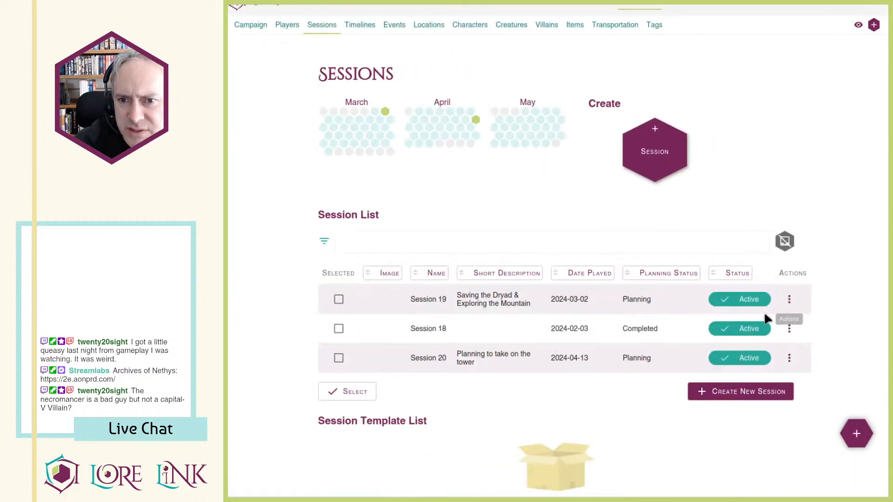
Step: Open Session 19 and examine its details and associated locations in view mode
click(790, 299)
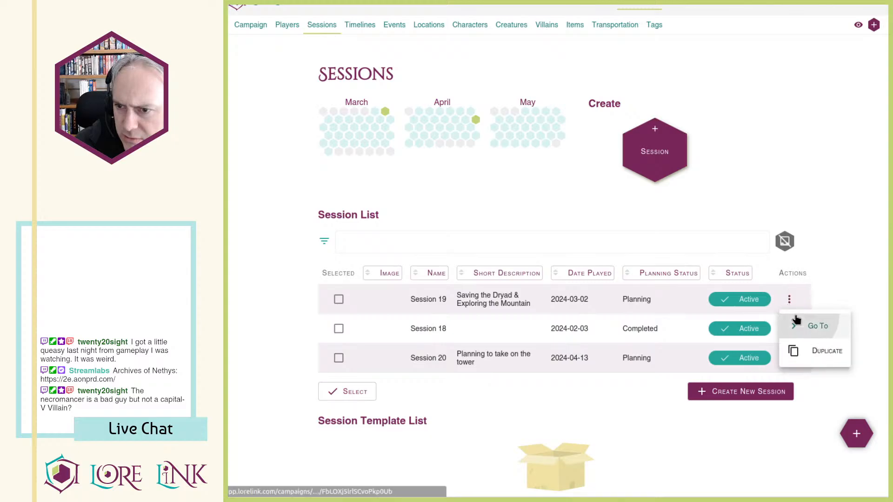
click(795, 322)
scroll(749, 321, down, 10)
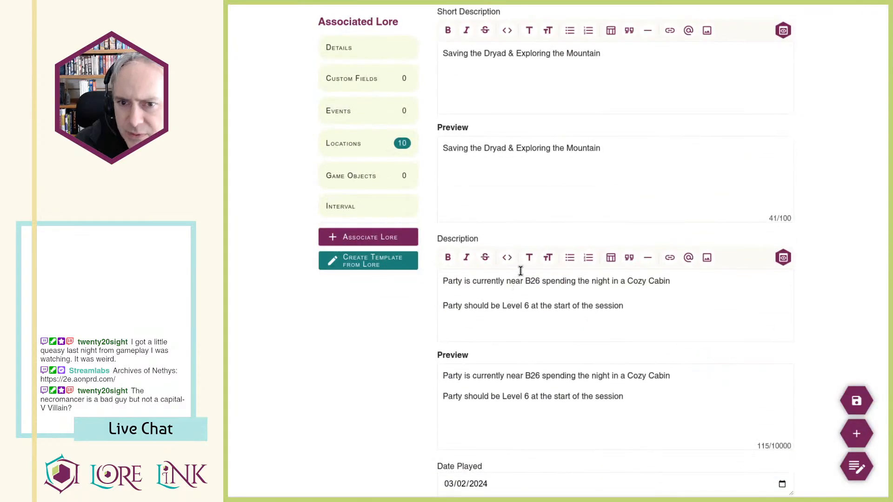
scroll(540, 162, down, 10)
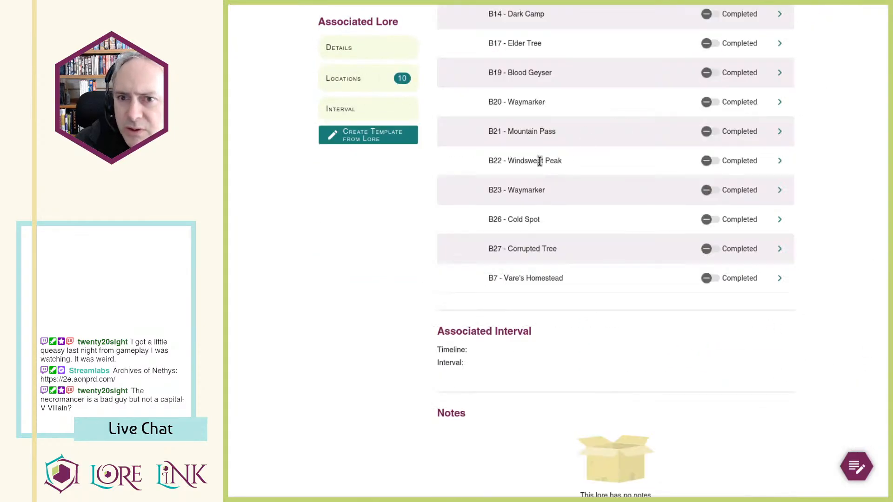
scroll(744, 256, up, 3)
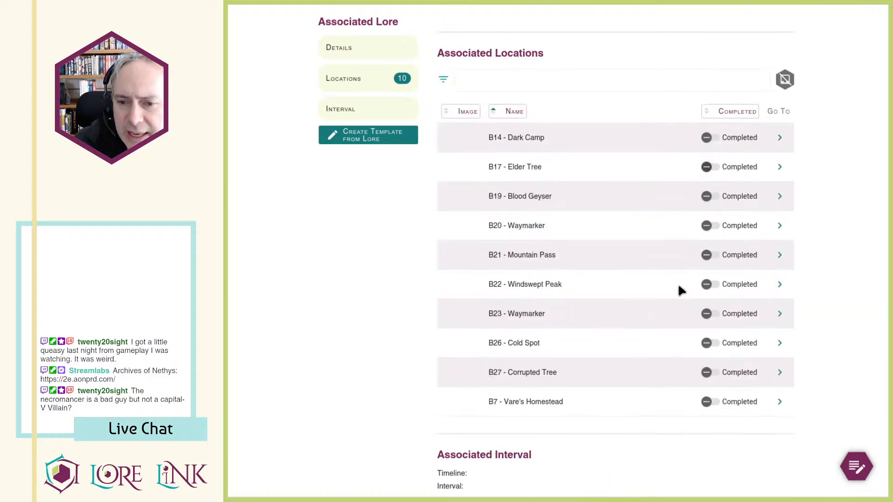
scroll(678, 298, down, 5)
scroll(681, 298, up, 10)
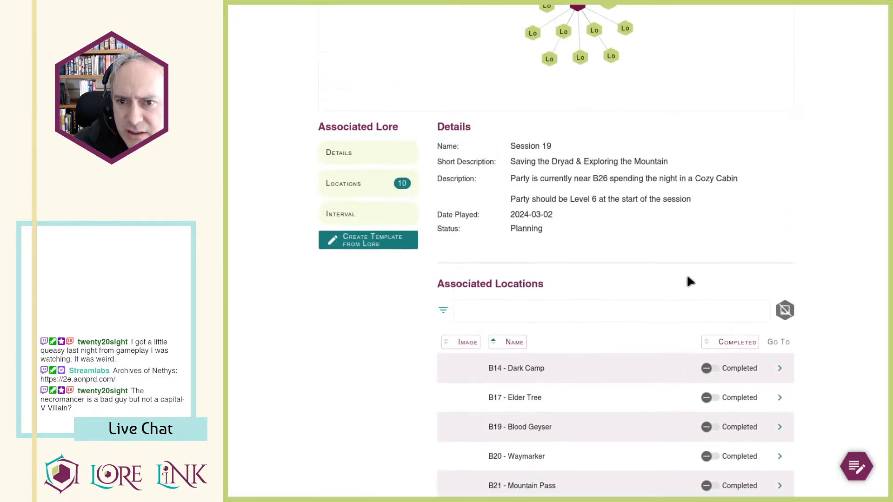
scroll(687, 281, down, 9)
Step: Mark B17 - Elder Tree as completed among Session 19's associated locations
scroll(723, 213, up, 4)
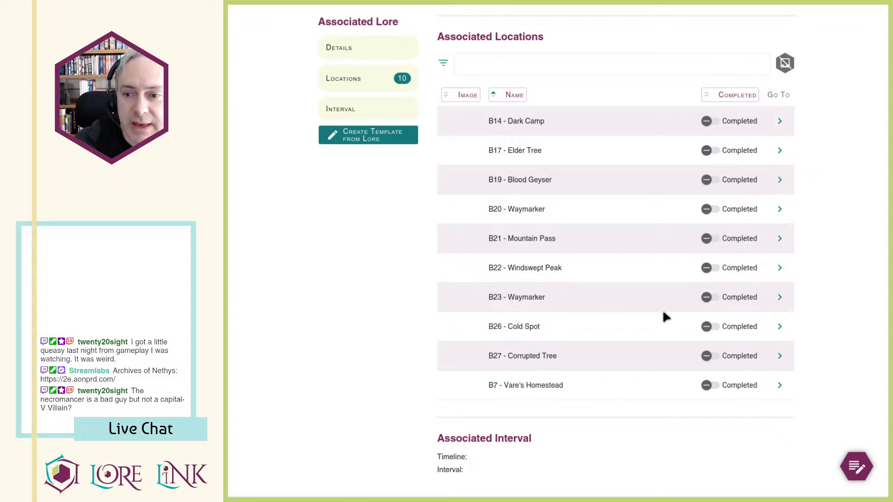
scroll(668, 224, up, 5)
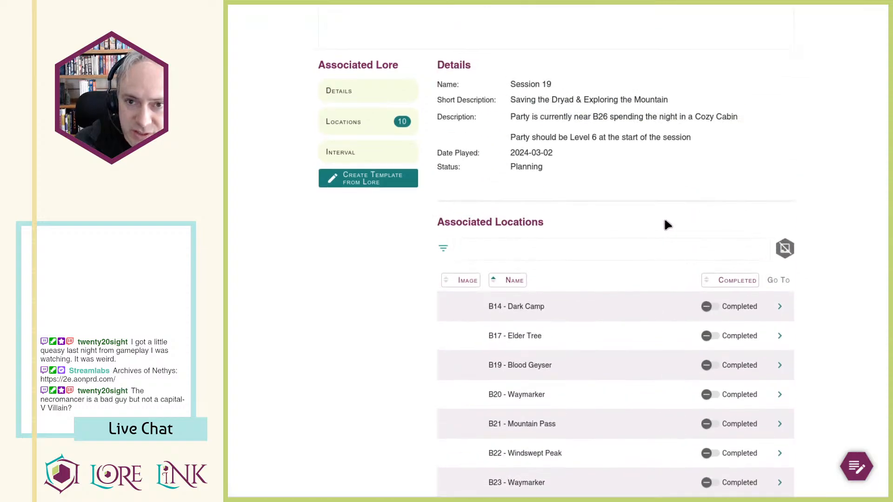
scroll(668, 224, up, 3)
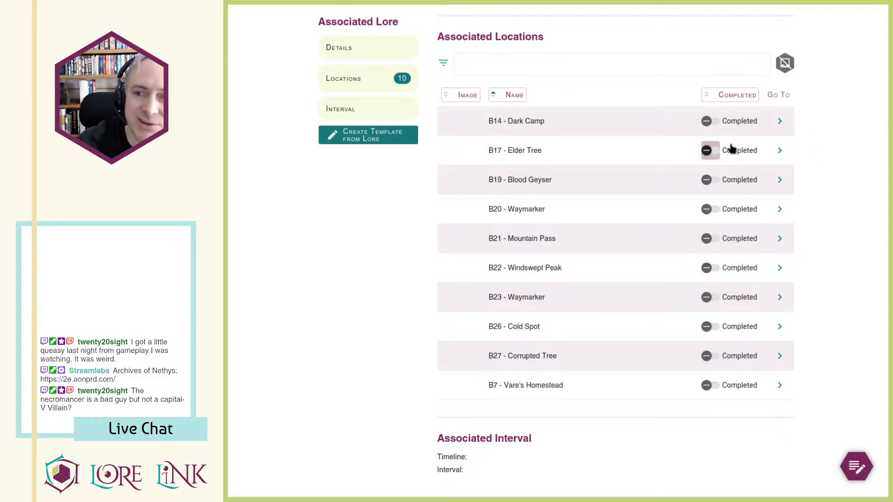
click(718, 156)
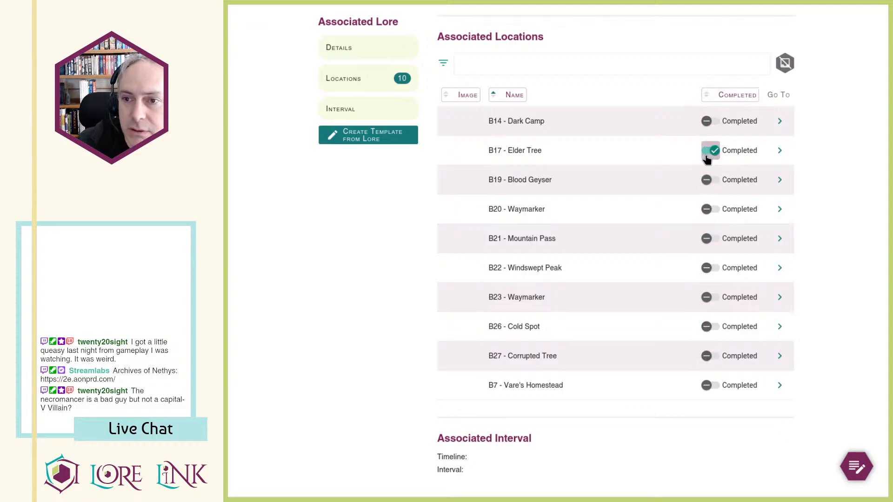
scroll(575, 244, up, 8)
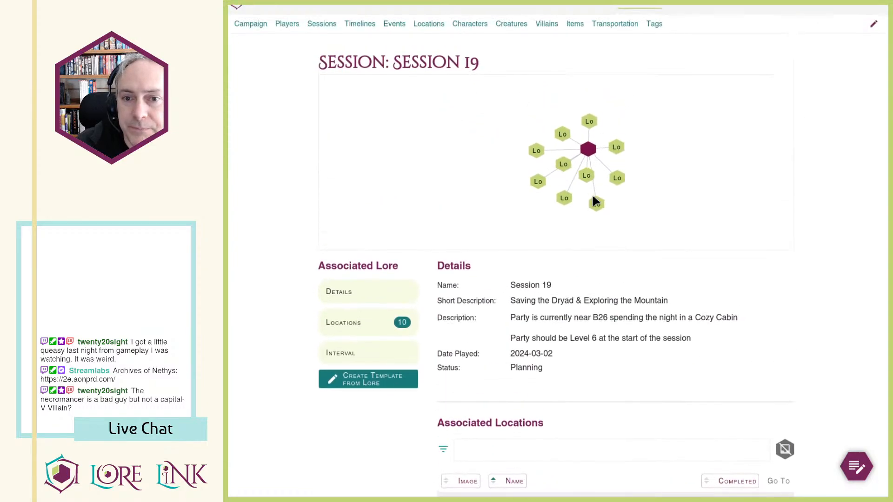
Step: Look over the campaign's Sessions and Events lists in view mode
click(330, 25)
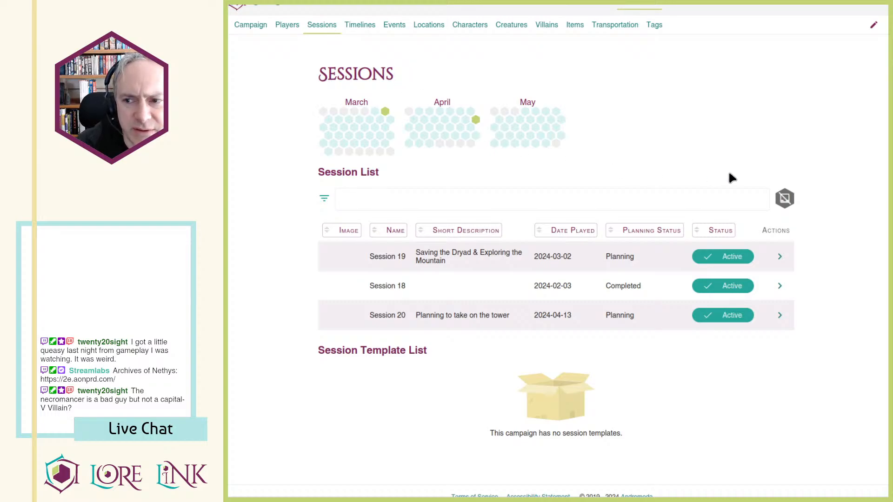
click(395, 25)
scroll(587, 197, down, 7)
scroll(580, 180, up, 7)
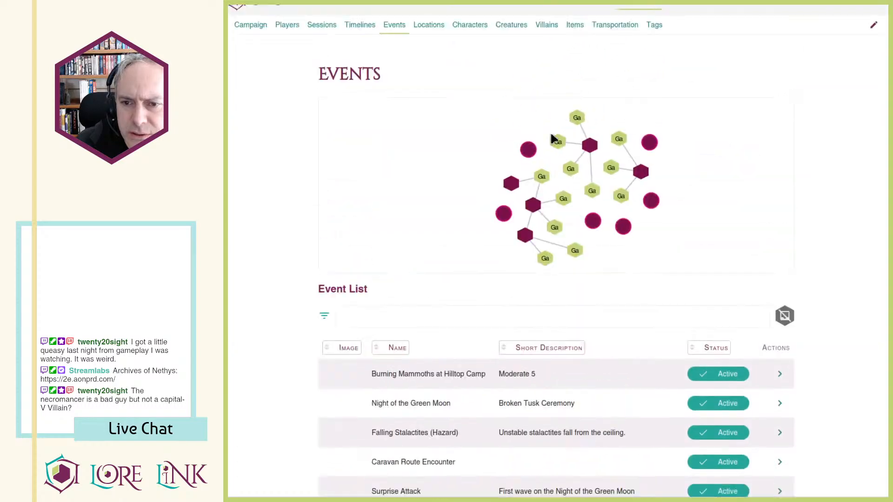
Step: Expand Lost Mammoth Valley in the campaign's Locations Hierarchy and look through its child locations
click(432, 27)
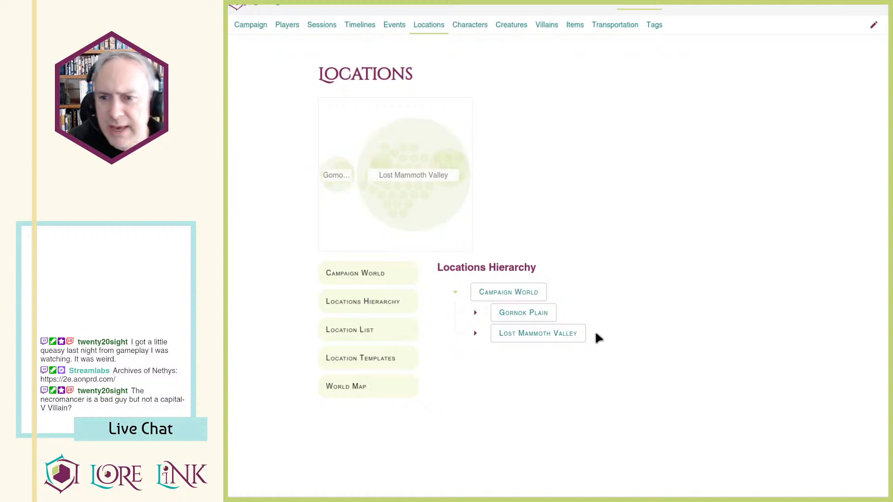
click(475, 334)
scroll(592, 251, down, 5)
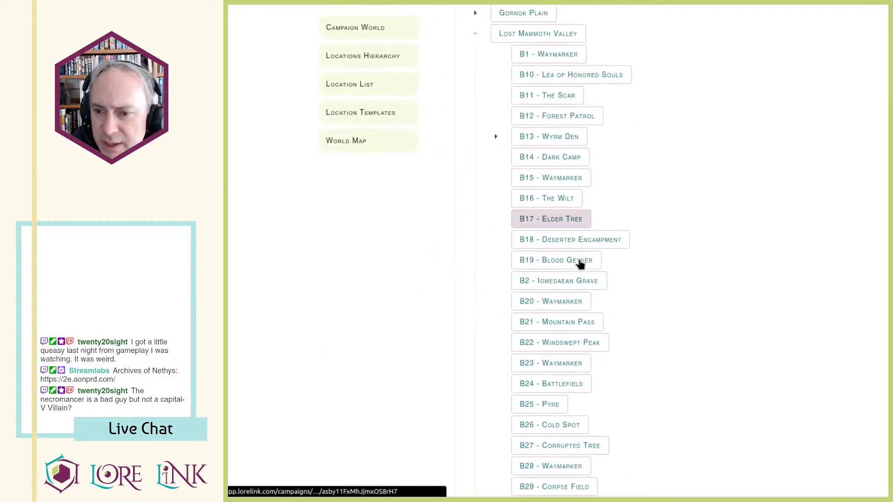
Step: Open the B31 - Caravan Route location for editing and read which creatures its description calls for
click(578, 292)
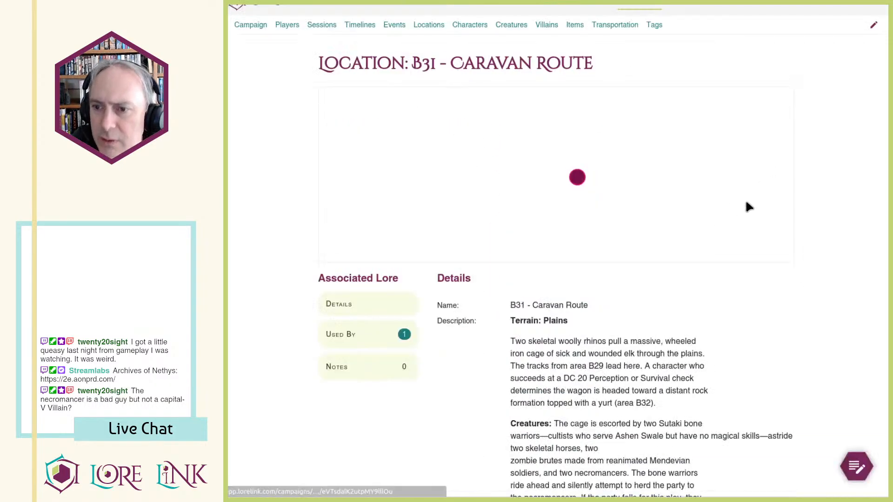
scroll(745, 205, down, 8)
scroll(677, 302, up, 10)
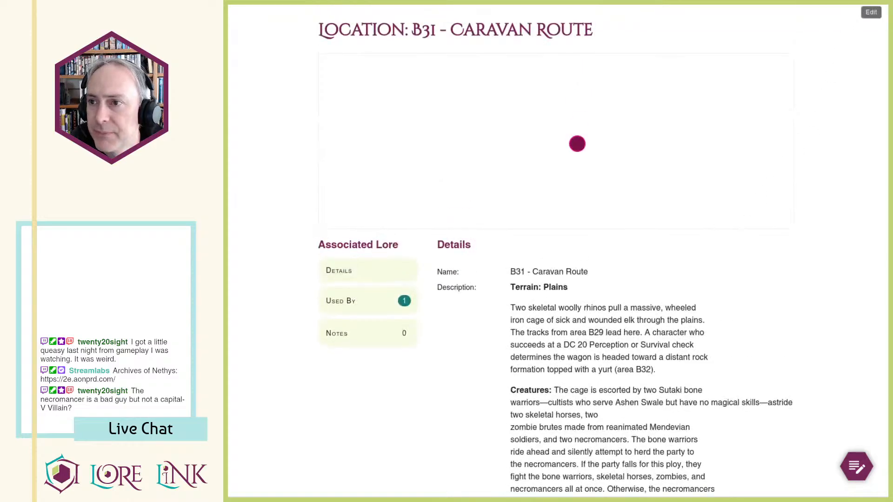
click(871, 2)
scroll(637, 247, down, 15)
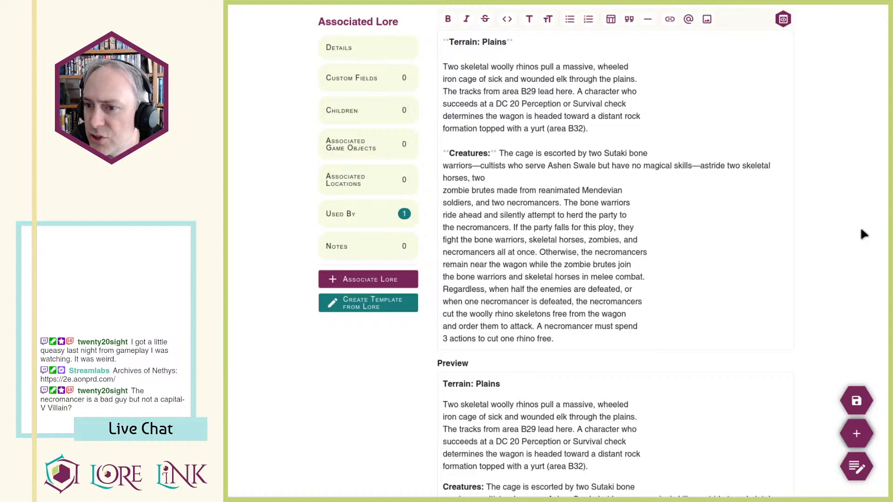
scroll(552, 219, down, 1)
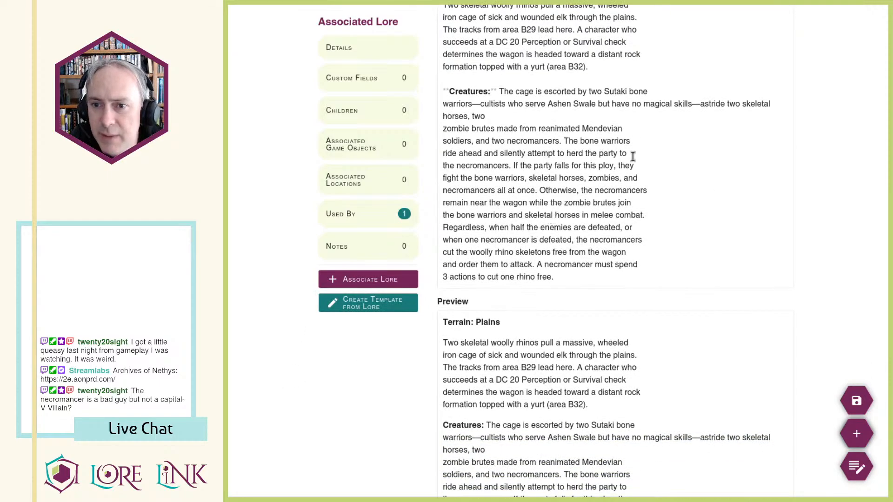
scroll(599, 212, up, 10)
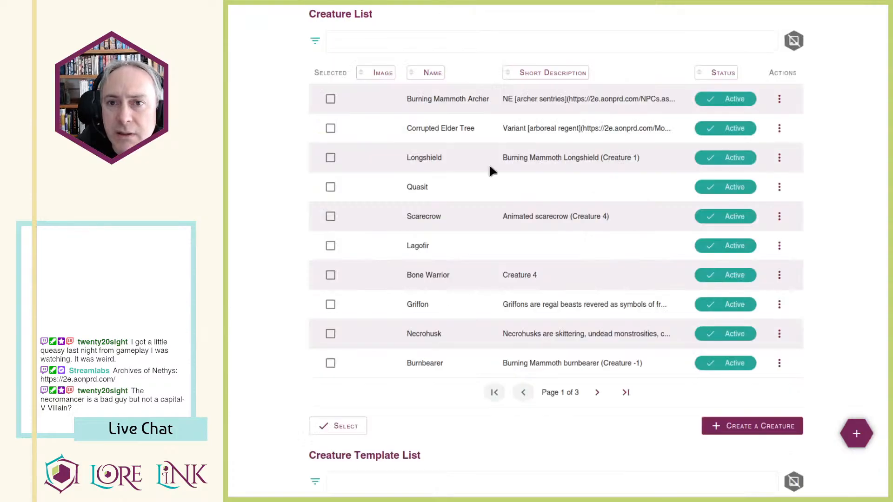
Step: Check all pages of the campaign's creature list for the creatures the encounter needs
scroll(473, 111, up, 5)
scroll(535, 114, down, 5)
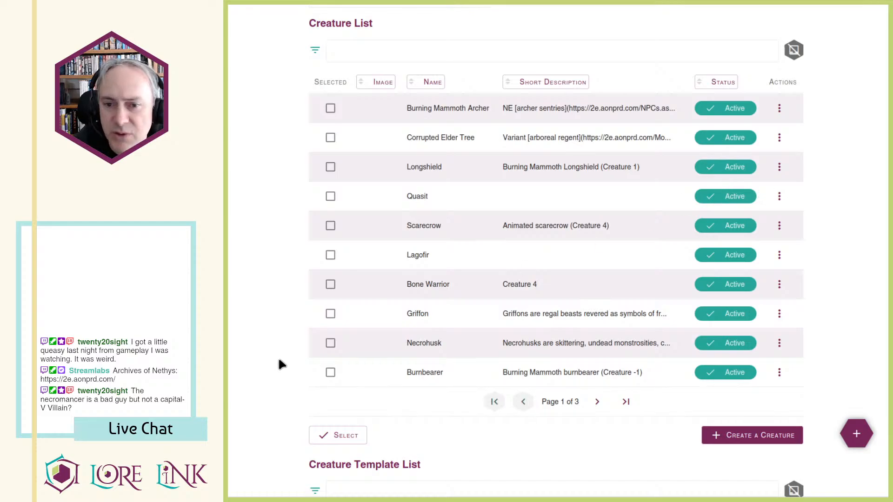
click(597, 403)
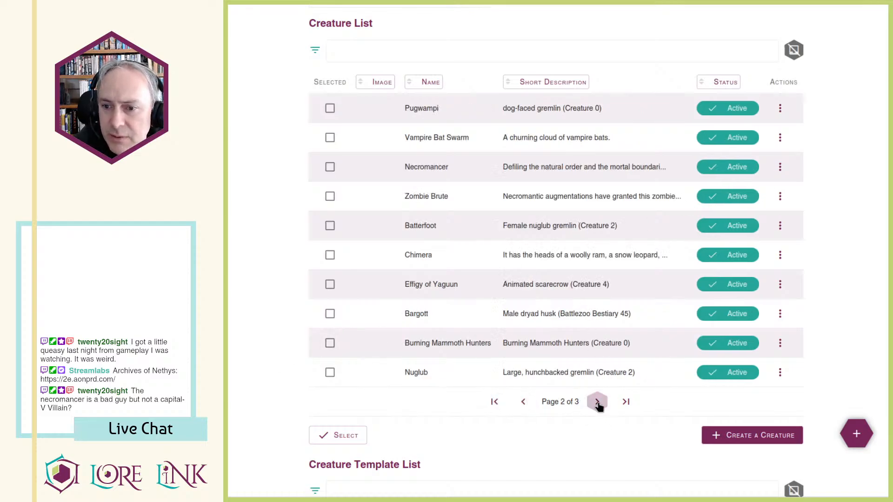
click(597, 403)
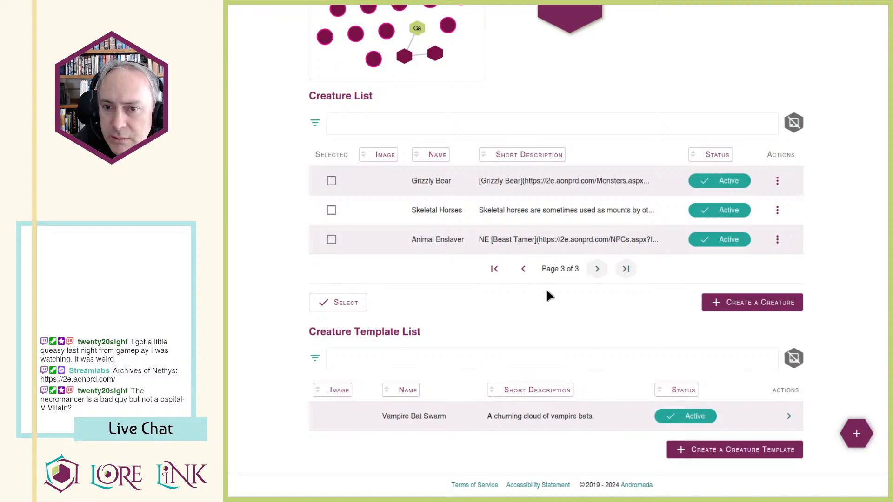
Step: Start a new creature and name it "Skeletal Wooly Rhinocerous"
click(763, 302)
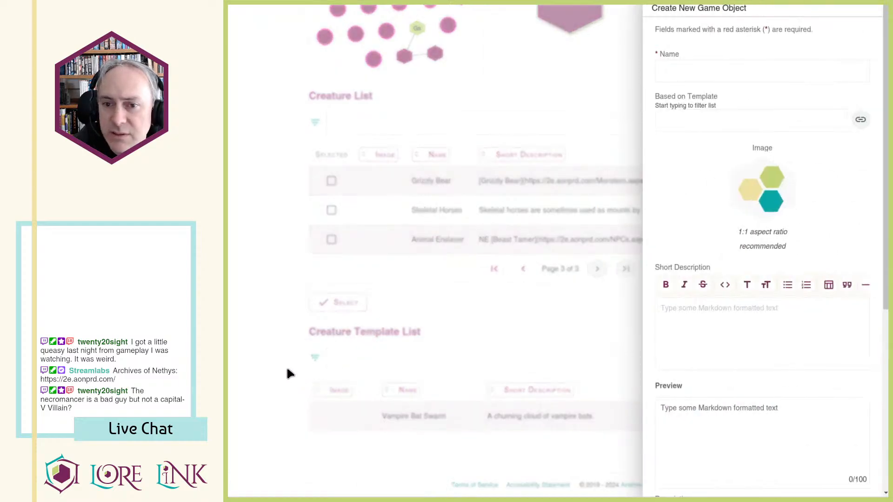
click(699, 71)
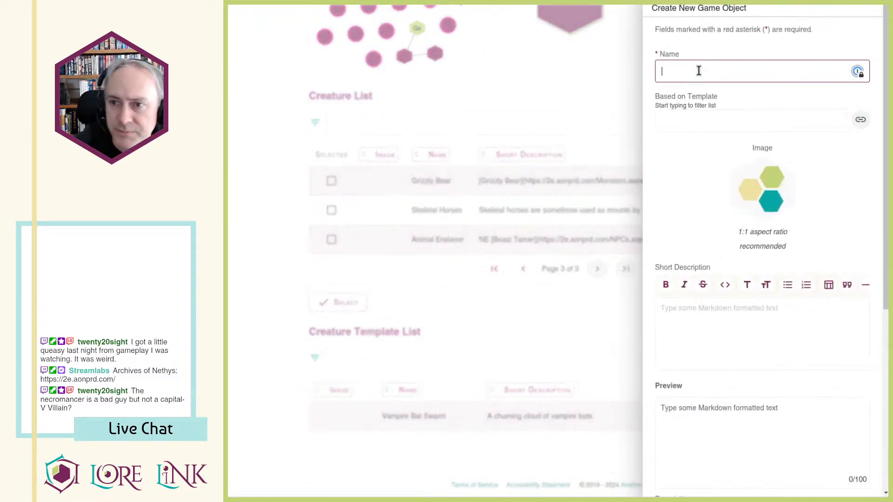
text(Skeltal)
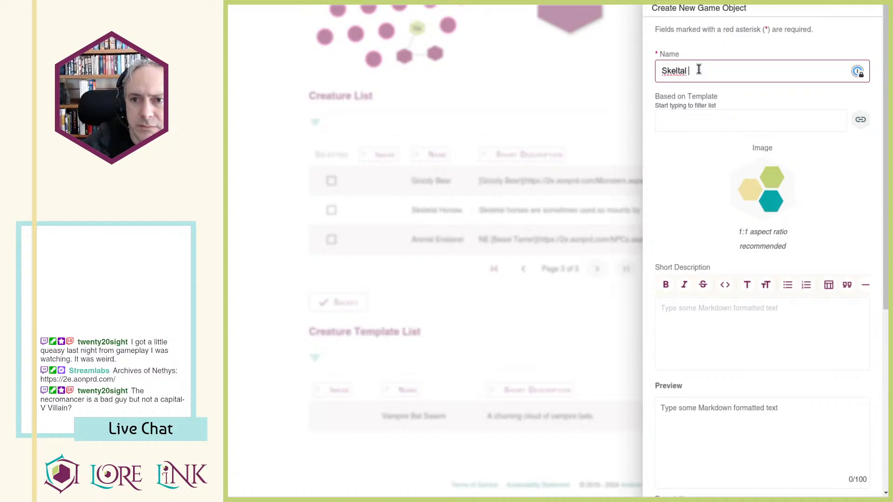
key(ctrl+a)
text(Skelat)
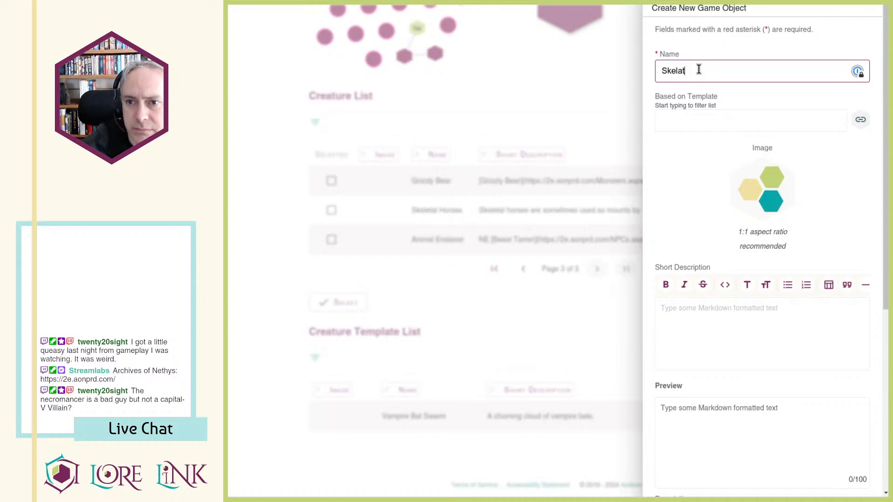
text(al)
key(alt+Tab)
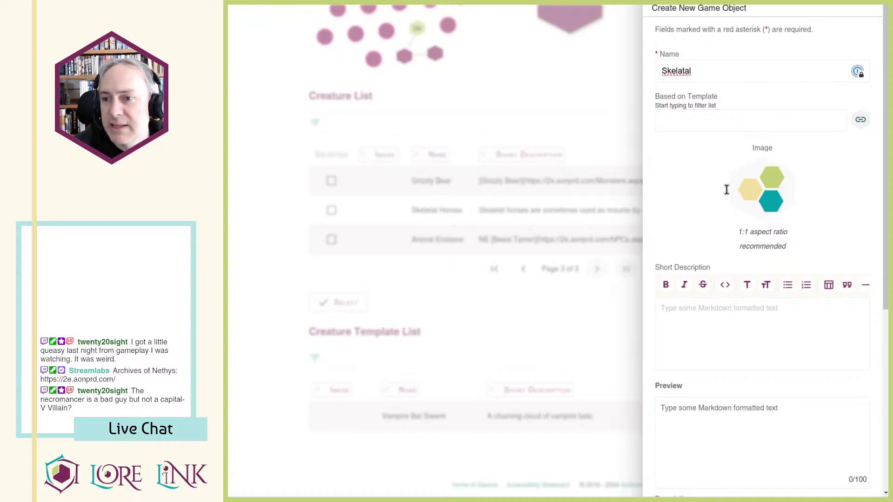
key(alt+Tab)
key(ctrl+a)
text(SKELETAL)
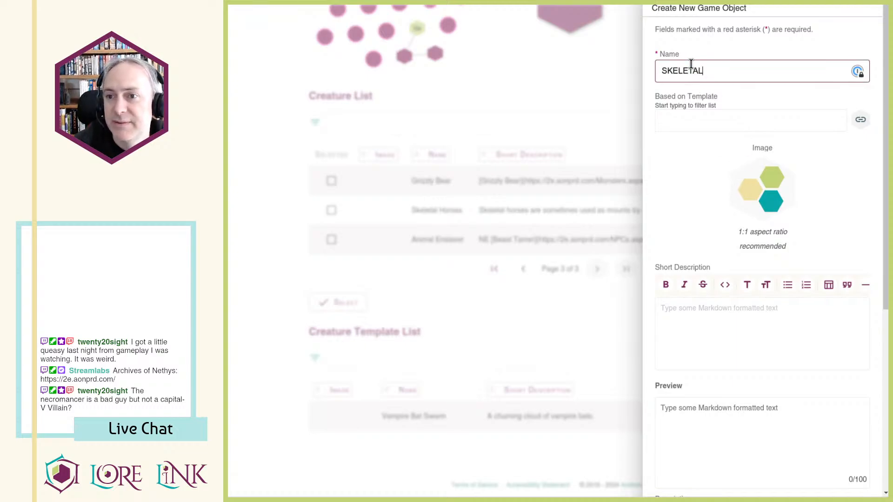
text(keletal)
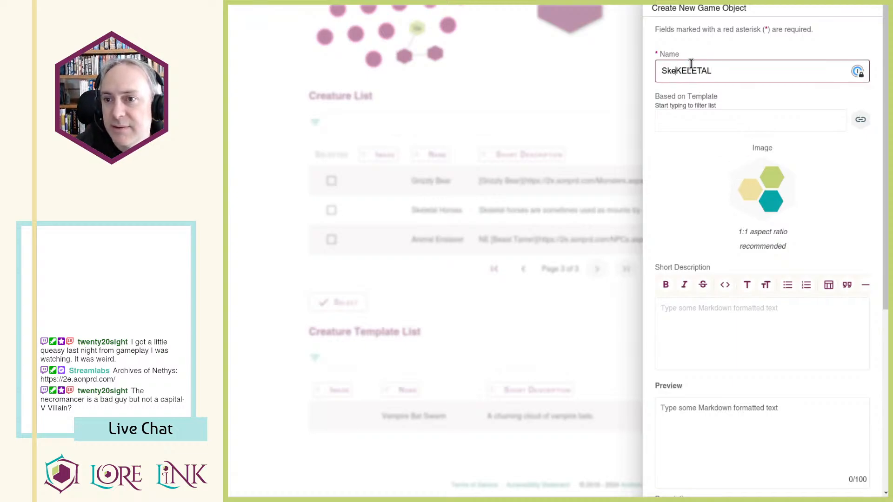
key(shift+End)
text(Wooly )
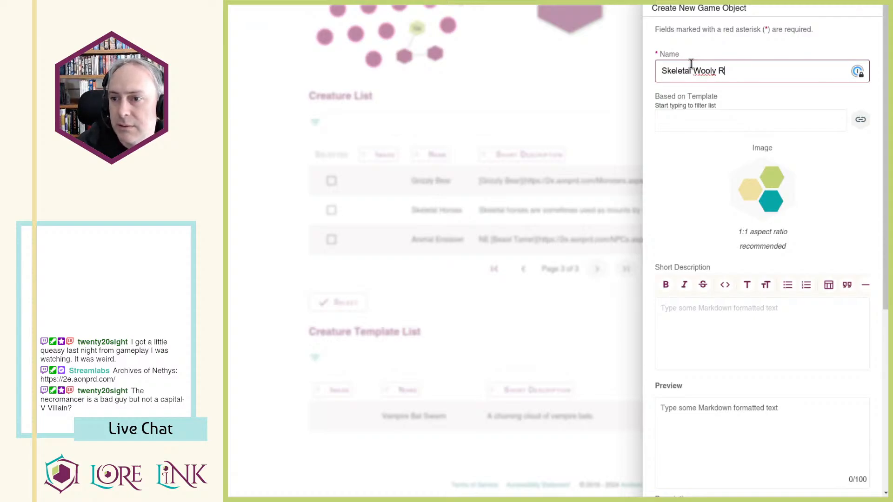
text(Rhinocerous)
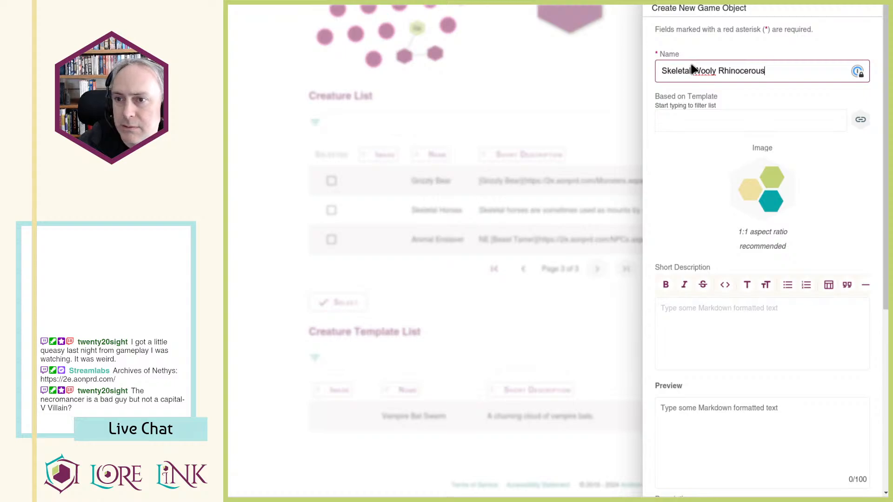
key(Tab)
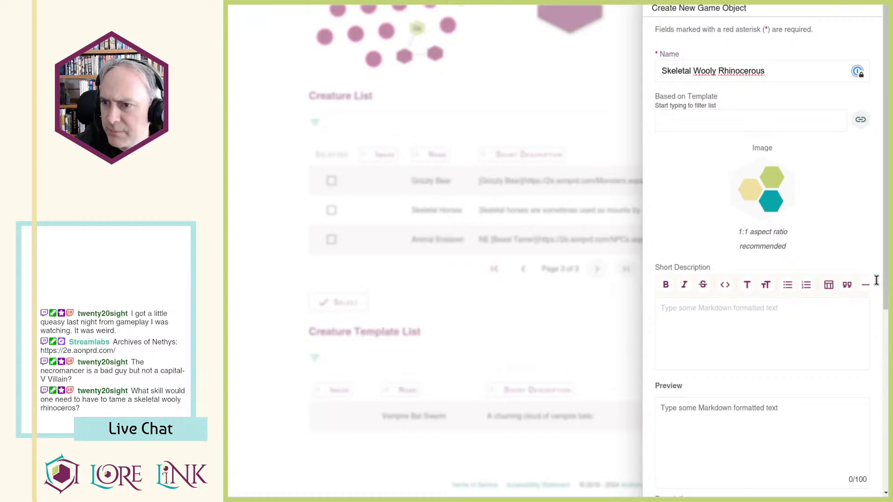
Step: Fill the creature's description with its full stat block, from "Perception +9; darkvision" to the Trample ability with DC 19
scroll(733, 319, down, 5)
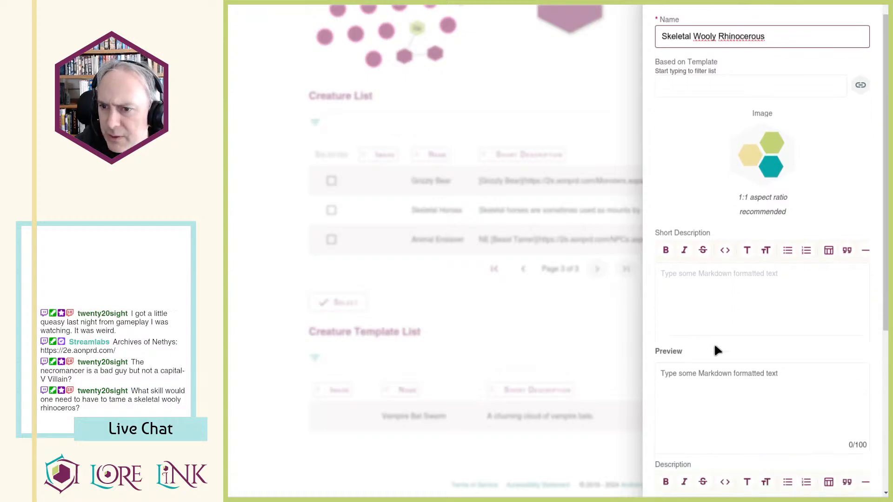
click(721, 318)
text(Perception +9; darkvision Skills Athletics +14 Str +5, Dex +1, Con +4 Int –5, Wis +2, Cha +0 AC 22; Fort +15, Ref +8, Will +11 HP 75, negative healing; Immunities death effects, disease, mental, paralyzed, poison, unconscious; Resistances cold 5, electricity 5, fire 5, piercing 5, slashing 5)
scroll(769, 325, down, 2)
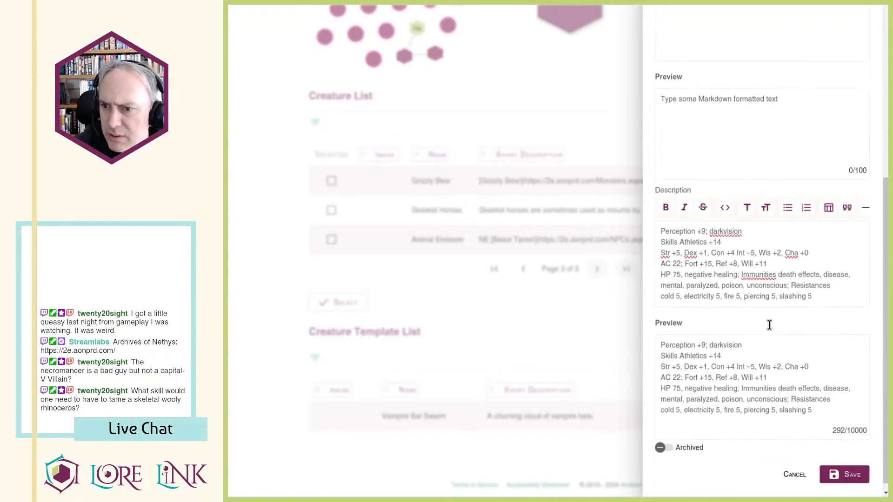
key(Return)
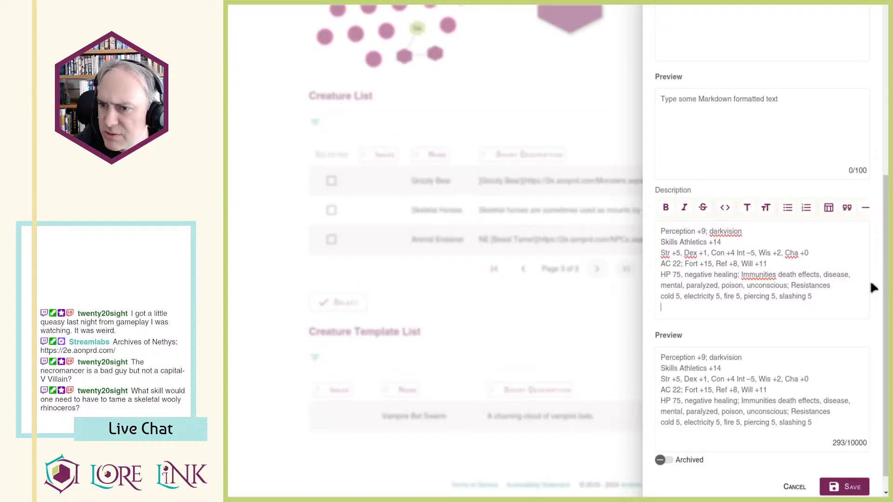
text(Speed 35 feet Melee [one-action] horn +15 (reach 10 feet), Damage 2d10+5 piercing Melee [one-action] foot +15, Damage 2d6+6 bludgeoning Rhinoceros Charge [two-actions] The rhino Strides twice, then makes a horn Strike. As long as the rhino moved at least 20 feet, the Strike’s damage increases to 3d12+5. A Medium or smaller creature struck by this attack must succeed at a DC 22 Reflex save or be automatically Shoved back 5 feet and knocked prone by the force of the blow. Trample [three-actions] Medium or smaller, foot, DC 19)
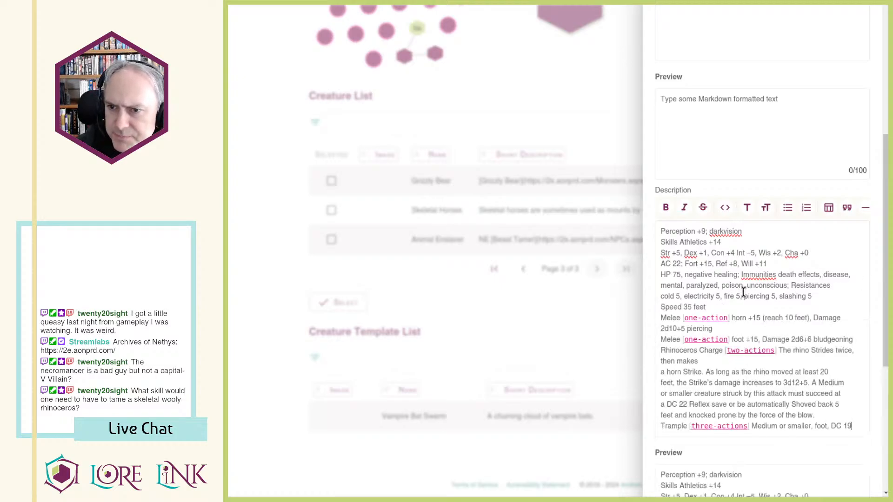
Step: Make the Perception and Skills labels bold in the creature's description
scroll(775, 279, down, 3)
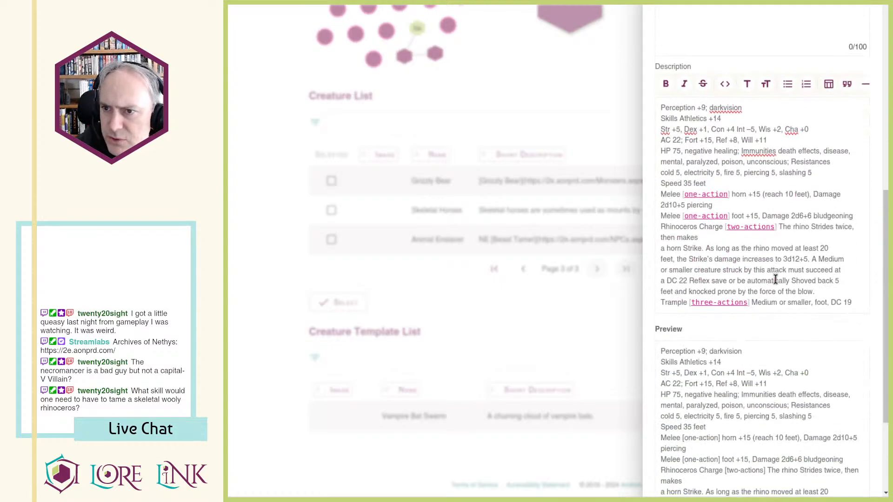
double_click(681, 108)
key(ctrl+b)
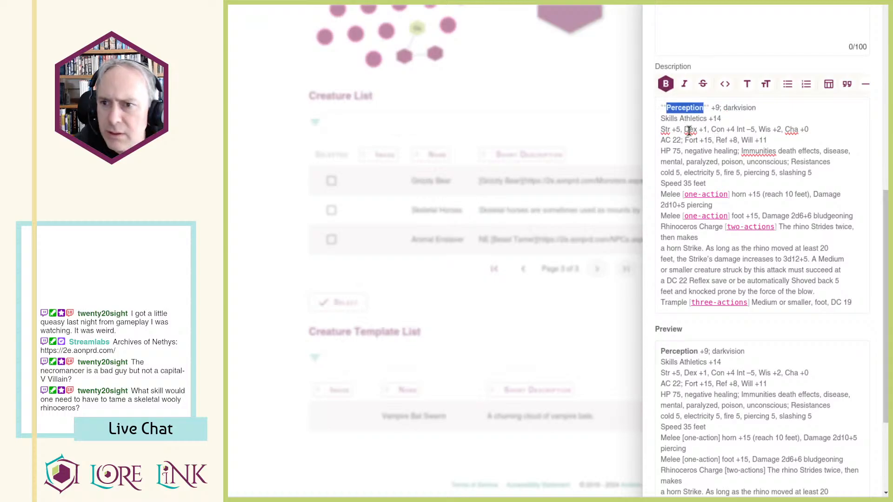
double_click(669, 119)
key(ctrl+b)
Step: Make the Str, Dex and Con labels bold in the ability score line
double_click(668, 129)
key(ctrl+b)
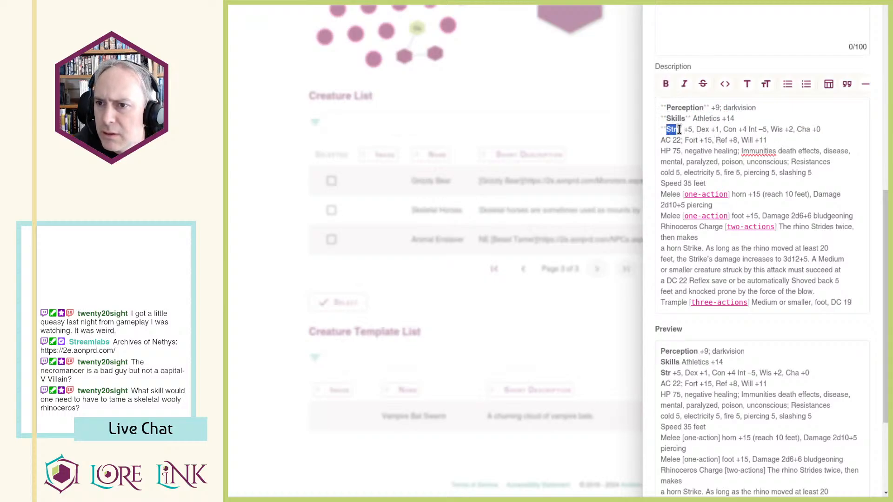
double_click(703, 130)
key(ctrl+b)
double_click(742, 129)
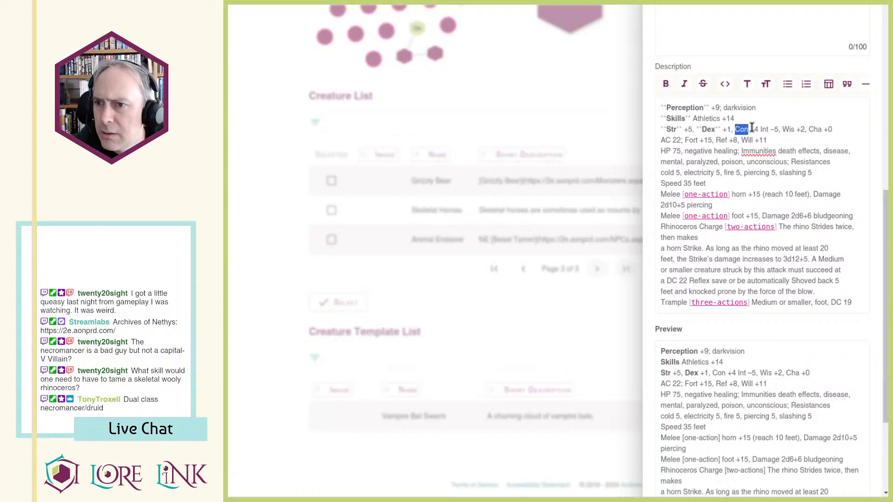
key(ctrl+b)
Step: Make the Int, Wis and Cha labels bold in the ability score line
click(776, 128)
click(776, 128)
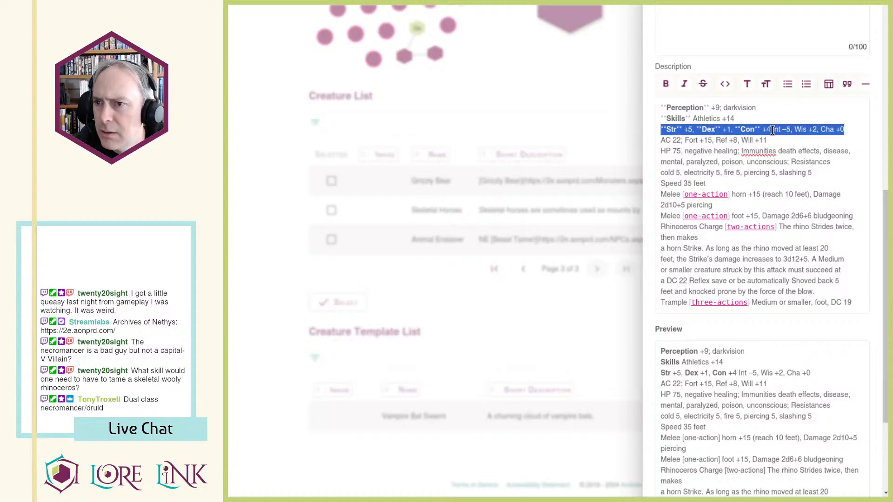
click(774, 129)
double_click(775, 129)
key(ctrl+b)
double_click(813, 130)
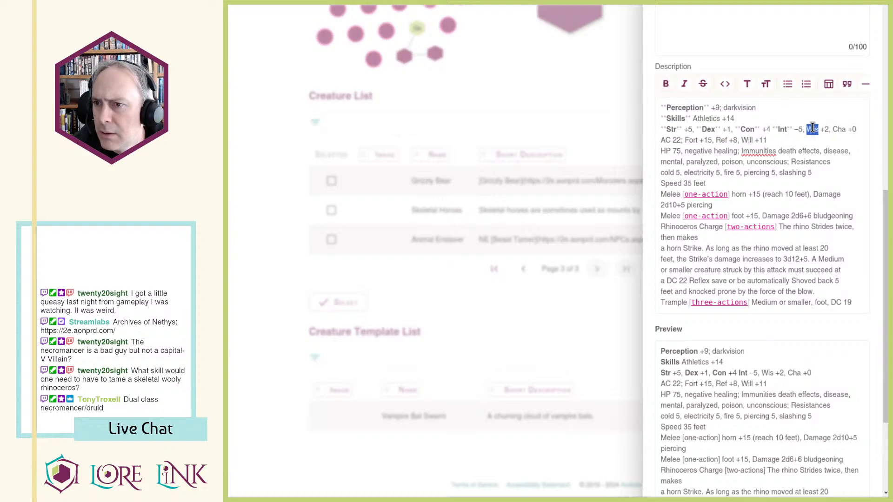
key(ctrl+b)
double_click(673, 140)
key(ctrl+b)
double_click(674, 151)
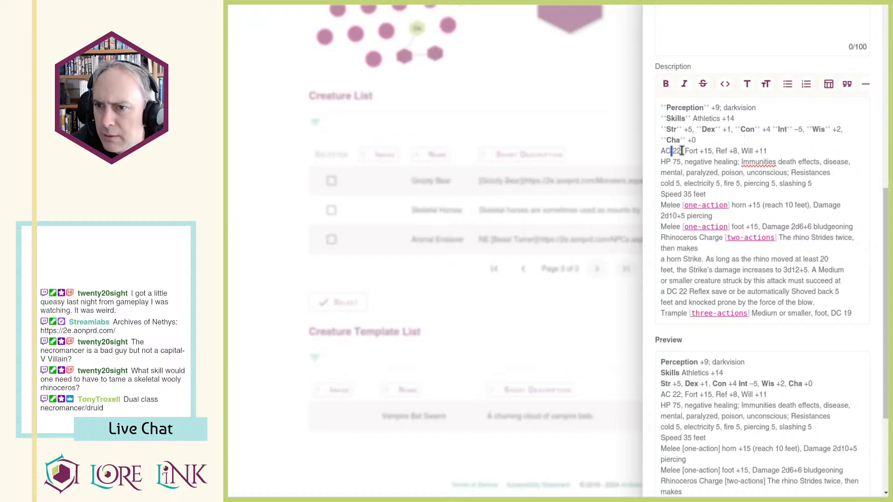
key(ctrl+b)
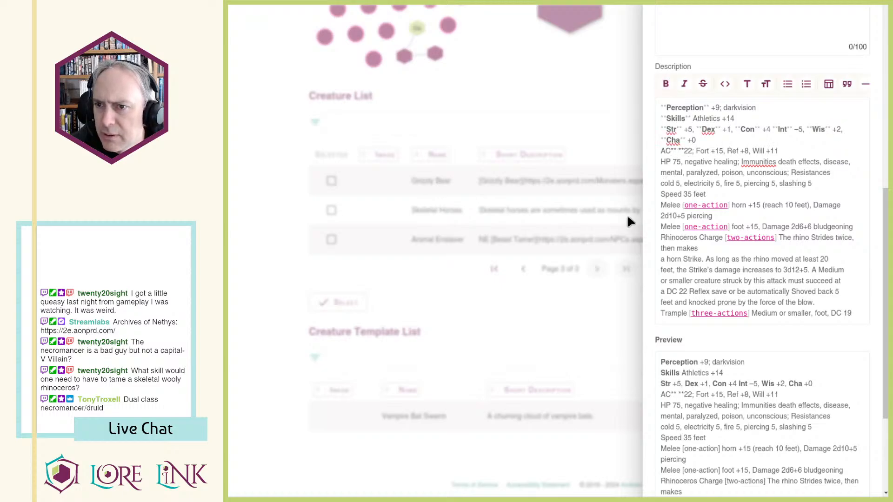
key(Right)
key(Right)
key(BackSpace)
key(BackSpace)
key(BackSpace)
key(BackSpace)
key(BackSpace)
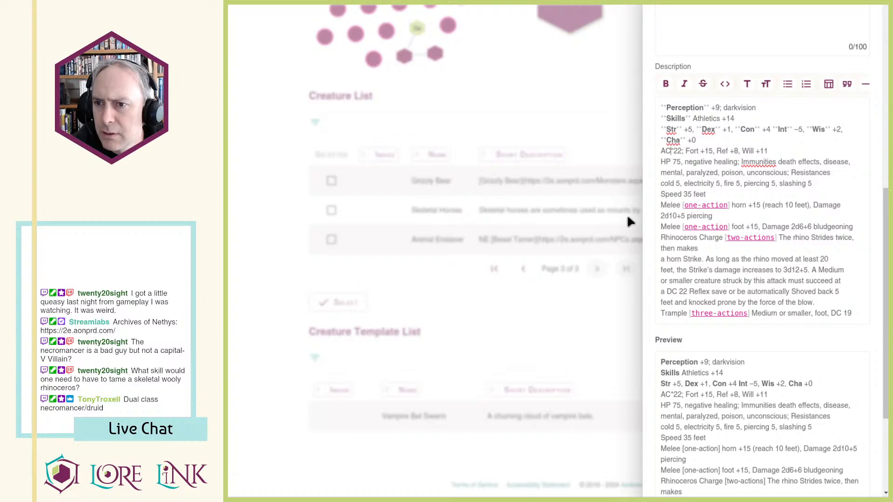
Step: Make the AC, Fort, Ref and Will labels bold in the defenses line
key(Left)
key(shift+Home)
key(ctrl+b)
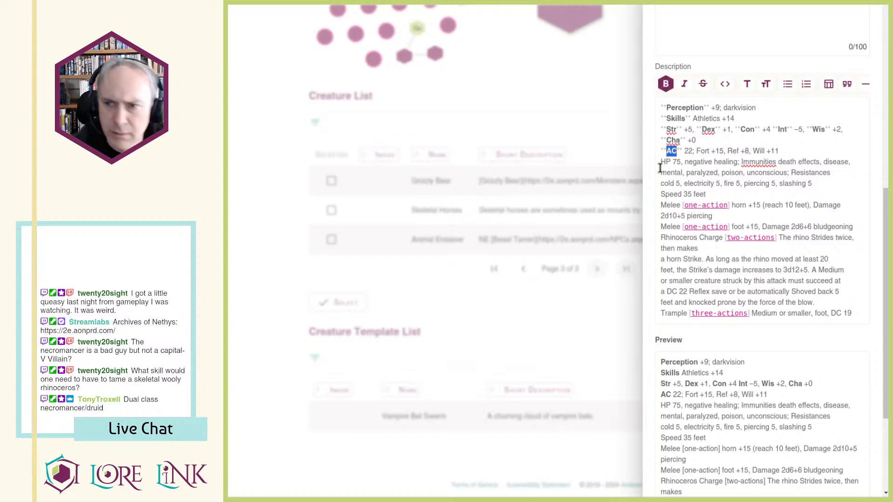
double_click(758, 151)
key(ctrl+b)
double_click(733, 151)
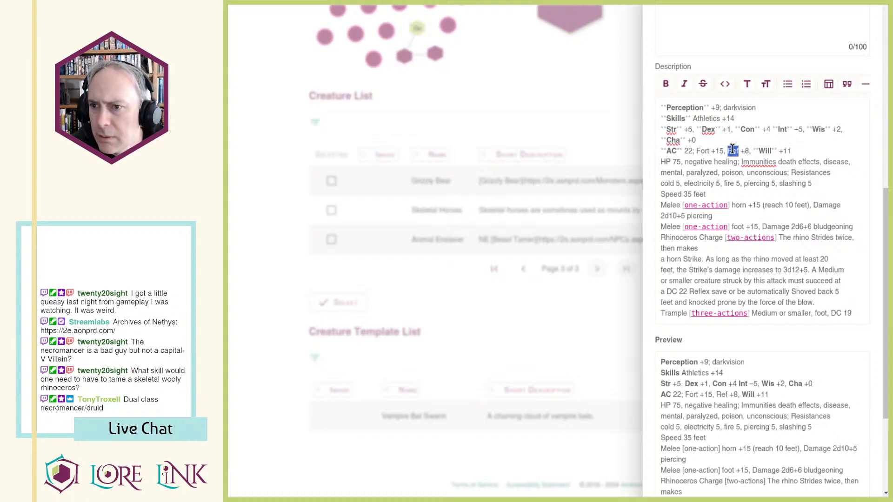
key(ctrl+b)
double_click(703, 152)
key(ctrl+b)
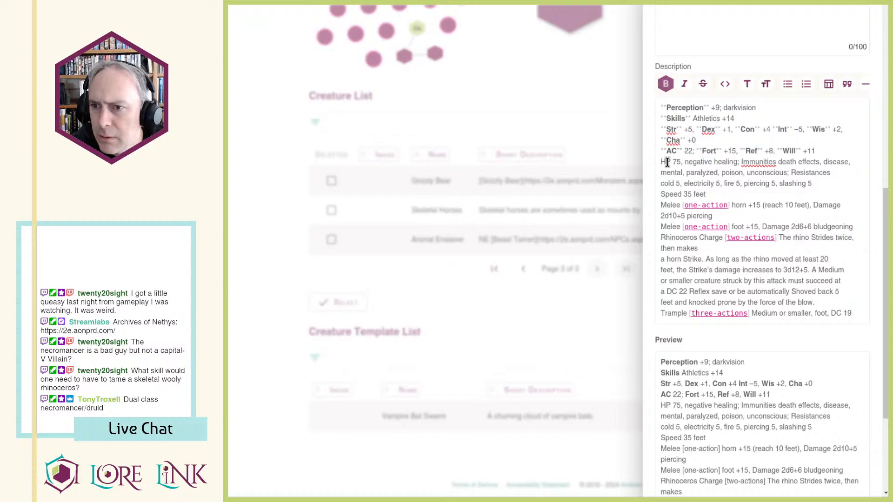
Step: Make the HP and Immunities labels bold in the hit points line
double_click(665, 161)
key(ctrl+b)
double_click(770, 161)
key(ctrl+b)
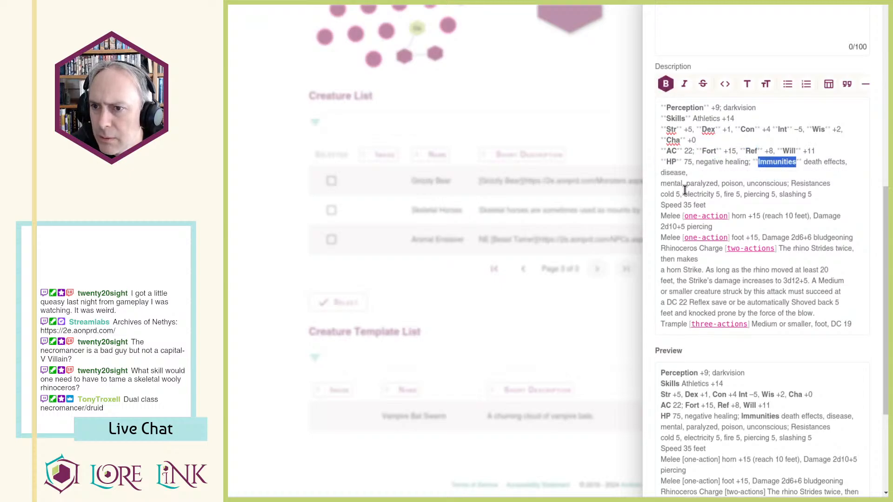
Step: Make the Speed label, both Melee labels and the Rhinoceros Charge label bold in the stat block
double_click(672, 205)
key(ctrl+b)
double_click(670, 216)
key(ctrl+b)
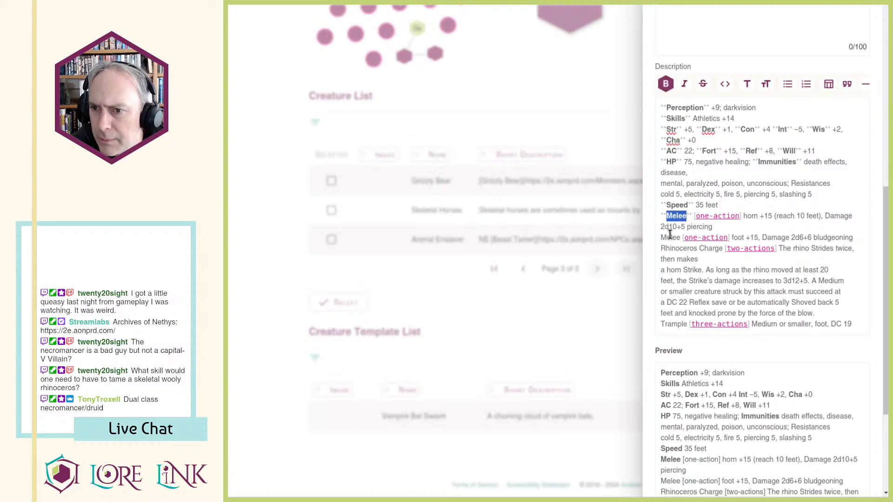
double_click(670, 237)
key(ctrl+b)
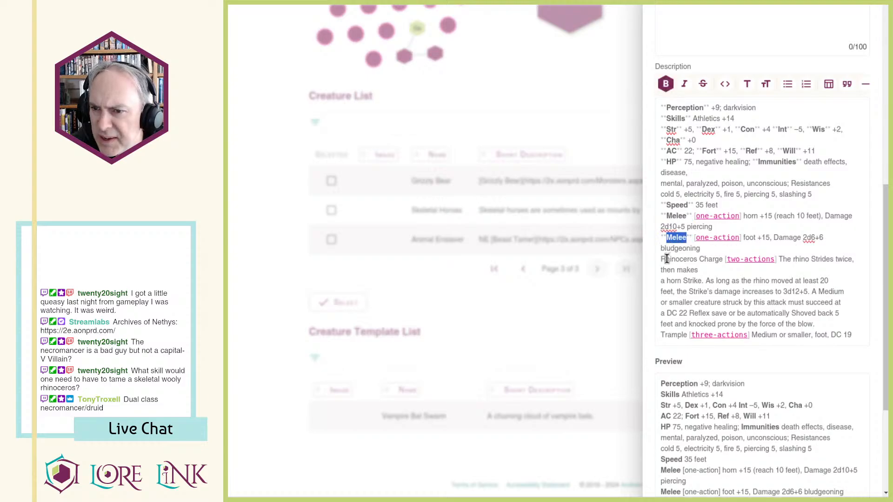
drag(662, 260, 723, 260)
key(ctrl+b)
Step: Remove the line breaks inside the Rhinoceros Charge text so it runs as one paragraph
click(729, 271)
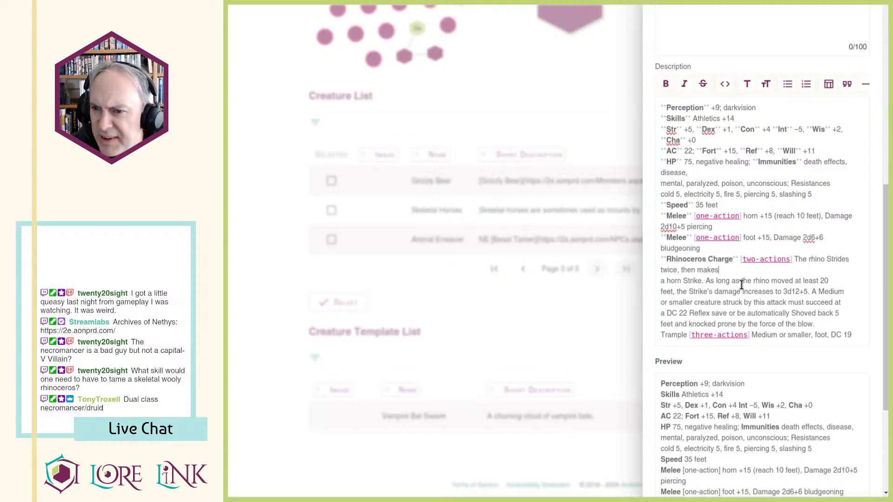
key(Delete)
key(End)
key(Delete)
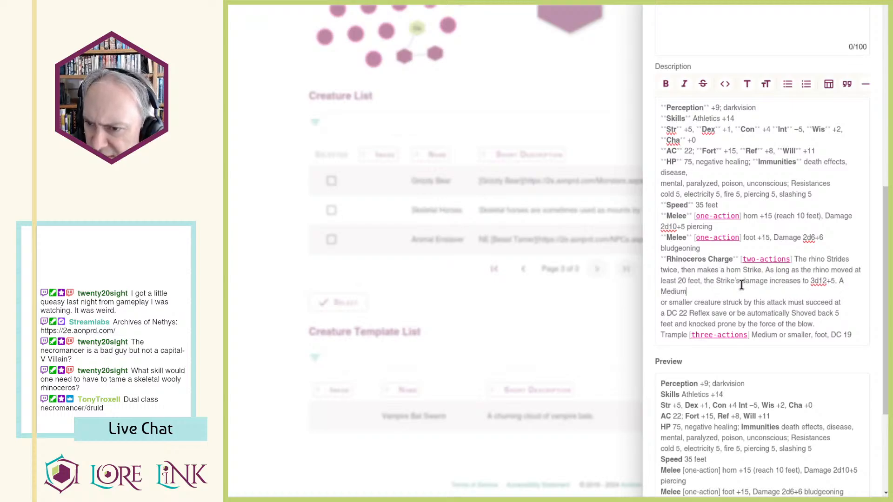
key(Delete)
key(Delete)
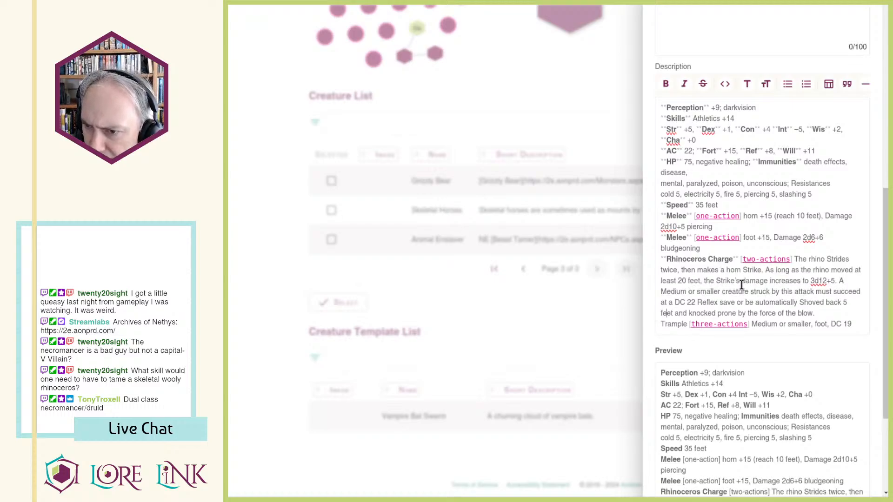
Step: Make the Trample label bold and save the new creature
key(ctrl+Left)
key(ctrl+shift+Right)
key(ctrl+b)
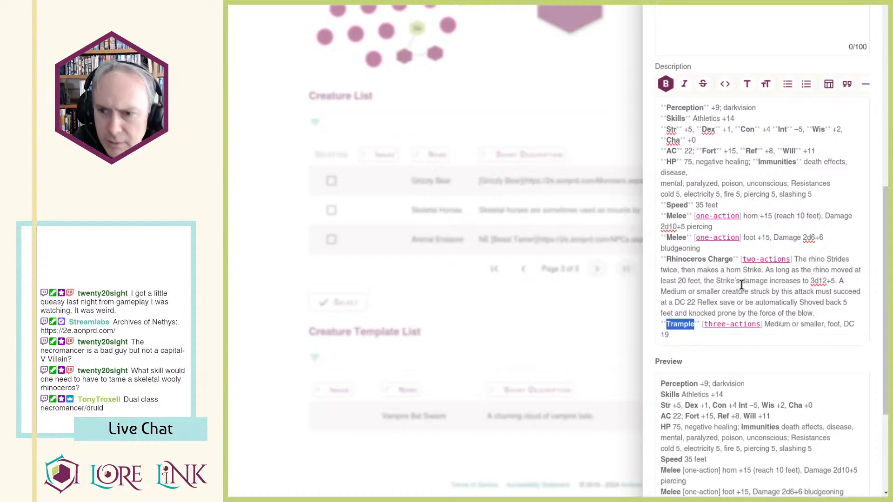
key(alt+Tab)
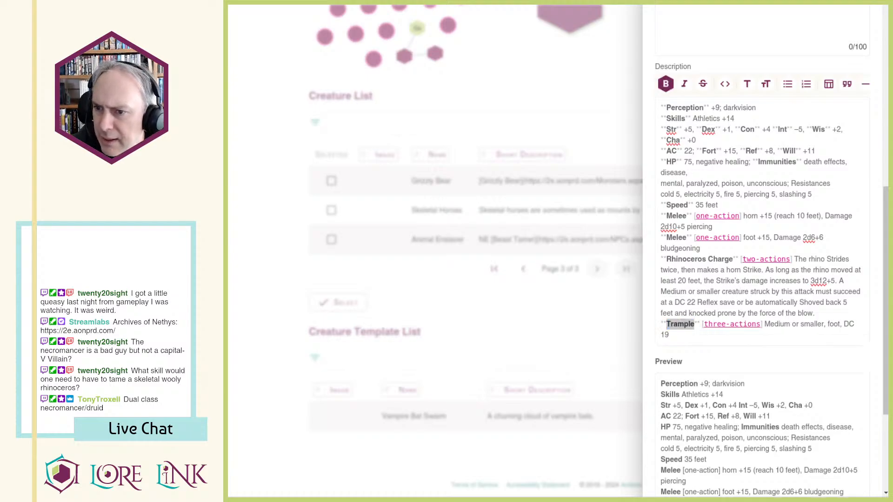
key(alt+Tab)
scroll(755, 306, down, 5)
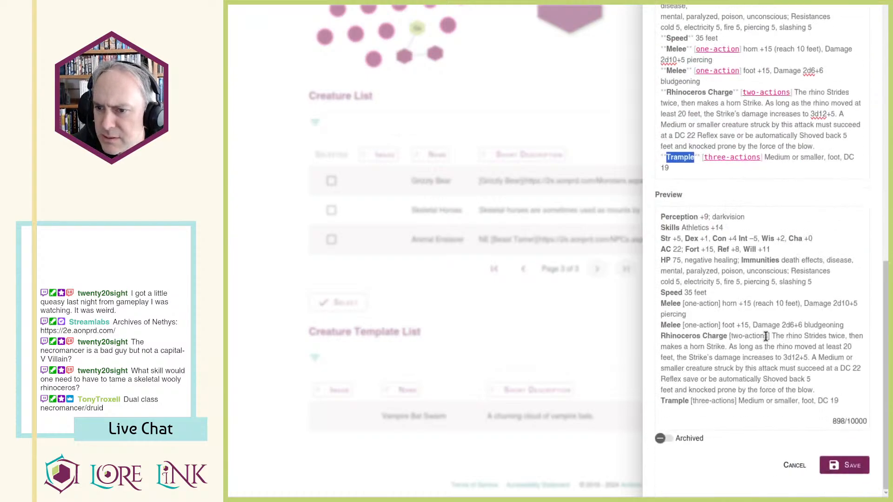
click(861, 471)
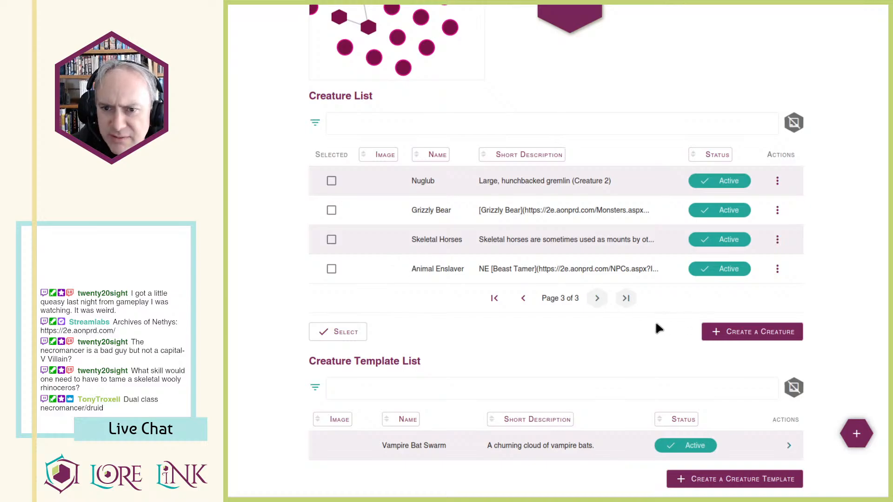
Step: Find Skeletal Wooly Rhinocerous on the previous page of the creature list and open its record
click(523, 298)
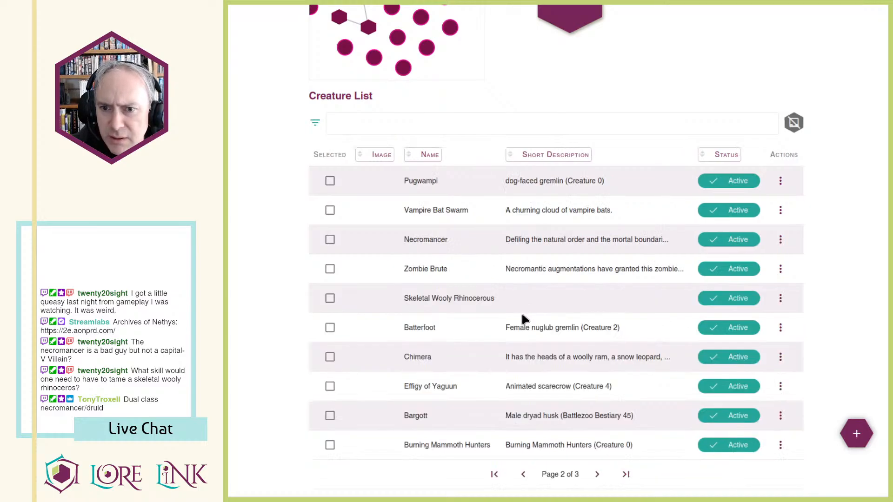
click(780, 298)
click(810, 322)
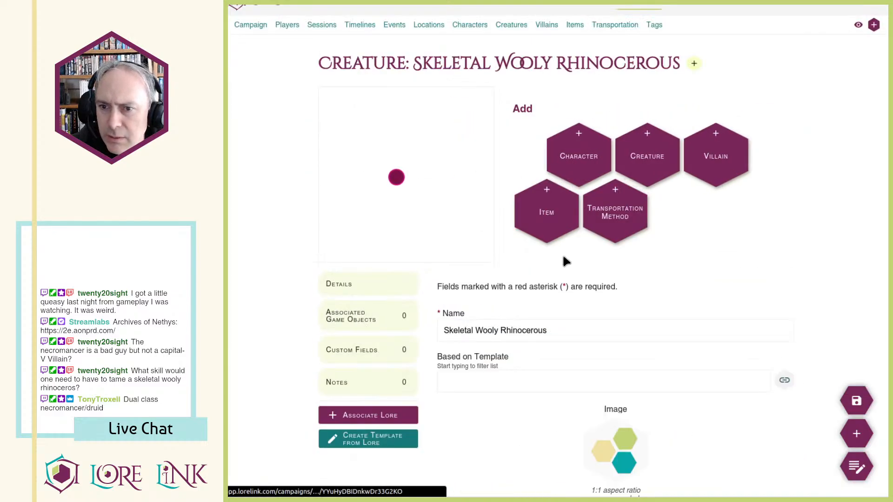
Step: Set the creature's short description to "Creature 5" and save the record
scroll(595, 330, down, 5)
scroll(599, 338, down, 1)
text(Creature 5)
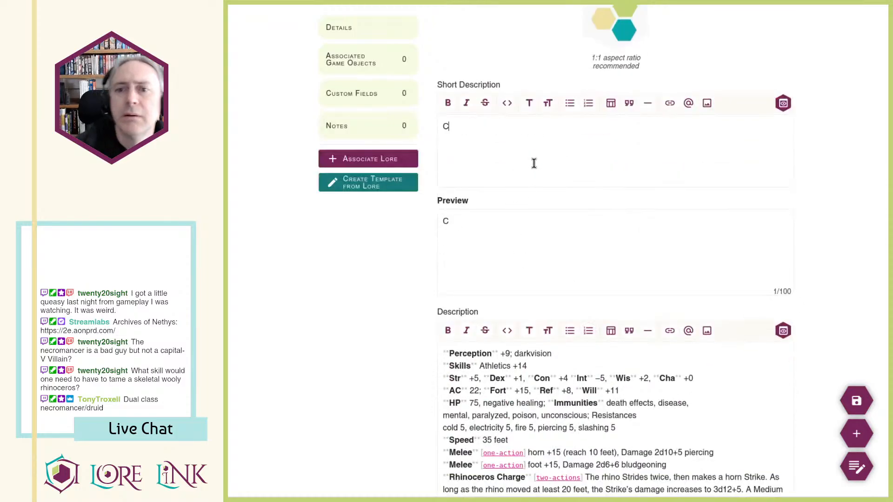
click(858, 399)
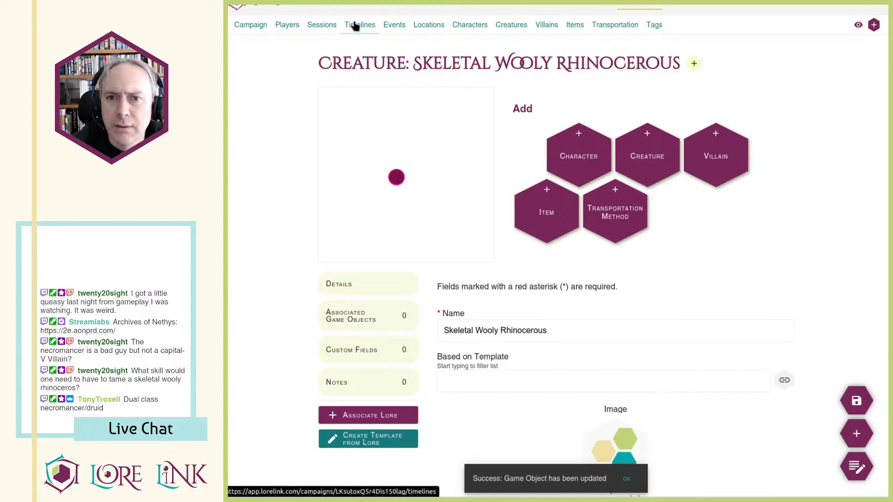
Step: Open the Caravan Route Encounter record from the campaign's event list
click(393, 26)
scroll(690, 140, down, 2)
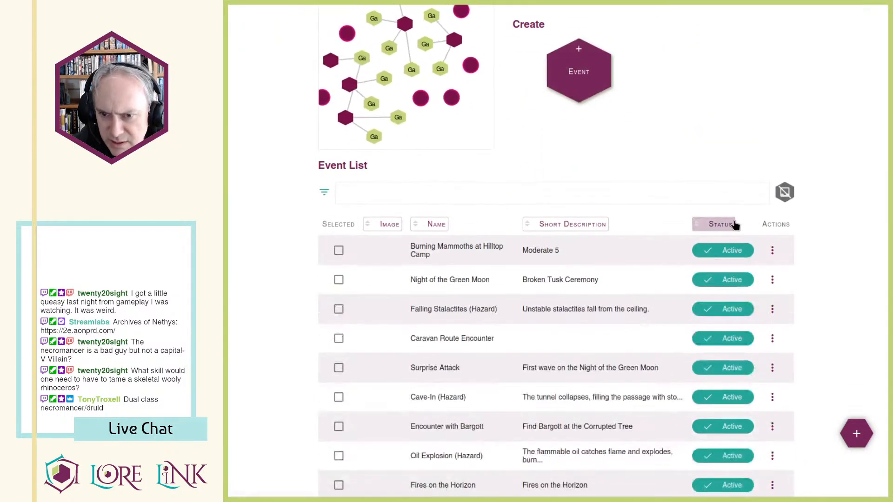
click(773, 338)
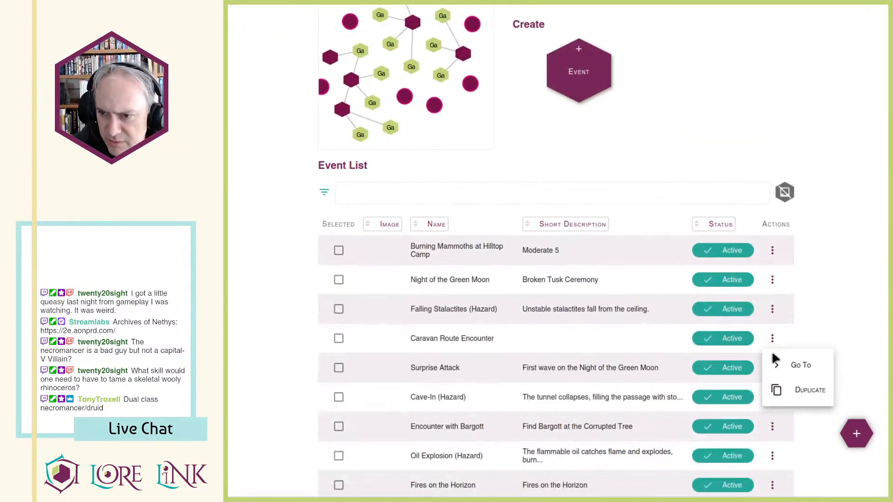
click(786, 365)
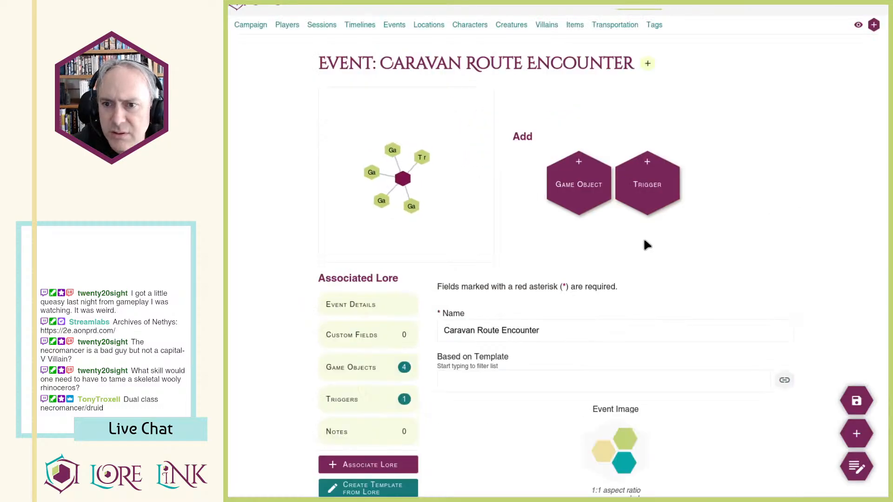
Step: Add the line "2 Skeletal Wooly Rhinocerouses" below the Necromancers entry in the event description
scroll(647, 245, down, 10)
click(550, 299)
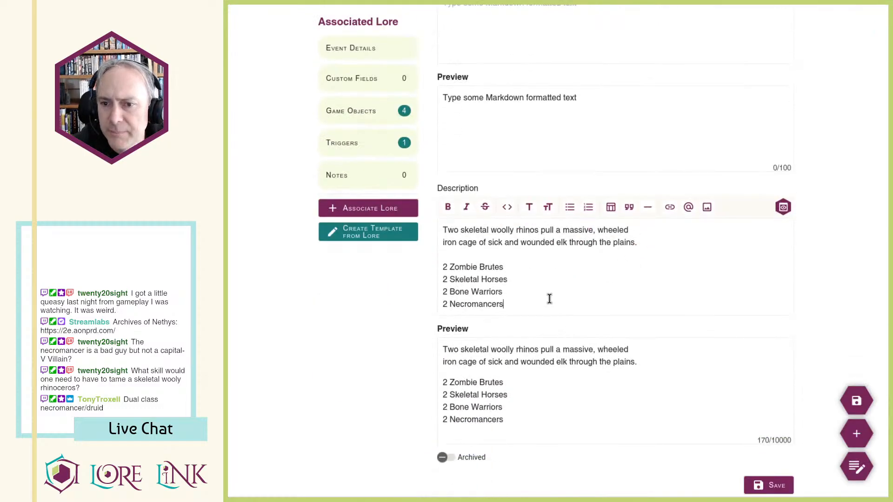
key(Return)
text(2)
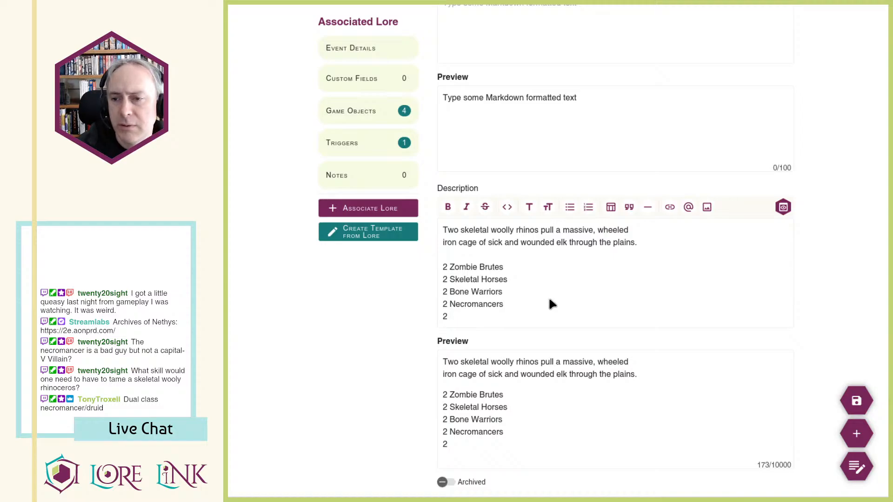
text( Skele)
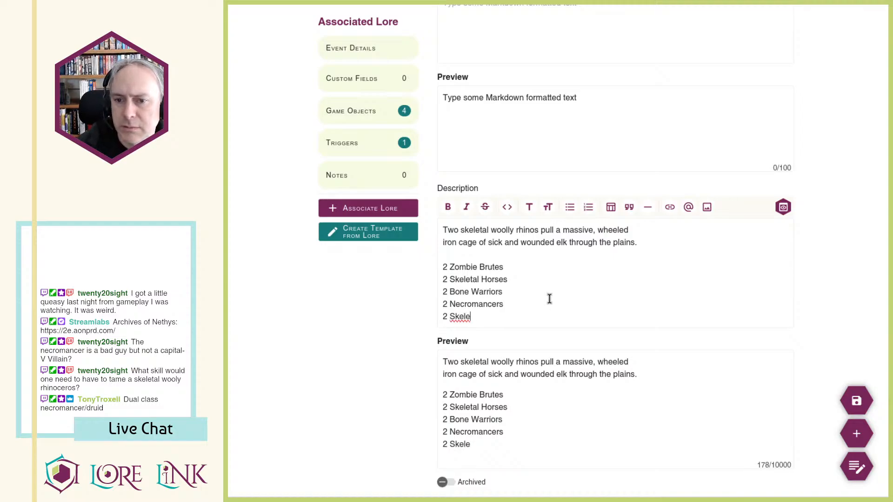
text(tal Wooly Rhi)
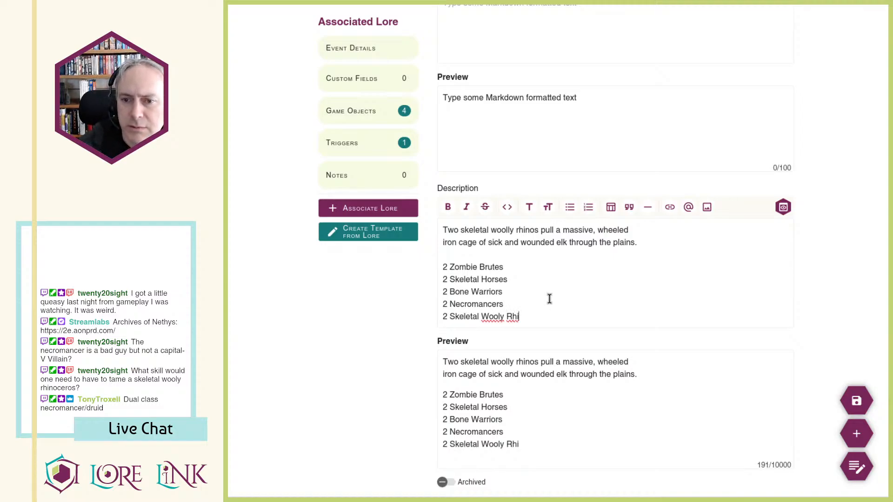
text(ocer)
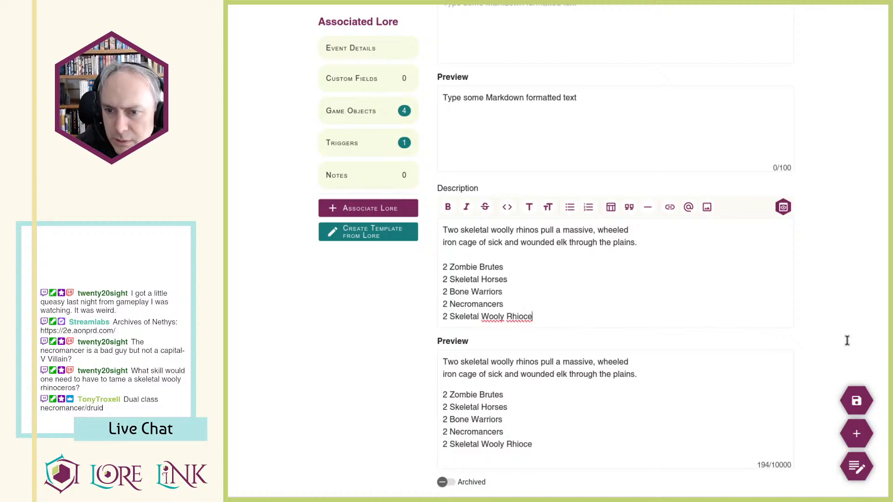
key(BackSpace)
key(BackSpace)
key(BackSpace)
text(nocerouses)
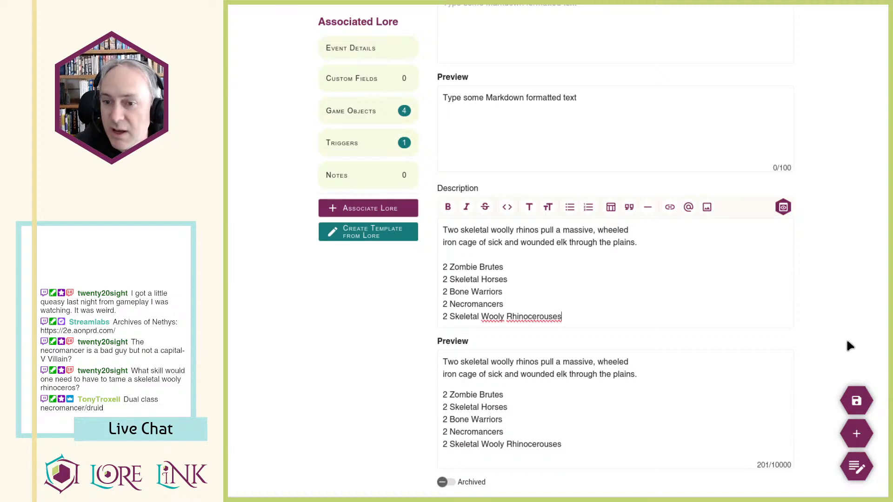
Step: Correct the spelling of the new description entry to "Skeletal Woolly Rhinoceroses"
click(498, 317)
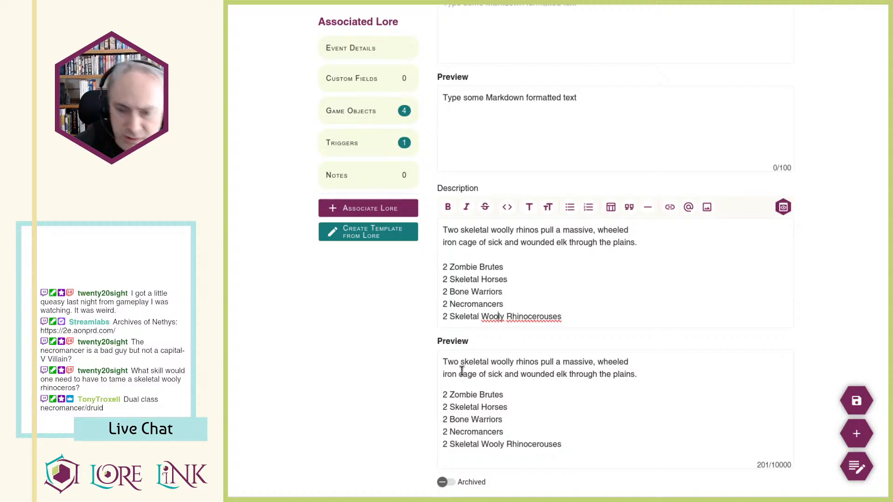
text(l)
double_click(528, 317)
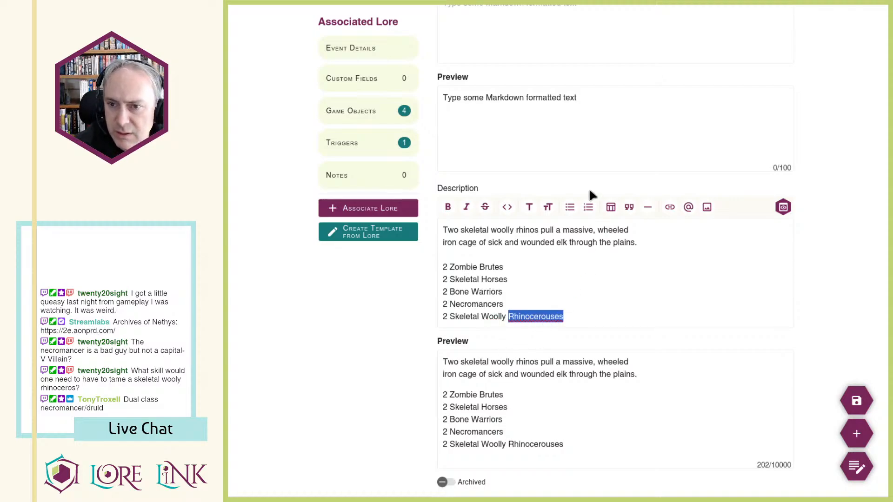
text(Rhinoceroses)
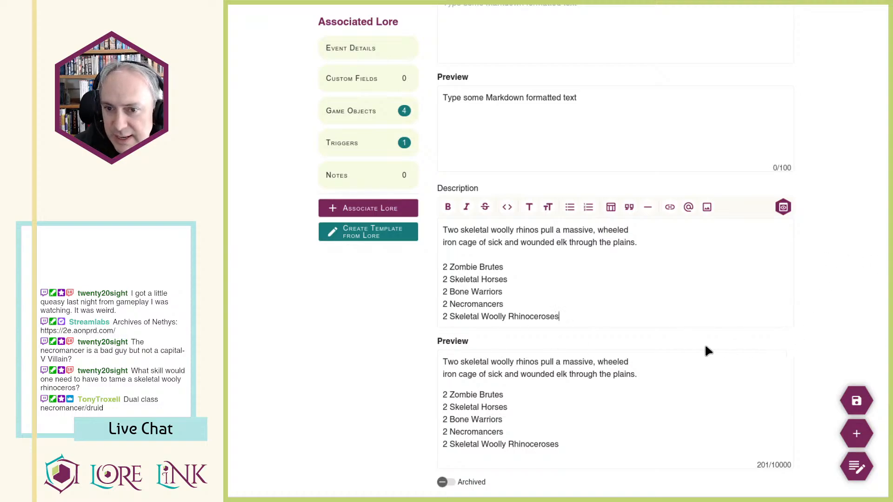
Step: Associate the Skeletal Wooly Rhinocerous creature with the event as a game object
scroll(704, 351, down, 15)
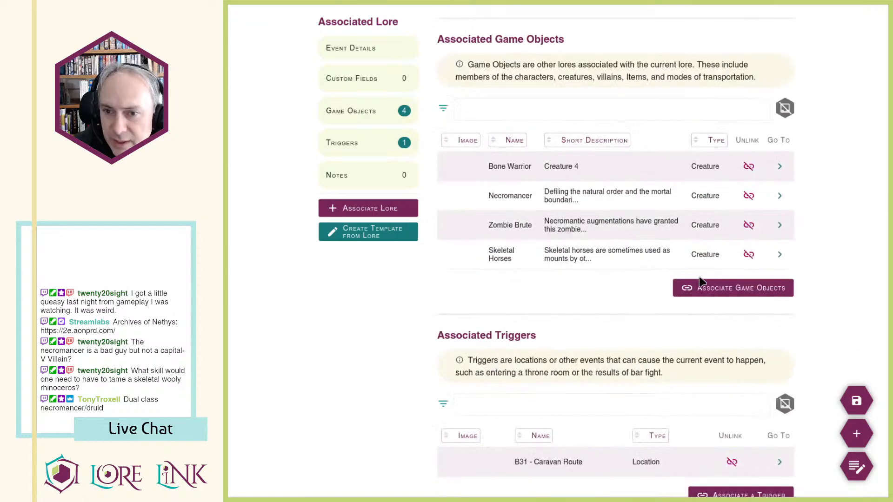
click(703, 288)
click(695, 177)
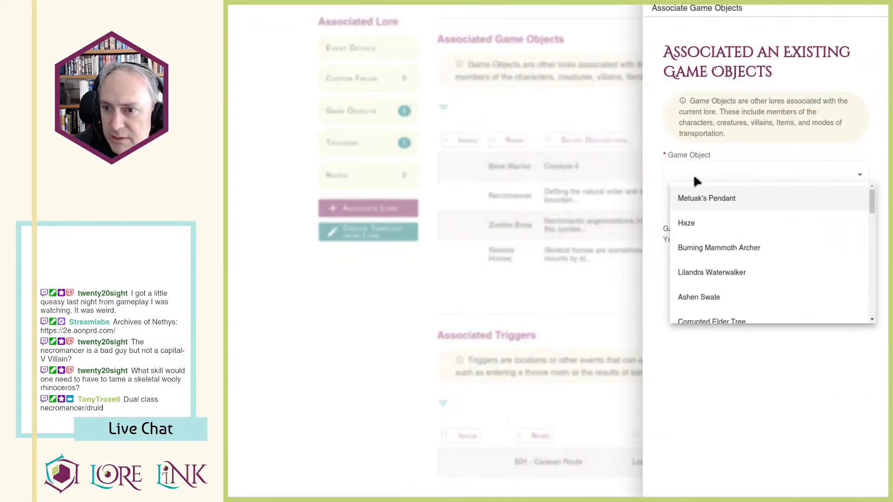
key(s)
key(k)
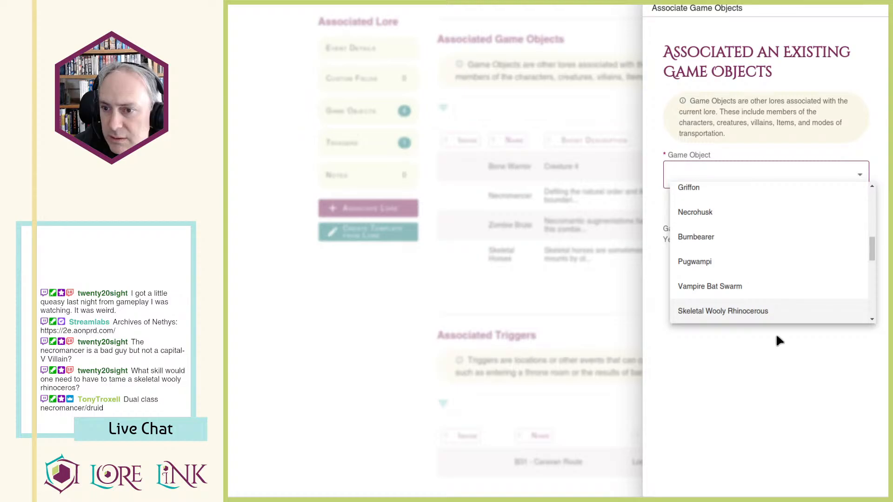
click(772, 314)
click(815, 210)
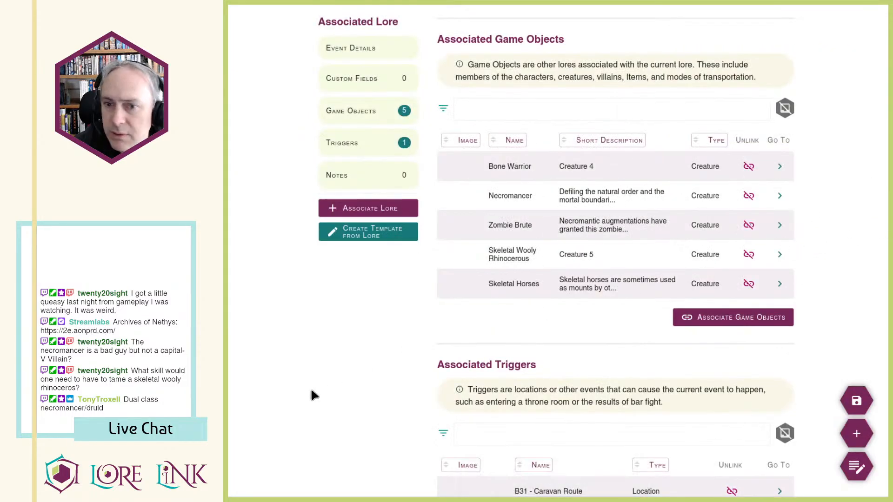
Step: Switch to the B31 - Caravan Route location and append the New Followers and Treasure paragraphs to its description after the Creatures text
key(ctrl+Tab)
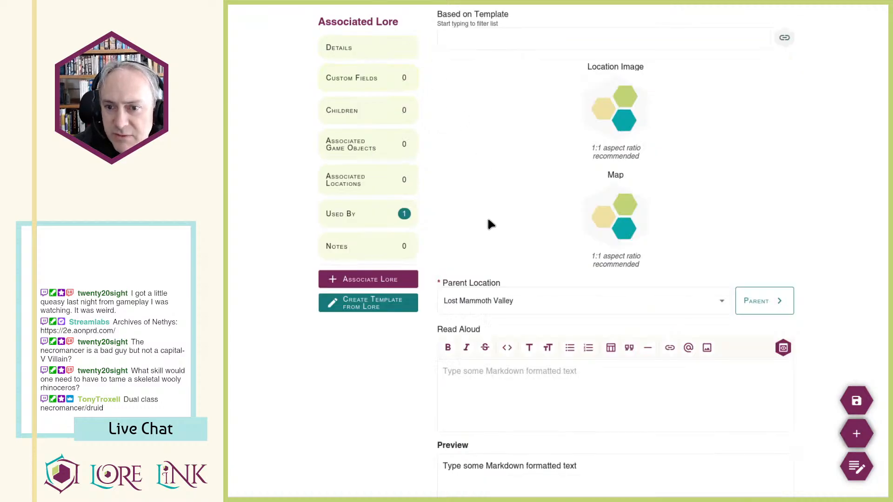
scroll(502, 210, down, 15)
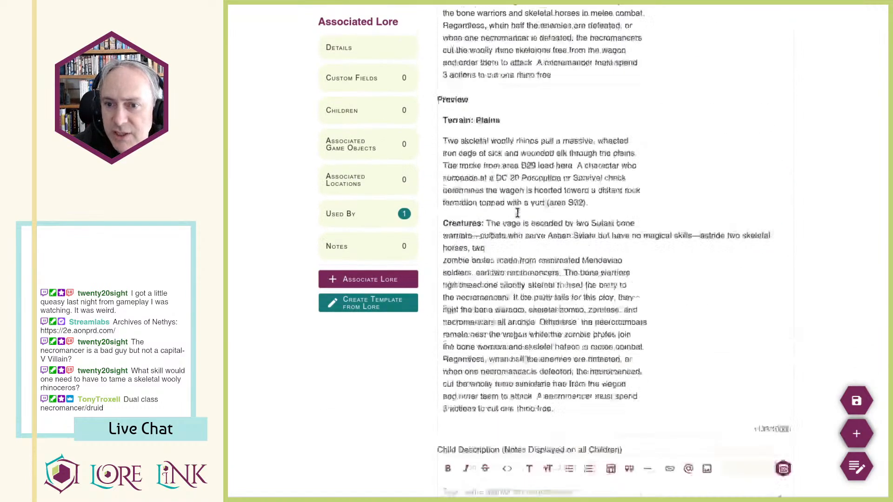
click(599, 33)
key(Return)
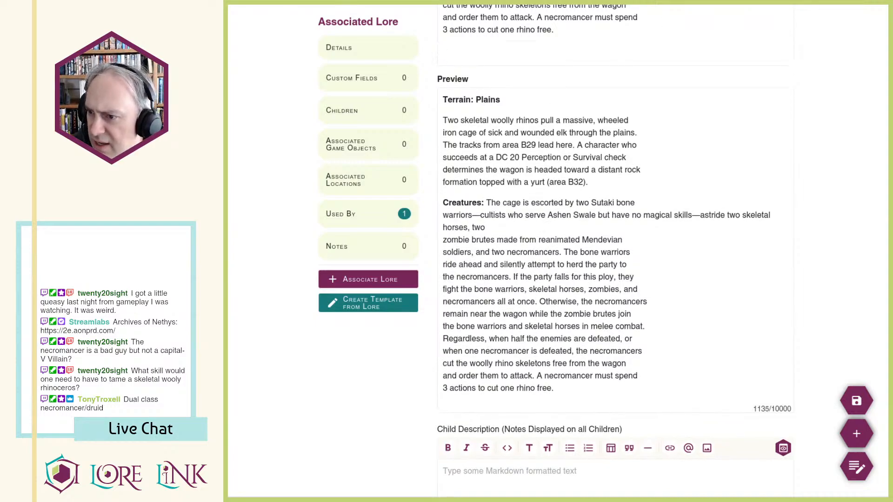
text(New Followers: There are 10 wounded elk in the wagon. To calm an elk, a character must succeed at a DC 22 Nature check. The DC is reduced to 20 if the elk is first healed, or 18 if it's healed and released from the cage. To feed an elk, they must be both healed and calmed. If the party heals, calms, releases, and feeds the elk, they join the party's following. Treasure: In addition to their equipment, each necromancer and bone warrior carries a bone religious symbol of Venexus. Each zombie brute wears a suit of scale mail, a bloodstained cloak embroidered with the sigil of Mendev, and a steel shield.)
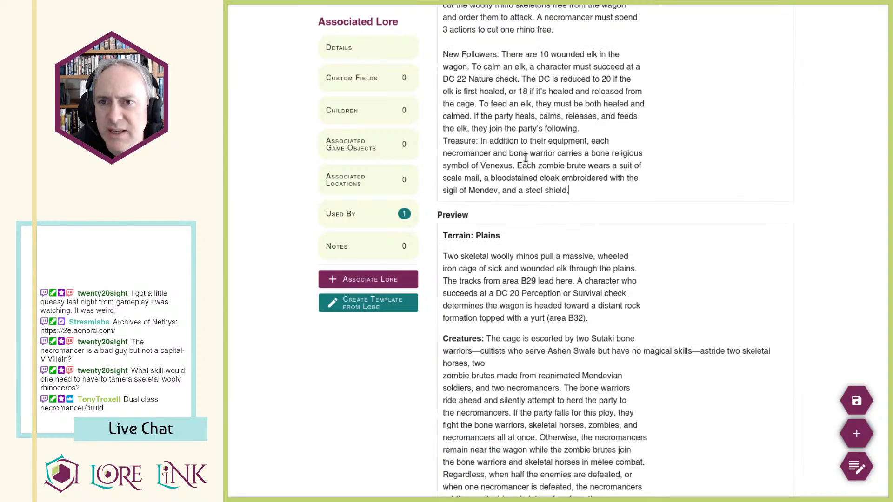
Step: Insert a blank line between the New Followers and Treasure paragraphs and make the "New Followers" heading bold
click(585, 128)
key(Return)
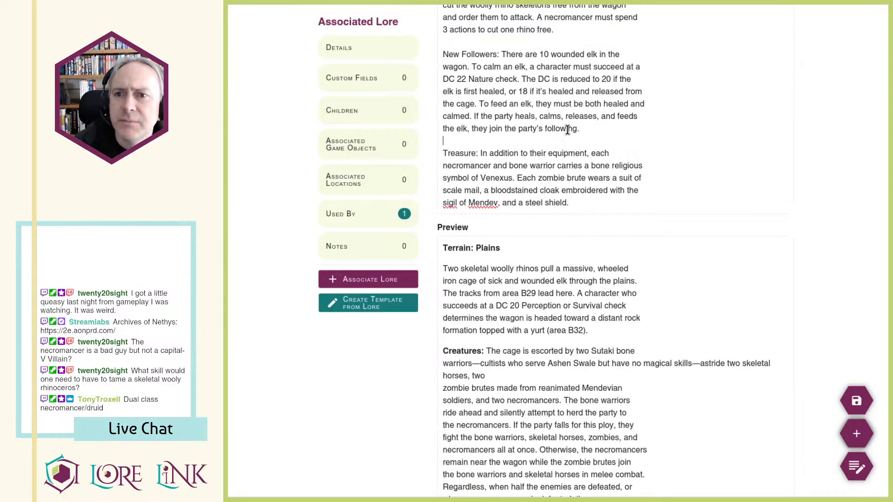
drag(442, 55, 497, 55)
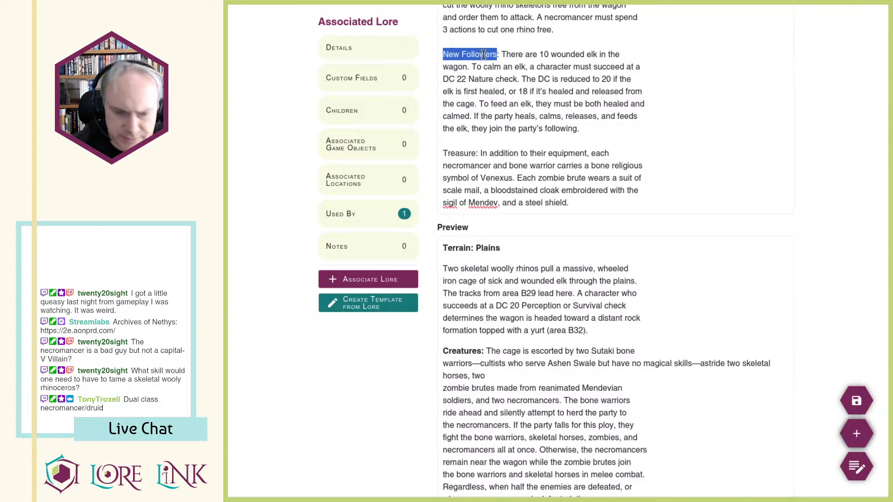
key(ctrl+b)
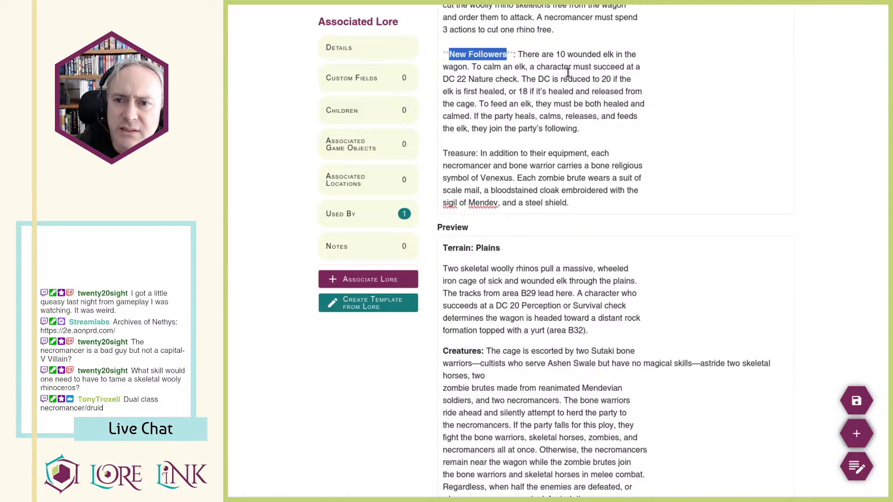
drag(557, 67, 416, 70)
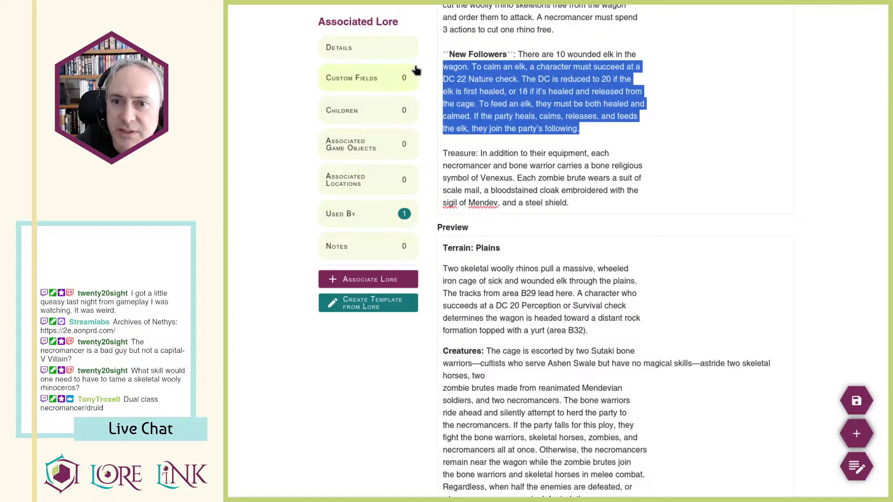
click(532, 84)
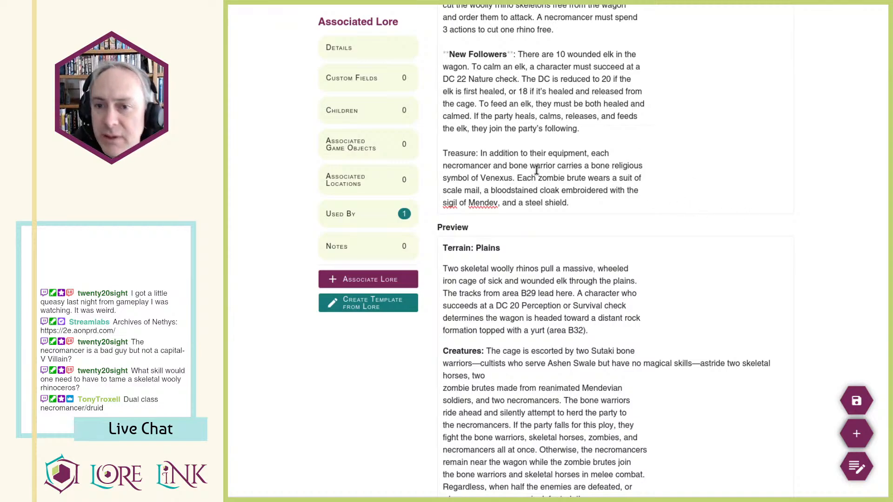
Step: Make the "Treasure" heading bold in the description and save the location
double_click(458, 153)
key(ctrl+b)
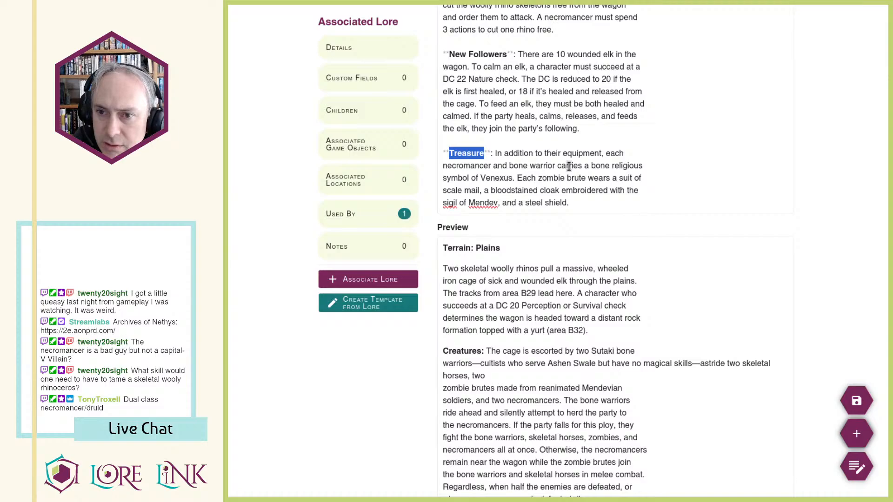
drag(608, 167, 483, 178)
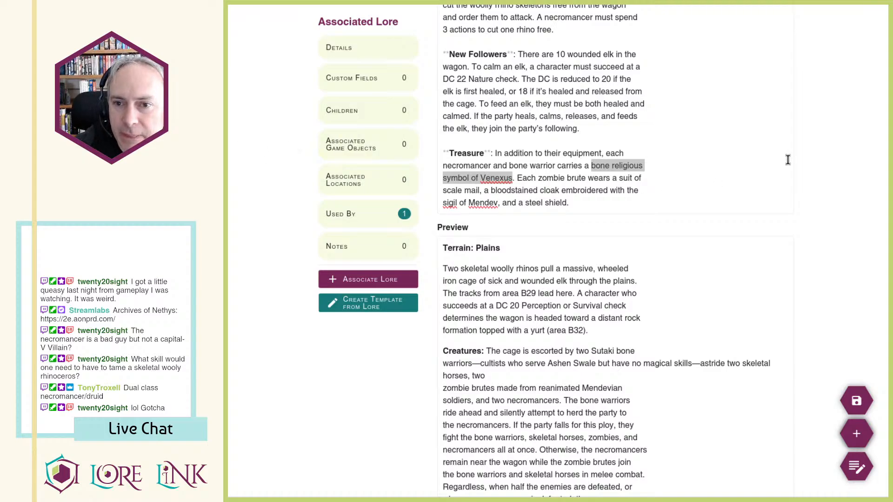
click(716, 140)
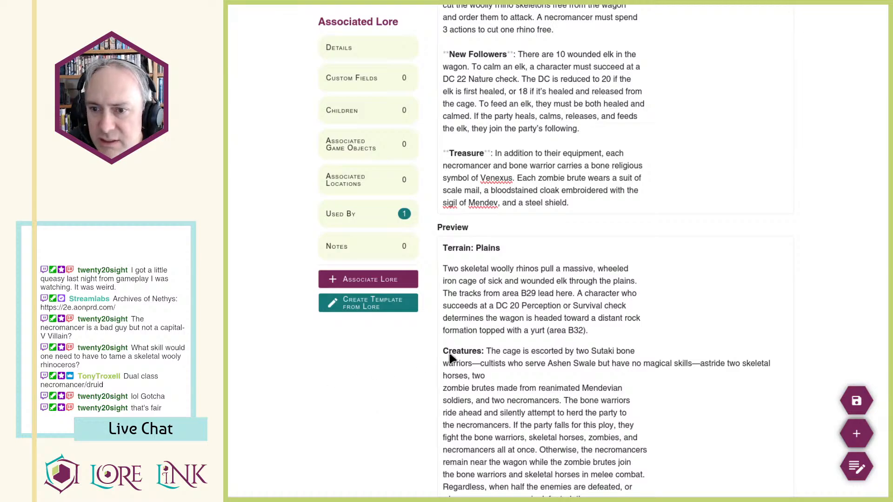
click(854, 400)
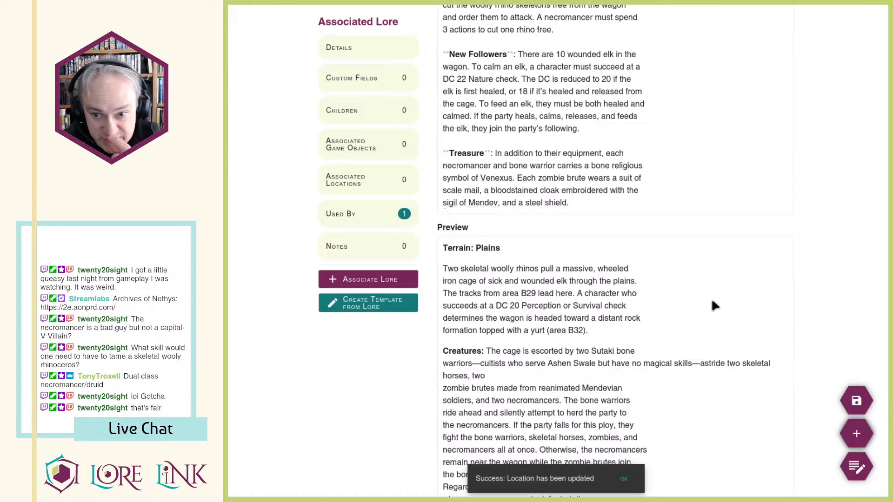
Step: Look over the B31 - Caravan Route location page, including its parent location and associated lore
scroll(712, 303, up, 15)
scroll(722, 284, up, 5)
scroll(723, 284, down, 8)
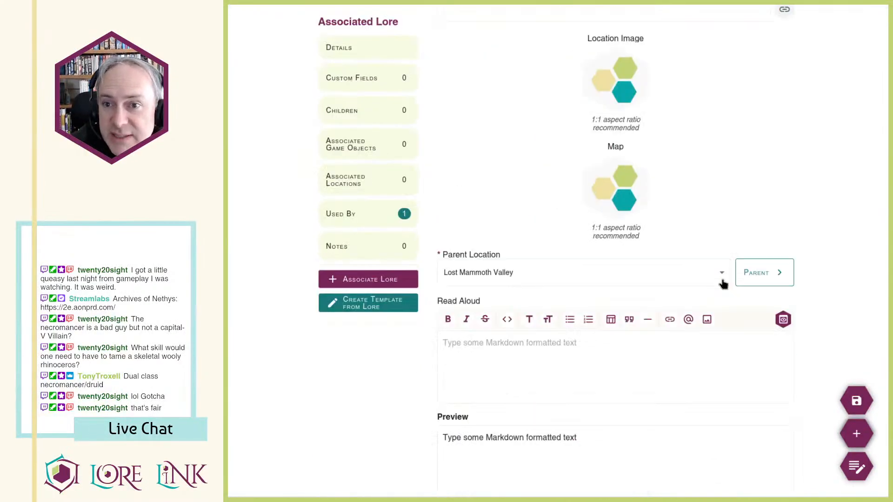
scroll(561, 123, up, 6)
scroll(563, 129, up, 5)
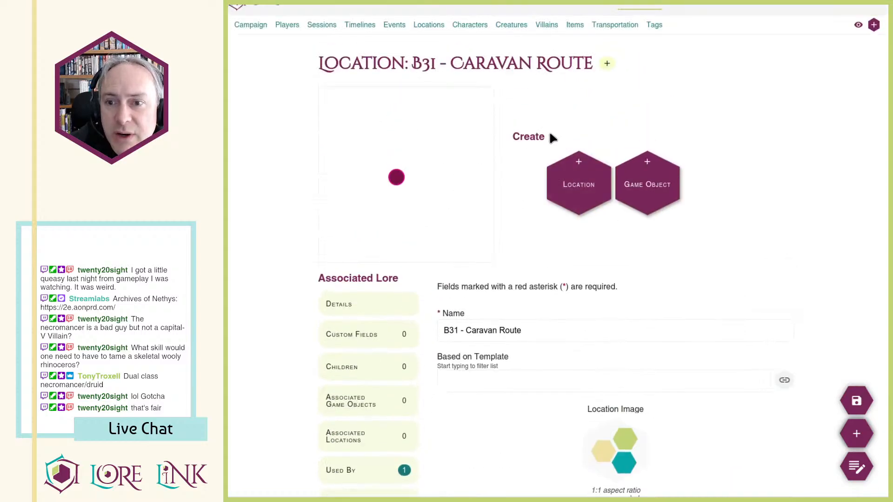
scroll(550, 137, down, 8)
scroll(549, 135, up, 7)
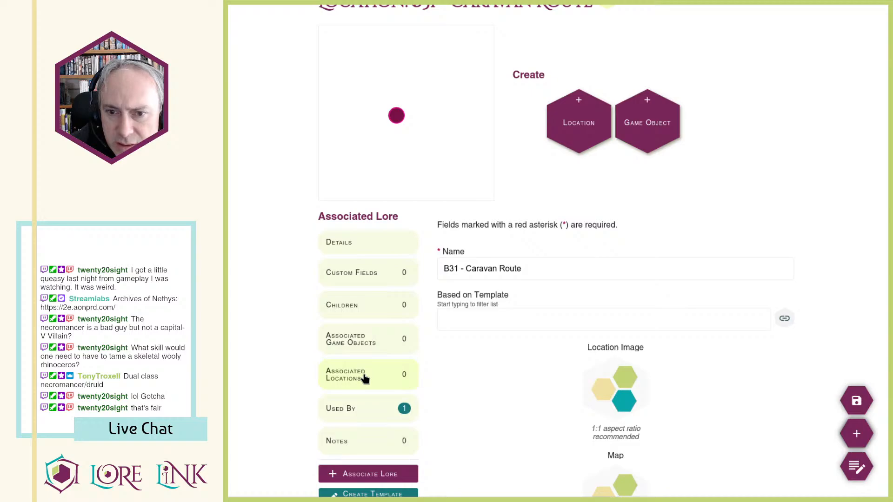
scroll(398, 80, up, 2)
Step: Go to the campaign's locations and expand Lost Mammoth Valley in the hierarchy to look through its child locations
click(410, 25)
scroll(486, 110, down, 6)
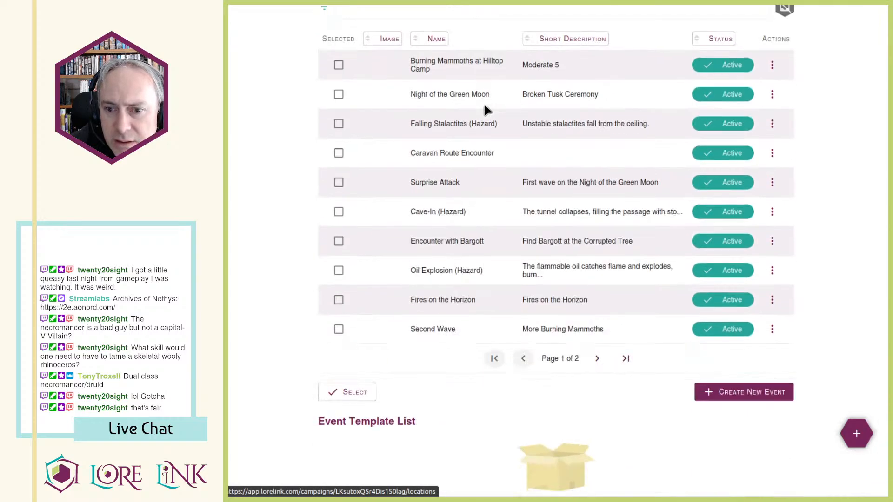
scroll(484, 109, up, 6)
click(429, 25)
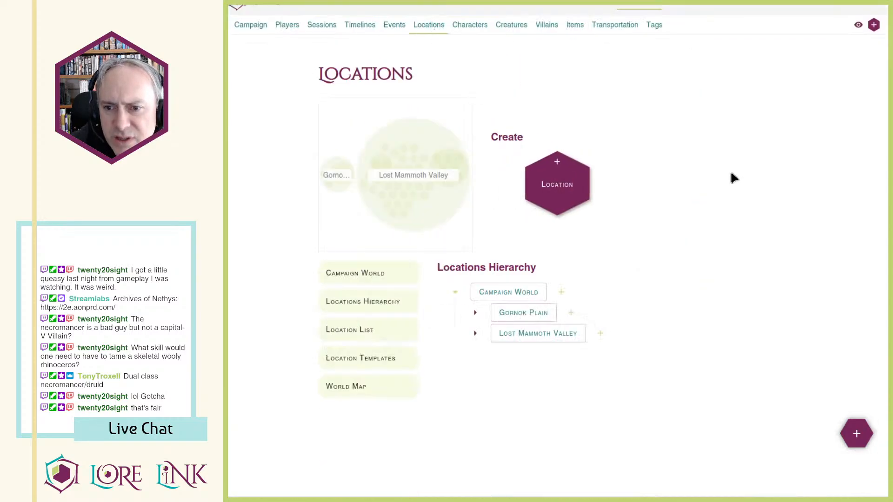
scroll(604, 242, down, 1)
click(476, 307)
scroll(549, 307, down, 5)
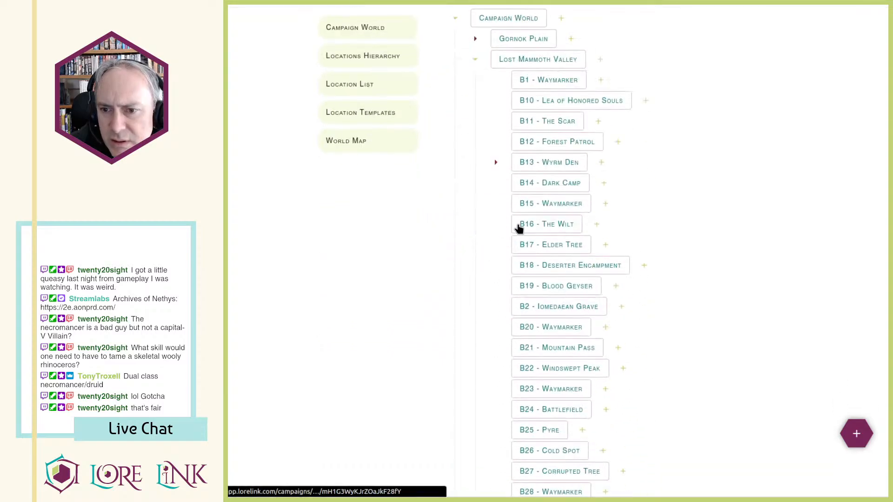
scroll(518, 228, down, 4)
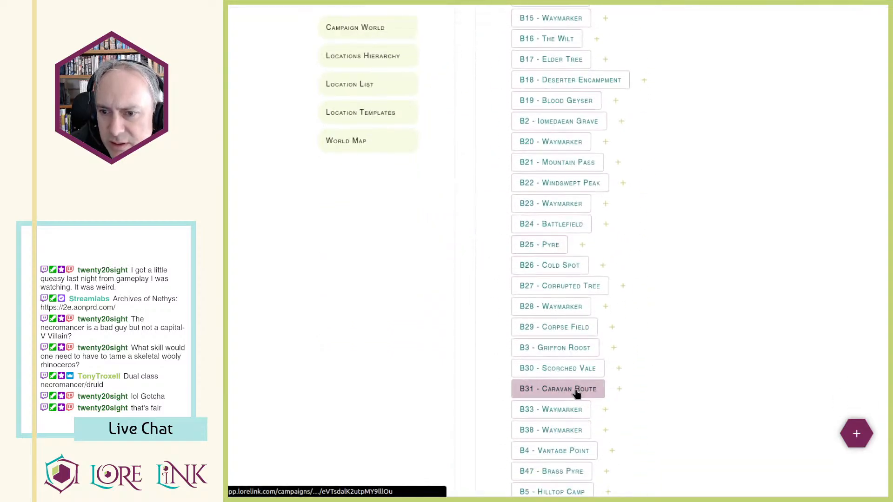
scroll(578, 385, up, 7)
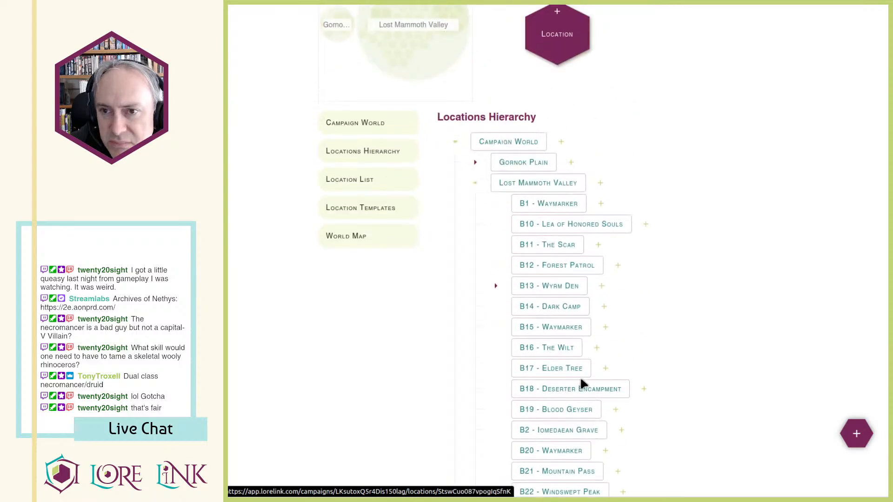
scroll(582, 381, down, 10)
scroll(581, 381, up, 10)
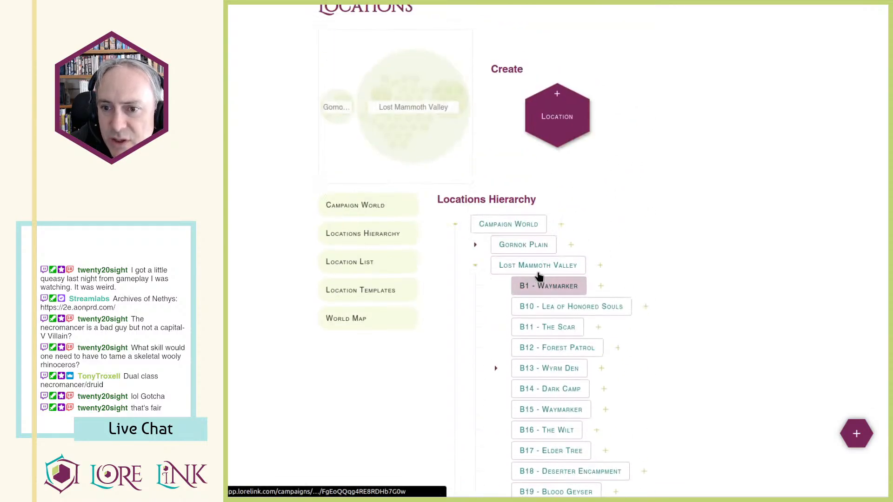
Step: Open the Lost Mammoth Valley location and add a map hotspot at the B31 label linked to B31 - Caravan Route
click(587, 264)
scroll(515, 213, down, 1)
scroll(515, 213, down, 15)
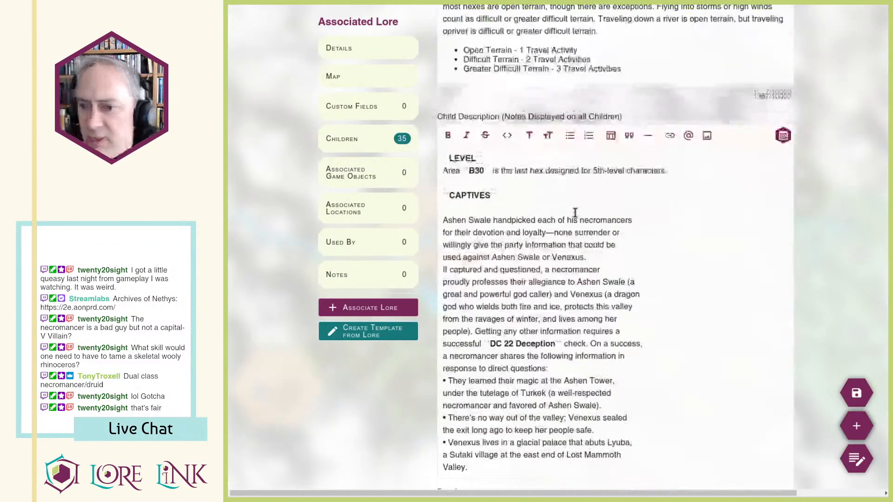
scroll(622, 219, up, 4)
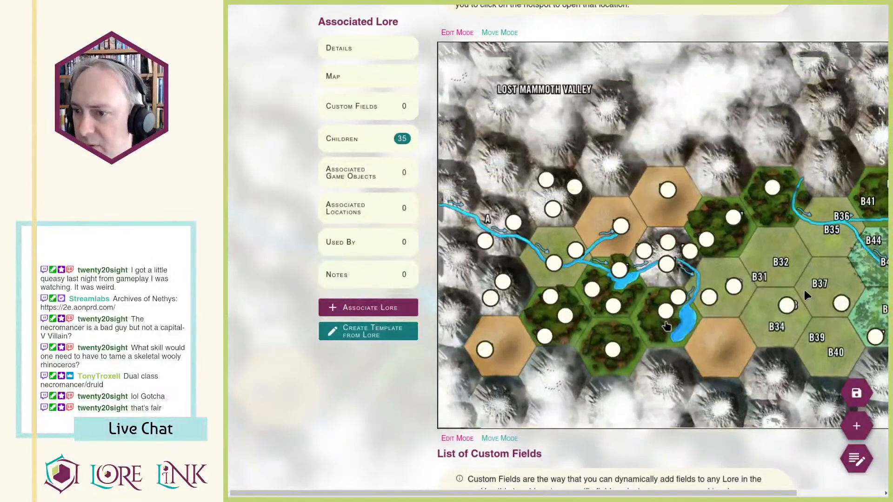
click(758, 276)
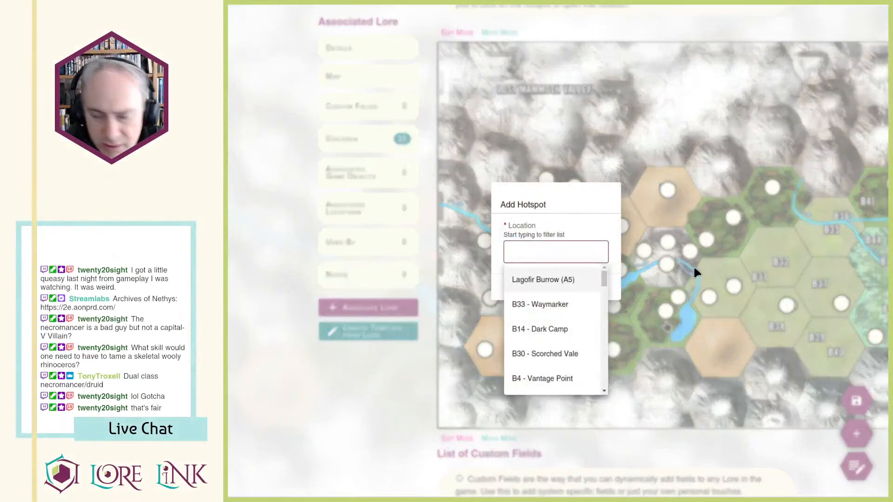
text(b31)
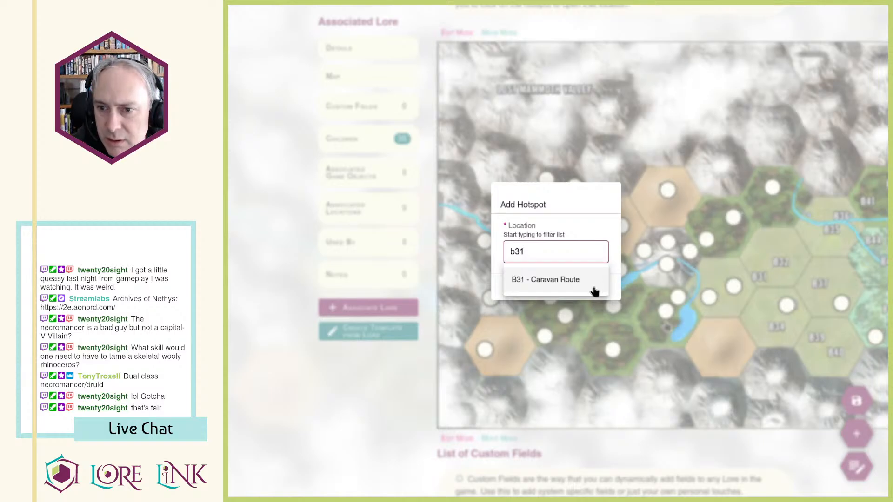
click(574, 286)
click(516, 285)
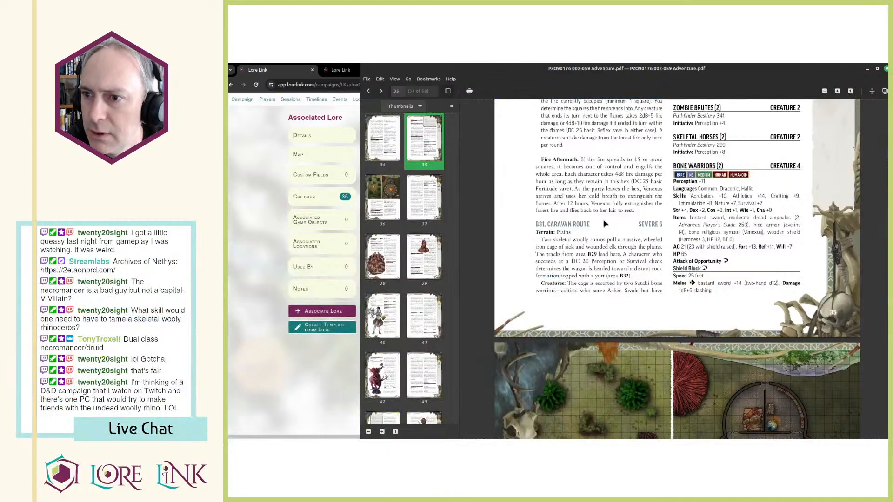
Step: Browse the adventure PDF past the Caravan Route pages and read the B32. The Ashen Tower entry, checking the area against the valley map
scroll(605, 224, down, 3)
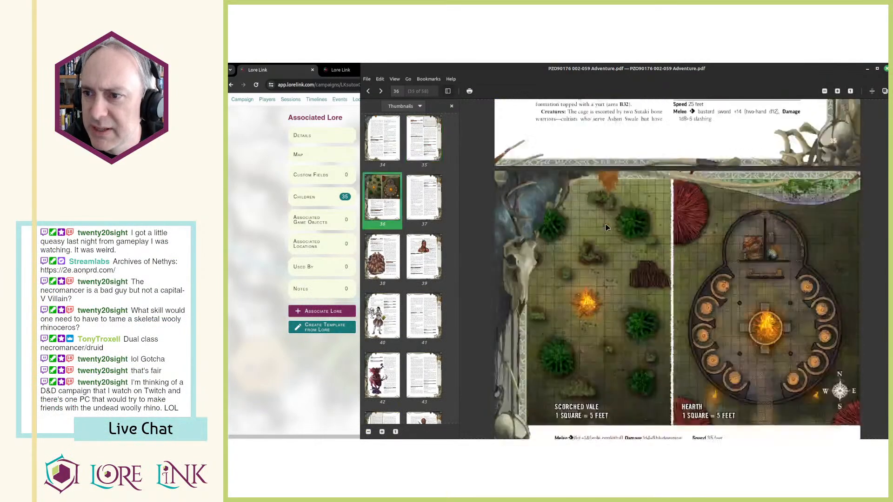
click(283, 318)
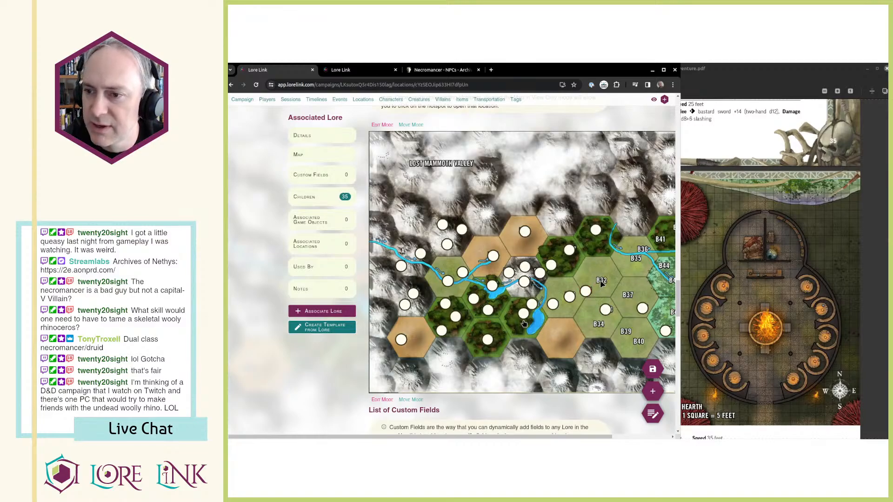
click(708, 262)
scroll(698, 253, down, 10)
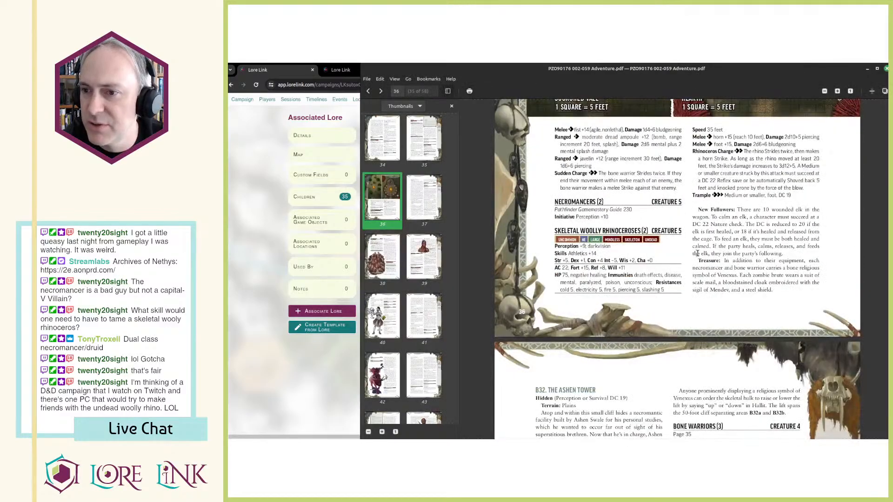
scroll(698, 254, down, 5)
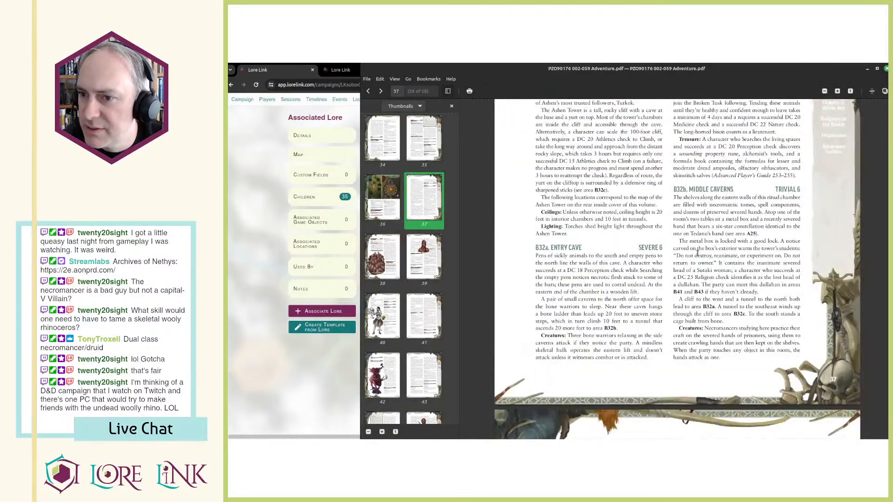
scroll(697, 254, up, 10)
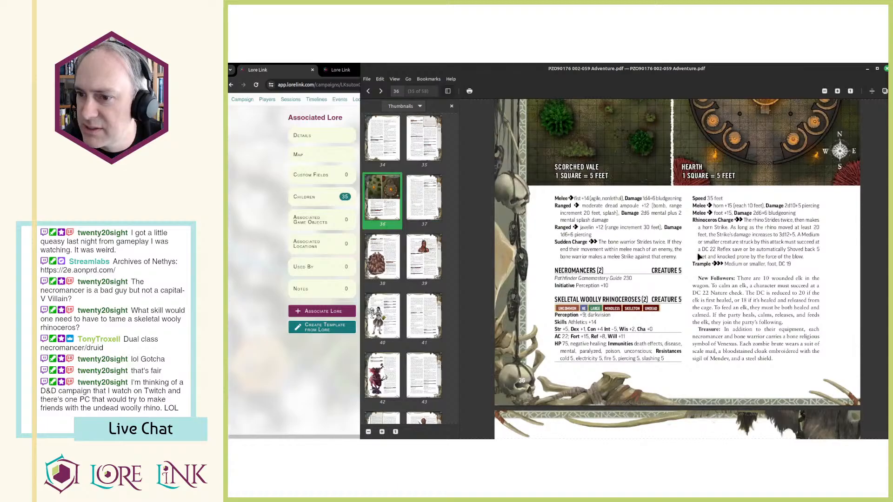
scroll(699, 257, up, 10)
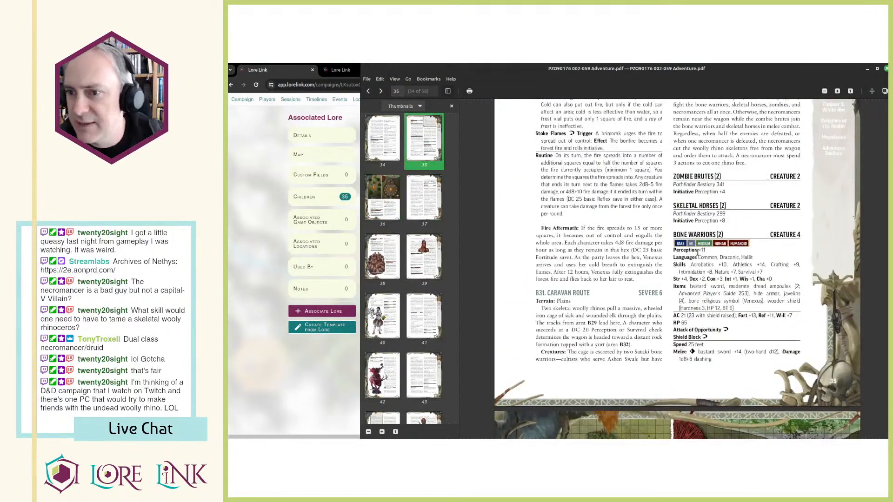
scroll(697, 254, down, 8)
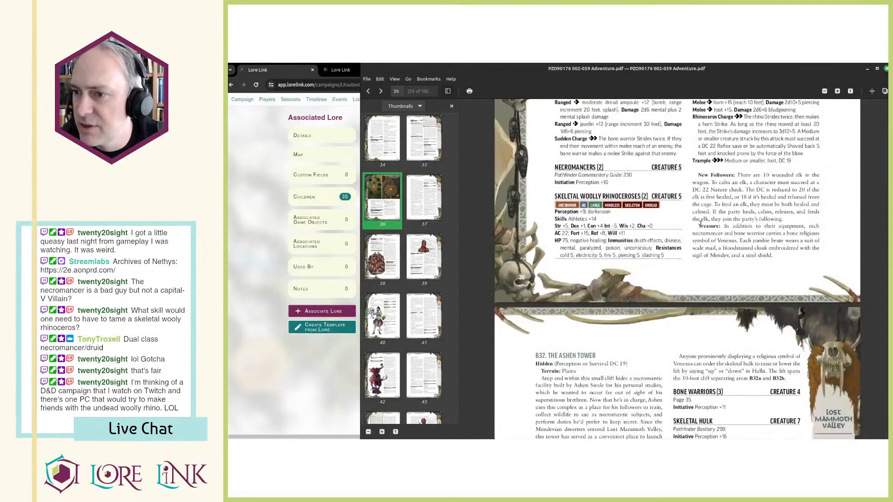
scroll(653, 217, down, 3)
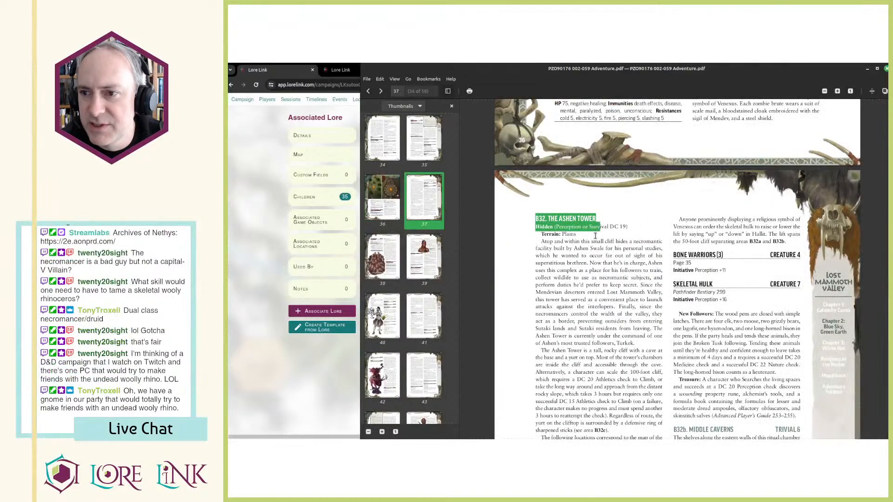
scroll(583, 242, down, 3)
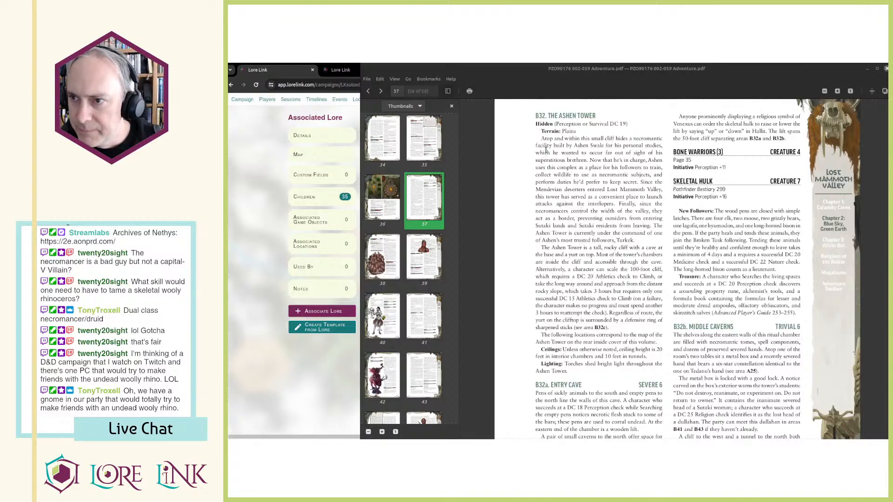
drag(544, 140, 566, 184)
click(578, 151)
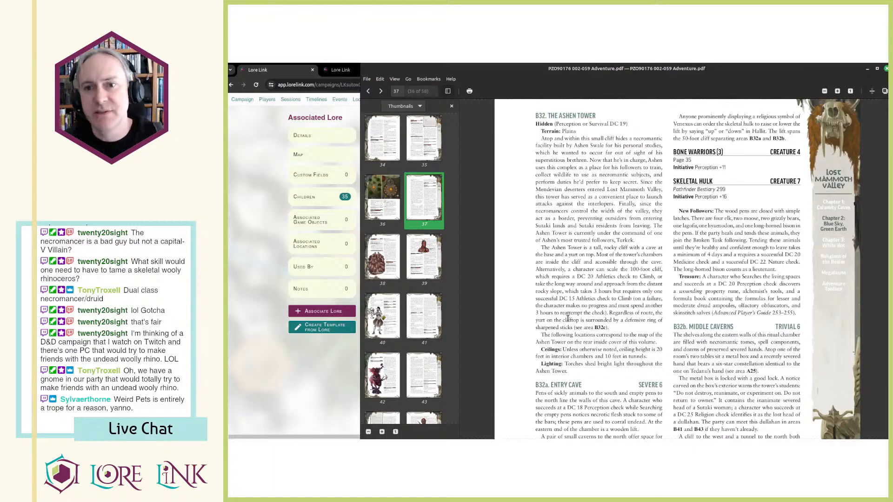
Step: Switch back to the Lost Mammoth Valley map in Lore Link and check which location the southern forest hex's hotspot links to
click(233, 180)
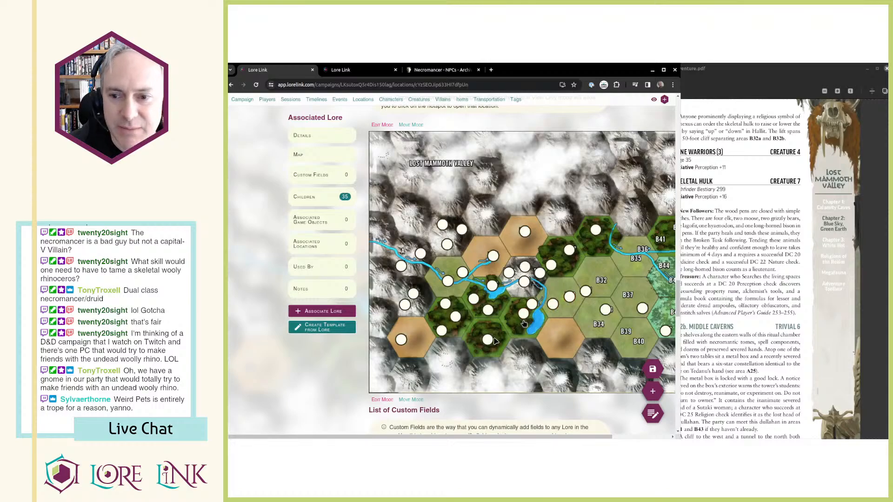
mouse_move(491, 341)
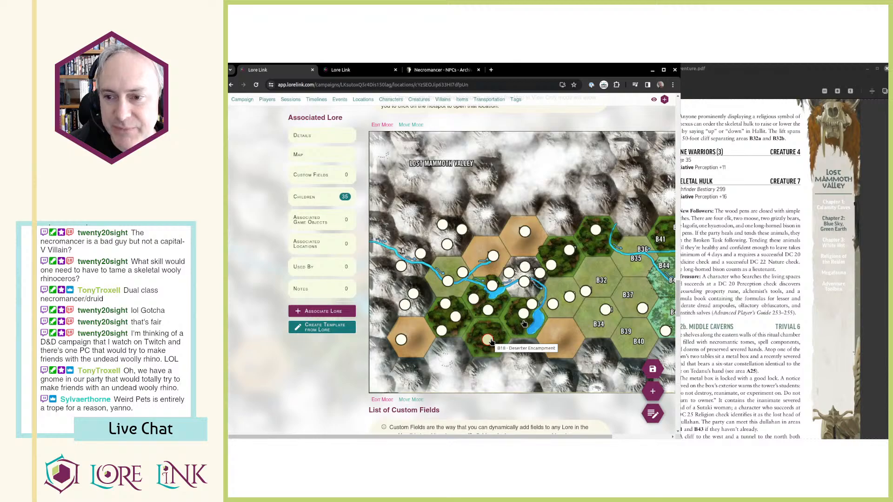
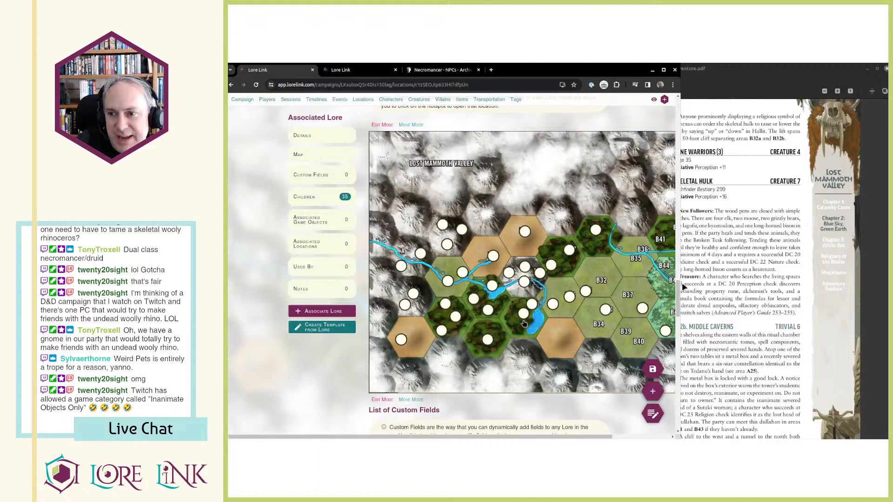
Step: Switch to the adventure PDF and read The Ashen Tower's sub-areas from B32a. Entry Cave through B32d. Yurt
drag(678, 299, 679, 306)
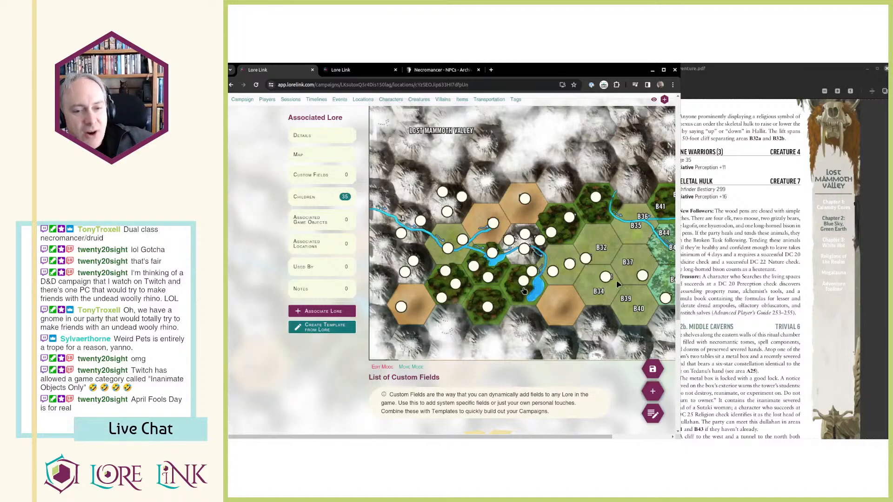
click(774, 260)
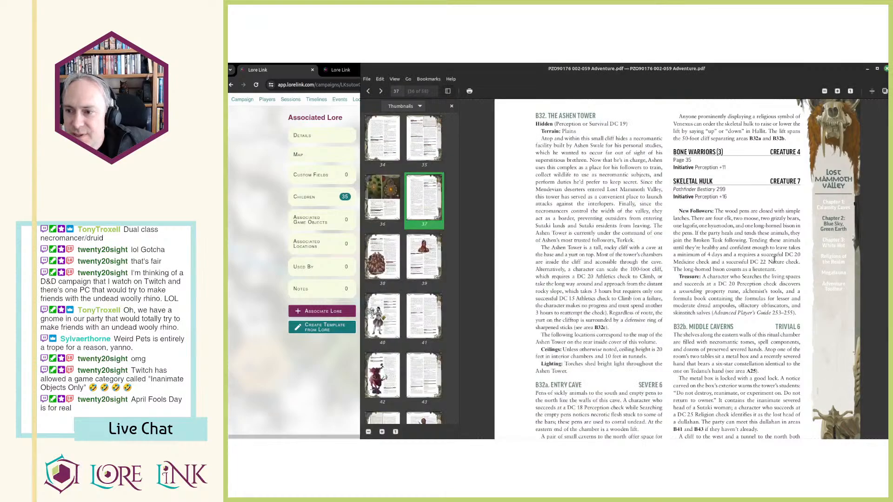
scroll(774, 260, up, 3)
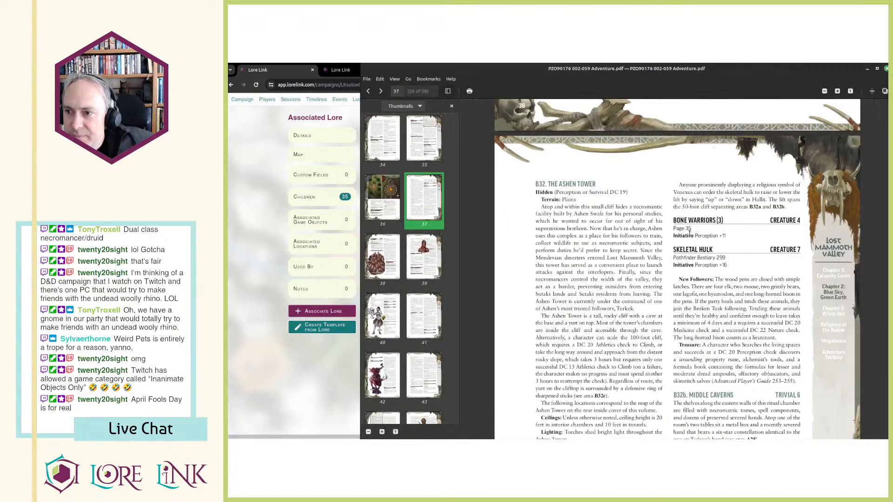
scroll(552, 185, down, 3)
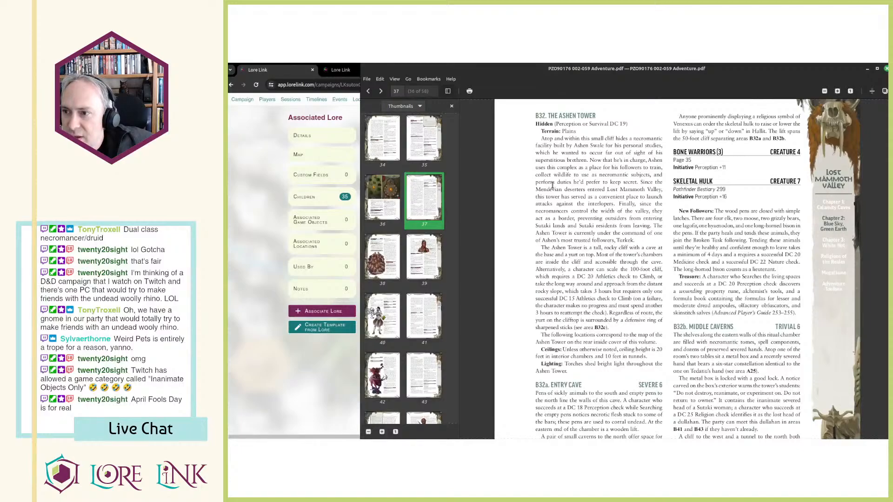
scroll(552, 185, down, 4)
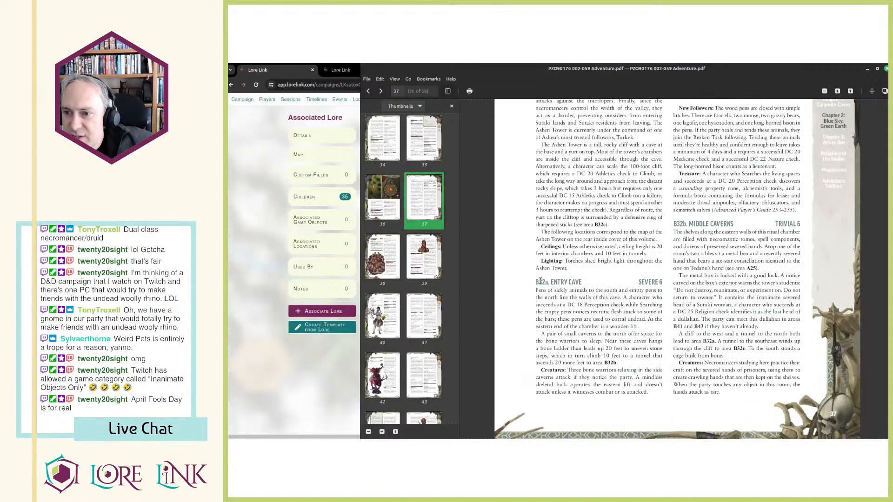
scroll(538, 281, up, 3)
scroll(580, 300, down, 3)
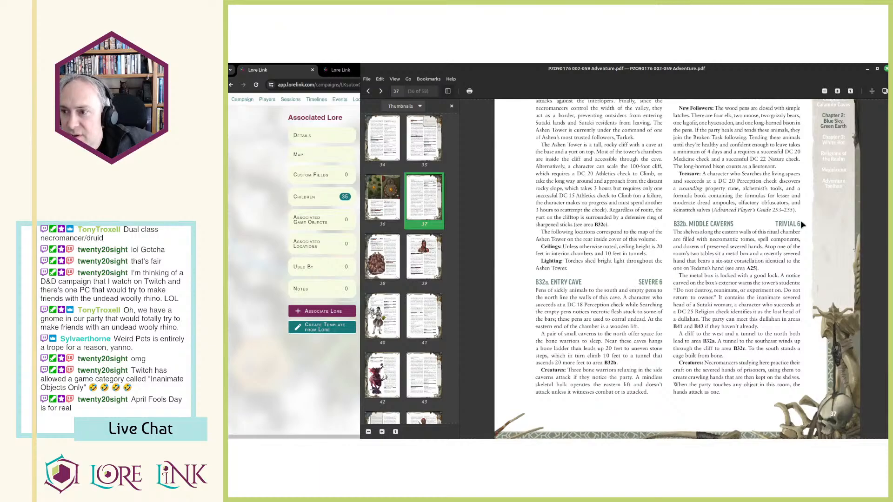
scroll(813, 250, up, 3)
scroll(812, 250, down, 12)
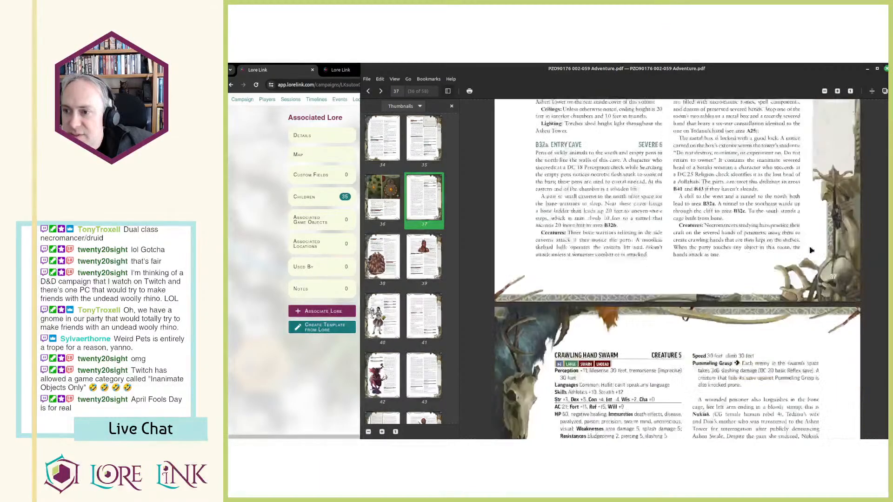
scroll(810, 251, down, 7)
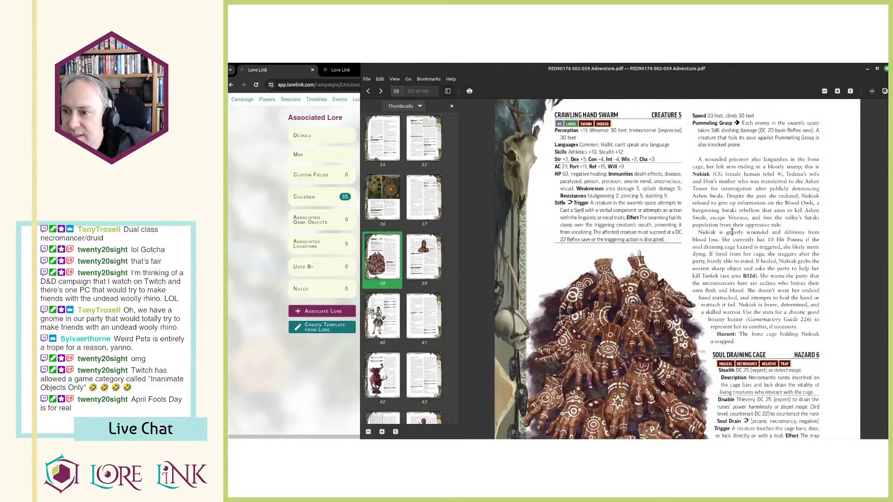
scroll(731, 231, down, 15)
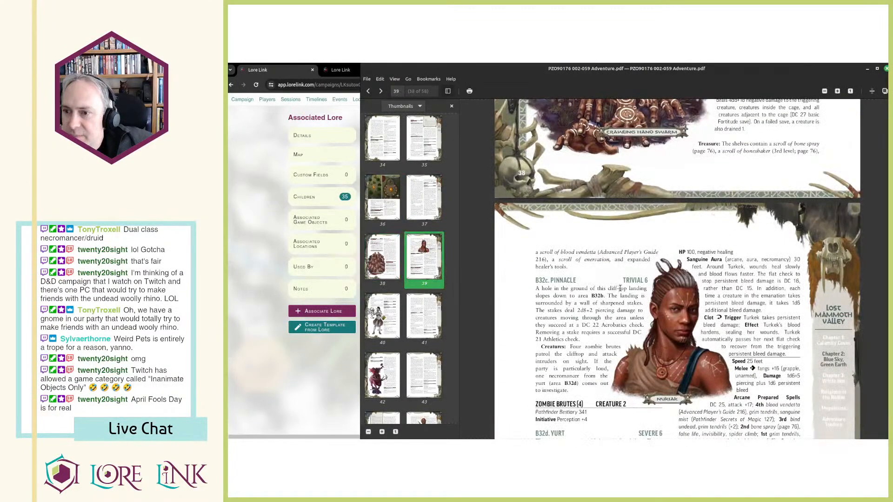
scroll(619, 289, down, 4)
scroll(625, 295, down, 11)
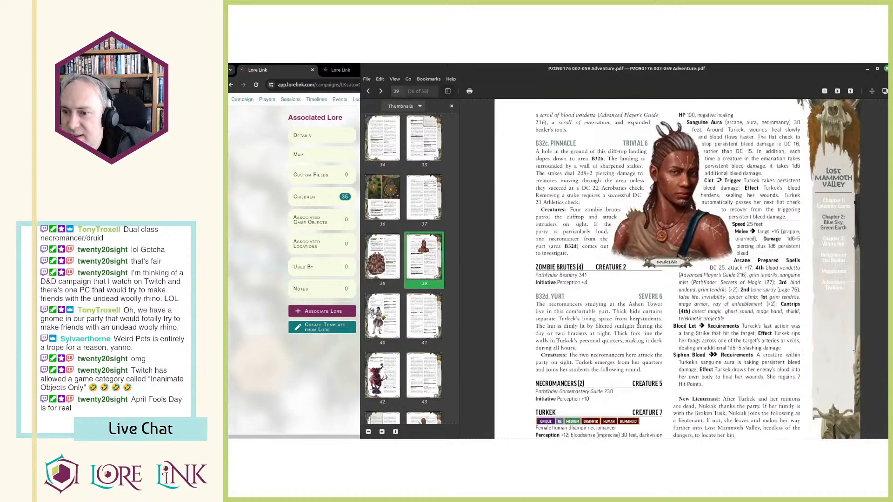
Step: Review the Yurt, Pinnacle and Middle Caverns details in the PDF again, ending back at the start of the B32 entry
scroll(635, 310, up, 15)
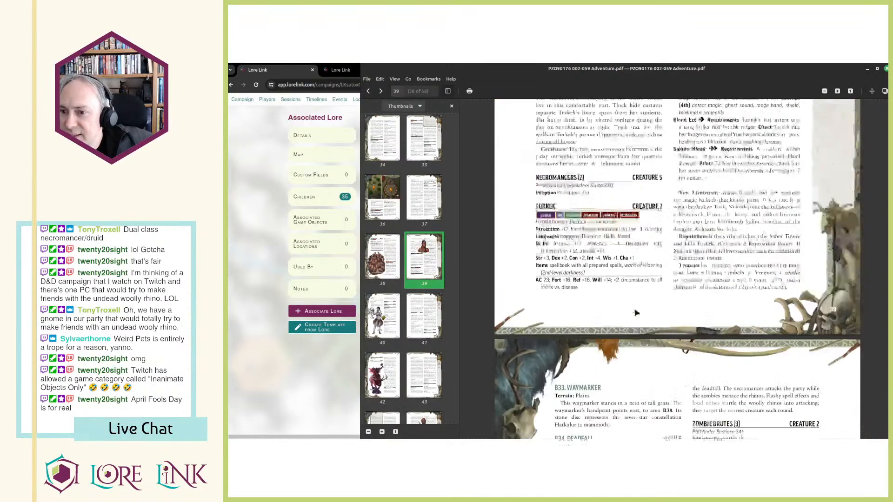
scroll(635, 310, down, 10)
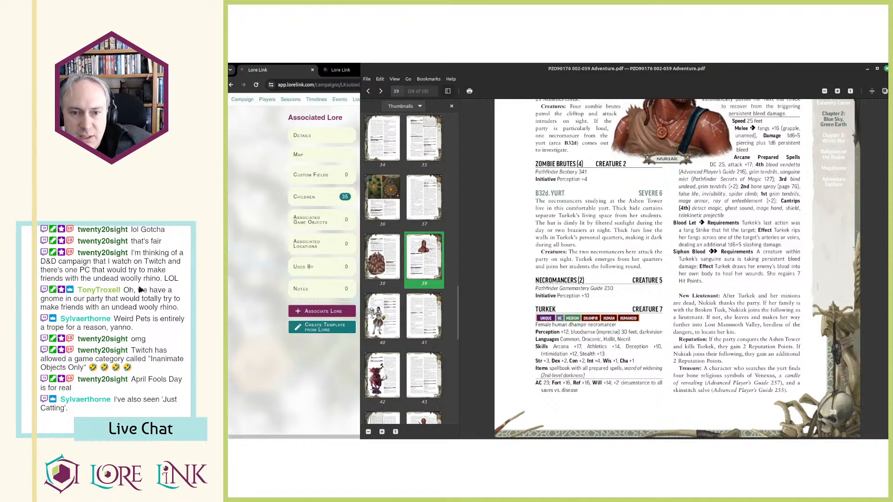
scroll(739, 248, up, 3)
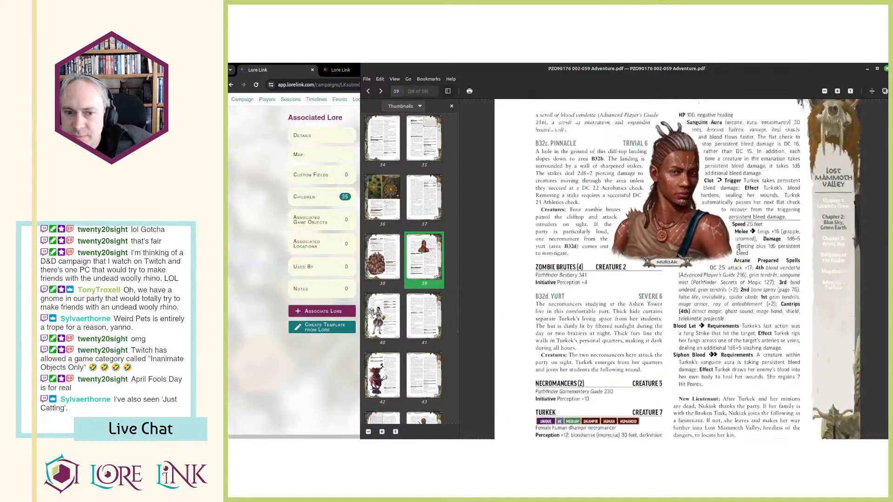
scroll(738, 247, up, 8)
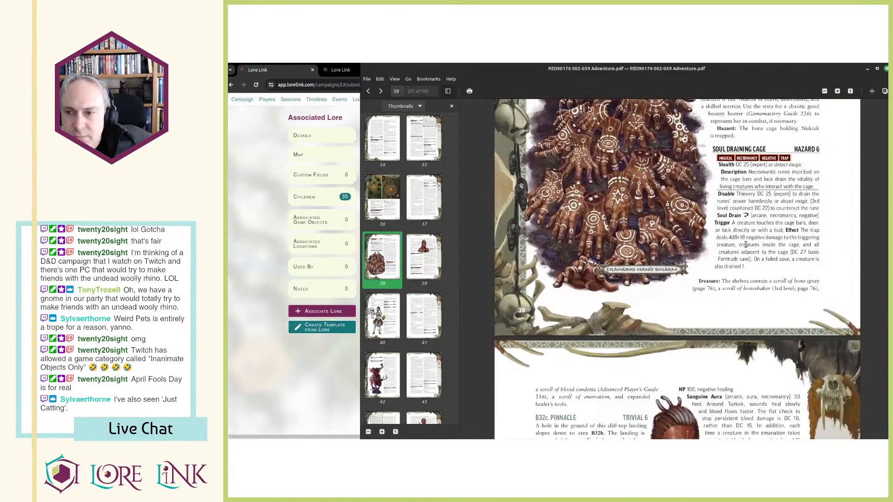
scroll(745, 245, up, 5)
scroll(745, 245, up, 6)
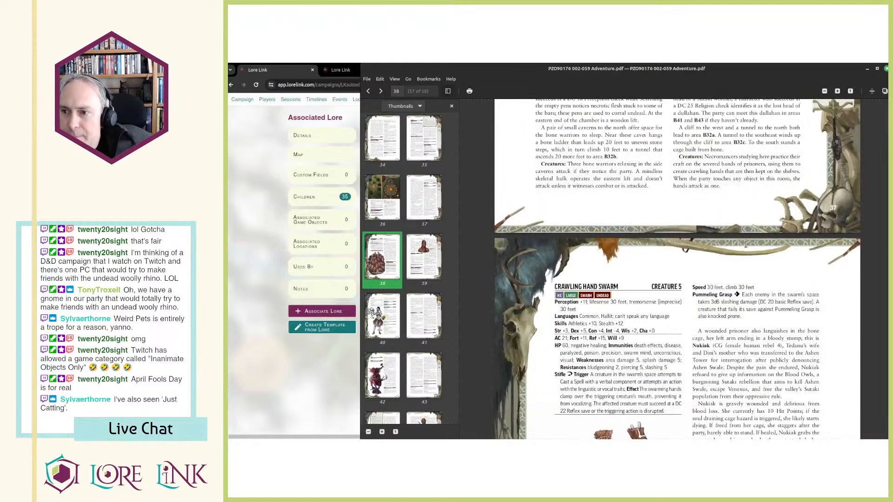
scroll(746, 245, down, 9)
scroll(747, 247, down, 10)
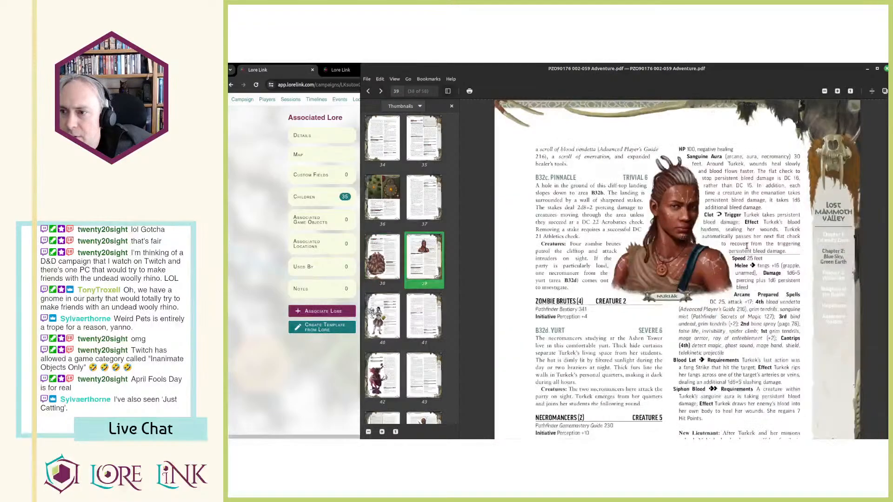
scroll(740, 223, up, 20)
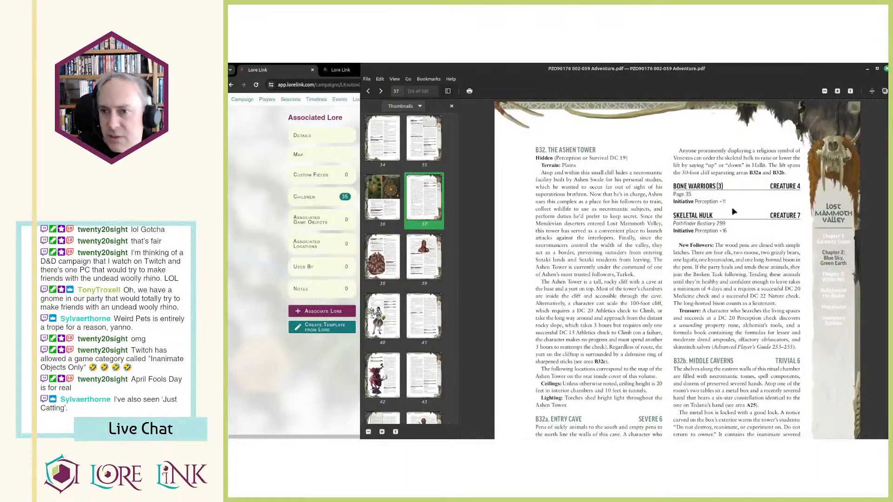
Step: In Lore Link's locations hierarchy, start a new child location of Lost Mammoth Valley named "B32 - The Ashen Tower"
click(307, 405)
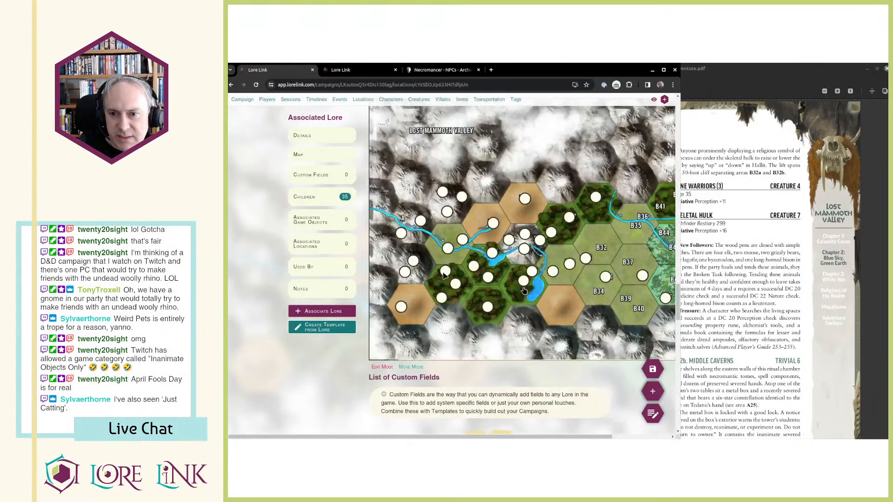
scroll(489, 232, up, 5)
click(363, 101)
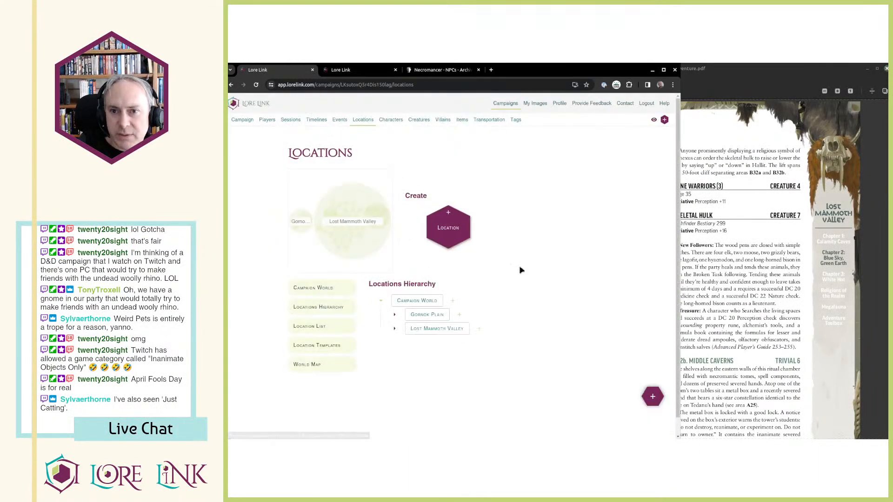
click(478, 328)
click(575, 152)
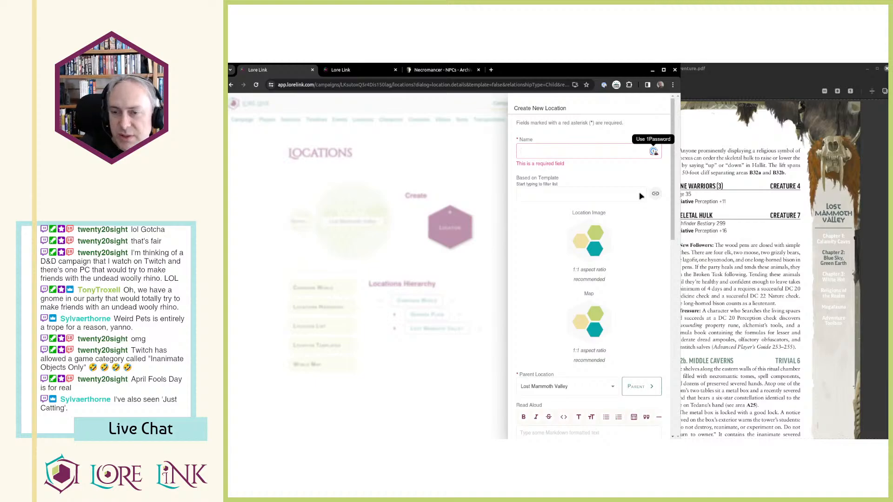
text(B32 - The)
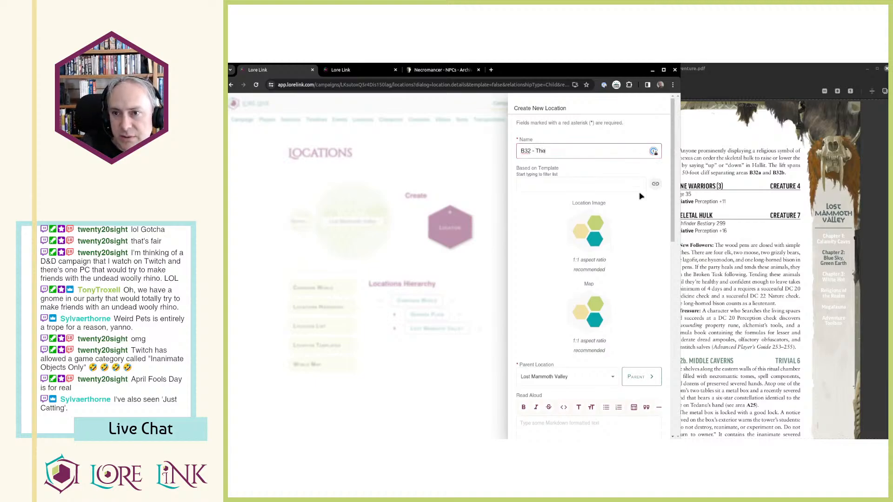
text( Ashen Tower)
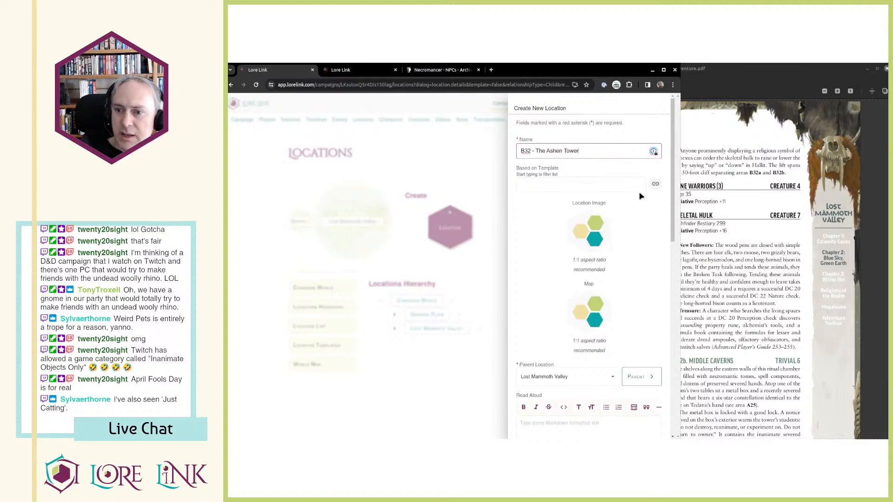
Step: Copy the B32 text from the Hidden line through the Lighting paragraph in the PDF into the new location's Description
click(680, 210)
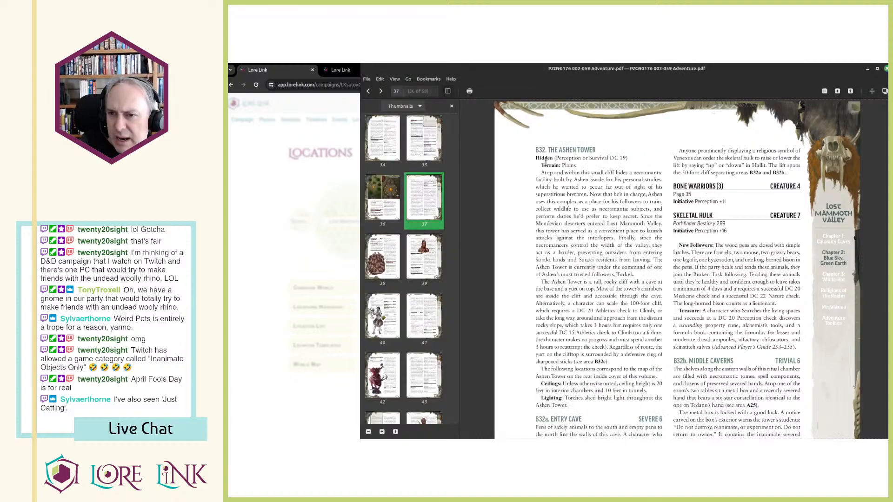
drag(535, 159, 568, 405)
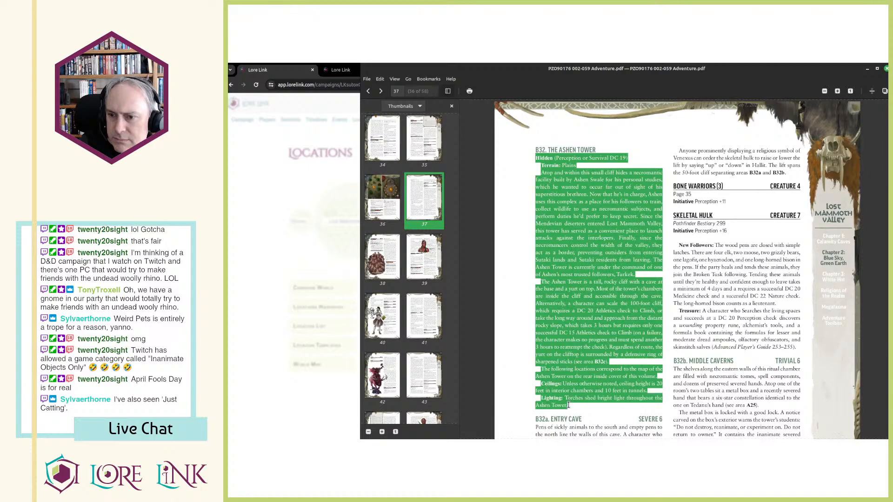
key(alt+Tab)
scroll(581, 310, down, 3)
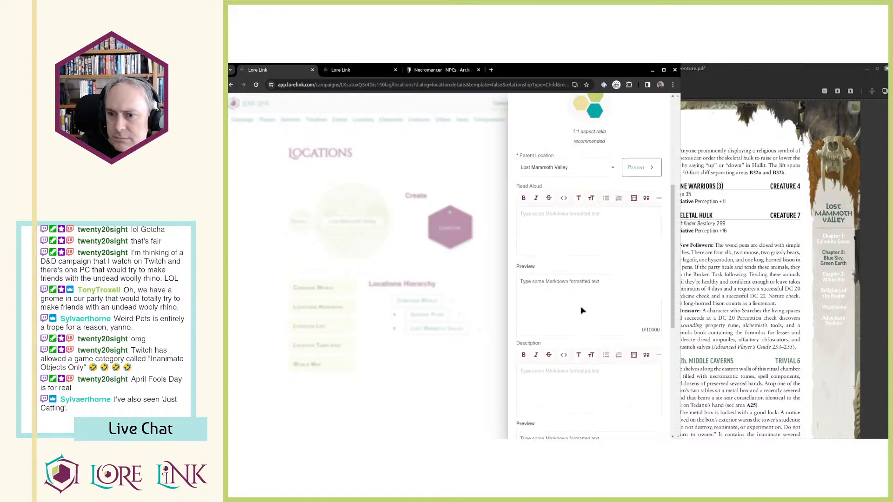
click(550, 380)
key(ctrl+v)
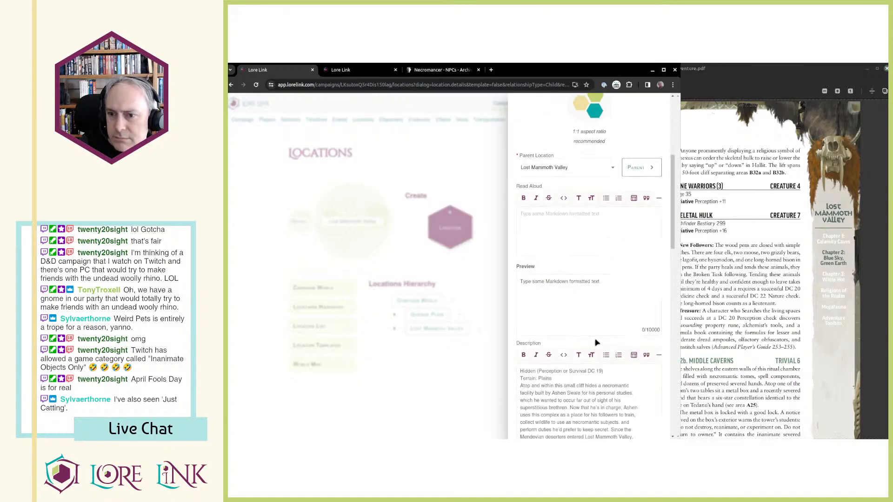
Step: Move the "Hidden (Perception or Survival DC 19)" line from the Description to Read Aloud and make "Hidden" bold
shift+click(599, 372)
key(ctrl+x)
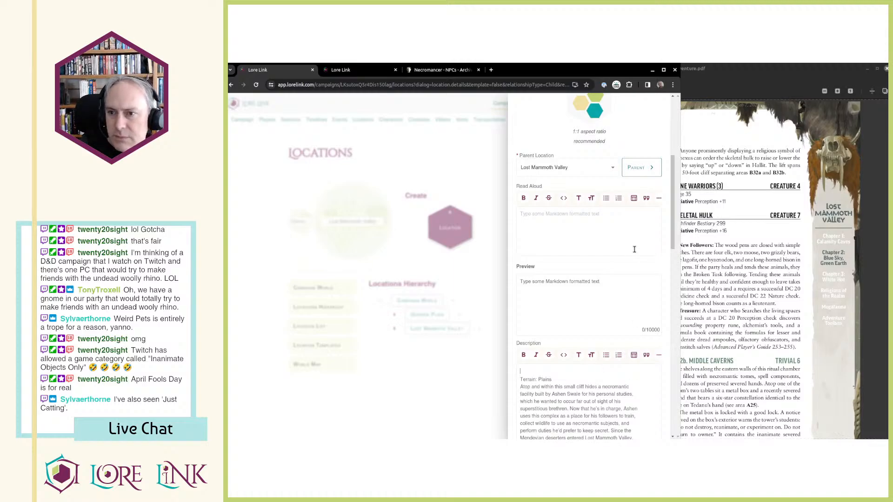
click(614, 237)
key(ctrl+v)
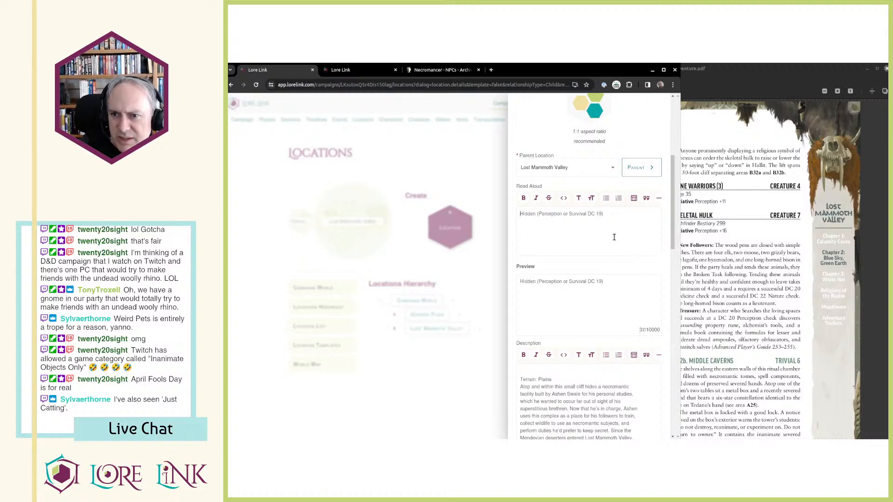
key(ctrl+shift+Right)
key(ctrl+b)
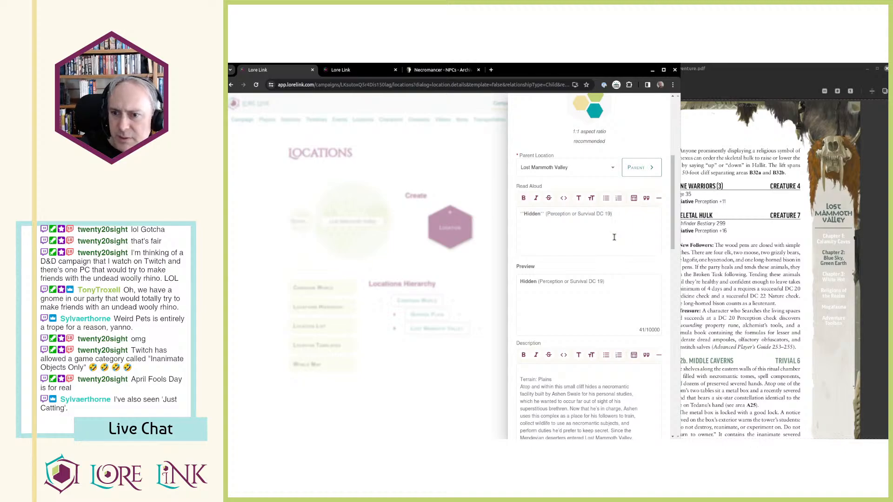
Step: Remove the empty first line of the Description, make "Terrain" bold and add a blank line after the terrain line
click(583, 375)
key(Delete)
key(ctrl+shift+Right)
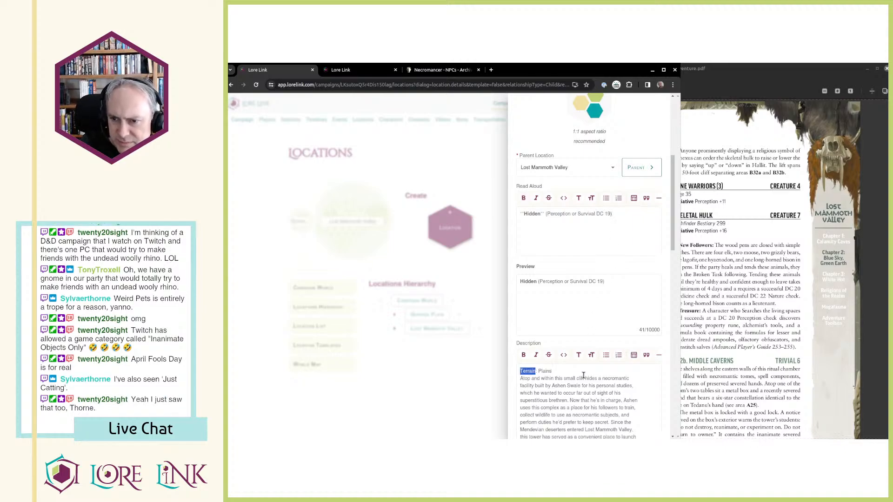
key(ctrl+b)
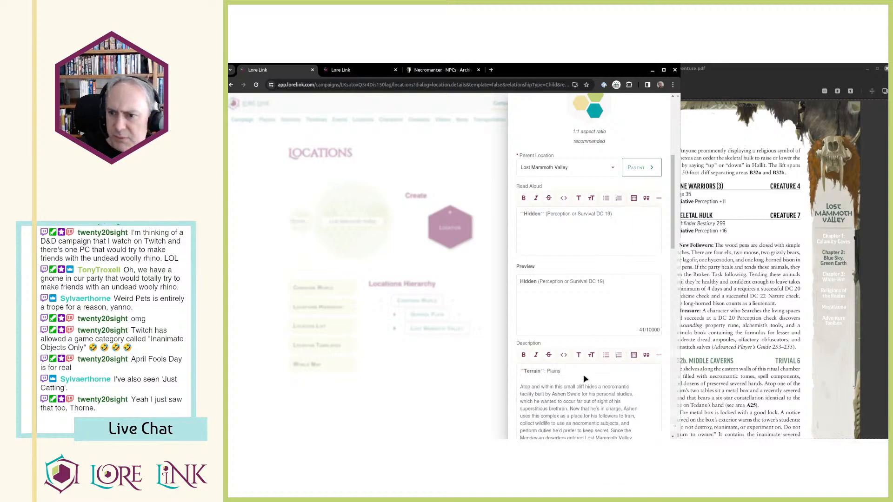
Step: Separate the Description's main paragraphs with blank lines, before "The Ashen Tower is a tall, rocky cliff" and before "The following locations correspond"
key(alt+Tab)
key(alt+Tab)
scroll(578, 350, down, 5)
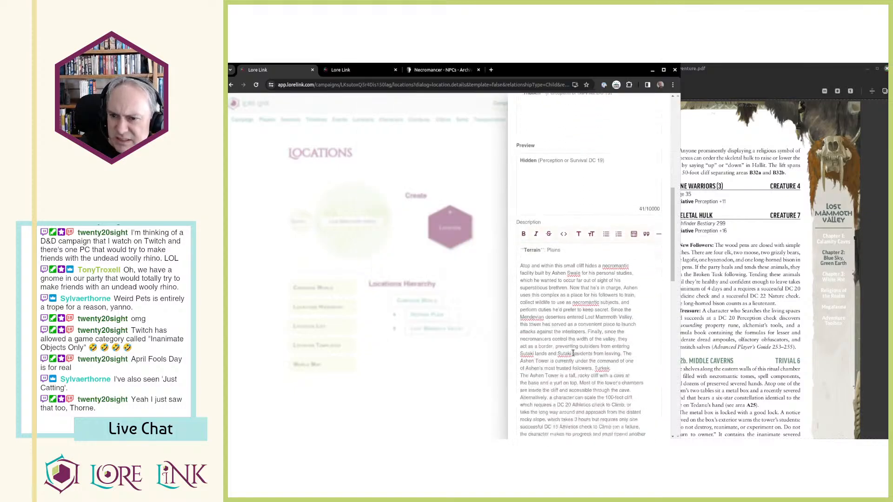
click(630, 279)
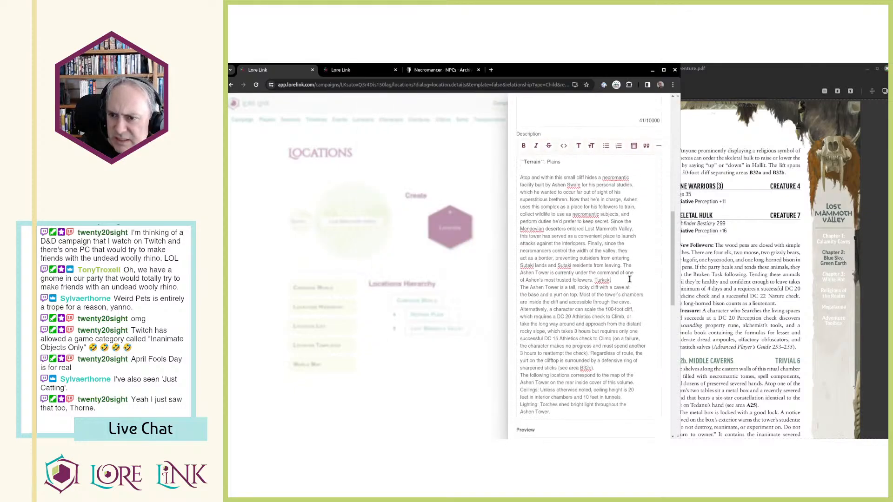
key(Return)
key(alt+Tab)
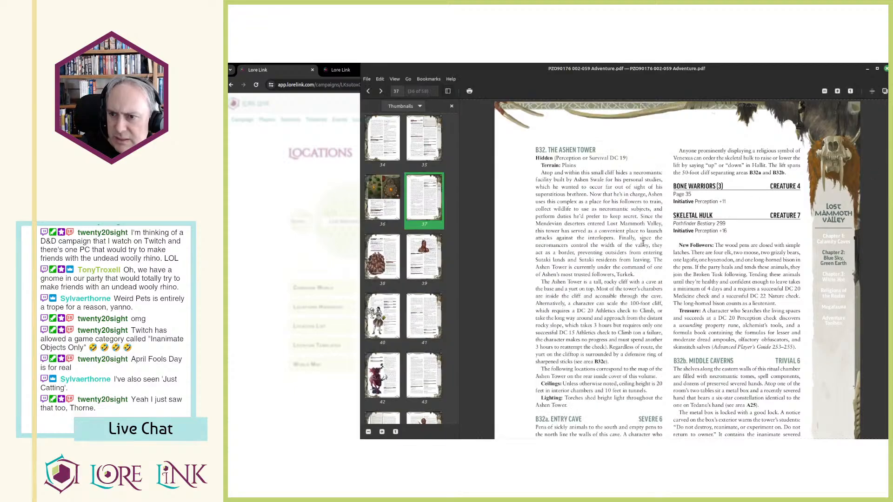
key(alt+Tab)
scroll(604, 339, down, 2)
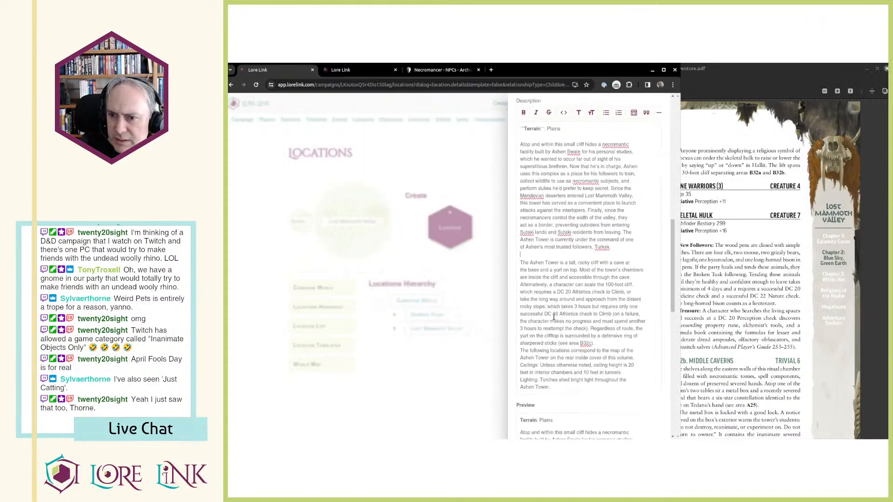
key(alt+Tab)
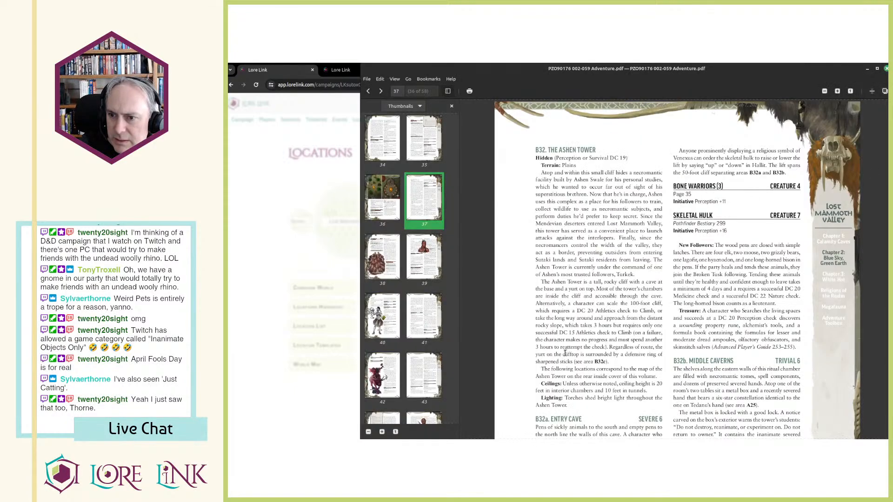
key(alt+Tab)
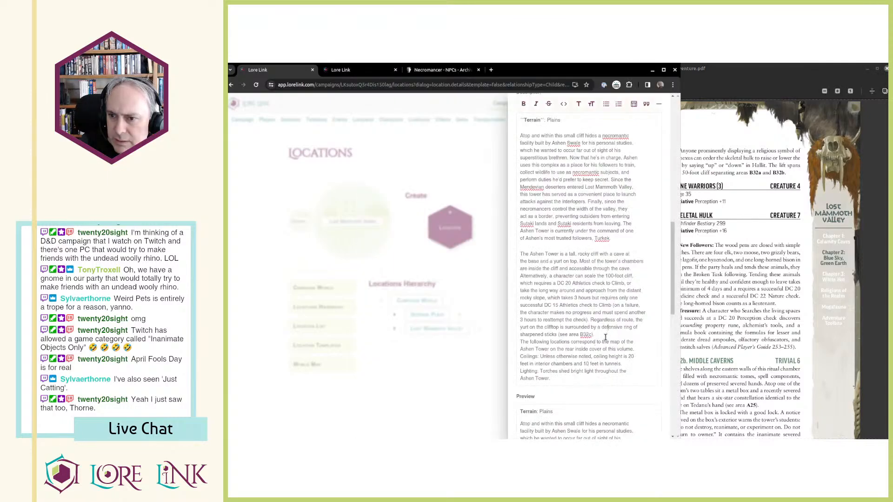
click(604, 336)
key(Return)
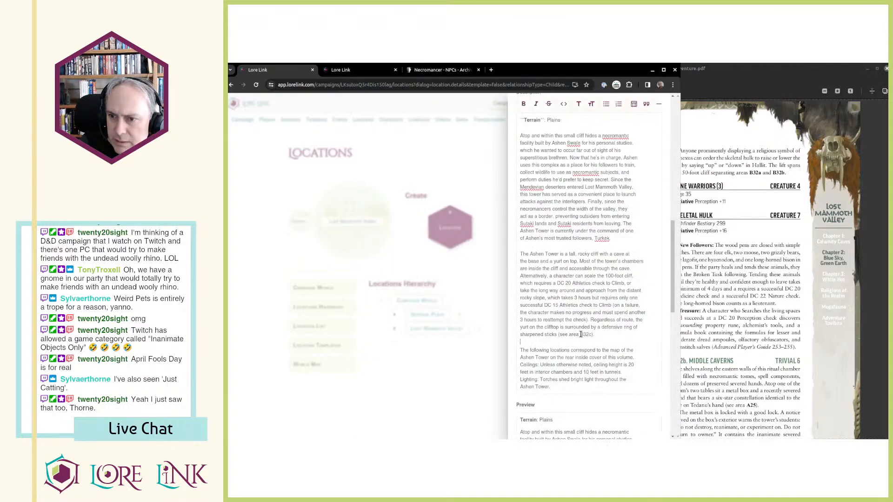
Step: Move the Ceilings and Lighting lines from the end of the Description into the Child Description
click(637, 358)
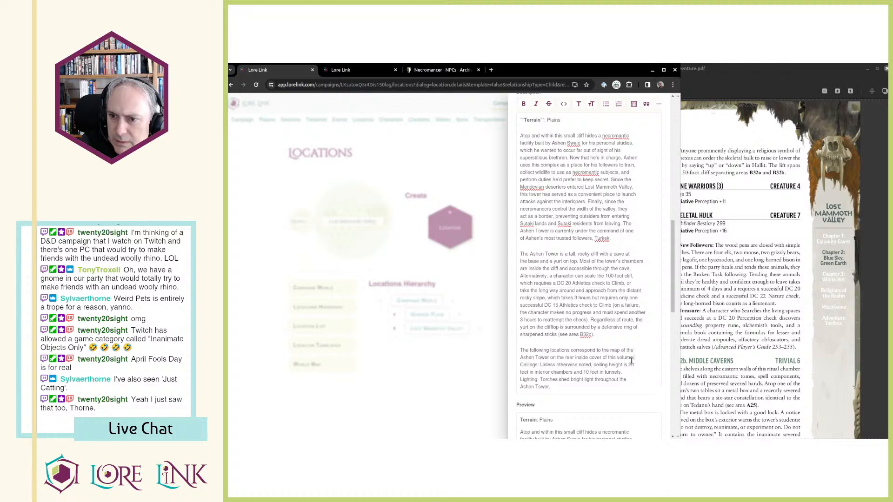
key(ctrl+shift+End)
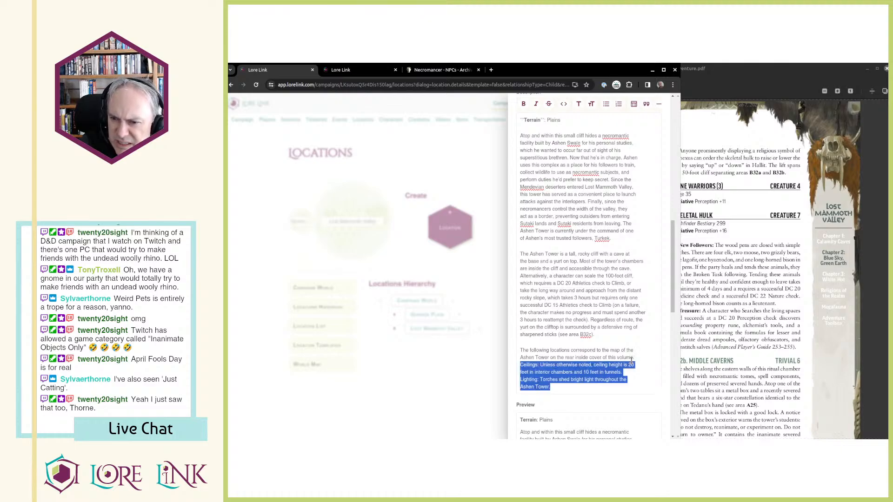
key(ctrl+x)
scroll(598, 319, down, 4)
scroll(597, 318, down, 5)
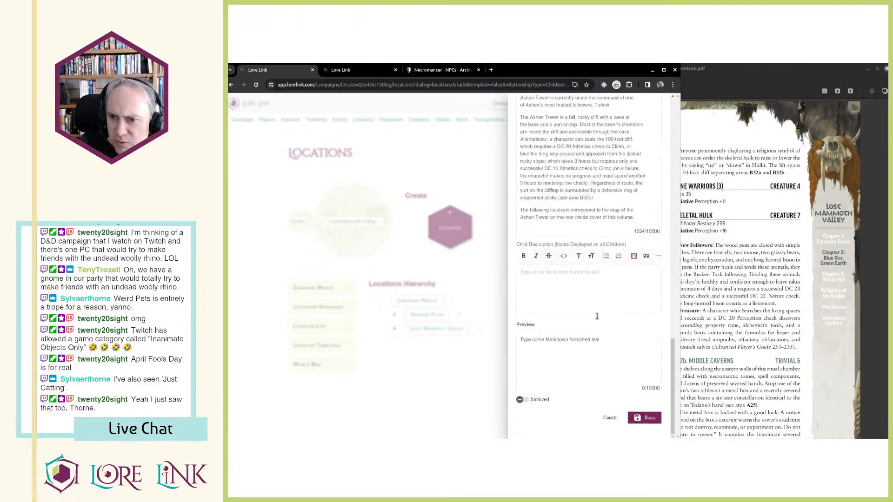
click(566, 286)
key(ctrl+v)
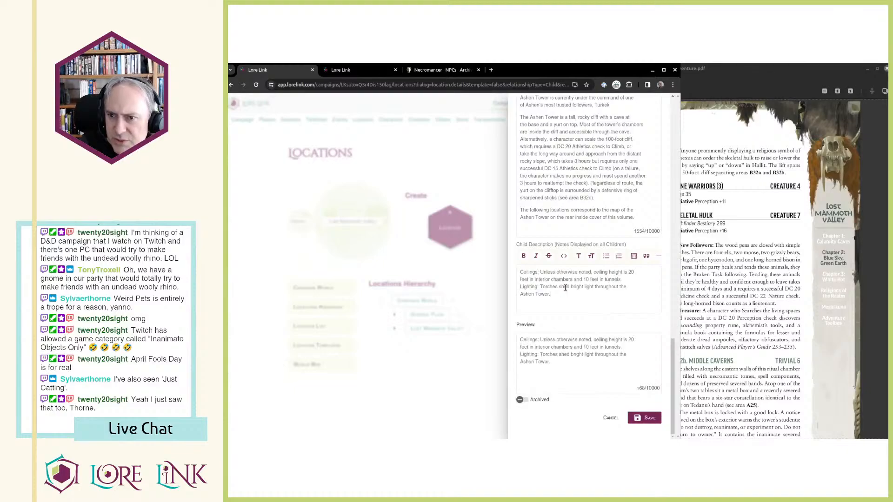
Step: Make the words "Ceilings" and "Lighting" bold in the Child Description
key(ctrl+Home)
key(ctrl+shift+Right)
key(ctrl+b)
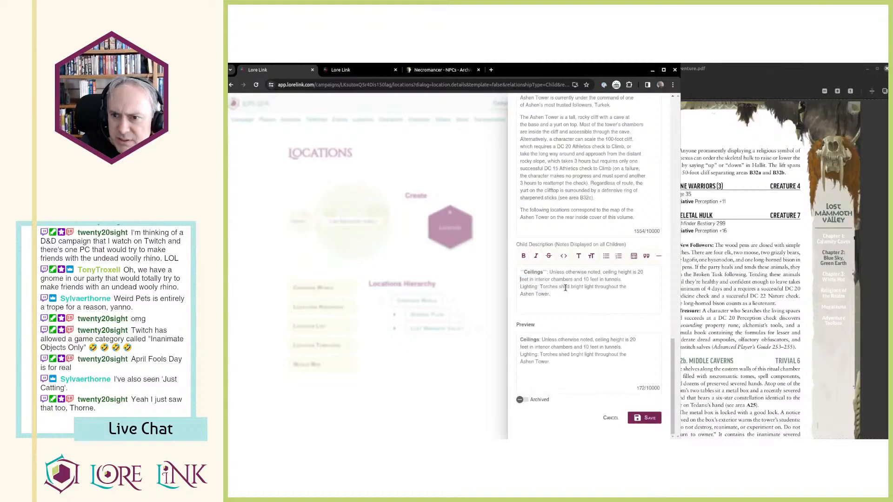
key(Down)
key(Down)
key(Home)
key(ctrl+shift+Right)
key(ctrl+b)
key(ctrl+Home)
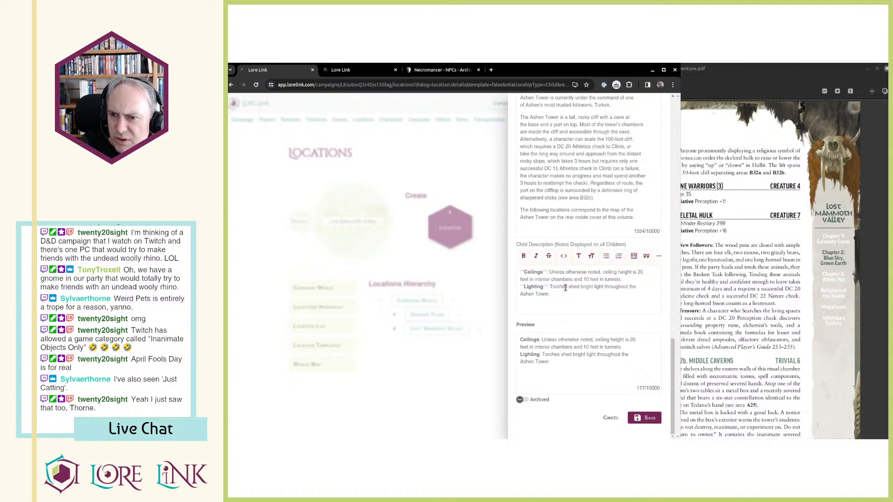
Step: Remove the stray line breaks inside the Ceilings and Lighting notes and save the B32 location
key(Delete)
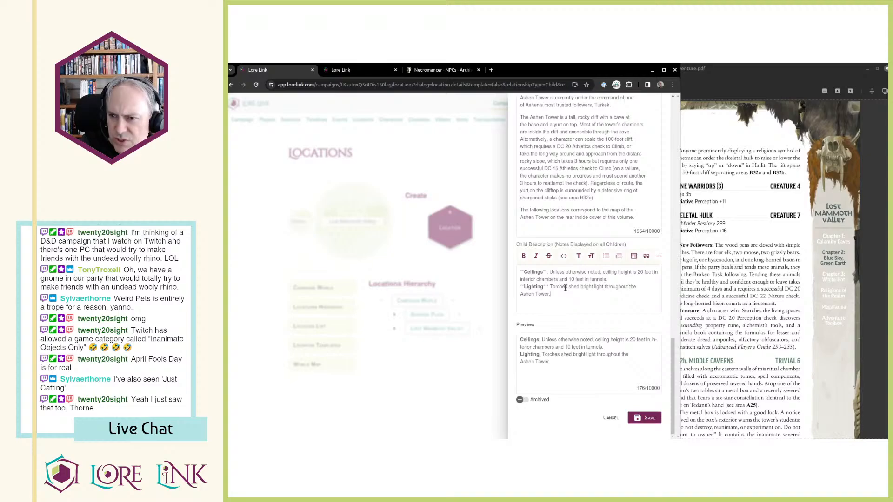
key(Delete)
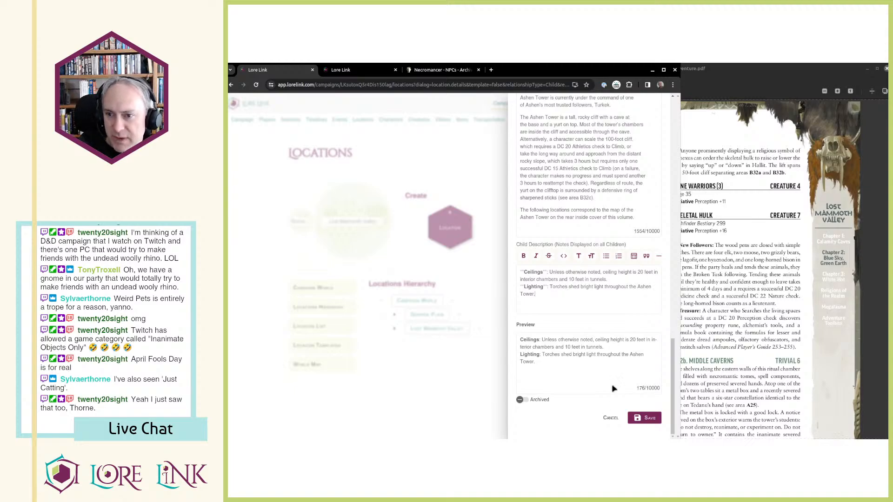
click(645, 419)
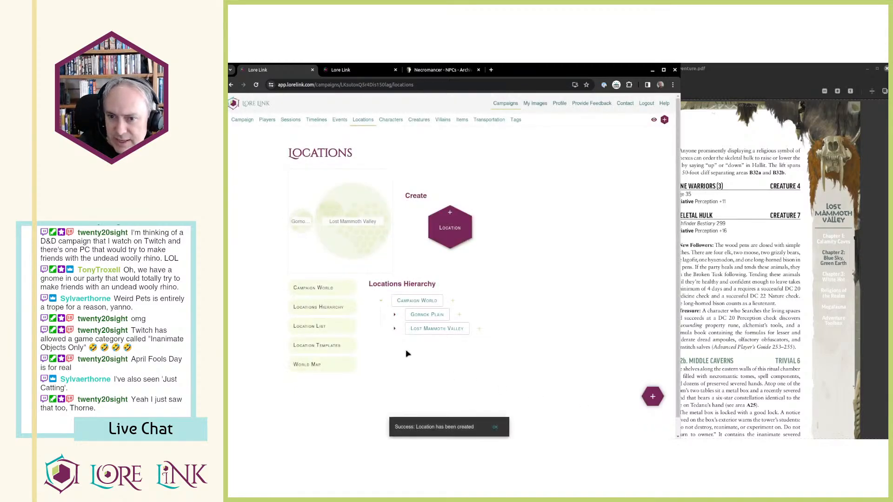
Step: Expand Lost Mammoth Valley in the locations hierarchy and start a new child location under B32 - The Ashen Tower
click(394, 330)
scroll(395, 337, down, 10)
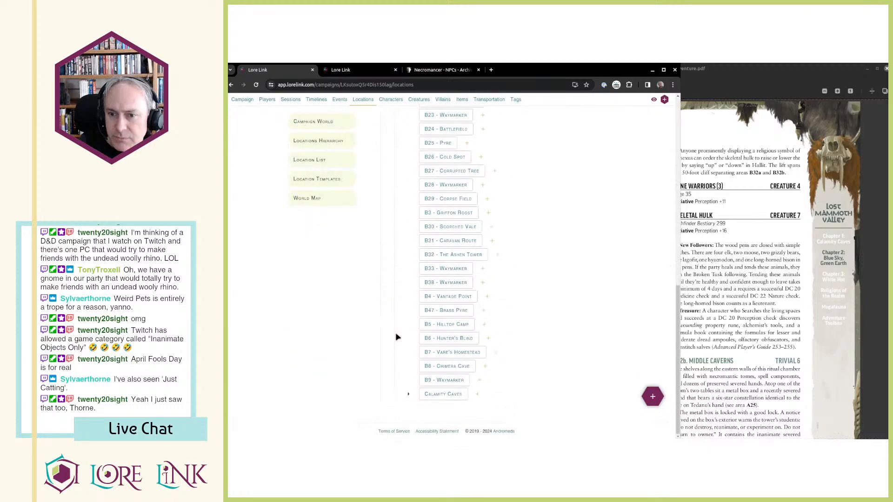
click(497, 255)
Step: Name the new location "B32a - Entry Cave", following the area heading in the adventure PDF
click(682, 274)
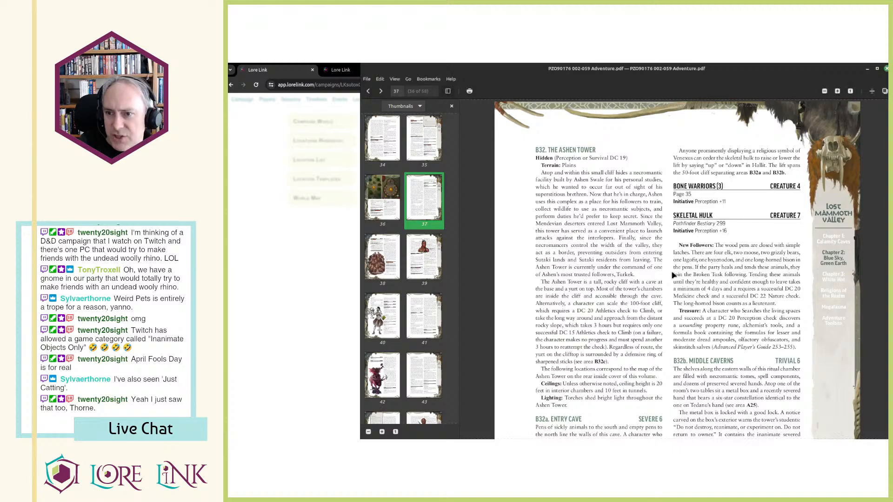
scroll(622, 320, down, 1)
key(alt+Tab)
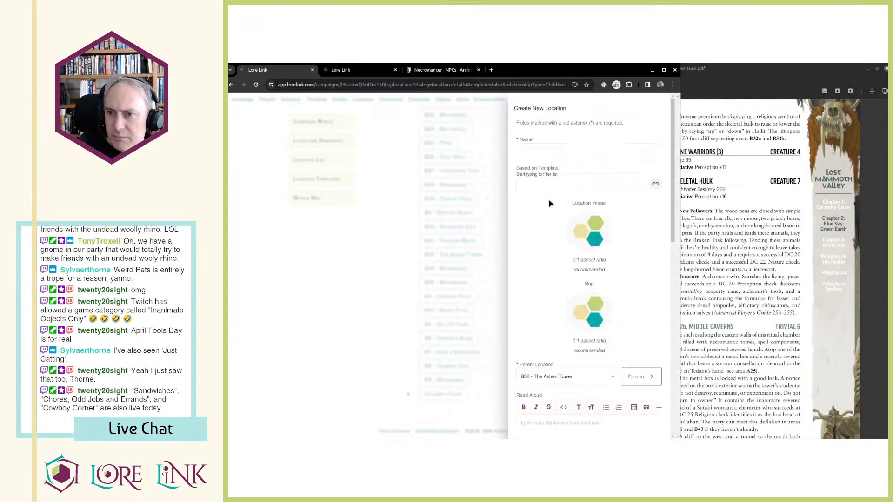
click(539, 152)
text(B32)
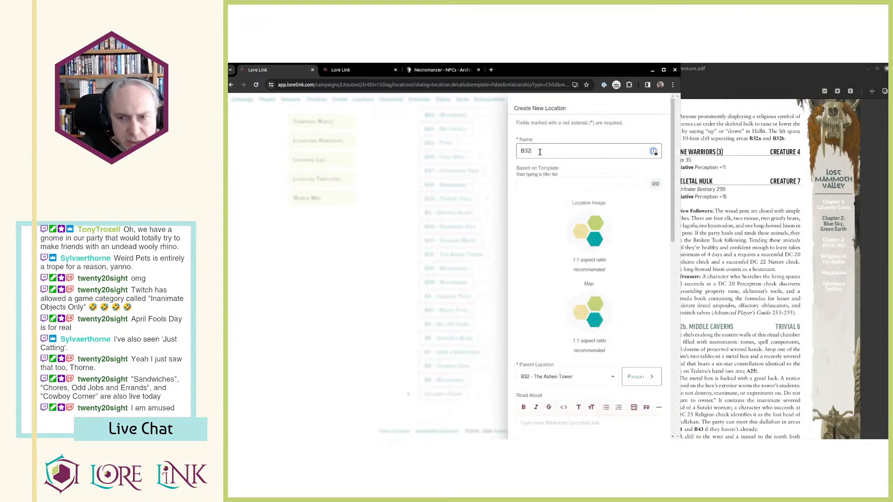
text(a - The)
key(alt+Tab)
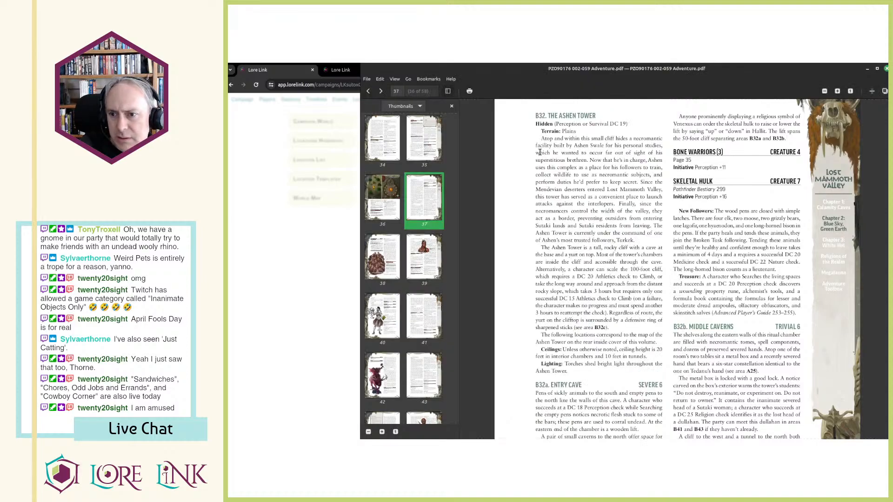
key(alt+Tab)
text(The)
double_click(540, 152)
text(Entry Cave)
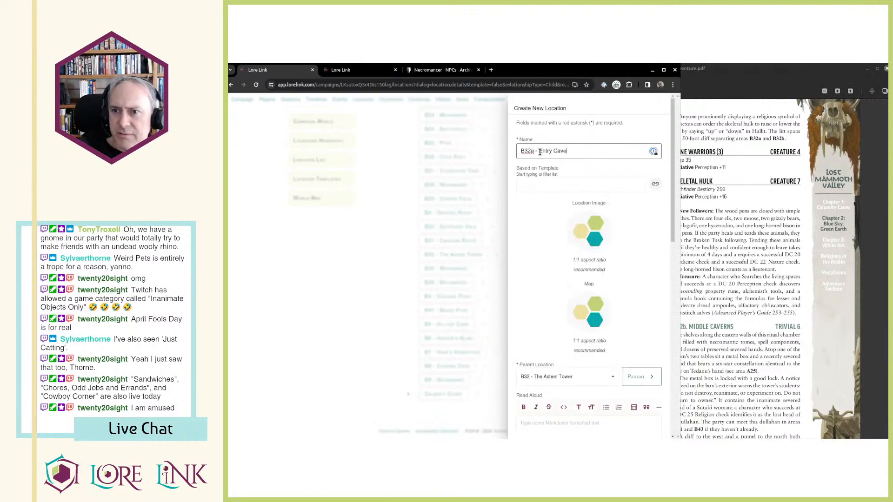
Step: Copy the B32a text from "Pens of sickly animals" through the first Creatures paragraph in the PDF into the new location's Description
key(alt+Tab)
scroll(600, 279, down, 5)
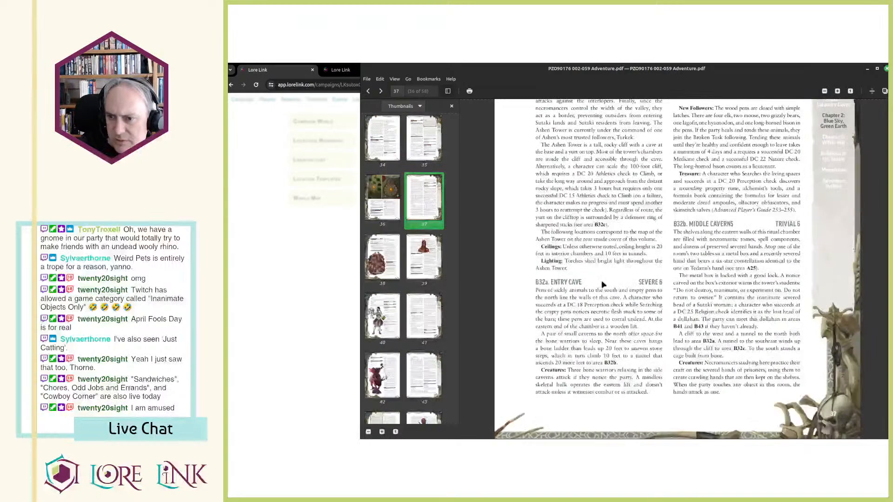
key(alt+Tab)
scroll(548, 255, down, 3)
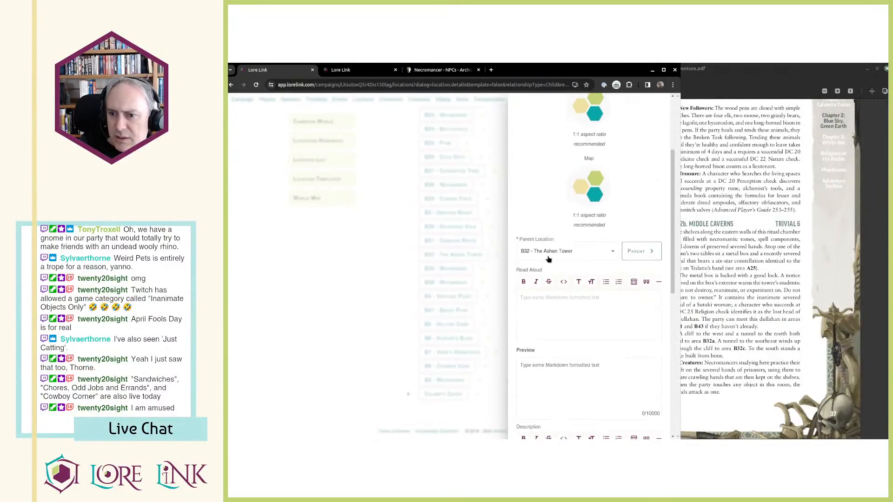
scroll(550, 258, up, 3)
scroll(553, 253, down, 1)
scroll(553, 252, down, 2)
scroll(553, 256, up, 1)
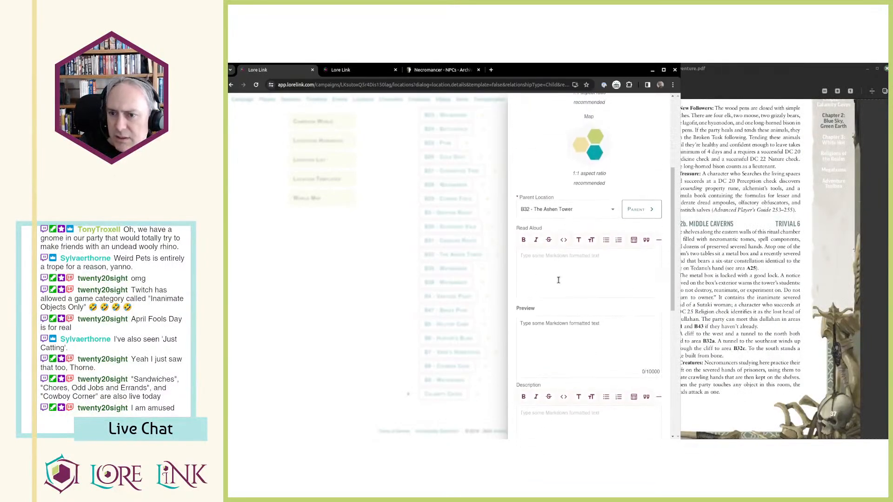
key(alt+Tab)
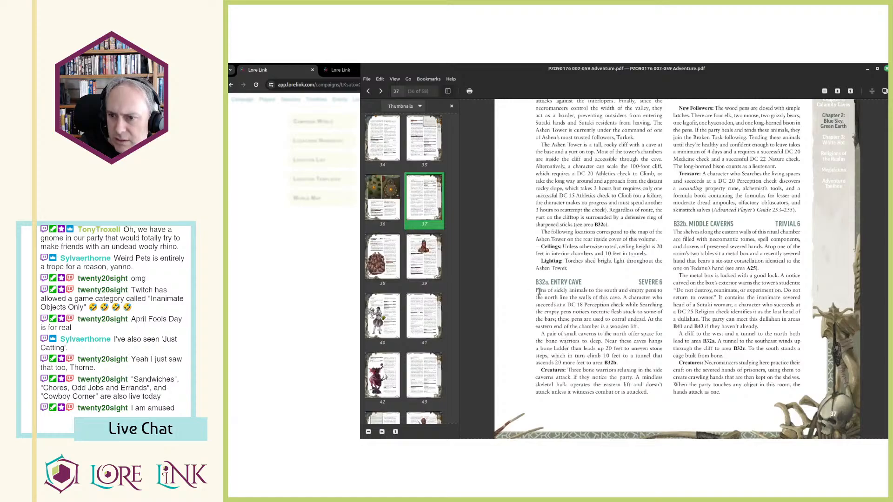
drag(537, 292, 649, 392)
key(ctrl+c)
click(539, 291)
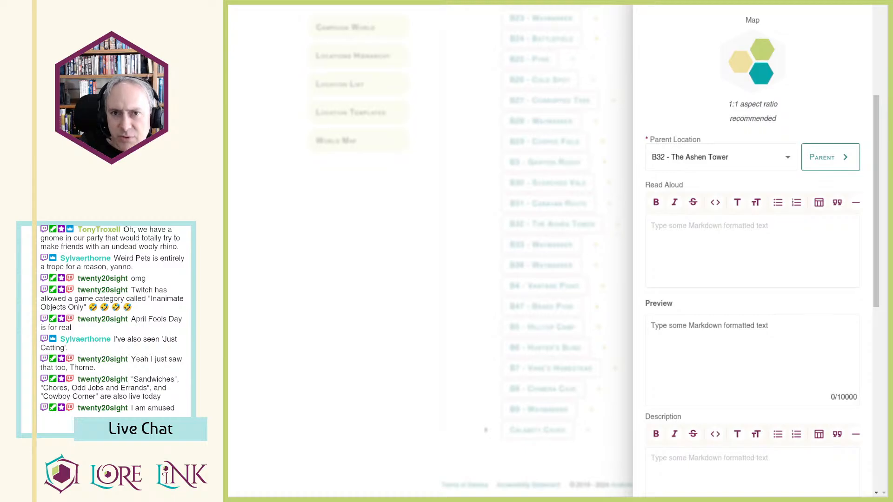
scroll(707, 260, down, 5)
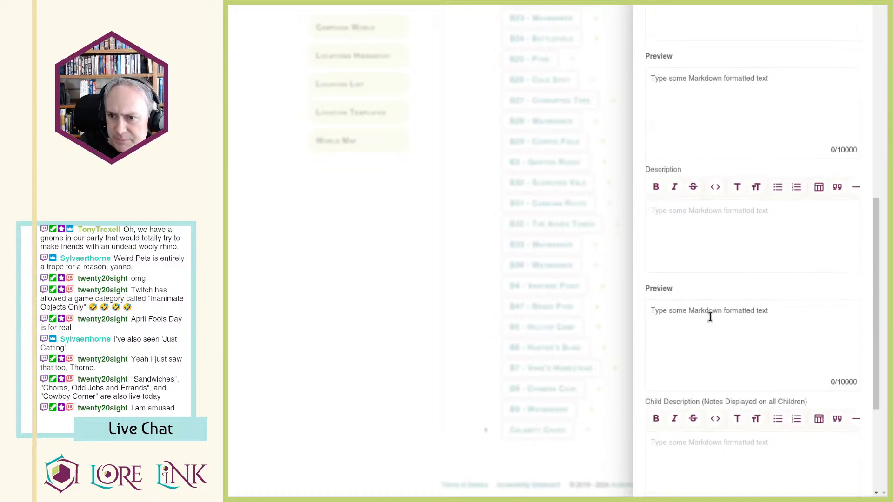
click(705, 250)
key(ctrl+v)
text(.)
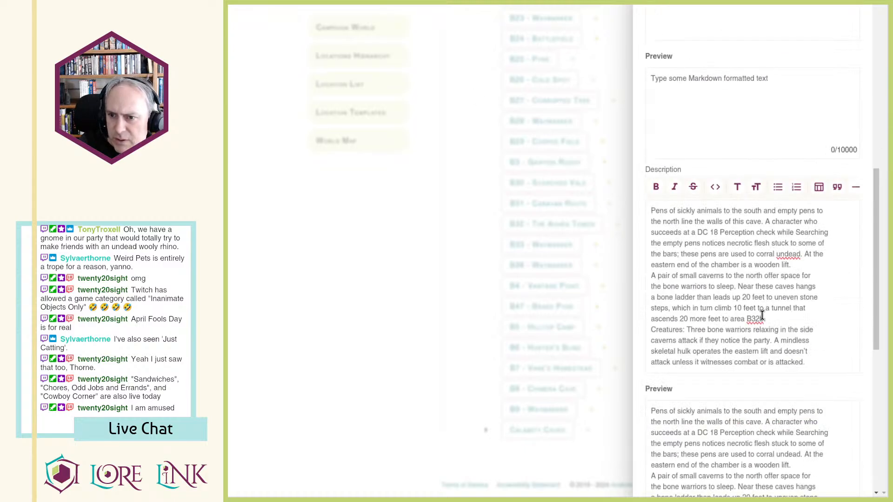
Step: Add blank lines after the "wooden lift" and "area B32b" paragraphs of the Description and make "Creatures" bold
click(780, 320)
key(Return)
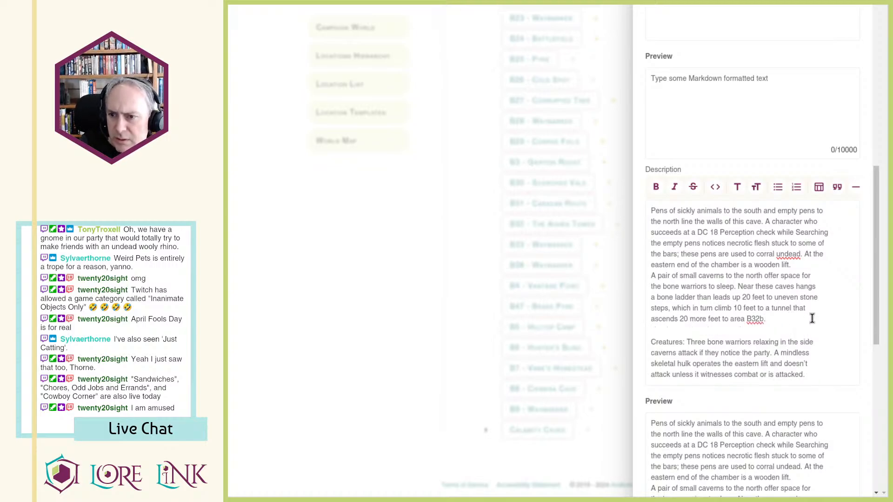
click(786, 265)
key(Return)
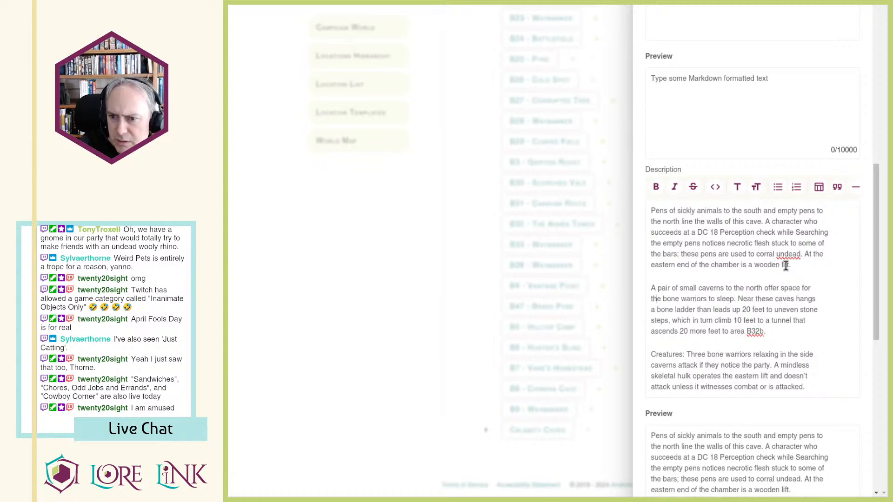
key(ctrl+shift+Right)
key(ctrl+b)
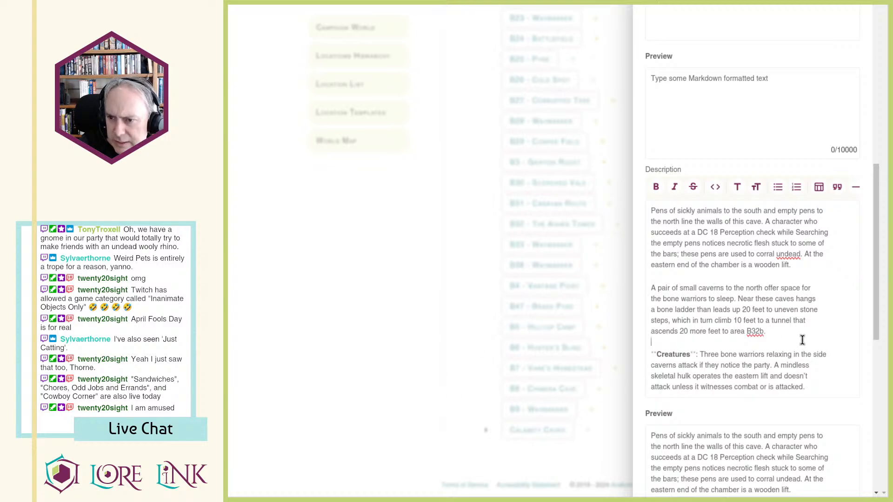
Step: Add the PDF paragraph starting "Anyone prominently displaying a religious symbol of Venexus" to the end of the Description, after a blank line
key(Return)
key(Return)
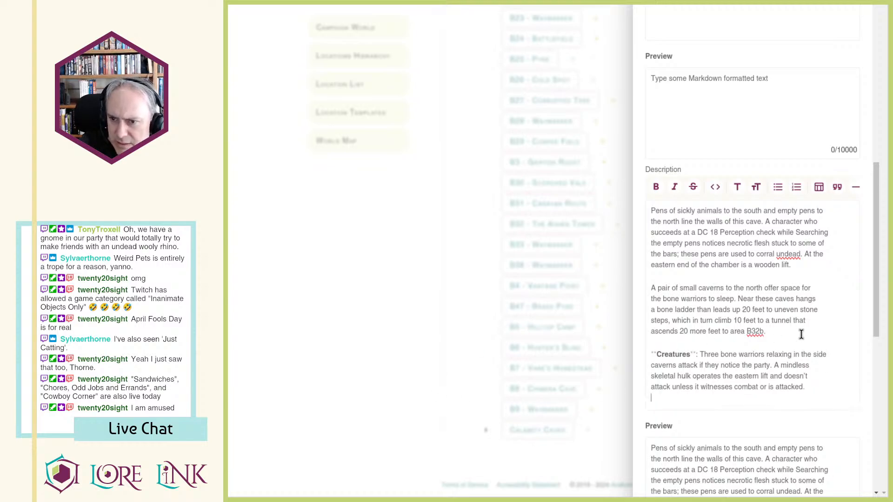
text(Anyone prominently displaying a religious symbol of Venexus can order the skeletal hulk to raise or lower the lift by saying "up" or "down" in Hallit. The lift spans the 50-foot cliff separating areas B32a and B32b.)
scroll(685, 306, down, 1)
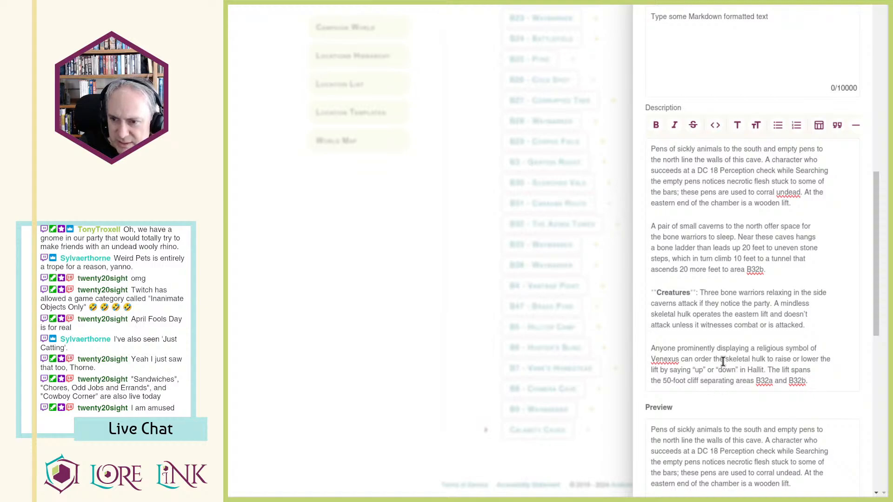
click(769, 367)
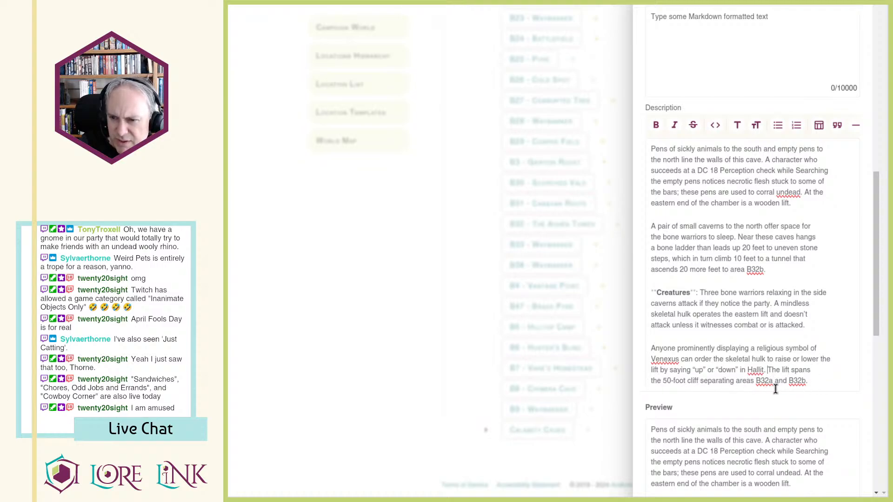
Step: Review the Description of B32a - Entry Cave and save the new location
click(821, 382)
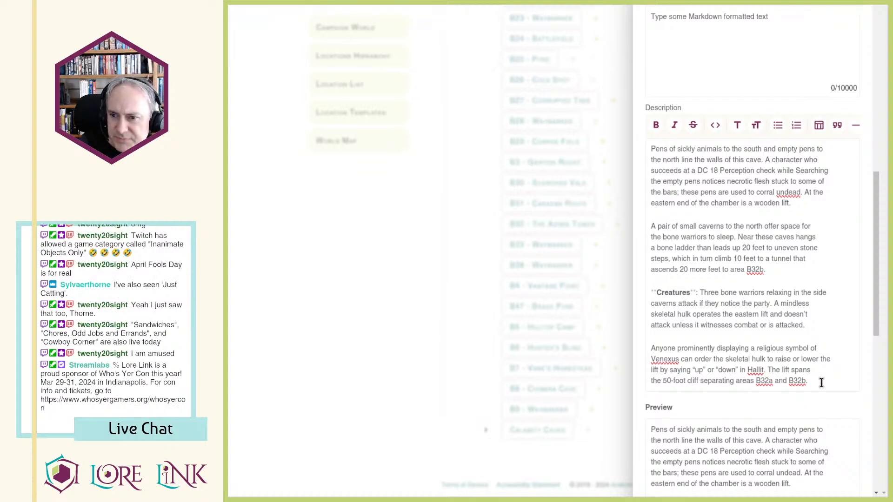
click(759, 339)
scroll(754, 339, down, 6)
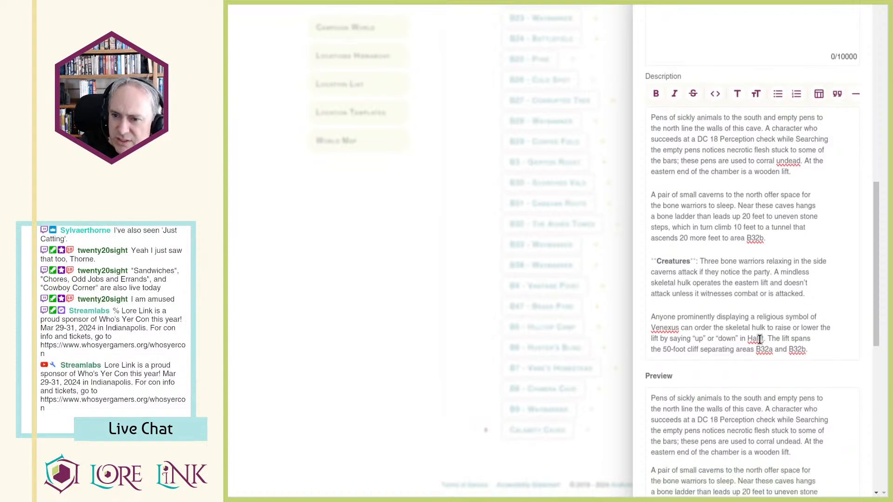
scroll(754, 339, up, 5)
scroll(754, 343, up, 3)
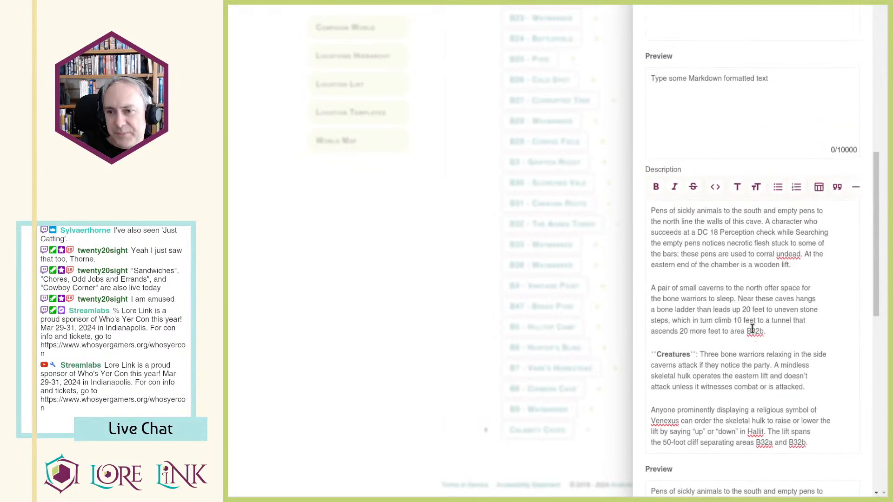
scroll(798, 256, down, 3)
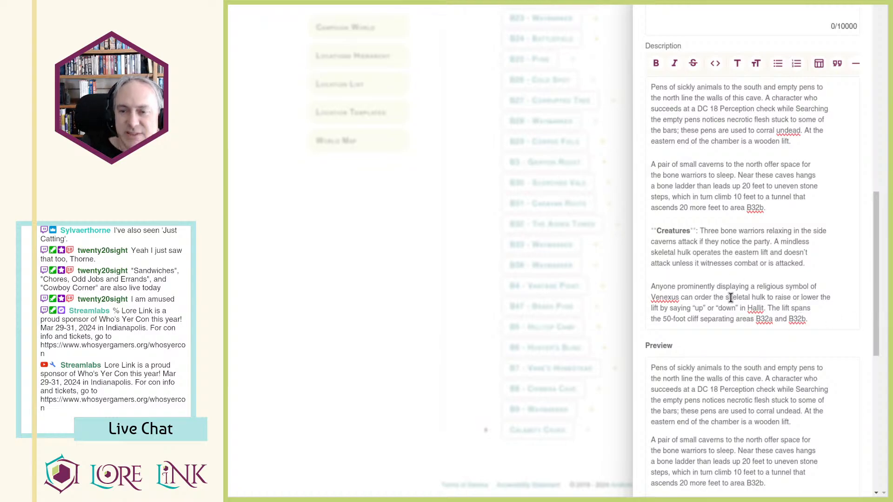
scroll(748, 306, up, 3)
scroll(729, 299, down, 3)
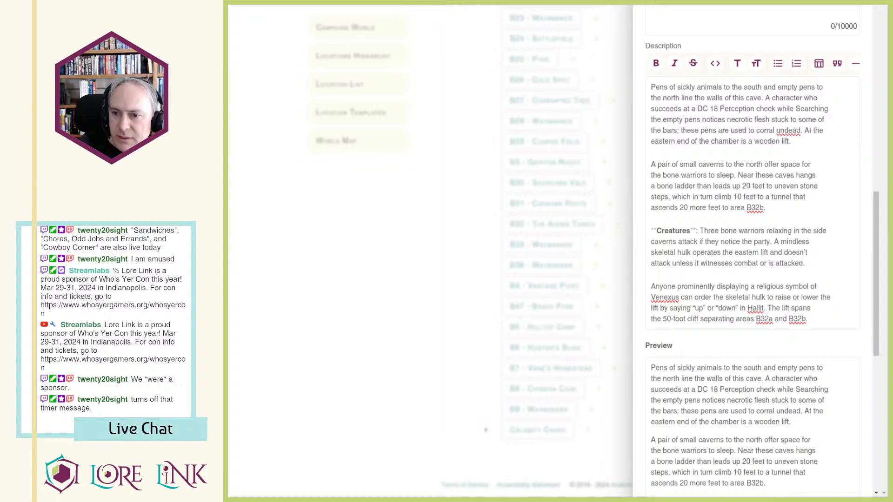
scroll(833, 298, down, 9)
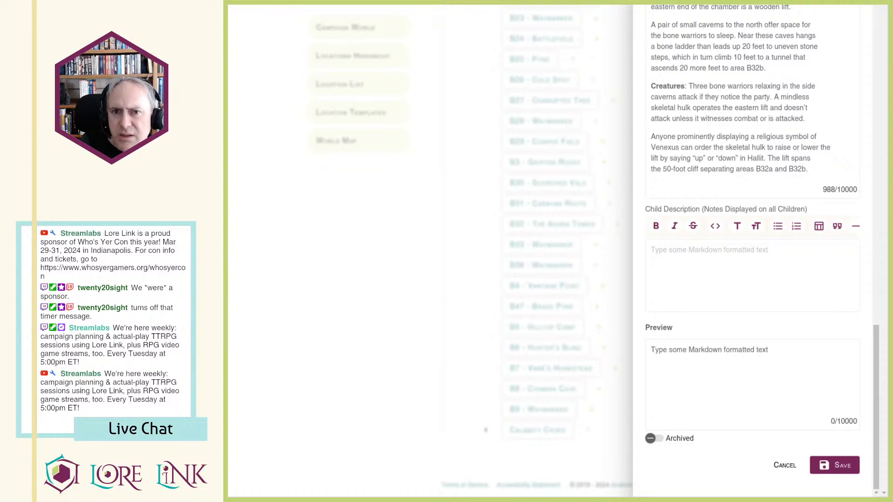
click(833, 466)
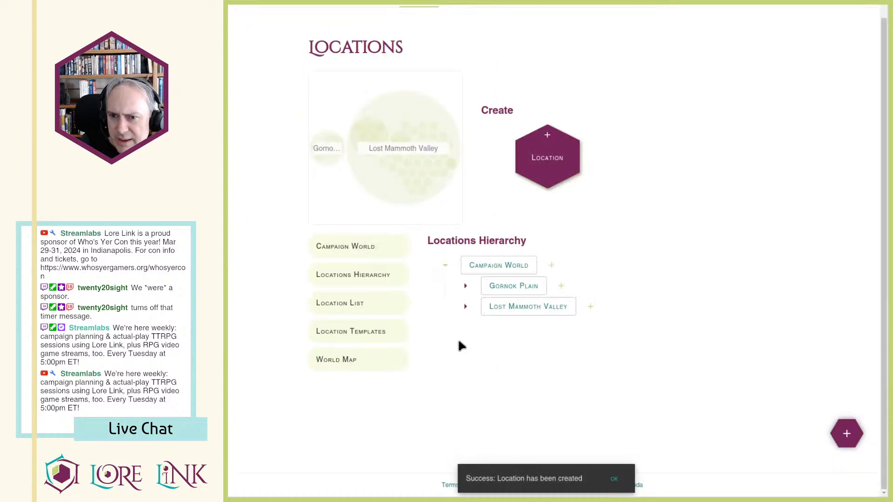
Step: Check the children of B32 - The Ashen Tower under Lost Mammoth Valley in the locations hierarchy
click(465, 307)
scroll(493, 236, down, 10)
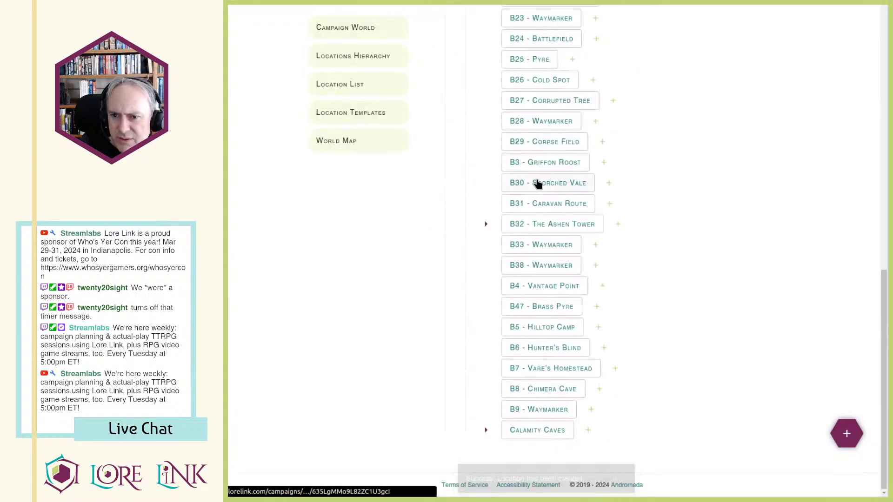
click(485, 225)
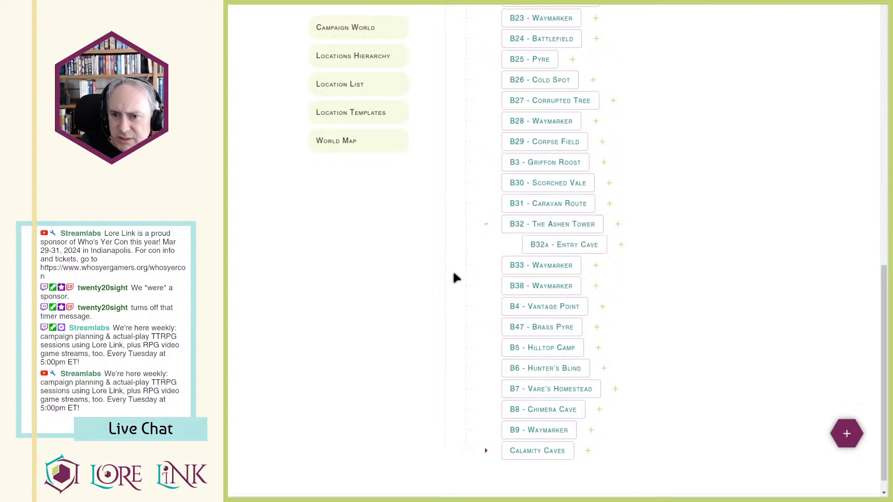
click(485, 224)
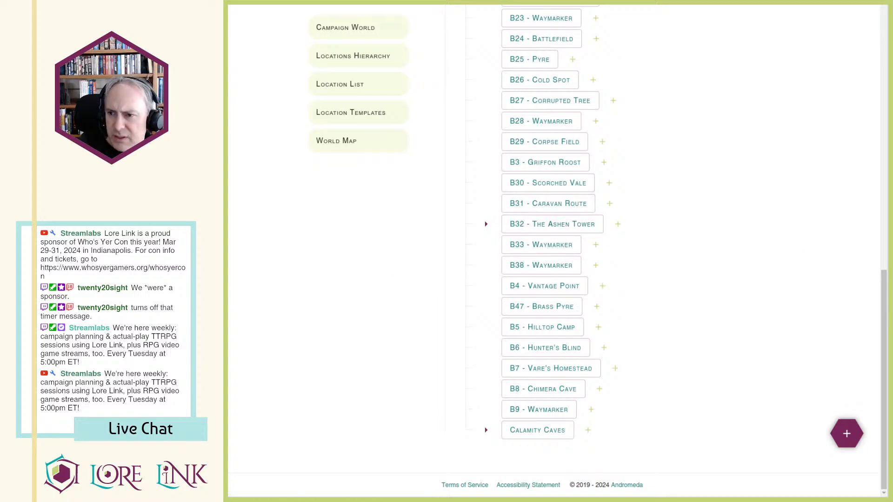
Step: Start a new event in the campaign's Events and name it "Attack of the Ashen Tower Entry Cave"
scroll(283, 204, up, 8)
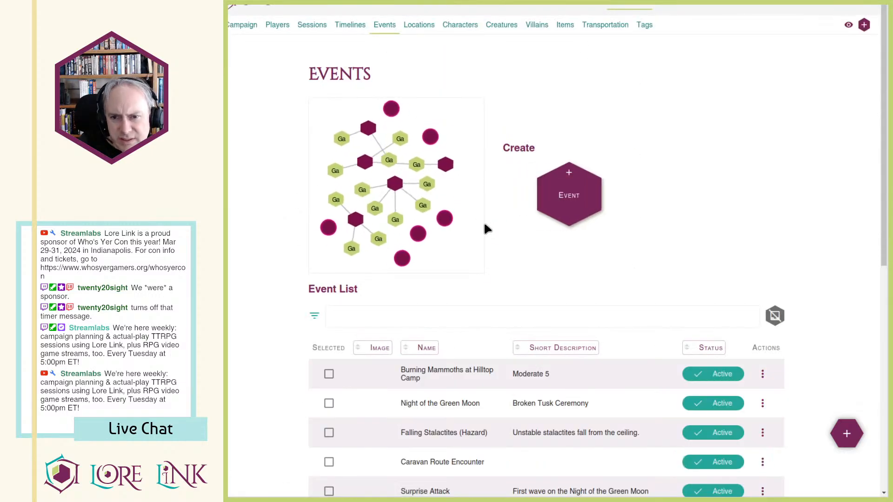
scroll(483, 222, down, 9)
click(739, 289)
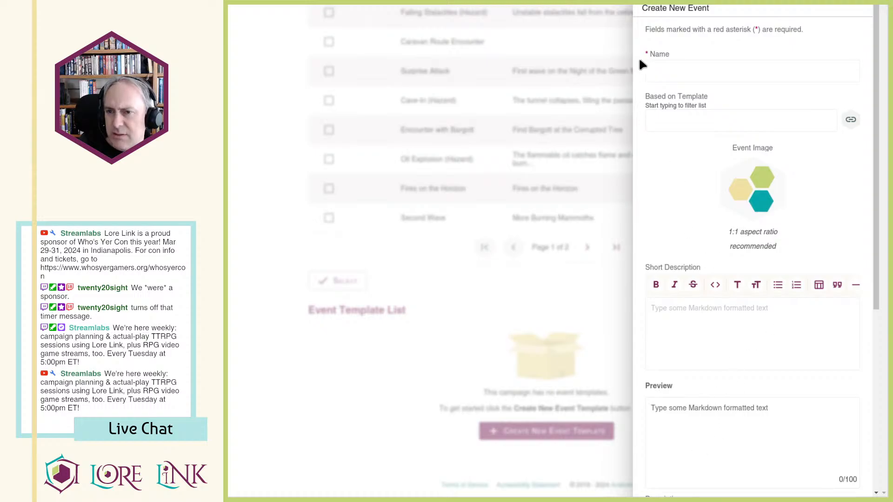
click(669, 66)
click(669, 68)
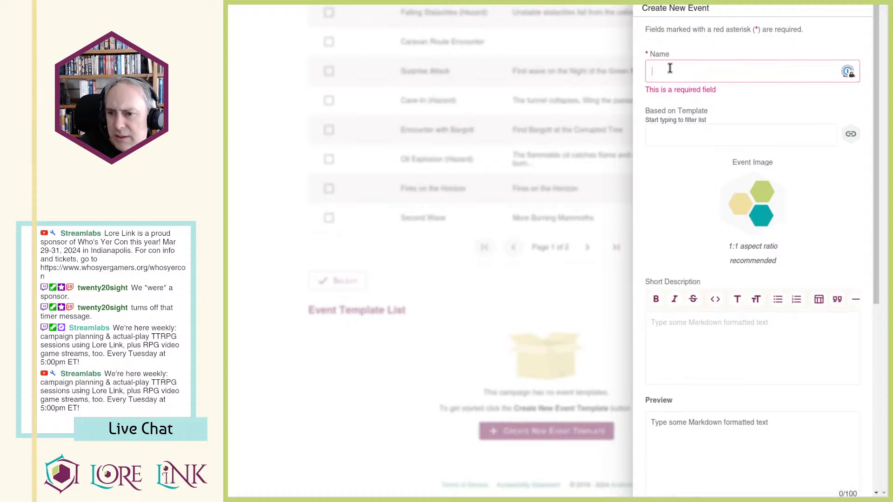
text(Ashen Tower En)
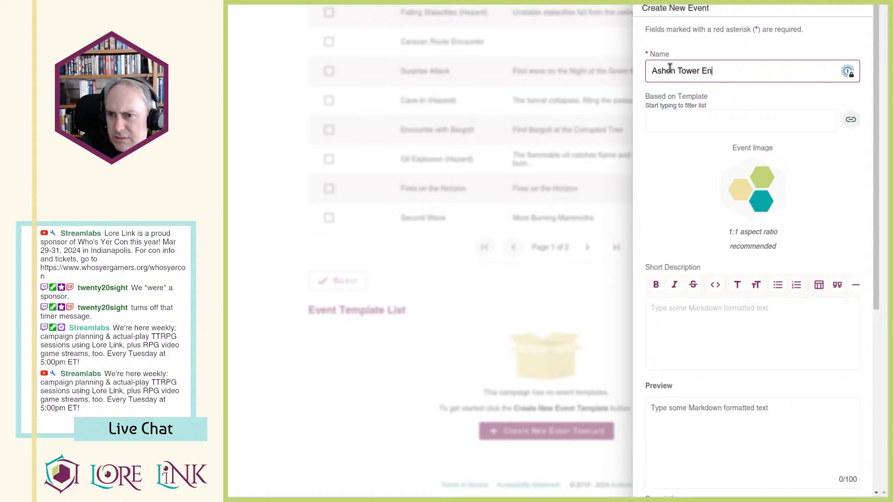
text(try Cave)
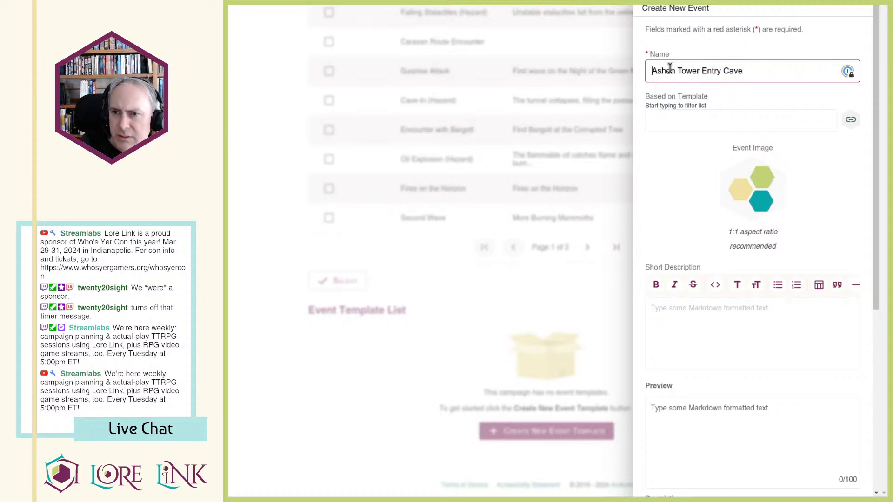
text(Attack of the)
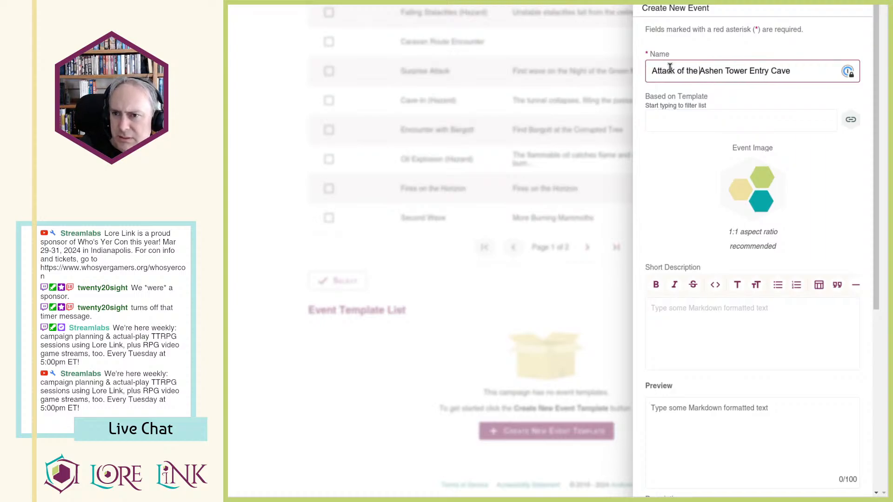
scroll(695, 223, down, 5)
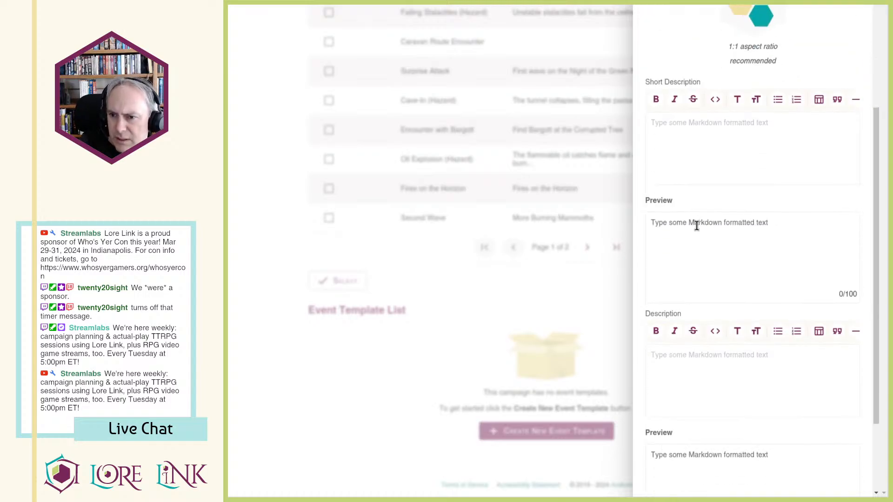
scroll(695, 226, up, 5)
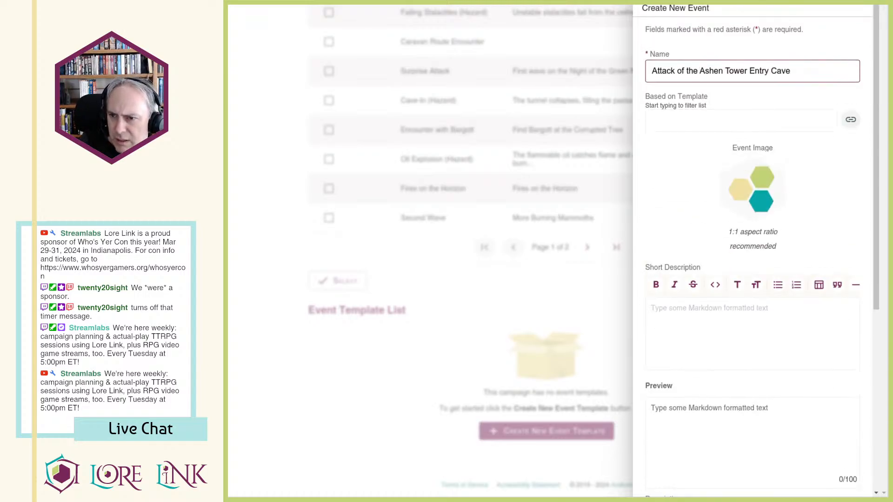
Step: List "3 Bone Warriors" and "1 Skeletal Hulk" on separate lines in the event's Description
scroll(693, 328, down, 4)
click(703, 316)
text(3)
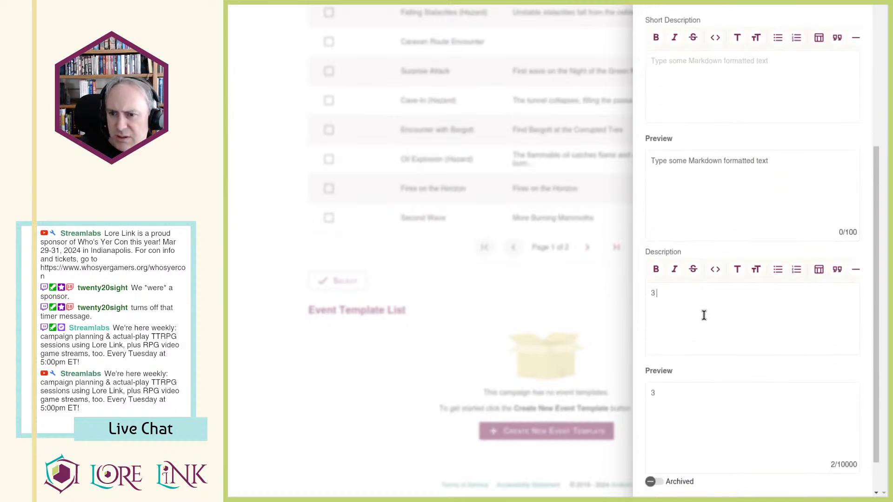
text( Bone Warriors)
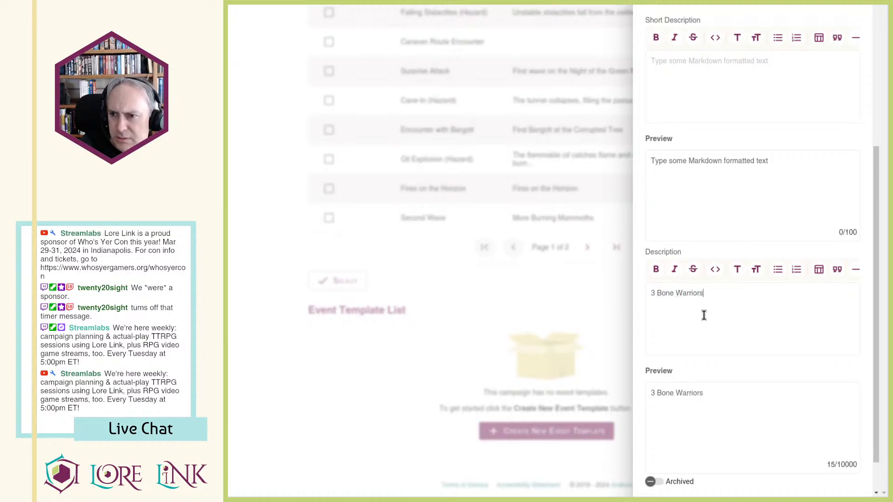
text(Skeletal H)
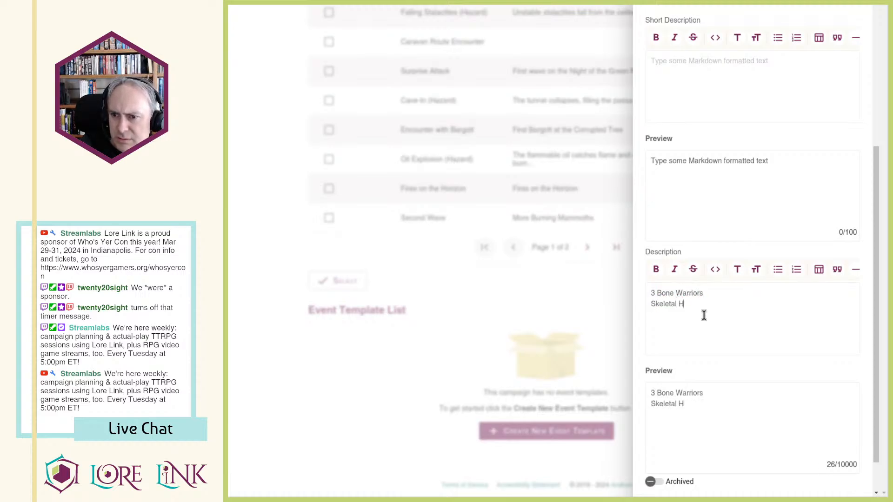
text(ulk1)
key(End)
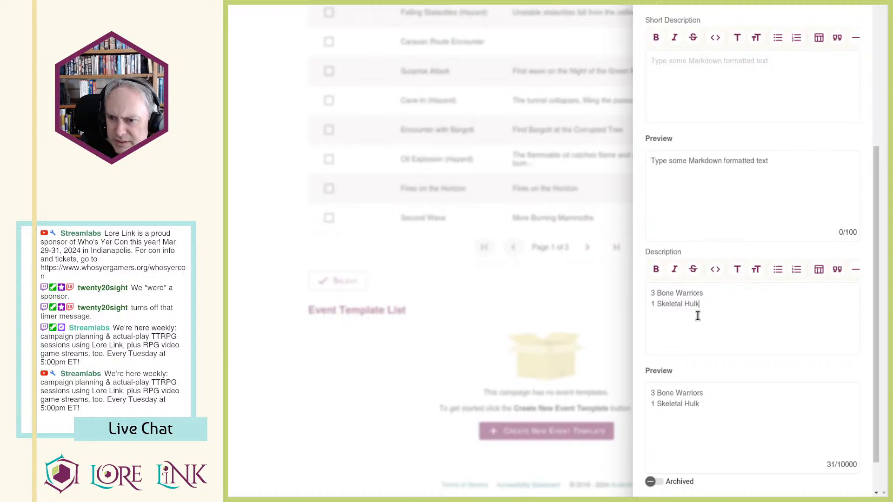
Step: Insert the PDF paragraph starting "Three bone warriors relaxing in the side caverns" above the creature list, with a blank line between, and save the event
text(Three bone warriors relaxing in the side caverns attack if they notice the party. A mindless skeletal hulk operates the eastern lift and doesn't attack unless it witnesses combat or is attacked.)
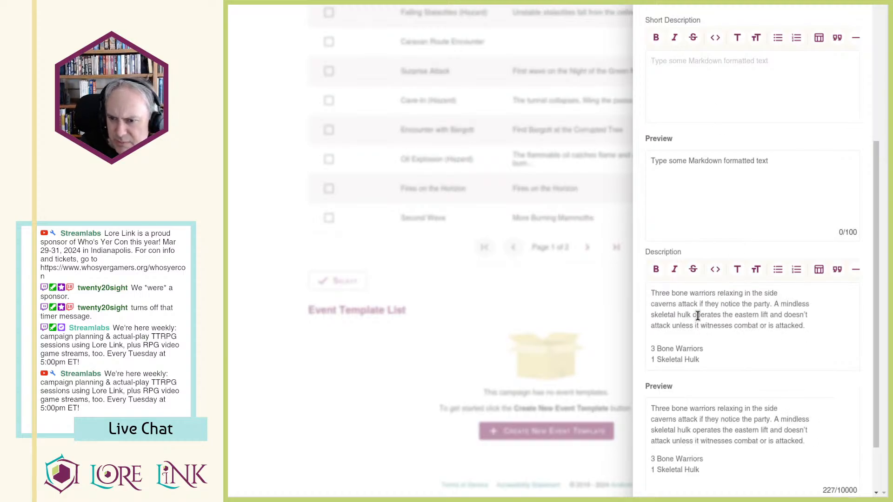
scroll(735, 349, down, 3)
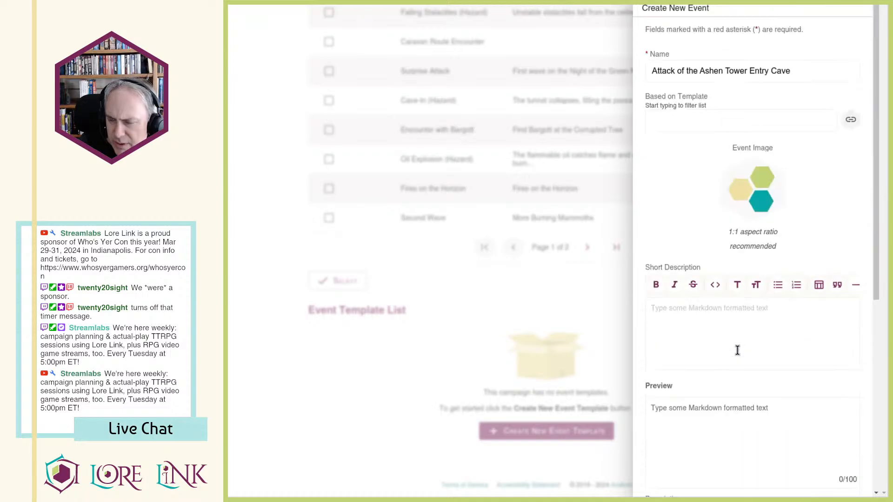
click(834, 465)
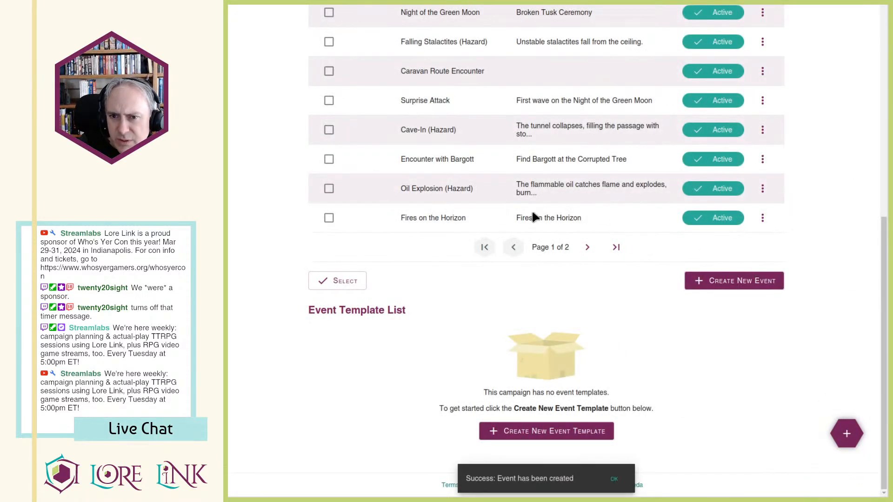
Step: Open the Attack of the Ashen Tower Entry Cave event and enter "Severe 6" as its Short Description
scroll(534, 195, up, 4)
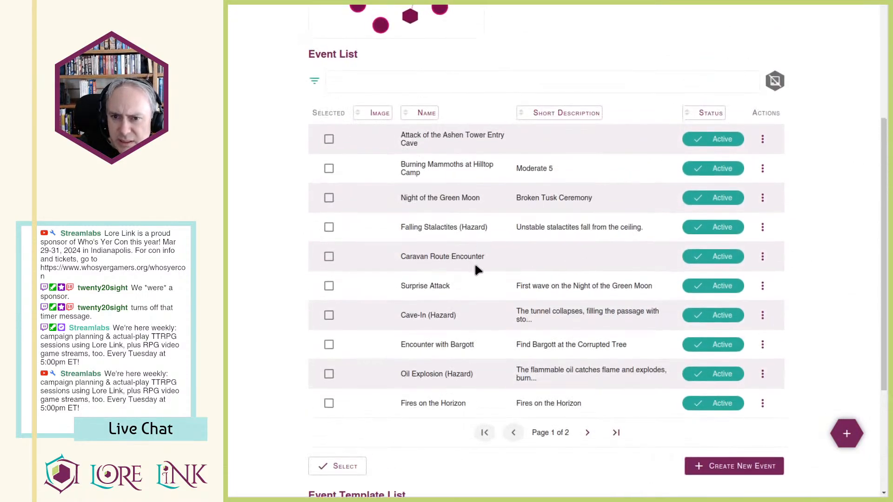
click(762, 139)
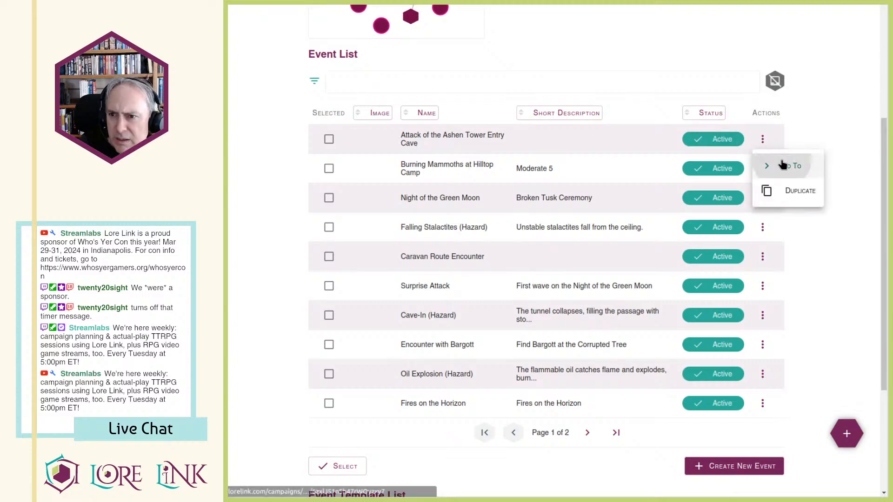
click(772, 167)
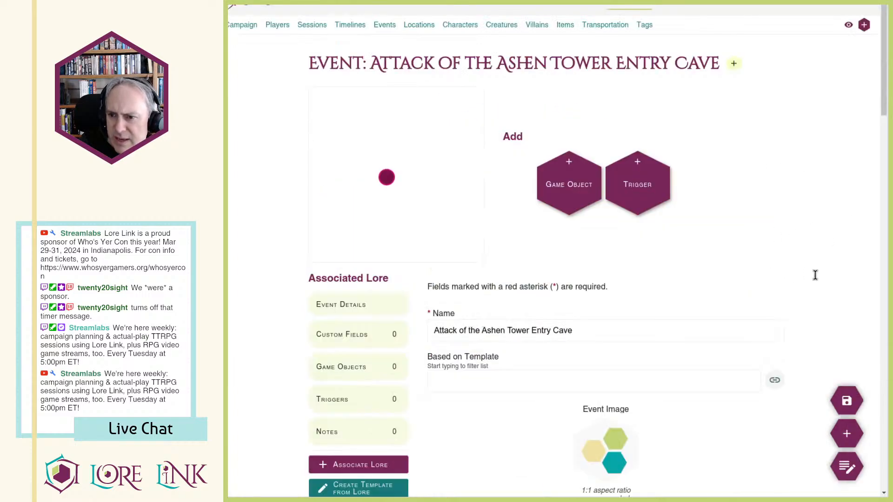
scroll(541, 328, down, 4)
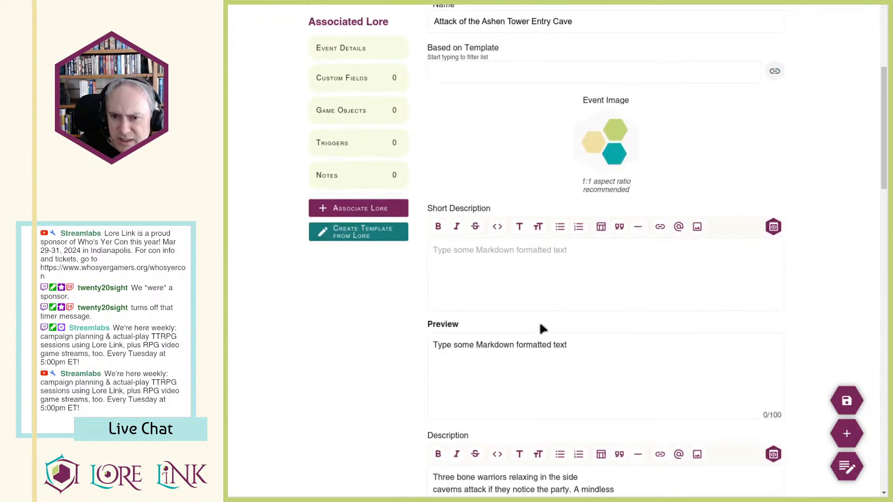
click(548, 291)
text(Severe 6)
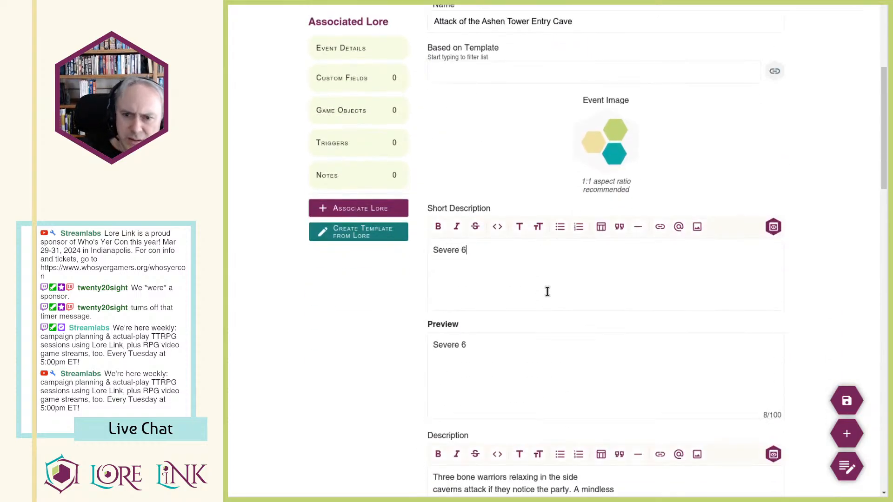
Step: Create a trigger for the Ashen Tower Entry Cave attack event with the location "B32a - Entry Cave" as its triggering object
scroll(547, 292, down, 20)
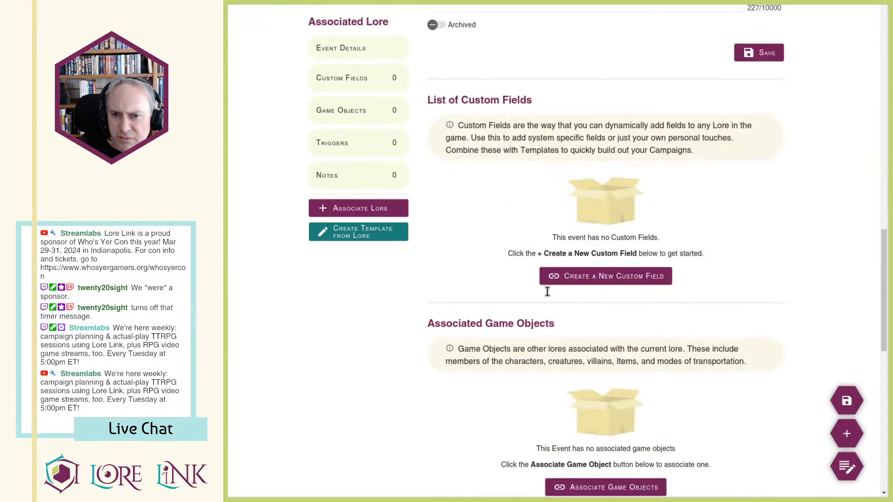
scroll(594, 418, down, 1)
click(599, 393)
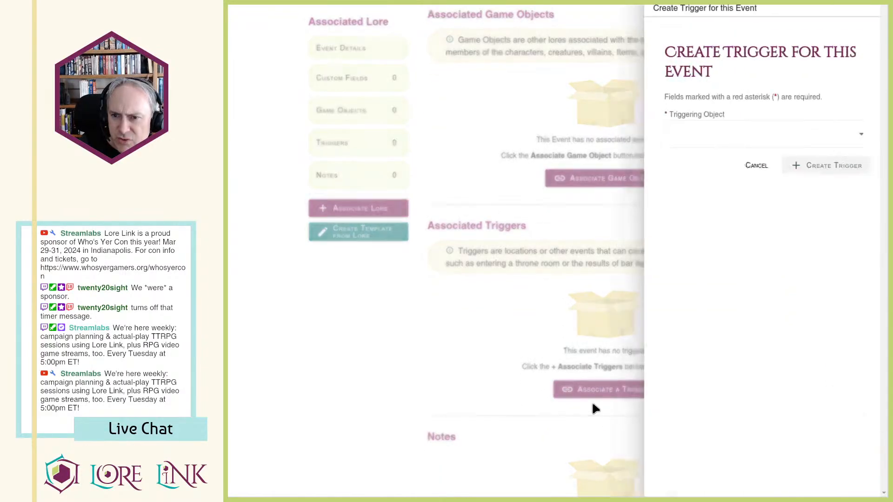
click(724, 139)
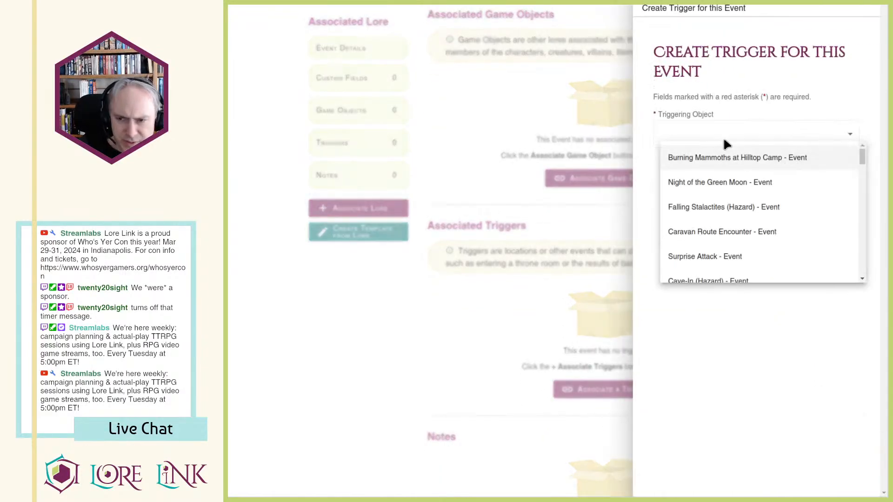
key(b)
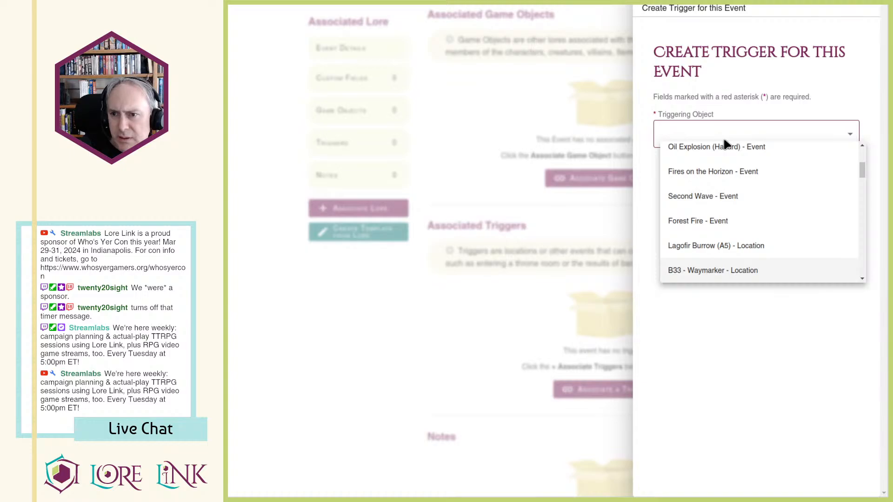
scroll(760, 207, down, 3)
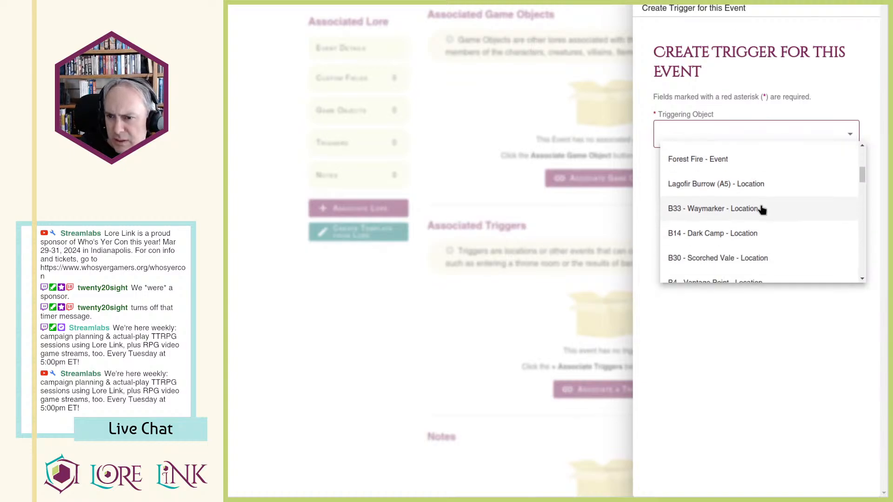
scroll(761, 210, down, 5)
click(762, 207)
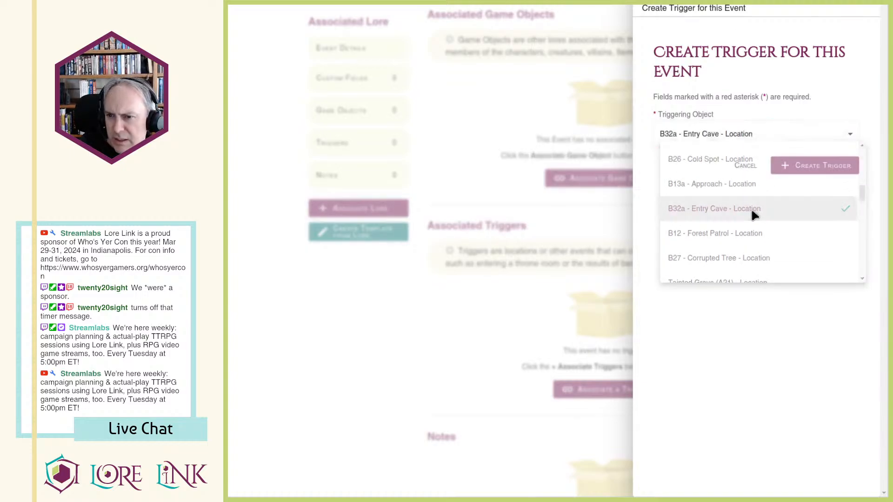
click(839, 173)
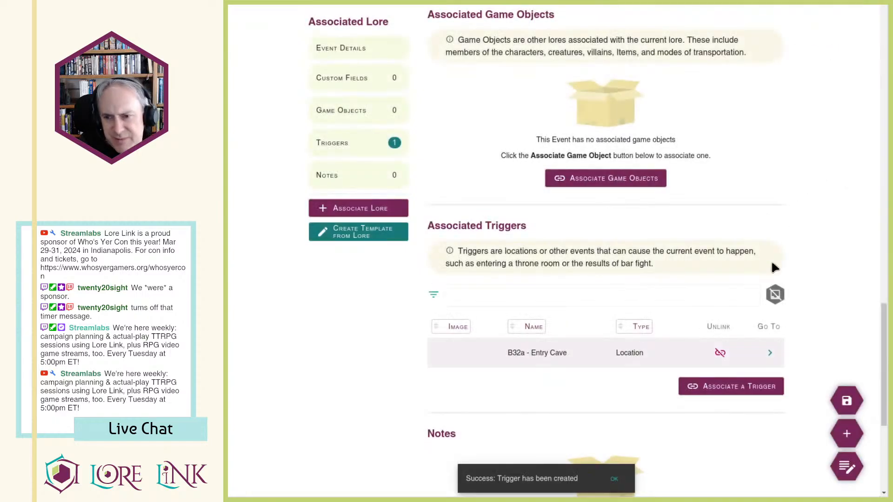
Step: Associate the existing Bone Warrior creature with the event as a game object
scroll(768, 290, up, 4)
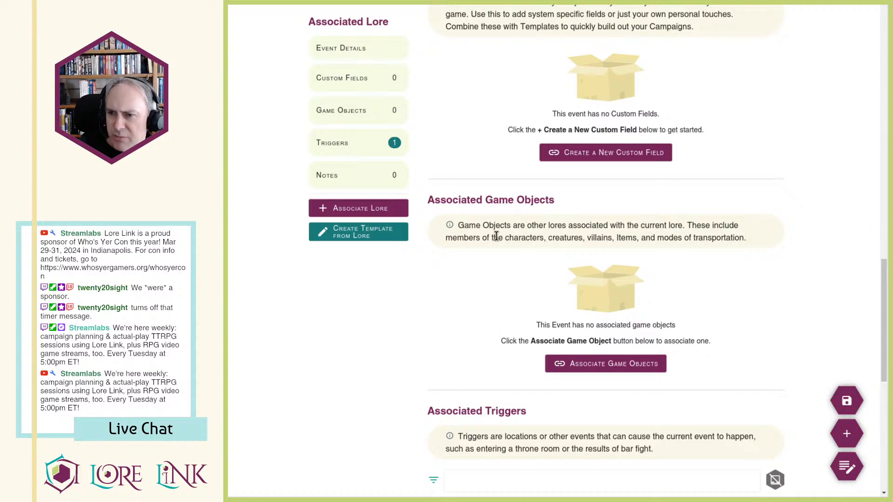
click(607, 368)
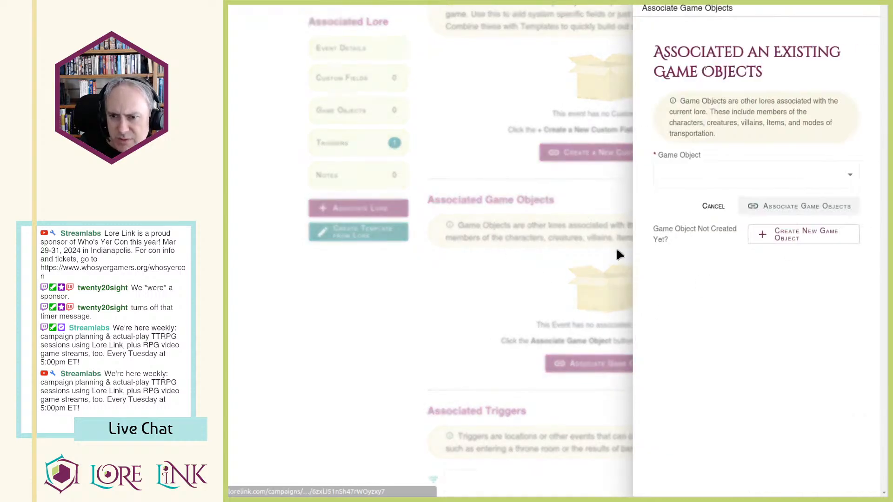
click(703, 179)
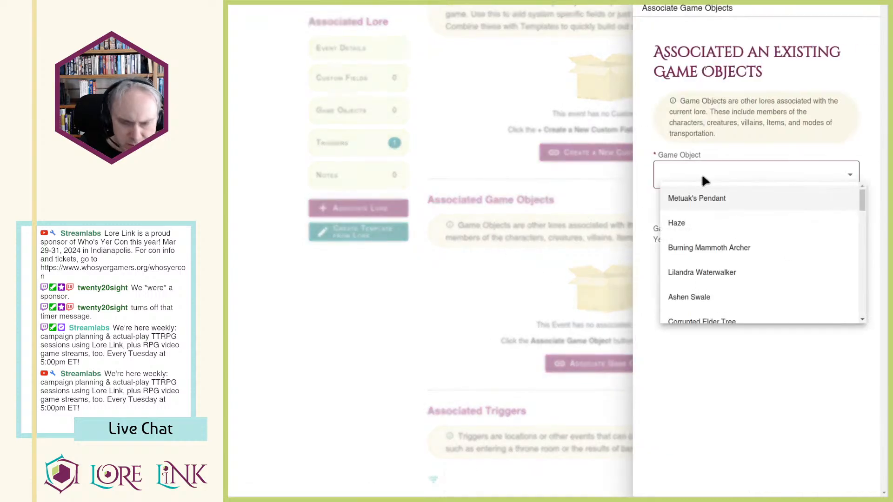
key(b)
key(b)
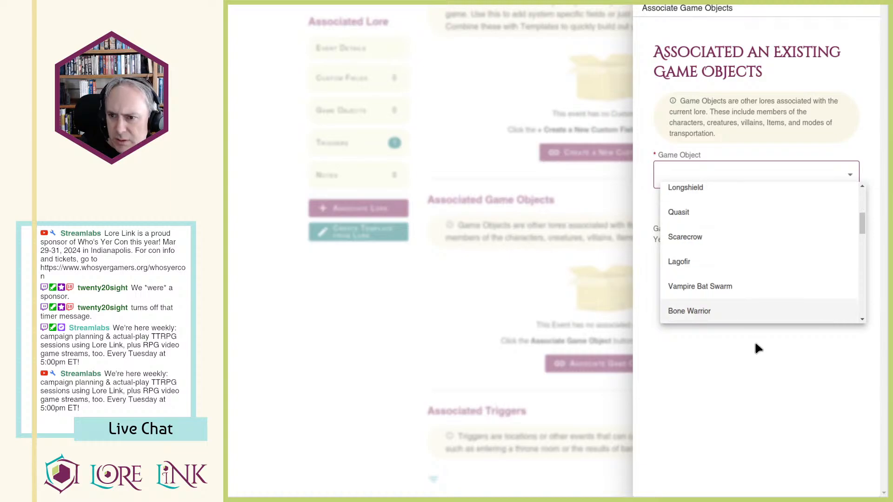
key(Return)
click(805, 209)
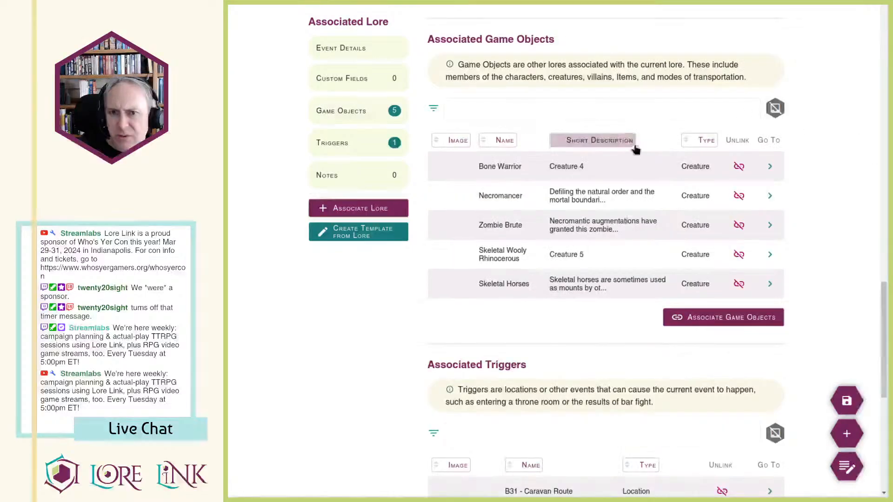
Step: Open the campaign's Creature List, sort it by name in descending order, and check it for a Skeletal Hulk entry
scroll(666, 248, up, 8)
scroll(650, 73, up, 6)
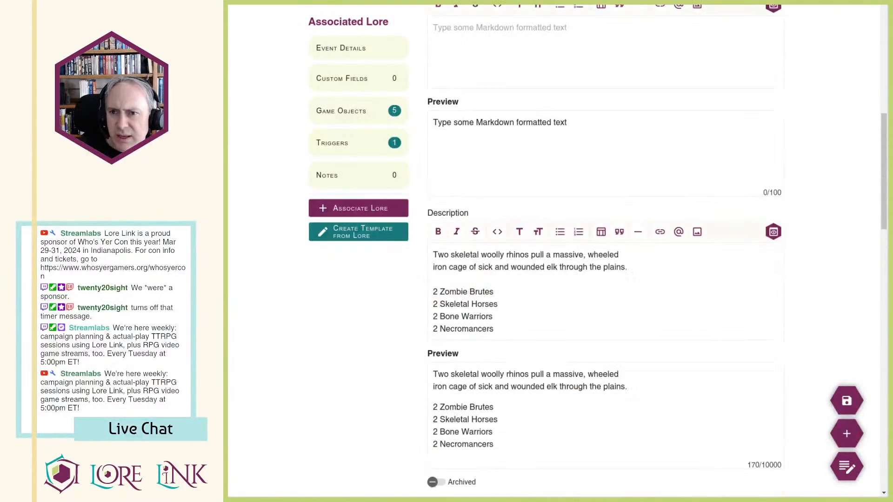
click(505, 7)
scroll(423, 307, down, 1)
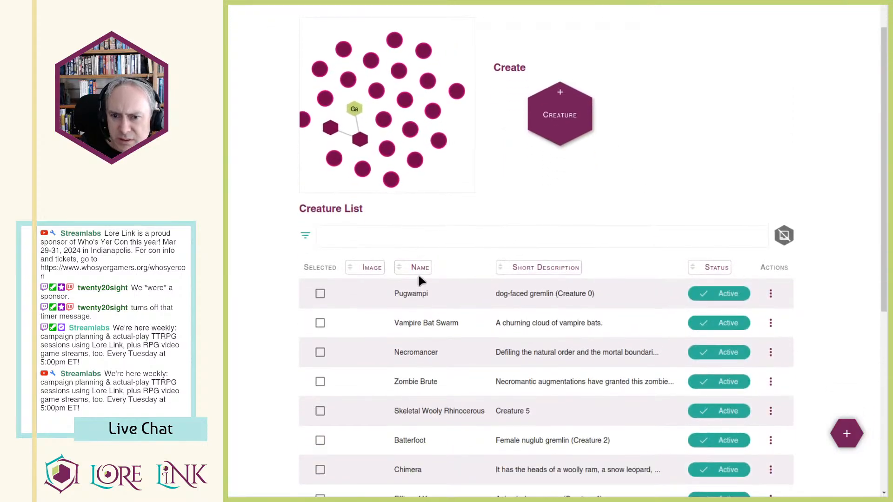
click(417, 268)
click(418, 268)
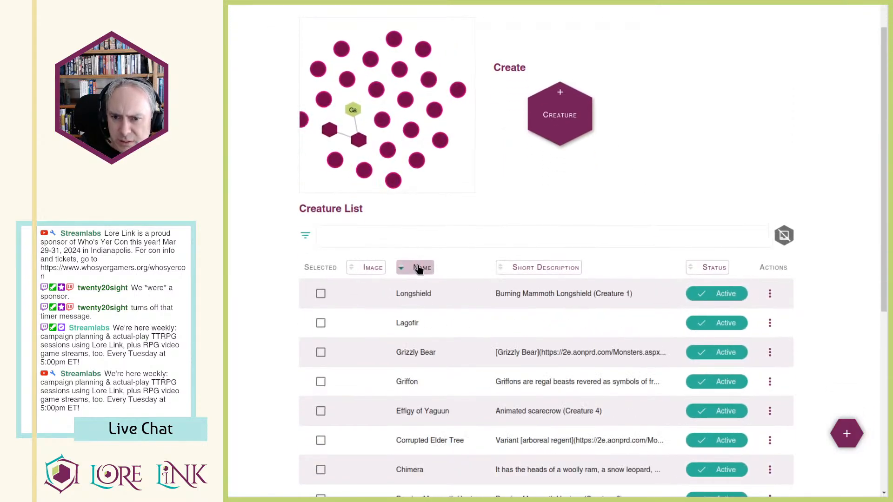
scroll(442, 273, down, 5)
click(481, 277)
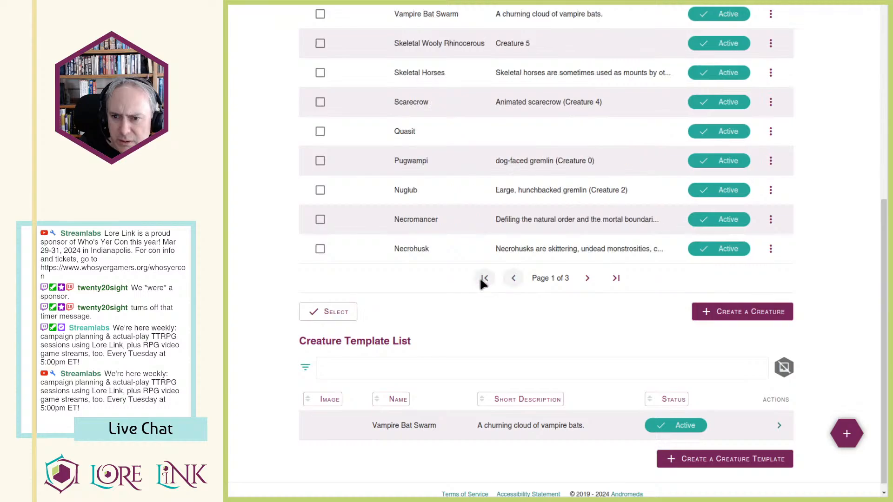
scroll(470, 270, up, 5)
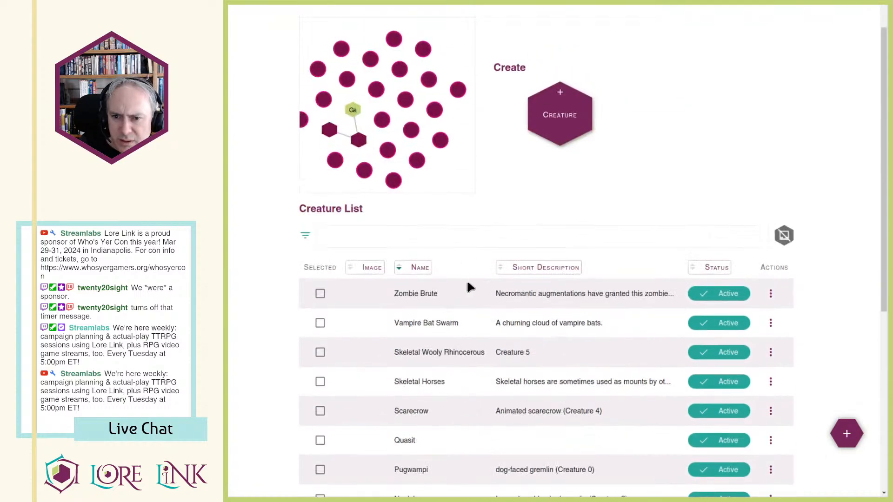
scroll(467, 284, down, 3)
Step: Start a new creature from the Creature List and name it "Skeletal Hulk"
click(741, 436)
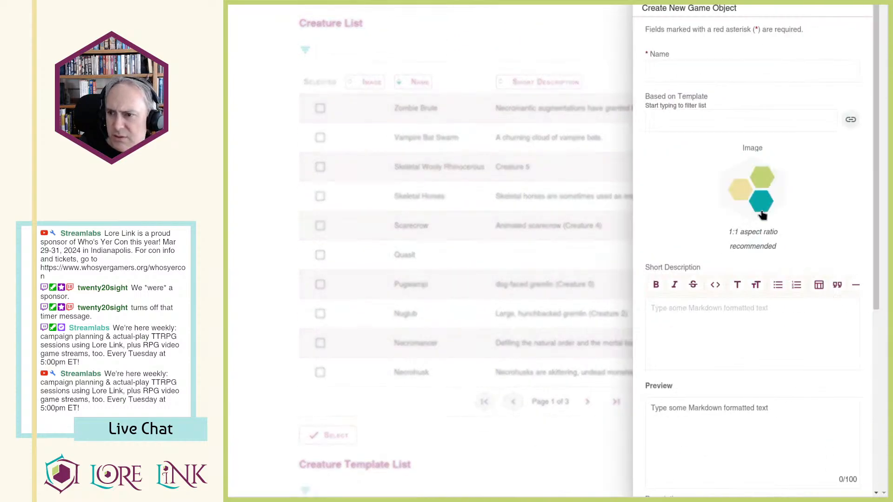
click(666, 70)
text(S)
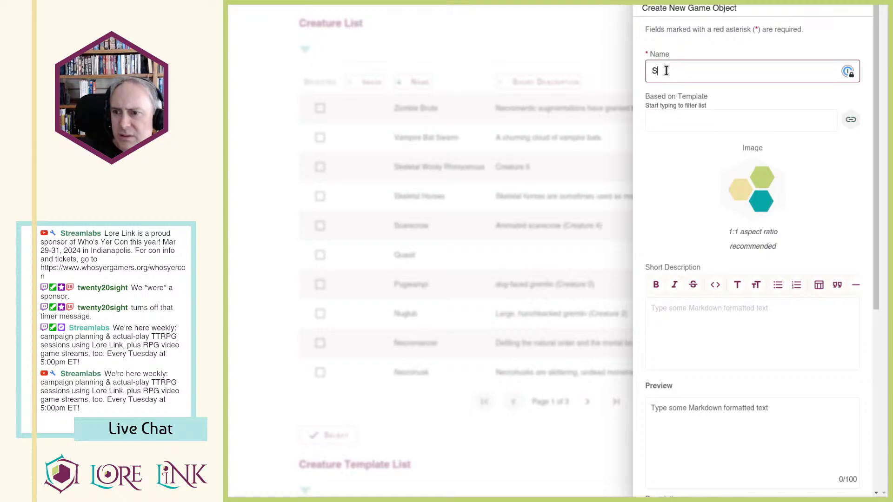
text(keletal Hulk)
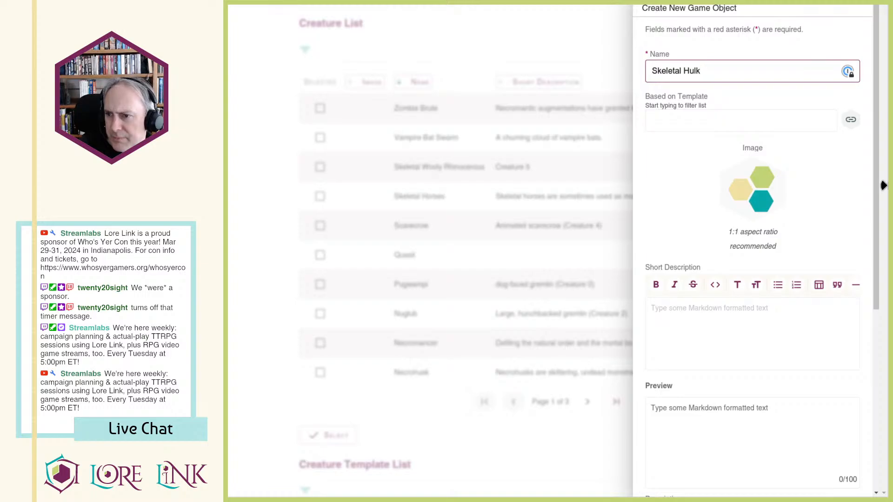
drag(883, 185, 885, 186)
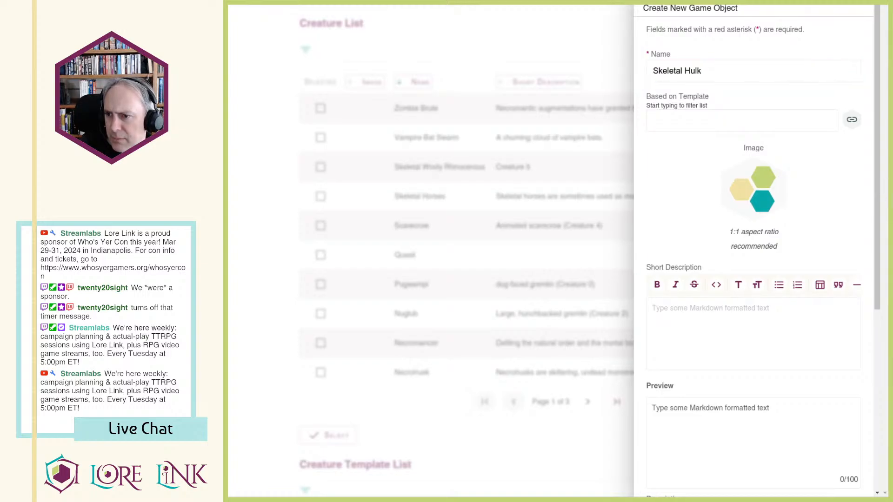
Step: Insert the PDF line "Initiative Perception +16" into the creature's Description and remove the stray "New Followers: The wood" text below it
key(alt+Tab)
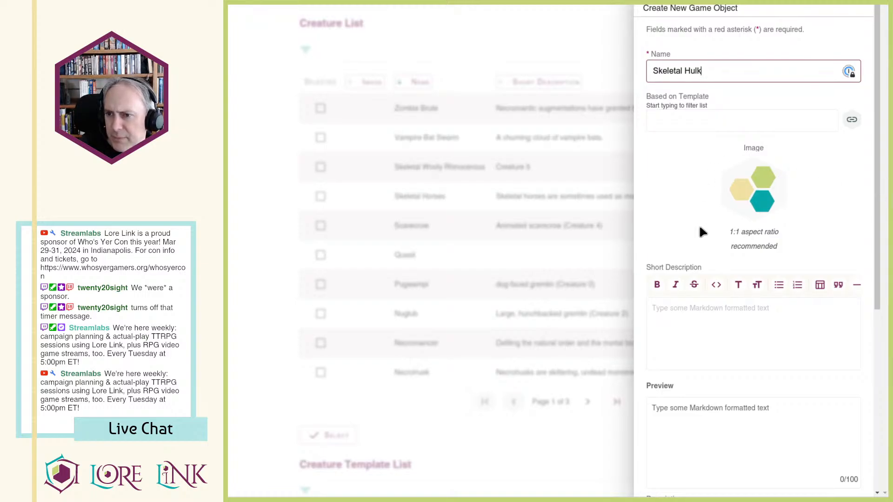
scroll(710, 367, down, 5)
click(693, 310)
text(Initiative Perception +16 New Followers: The wood)
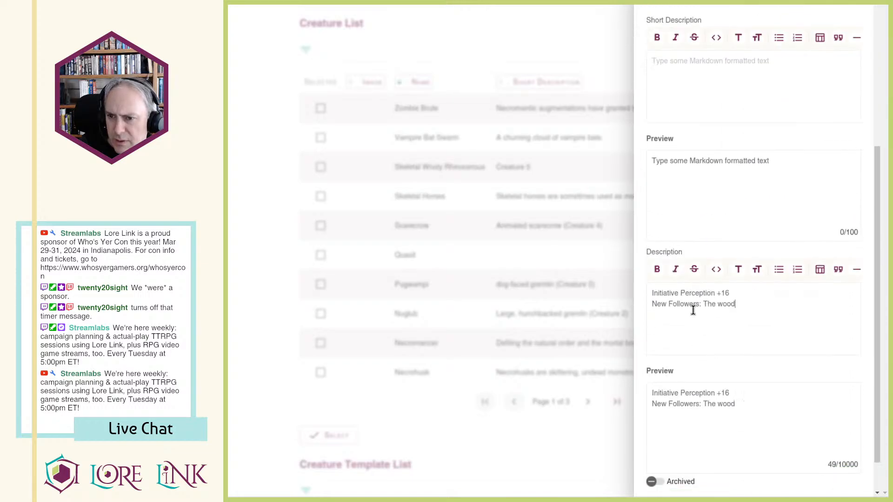
key(shift+Home)
key(BackSpace)
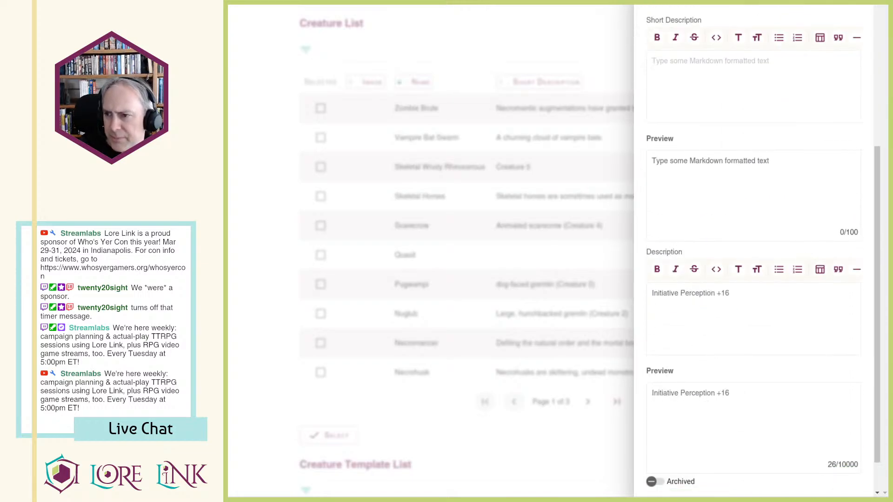
Step: Add a Markdown link labelled "Skeletal Hulk" with an empty target on the Description line below the initiative
text([)
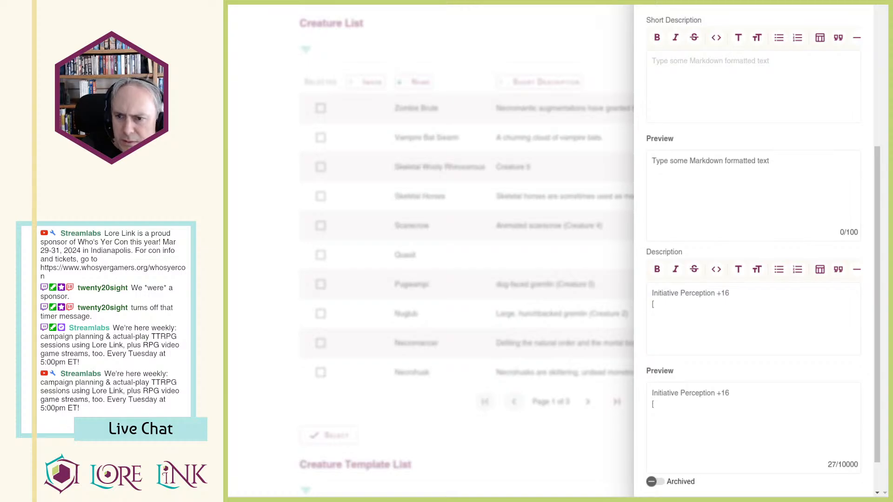
text(Skeletal Hul)
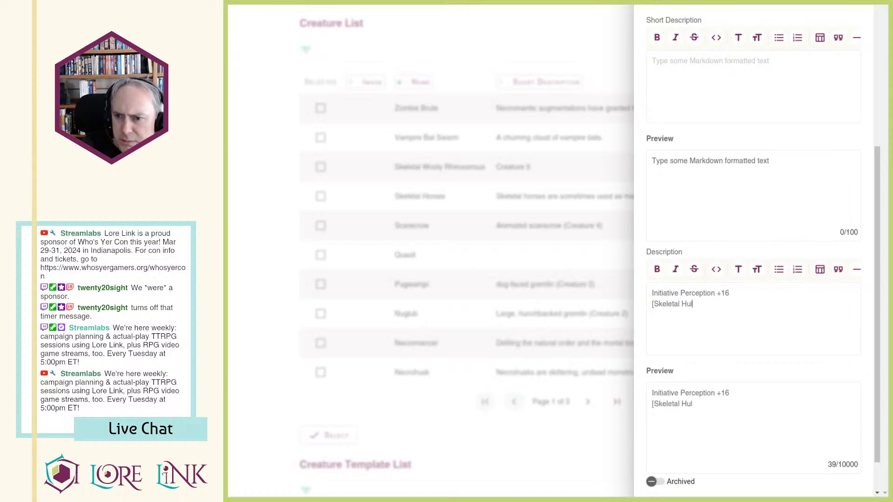
text(k]())
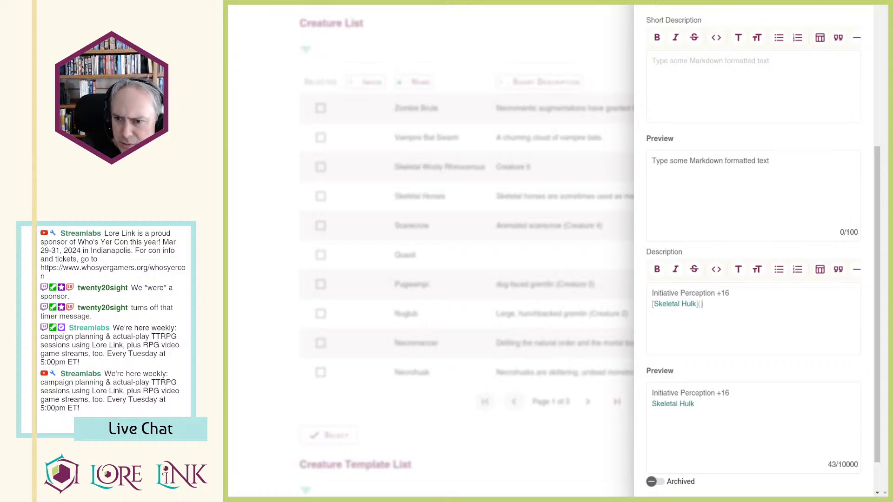
key(ctrl+Tab)
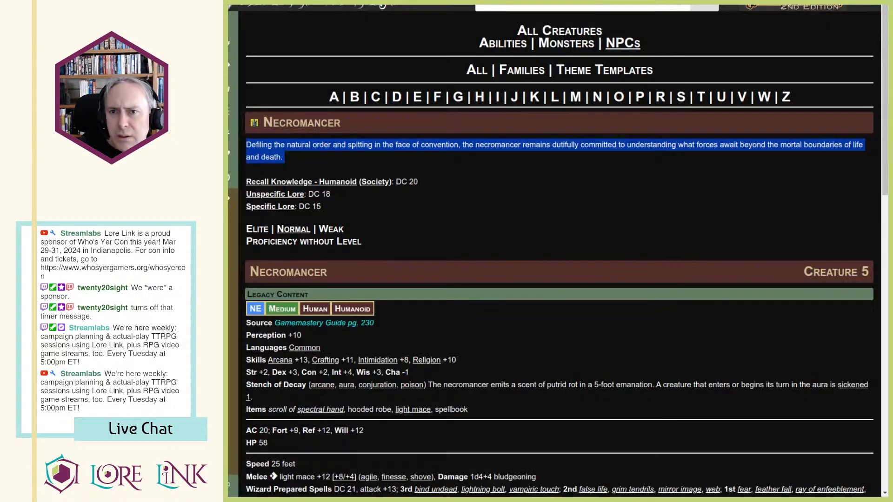
click(424, 154)
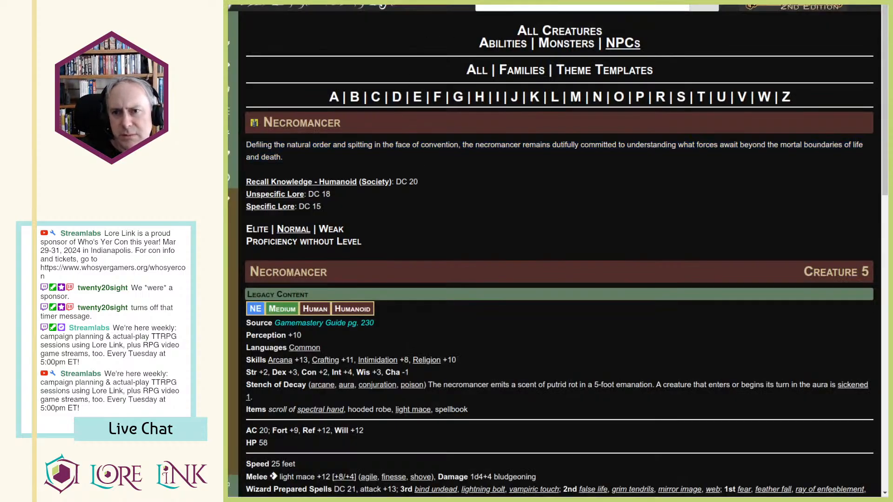
text(skeletal hulk)
key(Return)
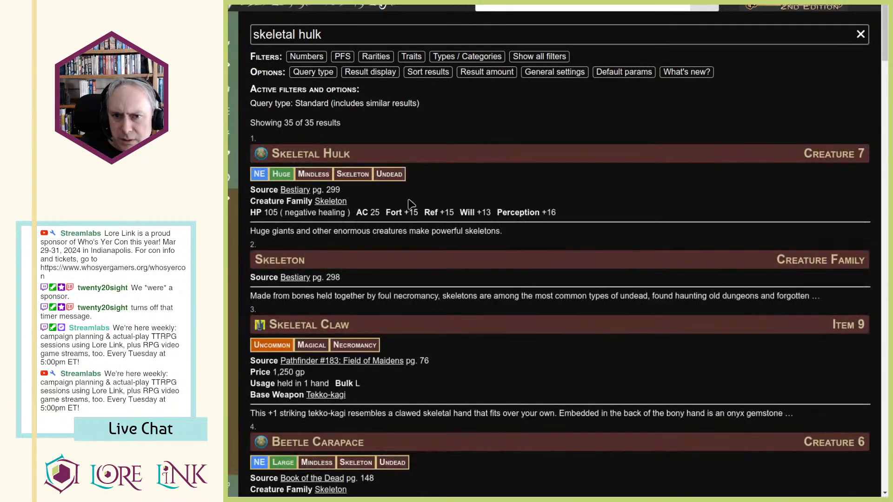
click(289, 157)
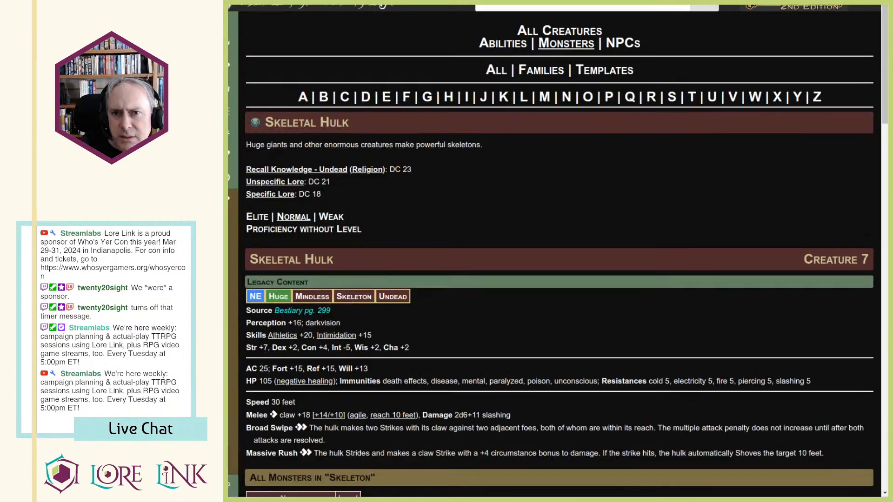
key(ctrl+shift+Tab)
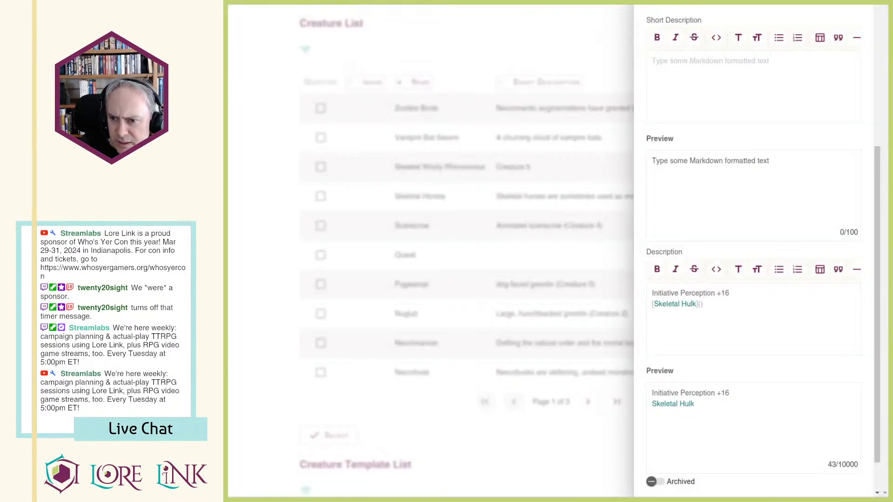
text(https://2e.aonprd.com/Monsters.aspx?ID=376)
Step: Copy the Skeletal Hulk's AC, saves, HP, immunities and resistances from the rules site into the Description, between the initiative line and the link
key(ctrl+Tab)
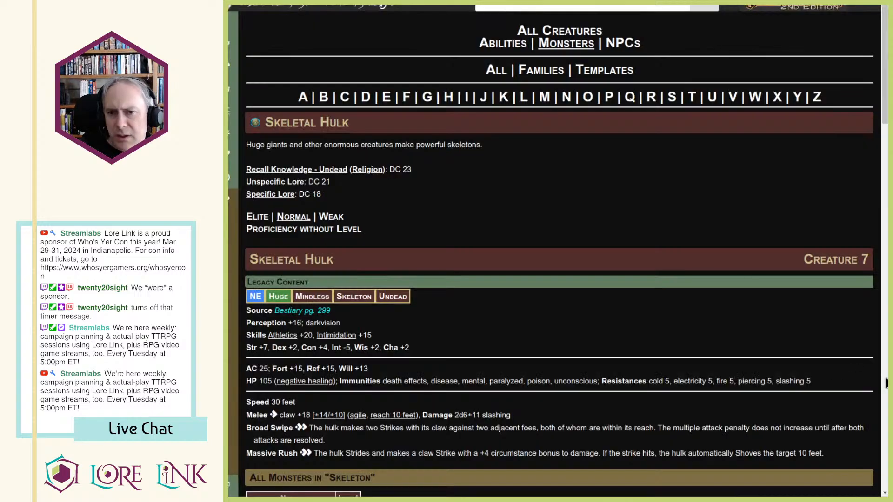
drag(247, 369, 836, 383)
key(ctrl+c)
key(ctrl+Tab)
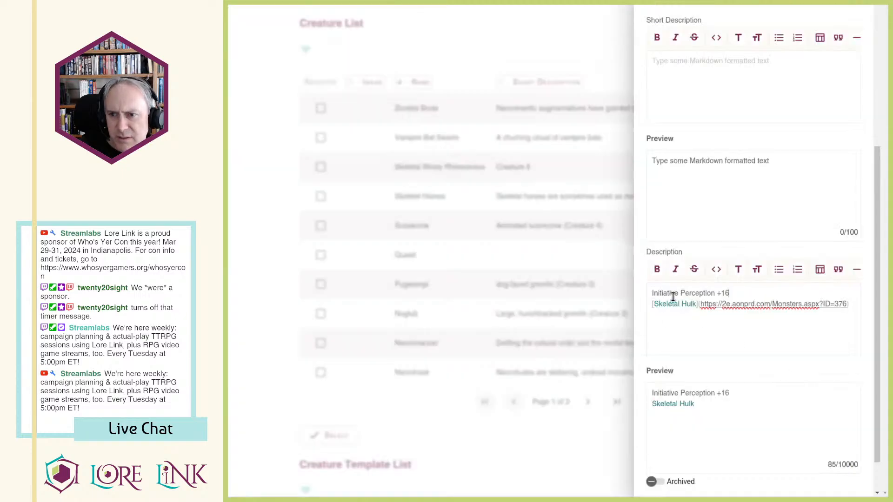
click(747, 291)
key(Return)
key(ctrl+v)
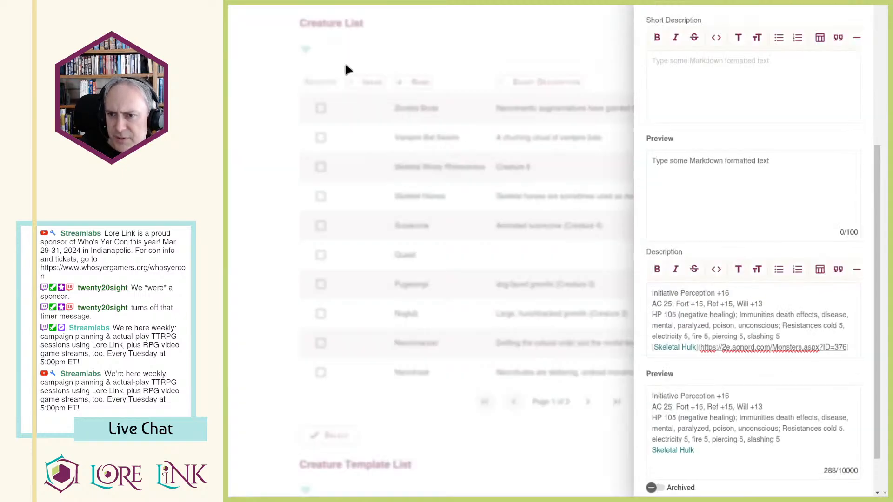
Step: Copy the sentence "Huge giants and other enormous creatures make powerful skeletons." from the rules site into the creature's Short Description and save the creature
key(ctrl+Tab)
click(248, 144)
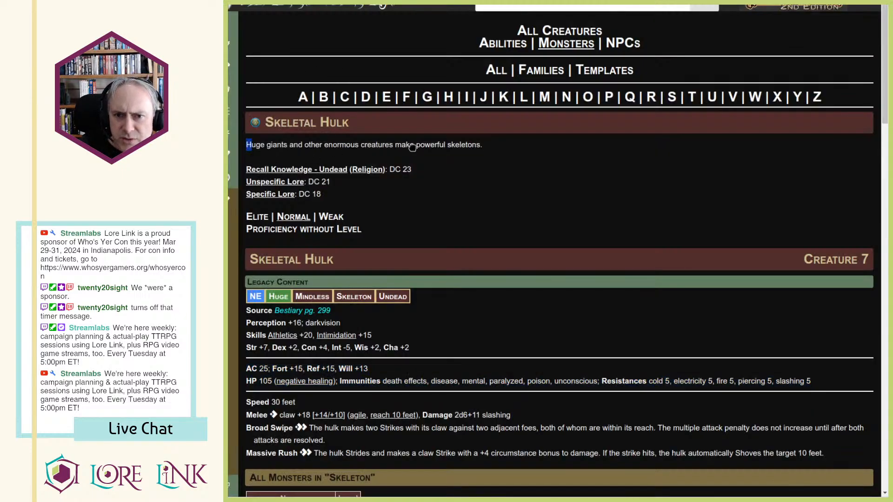
drag(486, 145, 245, 148)
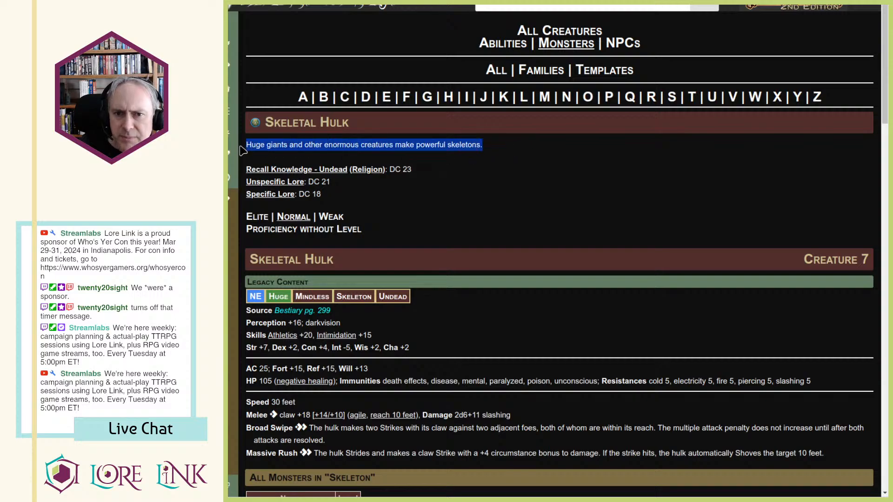
key(ctrl+c)
key(ctrl+Tab)
click(713, 92)
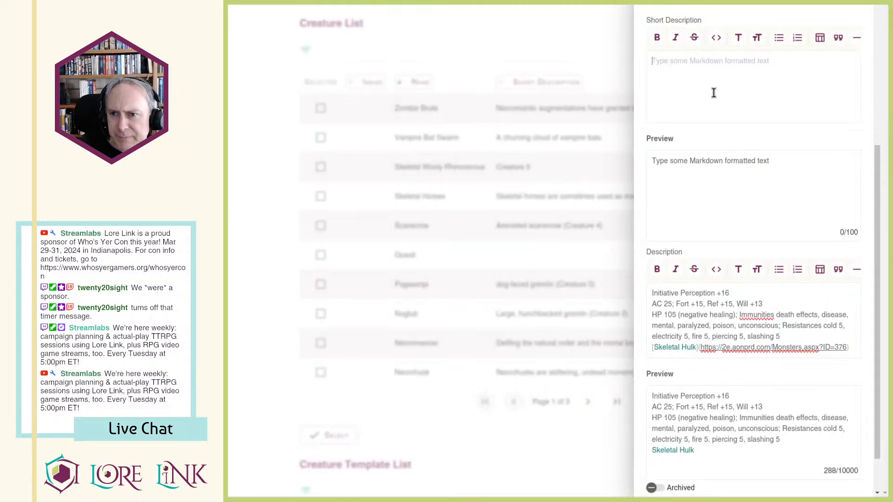
key(ctrl+v)
scroll(831, 464, down, 1)
click(832, 464)
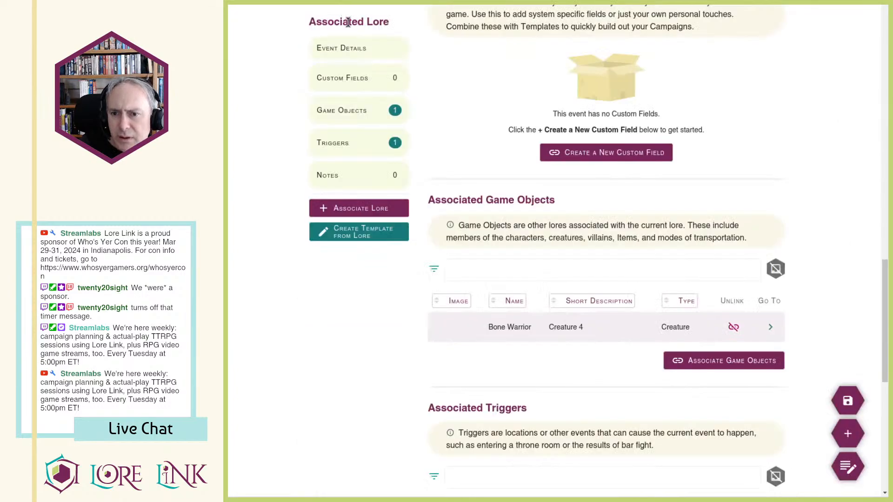
Step: Associate the existing Skeletal Hulk game object with the entry cave event
click(693, 364)
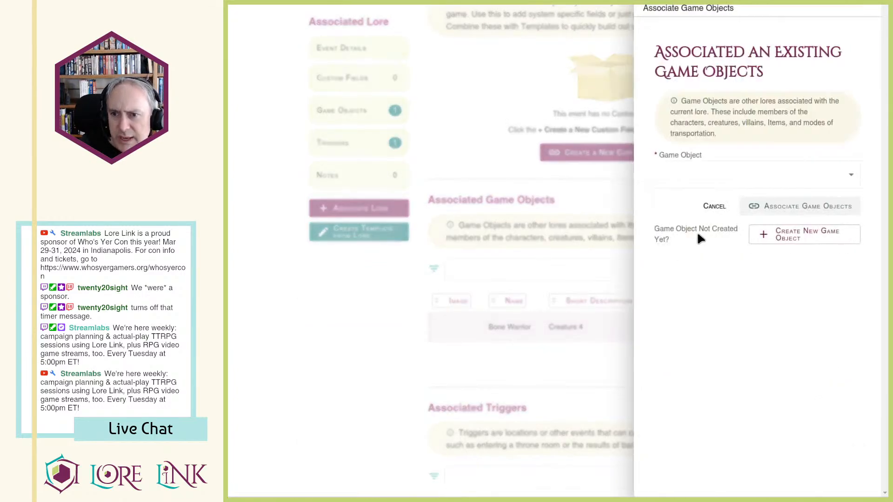
click(755, 174)
key(s)
key(s)
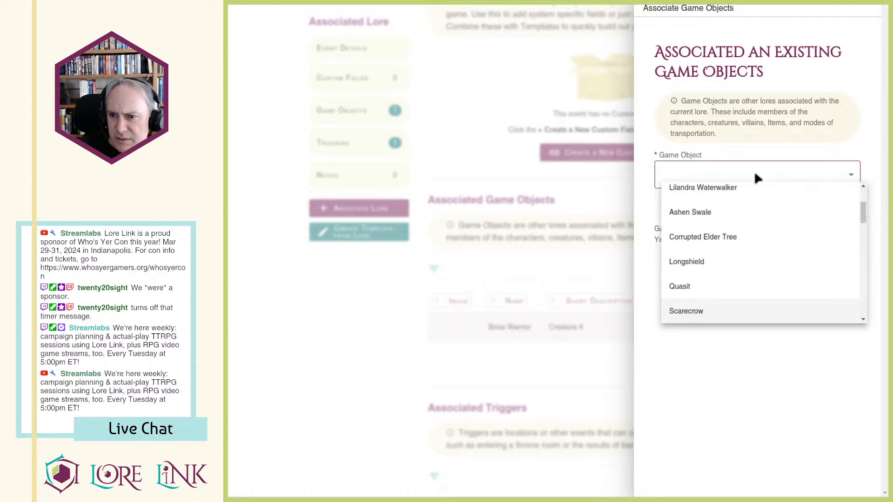
click(728, 311)
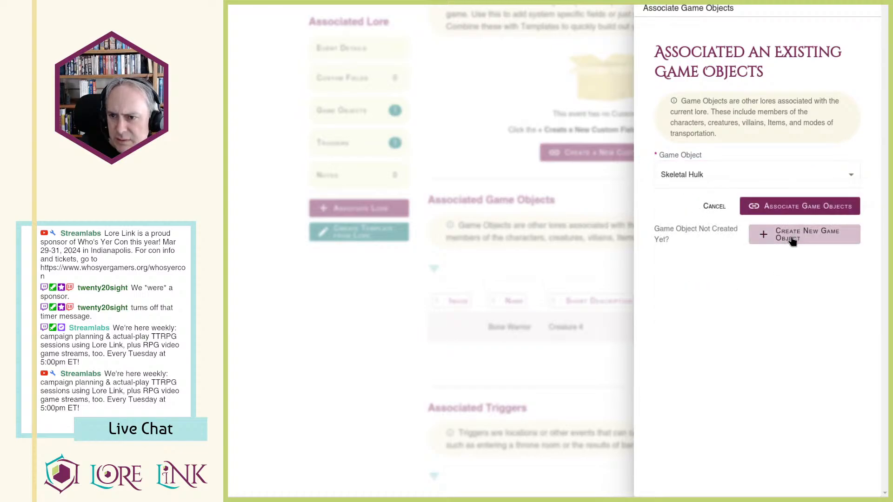
click(785, 204)
Step: Open the B32a - Entry Cave location from the event's triggers and review its children, associations and Used By sections
scroll(492, 265, down, 5)
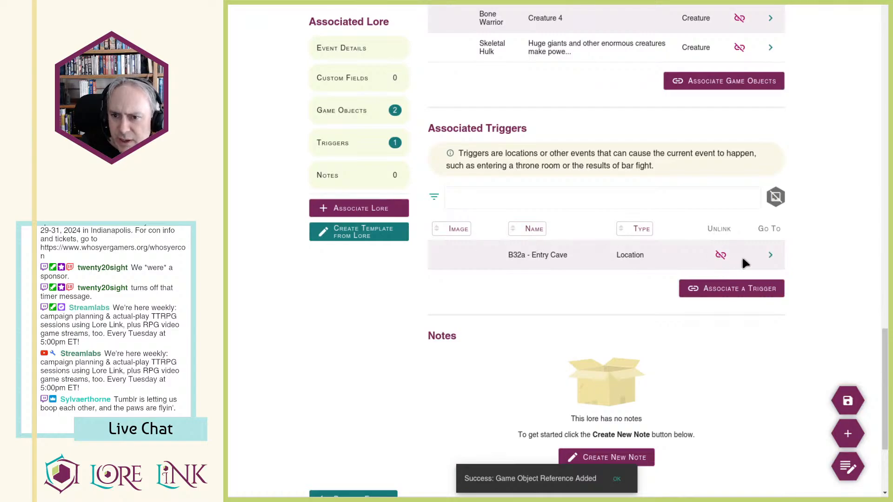
click(770, 256)
scroll(671, 309, down, 10)
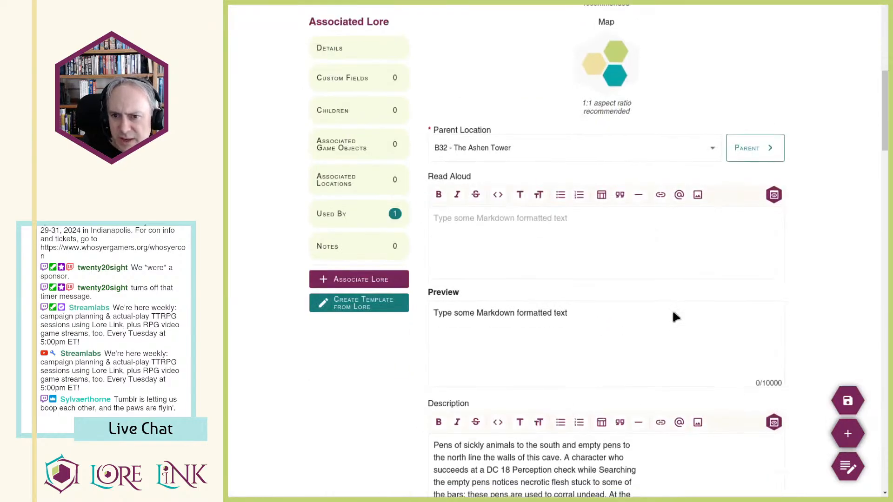
scroll(671, 311, down, 5)
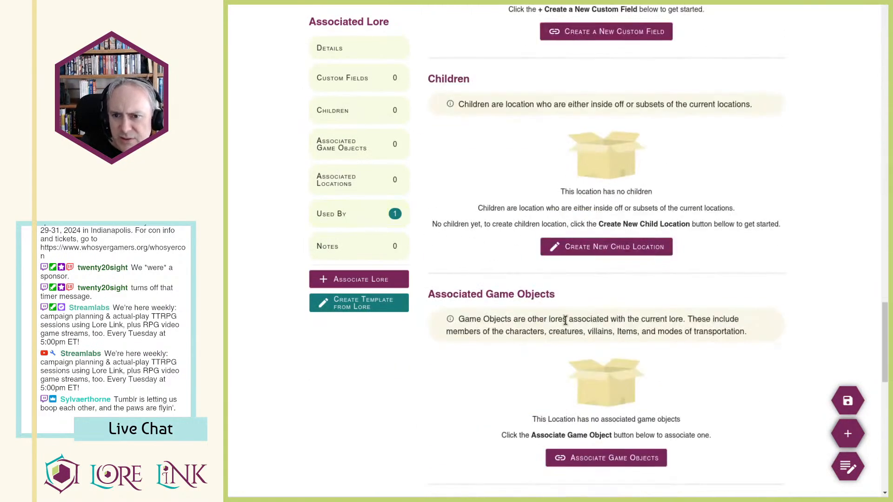
scroll(565, 321, down, 3)
scroll(558, 334, down, 5)
scroll(528, 339, down, 3)
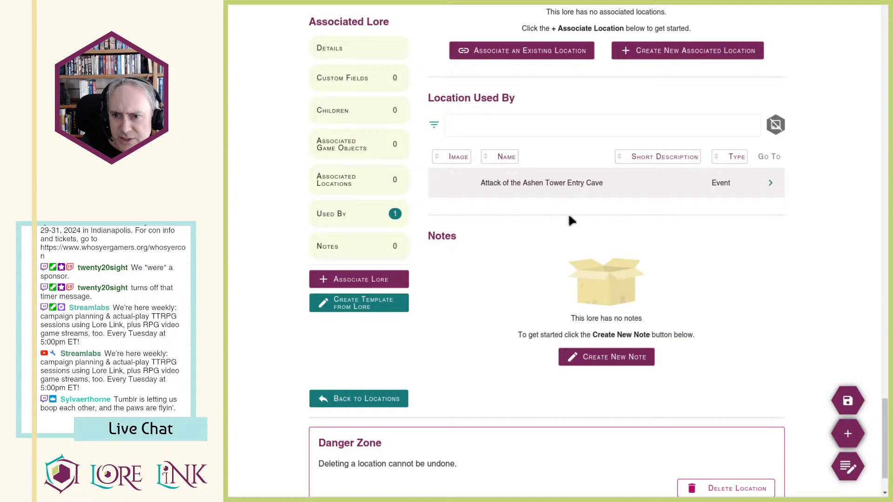
scroll(569, 216, up, 6)
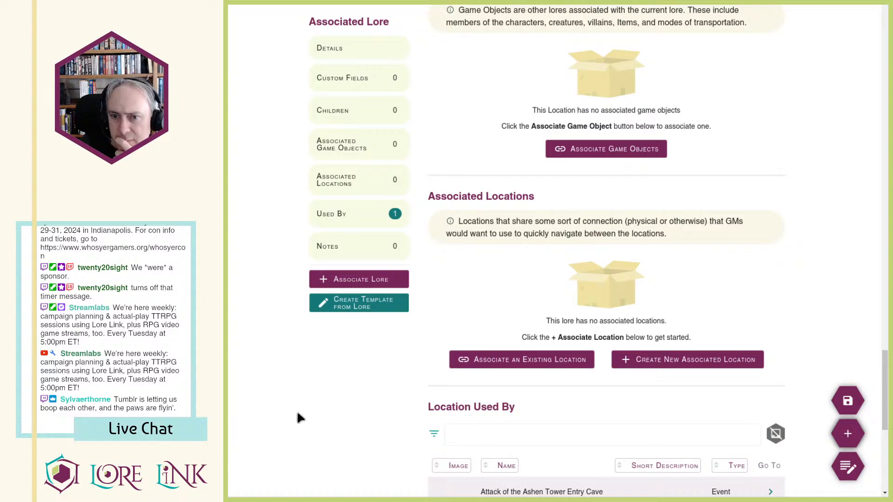
scroll(735, 275, down, 5)
Step: Paste the copied New Followers and Treasure passage as a new paragraph at the end of the Entry Cave's Description
scroll(735, 271, up, 15)
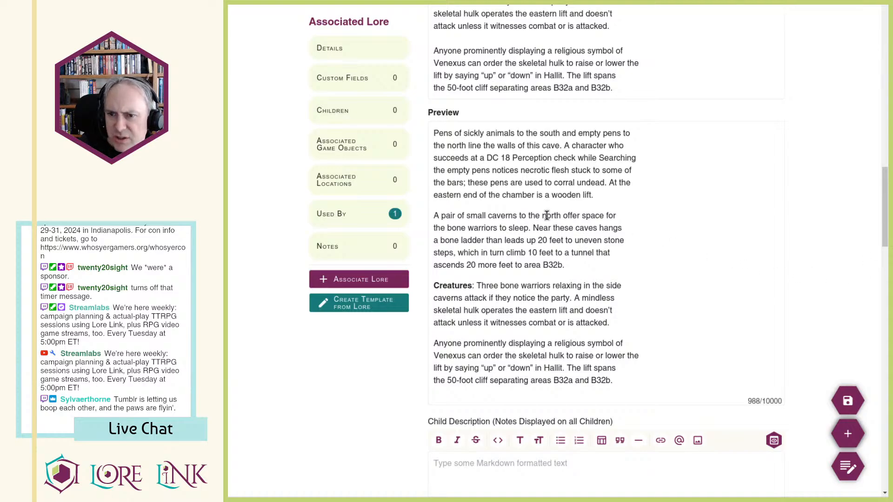
scroll(615, 275, up, 1)
scroll(651, 154, up, 2)
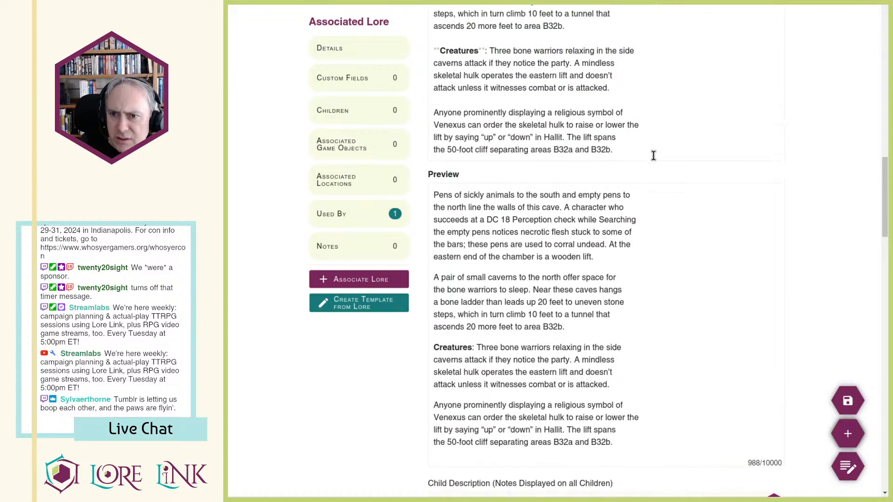
click(652, 151)
key(Return)
key(Return)
key(ctrl+v)
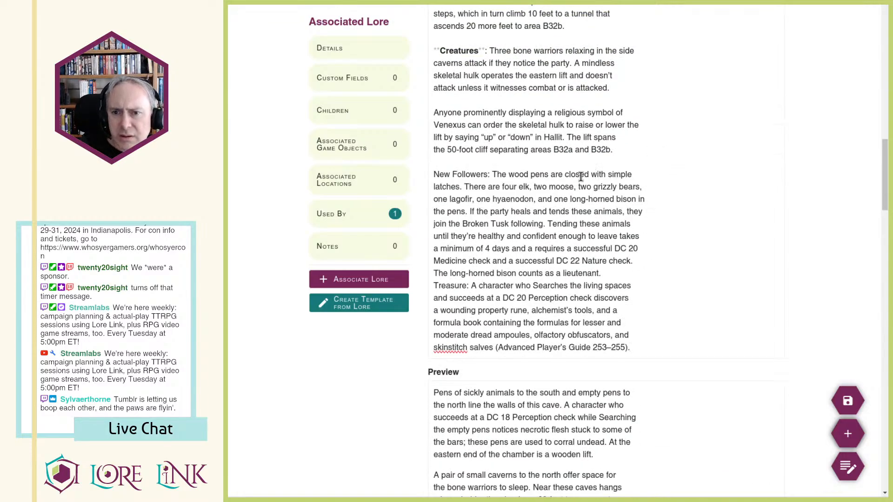
Step: Bold the "New Followers" and "Treasure" headings and separate the Treasure paragraph with a blank line
drag(487, 174, 436, 174)
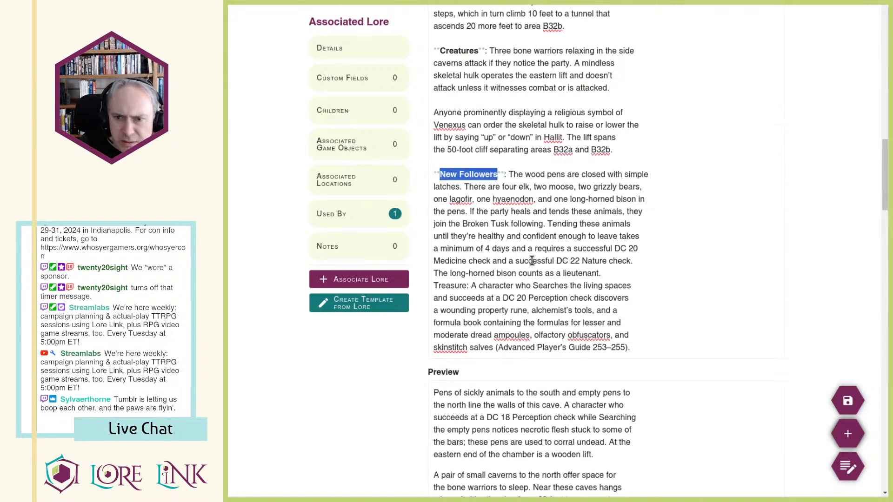
key(ctrl+b)
click(613, 276)
key(Return)
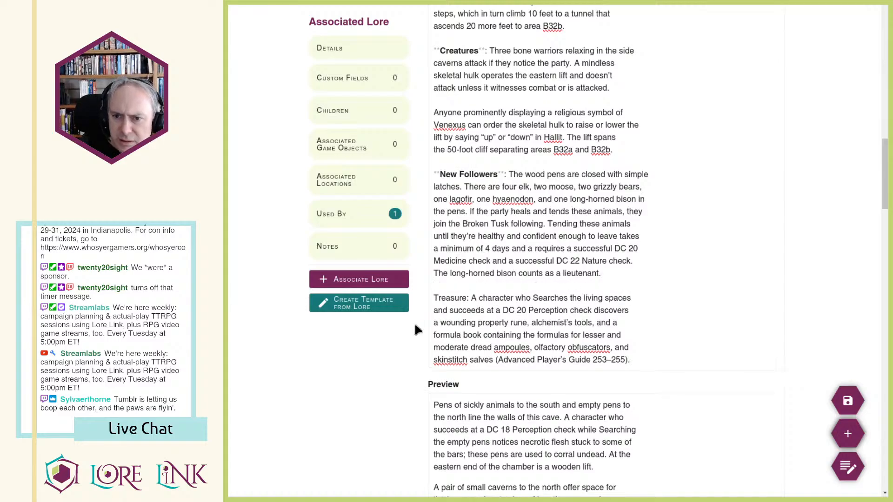
double_click(439, 298)
key(ctrl+b)
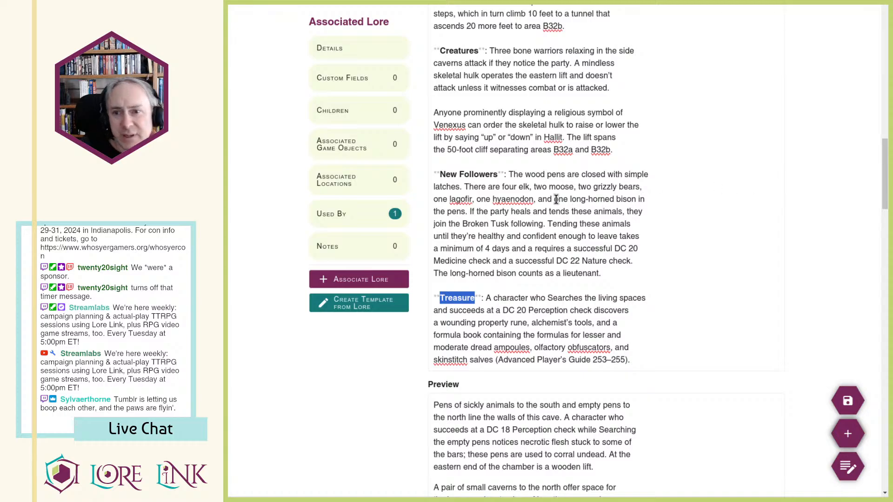
Step: Read through the New Followers and Treasure paragraphs in the Description, checking the animals, skill checks and listed items
double_click(512, 200)
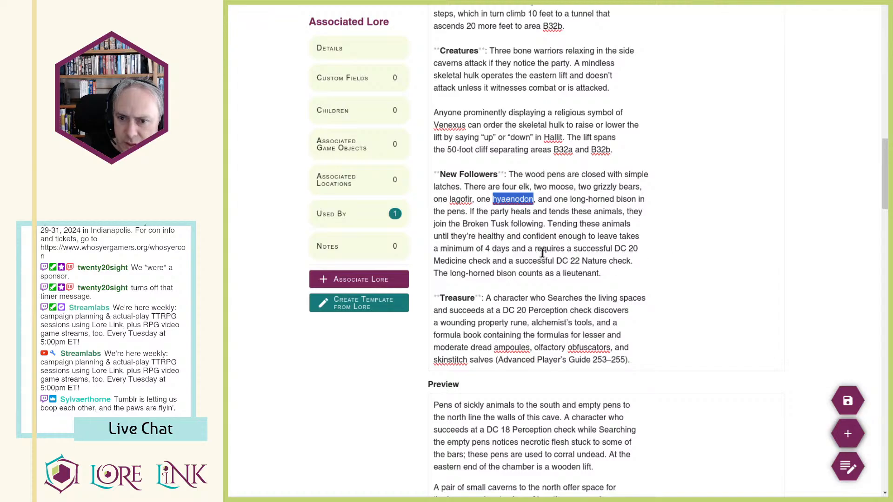
drag(598, 211, 617, 261)
click(645, 272)
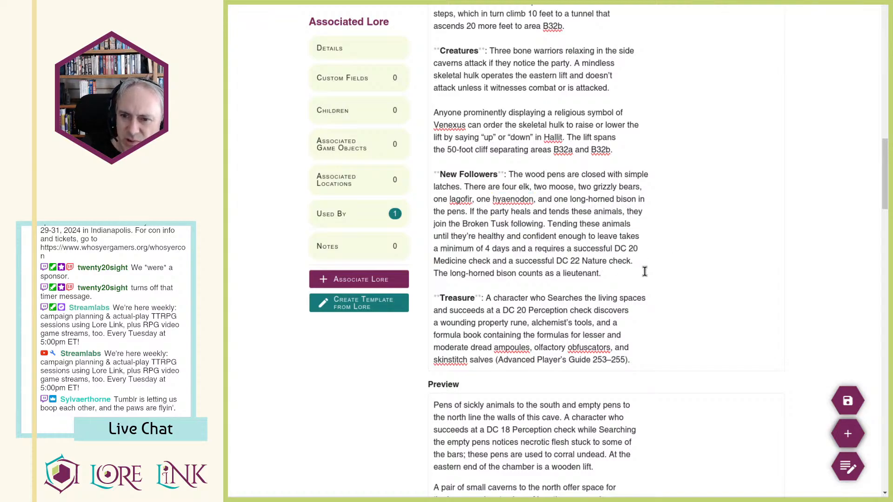
click(574, 284)
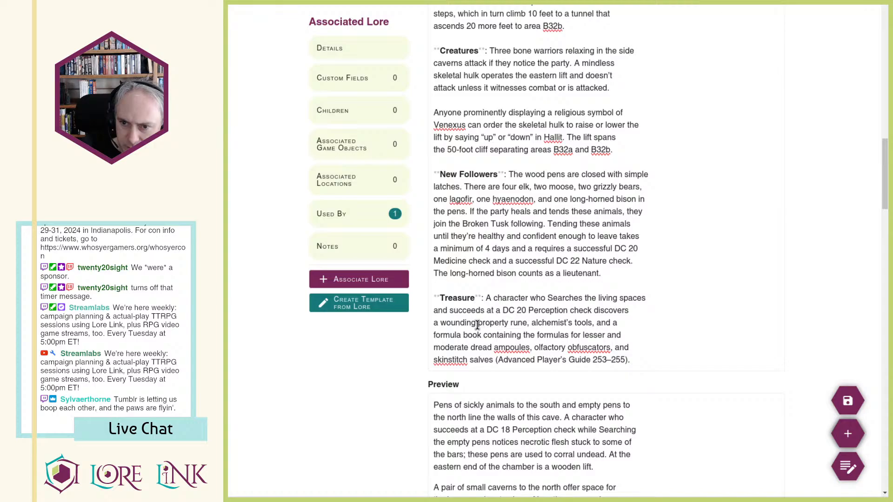
drag(440, 324, 509, 322)
click(550, 322)
click(544, 345)
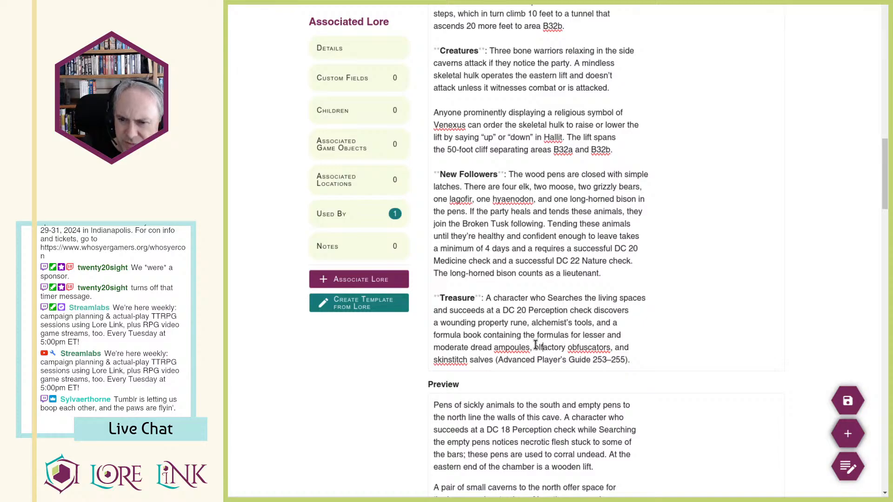
drag(440, 363, 486, 361)
click(677, 360)
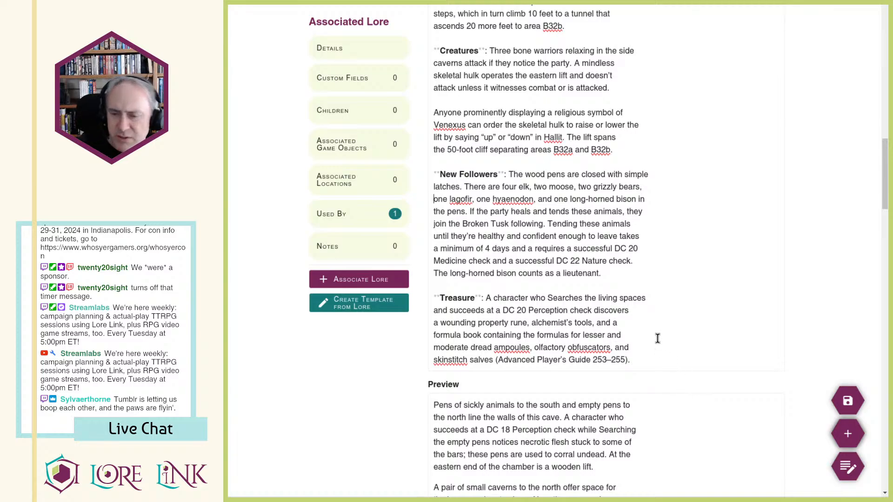
Step: Look up "olfactory obfuscators" from the Treasure paragraph on the rules site, copy its page address, and return to the Entry Cave location
scroll(692, 303, up, 5)
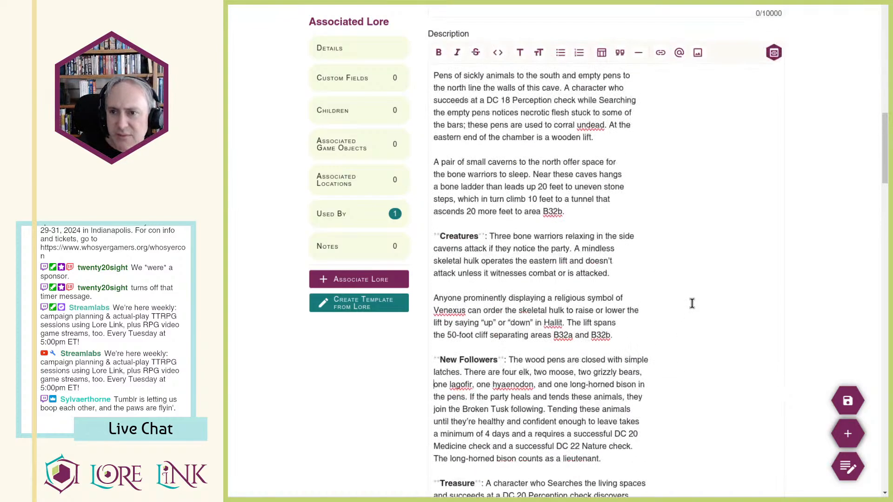
scroll(744, 326, down, 6)
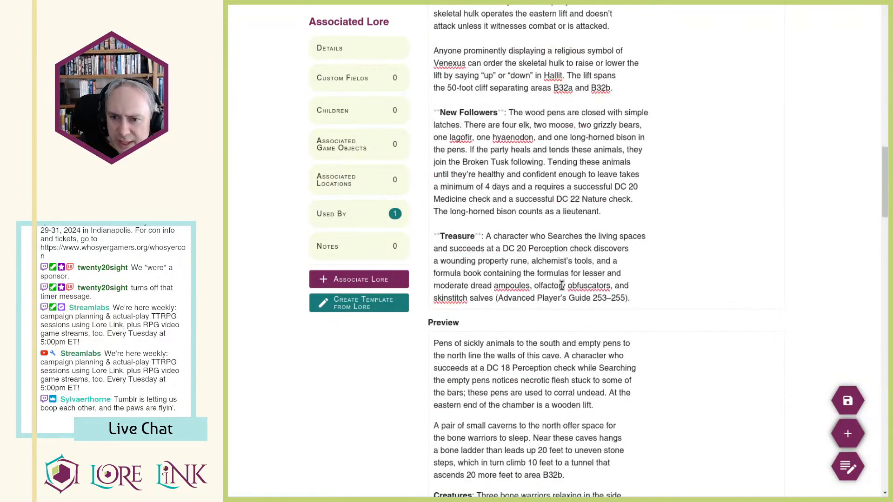
double_click(544, 285)
drag(544, 286, 609, 285)
key(ctrl+c)
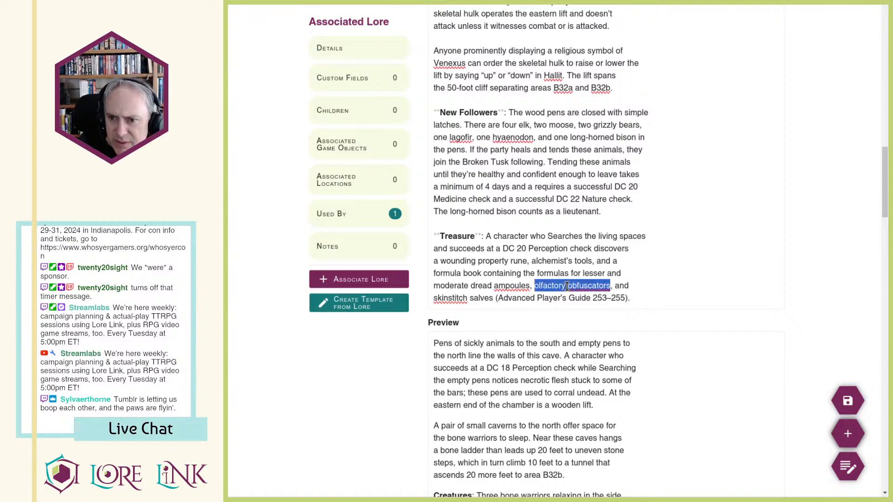
key(alt+Tab)
click(530, 6)
key(ctrl+v)
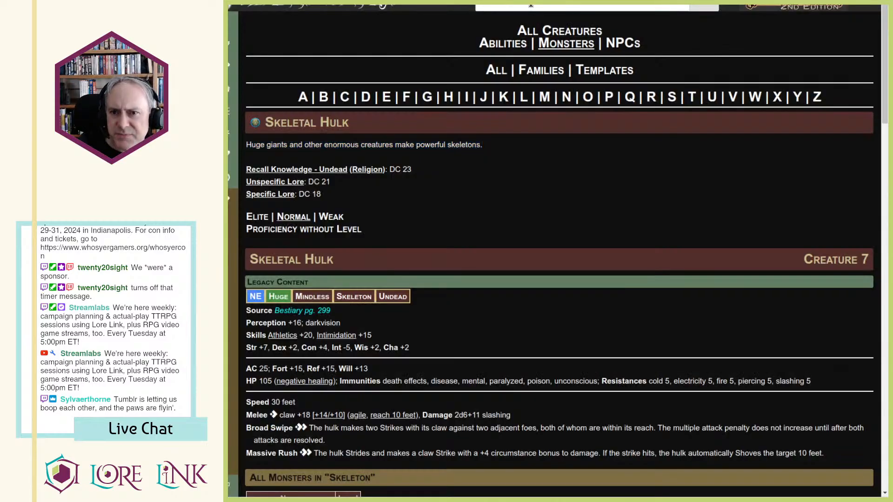
click(520, 27)
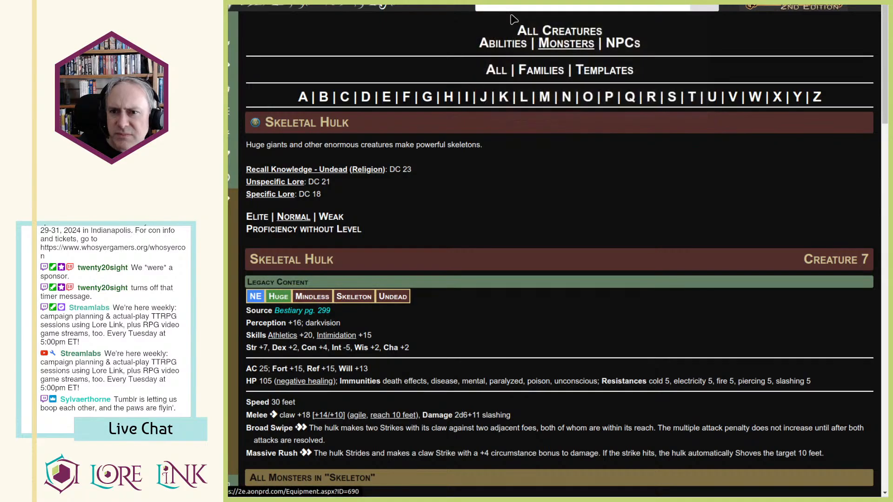
key(alt+Tab)
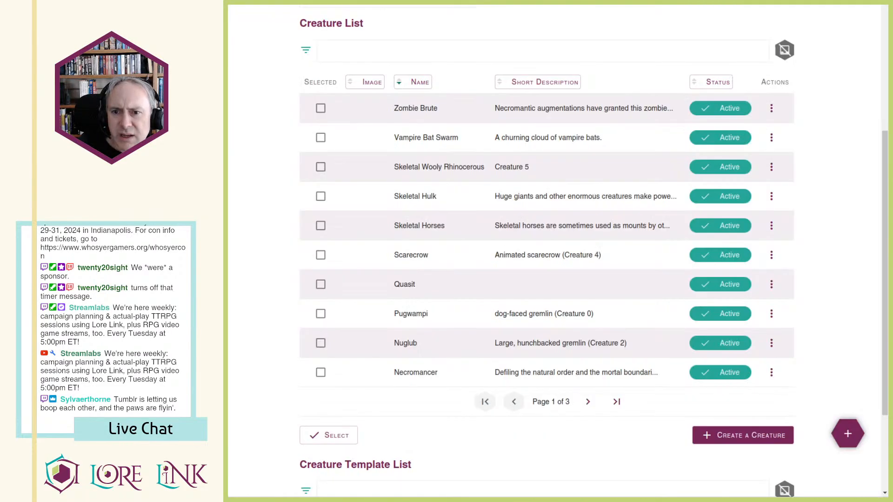
key(alt+Tab)
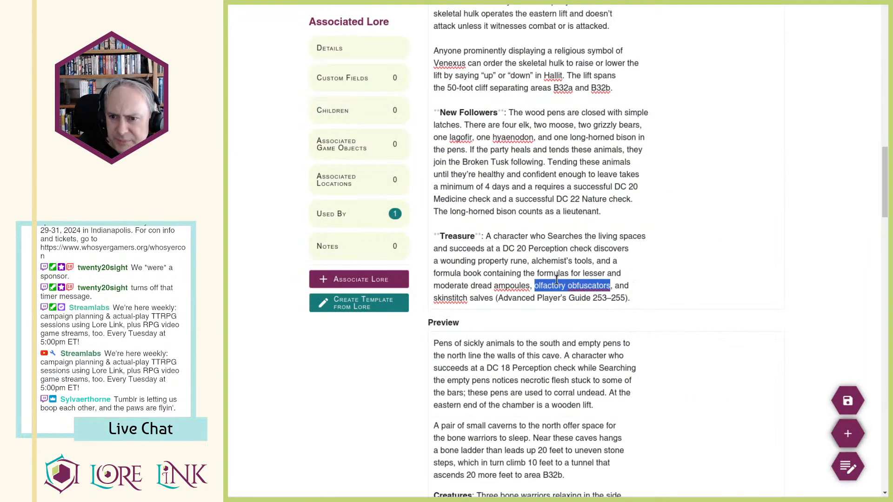
drag(534, 285, 610, 286)
scroll(778, 217, up, 3)
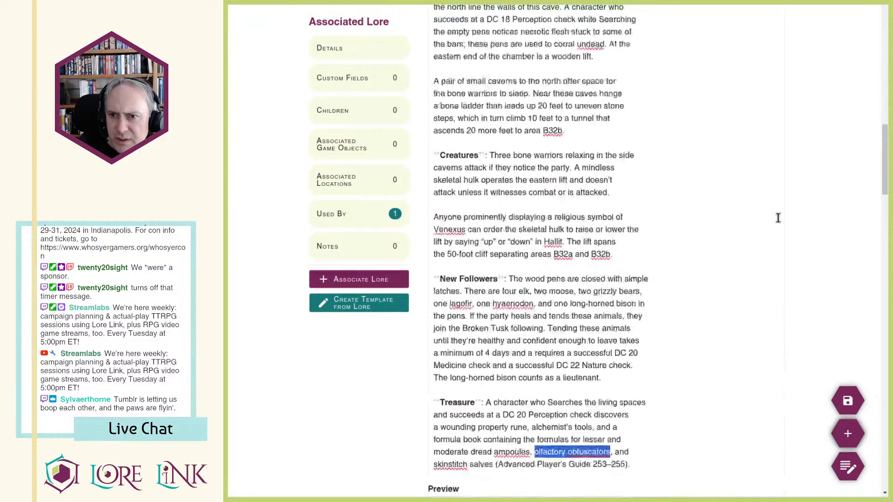
scroll(780, 205, up, 3)
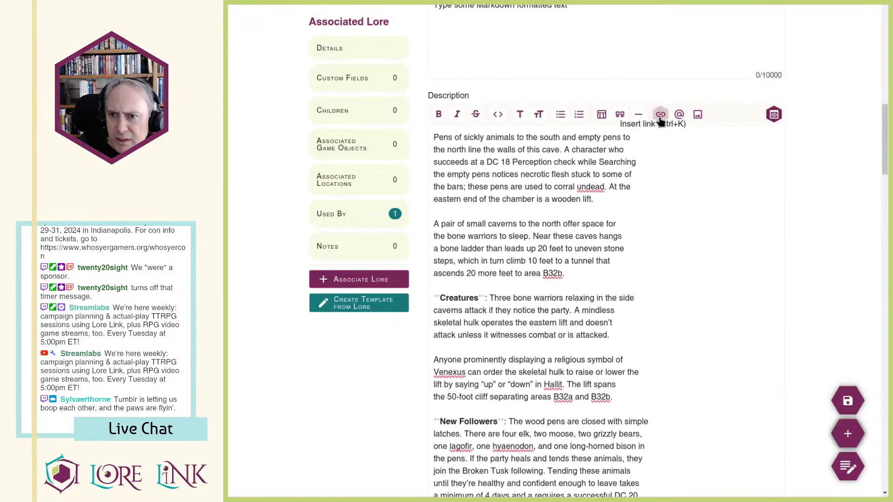
click(661, 115)
click(628, 162)
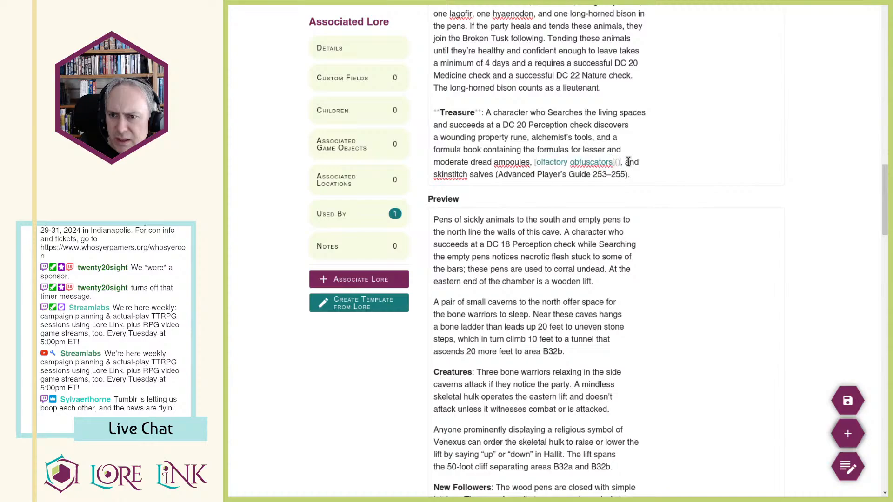
text(https://2e.aonprd.com/Equipment.aspx?ID=690)
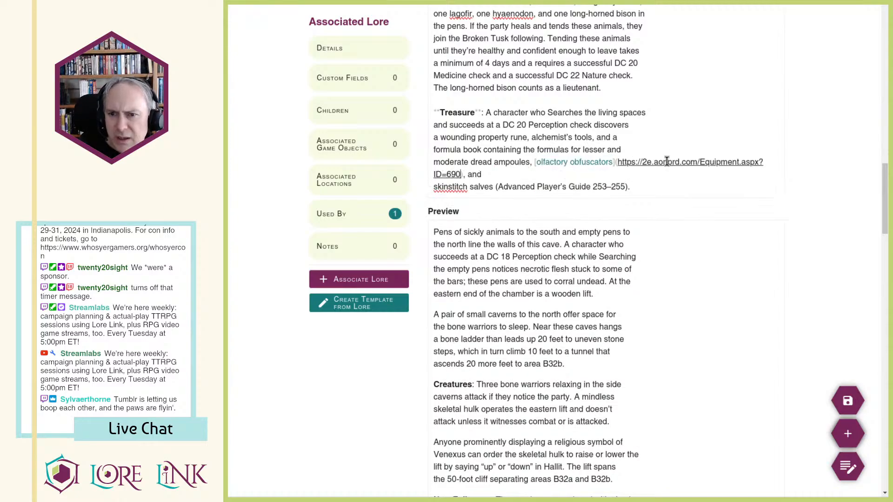
Step: Look up "skinstitch salves" from the Treasure paragraph on the rules site, open the Skinstitch Salve page for its address, and return to the description
drag(447, 186, 476, 184)
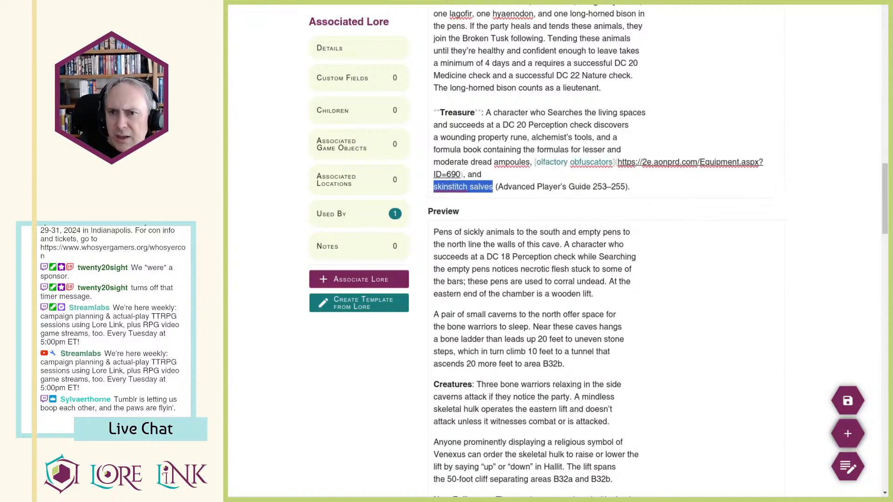
key(alt+Tab)
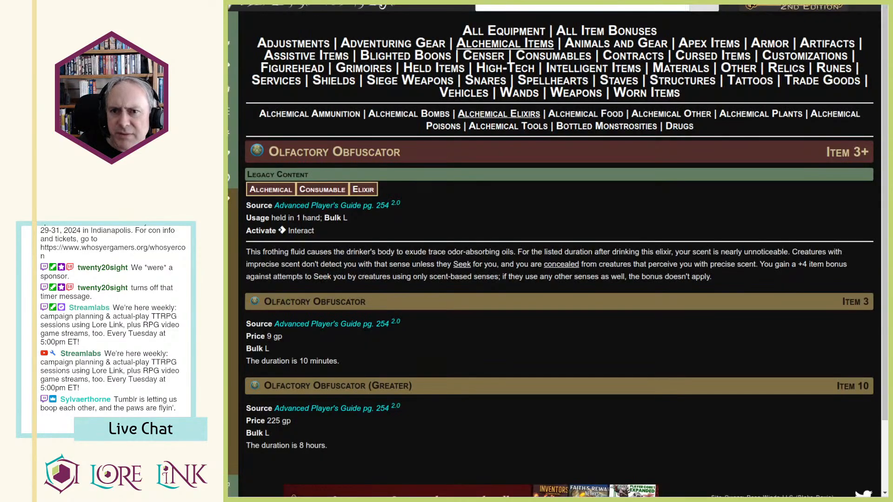
text(skinstitch salves)
key(Return)
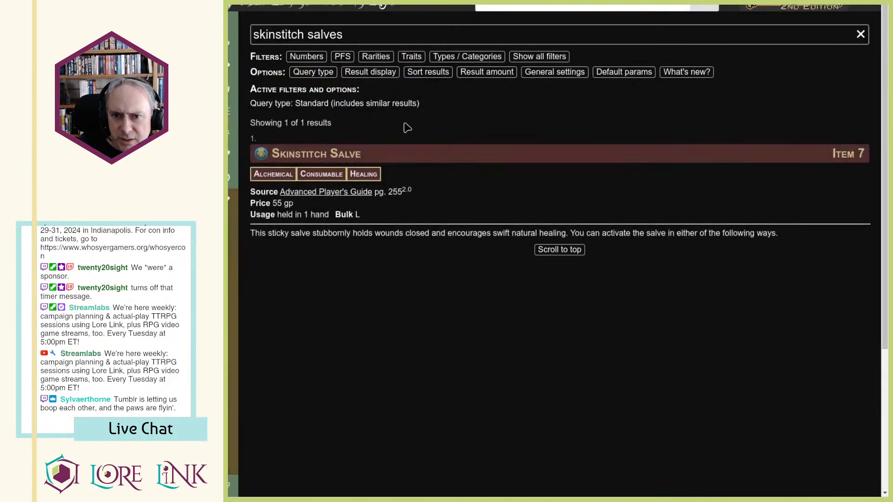
click(317, 153)
key(alt+Tab)
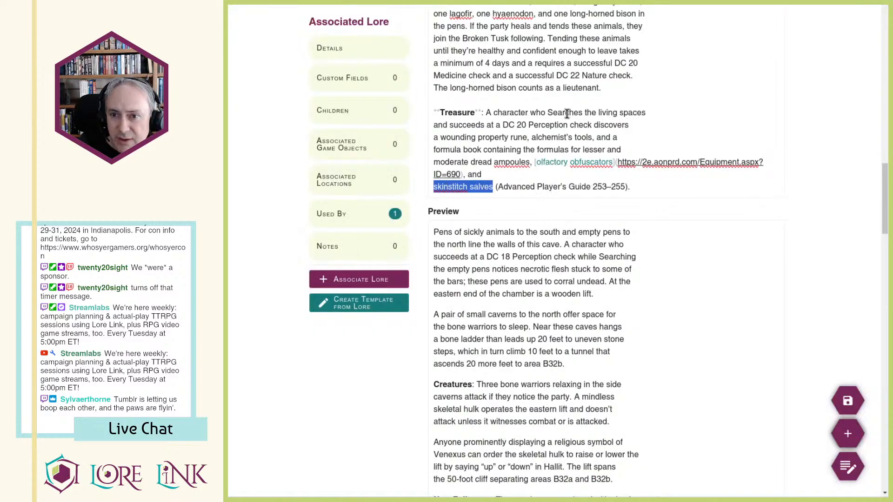
click(496, 187)
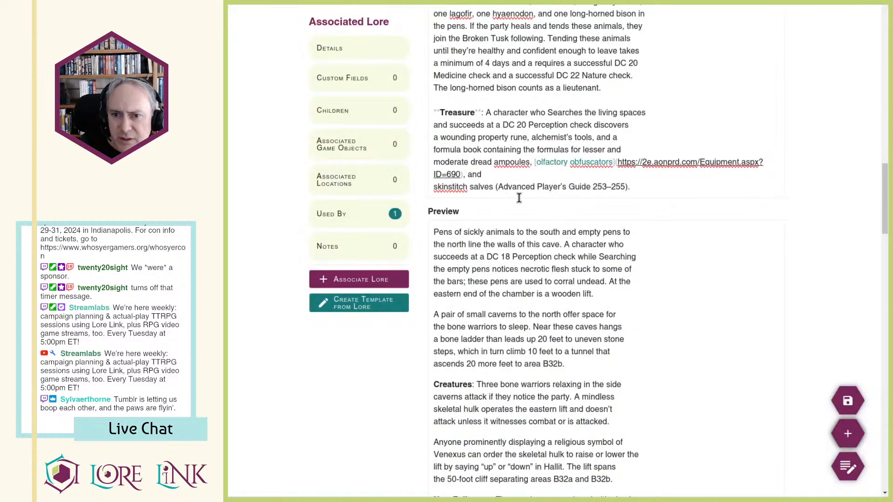
key(Home)
text([)
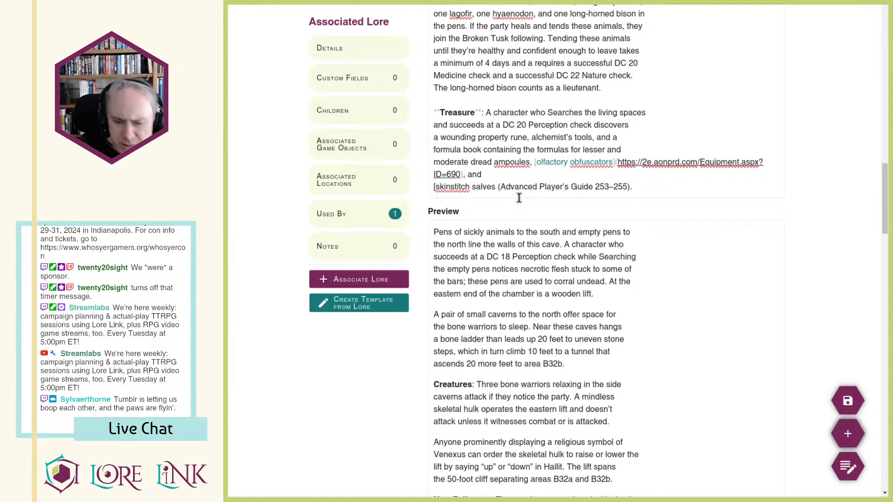
key(ctrl+Right)
key(ctrl+Right)
text(]()
text(https://2e.aonprd.com/Equipment.aspx?ID=698)
text())
key(shift+End)
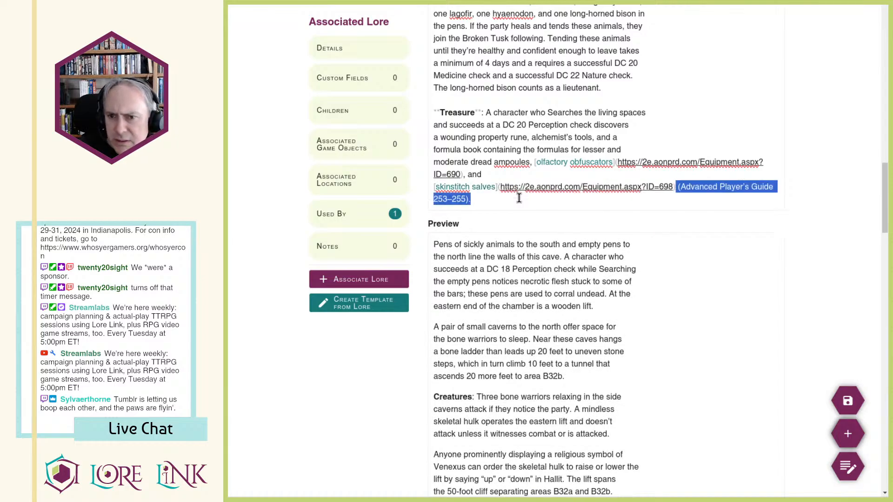
key(Delete)
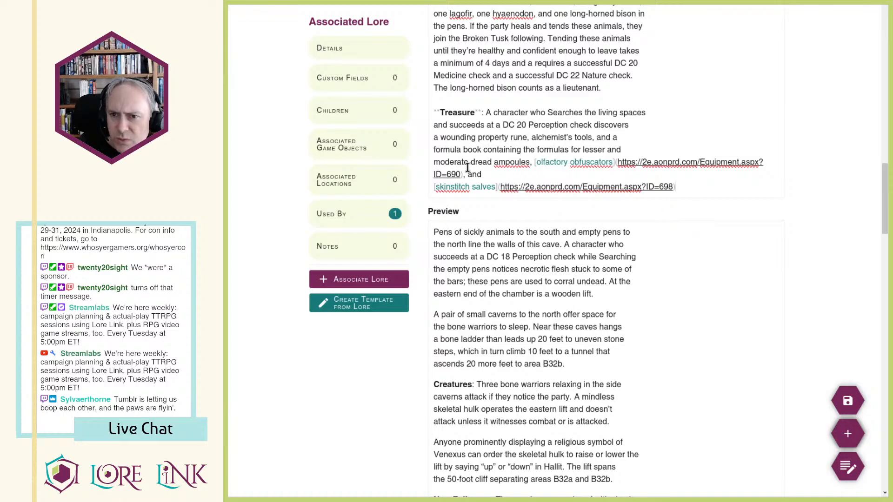
Step: Look up "dread ampoules" on the rules site, open the Dread Ampoule (Moderate) entry for its page address, and return to the description
drag(469, 162, 506, 161)
key(ctrl+c)
click(487, 161)
key(ctrl+Tab)
click(553, 6)
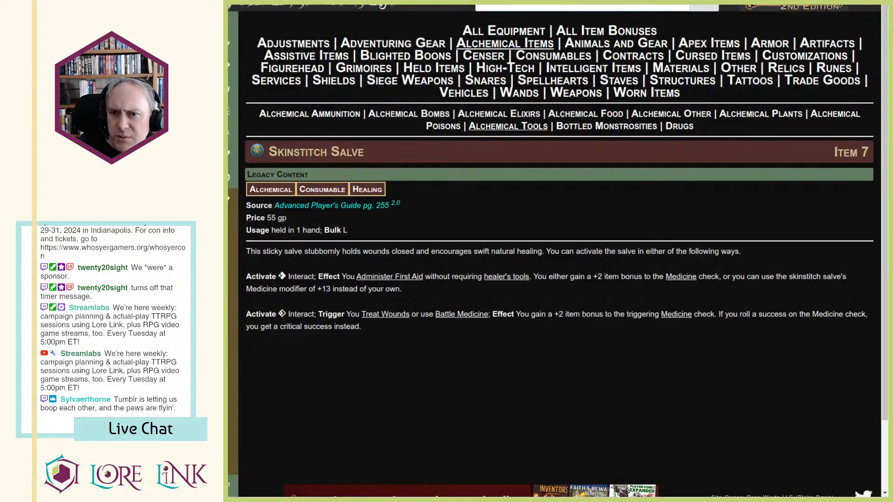
key(ctrl+v)
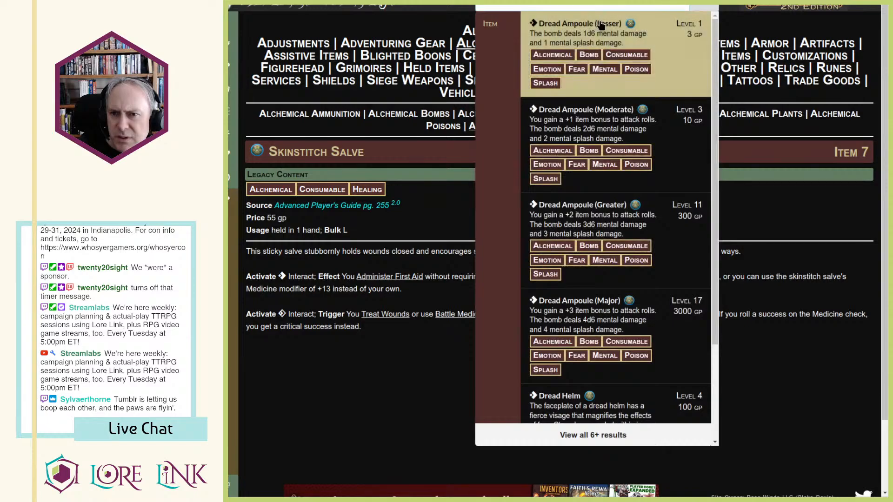
click(573, 118)
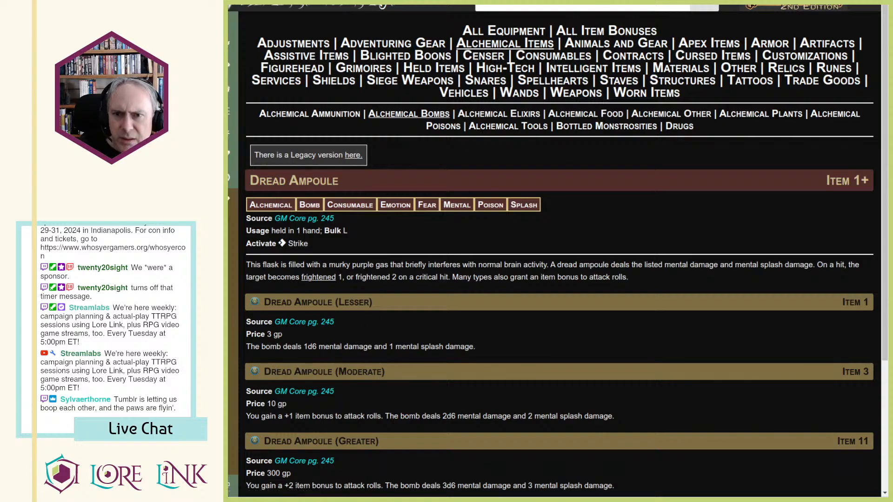
key(alt+Tab)
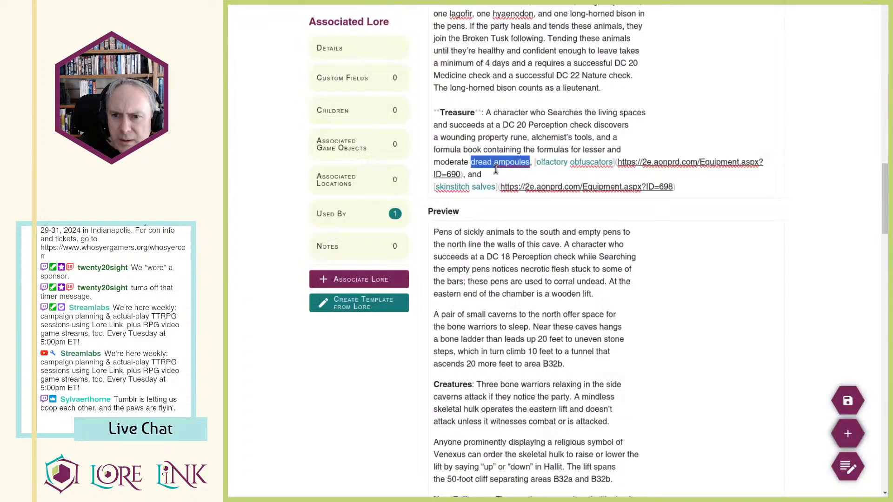
click(478, 166)
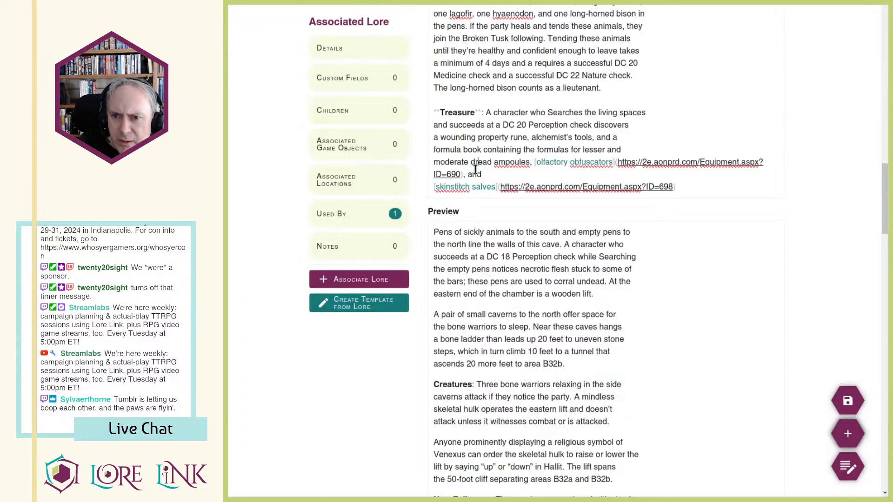
key(Home)
key(Up)
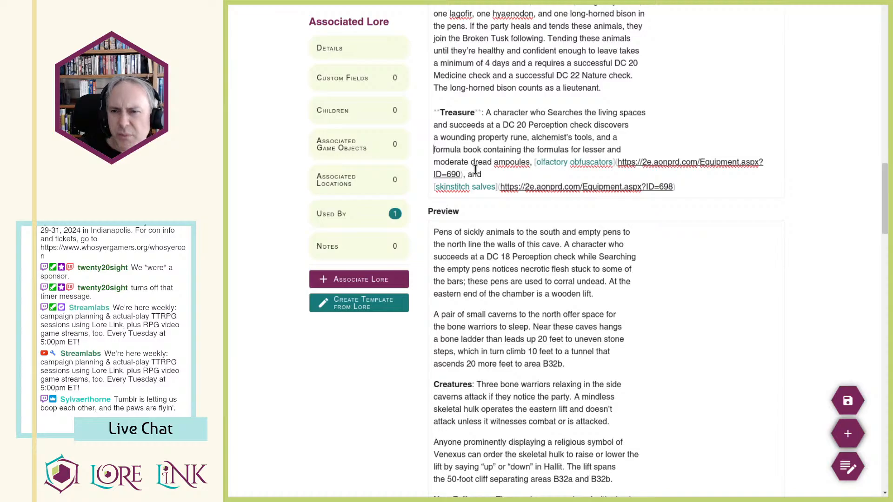
key(End)
key(ctrl+Left)
key(ctrl+Left)
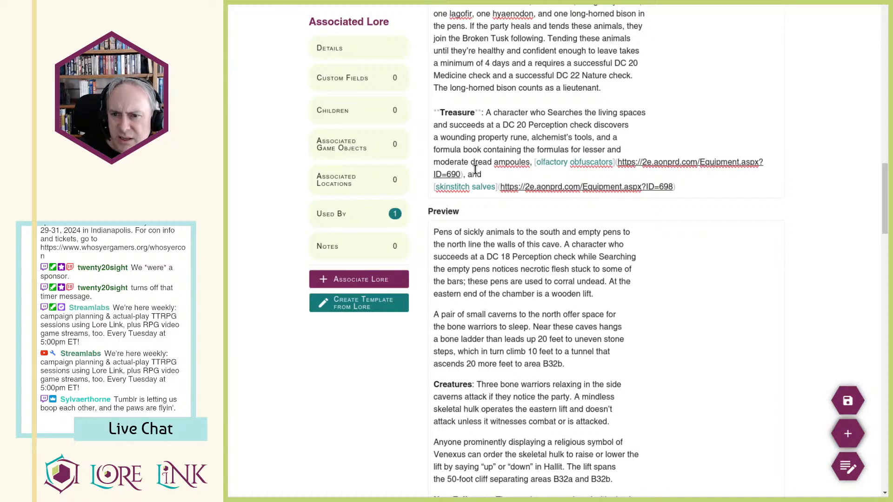
text([)
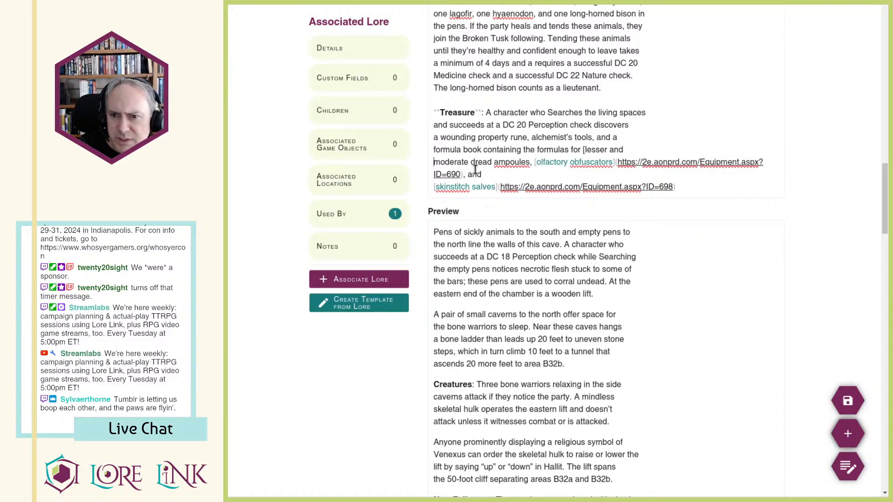
key(ctrl+Right)
key(ctrl+Right)
key(ctrl+Right)
text(]()
text(https://2e.aonprd.com/Equipment.aspx?ID=2877)
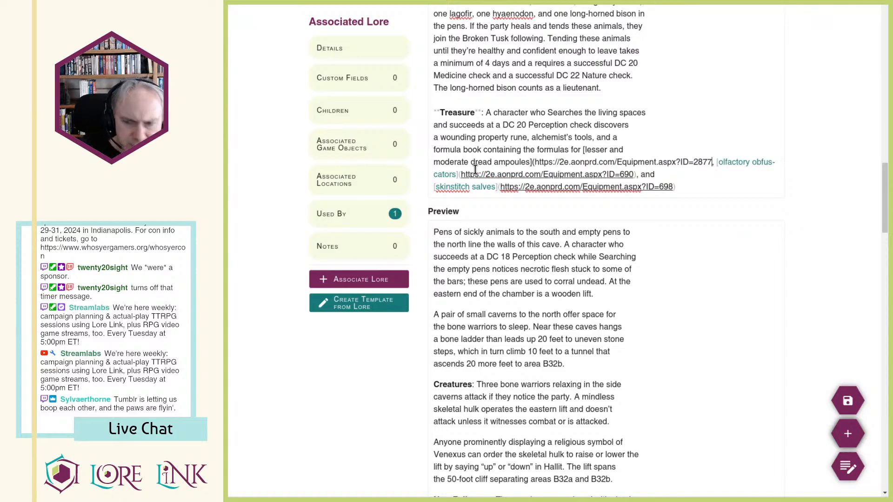
text())
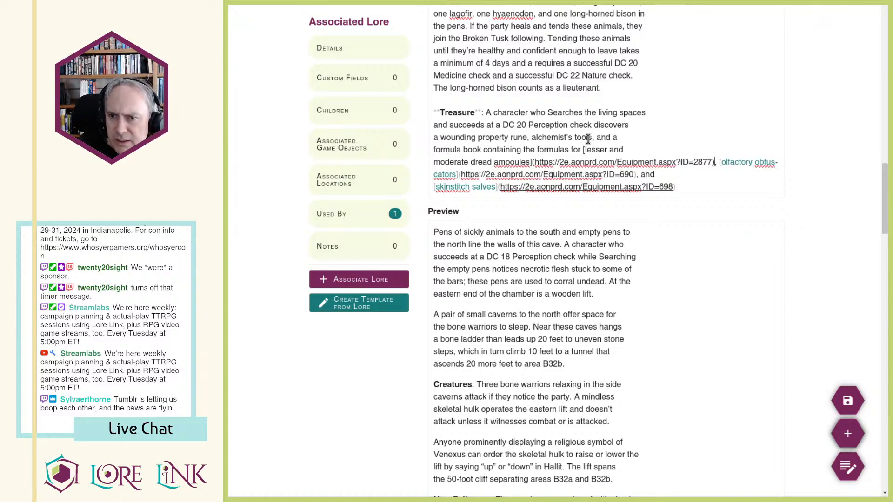
click(848, 400)
Step: Review the Entry Cave description and its preview, checking the cave layout, Creatures, New Followers and Treasure paragraphs
scroll(632, 249, down, 4)
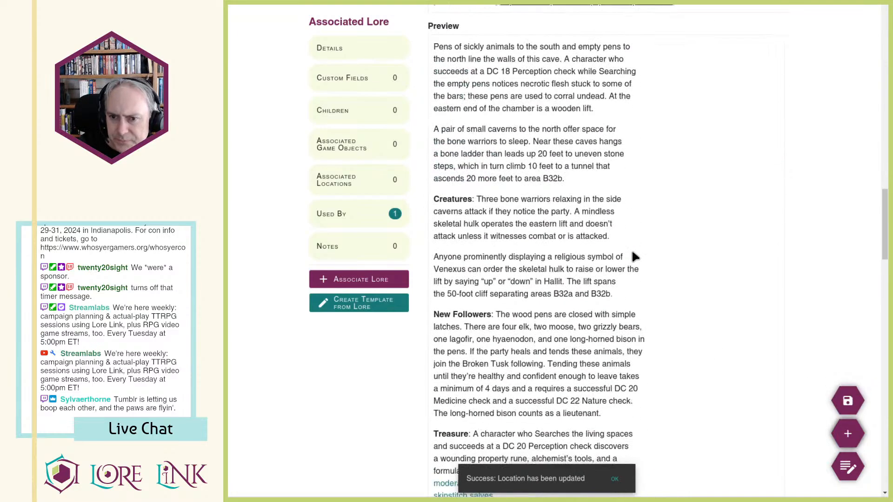
scroll(631, 249, down, 5)
scroll(632, 249, up, 5)
scroll(632, 254, up, 3)
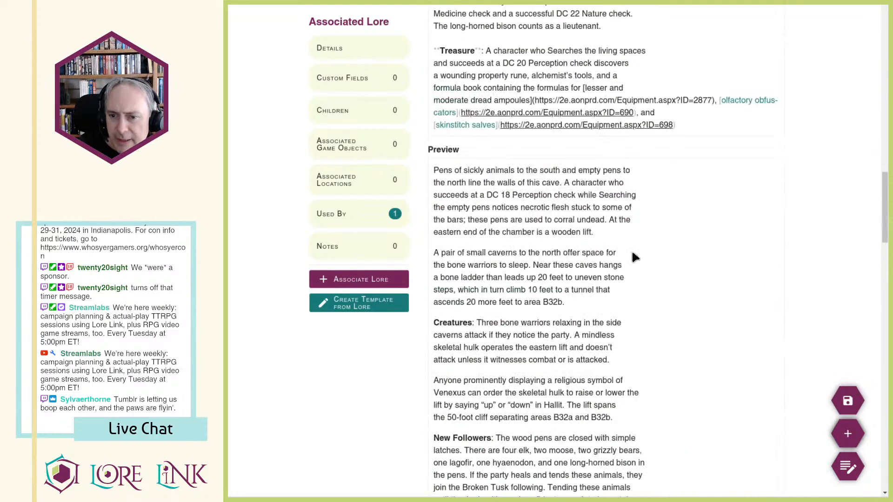
scroll(691, 205, up, 5)
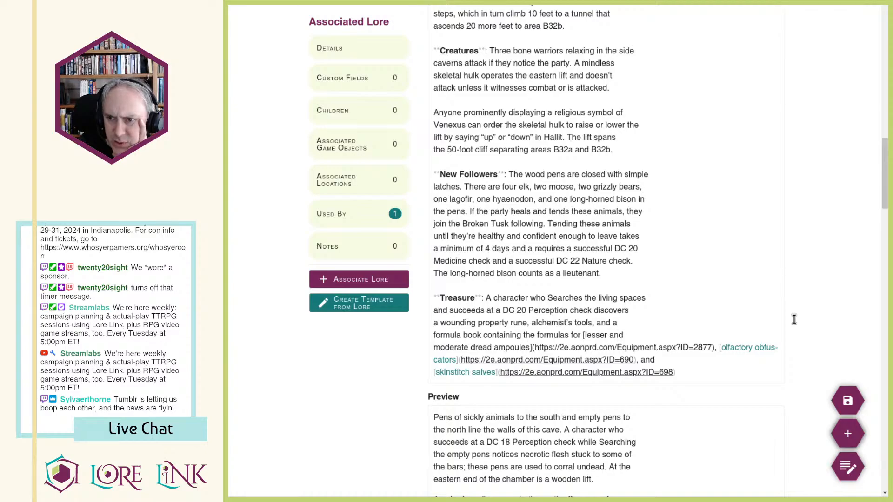
scroll(623, 227, up, 5)
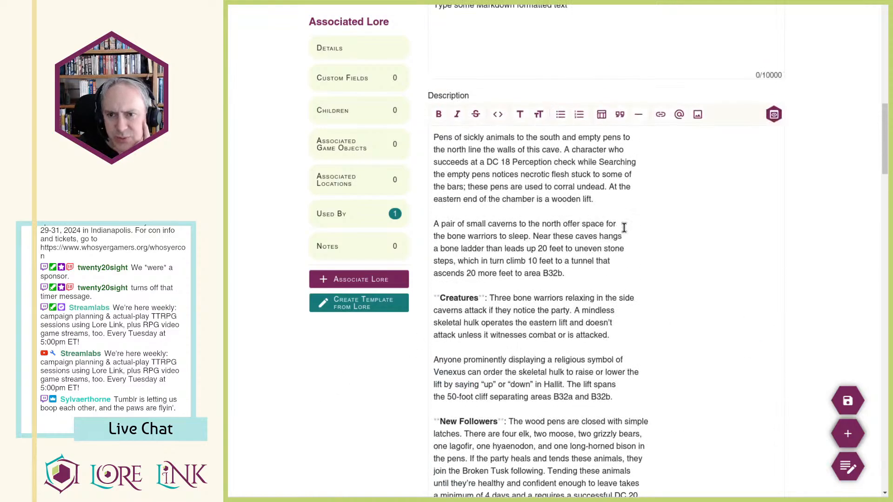
scroll(614, 223, up, 15)
scroll(611, 221, down, 18)
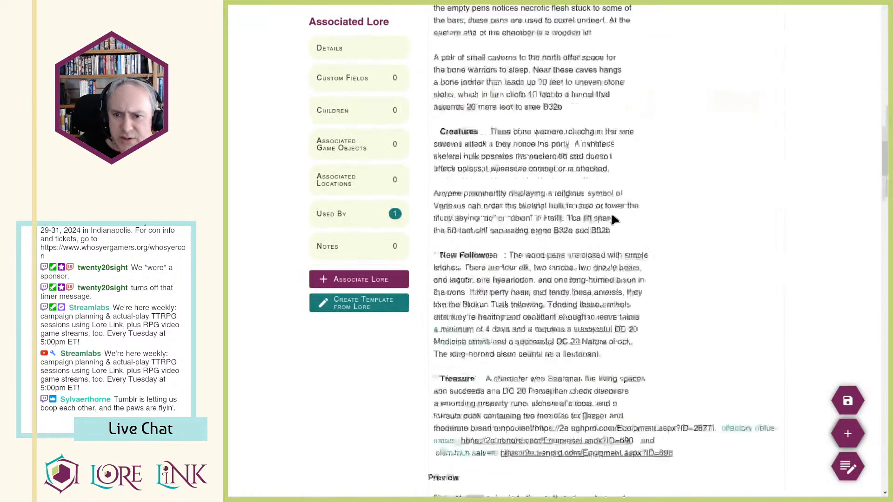
scroll(612, 219, down, 3)
scroll(609, 212, up, 5)
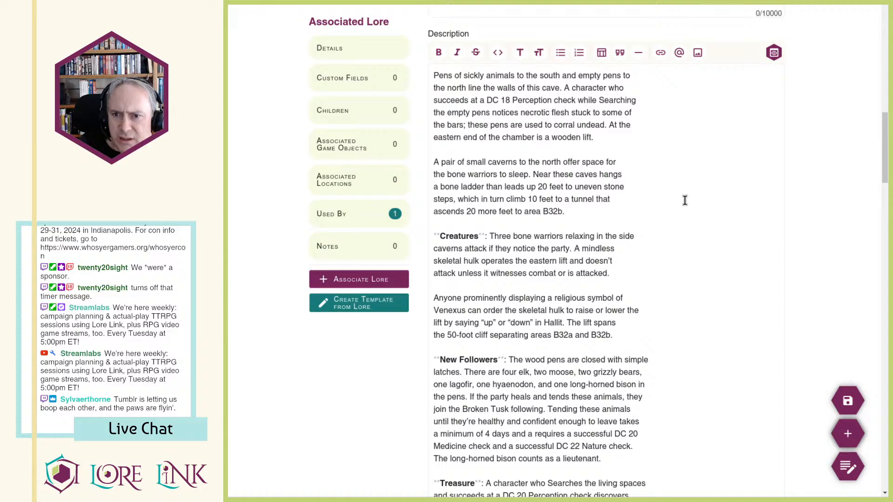
drag(577, 148, 612, 214)
click(612, 213)
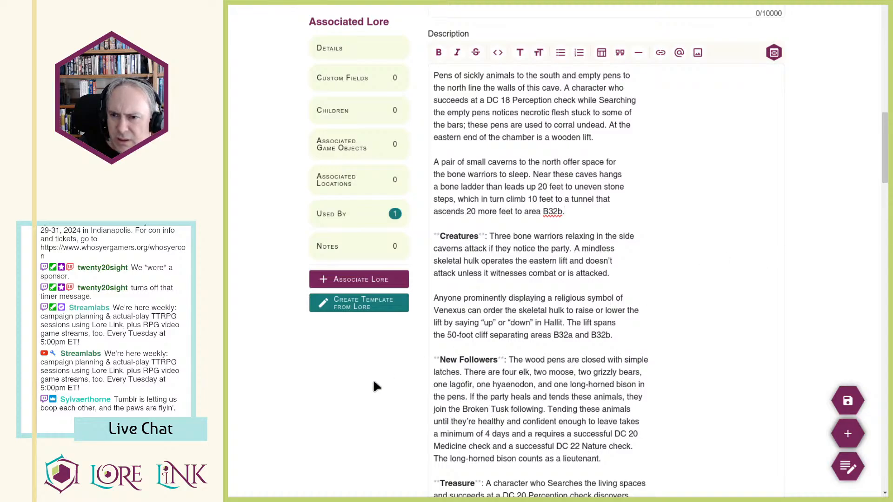
Step: Save B32a - Entry Cave again and open its parent location, B32 - The Ashen Tower
scroll(575, 173, up, 10)
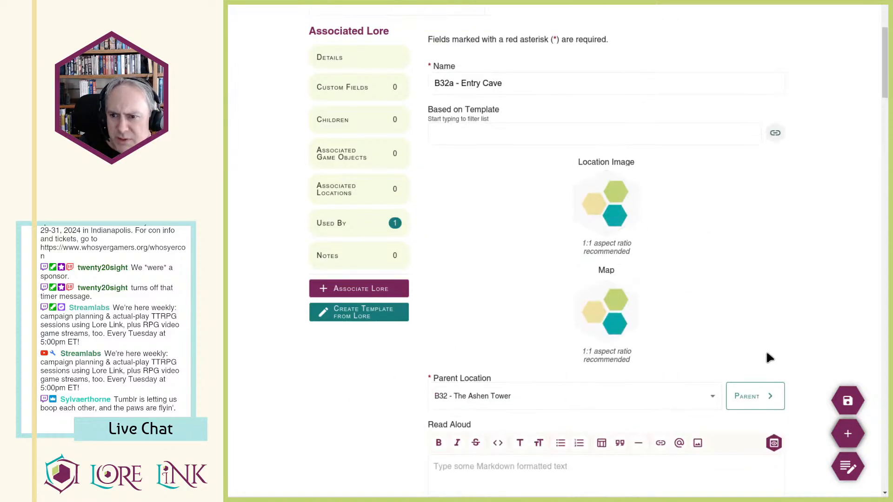
click(847, 400)
click(758, 405)
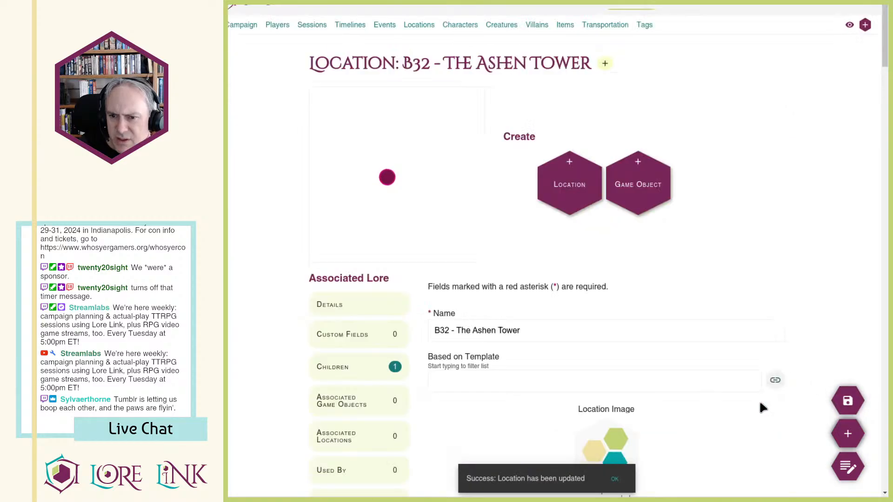
Step: Bold "Alternatively, a character can scale the 100-foot cliff" and "take the long way around" in the Ashen Tower description
scroll(716, 325, down, 10)
scroll(716, 328, down, 3)
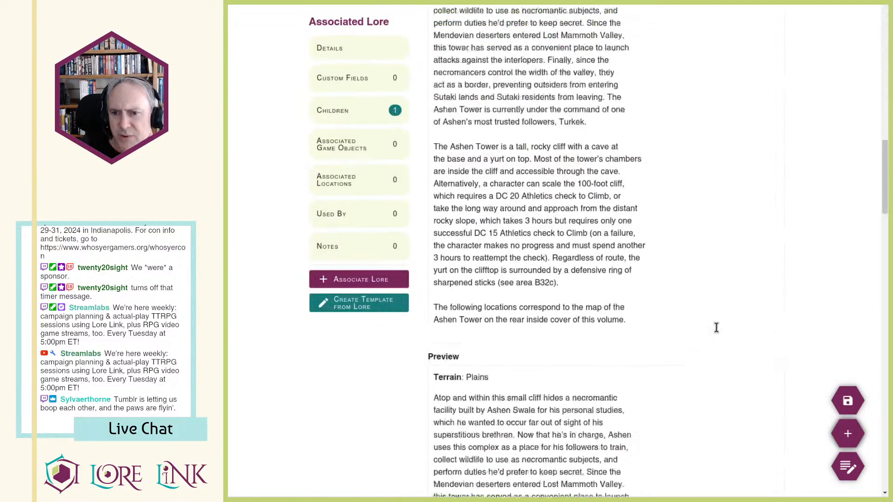
scroll(717, 327, up, 1)
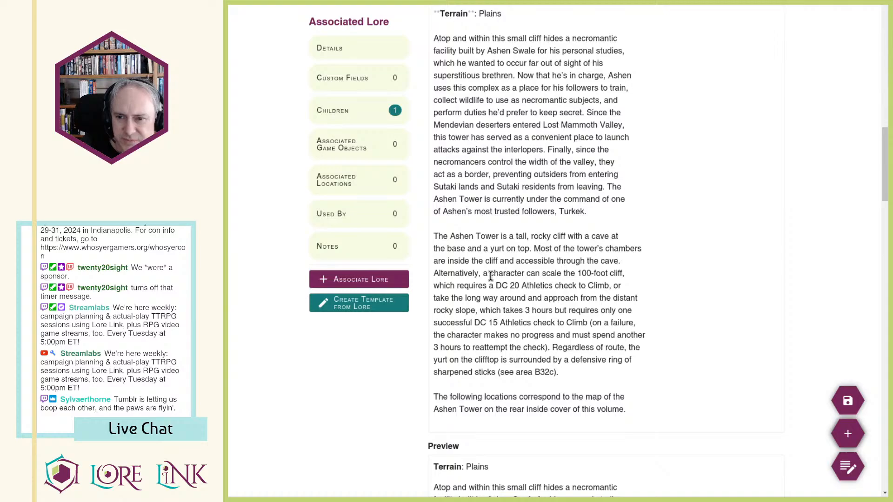
double_click(453, 274)
drag(452, 275, 617, 270)
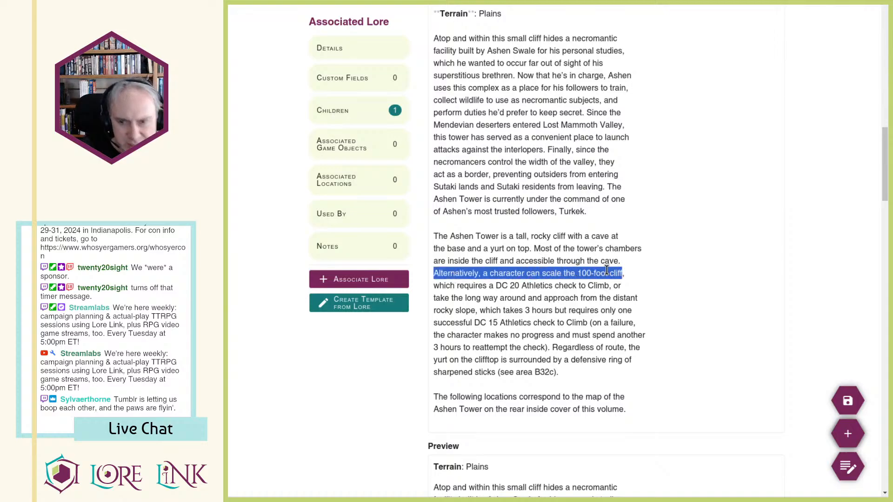
key(ctrl+b)
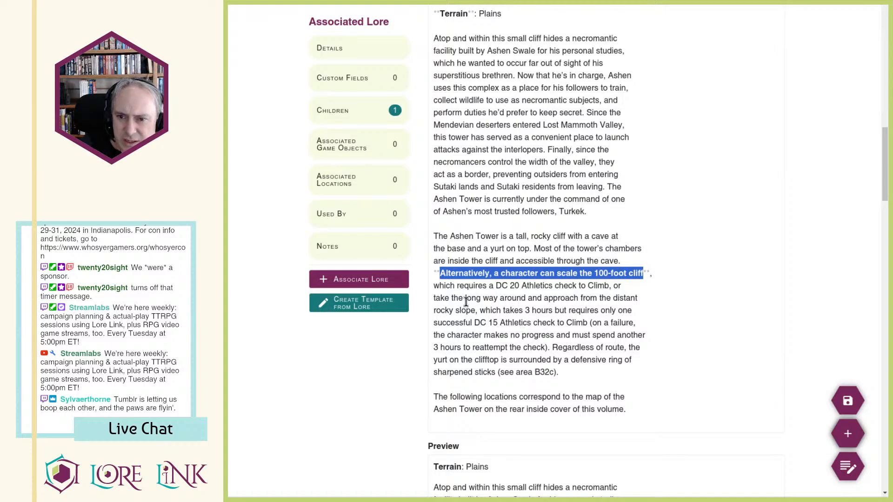
double_click(443, 298)
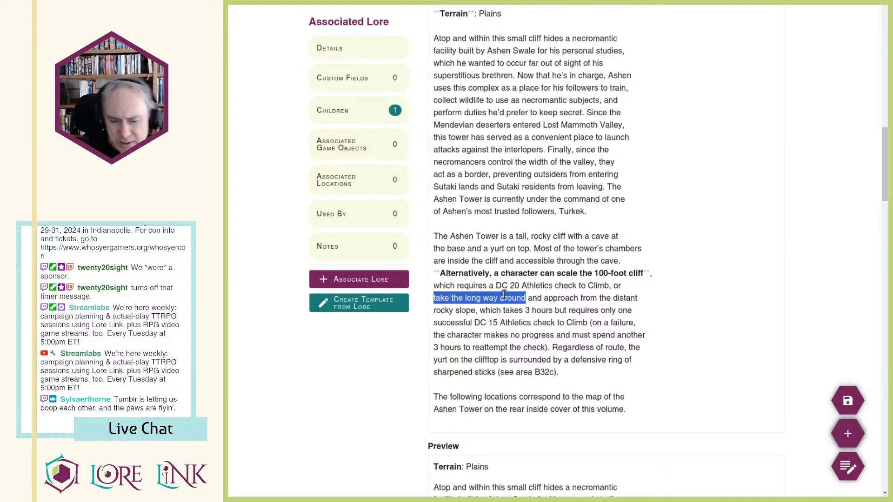
key(ctrl+b)
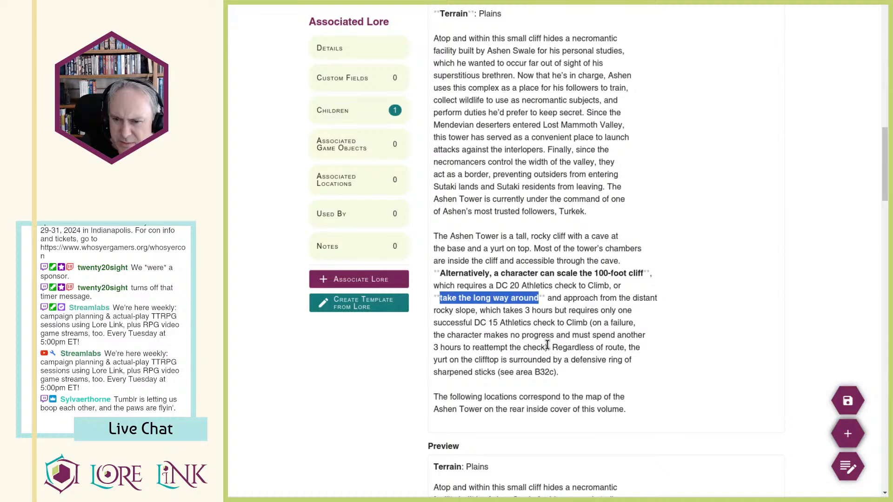
drag(554, 348, 580, 379)
click(580, 379)
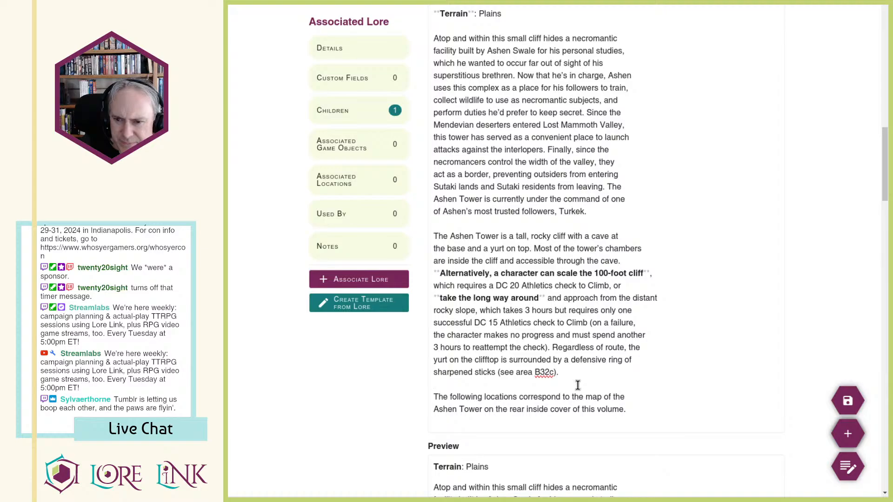
scroll(577, 385, up, 1)
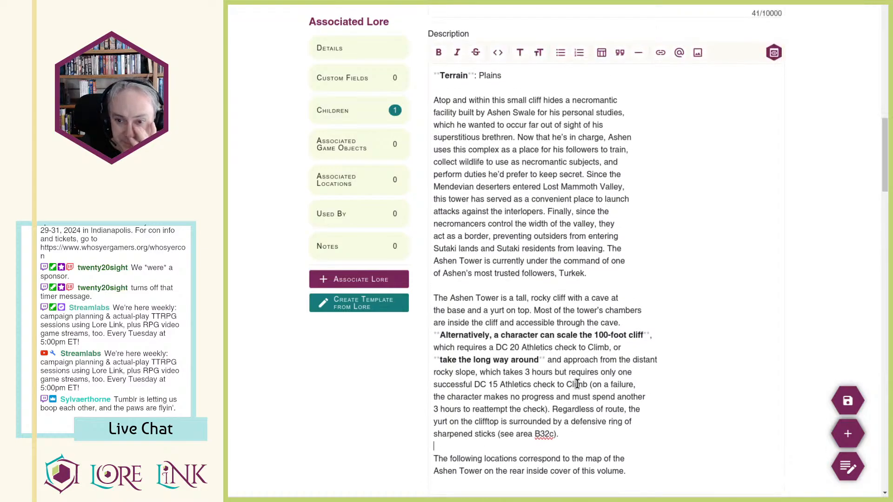
Step: Check the Ashen Tower description against its preview and save the location
scroll(577, 384, up, 2)
scroll(637, 367, down, 8)
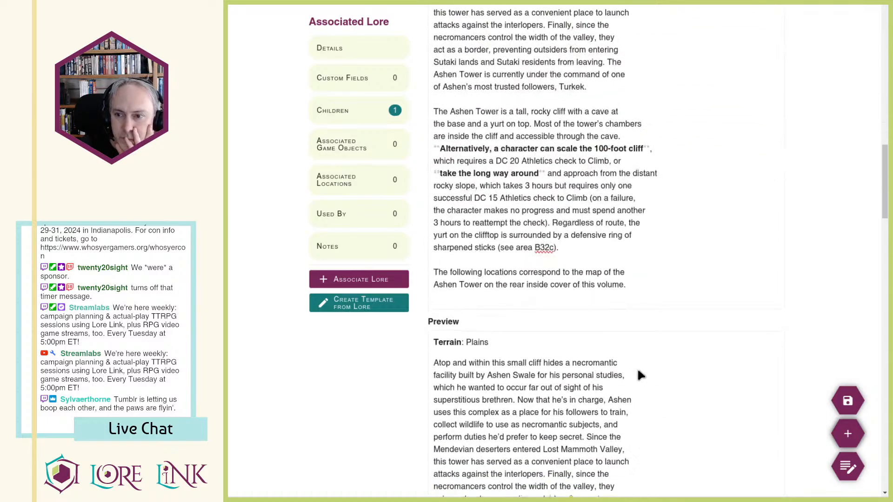
scroll(652, 374, down, 10)
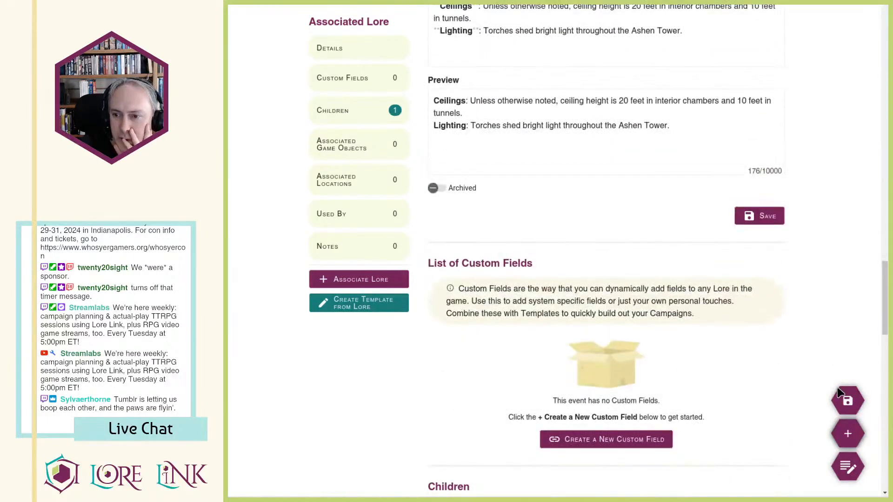
click(847, 401)
Step: Start a new child location under B32 - The Ashen Tower and name it "B32b - Middle Caverns"
scroll(690, 317, down, 10)
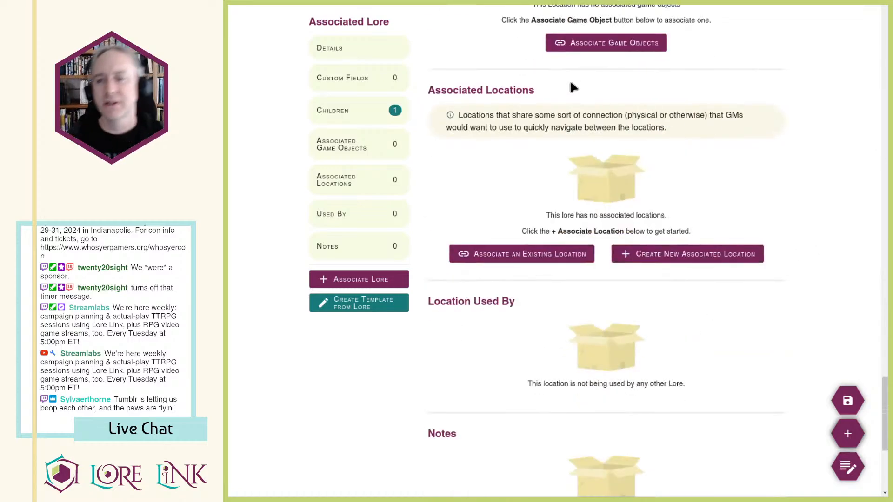
scroll(585, 182, down, 5)
scroll(584, 176, up, 20)
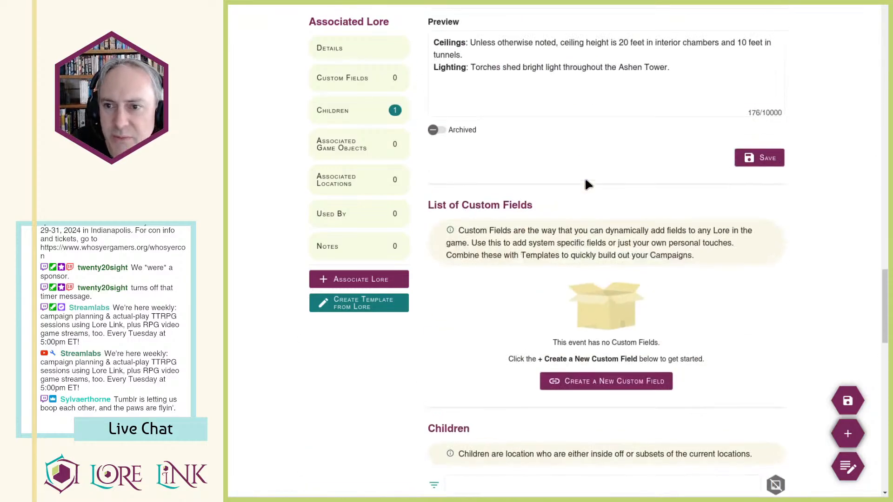
scroll(482, 168, down, 8)
scroll(527, 125, up, 3)
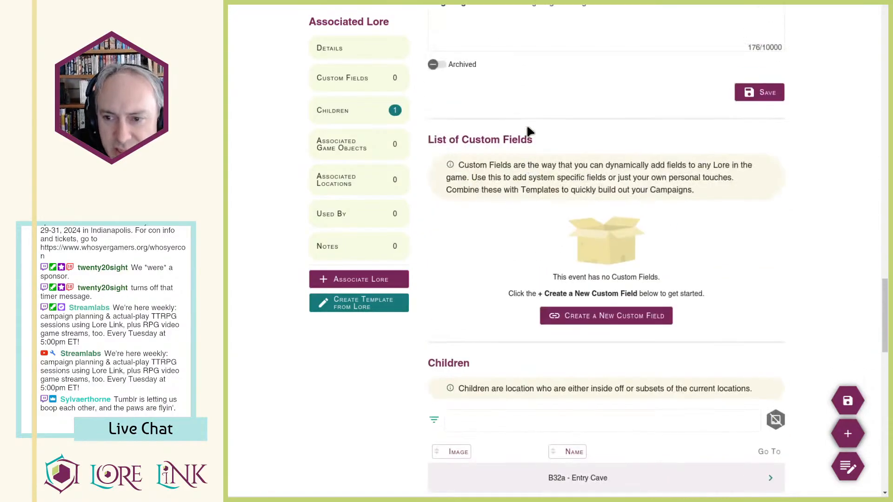
scroll(527, 127, down, 5)
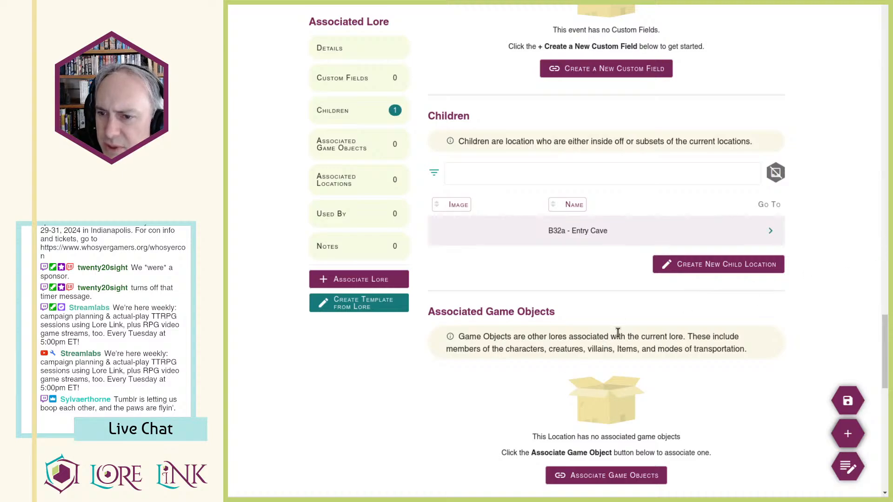
click(683, 268)
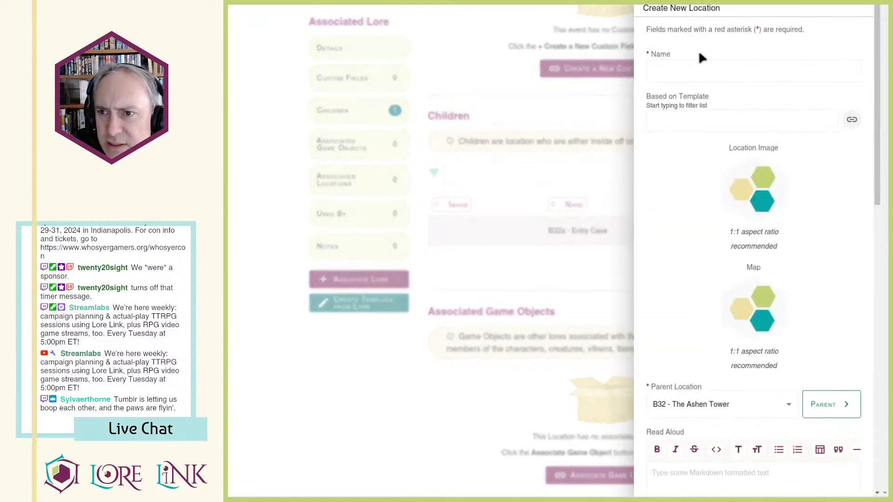
click(686, 70)
text(B32b)
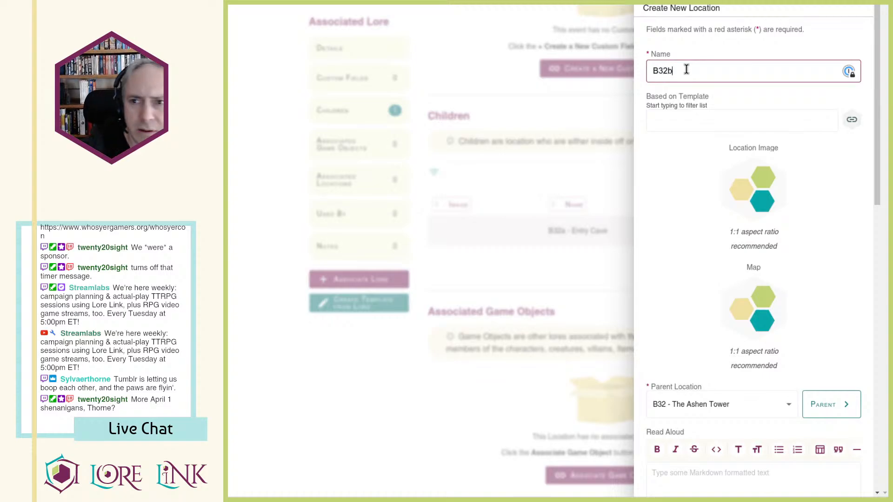
text( - Midd)
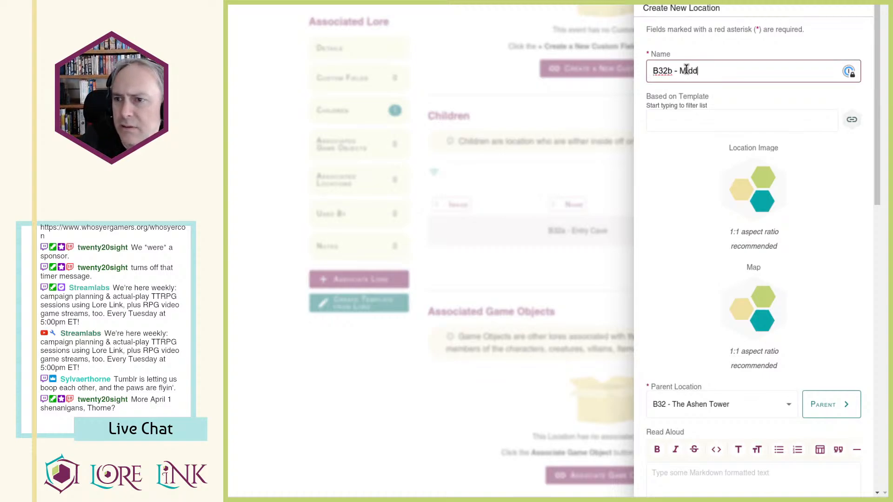
text(le Caverns)
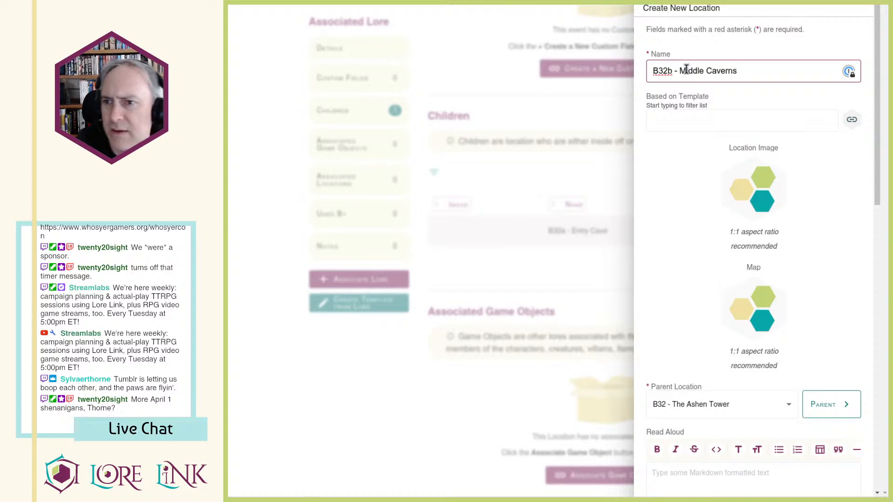
Step: Fill the new location's Description with the ritual chamber text, from "The shelves along the eastern walls" through the Creatures paragraph
scroll(738, 189, down, 5)
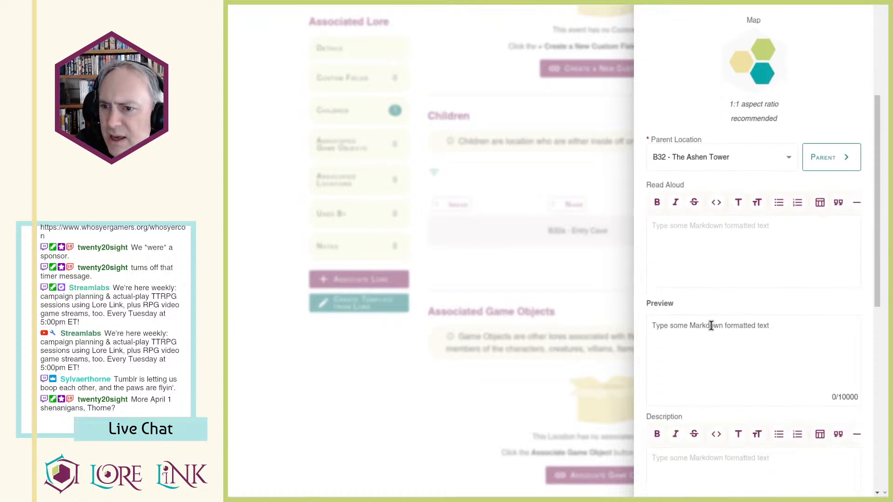
scroll(711, 324, down, 5)
scroll(699, 233, down, 3)
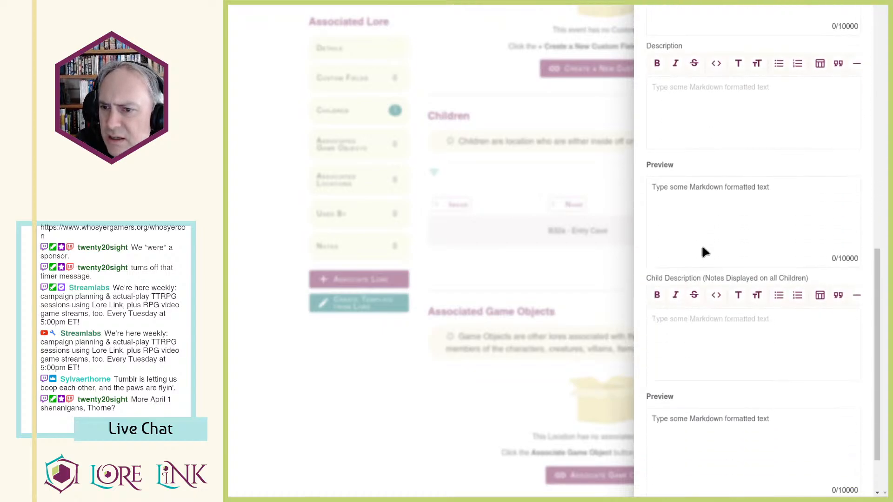
scroll(702, 251, down, 2)
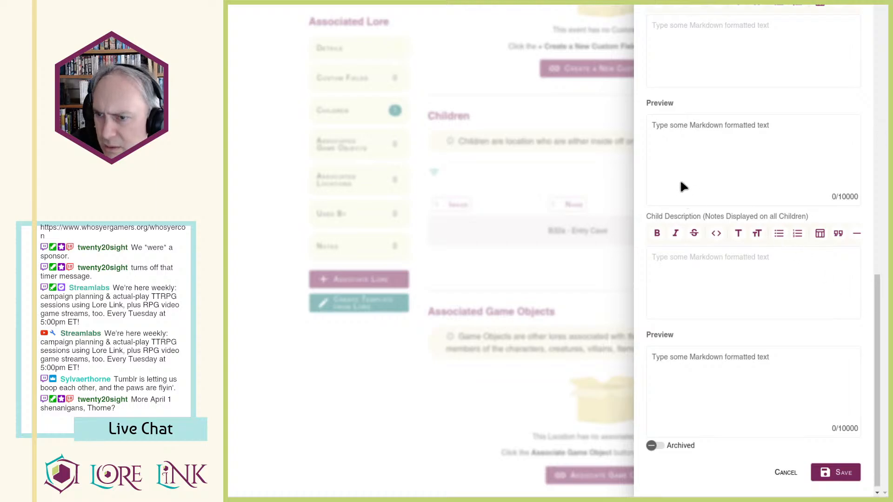
scroll(692, 219, up, 2)
click(699, 190)
text(The shelves along the eastern walls of this ritual chamber are filled with necromantic tomes, spell components, and dozens of preserved severed hands. Atop one of the room’s two tables sit a metal box and a recently severed hand that bears a six-star constellation identical to the one on Tedanu’s hand (see area A25). The metal box is locked with a good lock. A notice carved on the box’s exterior warns the tower’s students: "Do not destroy, reanimate, or experiment on. Do not return to owner." It contains the inanimate severed head of a Sutaki woman; a character who succeeds at a DC 25 Religion check identifies it as the lost head of a dullahan. The party can meet this dullahan in areas B41 and B43 if they haven’t already. A cliff to the west and a tunnel to the north both lead to area B32a. A tunnel to the southeast winds up through the cliff to area B32c. To the south stands a cage built from bone. Creatures: Necromancers studying here practice their craft on the severed hands of prisoners, using them to create crawling hands that are then kept on the shelves. When the party touches any object in this room, the hands attack as one.)
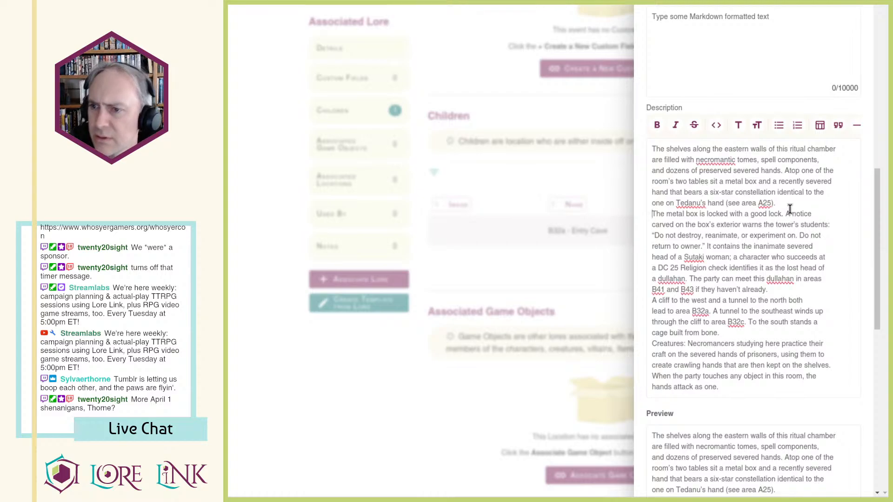
Step: Separate the metal box, cliff and Creatures paragraphs with blank lines and bold the word "Creatures"
key(Return)
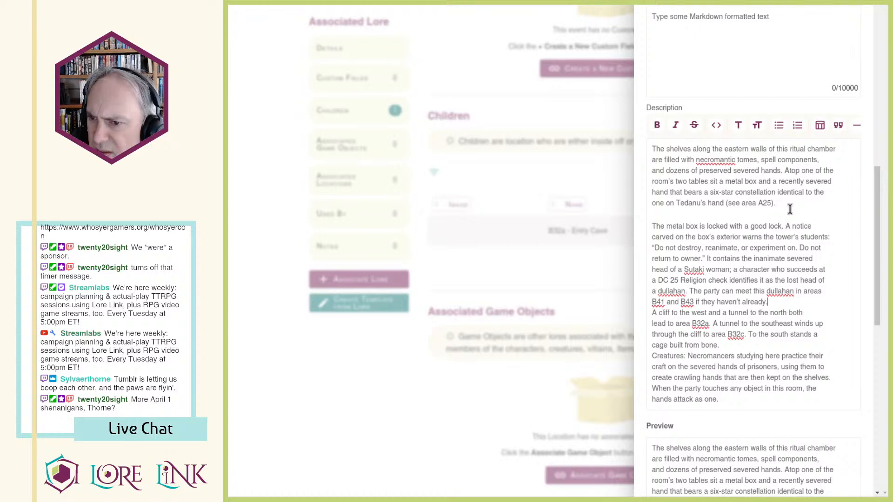
key(Return)
key(Down)
key(Down)
key(Return)
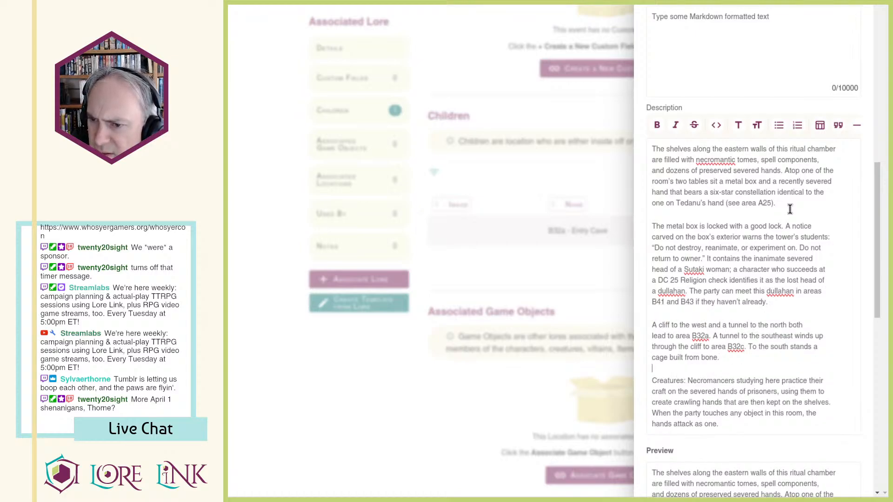
key(ctrl+shift+Right)
key(ctrl+b)
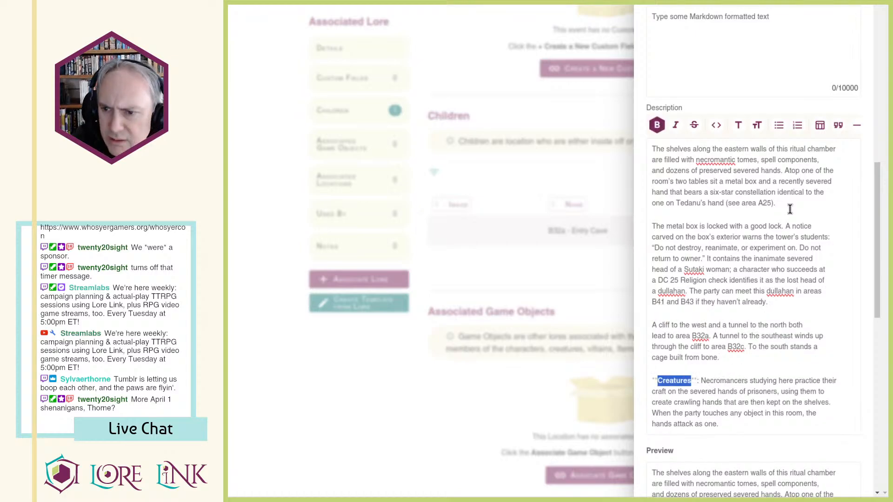
Step: Append the adventure PDF's wounded prisoner and bone cage hazard text after the Creatures paragraph, separated by a blank line
key(alt+Tab)
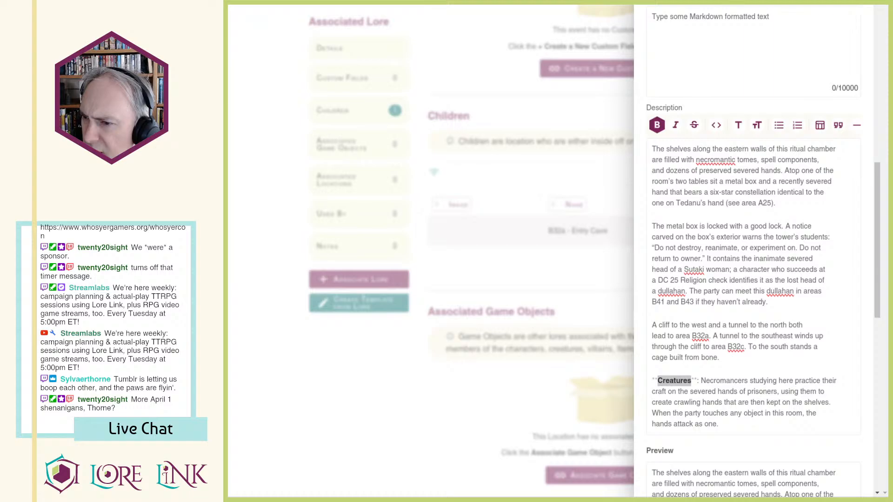
key(alt+Tab)
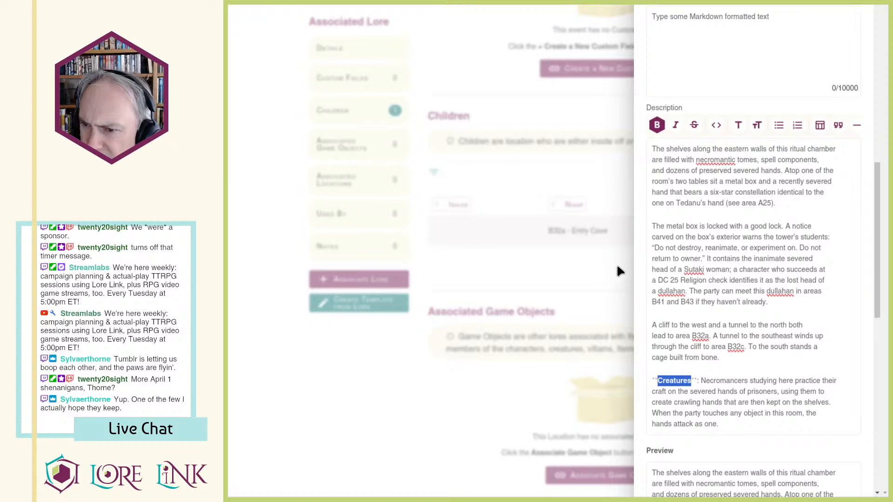
click(667, 294)
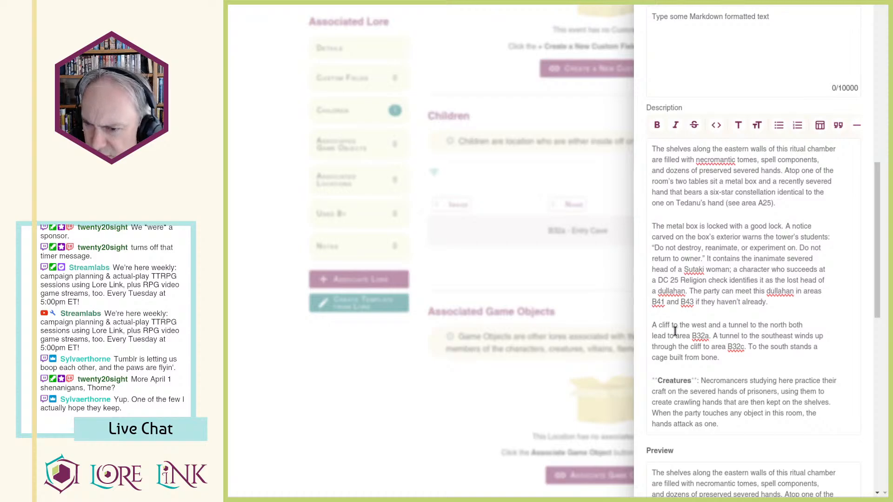
scroll(725, 333, down, 3)
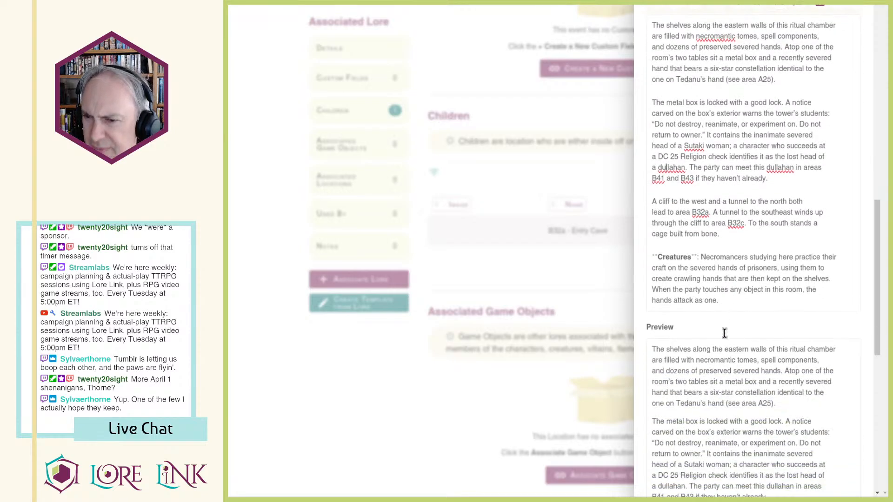
scroll(740, 292, down, 9)
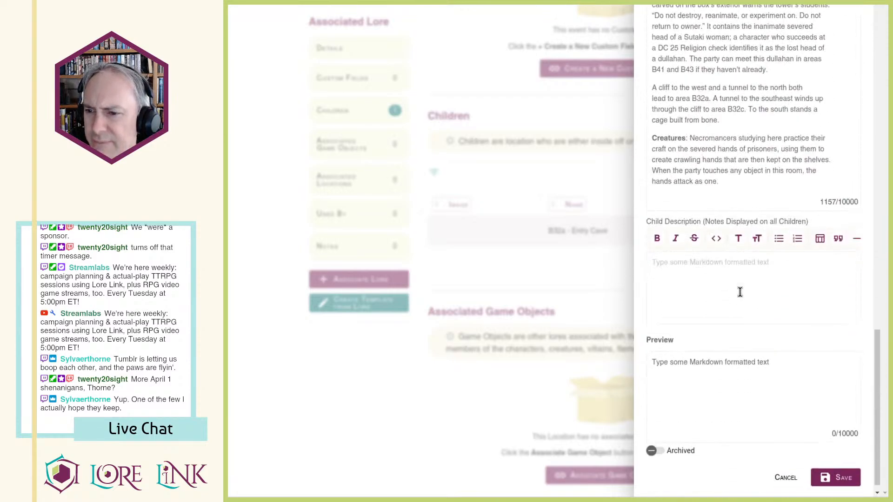
scroll(740, 291, up, 5)
scroll(740, 292, down, 6)
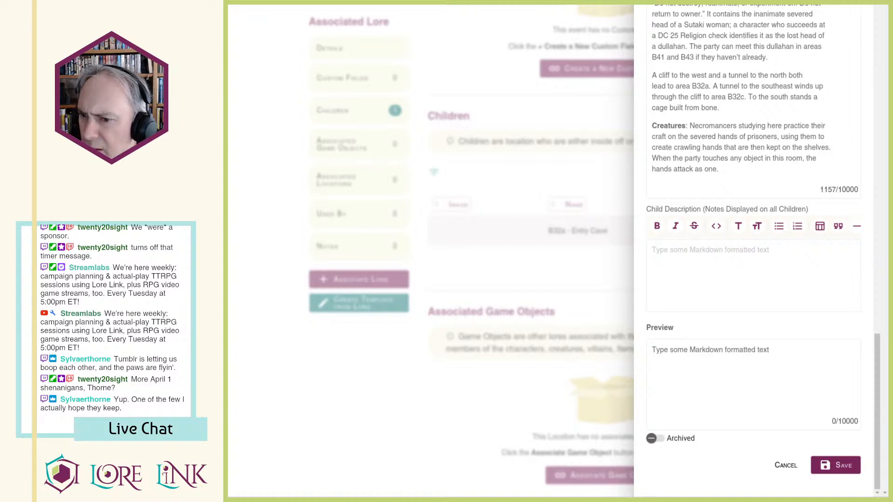
click(727, 162)
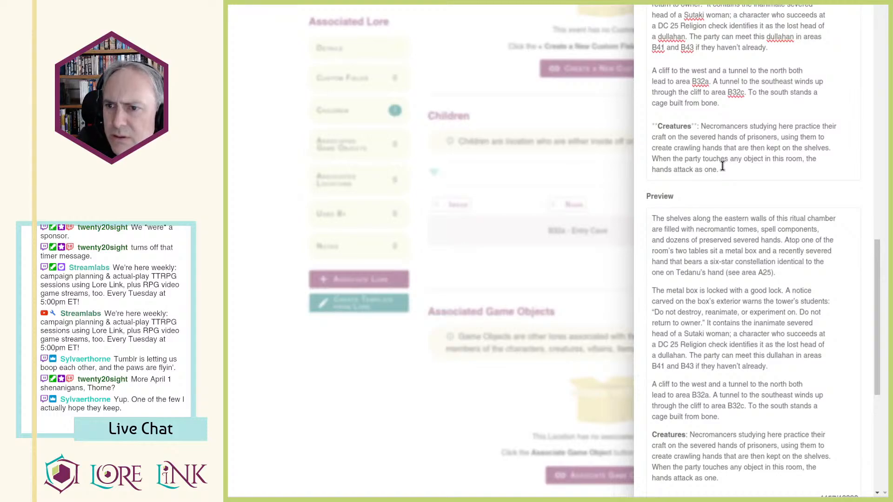
text(A wounded prisoner also languishes in the bone cage, her left arm ending in a bloody stump; this is Nukiak (CG female human rebel 4), Tedanu’s wife and Dini’s mother who was transferred to the Ashen Tower for interrogation after publicly denouncing Ashen Swale. Despite the pain she endured, Nukiak refused to give up information on the Blood Owls, a burgeoning Sutaki rebellion that aims to kill Ashen Swale, escape Venexus, and free the valley’s Sutaki population from their oppressive rule. Nukiak is gravely wounded and delirious from blood loss. She currently has 10 Hit Points; if the soul draining cage hazard is triggered, she likely starts dying. If freed from her cage, she staggers after the party, barely able to stand. If healed, Nukiak grabs the nearest sharp object and asks the party to help her kill Turkek (see area B32d). She warns the party that the necromancers here are sadists who betray their own flesh and blood. She doesn’t want her undead hand reattached, and attempts to heal the hand or reattach it fail. Nukiak is brave, determined, and a skilled warrior. Use the stats for a chaotic good bounty hunter (Gamemastery Guide 226) to represent her in combat, if necessary. Hazard: The bone cage holding Nukiak is trapped.)
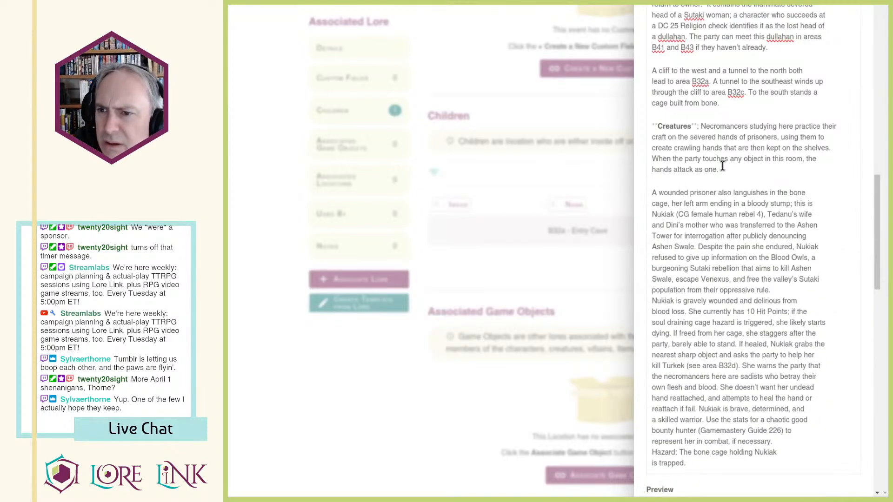
click(731, 181)
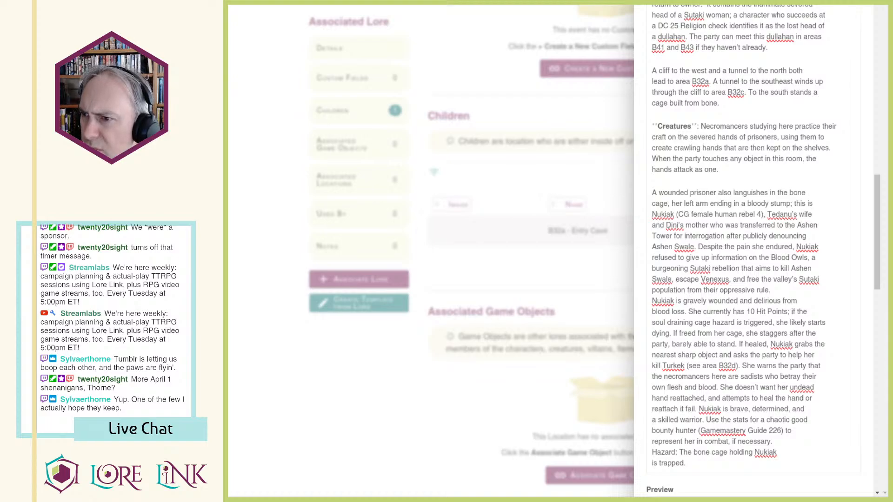
Step: Put blank lines before the "gravely wounded and delirious" paragraph and the Hazard paragraph, and bold the word "Hazard"
click(792, 292)
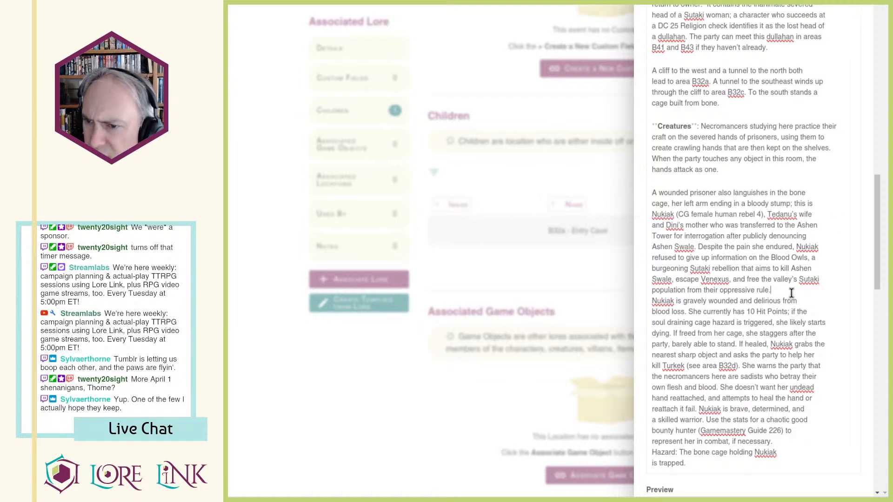
key(Return)
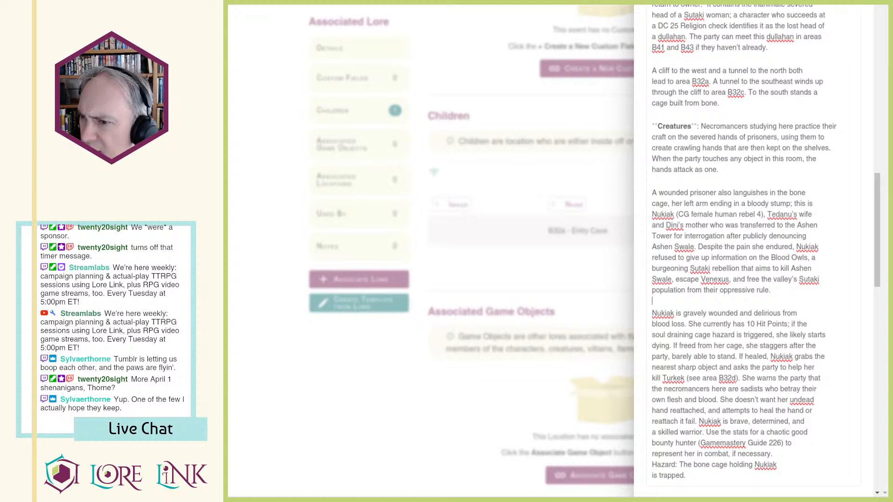
scroll(774, 324, down, 1)
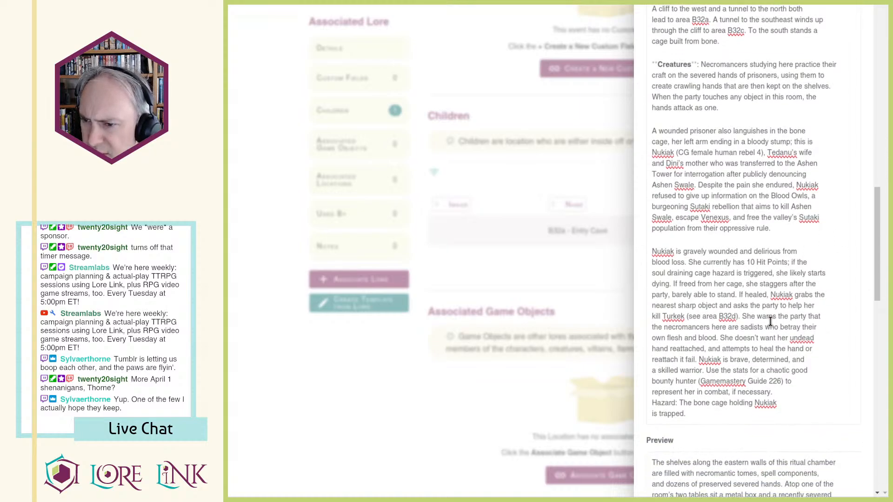
click(790, 391)
key(Return)
key(Down)
key(ctrl+shift+Right)
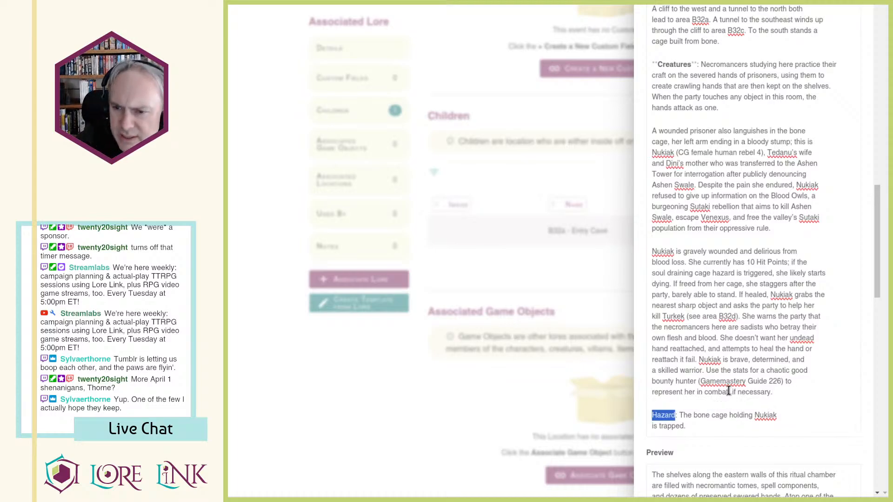
key(ctrl+b)
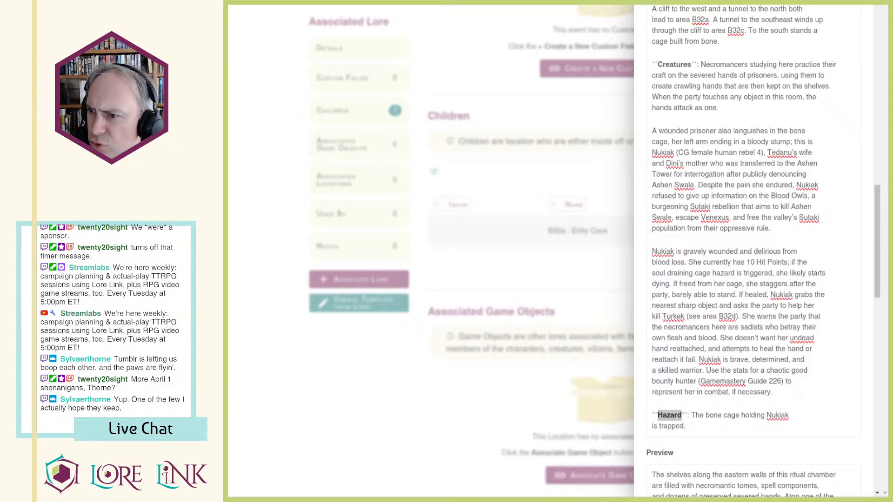
Step: Add the Treasure paragraph listing the scrolls and expanded healer's tools below the Hazard text, and bold the word "Treasure"
click(709, 428)
key(ctrl+v)
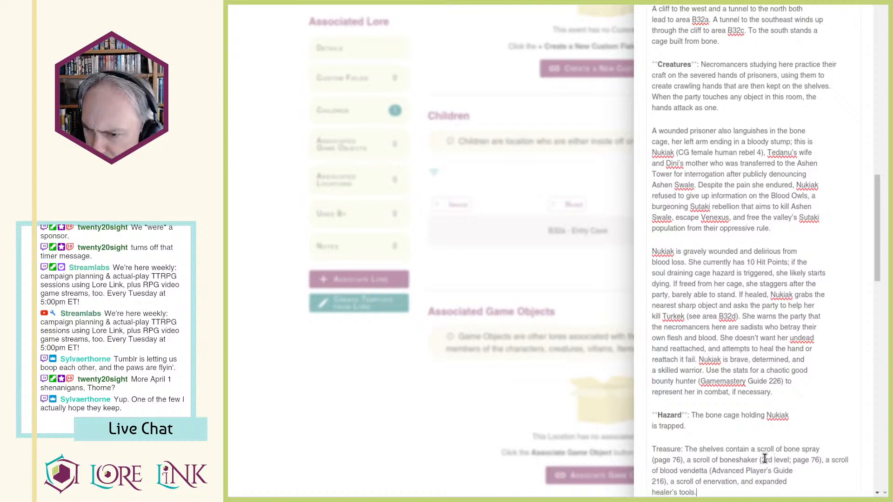
double_click(653, 451)
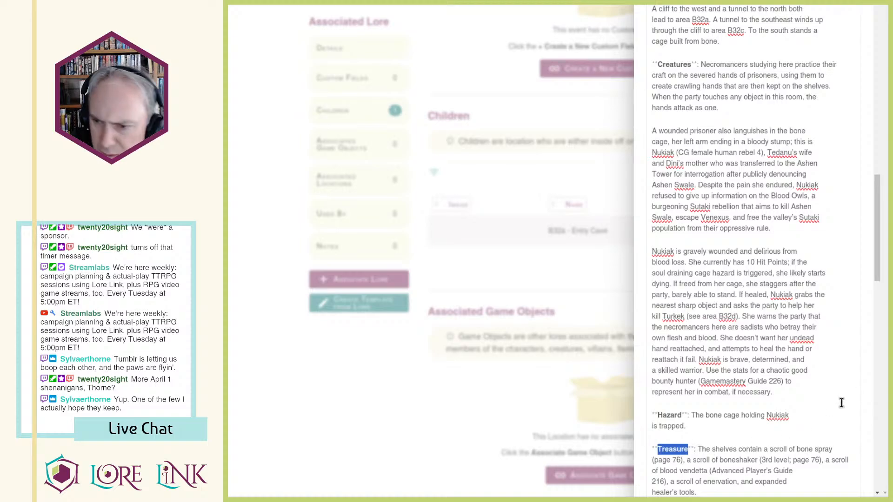
scroll(783, 433, down, 1)
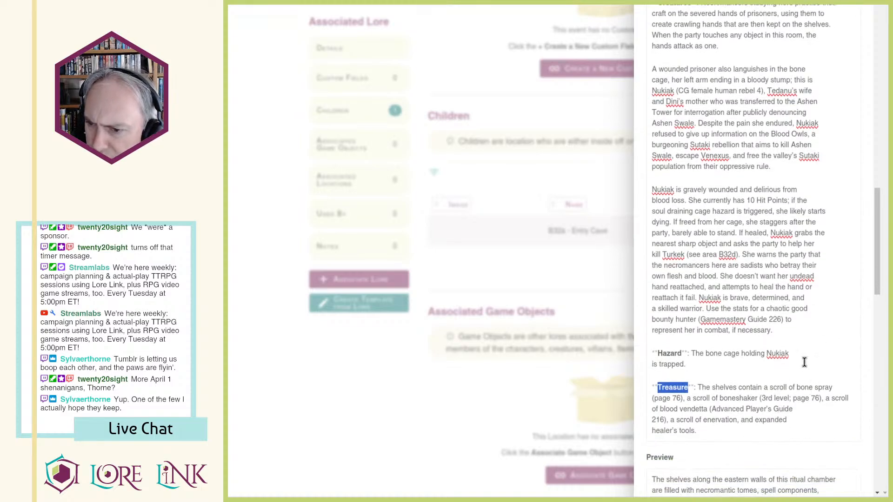
click(710, 399)
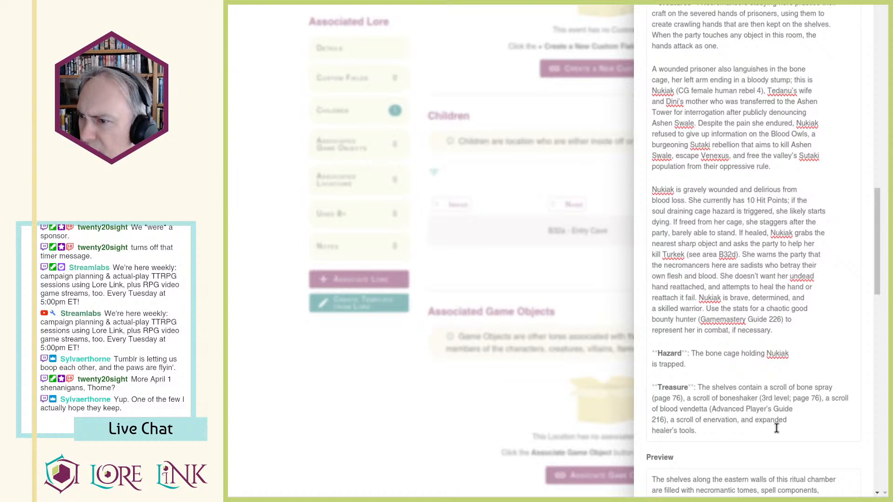
Step: Italicize "scroll of boneshaker", "scroll of bone spray" and "scroll of enervation" in the Treasure paragraph, and save the child location
drag(693, 399, 814, 391)
key(ctrl+i)
key(ctrl+i)
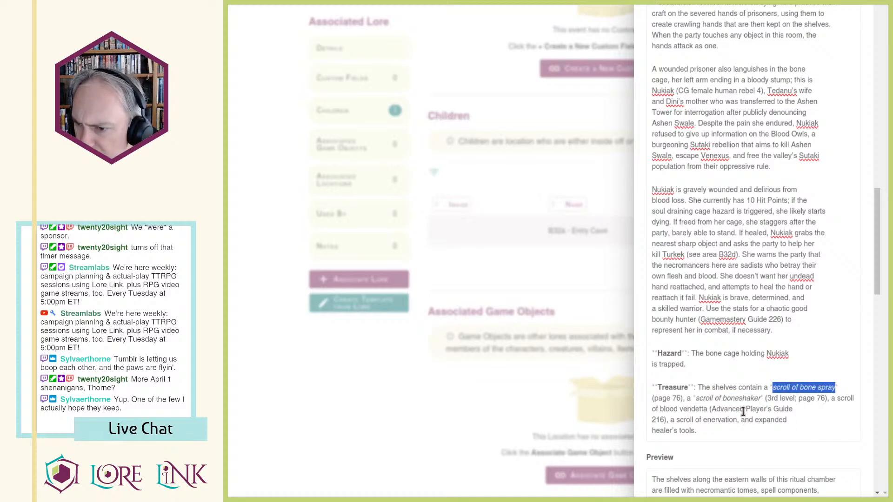
drag(677, 420, 737, 419)
key(ctrl+i)
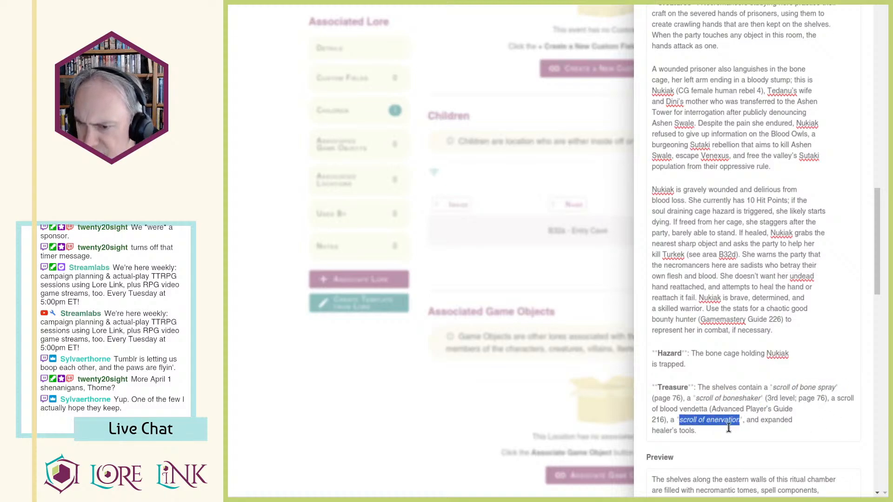
scroll(758, 421, down, 5)
scroll(824, 425, down, 5)
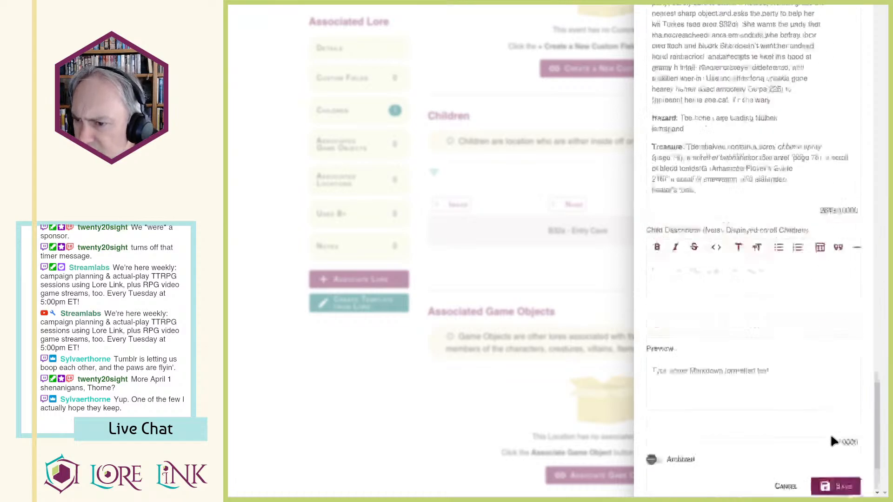
click(833, 465)
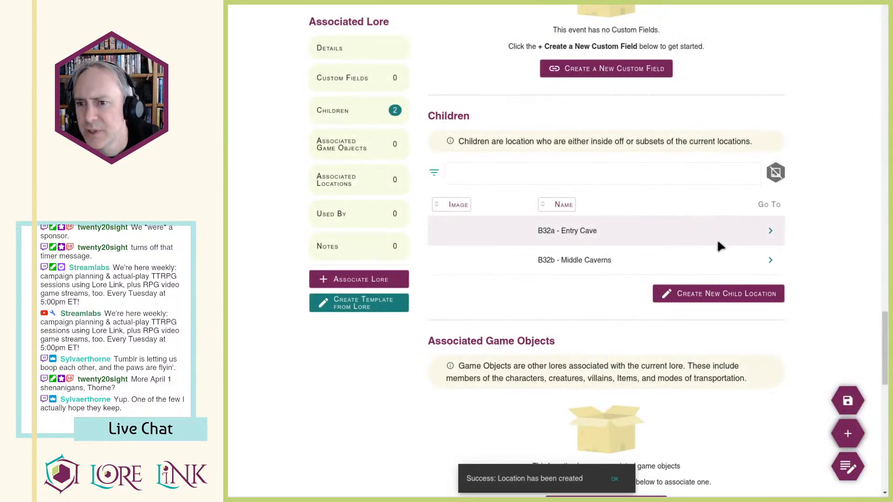
Step: Open the B32b - Middle Caverns child location and review its description, from the ritual chamber text through the Treasure paragraph
click(770, 260)
scroll(711, 284, down, 10)
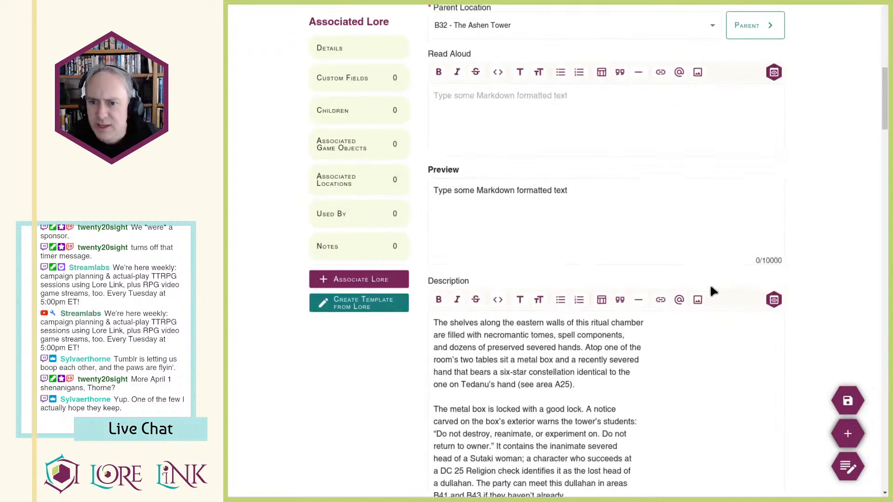
scroll(706, 278, up, 6)
scroll(651, 274, down, 10)
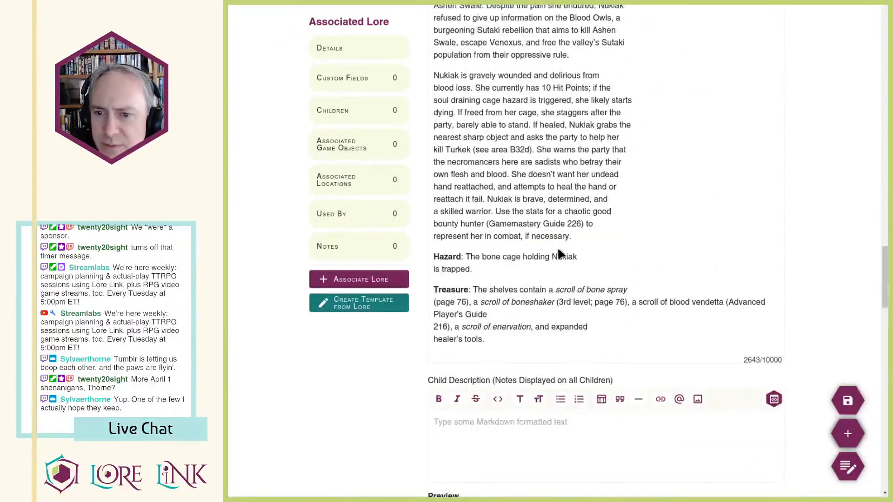
scroll(544, 250, up, 8)
scroll(543, 250, up, 8)
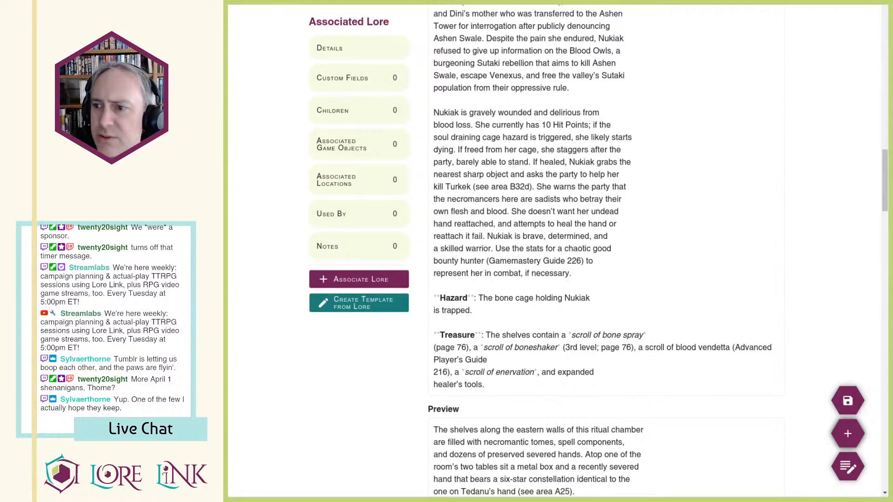
scroll(651, 54, up, 4)
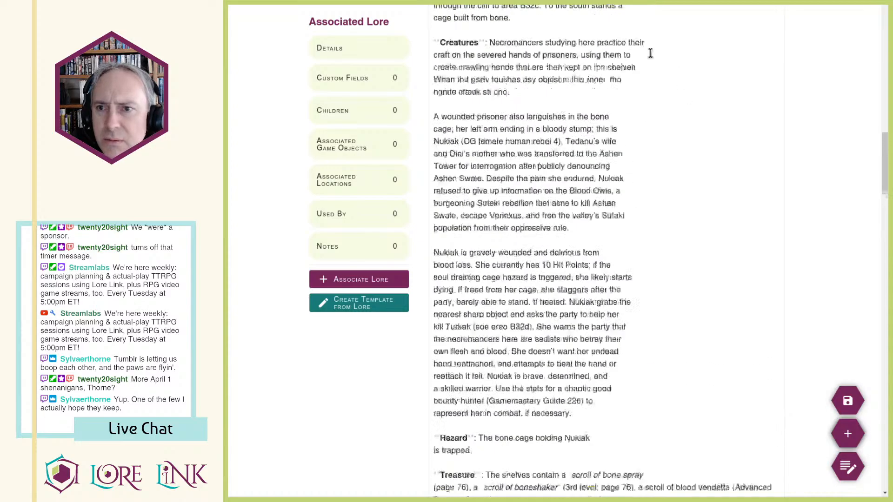
Step: Start a new item in the campaign's Items and name it "Scroll of Bone Spray"
click(558, 3)
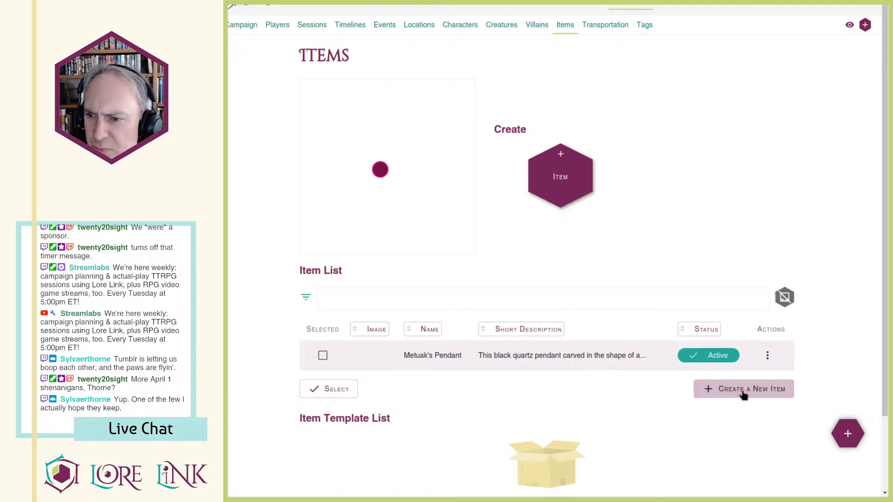
click(742, 391)
click(729, 66)
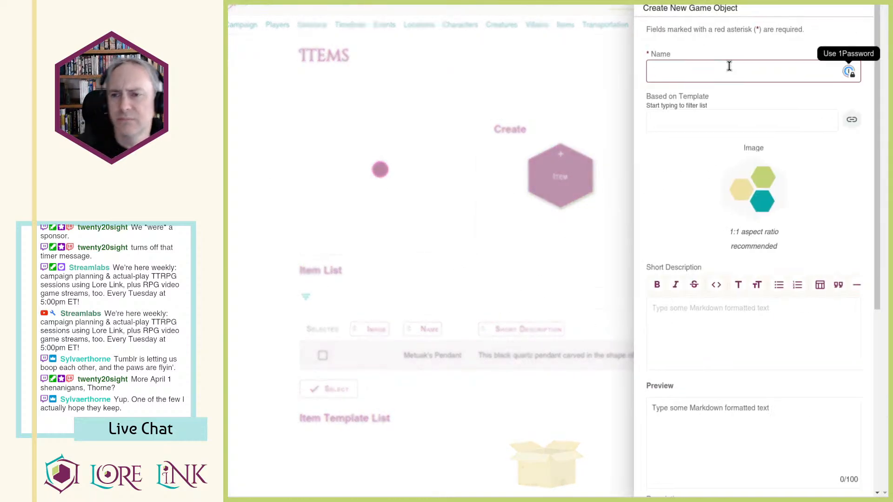
text(Scroll of Bone)
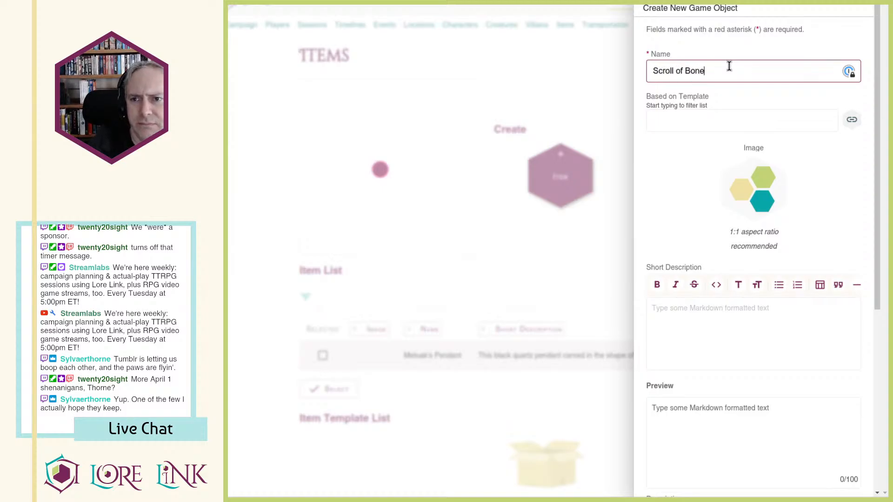
text( Spray)
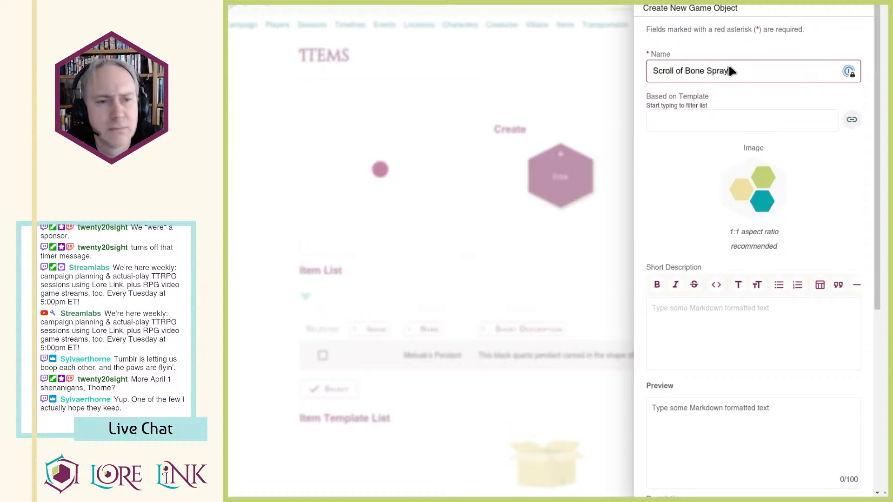
Step: Fill the item's Description with the source's paragraph on the spell's creator, a blank line, and the Bone Spray statistics and effect text
key(alt+Tab)
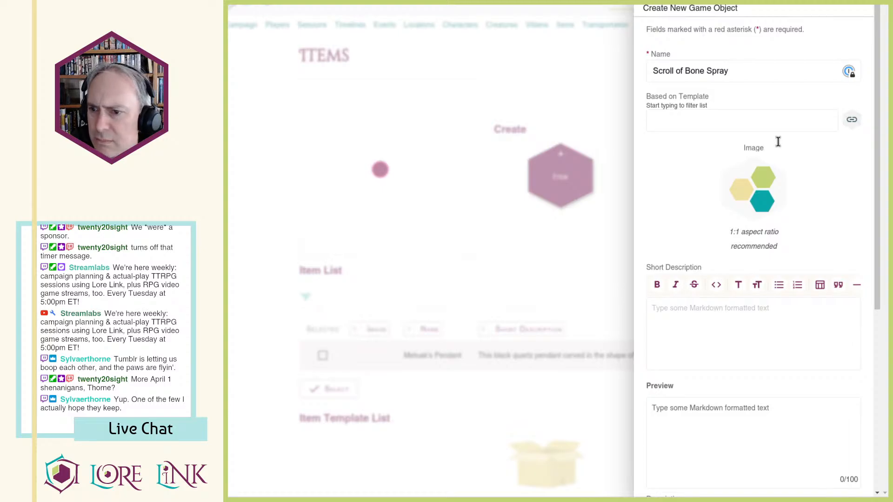
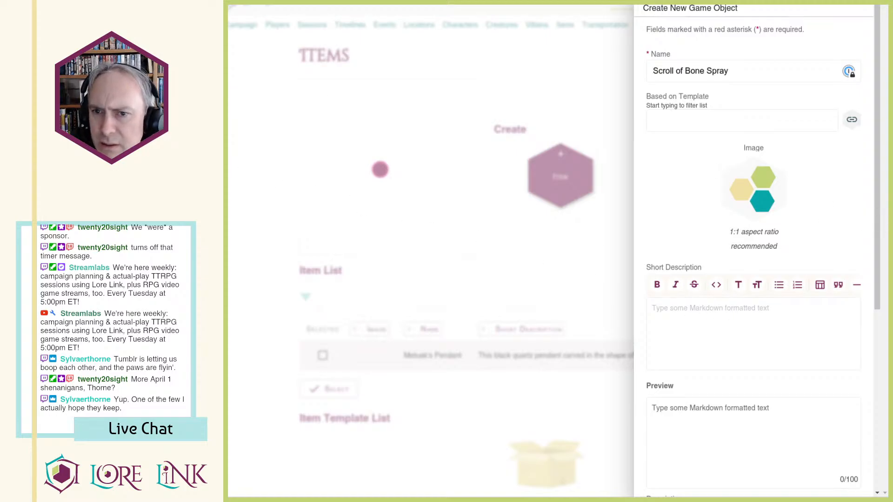
scroll(733, 325, down, 5)
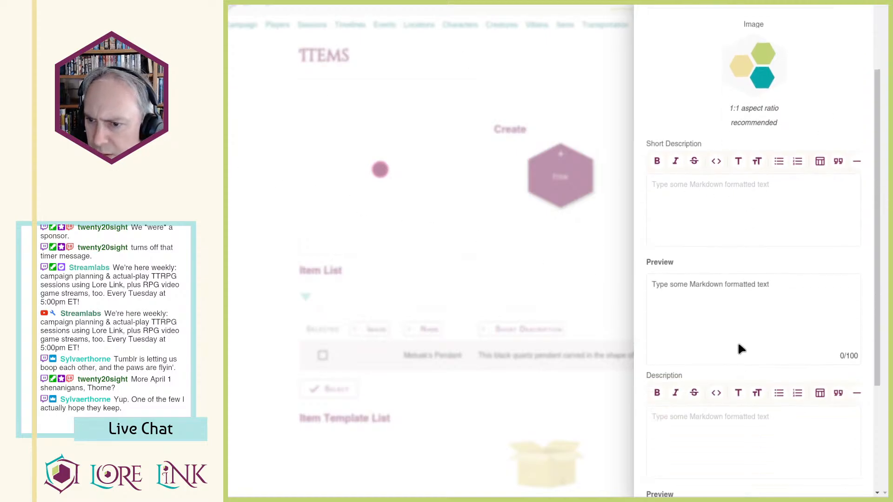
click(721, 299)
text(A talented young necromancer named Ikopak is supposedly responsible for devising this patently grim (yet undeniably grandiose) spell. Ikopak is the first to boast that he sacrificed the broken bodies of countless prisoners in the process of bone spray’s creation.)
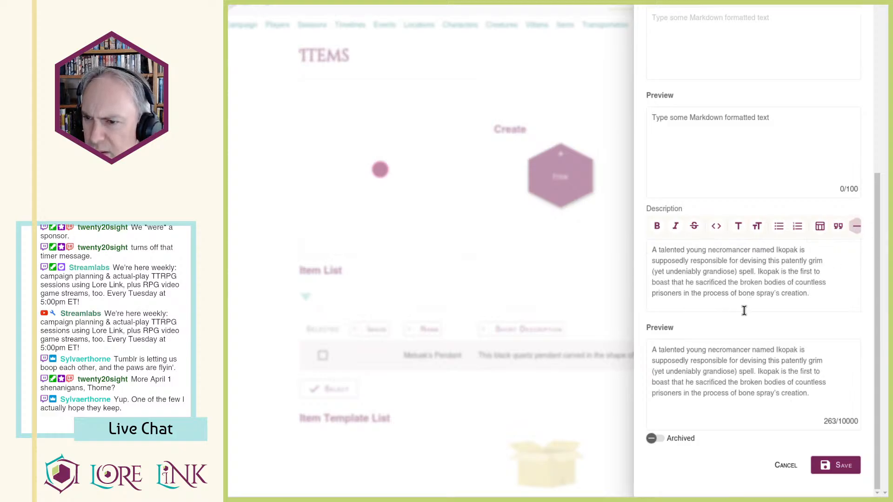
key(Return)
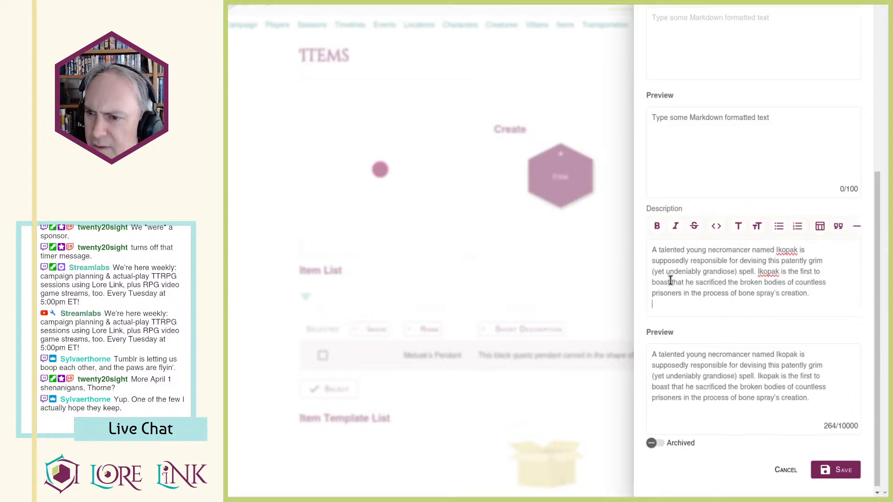
key(Return)
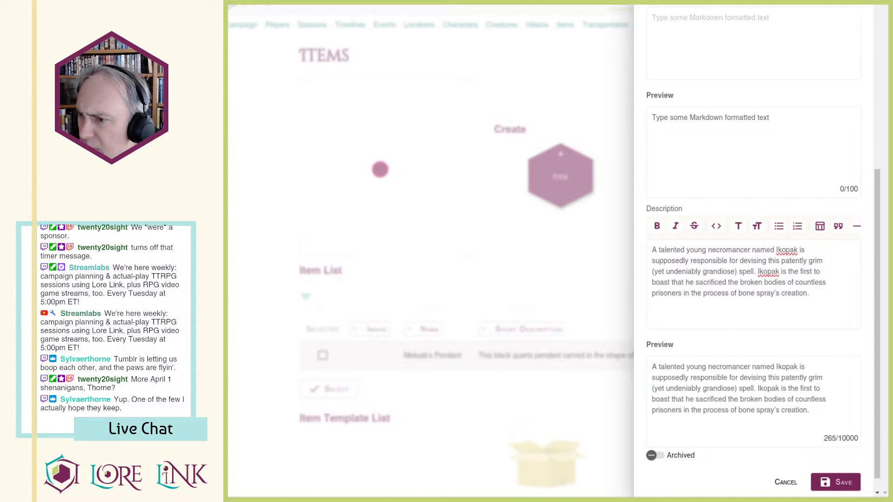
text(Traditions arcane, divine, primal Cast [two-actions] somatic, verbal Area 15-foot cone Saving Throw basic Reflex You fire a torrent of jagged bone shards from your hands, dealing 2d10 piercing damage and 1 persistent bleed damage to all creatures in the area. Heightened (+1) The piercing damage increases by 1d10 and the persistent bleed damage increases by 1.)
Step: Add the heading line "Bone Spray | Spell 2" above the Traditions line and make it bold
click(662, 303)
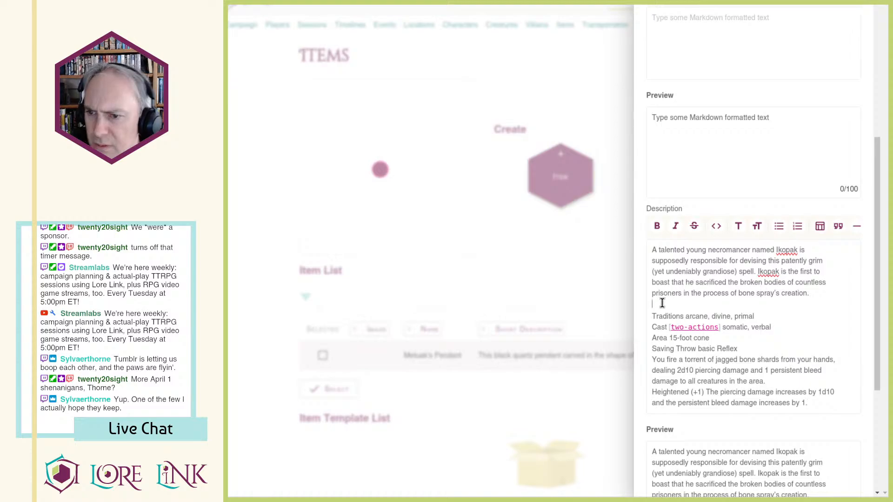
key(Return)
text(Bone Sp)
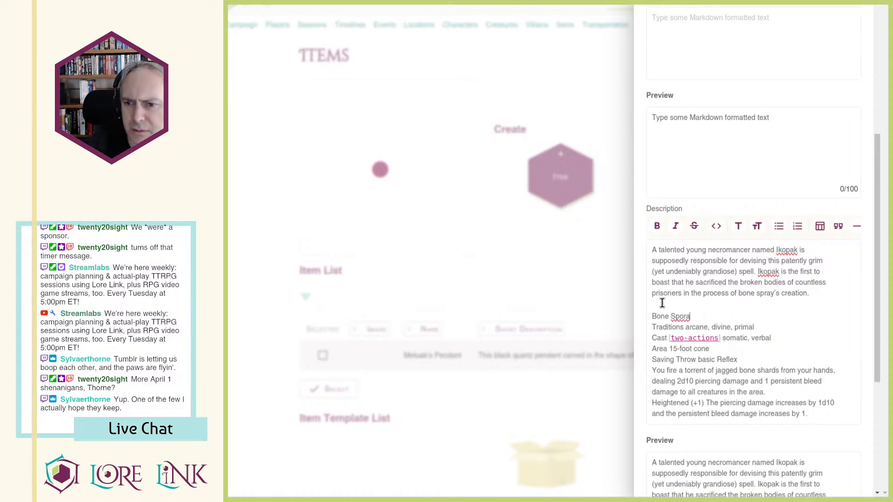
text(ray | Spell 2)
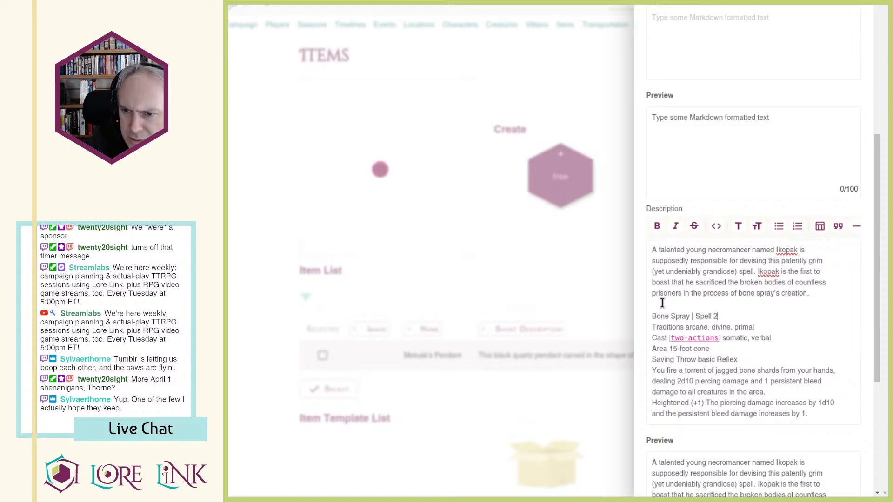
key(shift+Home)
key(ctrl+b)
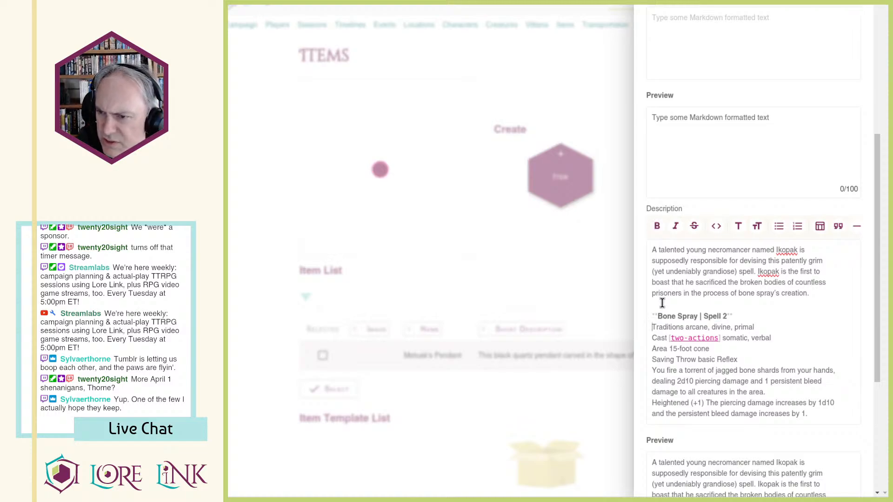
Step: Bold the labels "Traditions", "Cast", "Area" and "Saving Throw" in the spell's statistics
key(ctrl+shift+Right)
key(ctrl+b)
key(Down)
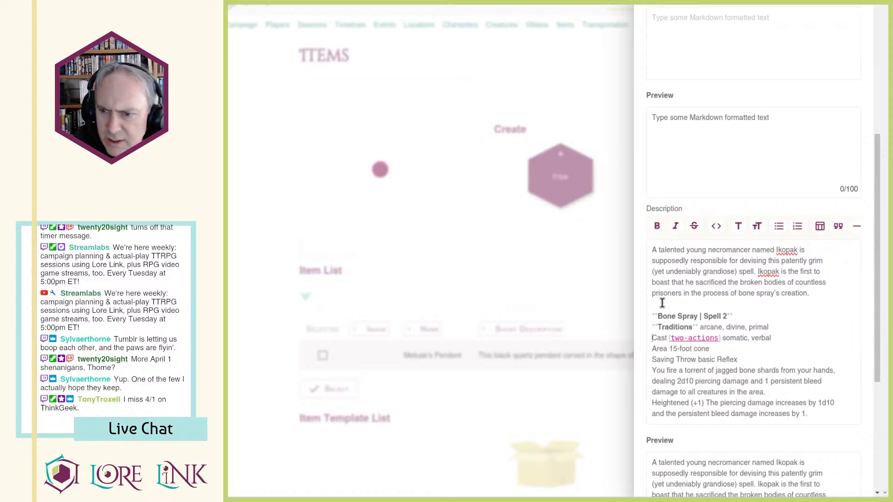
key(ctrl+shift+Right)
key(ctrl+b)
key(Down)
key(ctrl+shift+Right)
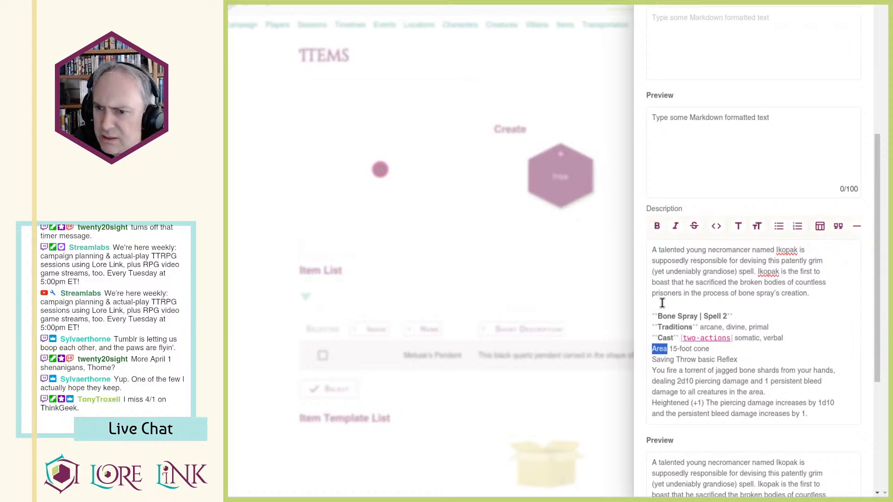
key(ctrl+b)
key(Down)
key(ctrl+shift+Right)
key(ctrl+shift+Right)
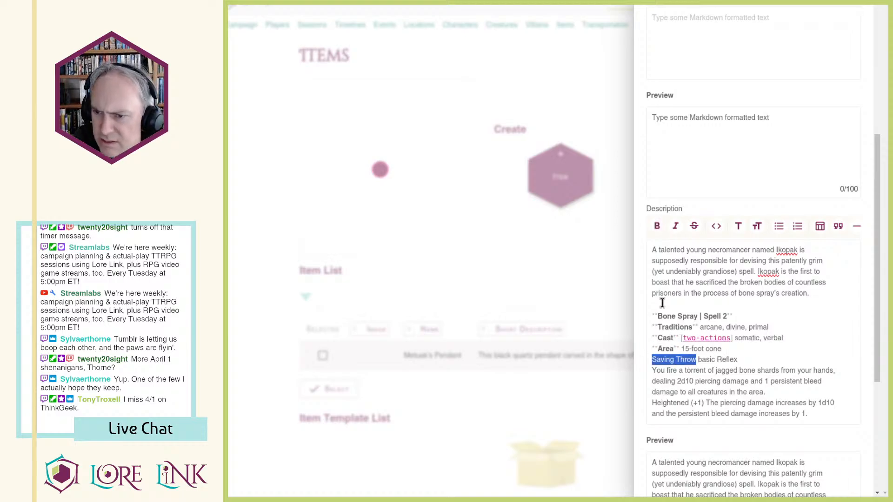
key(ctrl+b)
Step: Bold the "Heightened (+1)" label at the start of the description's last paragraph
key(Down)
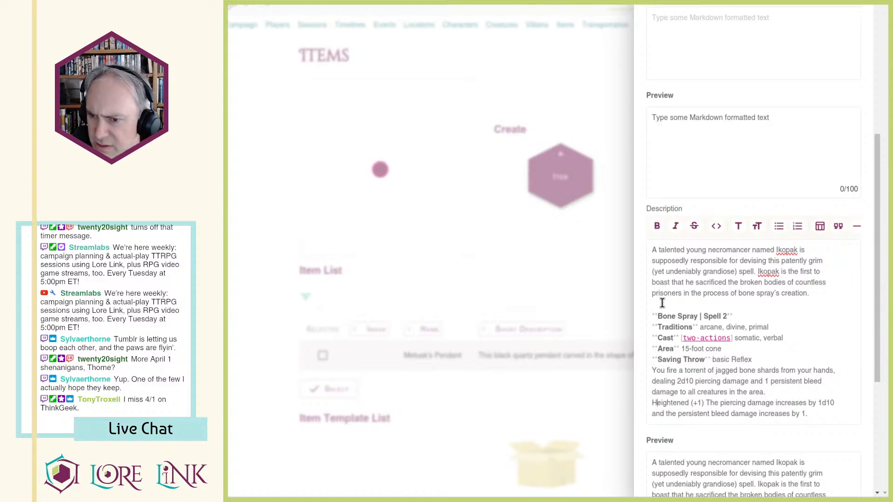
key(ctrl+shift+Right)
key(shift+Right)
key(shift+Right)
key(shift+Right)
key(shift+Right)
key(shift+Right)
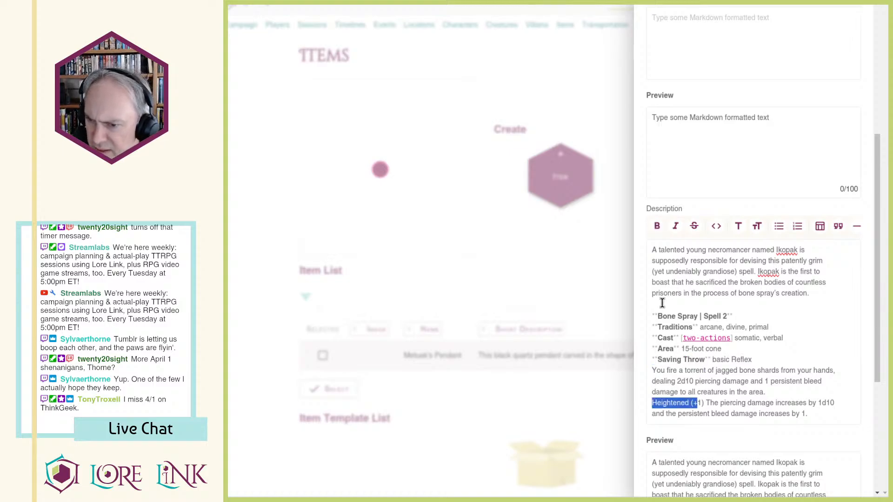
key(shift+Left)
key(ctrl+b)
key(Down)
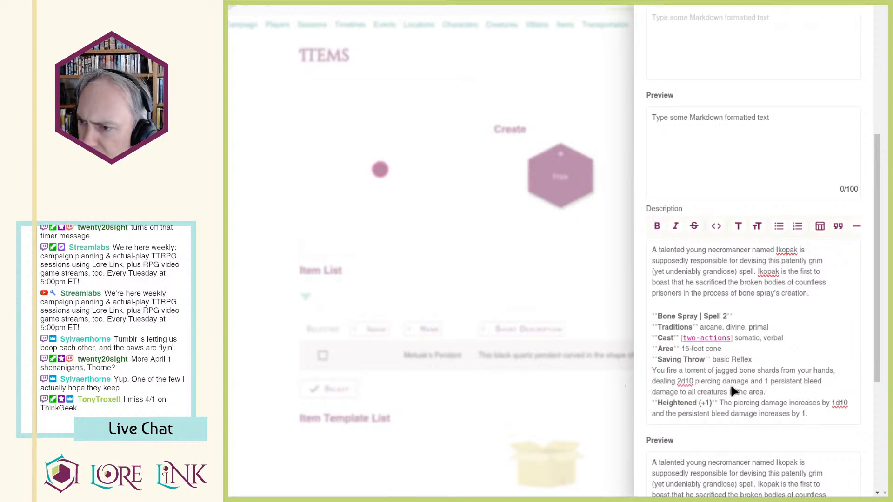
Step: Insert blank lines before the "You fire a torrent" paragraph and before the Heightened paragraph
click(780, 360)
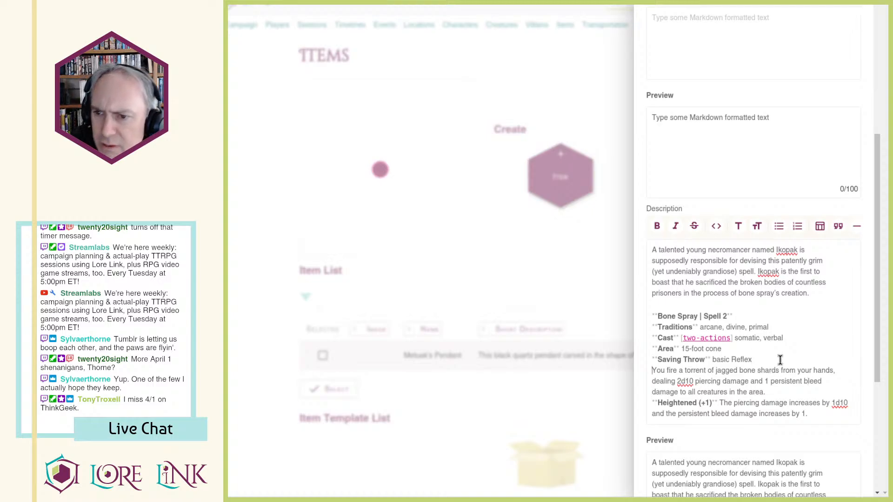
key(Return)
key(Down)
key(Down)
key(Down)
key(Return)
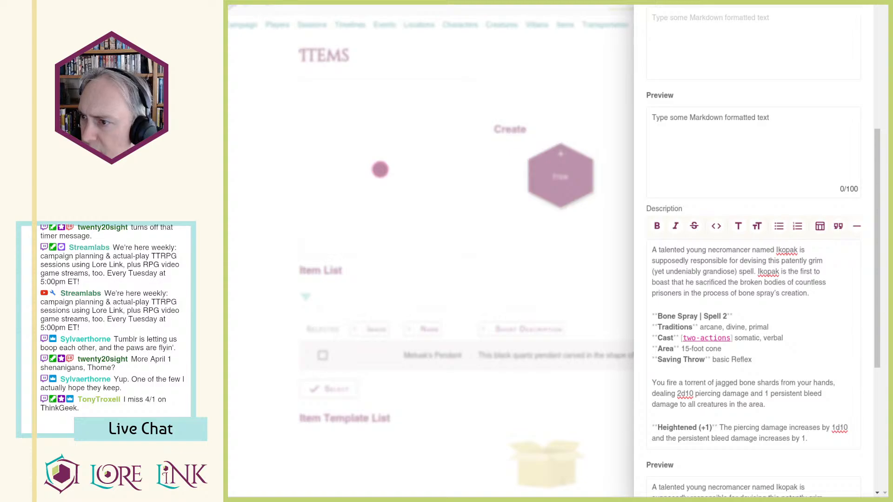
Step: Set the item's Short Description to "You fire a torrent of jagged bone shards from your hands" and review the completed form
scroll(729, 181, up, 3)
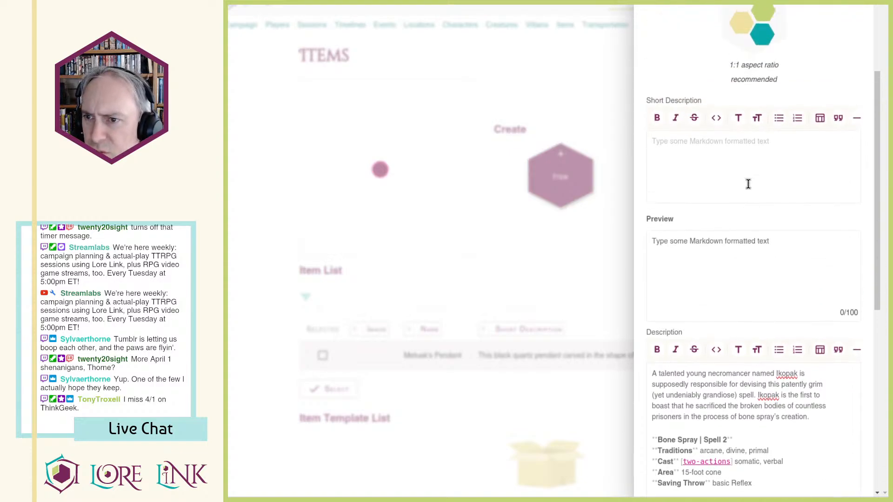
click(782, 165)
text(ou fire a torrent of jagged bone shards from your hands,)
text(Y)
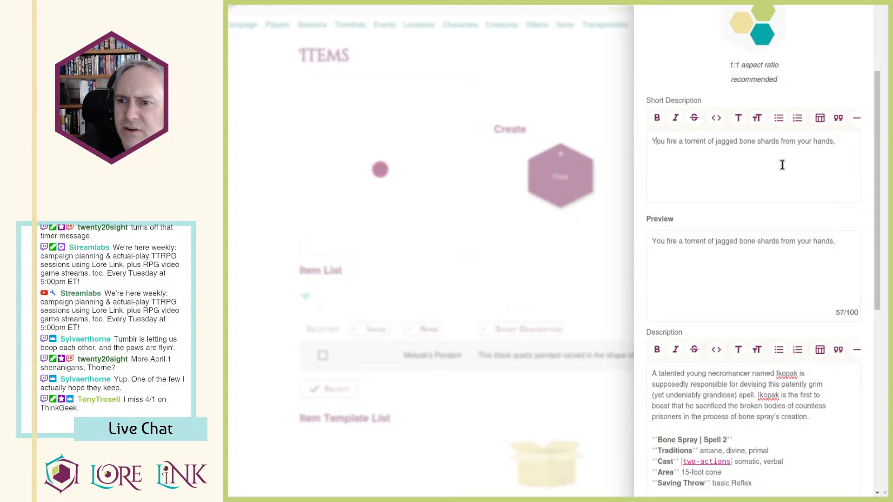
key(BackSpace)
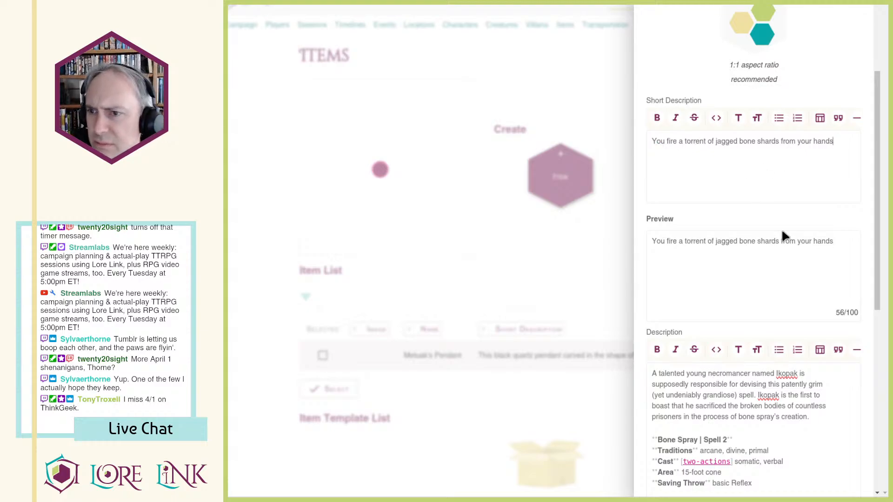
scroll(781, 167, down, 8)
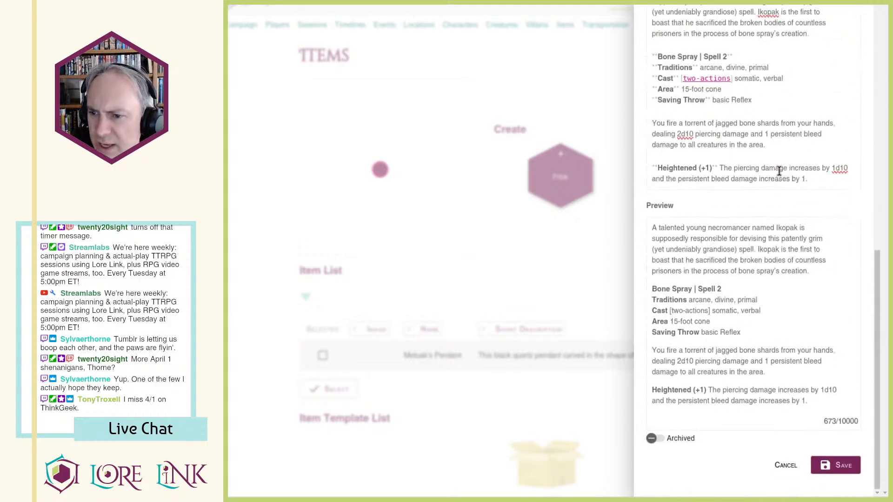
scroll(778, 171, up, 10)
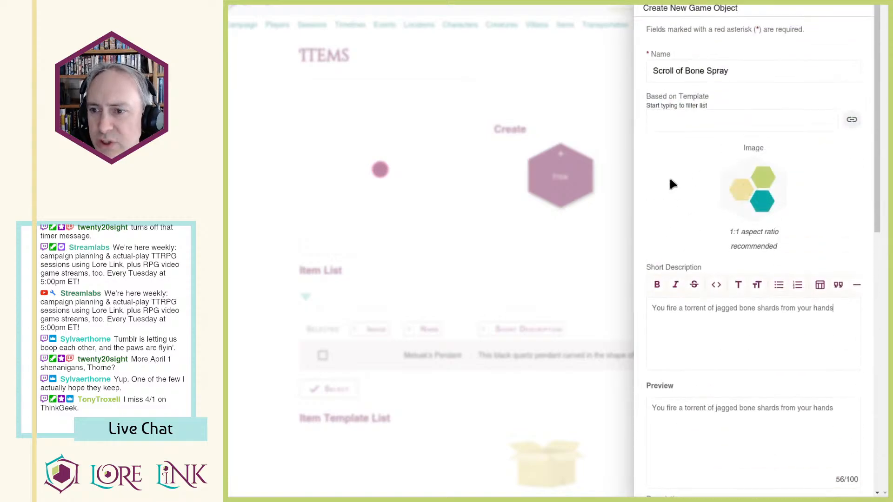
Step: Save the new Scroll of Bone Spray item
scroll(672, 184, down, 3)
scroll(733, 337, down, 10)
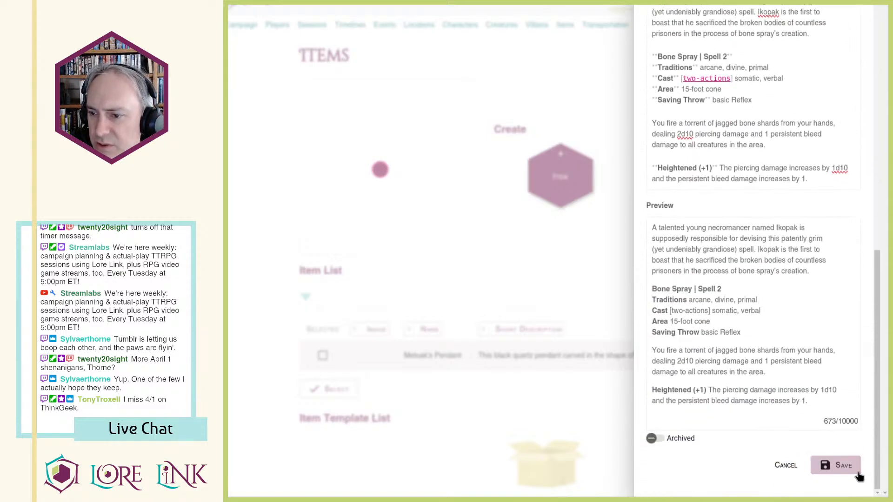
click(835, 464)
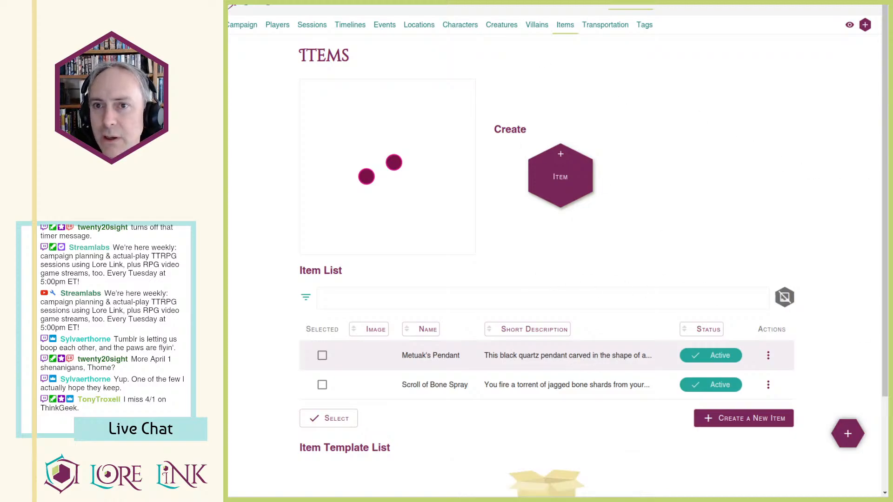
Step: Associate the existing Scroll of Bone Spray game object with the B32b - Middle Caverns location
key(ctrl+Tab)
scroll(624, 287, down, 15)
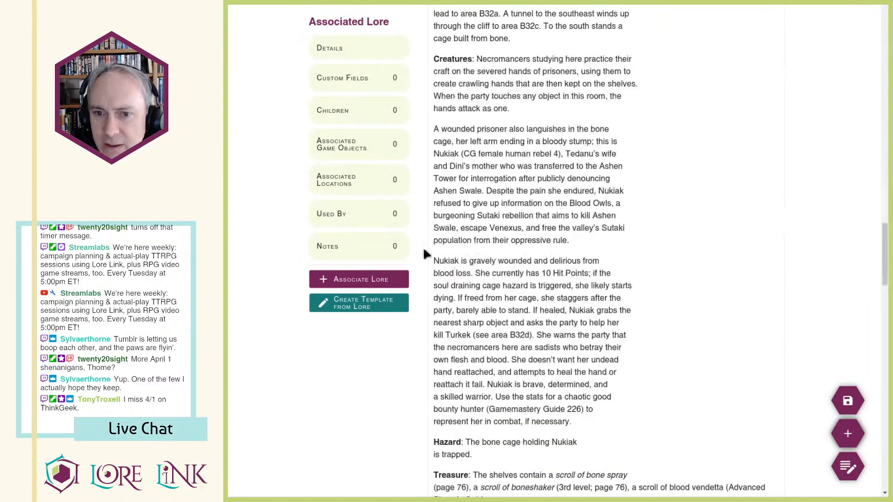
click(352, 151)
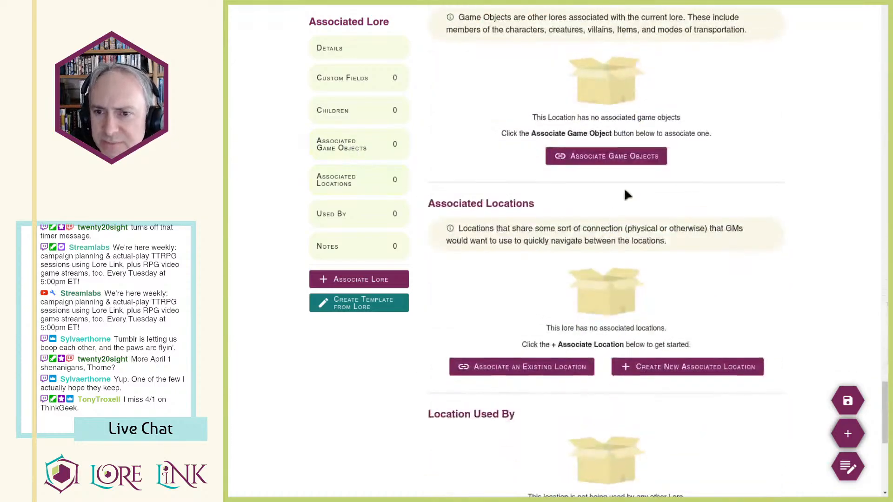
click(631, 156)
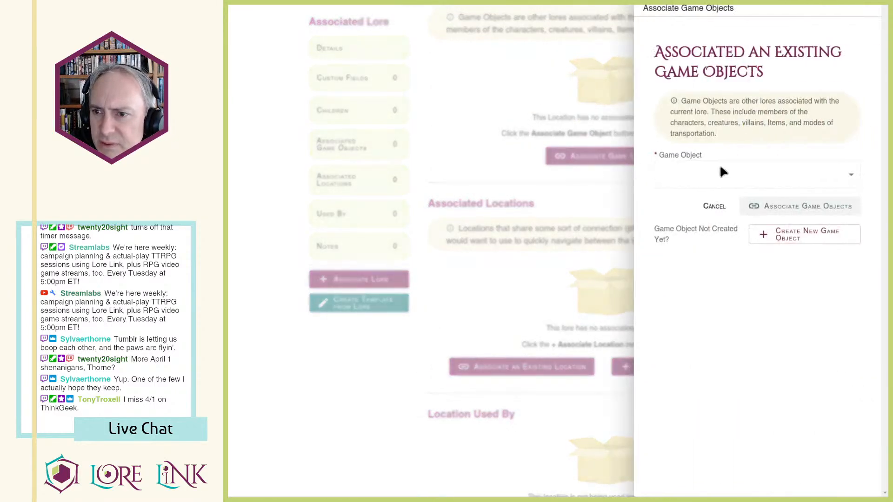
click(714, 176)
key(s)
key(s)
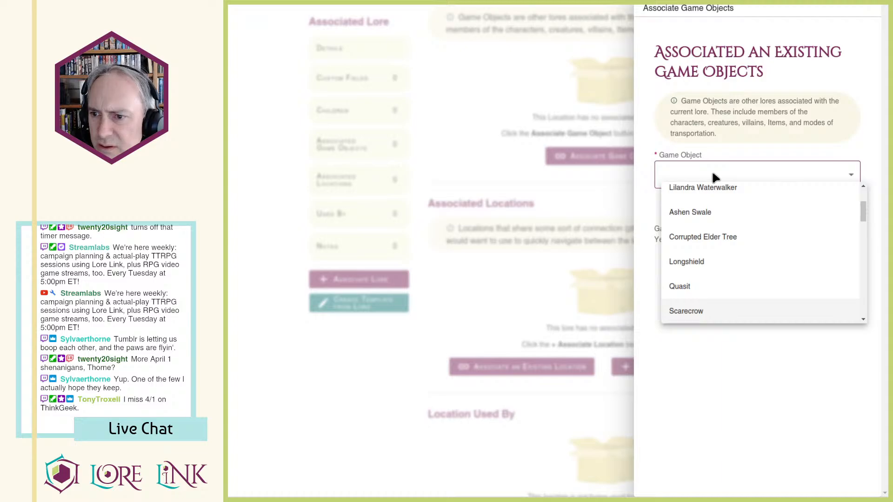
key(Return)
click(778, 204)
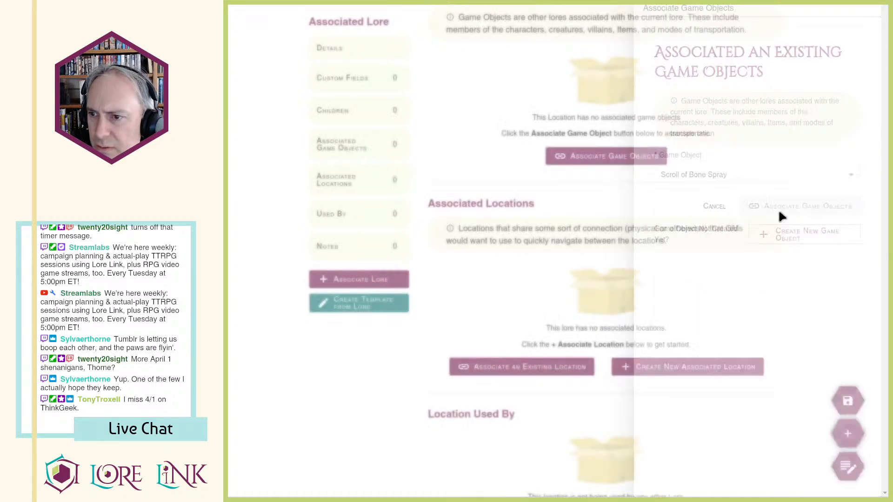
Step: Check the location's Treasure entry, then start a new item named Scroll of Boneshaker
key(ctrl+Tab)
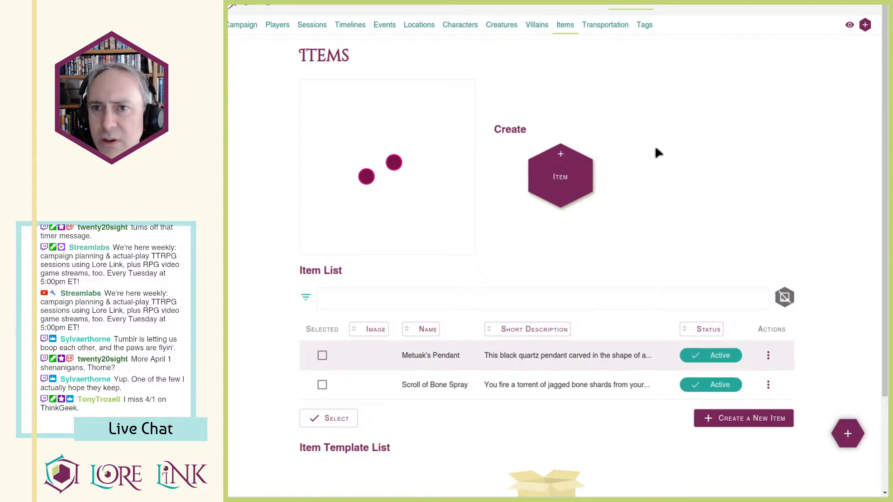
key(ctrl+shift+Tab)
scroll(652, 156, up, 10)
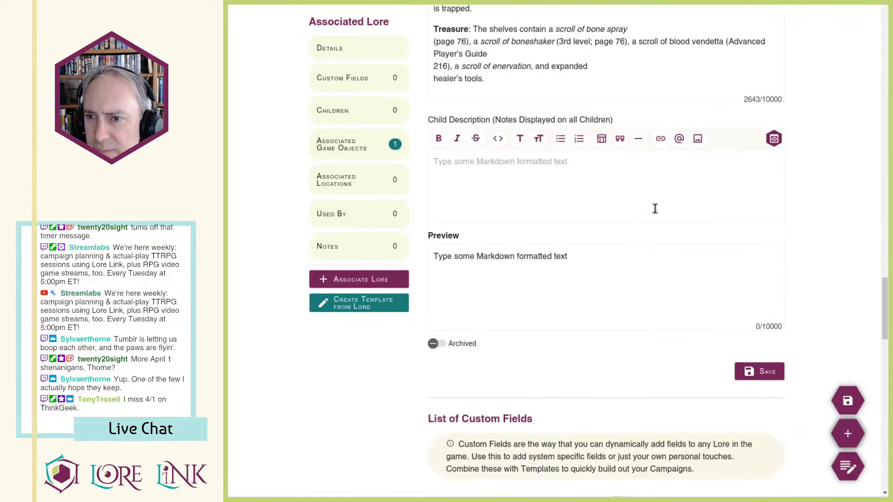
scroll(656, 209, up, 8)
scroll(622, 215, down, 5)
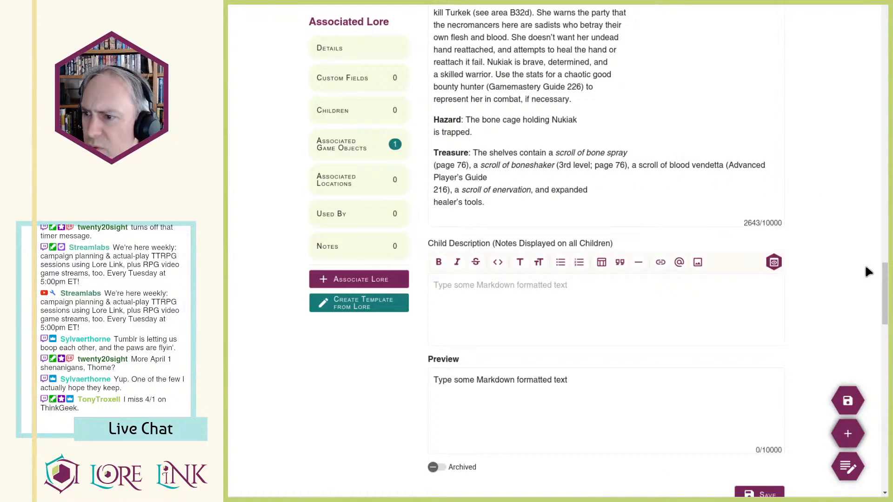
click(442, 4)
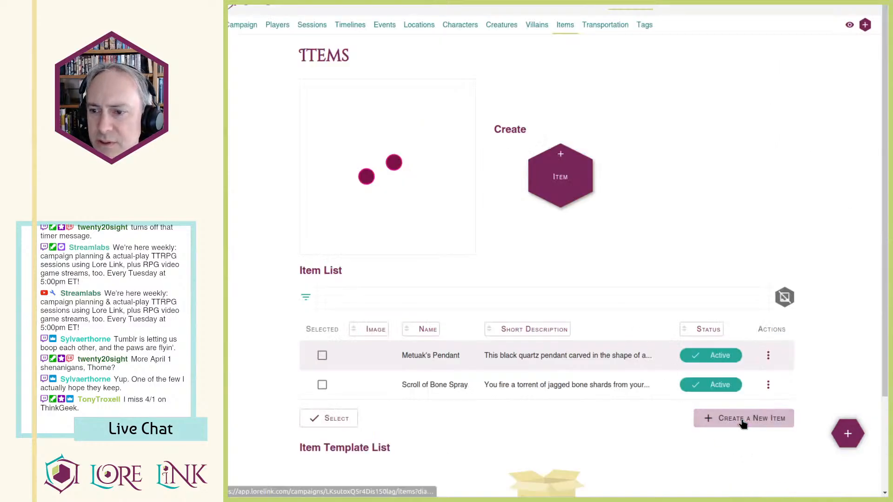
click(742, 420)
click(684, 66)
text(Sc)
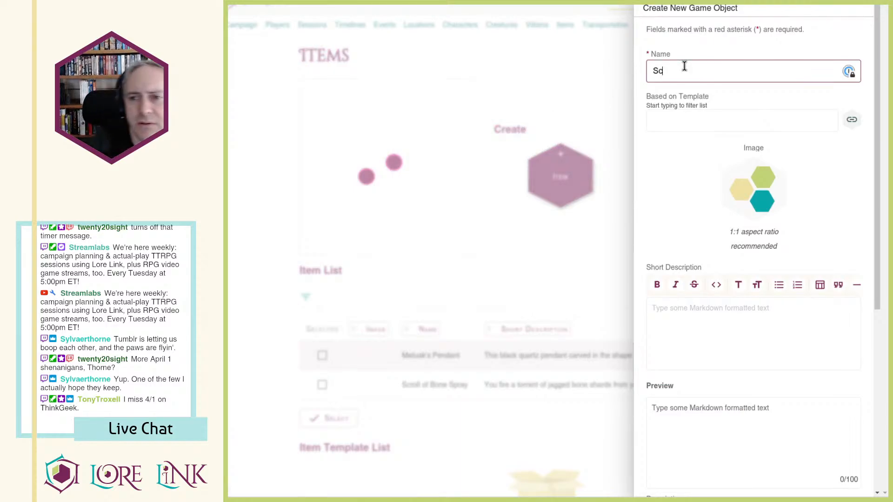
text(roll of Boneshaker)
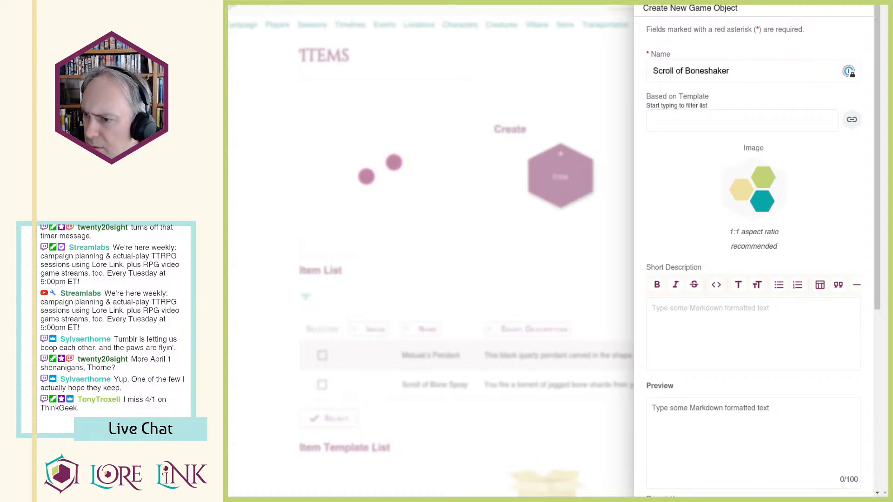
Step: Fill the item's Description with the rumor paragraph about the young upstart casting boneshaker, followed by blank lines
scroll(702, 309, down, 5)
click(703, 282)
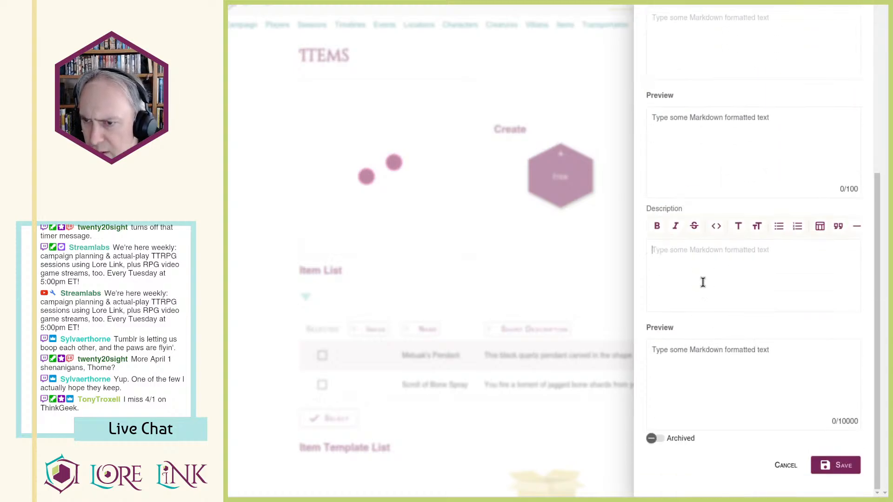
text(Rumor has it one young upstart attempted to usurp Master Ashen Swale by casting boneshaker on him in the middle of the night. Ashen Swale keeps the dead student's skull hanging from his favorite fetish as a memento of the occasion.)
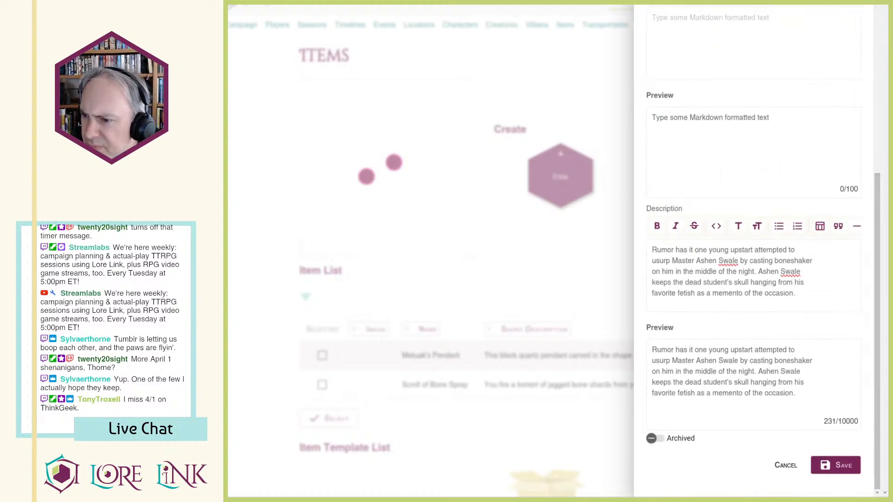
key(Return)
key(Return)
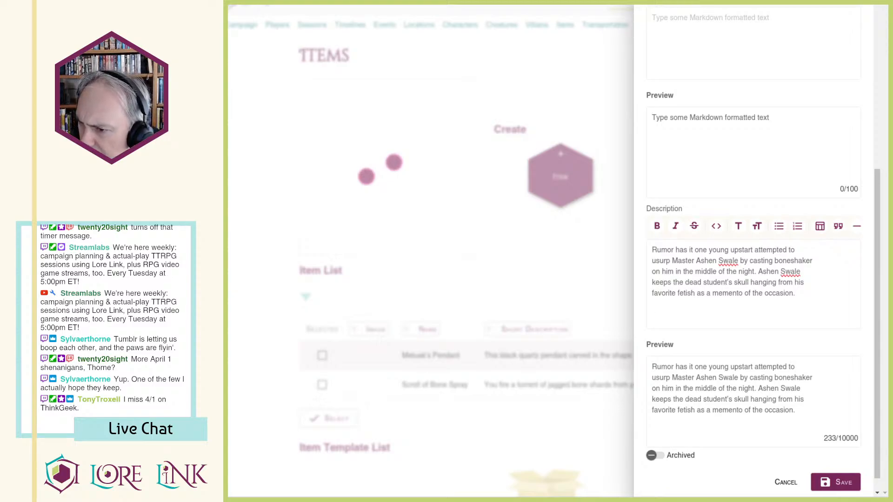
Step: Enter the spell's sentence "You reach out a hand and seize a creature's skeleton from afar…" as the Short Description
click(672, 26)
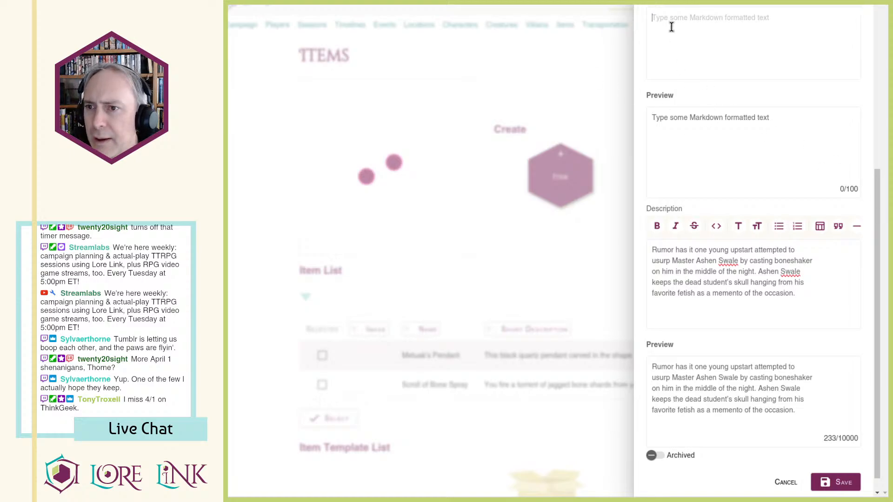
text(You reach out a hand and seize a creature’s skeleton from afar, harming their body and potentially wrenching them by the bones to move them against their will.)
scroll(728, 118, up, 1)
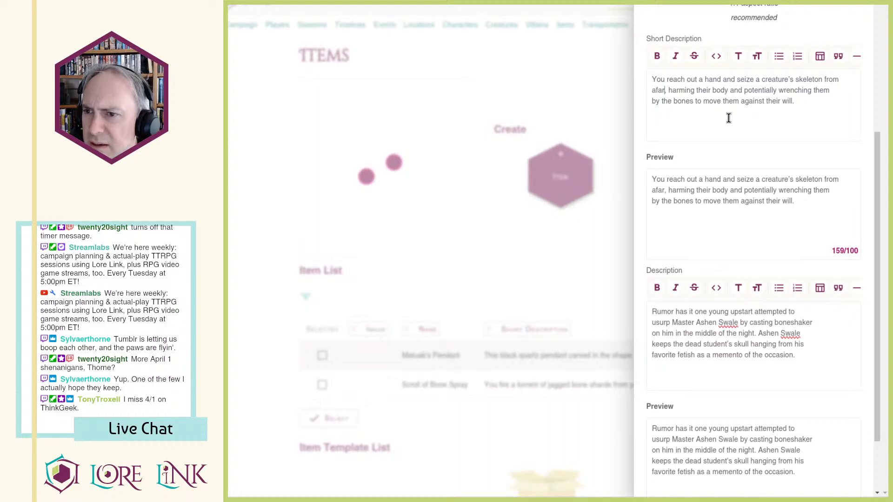
Step: Shorten the Short Description by deleting "harming their body and potentially" after "afar,"
key(Right)
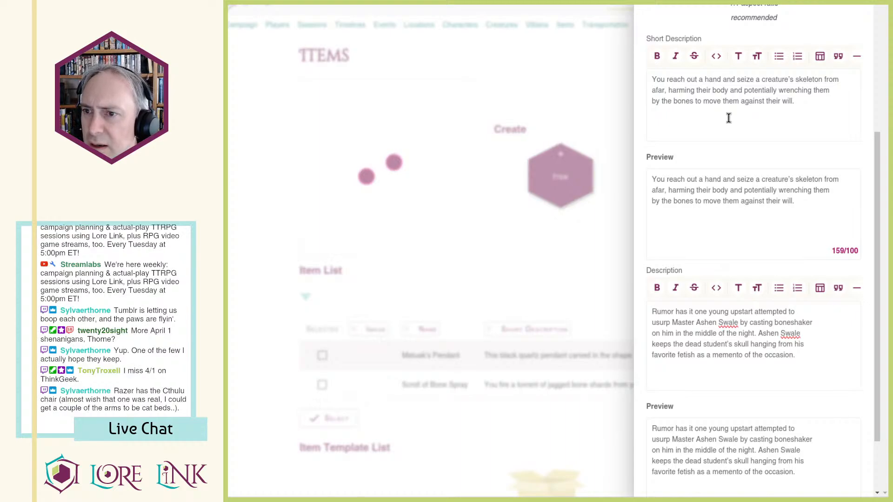
key(ctrl+shift+Right)
key(ctrl+shift+Right)
key(ctrl+shift+Right)
key(ctrl+shift+Right)
key(ctrl+shift+Right)
key(BackSpace)
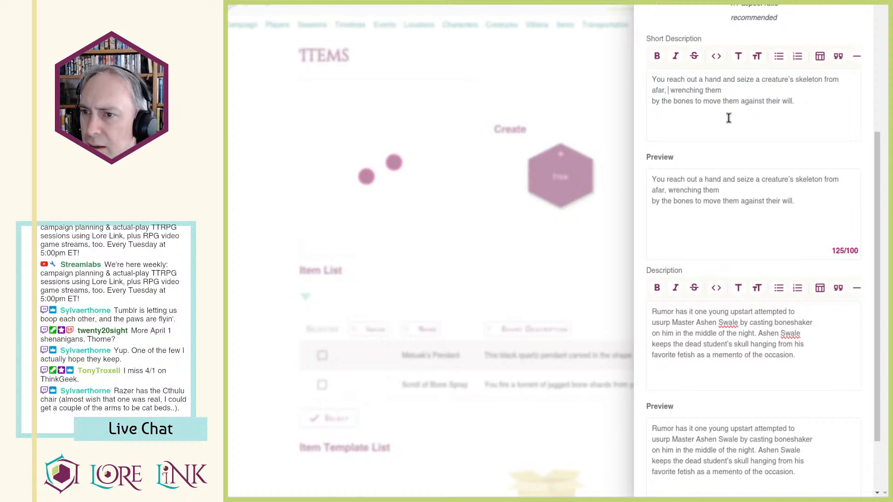
key(BackSpace)
Step: Delete "by the bones to move them" from the Short Description so it ends "wrenching them against their will."
key(ctrl+shift+Right)
key(ctrl+shift+Right)
key(ctrl+shift+Right)
key(ctrl+shift+Right)
key(ctrl+shift+Right)
key(ctrl+shift+Right)
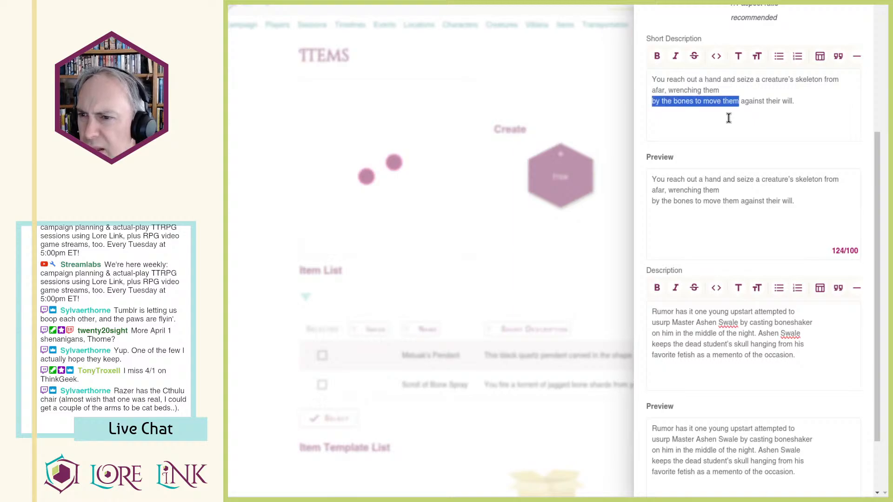
key(ctrl+shift+Right)
key(ctrl+shift+Left)
key(BackSpace)
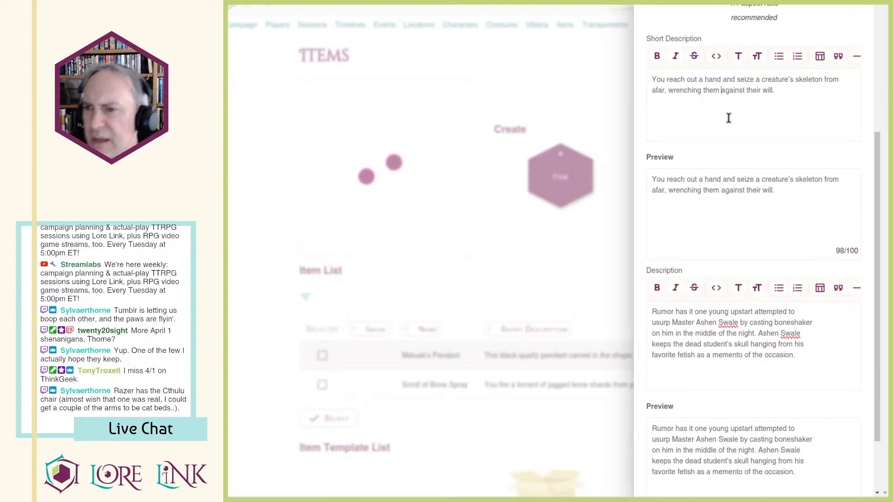
Step: Paste the copied Boneshaker spell rules below the rumor paragraph in the Description
scroll(729, 118, down, 2)
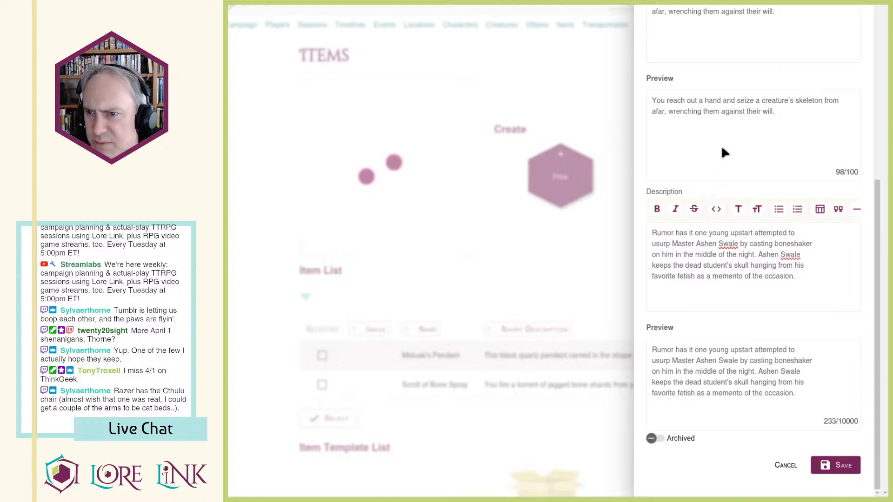
click(755, 285)
key(ctrl+v)
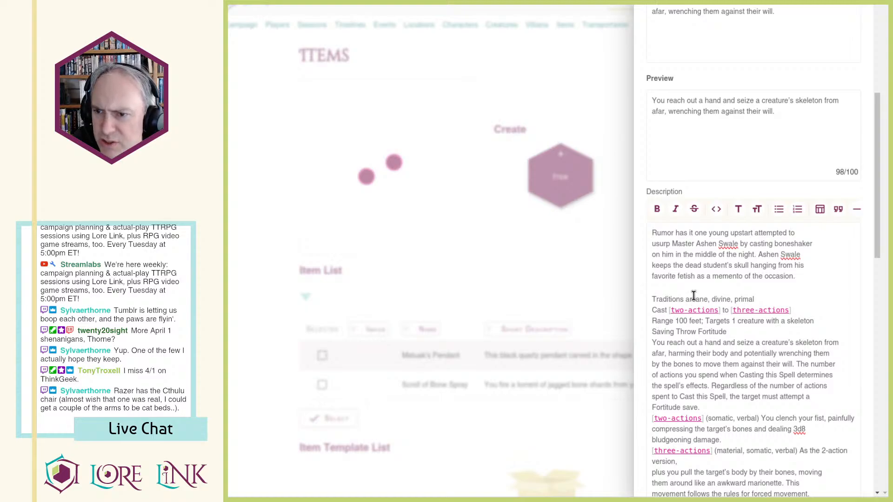
Step: Add a bold heading "Boneshaker | Spell 2" above the Traditions line in the Description
click(684, 285)
key(Return)
text(Boneshaker | Spel)
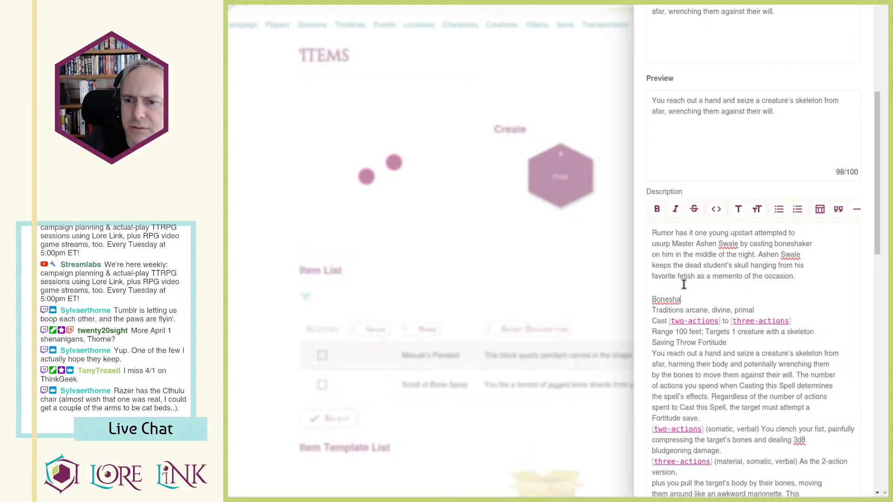
text(l 2)
key(shift+Home)
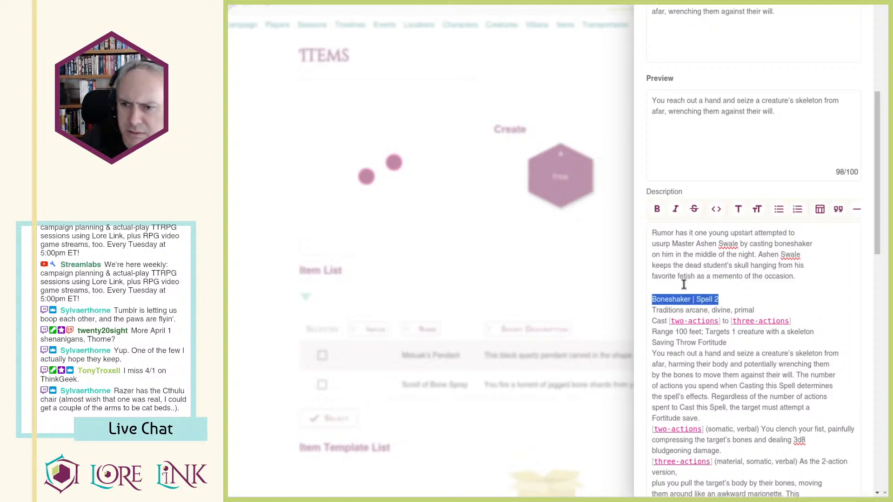
key(ctrl+b)
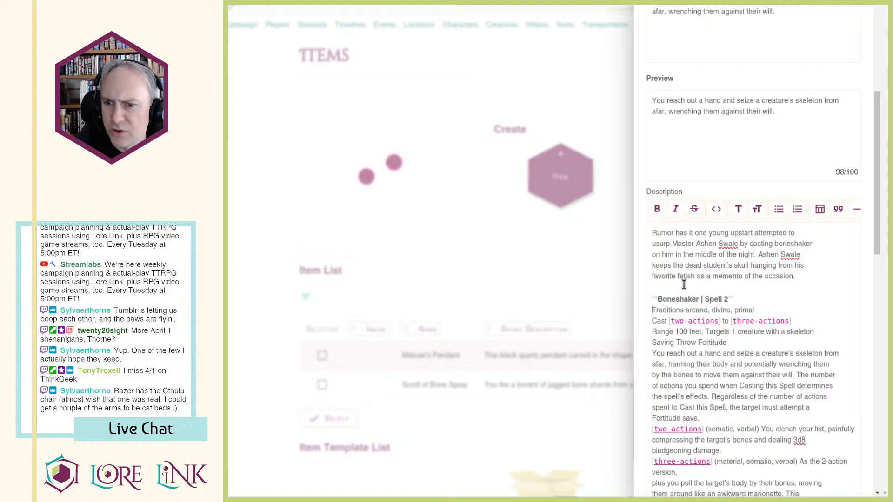
Step: Bold the Traditions and Cast labels in the Description's spell entry
key(Down)
key(Home)
key(ctrl+shift+Right)
key(ctrl+b)
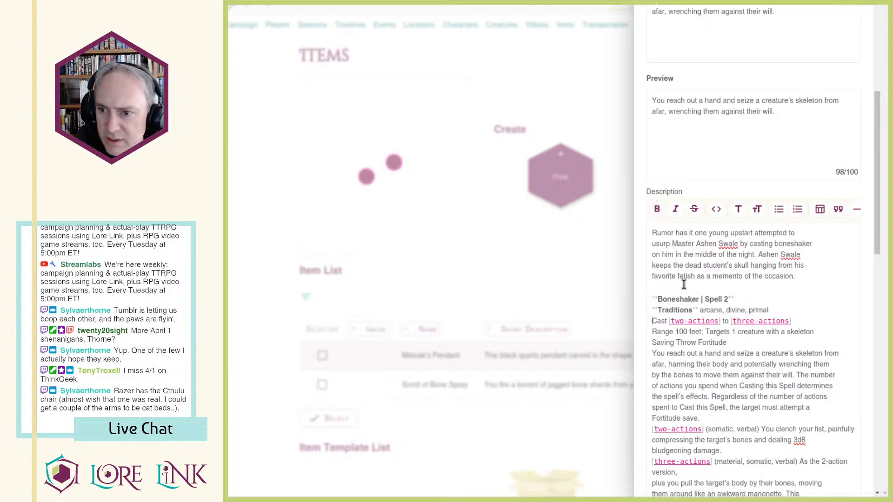
key(Down)
key(Home)
key(ctrl+shift+Right)
key(ctrl+b)
Step: Bold the Range and Saving Throw labels in the Description's spell entry
key(Down)
key(Home)
key(ctrl+shift+Right)
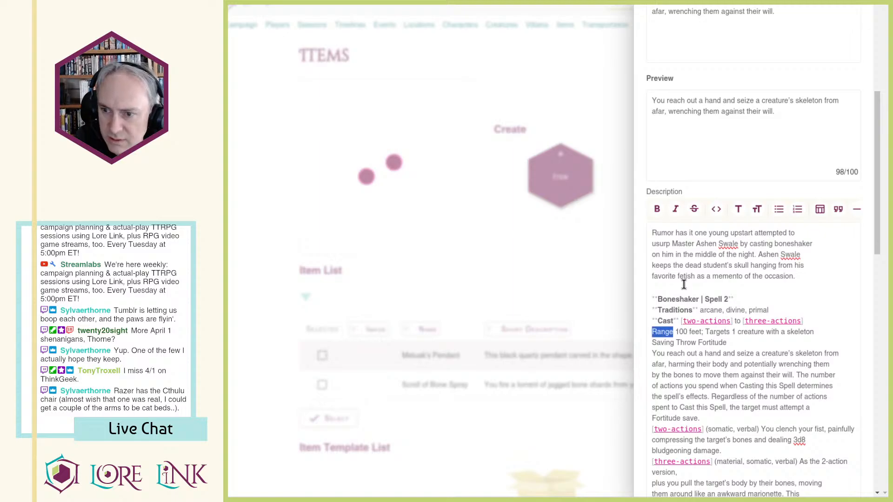
key(ctrl+b)
key(Down)
key(Home)
key(ctrl+shift+Right)
key(ctrl+shift+Right)
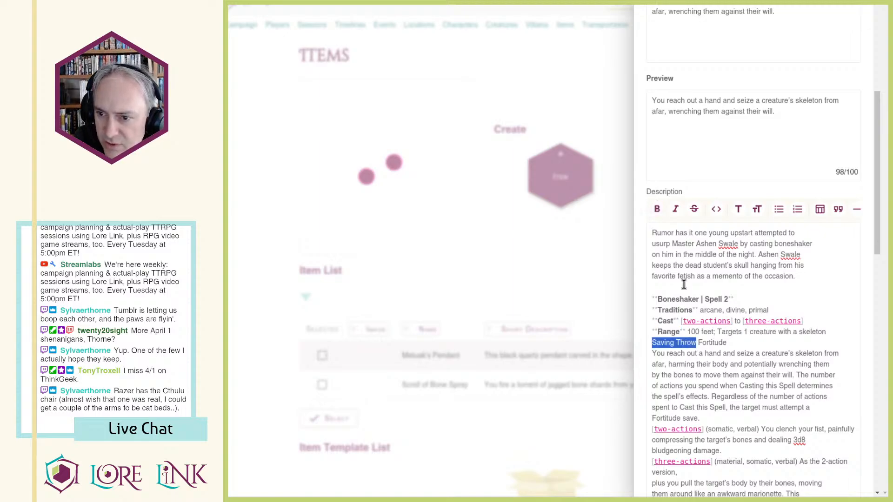
key(ctrl+b)
Step: Insert blank lines above the "You reach out a hand" paragraph and the "Fortitude save." line, and bold Fortitude
key(Down)
key(Home)
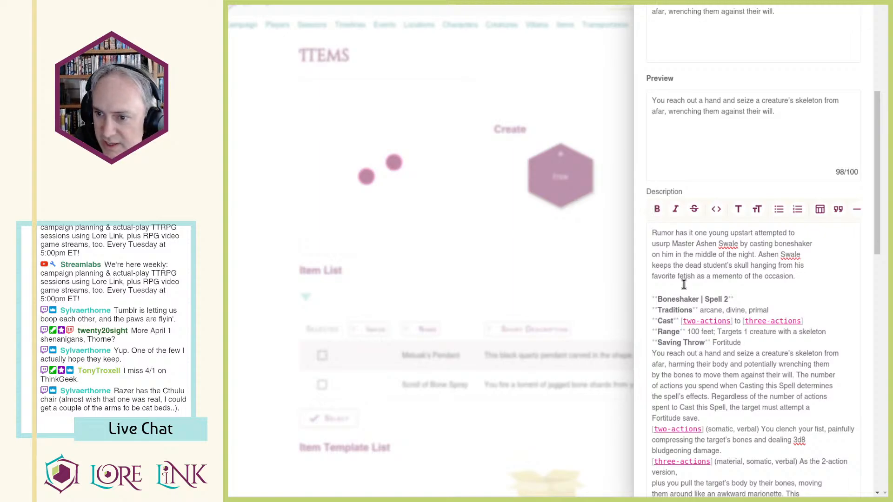
key(Return)
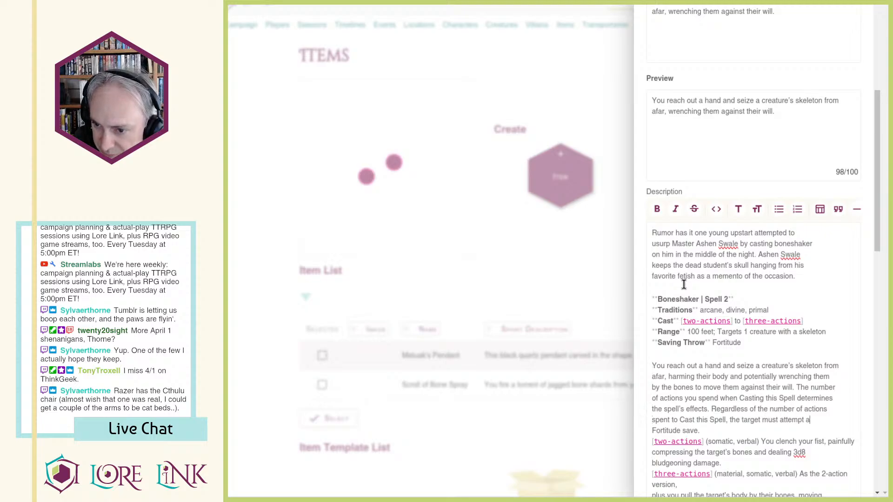
key(Return)
key(Down)
key(ctrl+shift+Right)
key(ctrl+b)
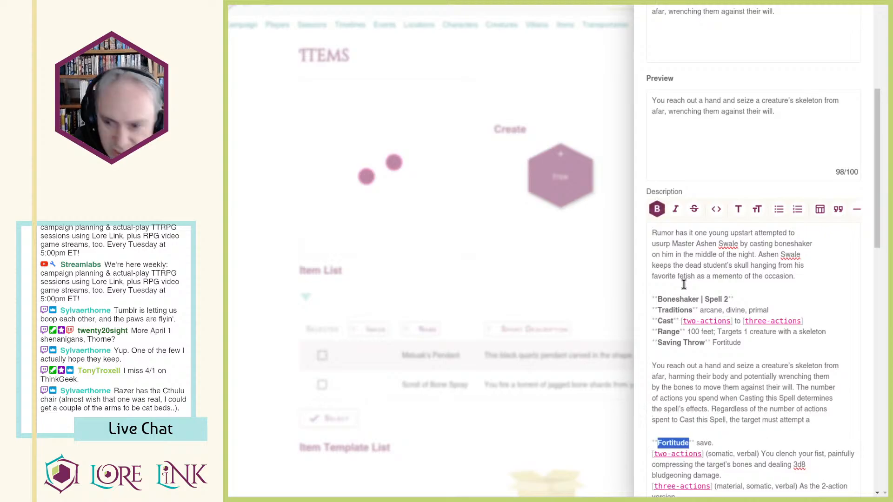
Step: Remove the line break before "plus you pull the target's body" so it continues after "As the 2-action version,"
key(Down)
key(Down)
key(Home)
key(Down)
key(Down)
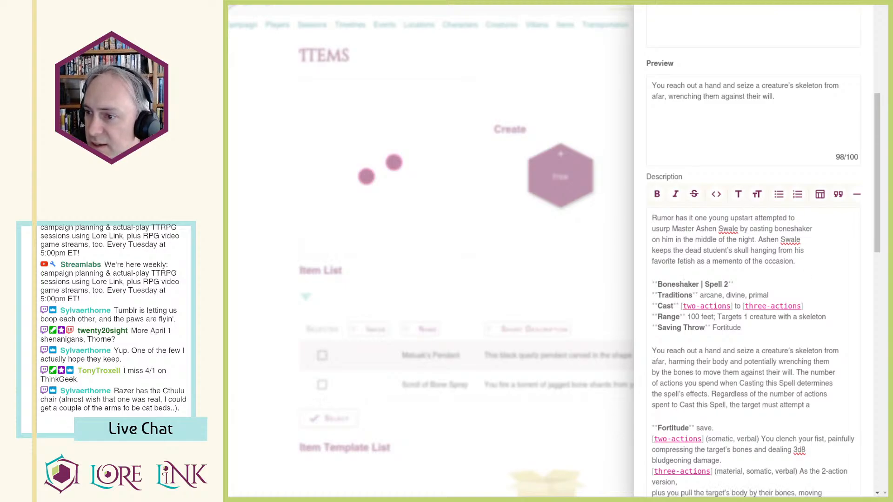
scroll(692, 432, down, 3)
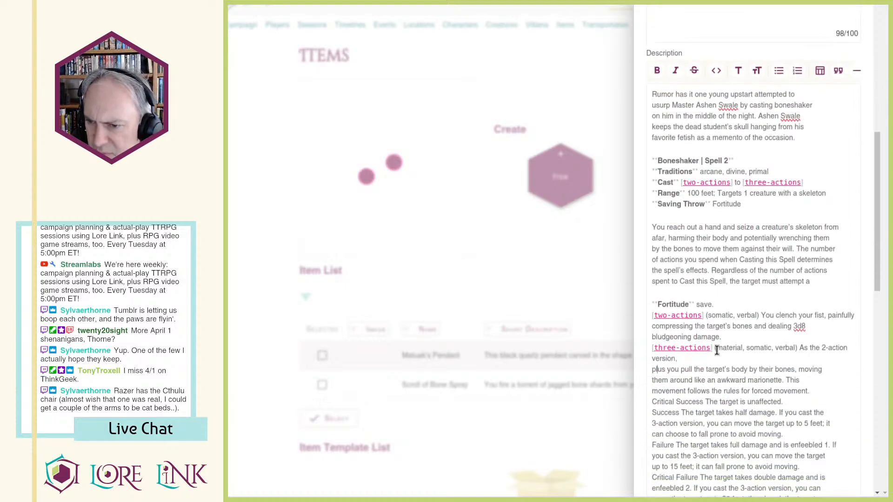
key(Left)
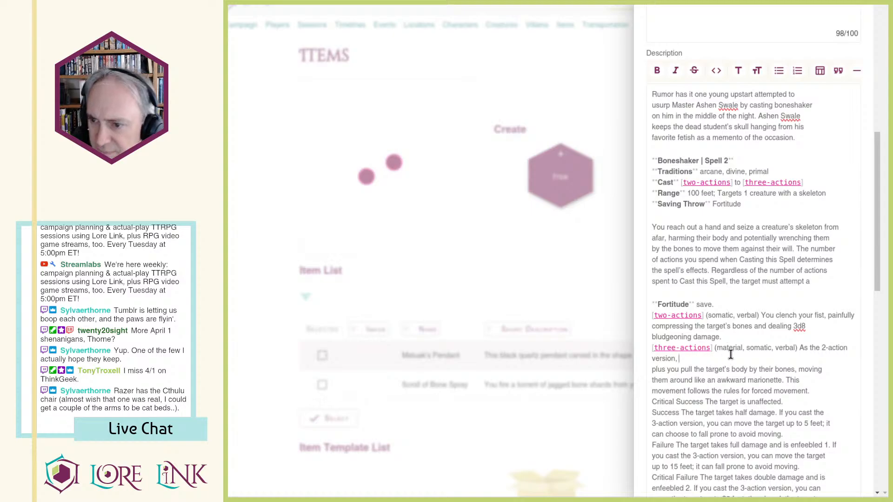
key(BackSpace)
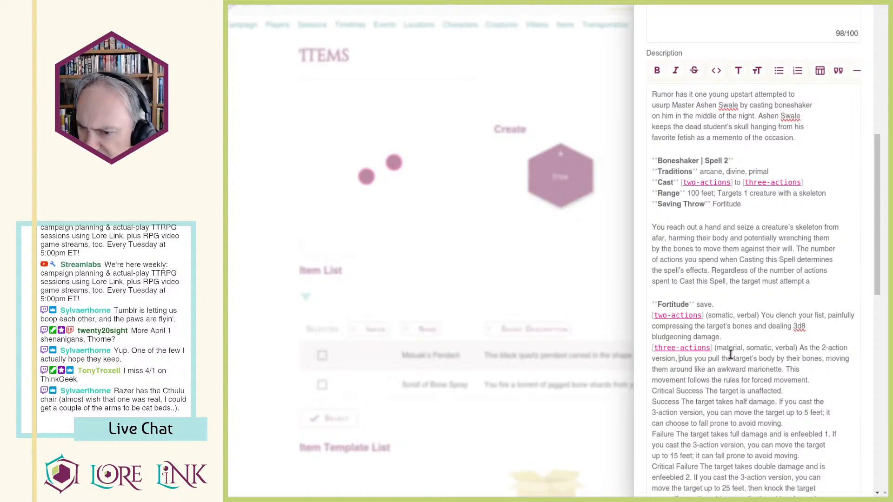
Step: Bold the Critical Success and Success labels in the spell's list of outcomes
key(Down)
key(Down)
key(Down)
key(Home)
key(ctrl+shift+Right)
key(ctrl+b)
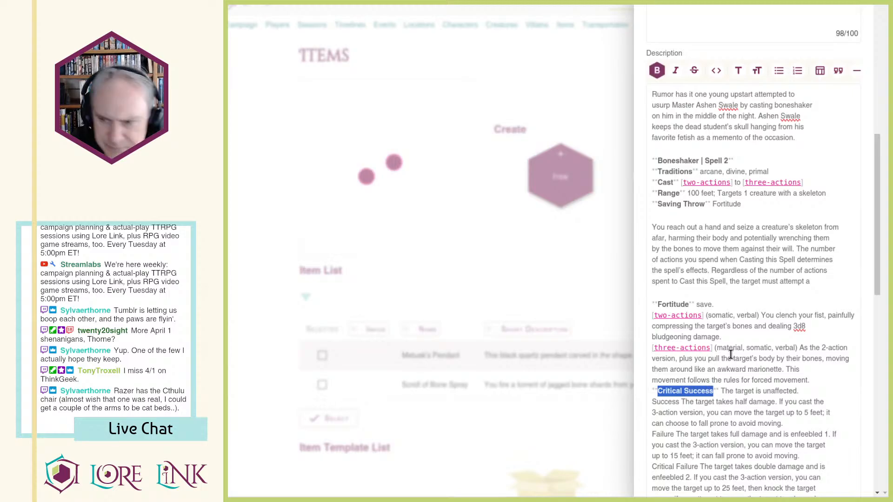
key(Down)
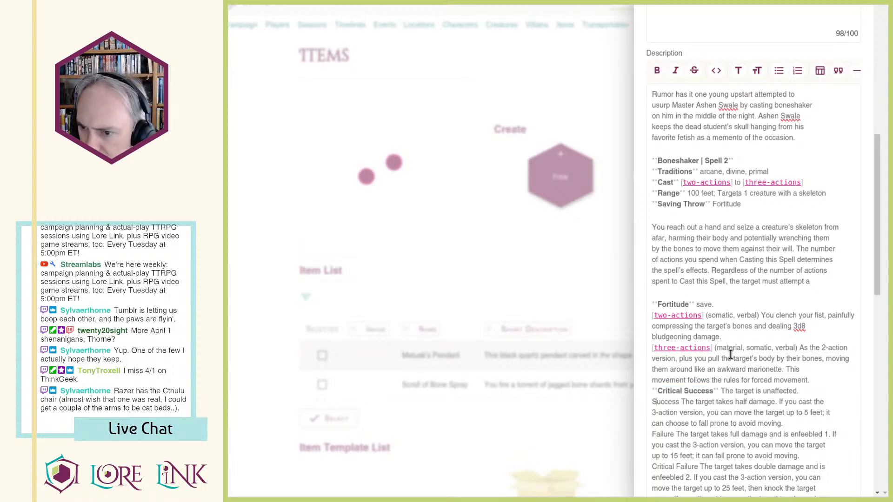
key(ctrl+shift+Right)
key(ctrl+b)
Step: Bold the Failure label in the spell's list of outcomes
key(Down)
key(Down)
key(Down)
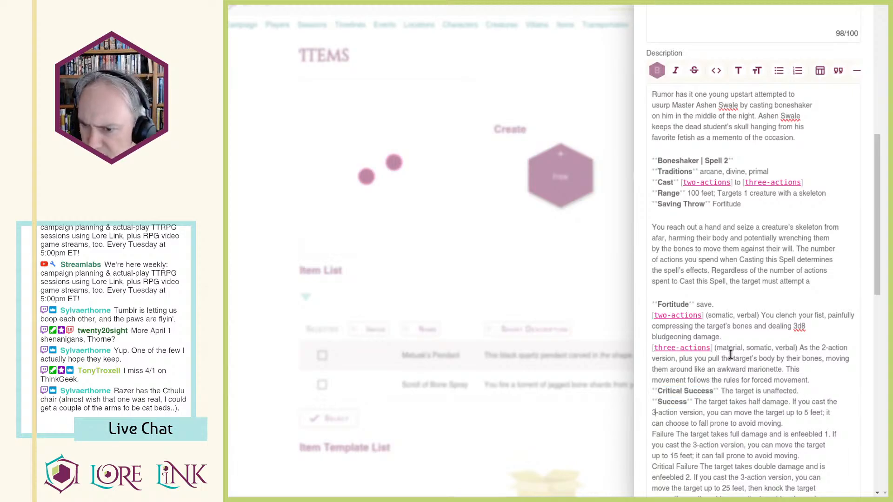
key(ctrl+shift+Right)
key(ctrl+b)
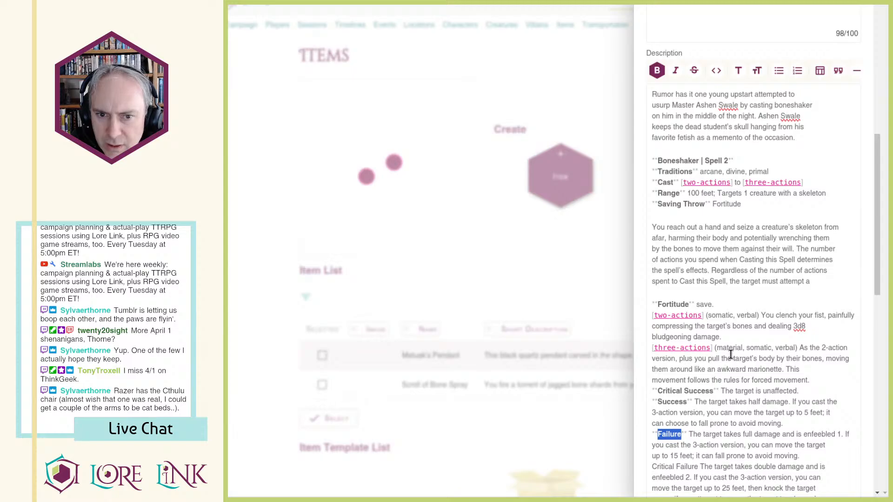
Step: Bold the Critical Failure label in the spell's list of outcomes
key(Down)
key(Down)
key(Down)
key(Down)
key(Down)
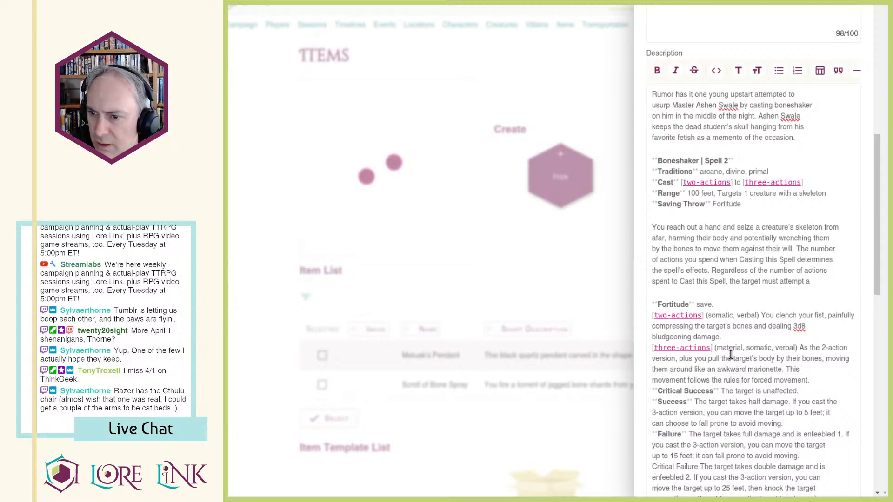
key(Down)
key(Up)
key(Up)
key(Up)
key(Home)
key(ctrl+shift+Right)
key(ctrl+shift+Right)
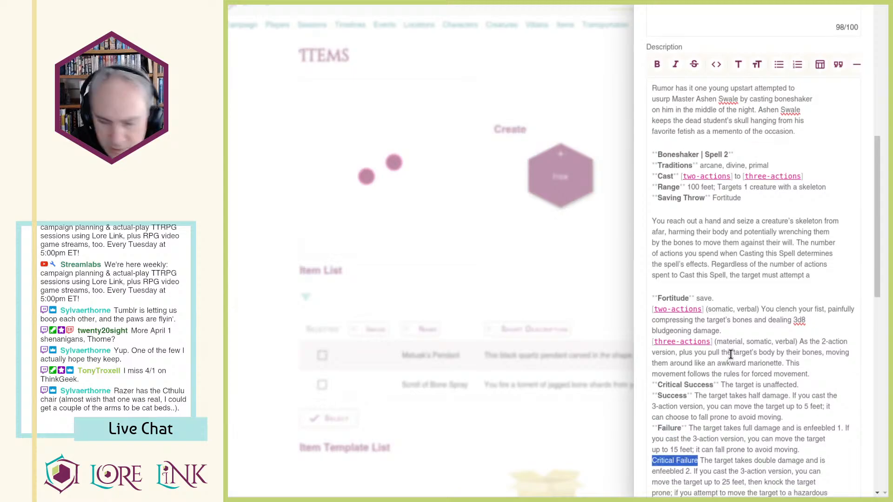
key(ctrl+b)
Step: Bold the Heightened (+2) label on the last line of the spell description
key(Down)
key(Down)
key(Down)
key(Down)
key(Down)
key(Down)
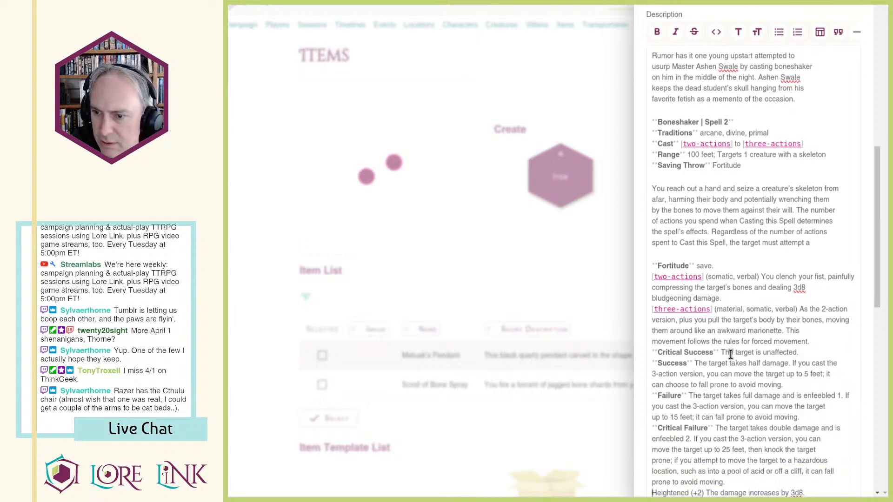
key(Down)
key(ctrl+shift+Right)
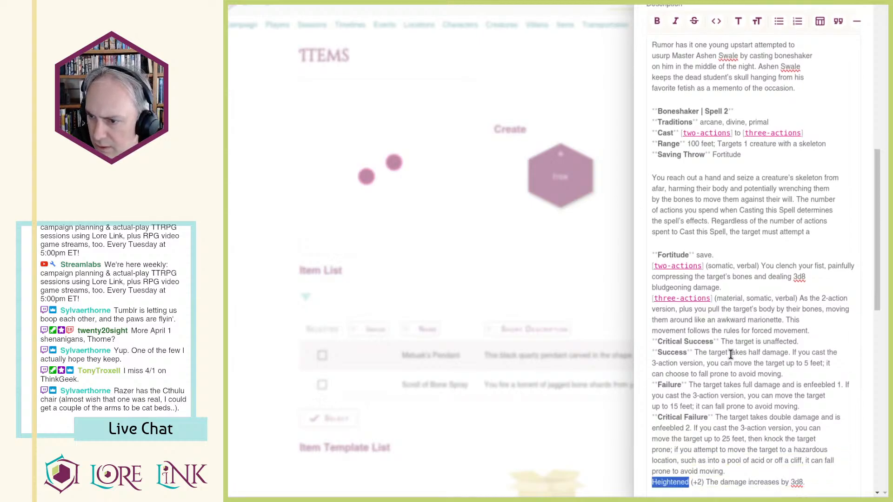
key(shift+Right)
key(shift+Right)
key(shift+Right)
key(shift+Right)
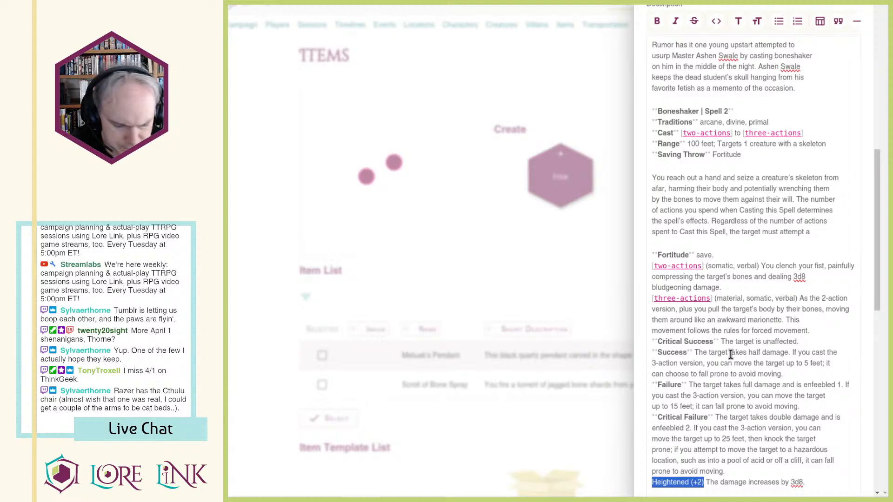
key(ctrl+b)
key(Down)
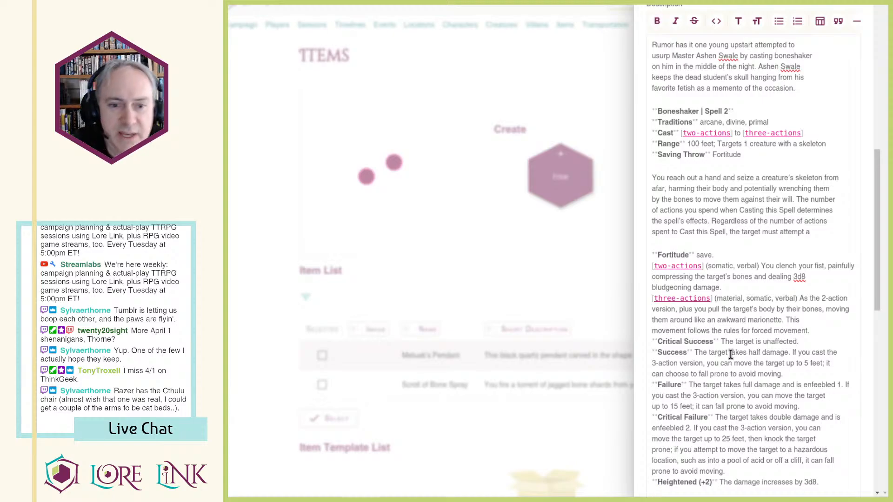
Step: Review the description's formatted preview and save the new Scroll of Boneshaker item
key(Up)
key(Up)
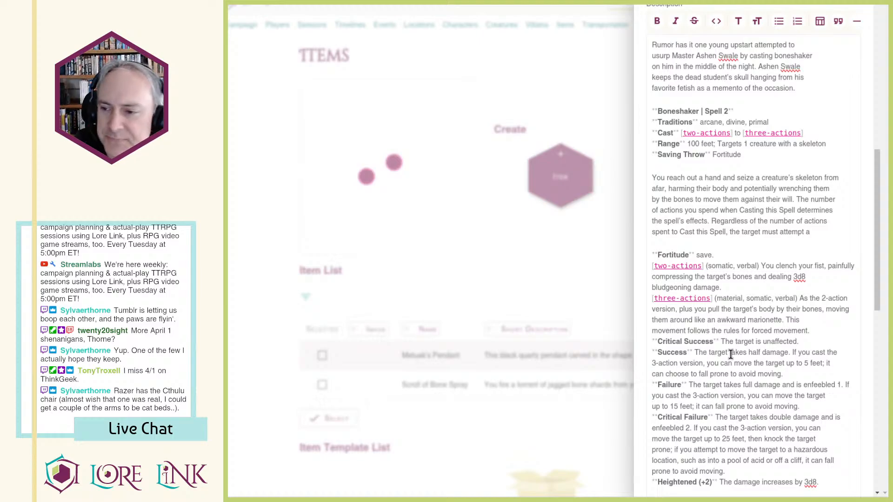
scroll(702, 339, down, 6)
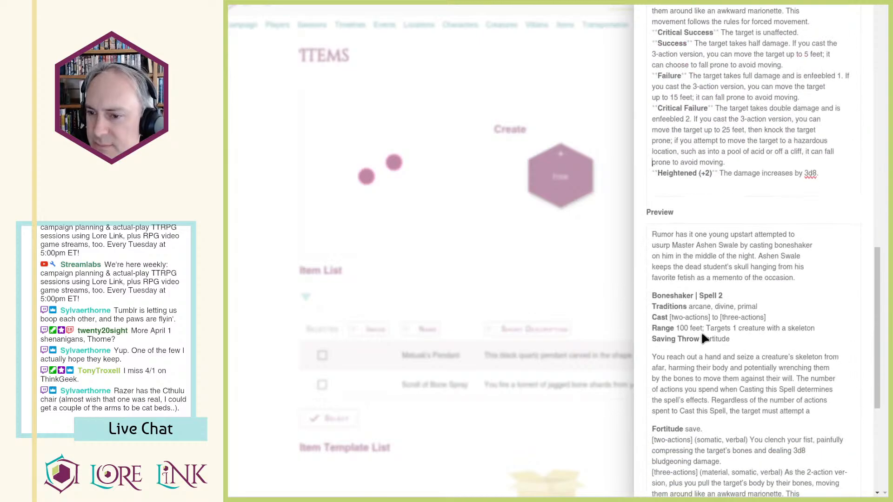
scroll(702, 331, down, 5)
click(835, 463)
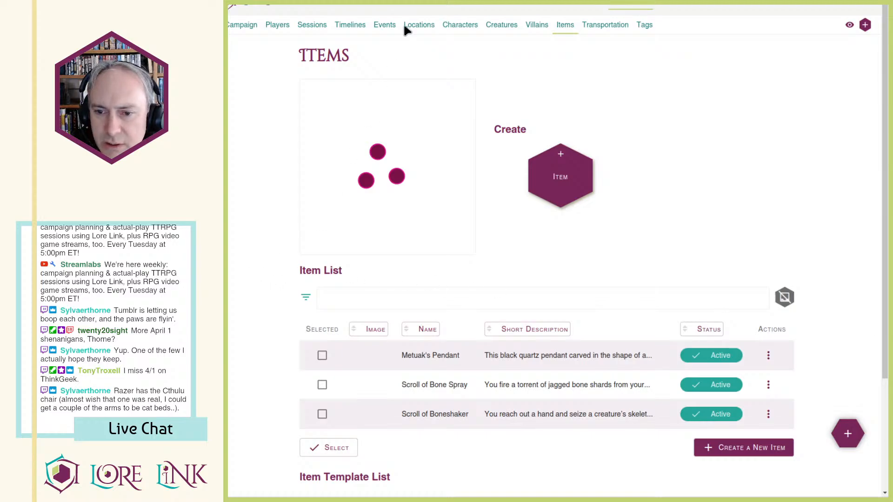
Step: Open the Scroll of Boneshaker item from the item list and examine its description and associated game objects
click(414, 2)
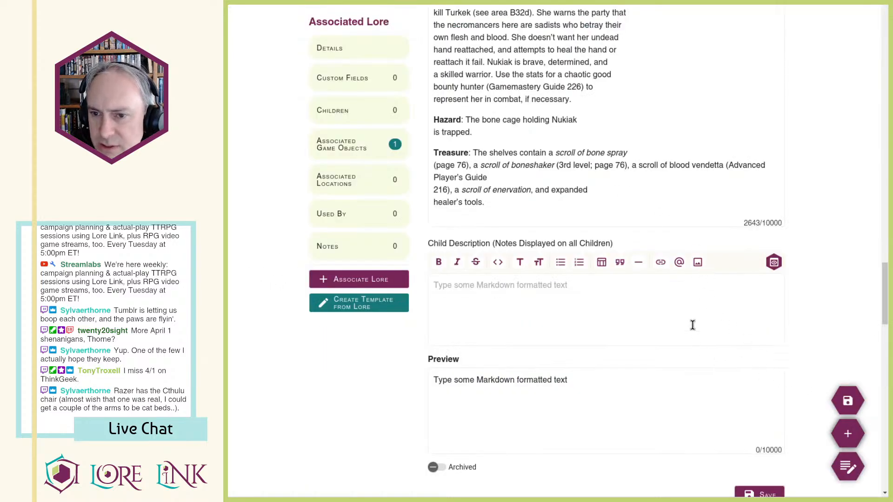
scroll(604, 252, up, 7)
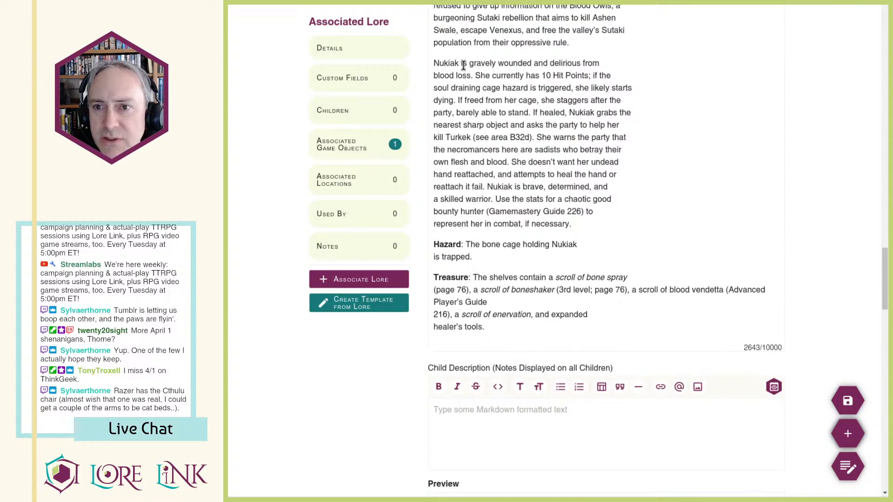
click(421, 1)
scroll(578, 313, down, 3)
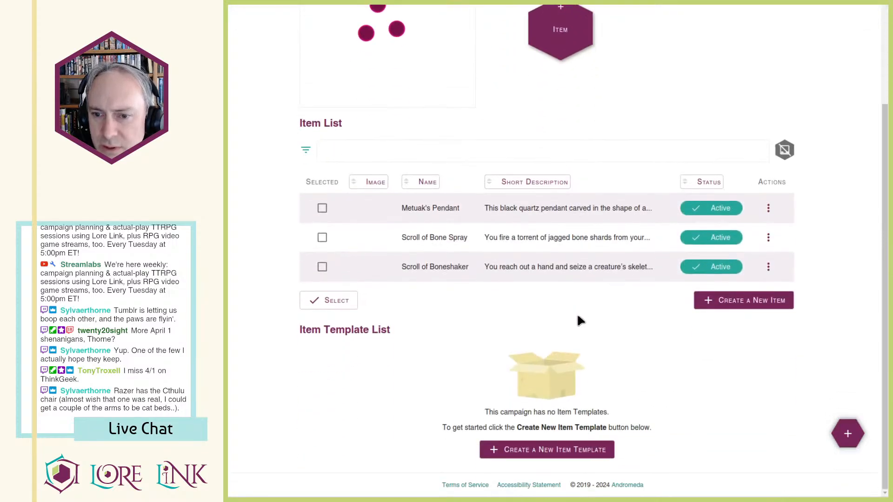
click(769, 268)
click(791, 293)
scroll(512, 339, down, 2)
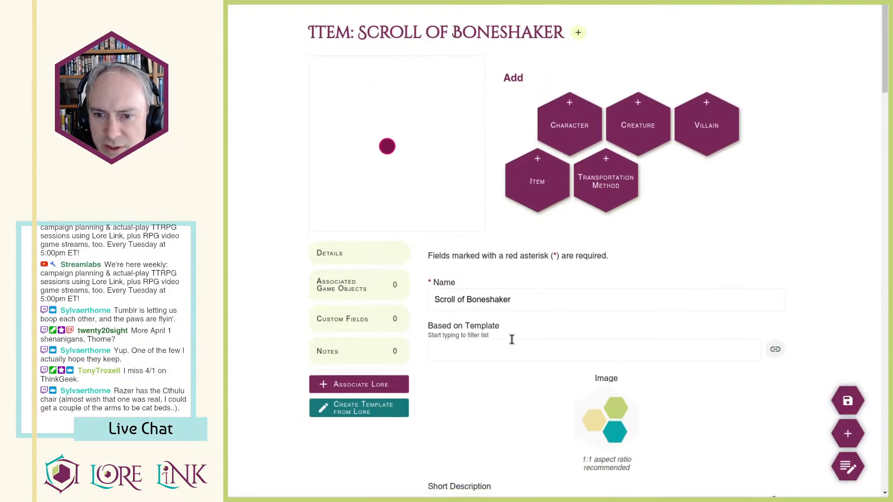
scroll(469, 310, down, 20)
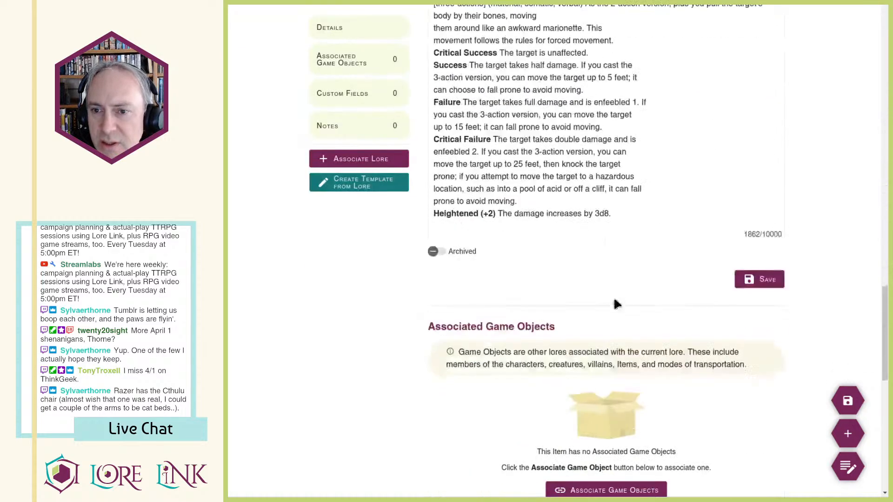
scroll(604, 288, up, 4)
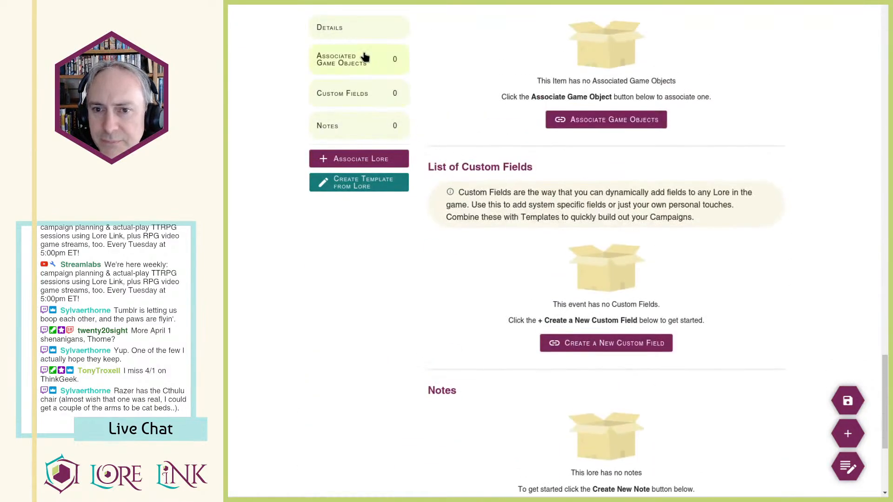
scroll(468, 135, up, 5)
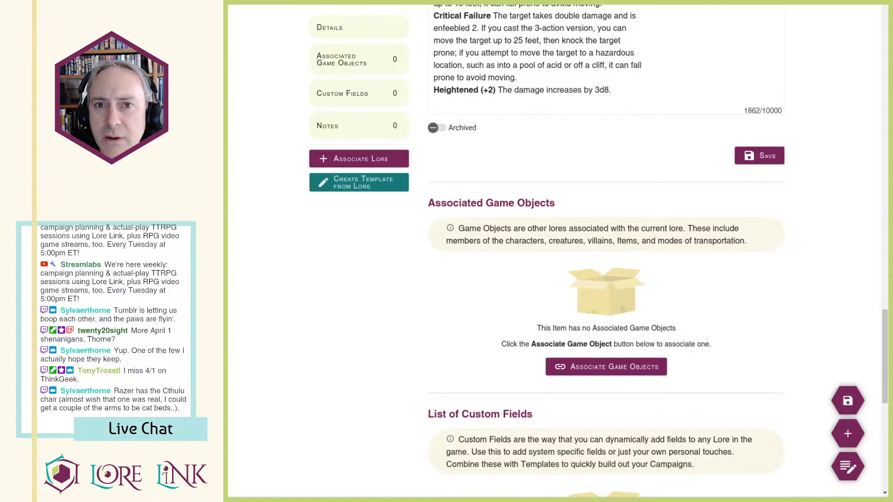
Step: Return to the location and associate the Scroll of Boneshaker with it as a game object
key(ctrl+shift+Tab)
key(ctrl+shift+Tab)
scroll(638, 240, down, 9)
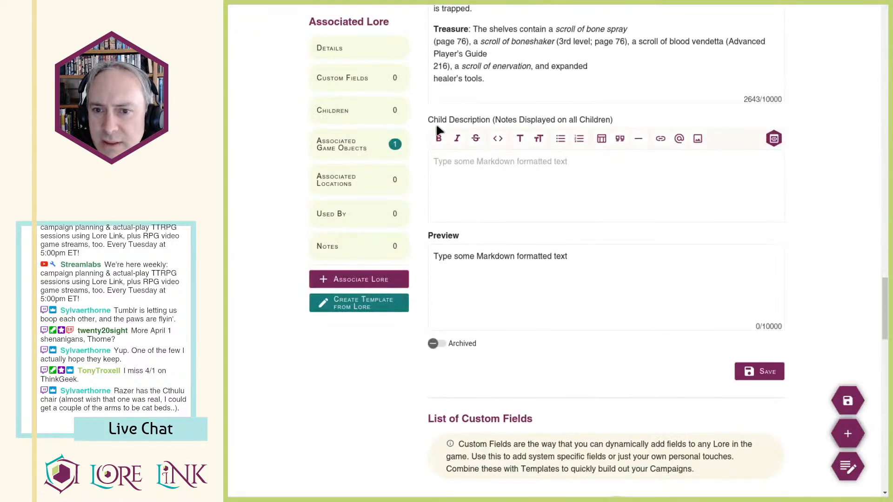
click(342, 148)
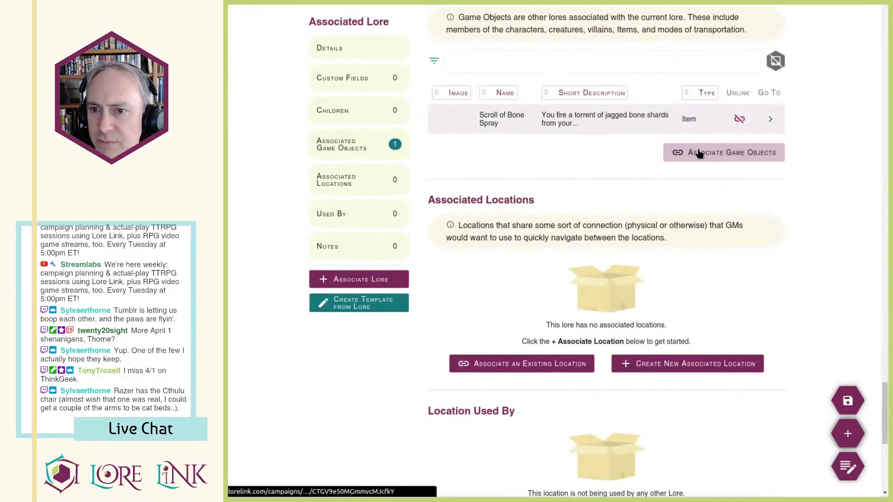
click(699, 153)
click(710, 176)
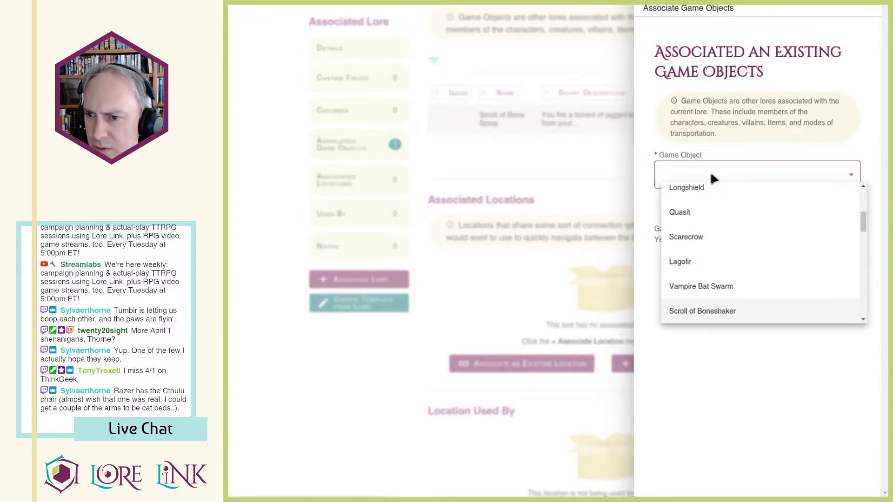
click(757, 312)
click(803, 206)
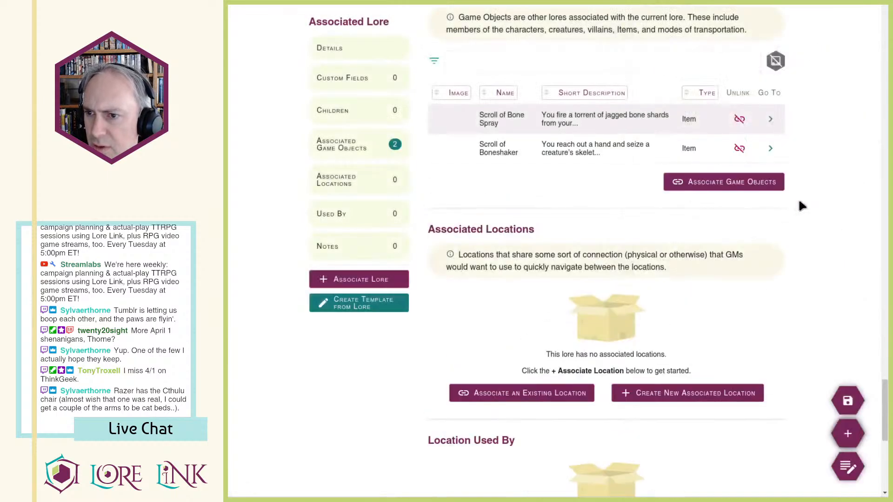
Step: Switch to the Pathfinder rules reference site, search for "blood vendetta" and open the Blood Vendetta spell
scroll(576, 216, up, 20)
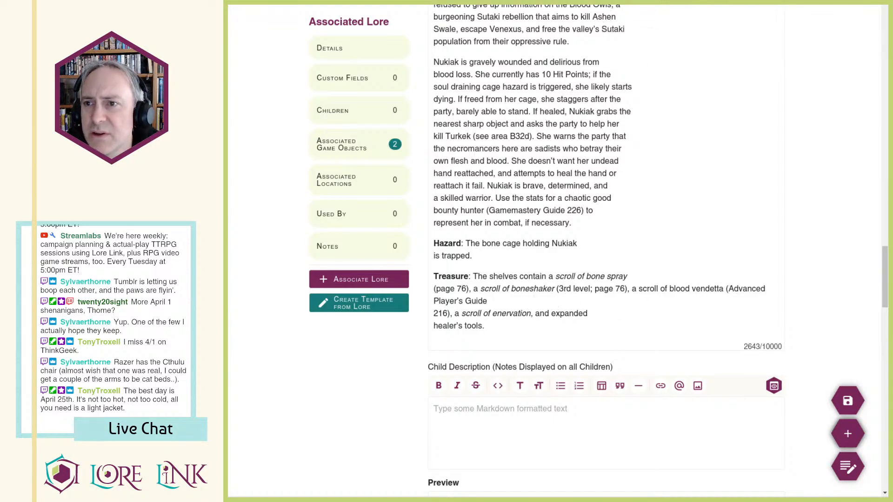
key(ctrl+Tab)
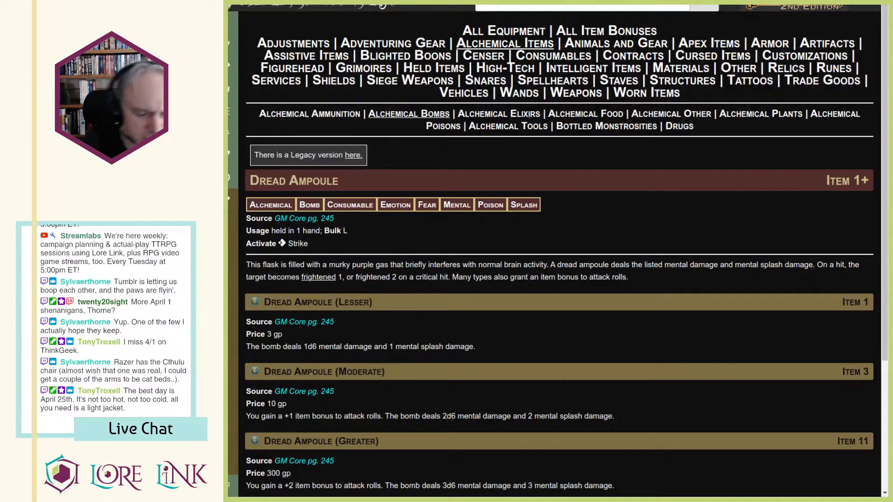
click(542, 7)
text(blood vendetta)
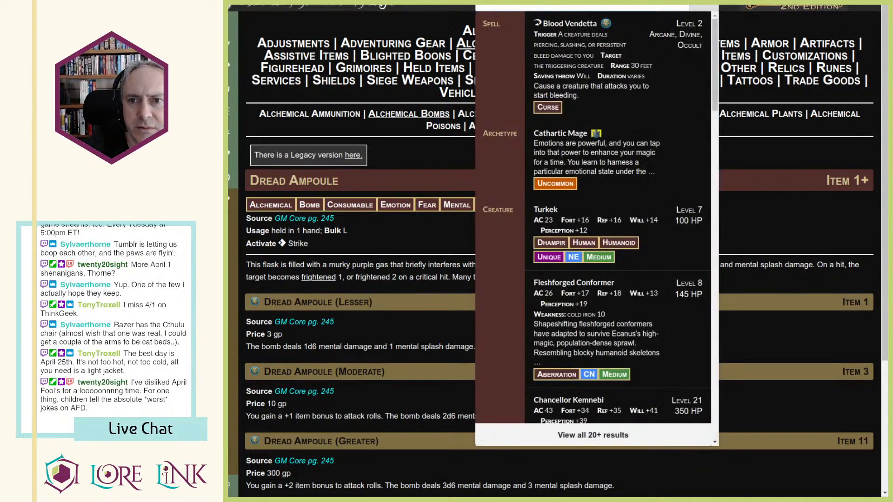
key(Return)
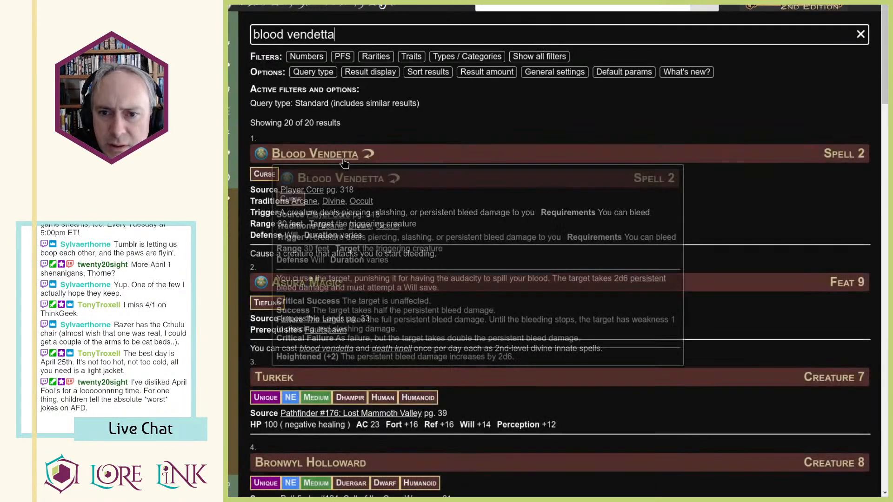
click(321, 155)
Step: Back in the location's description, delete "; page 76" from the parentheses after scroll of boneshaker in the Treasure paragraph
key(ctrl+Tab)
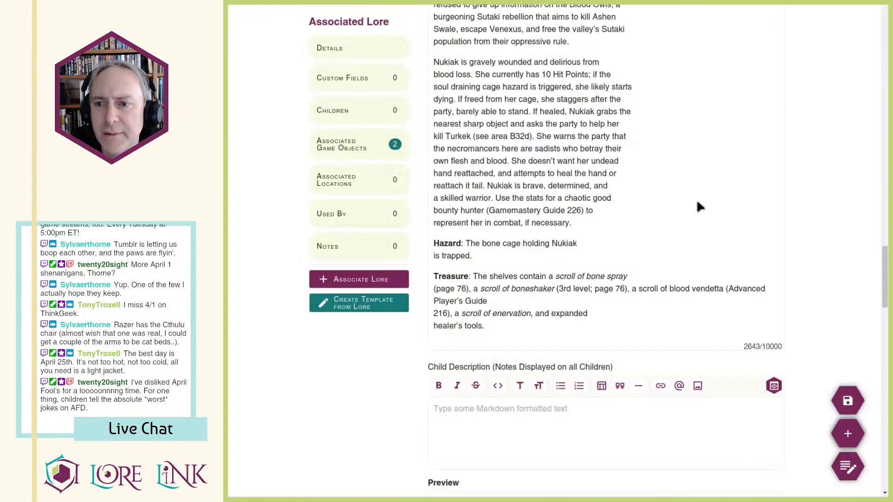
scroll(697, 201, up, 16)
scroll(696, 207, up, 1)
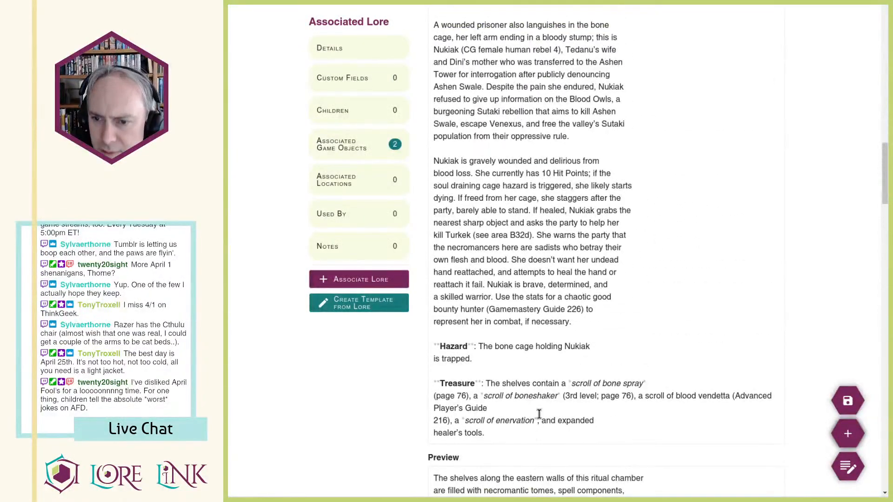
click(564, 396)
key(ctrl+shift+Right)
key(ctrl+shift+Right)
key(ctrl+shift+Right)
key(ctrl+shift+Right)
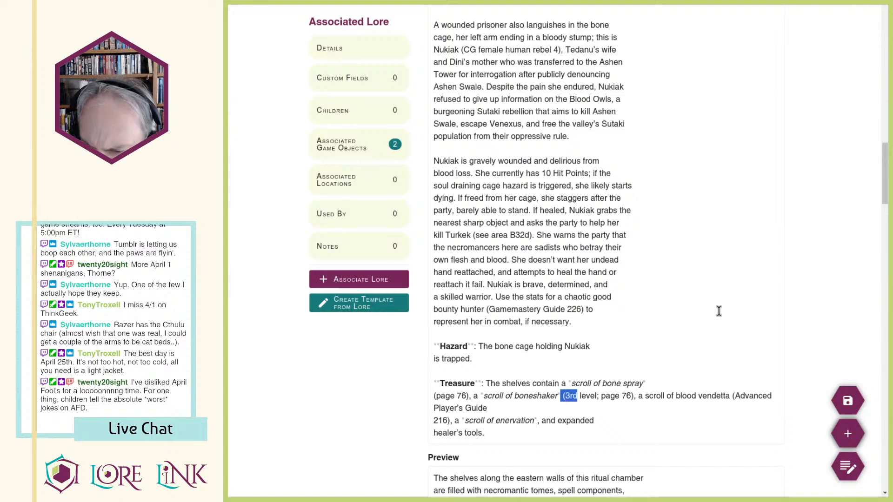
key(shift+Right)
key(Right)
key(Left)
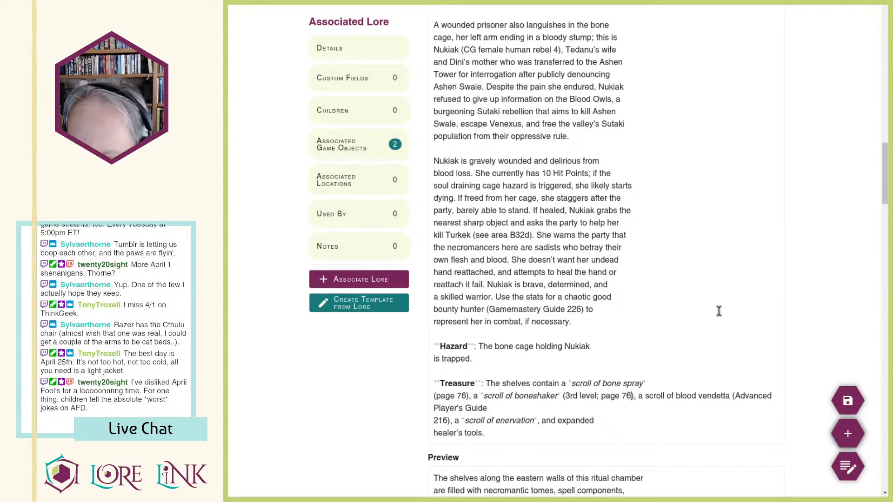
key(ctrl+shift+Left)
key(ctrl+shift+Left)
key(ctrl+shift+Left)
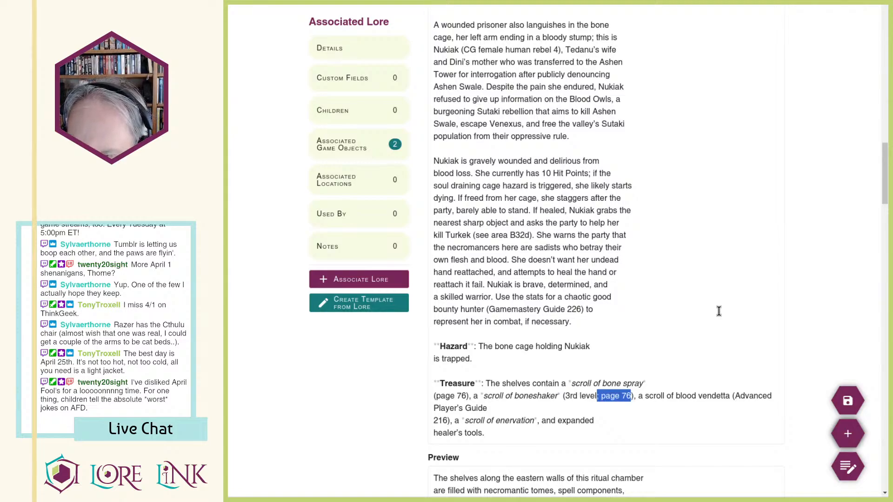
key(BackSpace)
Step: Delete "(page 76)" and the line break after scroll of bone spray in the Treasure paragraph
key(Down)
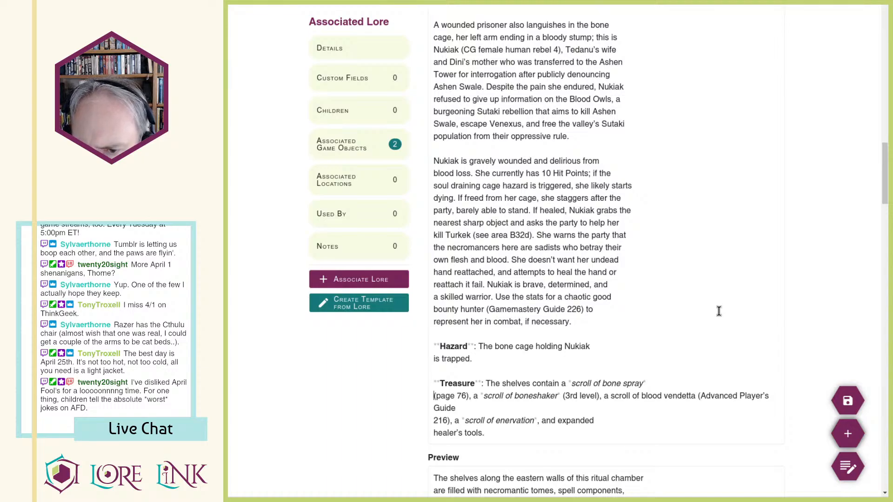
key(ctrl+shift+Right)
key(ctrl+shift+Right)
key(BackSpace)
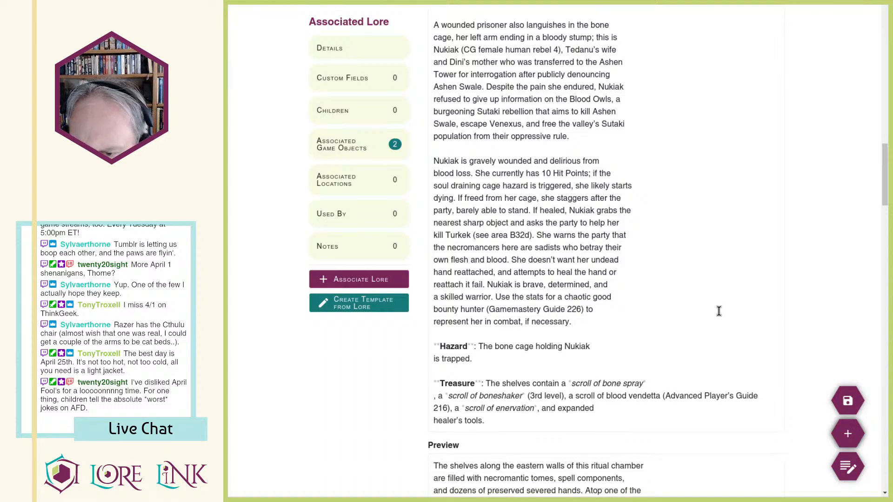
key(BackSpace)
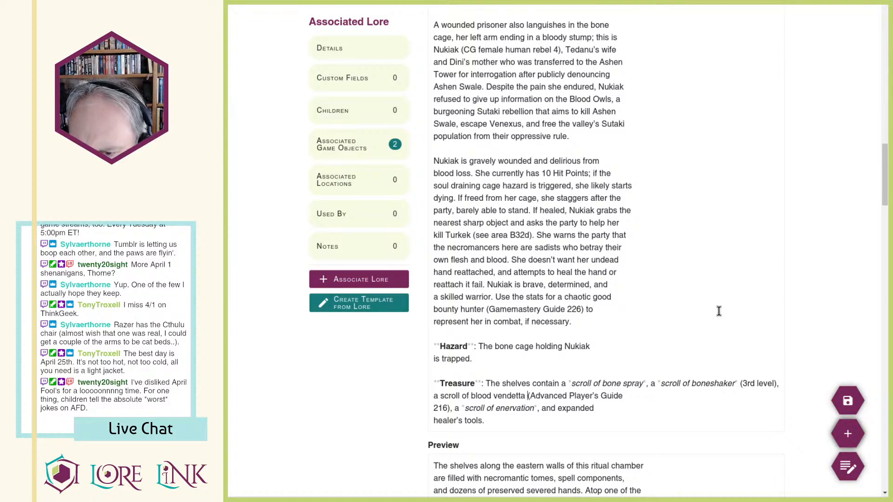
Step: Italicize "scroll of blood vendetta" in the Treasure paragraph
key(ctrl+shift+Left)
key(ctrl+shift+Left)
key(ctrl+shift+Left)
key(ctrl+shift+Left)
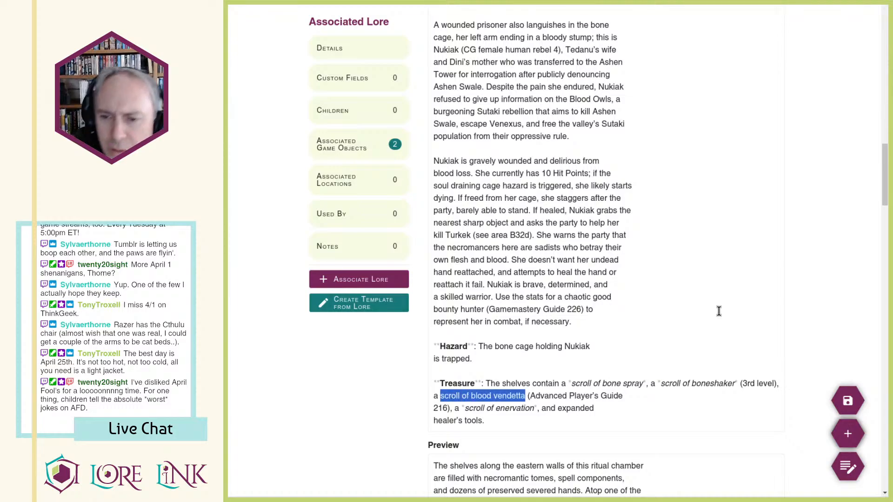
key(ctrl+i)
key(Right)
key(ctrl+shift+Left)
key(ctrl+shift+Left)
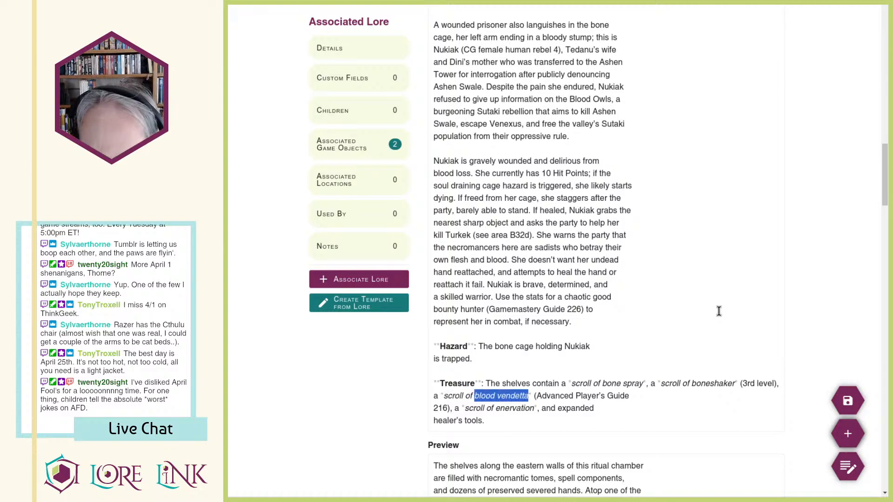
key(ctrl+Left)
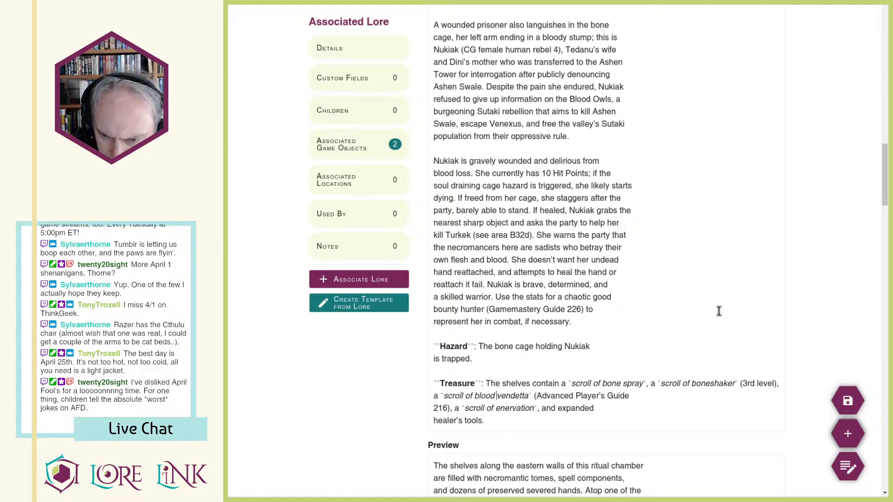
key(ctrl+Left)
text([)
key(ctrl+Right)
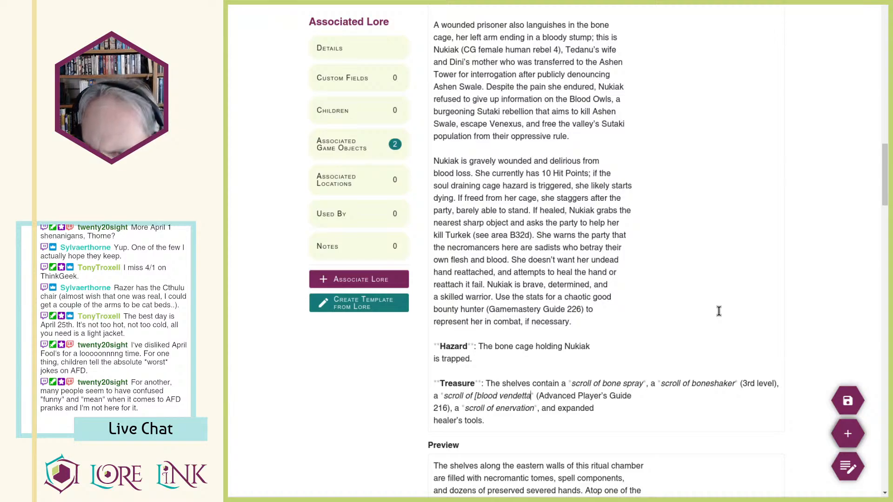
key(ctrl+Right)
text(]()
text(https://2e.aonprd.com/Spells.aspx?ID=1454)
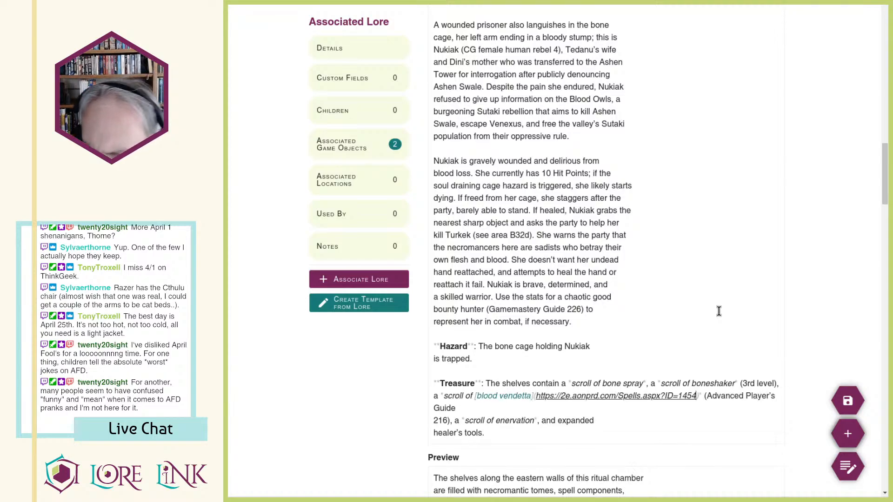
Step: Delete "(Advanced Player's Guide 216)" after the scroll of blood vendetta in the Treasure paragraph
key(shift+Down)
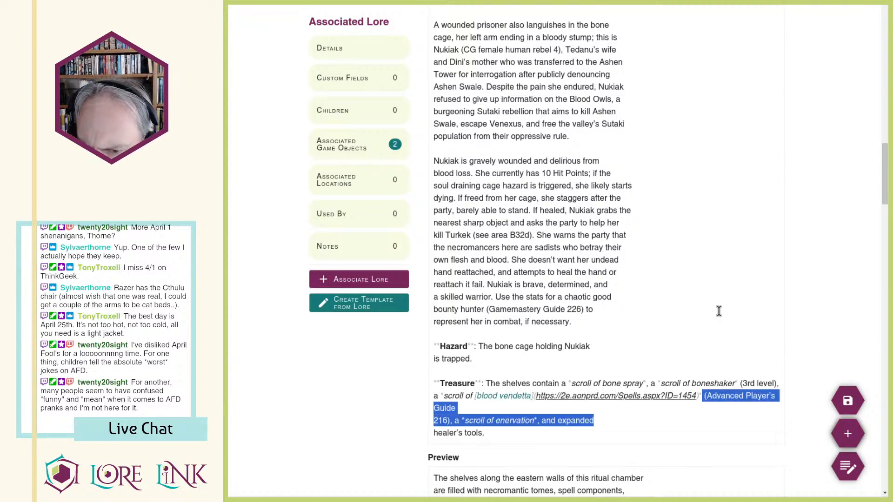
key(shift+Down)
key(shift+ctrl+Left)
key(shift+ctrl+Left)
key(shift+End)
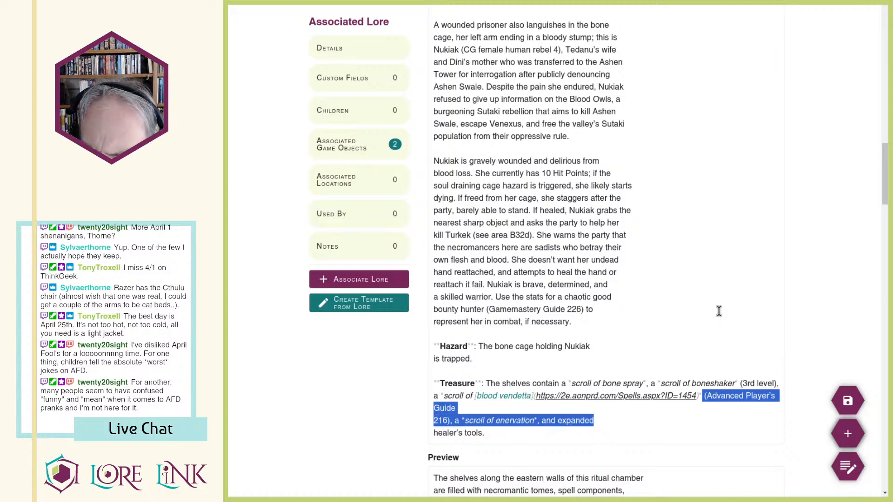
key(shift+ctrl+Left)
key(shift+ctrl+Left)
key(shift+ctrl+Left)
key(shift+ctrl+Left)
key(shift+ctrl+Left)
key(shift+ctrl+Left)
key(shift+ctrl+Left)
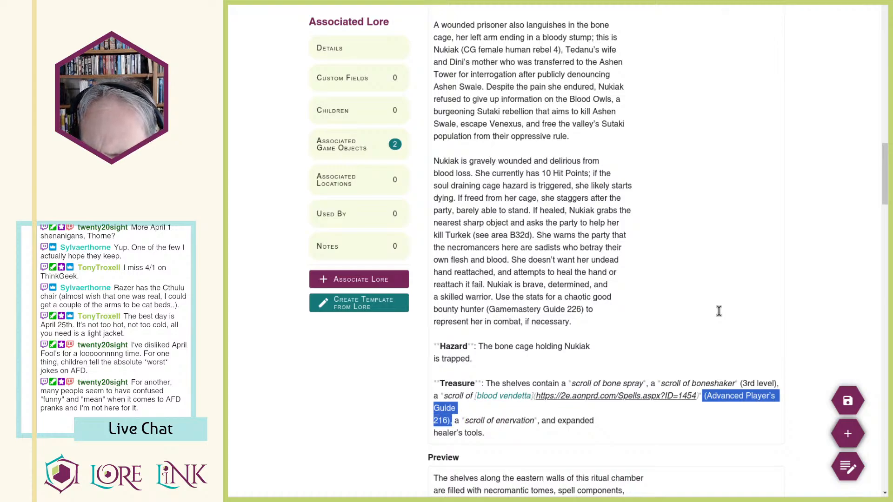
key(shift+Left)
key(shift+Left)
key(Delete)
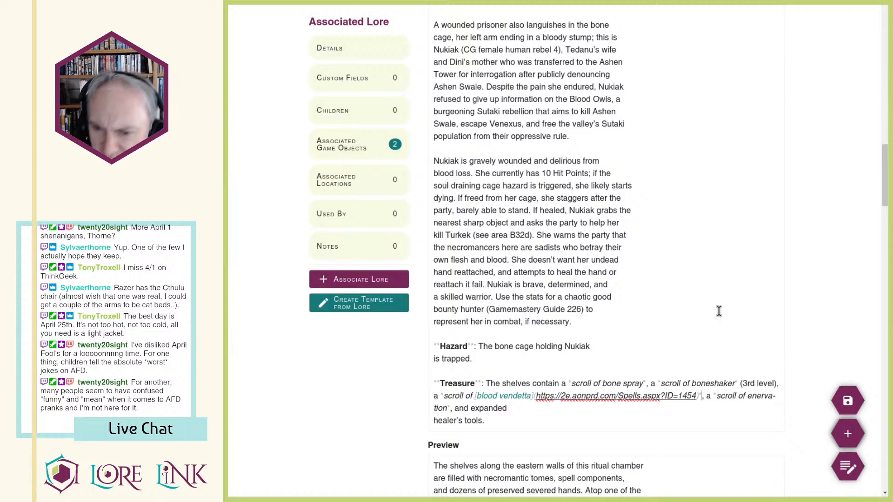
Step: Copy "enervation" from the Treasure paragraph, search for it on the Pathfinder rules reference site and open the Enervation spell
double_click(754, 395)
key(ctrl+c)
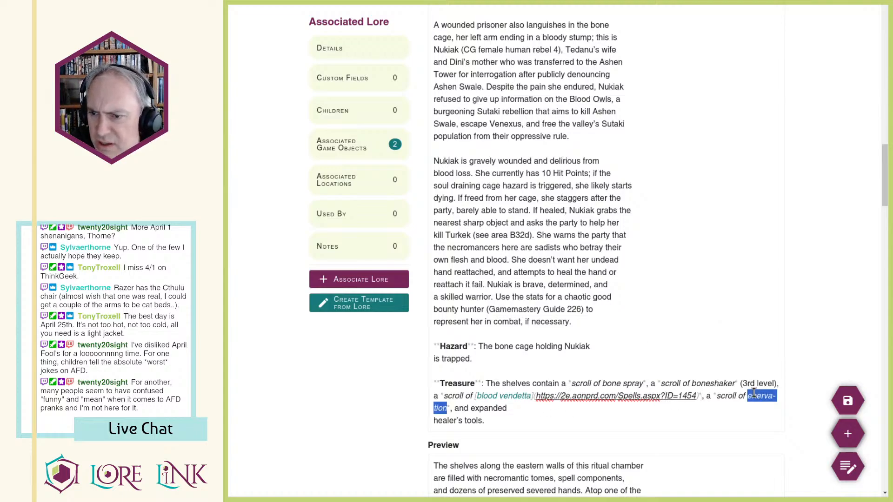
key(ctrl+Tab)
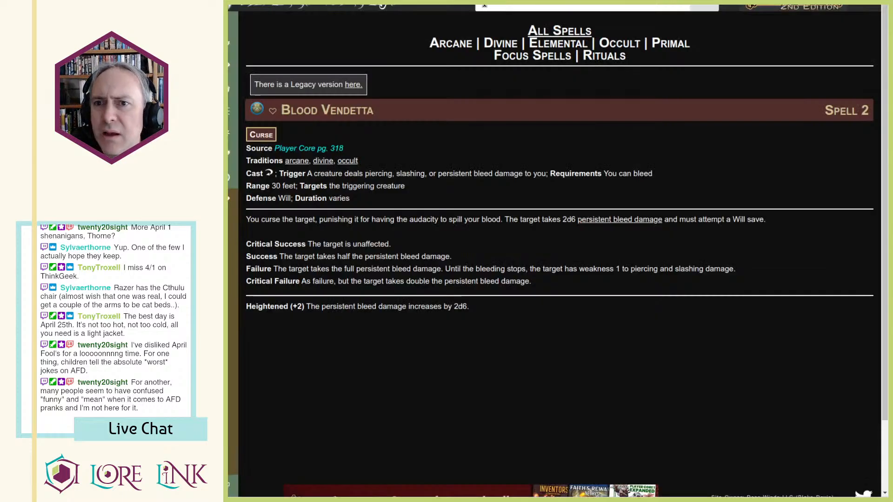
click(485, 7)
key(ctrl+v)
key(Return)
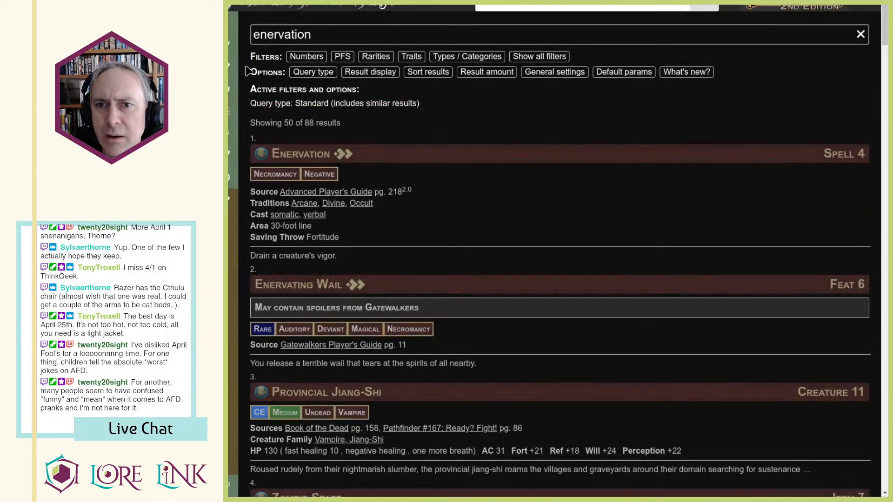
click(290, 154)
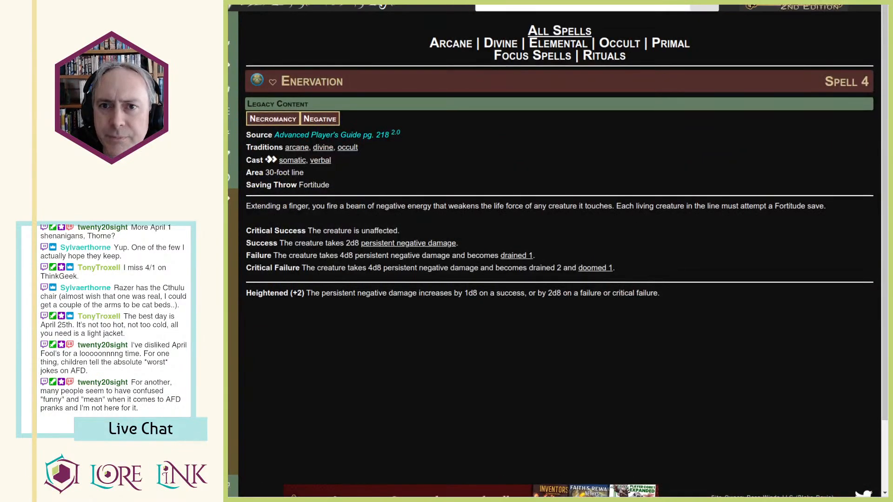
key(ctrl+shift+Tab)
key(Left)
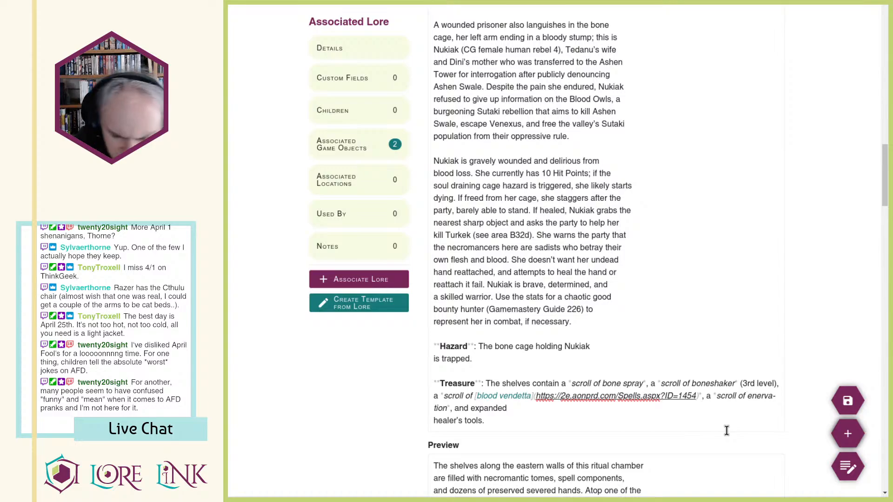
text([)
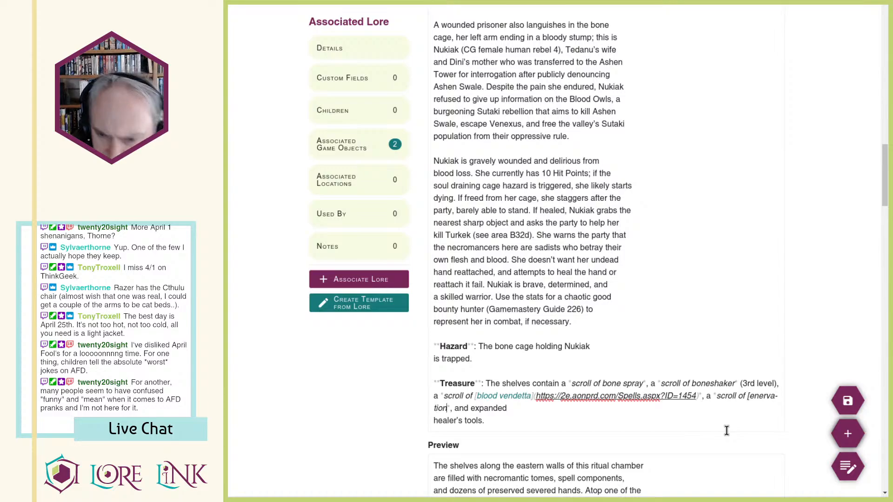
text(]()
text(https://2e.aonprd.com/Spells.aspx?ID=687)
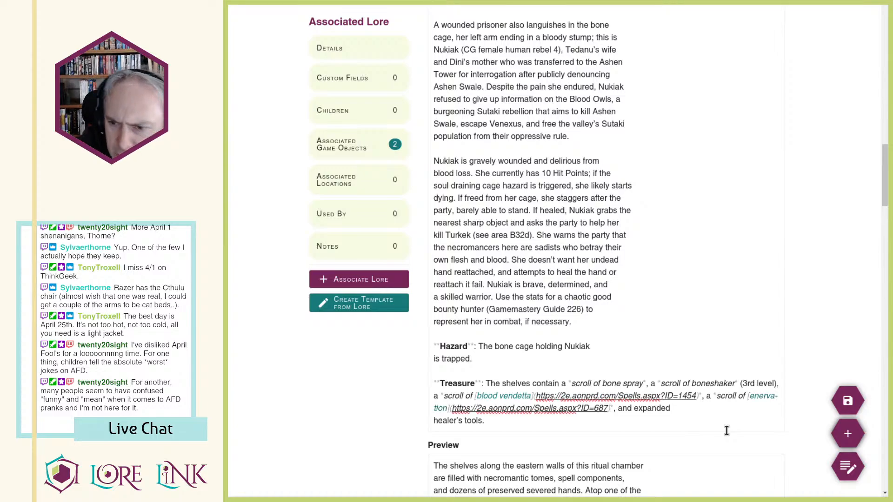
Step: Remove the line break before "healer's tools" in the Treasure paragraph and save the location
click(705, 412)
key(Delete)
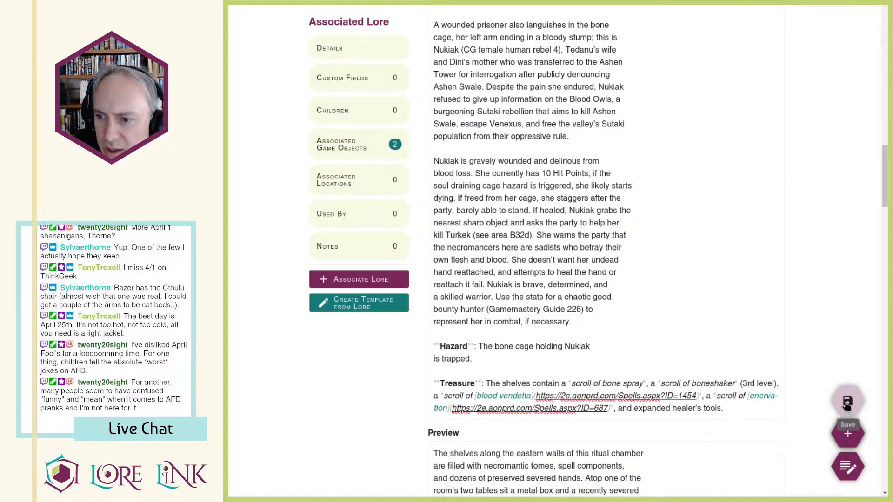
click(848, 400)
Step: Enter the trigger warning "[TW: Torture]" as the location's Read Aloud text
scroll(767, 265, down, 4)
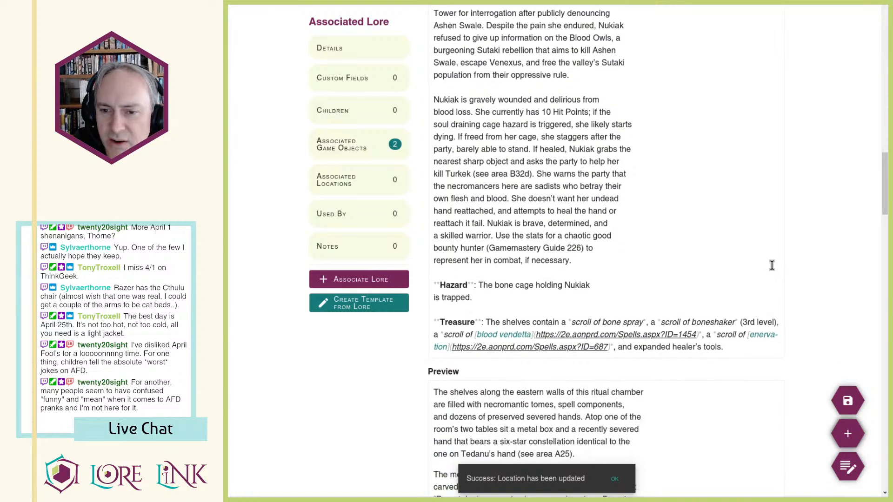
scroll(763, 269, down, 15)
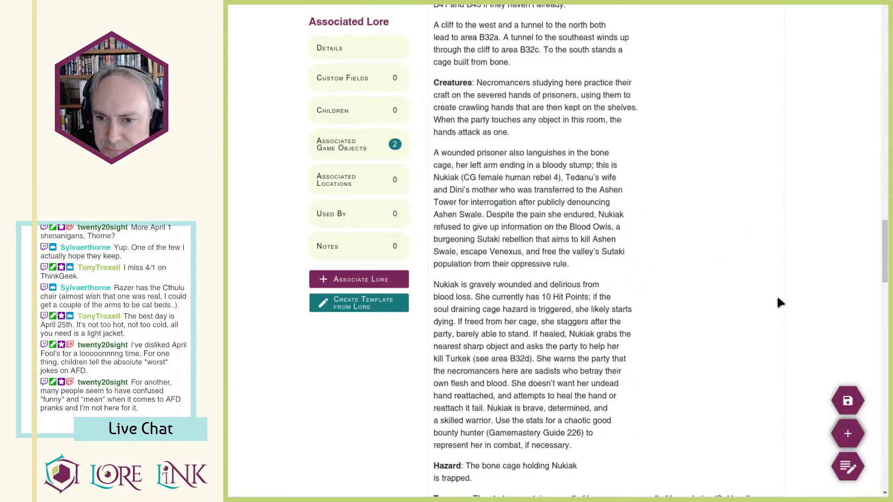
scroll(779, 302, up, 20)
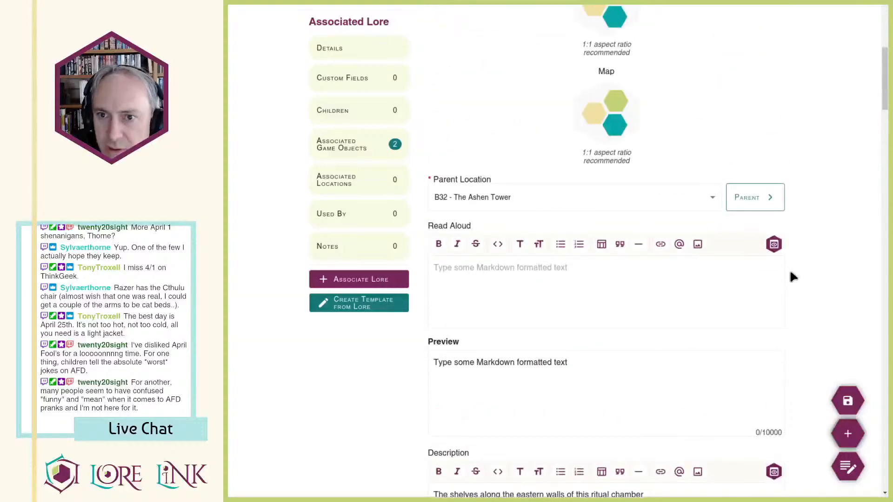
click(504, 275)
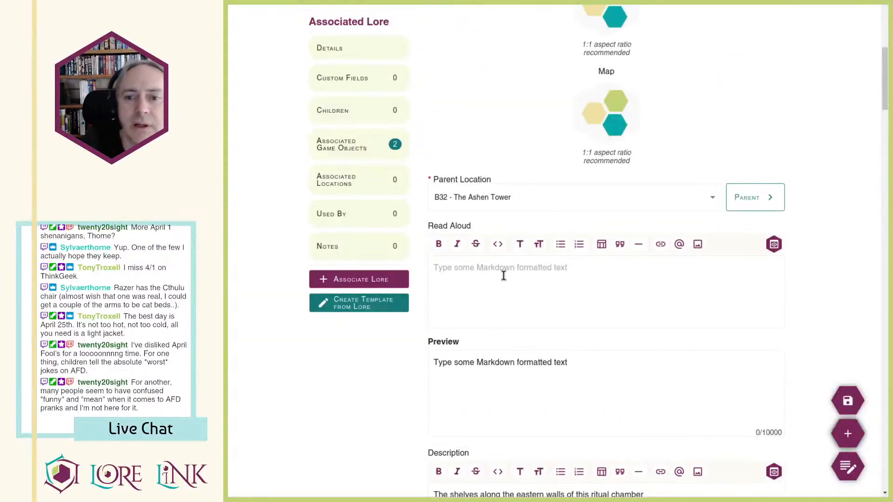
text([TW: Torture])
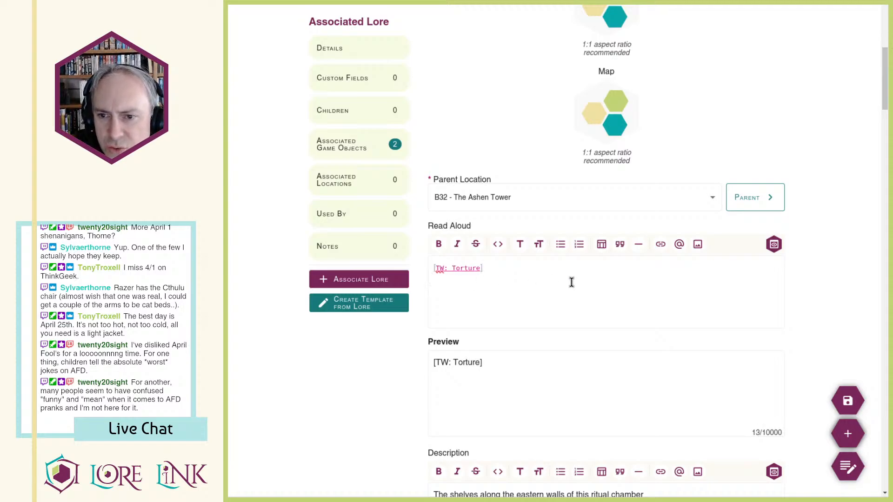
Step: Replace the square brackets around the Read Aloud trigger warning with curly braces, making it "{TW: Torture}"
key(Home)
key(Delete)
text(<>)
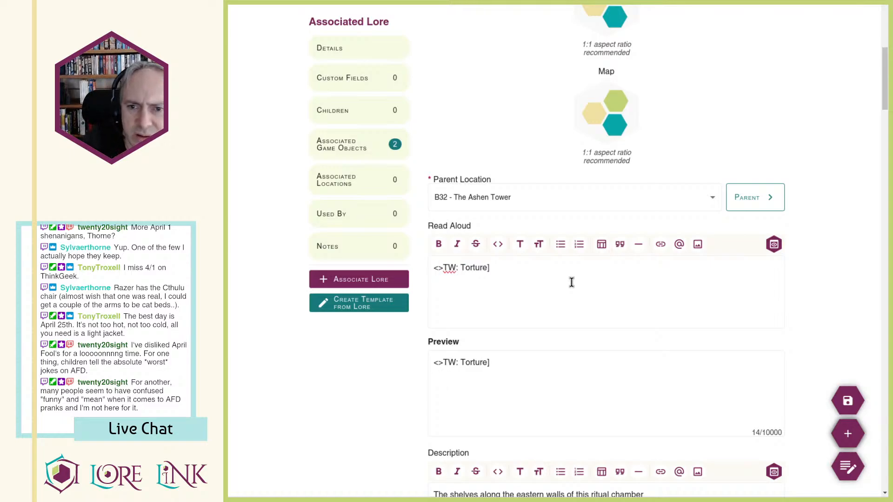
key(BackSpace)
key(BackSpace)
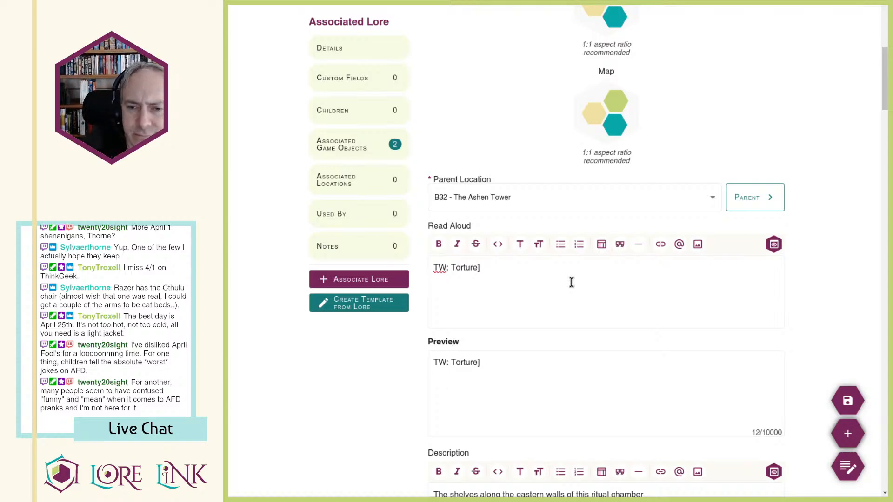
text({)
key(End)
key(BackSpace)
text(})
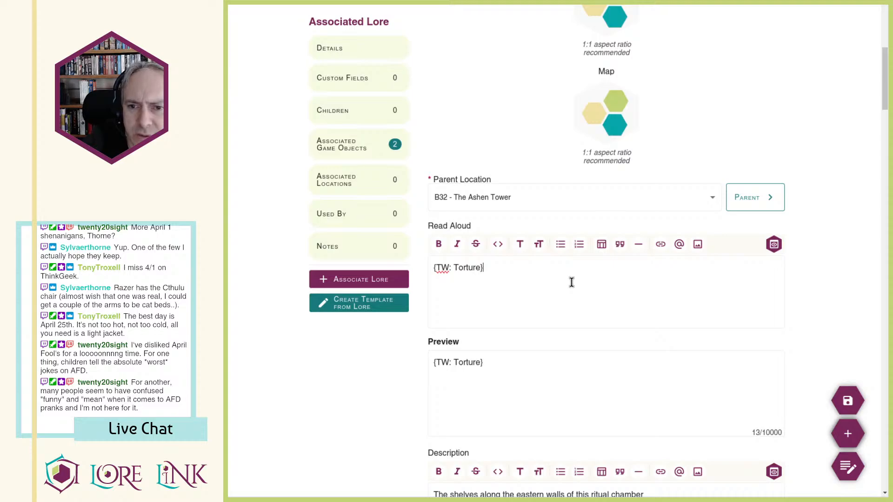
Step: Make the whole Read Aloud trigger warning bold and save the location
key(ctrl+a)
key(ctrl+b)
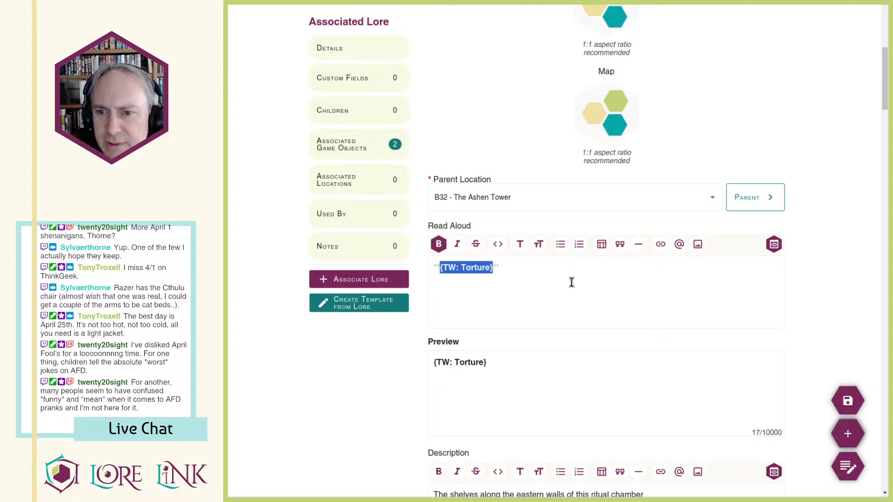
click(572, 282)
scroll(585, 319, down, 4)
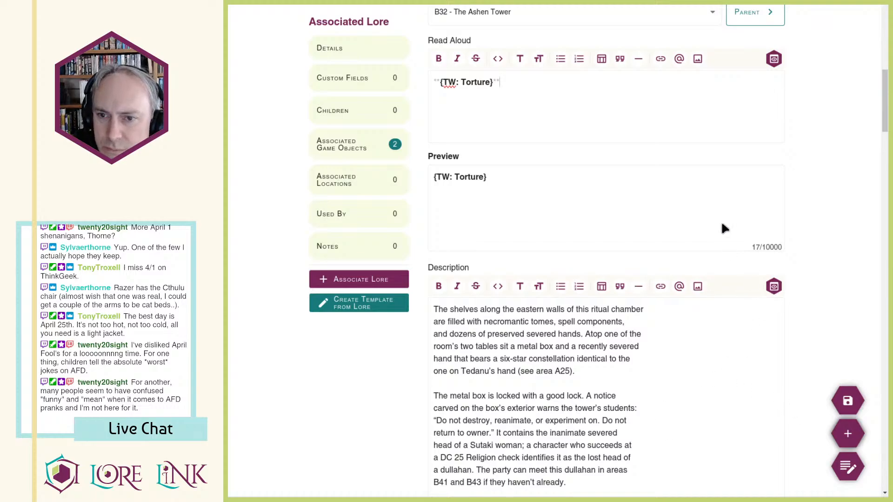
scroll(563, 298, down, 5)
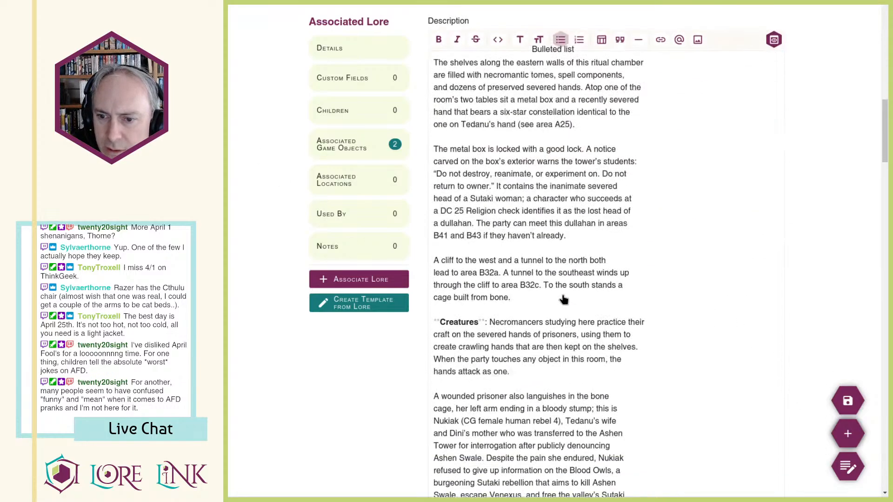
click(848, 400)
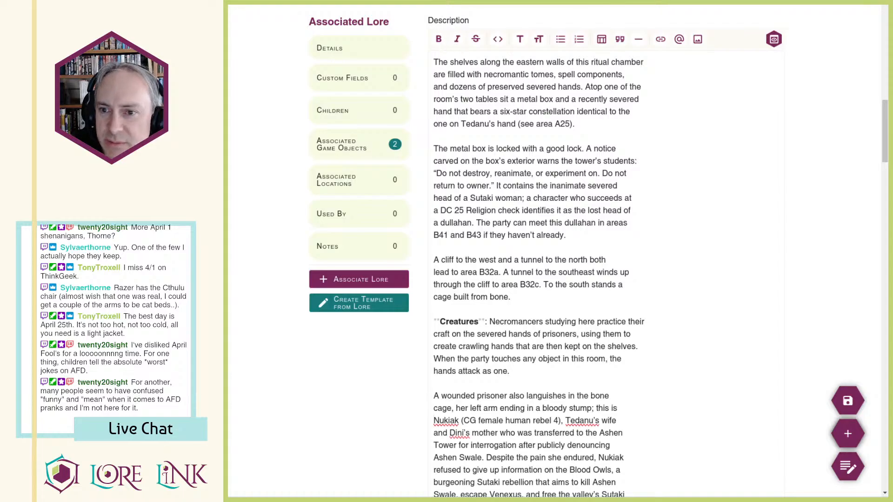
Step: Review the location's description, Treasure preview, associated game objects and Read Aloud text
key(ctrl+Tab)
key(ctrl+shift+Tab)
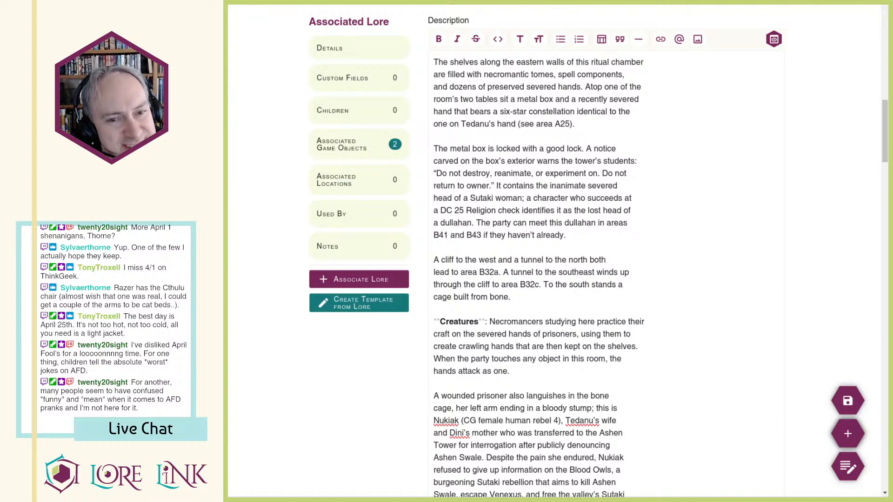
scroll(669, 188, down, 5)
scroll(663, 190, up, 5)
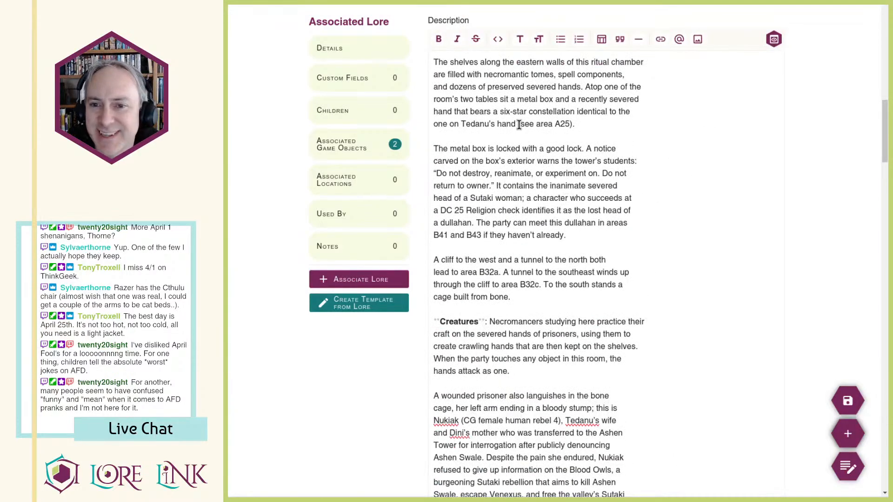
scroll(519, 126, down, 8)
scroll(521, 133, down, 10)
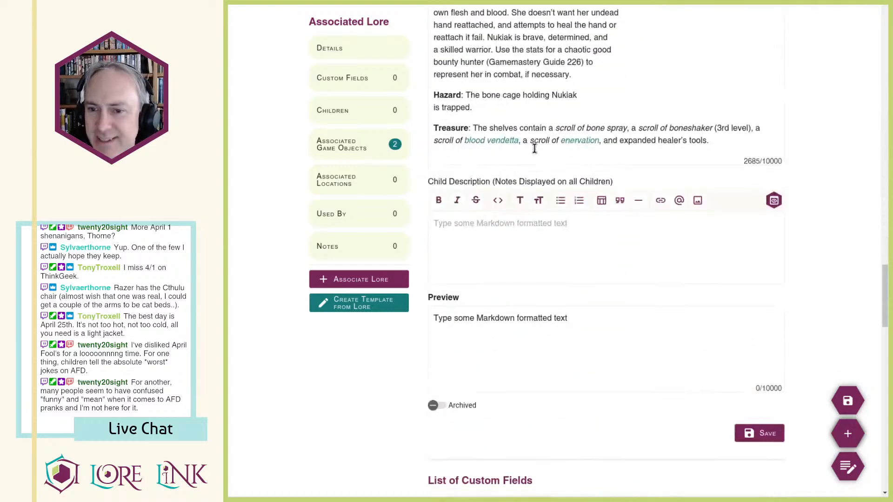
scroll(534, 146, up, 2)
scroll(534, 146, down, 6)
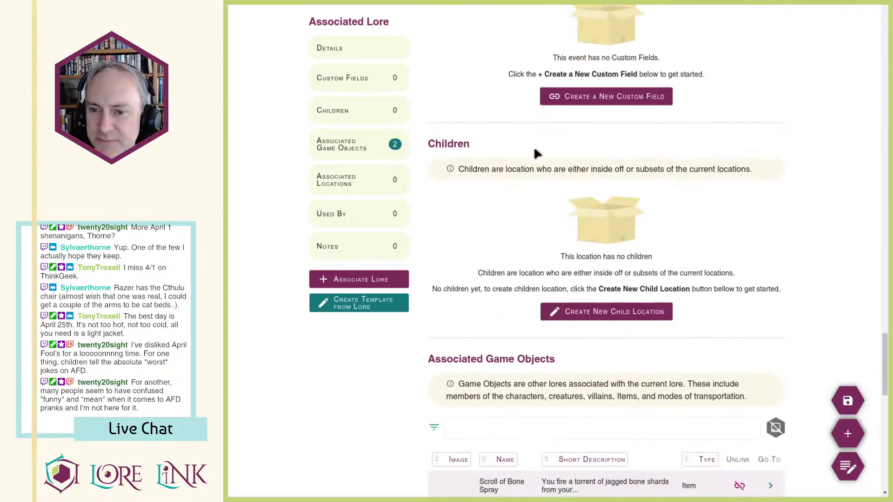
scroll(534, 146, down, 5)
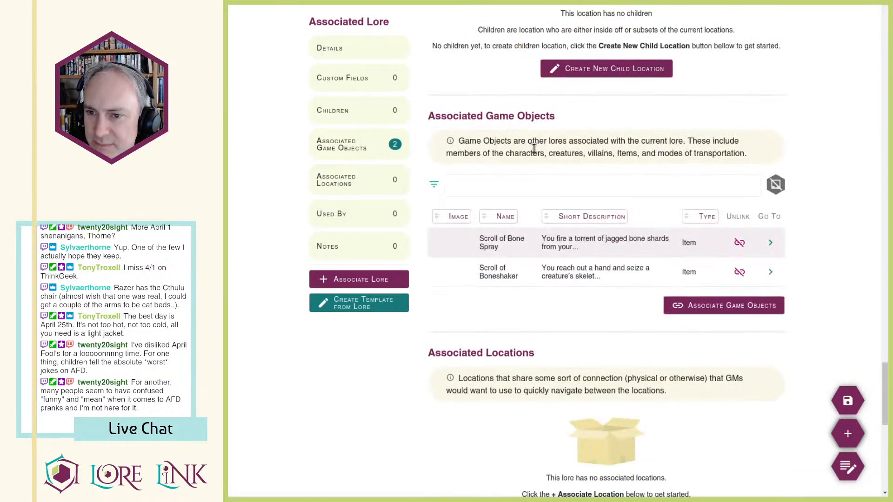
scroll(572, 154, up, 12)
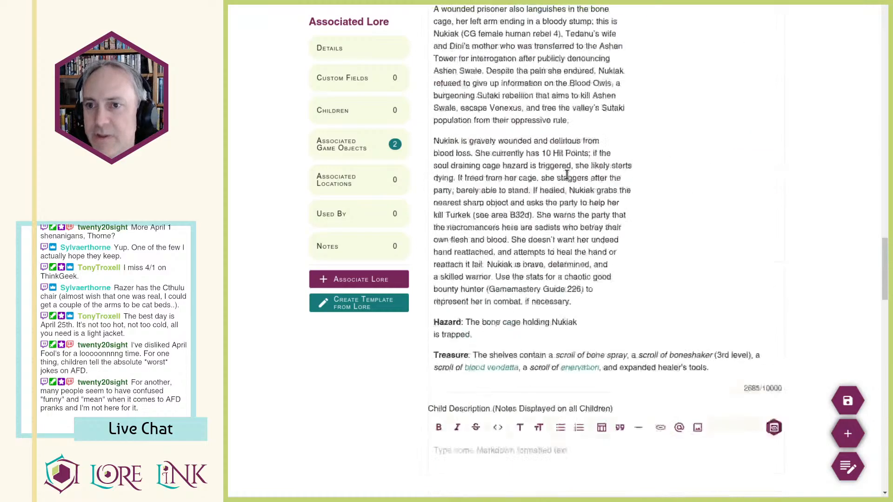
scroll(686, 195, up, 9)
scroll(692, 205, down, 7)
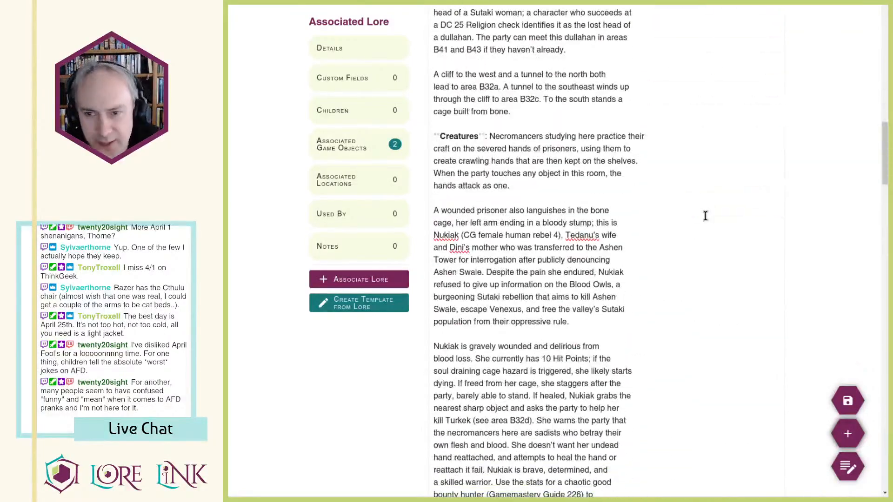
scroll(743, 242, up, 12)
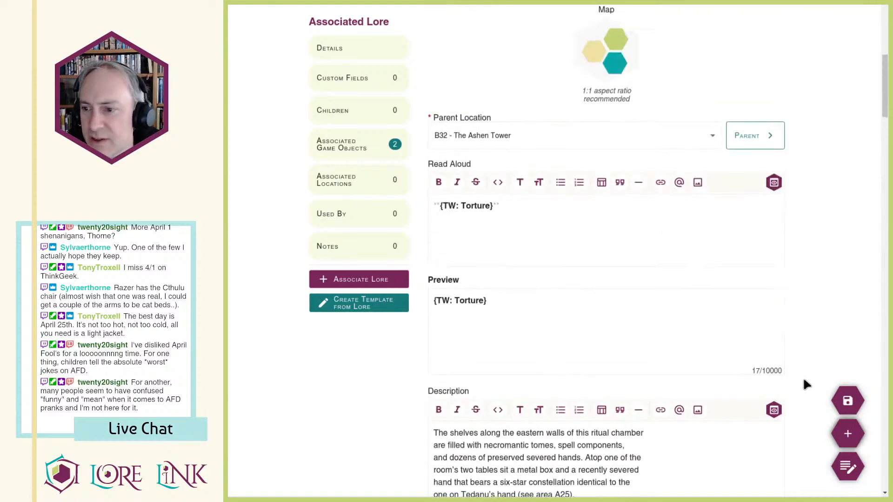
Step: Open the campaign's list of events
click(403, 5)
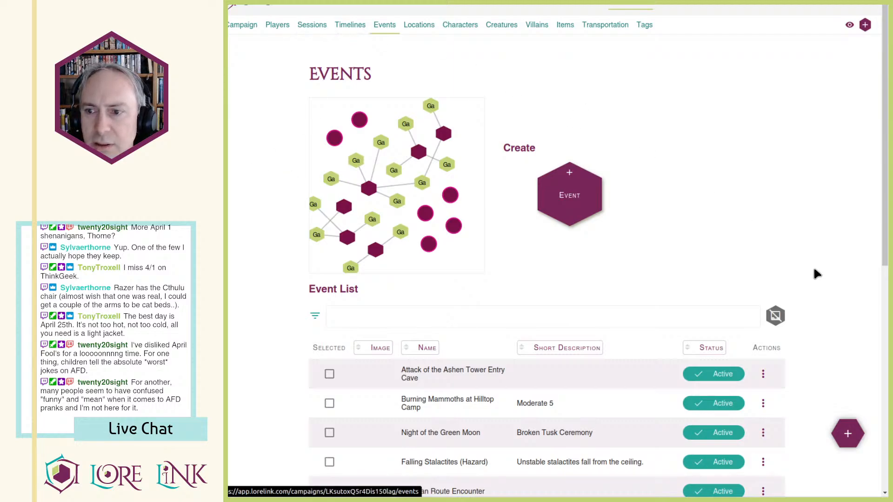
Step: Start a new event and name it "Soul Draining Cage"
scroll(744, 242, down, 4)
click(569, 23)
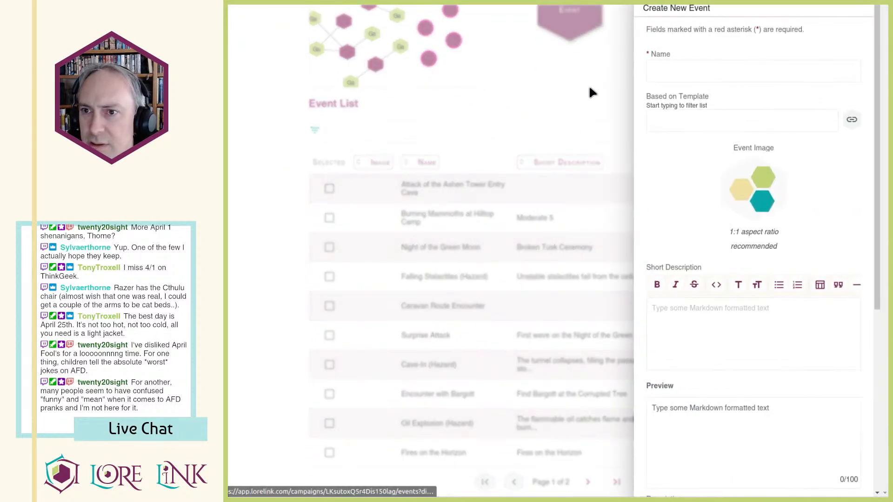
click(702, 66)
text(Soule D)
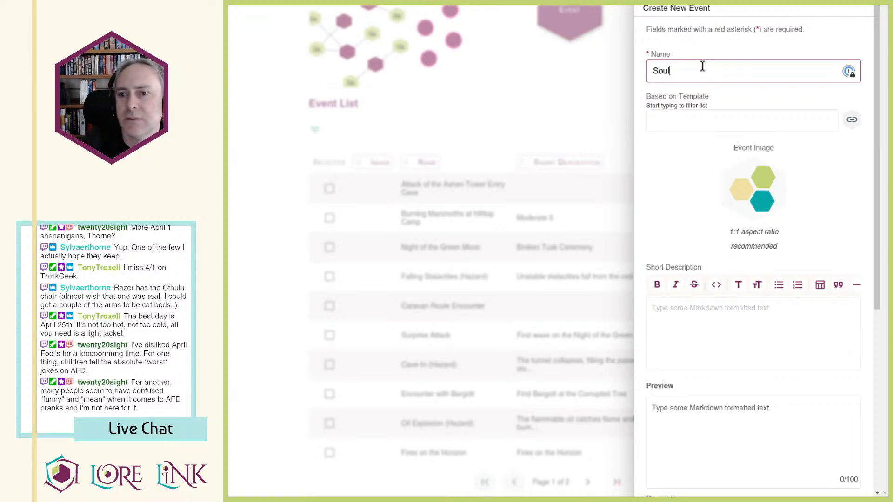
key(BackSpace)
key(BackSpace)
key(BackSpace)
text(Draining Cage)
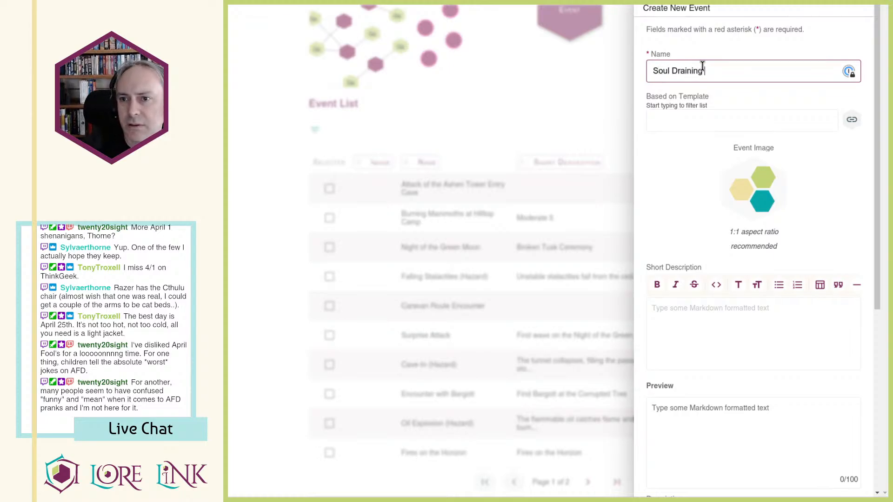
Step: Enter "Hazard 6" as the new event's short description
click(731, 355)
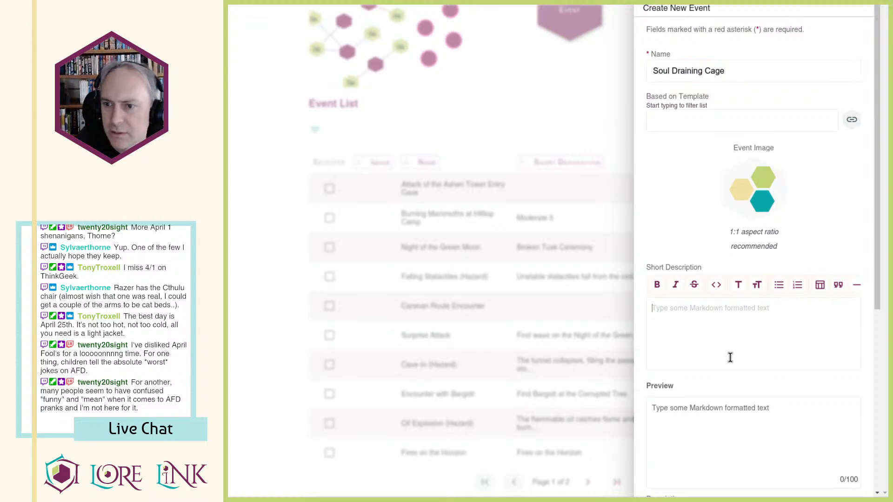
text(Hazard )
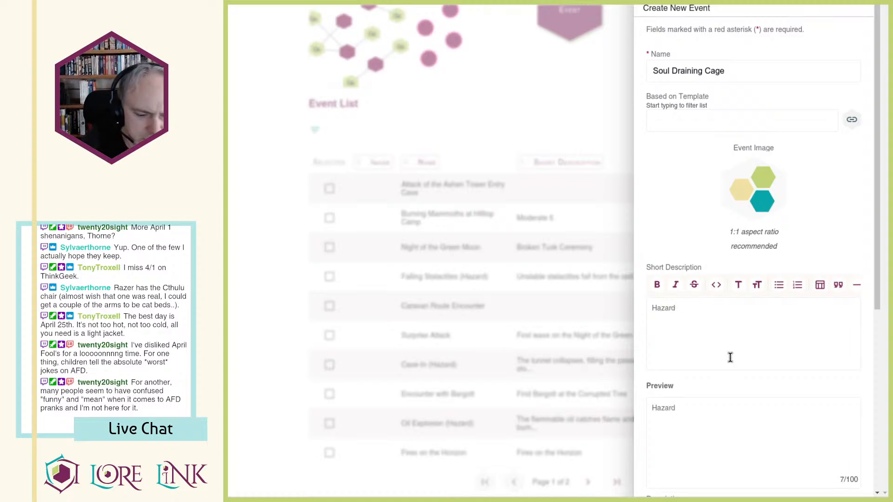
text(6)
Step: Paste the copied hazard stat block into the event's description and restore the missing "S" at the start of "Stealth"
scroll(768, 318, down, 5)
click(758, 320)
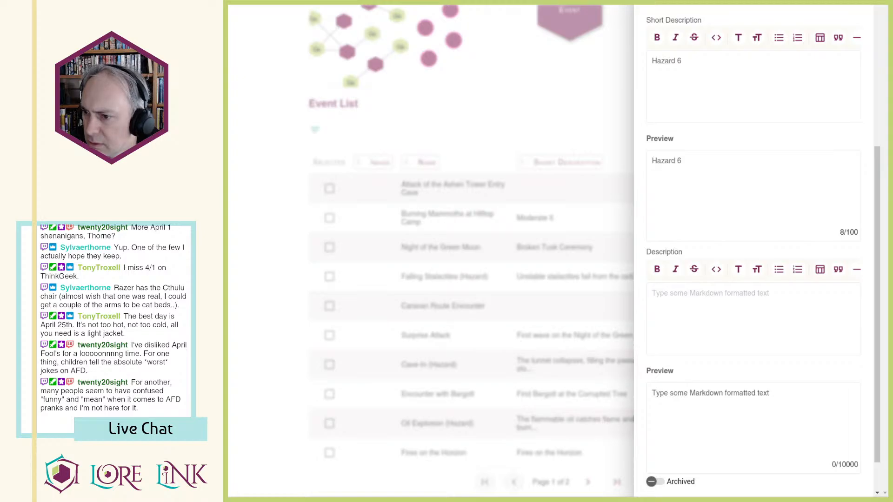
key(ctrl+v)
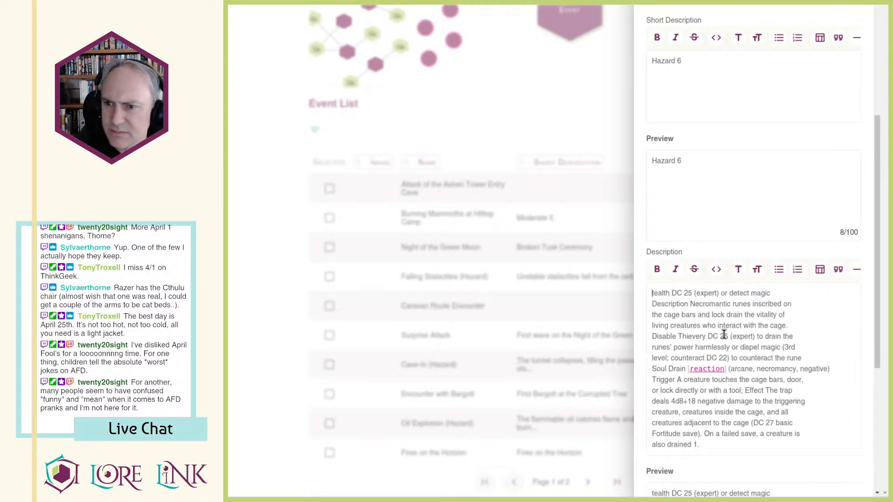
text(S)
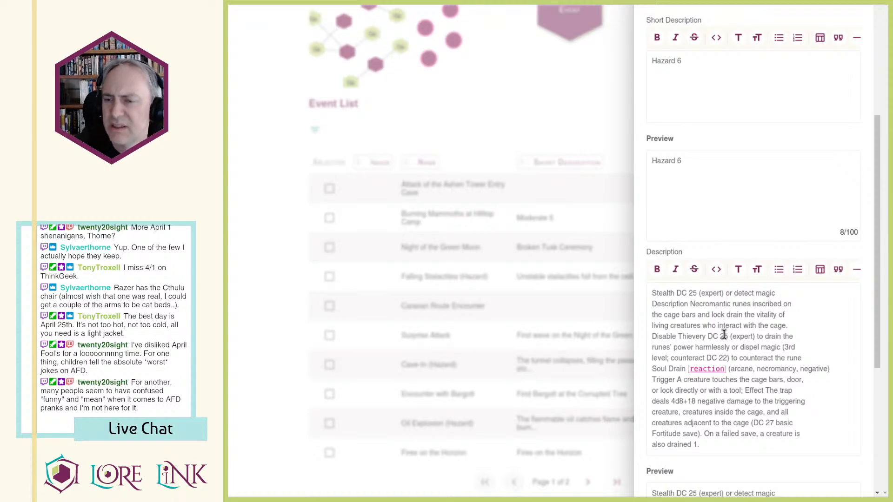
Step: Make the labels Stealth, Description and Disable bold in the event's description
key(ctrl+shift+Right)
key(ctrl+b)
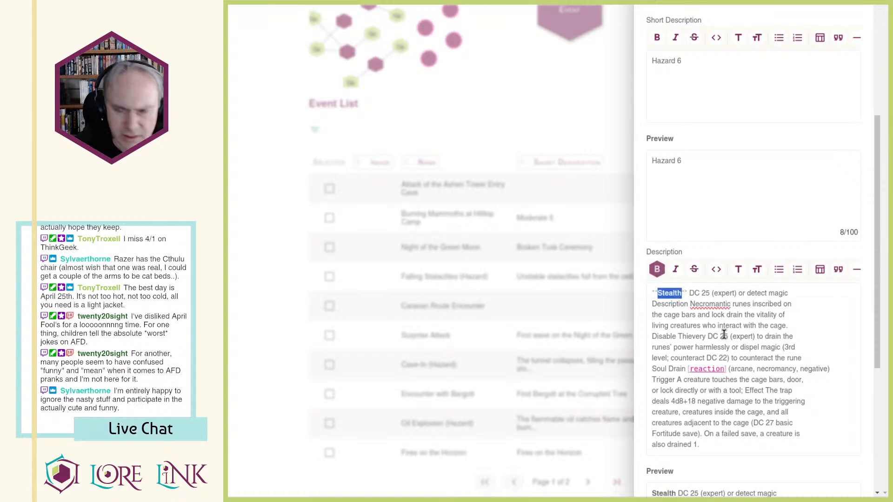
key(Down)
key(Home)
key(ctrl+shift+Right)
key(ctrl+b)
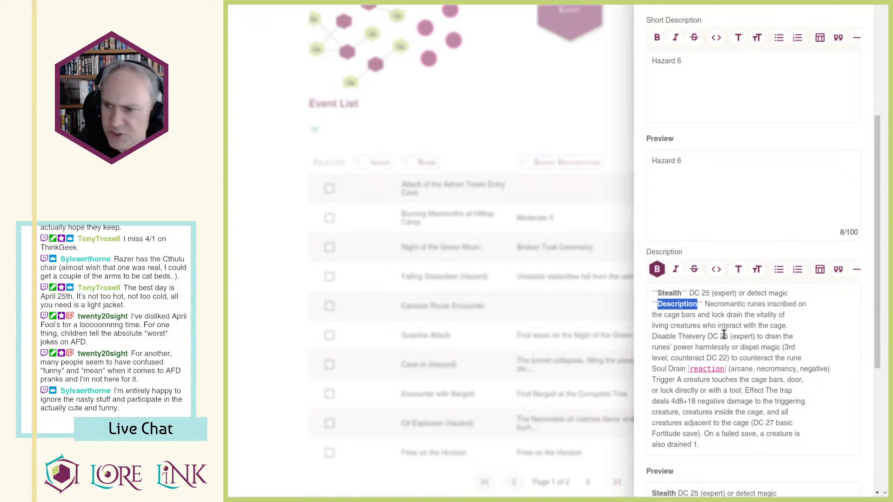
key(Down)
key(Home)
key(Up)
key(ctrl+shift+Right)
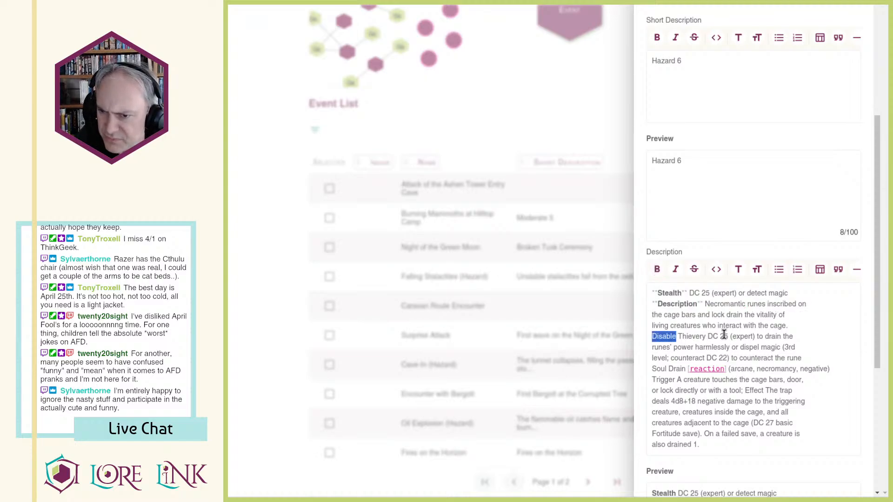
key(ctrl+b)
Step: Make the labels Soul Drain and Trigger bold in the event's description
key(Down)
key(Home)
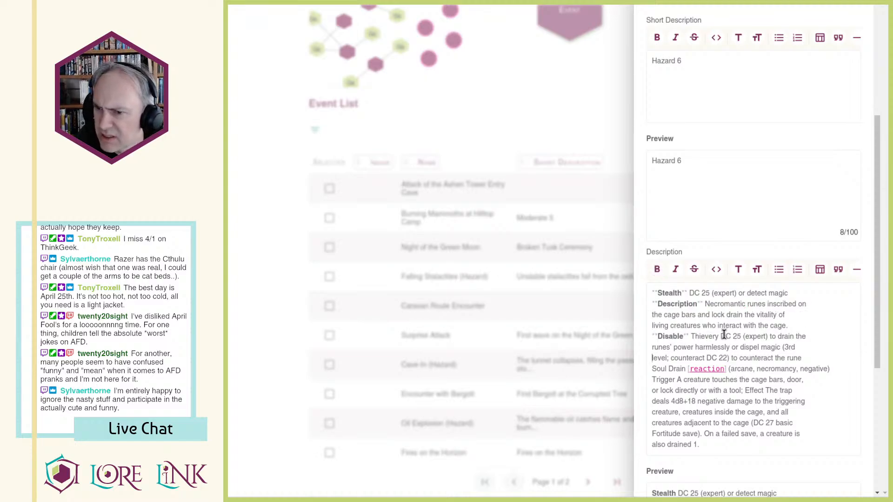
key(ctrl+shift+Right)
key(ctrl+shift+Right)
key(ctrl+b)
key(Down)
key(Home)
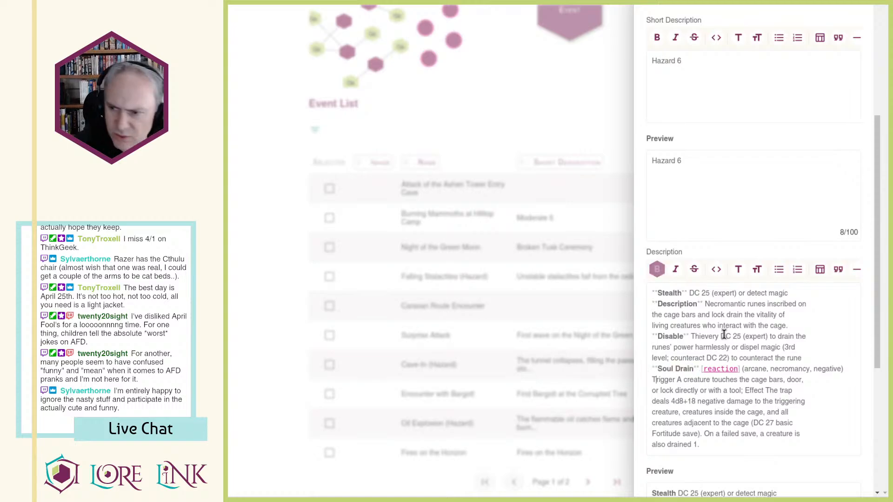
key(ctrl+shift+Right)
key(ctrl+b)
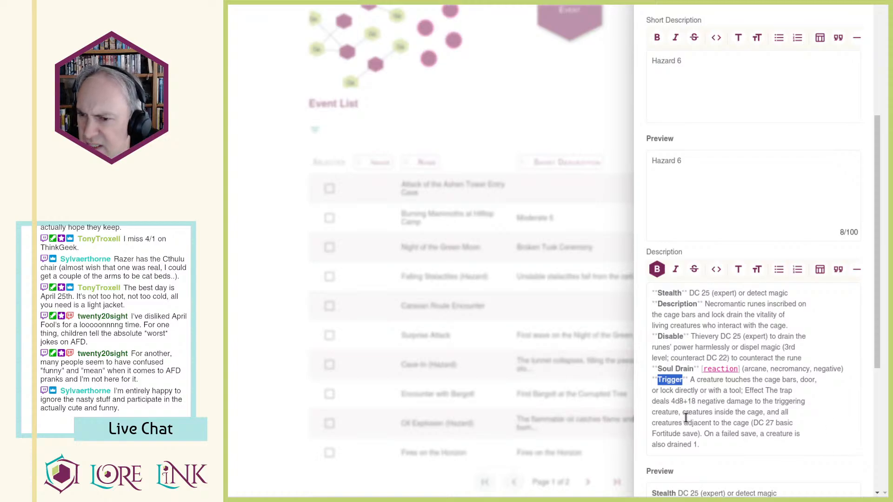
Step: Copy the Trigger sentence, up to "or with a tool;", from the description to a new line below "Hazard 6" in the short description
click(744, 389)
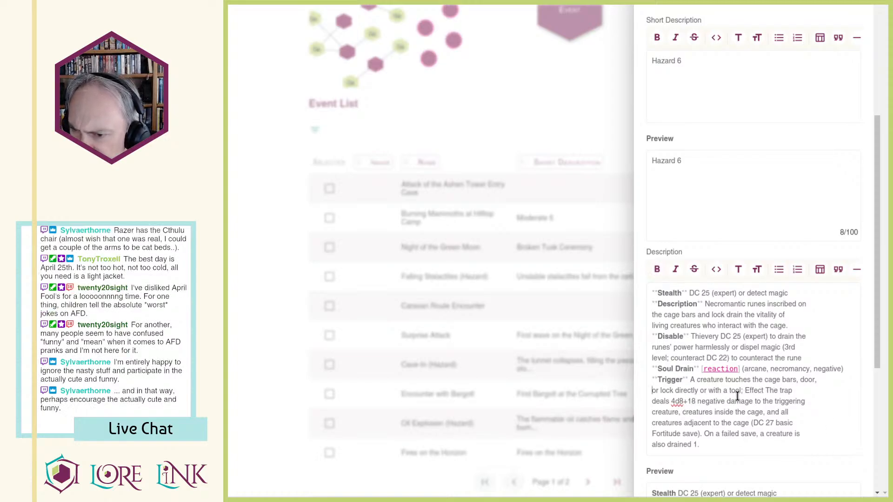
drag(744, 390, 647, 384)
key(ctrl+c)
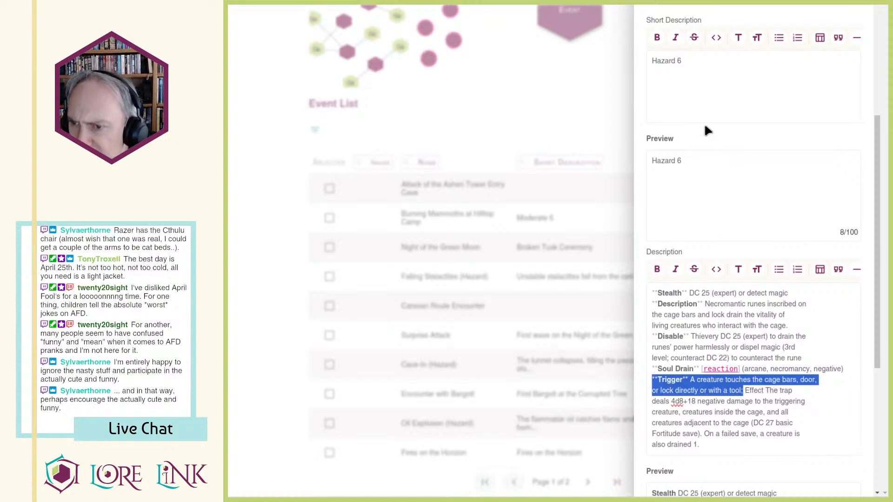
click(724, 78)
key(Return)
key(ctrl+v)
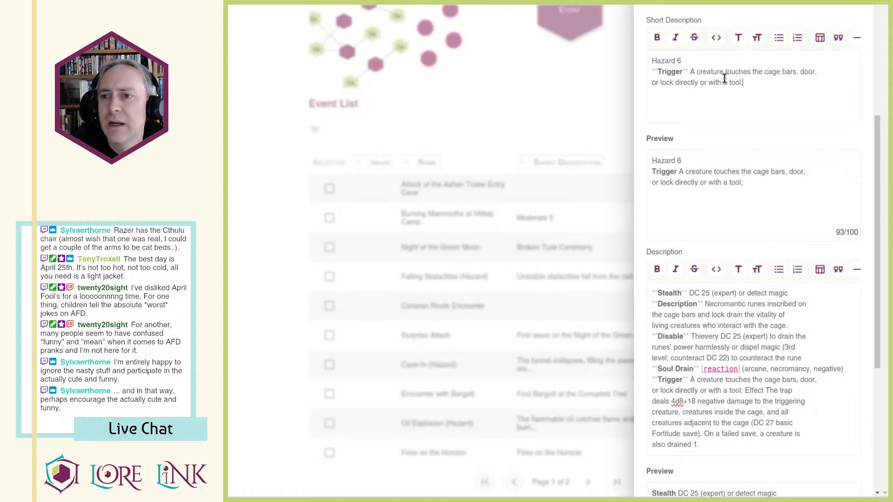
Step: Strip the line break, bold marks and closing semicolon from the short description's Trigger sentence, and save the event
key(Home)
key(BackSpace)
key(Home)
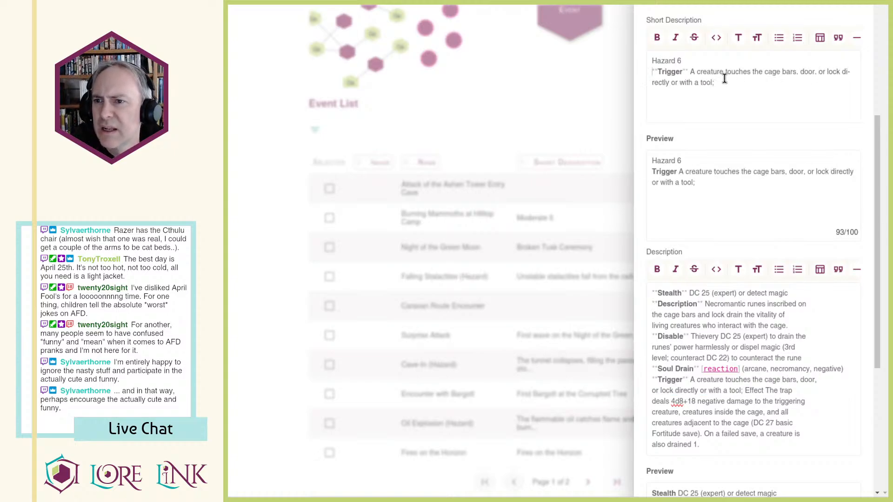
key(Delete)
key(Delete)
key(Delete)
key(Delete)
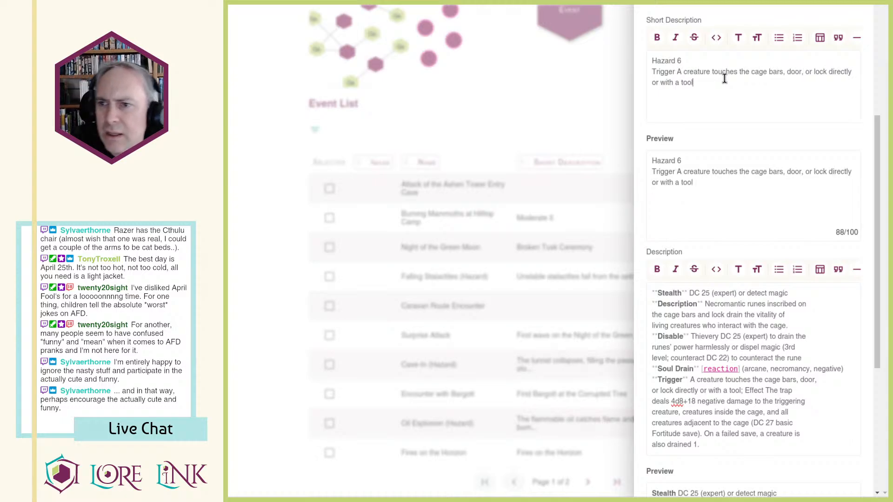
scroll(860, 226, down, 5)
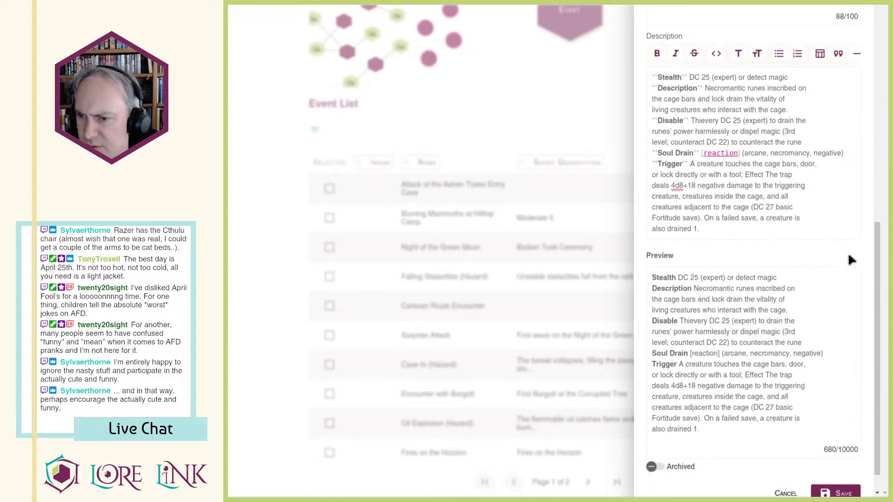
click(833, 465)
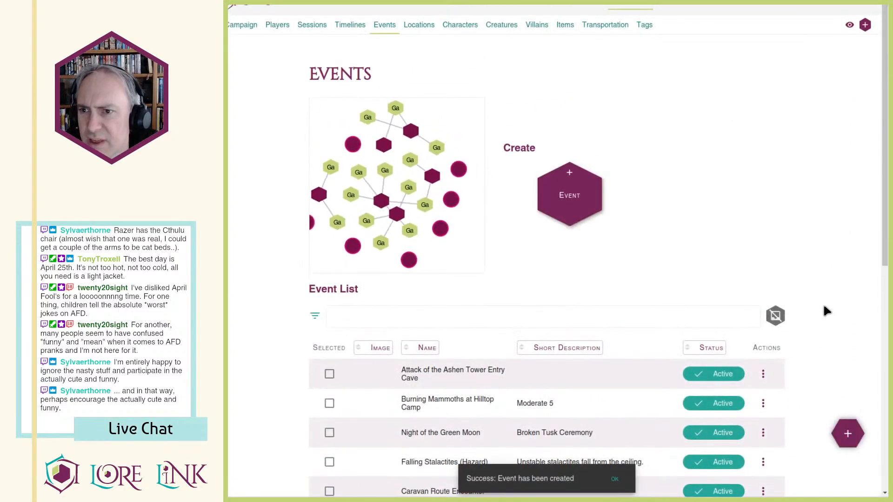
Step: Open the B32b - Middle Caverns location under Lost Mammoth Valley's Ashen Tower and check which lore uses it
scroll(824, 289, down, 9)
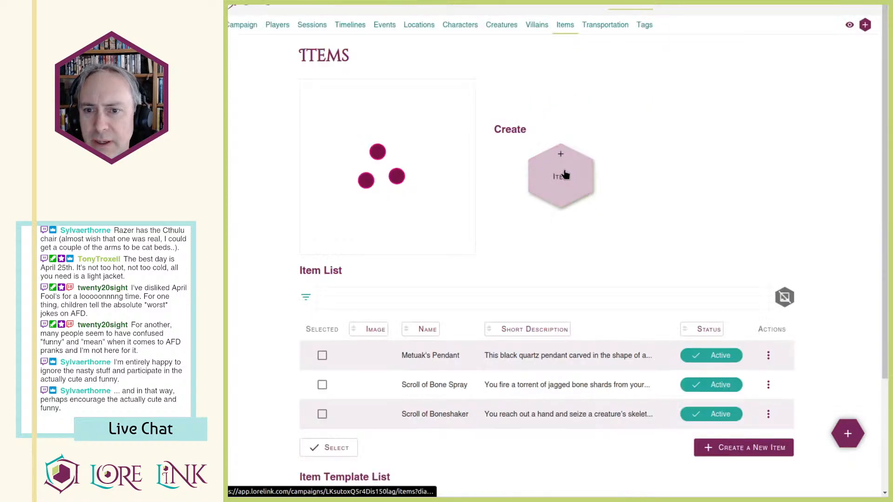
click(415, 26)
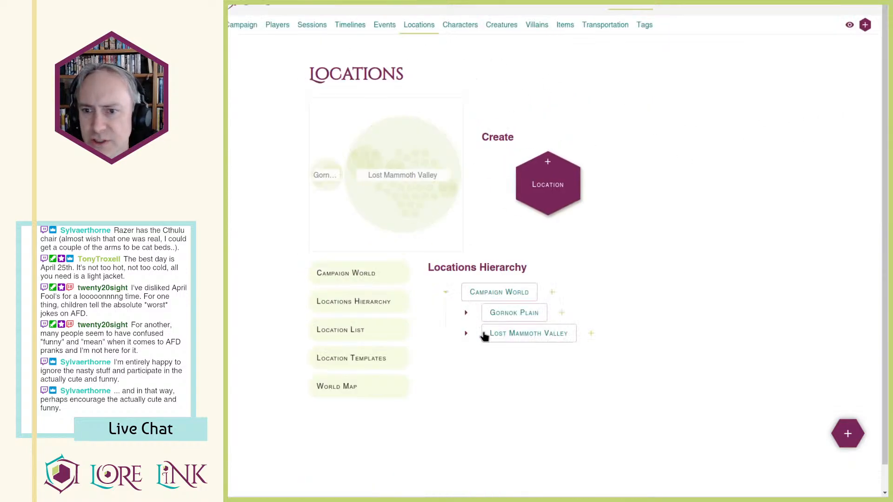
click(466, 332)
scroll(486, 333, down, 5)
scroll(484, 302, down, 4)
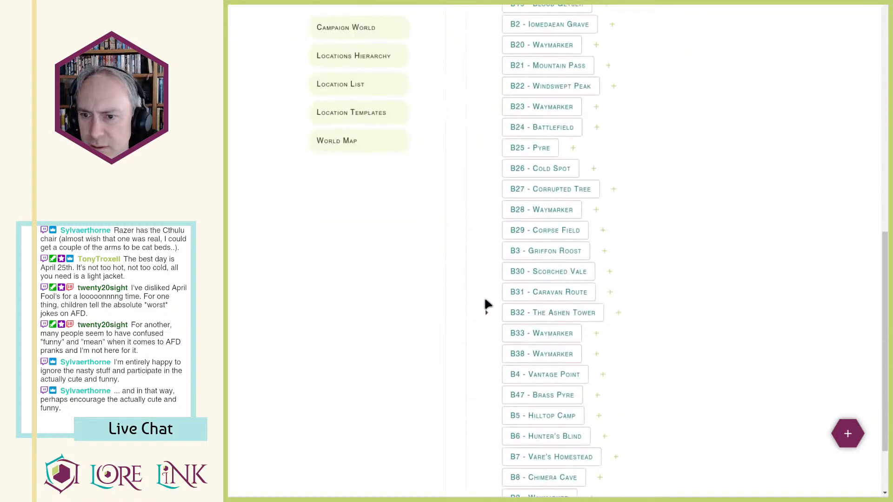
click(486, 312)
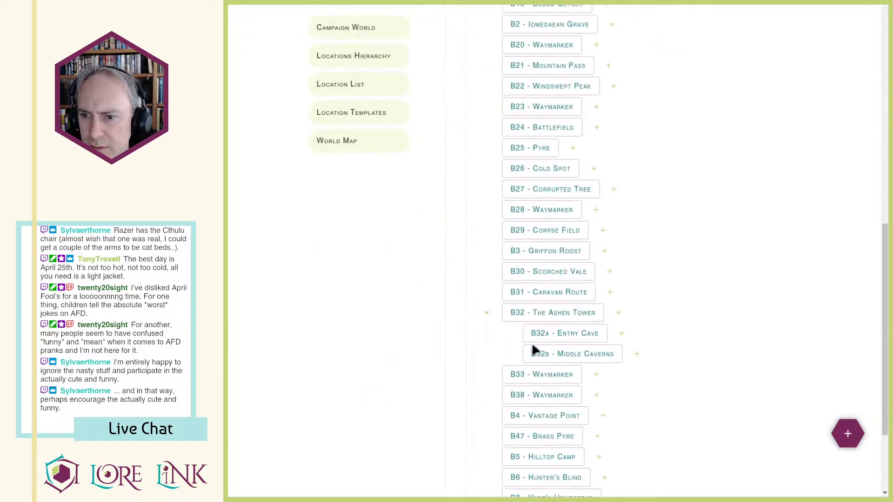
click(569, 356)
scroll(458, 240, down, 5)
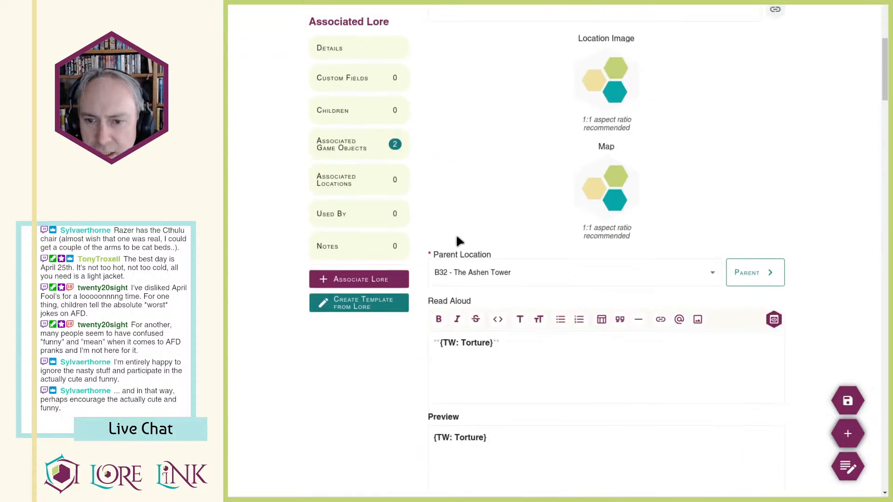
click(343, 213)
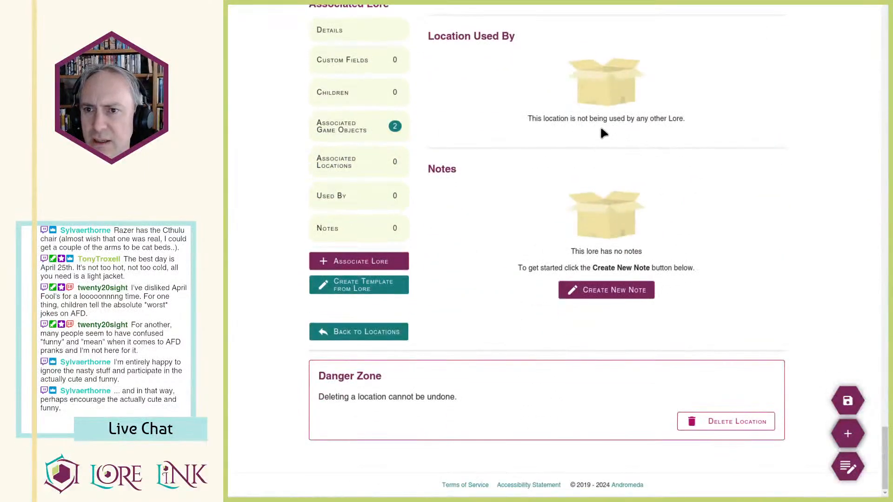
Step: Return to the event list and open the Soul Draining Cage event for editing
key(ctrl+Tab)
scroll(486, 226, up, 1)
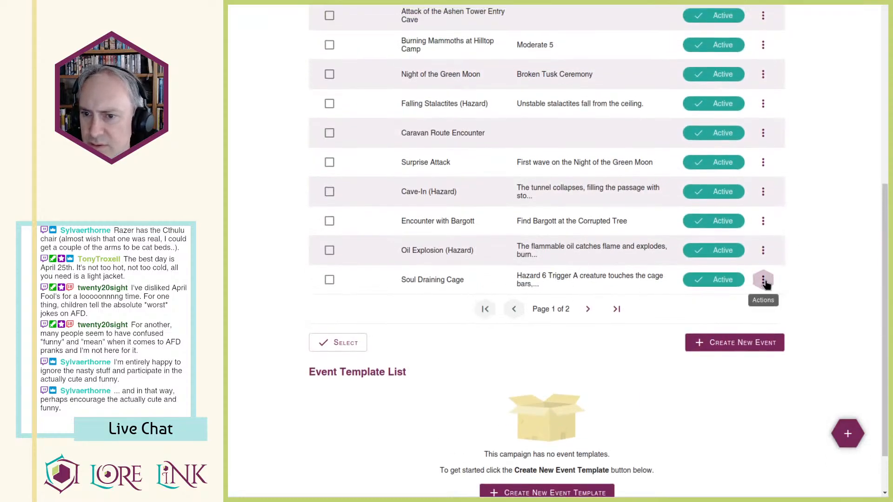
click(763, 279)
click(786, 305)
scroll(504, 271, down, 20)
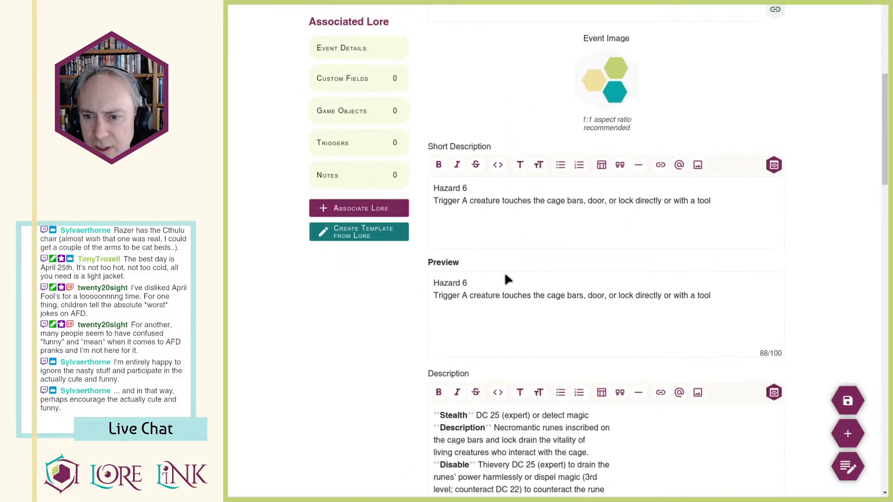
Step: Associate the location B32b - Middle Caverns as a trigger for the Soul Draining Cage event
scroll(512, 273, down, 5)
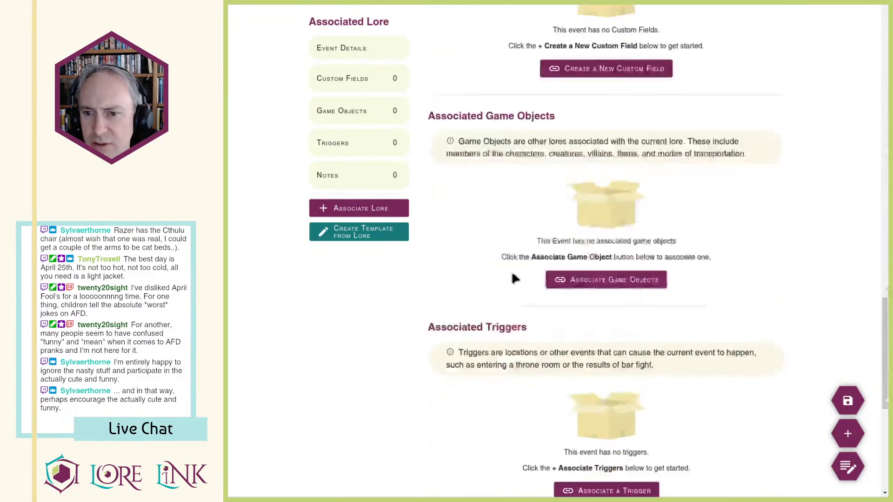
click(565, 411)
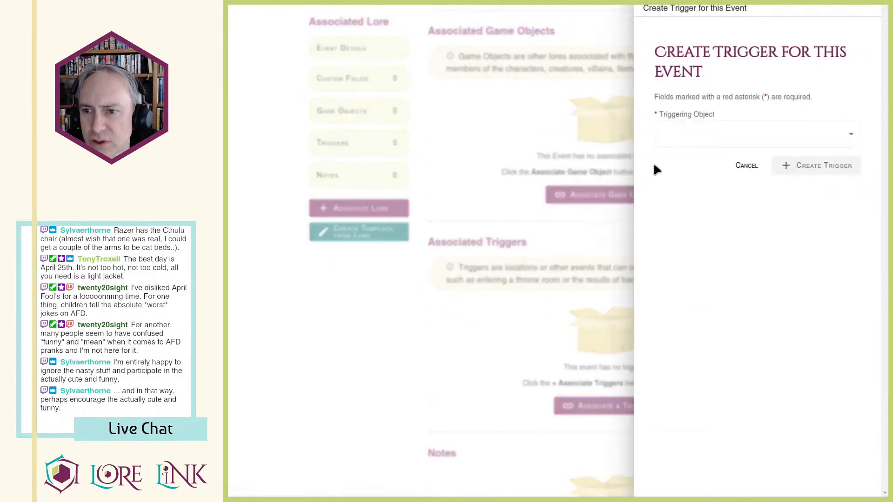
click(697, 135)
key(b)
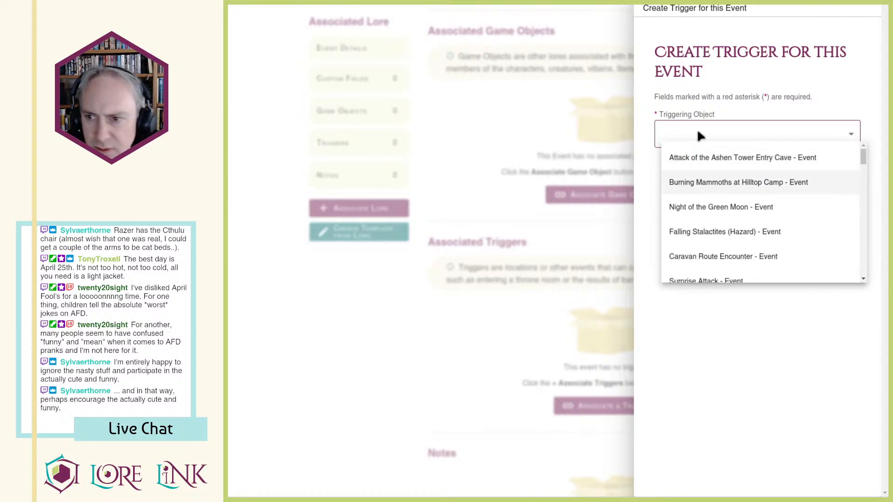
key(b)
scroll(726, 227, down, 1)
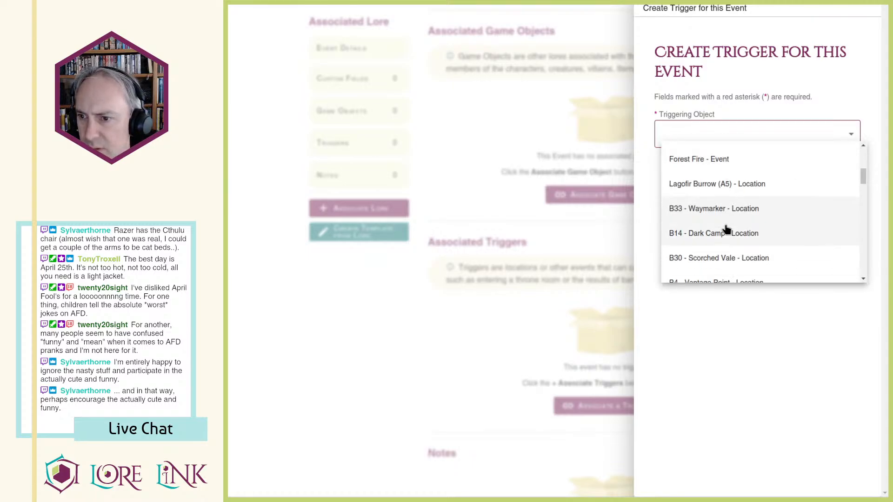
scroll(726, 228, down, 3)
scroll(726, 230, down, 3)
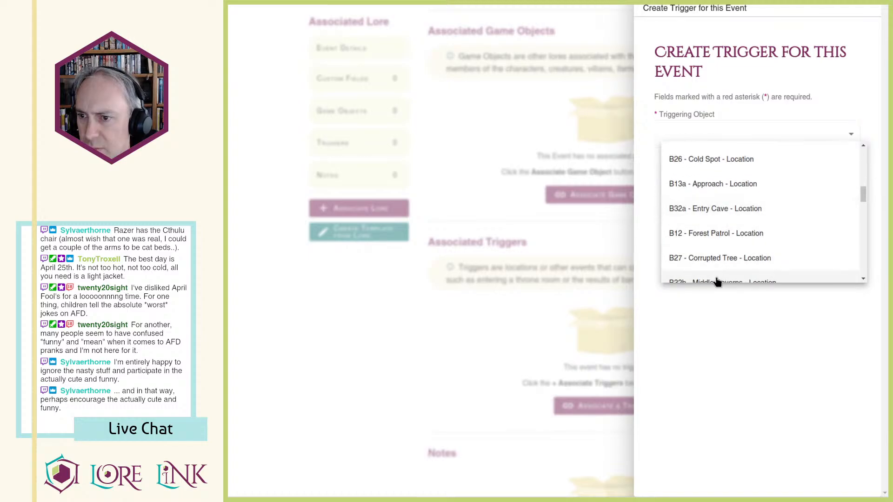
click(716, 279)
click(808, 171)
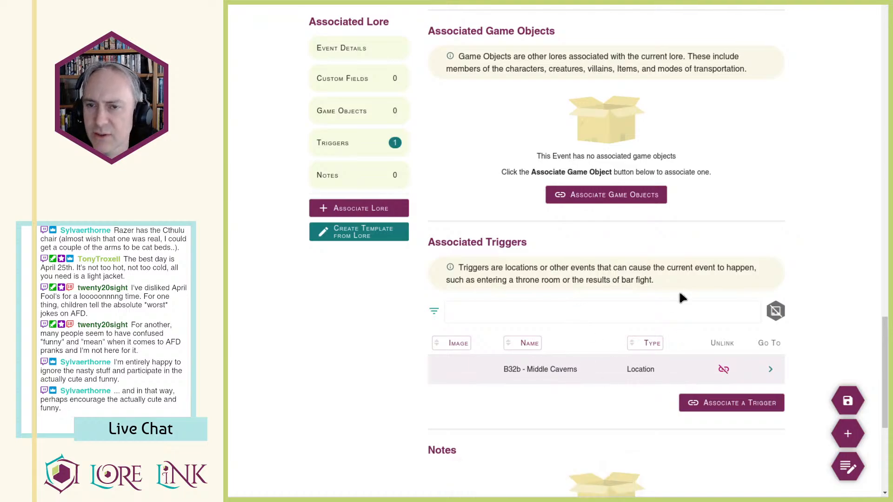
Step: Reload the B32b - Middle Caverns location and check which lore uses it
key(ctrl+Tab)
key(F5)
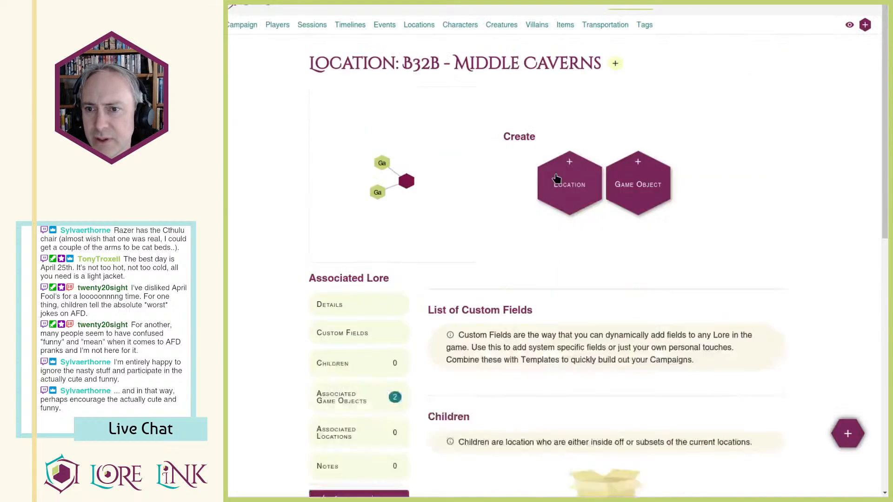
scroll(567, 159, down, 15)
scroll(581, 181, down, 20)
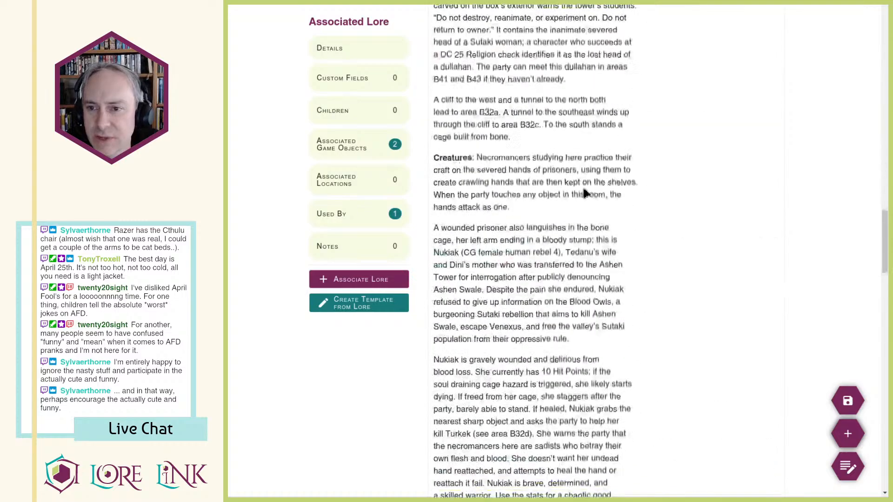
scroll(523, 203, down, 3)
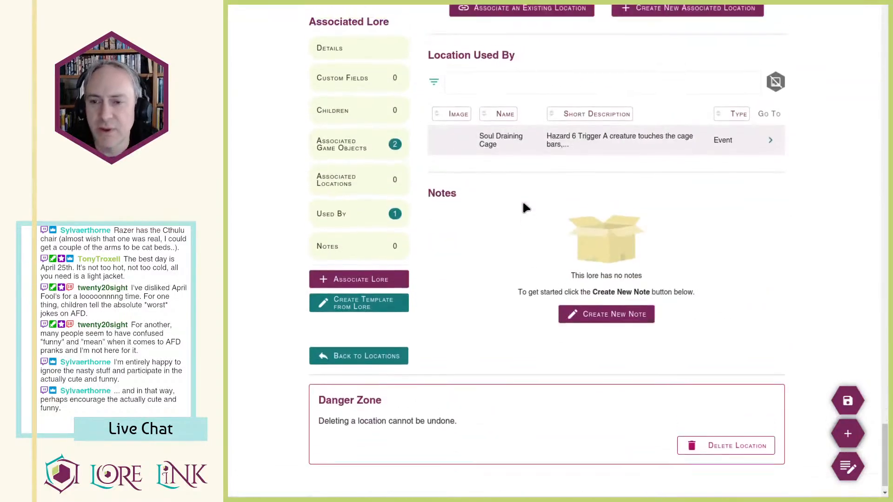
scroll(523, 200, up, 4)
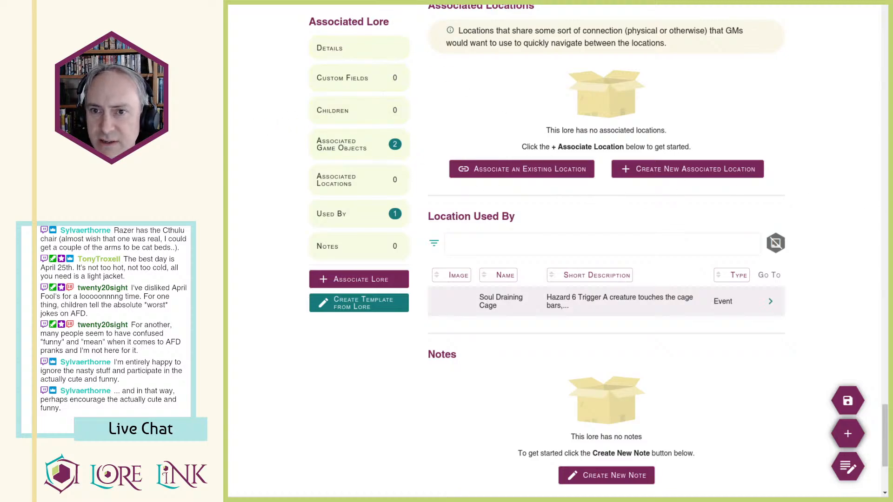
Step: Return to the event list and start a new event named Crawling Hand Swarm
click(448, 1)
scroll(502, 152, up, 2)
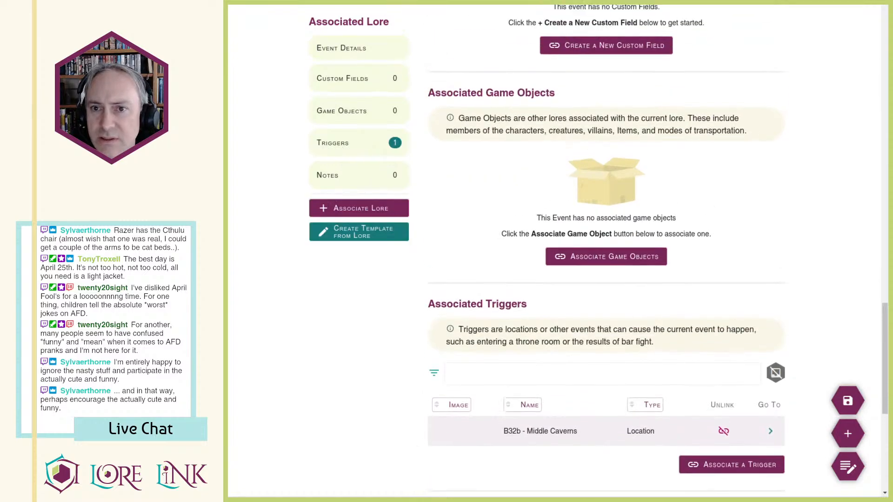
key(alt+Left)
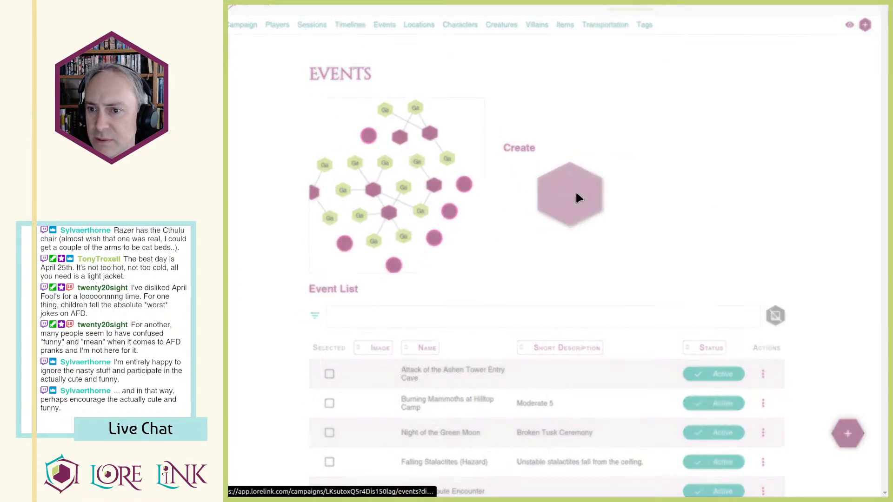
click(575, 190)
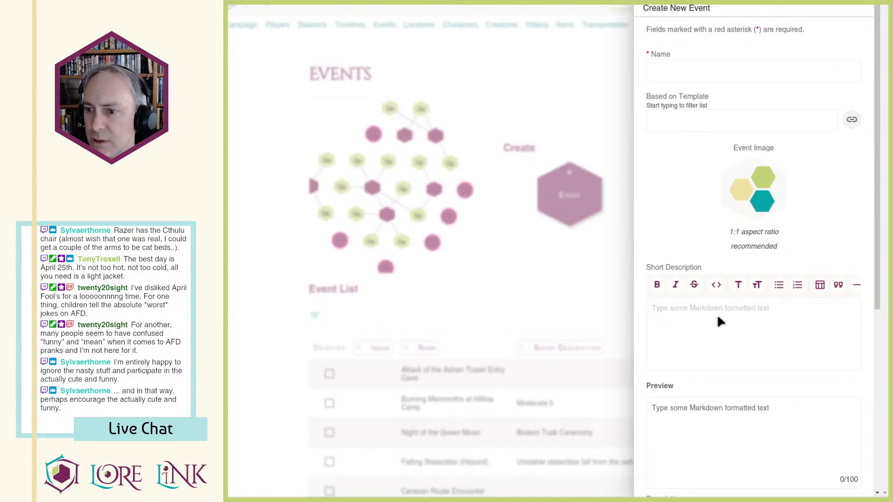
click(694, 73)
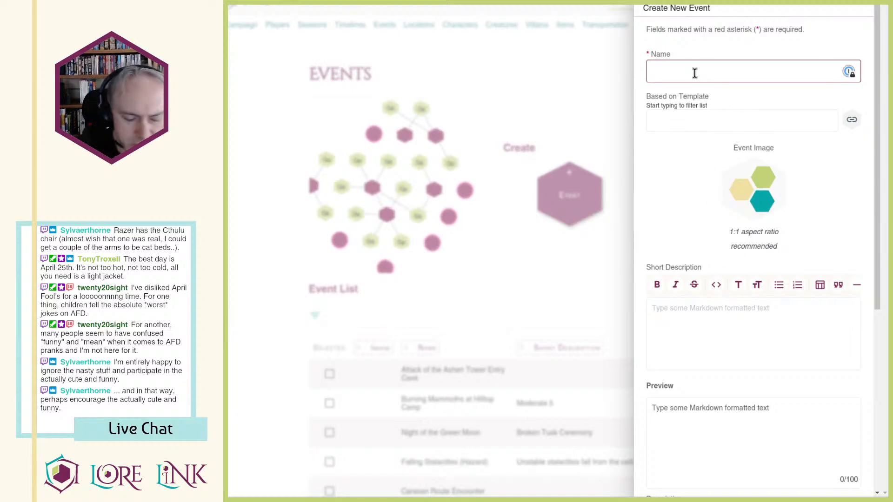
text(Crawling Hand M)
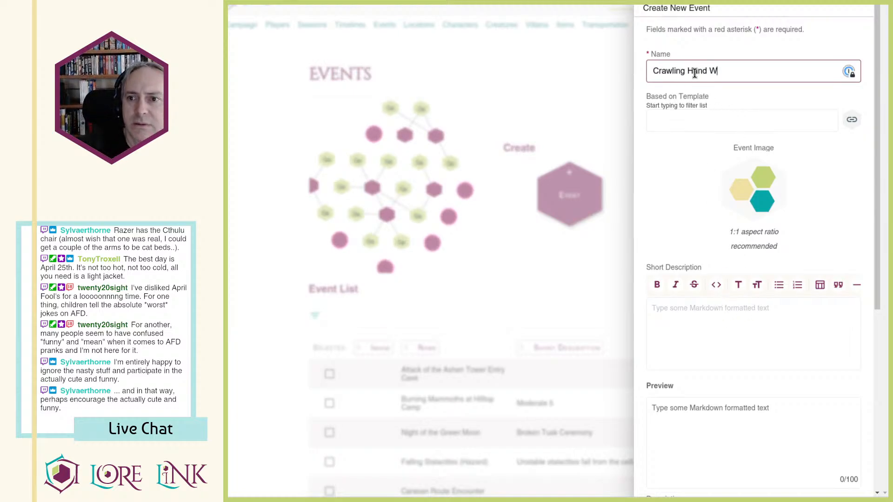
key(BackSpace)
key(BackSpace)
text(Swarm)
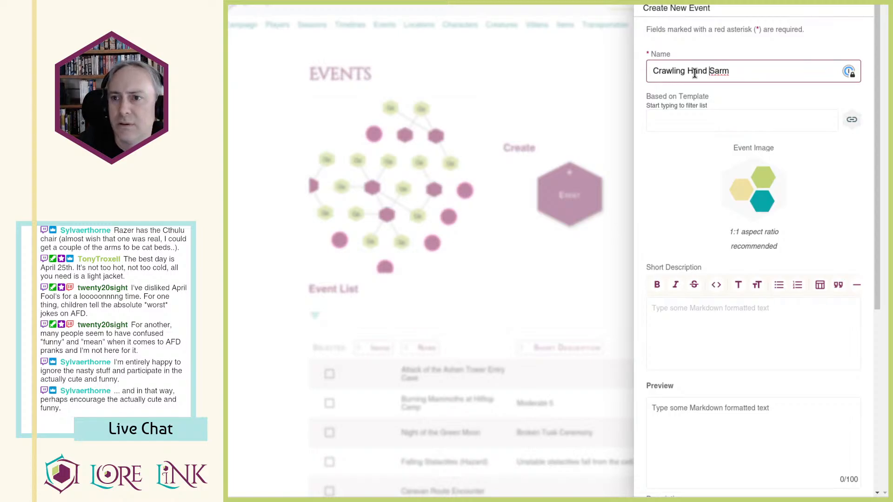
Step: Enter the short description "When the party touches any object in this room, the hands attack as one."
scroll(754, 186, down, 1)
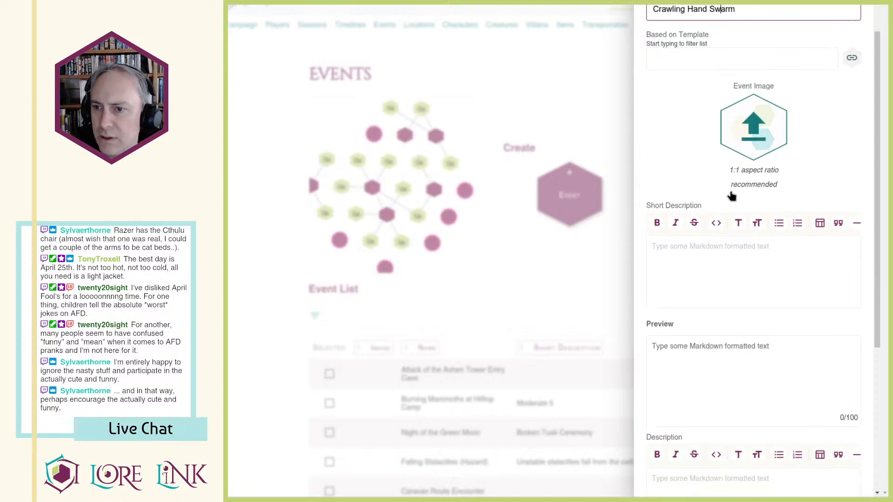
click(763, 245)
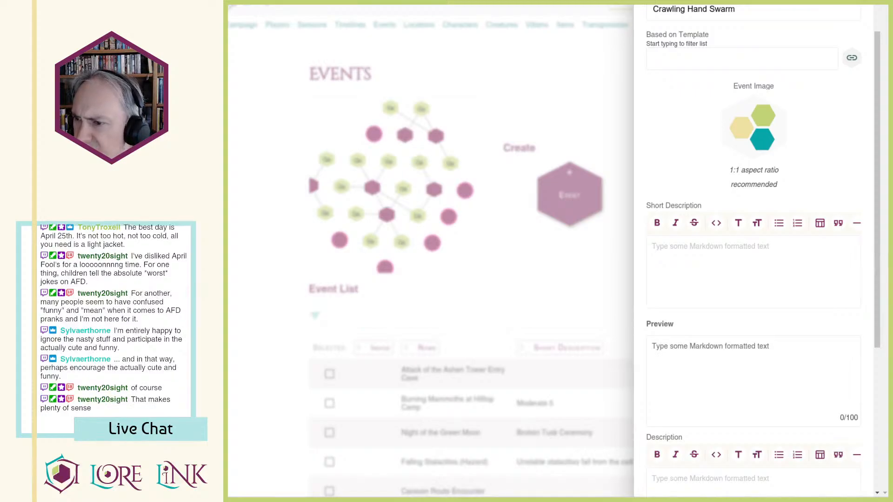
click(772, 253)
text(When the party touches any object in this room, the hands attack as one.)
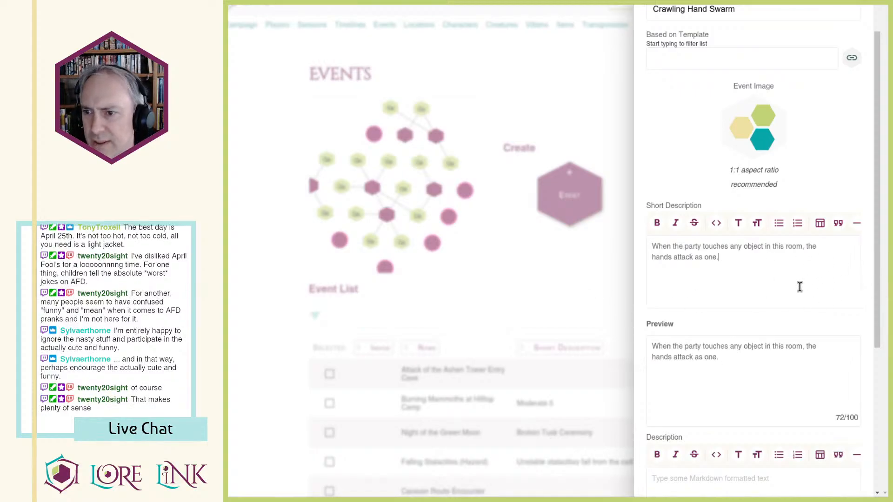
Step: Fill the event's full description with the swarm's stat block, from Perception +11 through the Stifle reaction text
scroll(800, 287, down, 5)
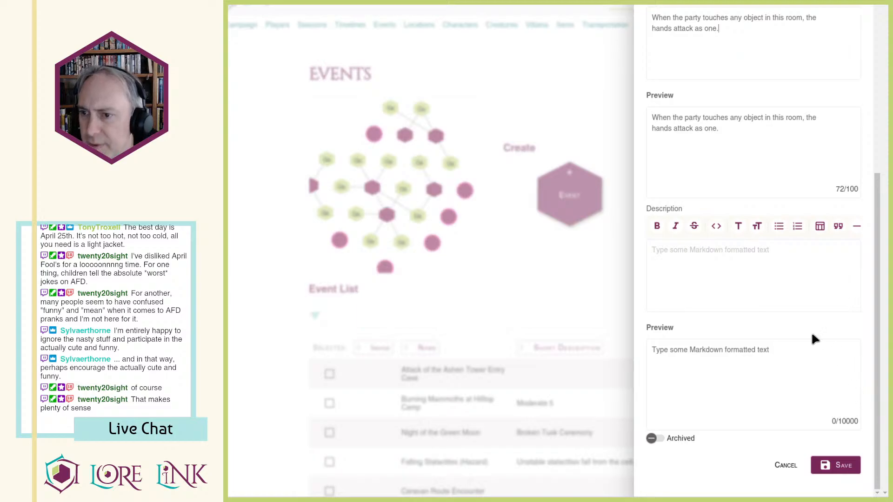
click(703, 258)
text(Perception +11; lifesense 30 feet, tremorsense (imprecise) 30 feet Languages Common, Hallit; can't speak any language Skills Athletics +10, Stealth +12 Str +3, Dex +5, Con +4, Int –4, Wis +2, Cha +0 AC 21; Fort +11, Ref +15, Will +9 HP 60, negative healing; Immunities death effects, disease, paralyzed, poison, precision, swarm mind, unconscious, visual; Weaknesses area damage 5, splash damage 5; Resistances bludgeoning 2, piercing 5, slashing 5 Stifle [reaction] Trigger A creature in the swarm’s space at-tempts to Cast a Spell with a verbal component or attempts an action with the linguistic or vocal traits; Effect The swarming hands clamp over the triggering creature’s mouth, preventing it from vocalizing. The affected creature must succeed at a DC 22 Reflex save or the triggering action is disrupted.)
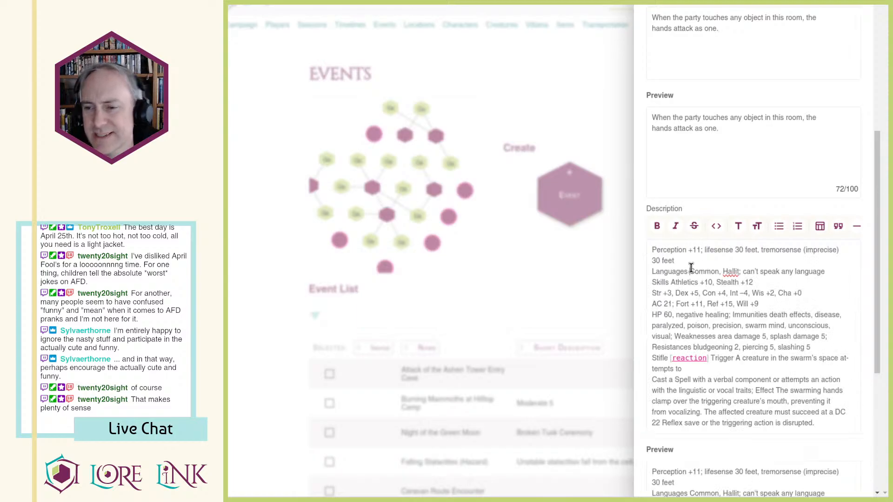
Step: Add the bold heading line "Crawling Hand Swarm | Creature 5" above the stat block in the description
key(ctrl+Home)
key(Return)
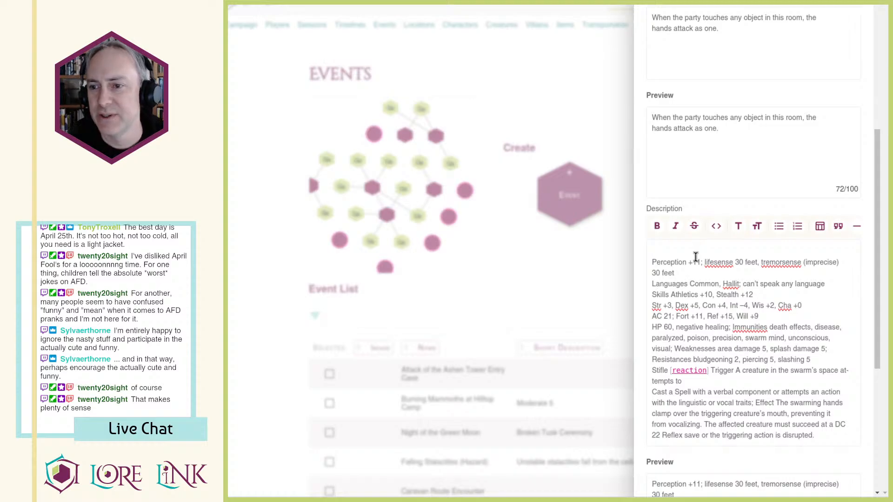
text(Crawling Hand S)
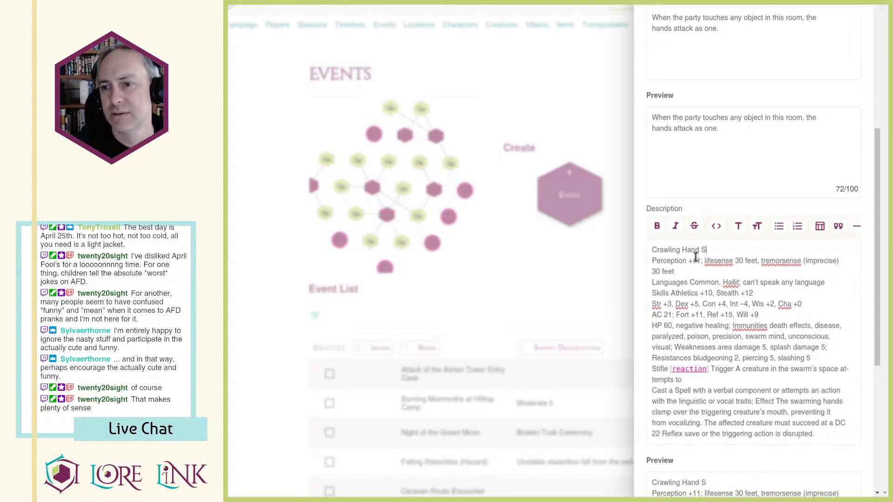
text(warm |)
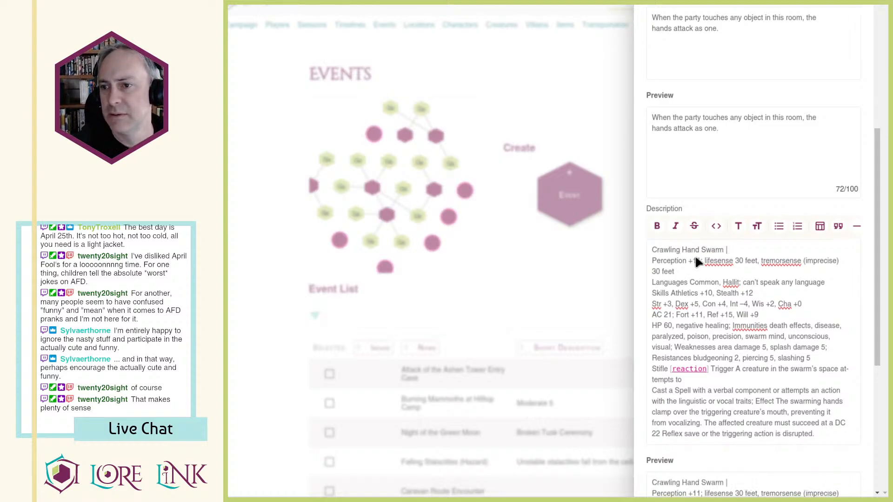
text( Creature 5)
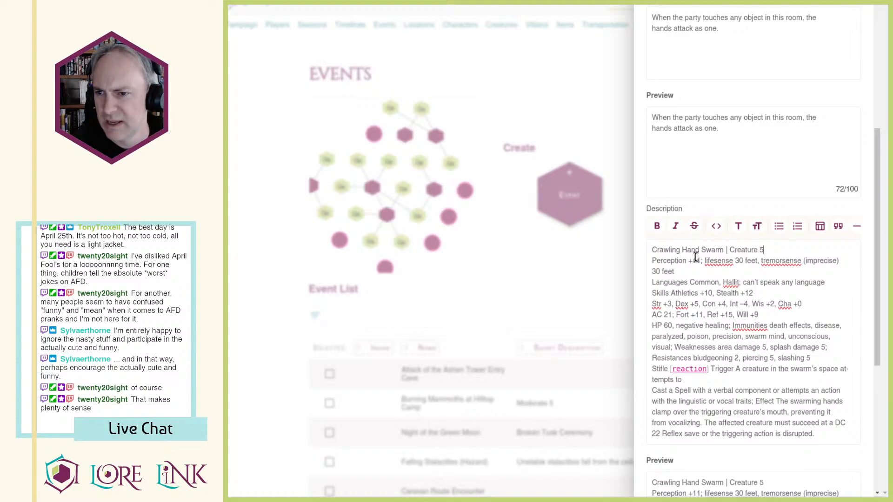
key(shift+Home)
key(ctrl+b)
Step: Bold the Perception, Languages and Skills labels at the start of their stat block lines
key(Down)
key(Home)
key(ctrl+shift+Right)
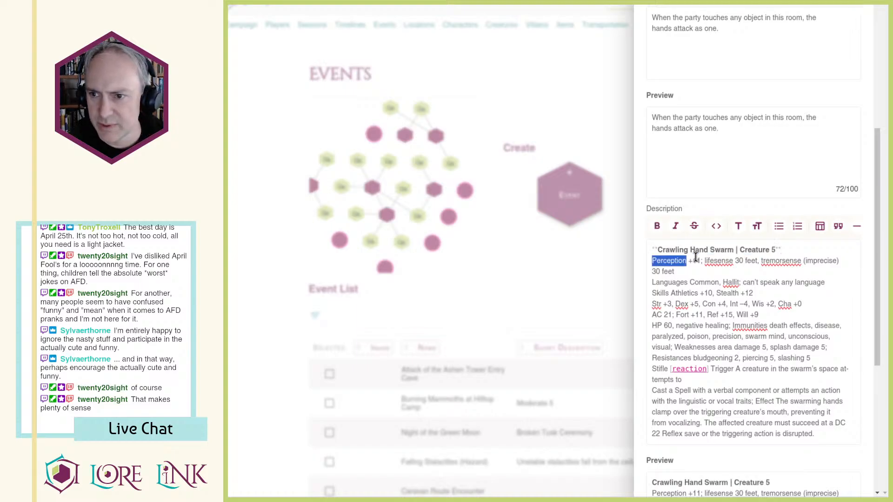
key(ctrl+b)
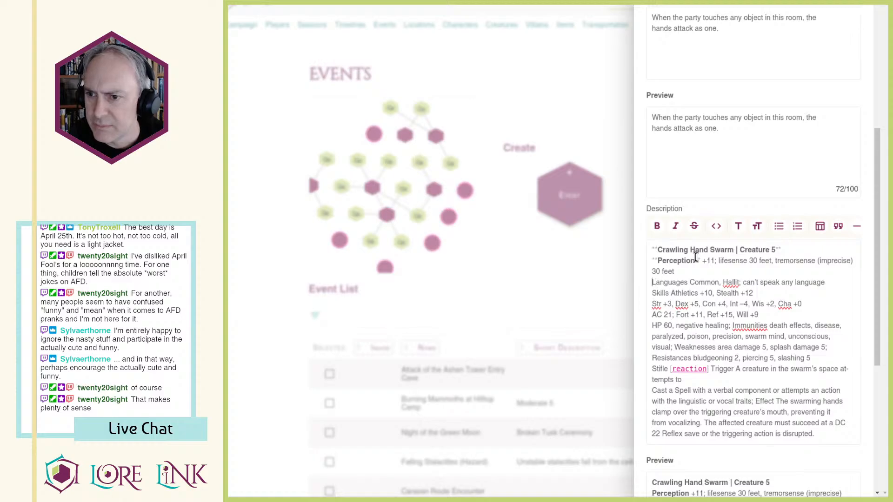
key(ctrl+shift+Right)
key(ctrl+b)
key(Down)
key(Home)
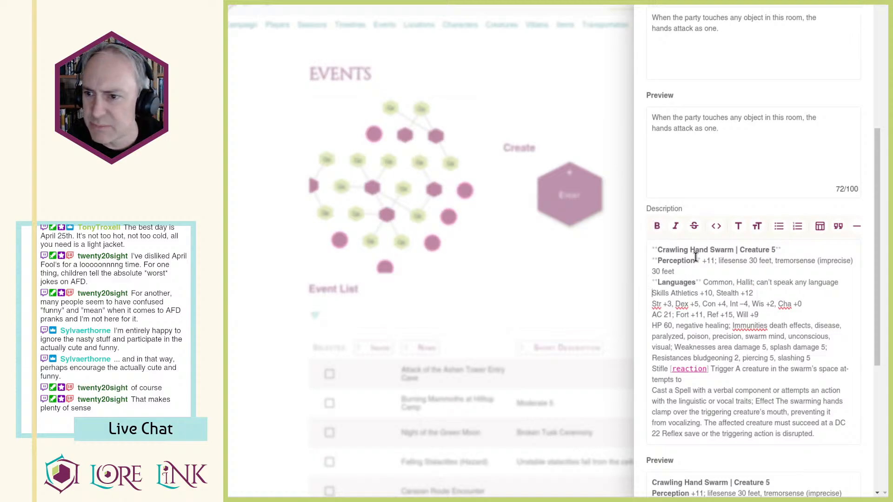
key(ctrl+shift+Right)
key(ctrl+b)
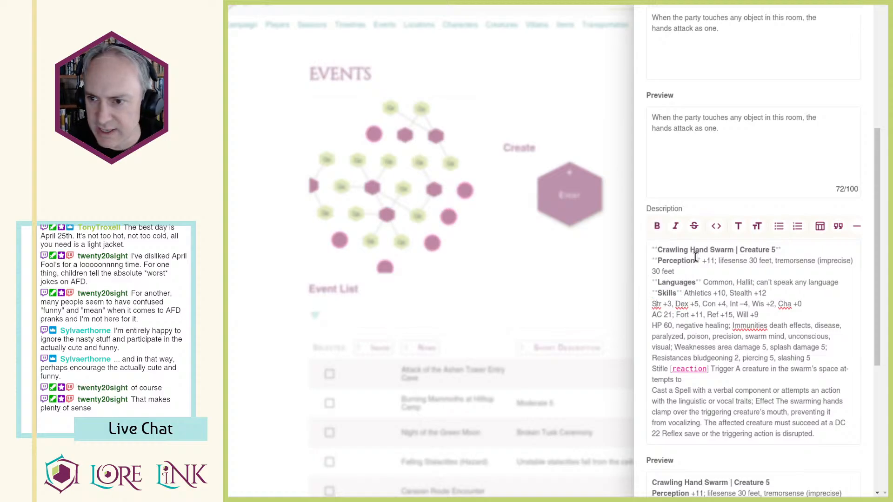
Step: Bold the six ability labels Str, Dex, Con, Int, Wis and Cha in the stat block
double_click(785, 304)
key(ctrl+b)
double_click(763, 304)
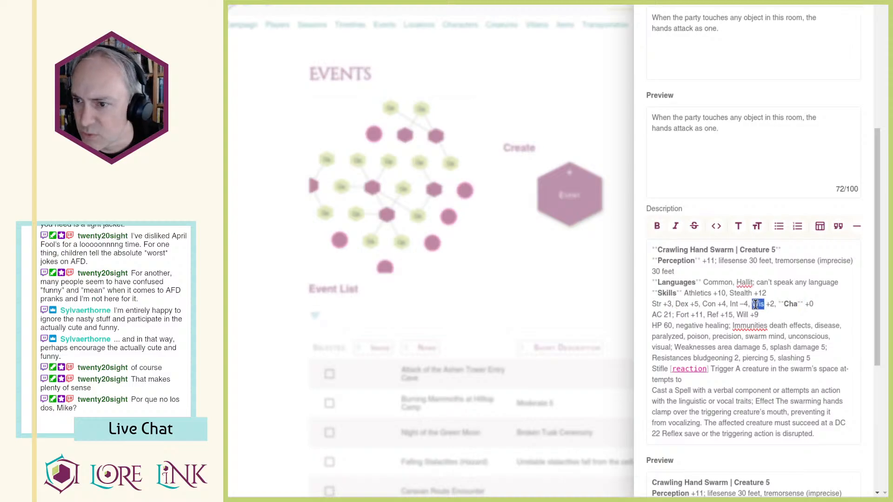
key(ctrl+b)
double_click(733, 304)
key(ctrl+b)
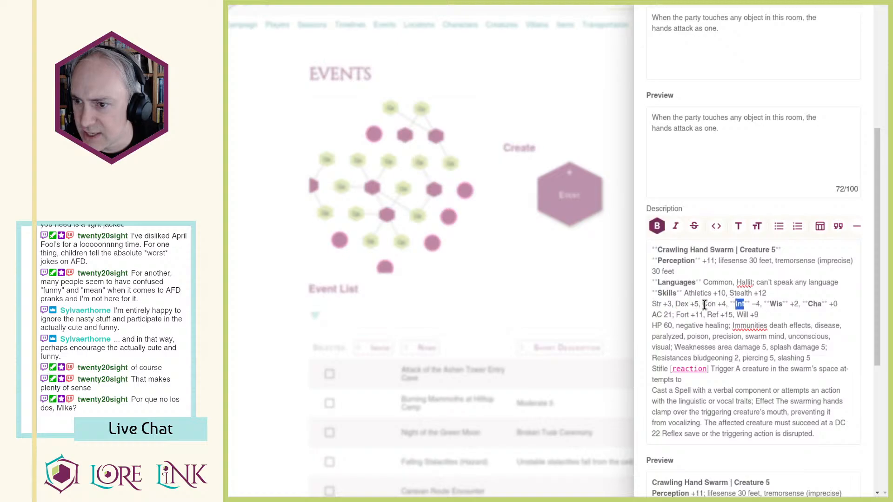
double_click(703, 304)
key(ctrl+b)
double_click(681, 304)
key(ctrl+b)
double_click(656, 304)
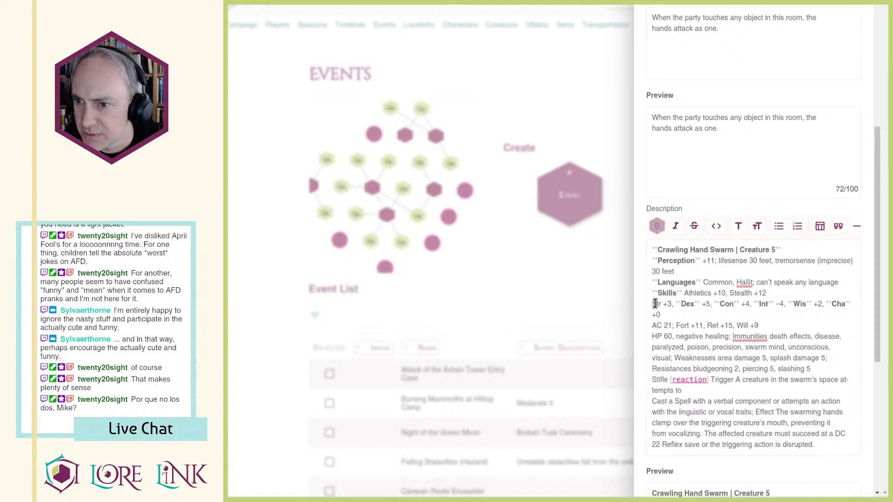
key(ctrl+b)
Step: Bold the AC, Fort, Ref and Will labels in the stat block's defence line
double_click(742, 326)
key(ctrl+b)
double_click(713, 325)
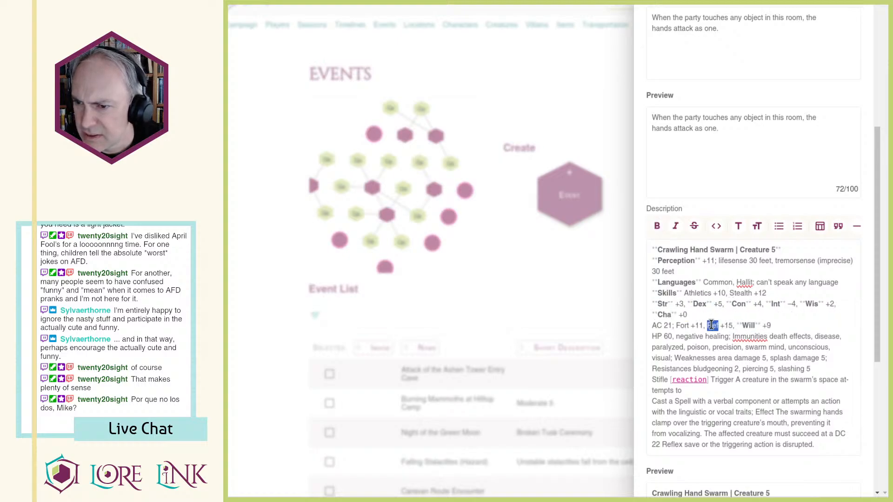
key(ctrl+b)
double_click(682, 325)
key(ctrl+b)
double_click(656, 326)
key(ctrl+b)
Step: Bold the HP, Immunities, Weaknesses and Resistances labels in the stat block
double_click(656, 336)
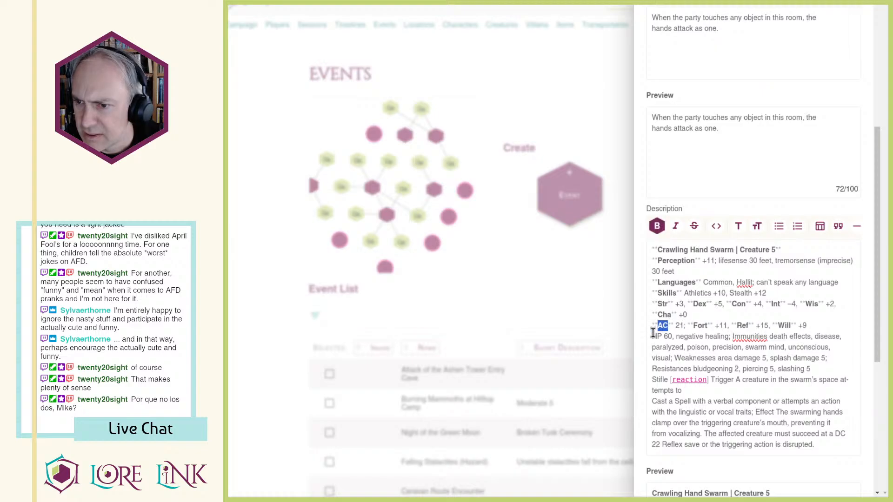
key(ctrl+b)
double_click(661, 368)
key(ctrl+b)
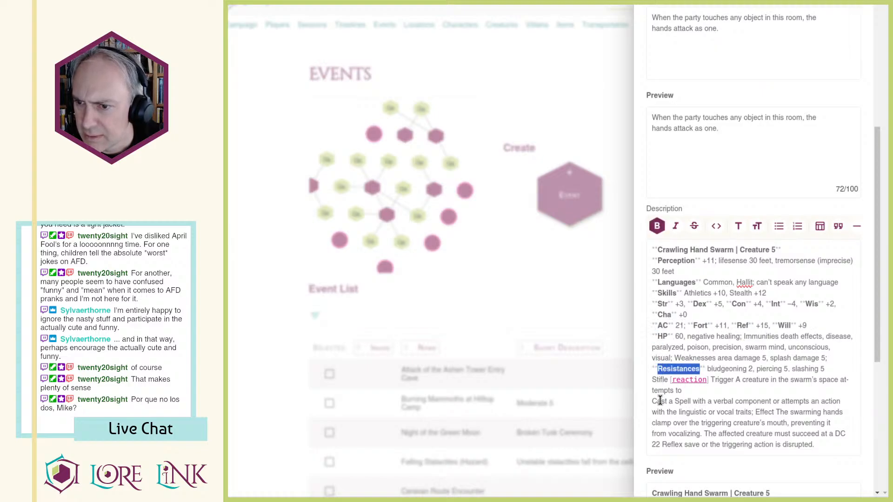
double_click(659, 400)
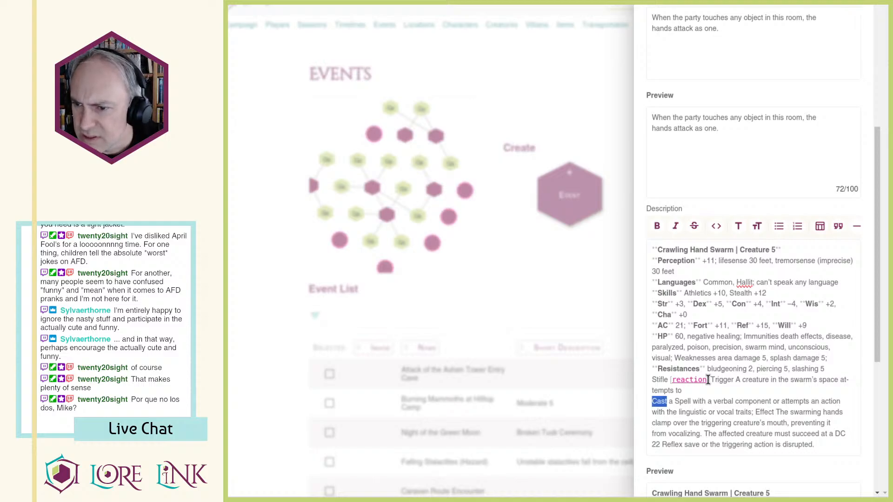
double_click(699, 359)
key(ctrl+b)
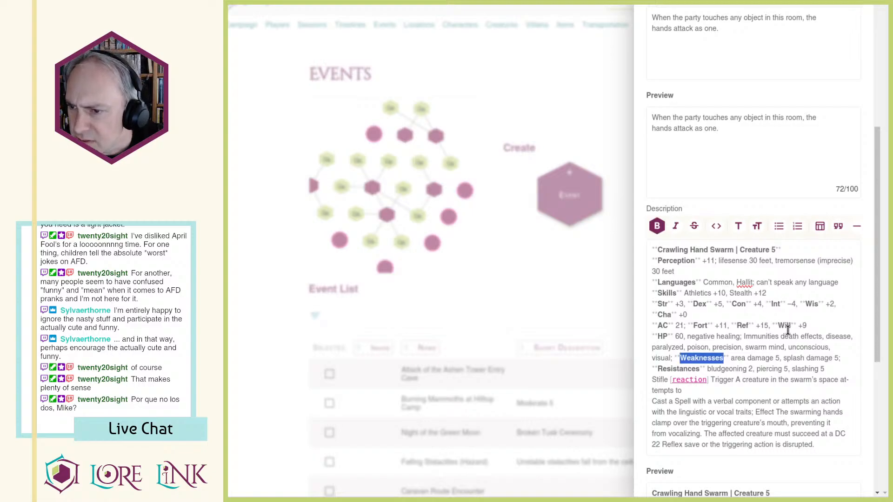
double_click(757, 336)
key(ctrl+b)
key(alt+Tab)
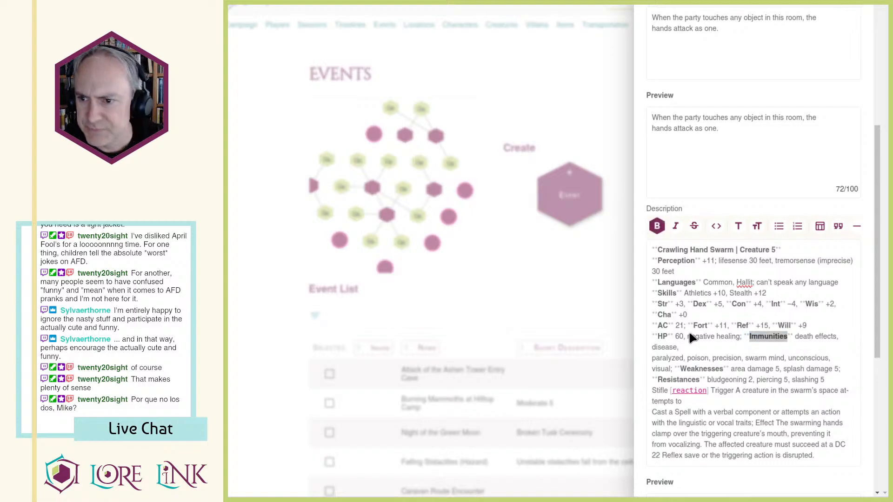
Step: Bold the Stifle and Effect labels in the stat block's reaction paragraph
double_click(658, 390)
key(ctrl+b)
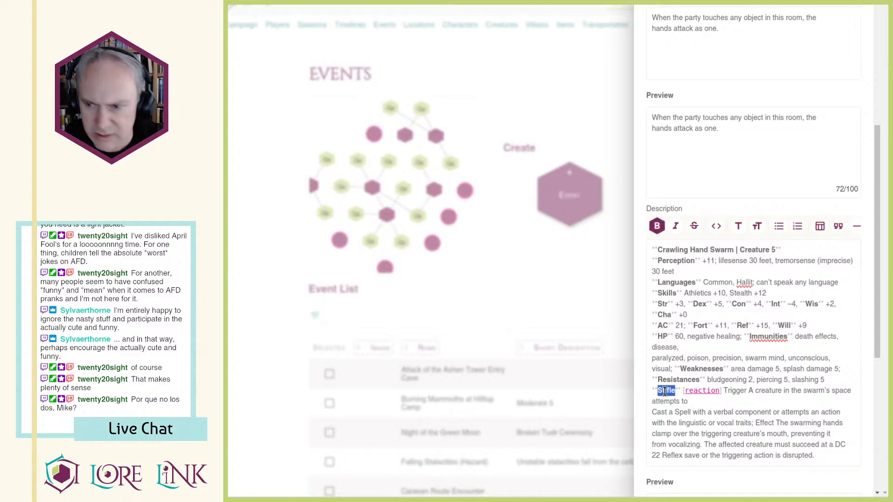
click(731, 390)
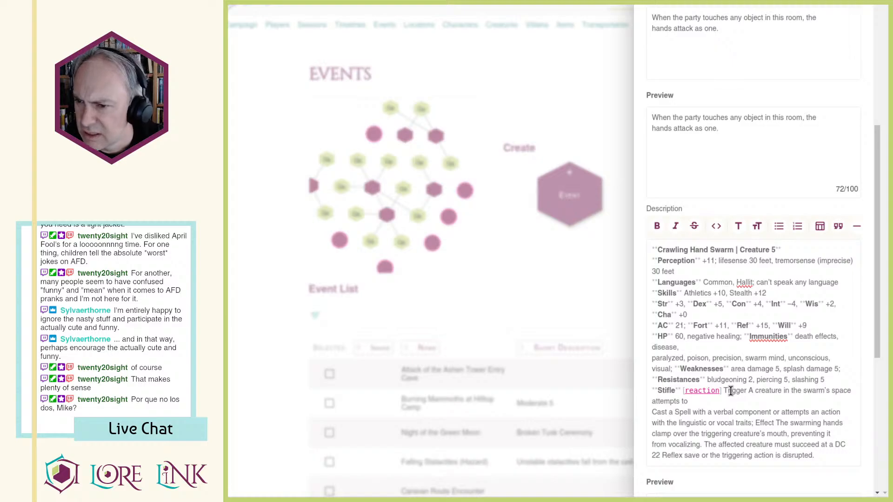
double_click(762, 423)
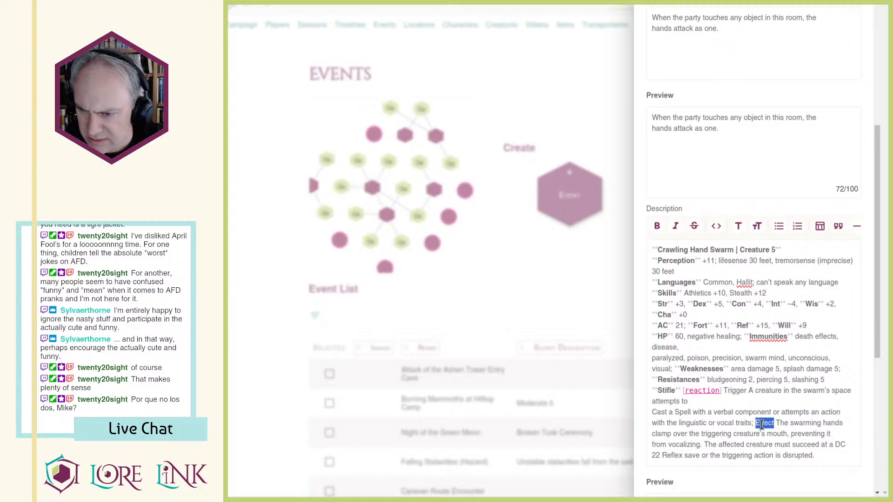
key(ctrl+b)
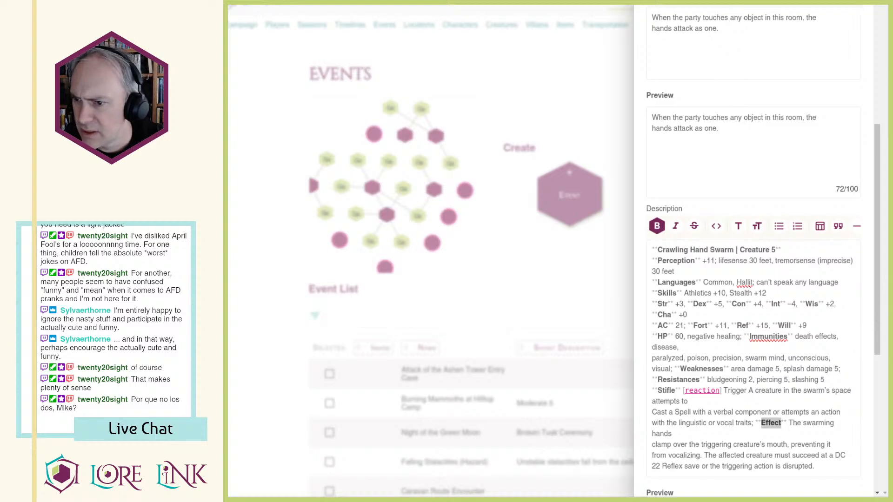
Step: Append the Speed line (30 feet, climb 30 feet) and the Pummeling Grasp one-action text to the end of the stat block
scroll(716, 394, down, 3)
click(817, 344)
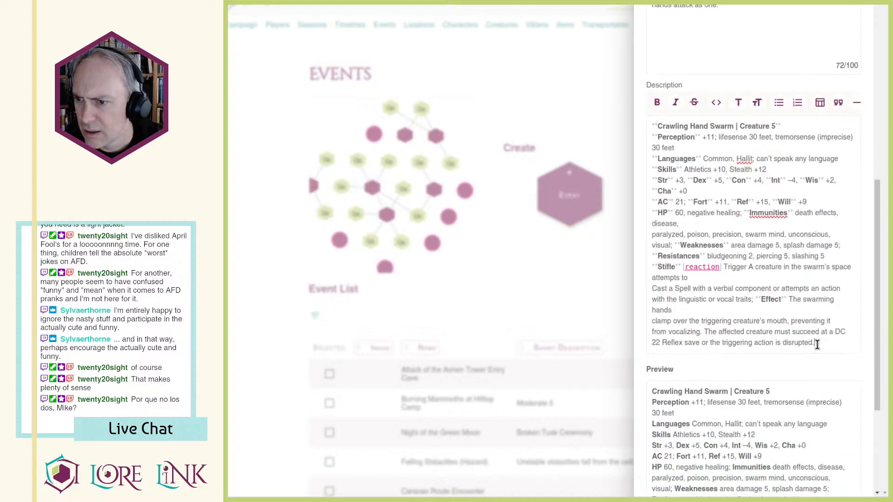
text(Speed 30 feet, climb 30 feet Pummeling Grasp [one-action] Each enemy in the swarm's space takes 3d6 slashing damage (DC 20 basic Reflex save). A creature that fails its save against Pummeling Grasp is also knocked prone.)
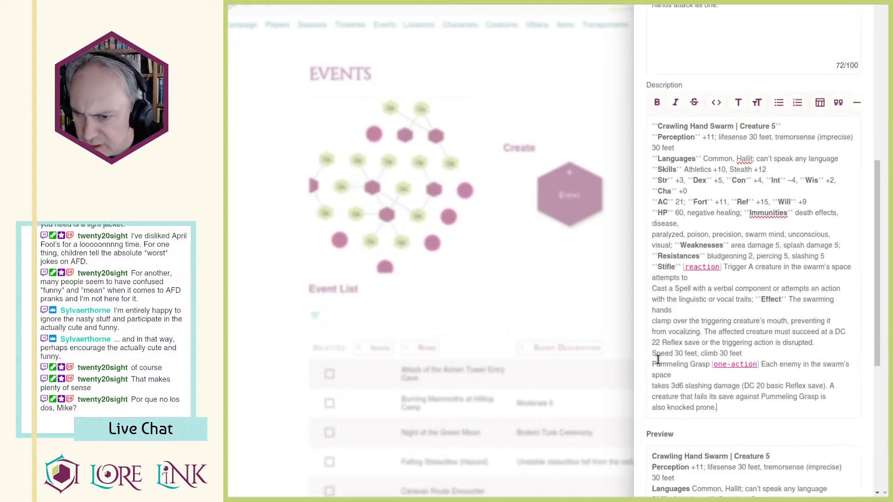
Step: Bold the Speed and Pummeling Grasp labels in the added stat block lines
double_click(661, 354)
key(ctrl+b)
double_click(666, 365)
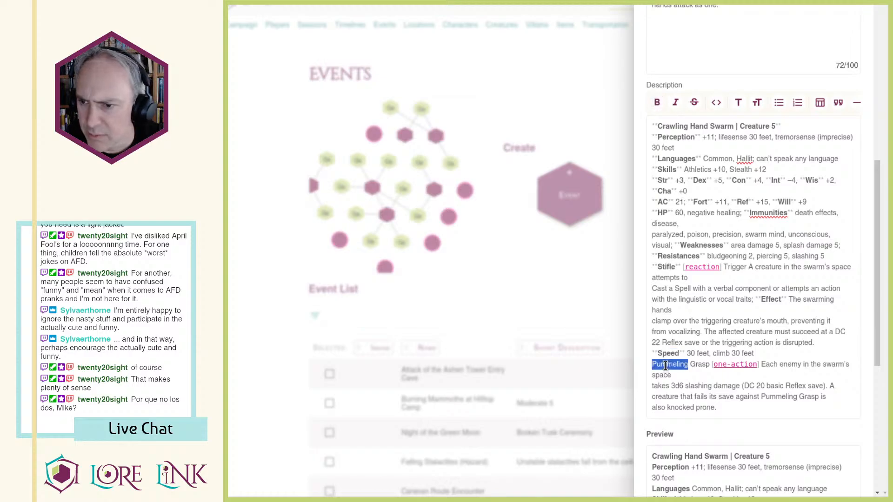
drag(666, 365, 694, 366)
key(ctrl+b)
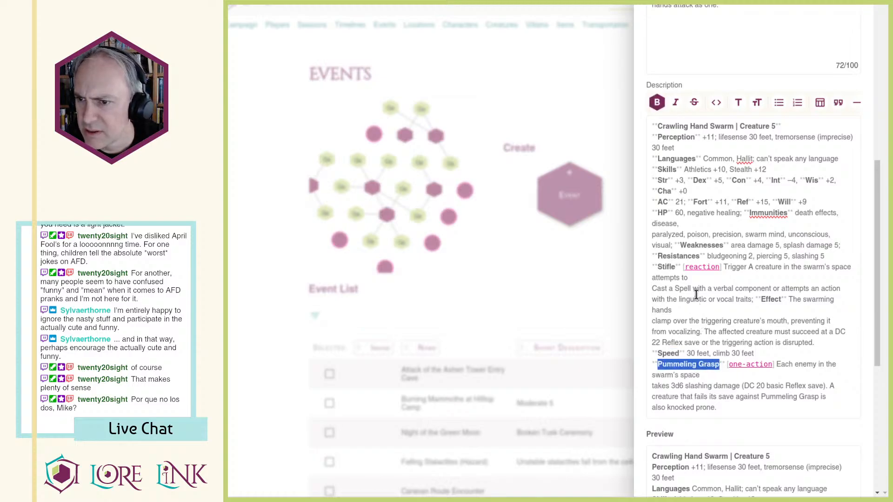
Step: Bold the Trigger label and merge Stifle, [reaction] and Trigger into one continuous bold run by removing the markers between them
double_click(726, 267)
key(ctrl+b)
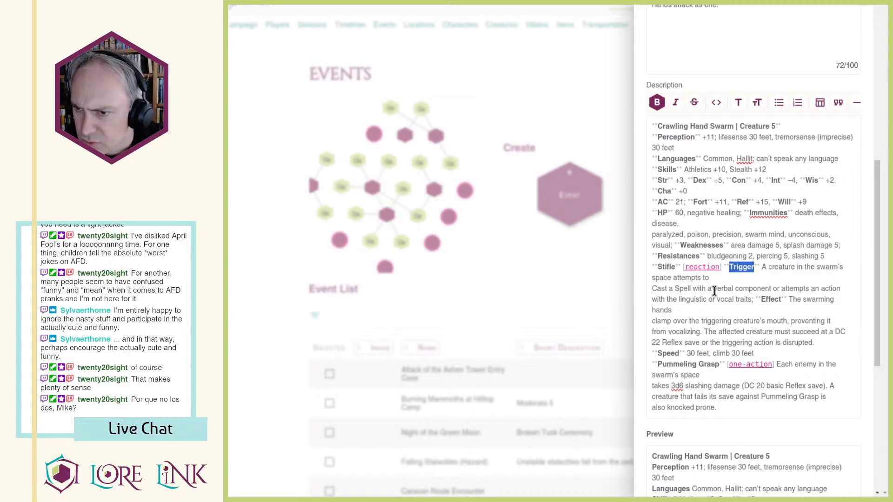
click(676, 267)
key(Delete)
key(Delete)
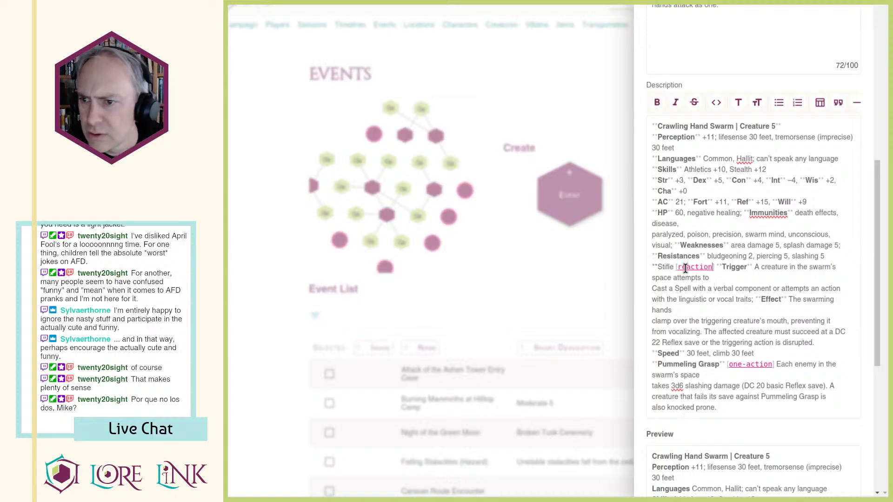
key(BackSpace)
key(BackSpace)
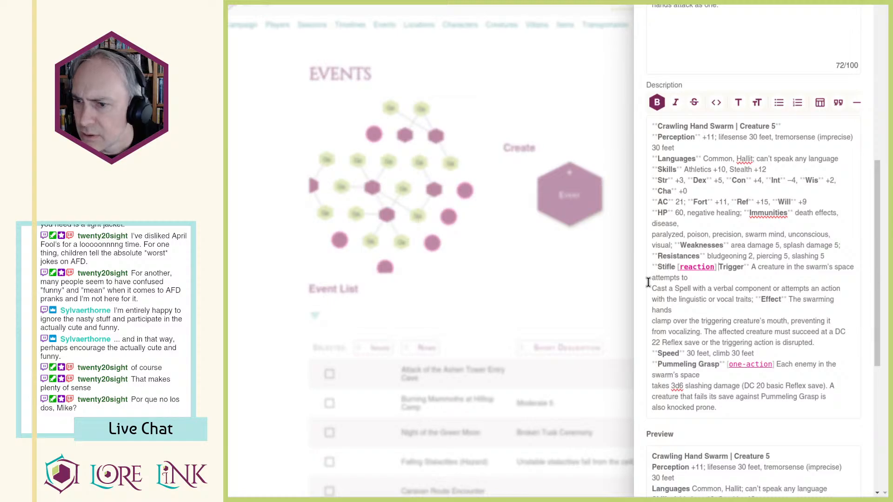
Step: Create the Crawling Hand Swarm event and open it from the event list for editing
scroll(657, 290, down, 6)
click(843, 466)
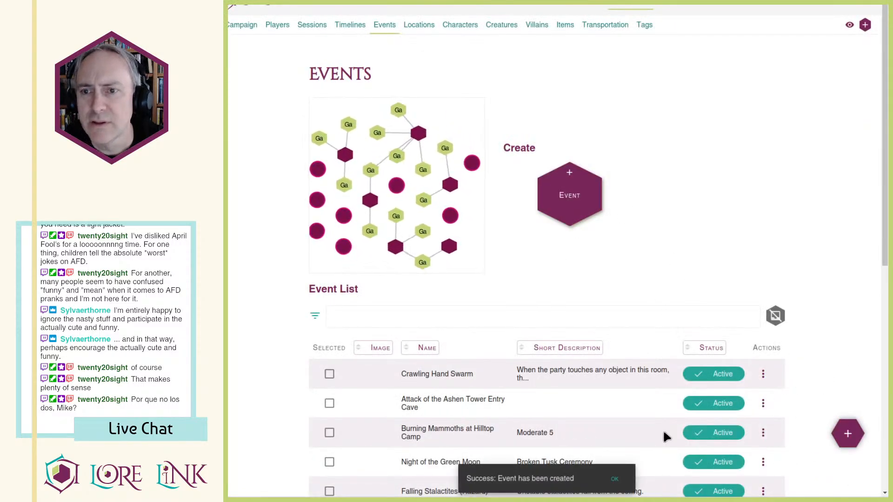
click(762, 374)
click(790, 399)
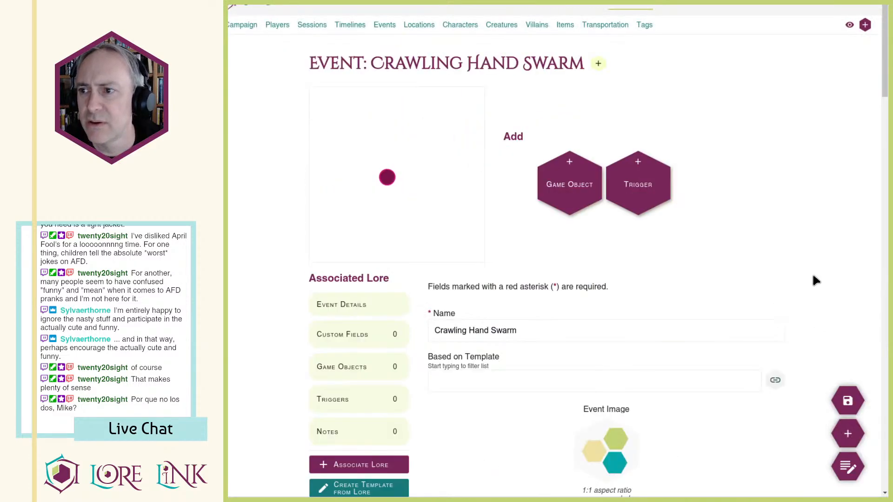
Step: Associate the location B32b - Middle Caverns as a trigger for the Crawling Hand Swarm event
scroll(812, 272, down, 18)
scroll(661, 324, down, 15)
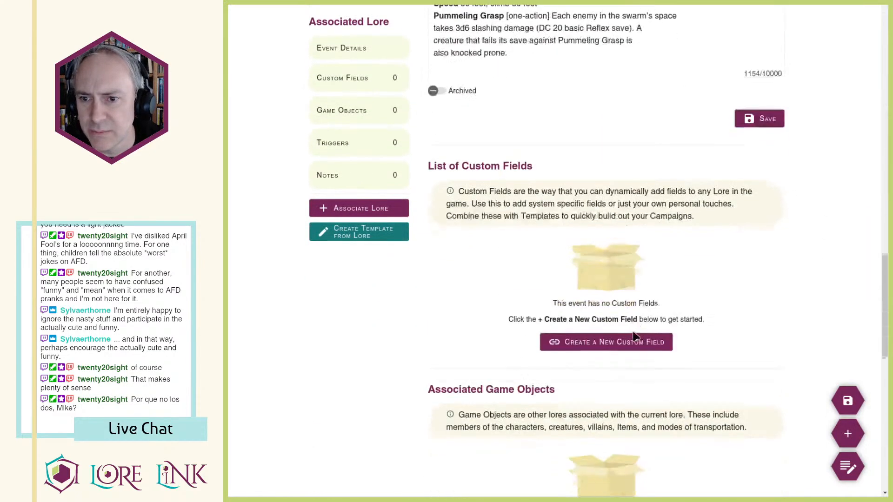
click(591, 274)
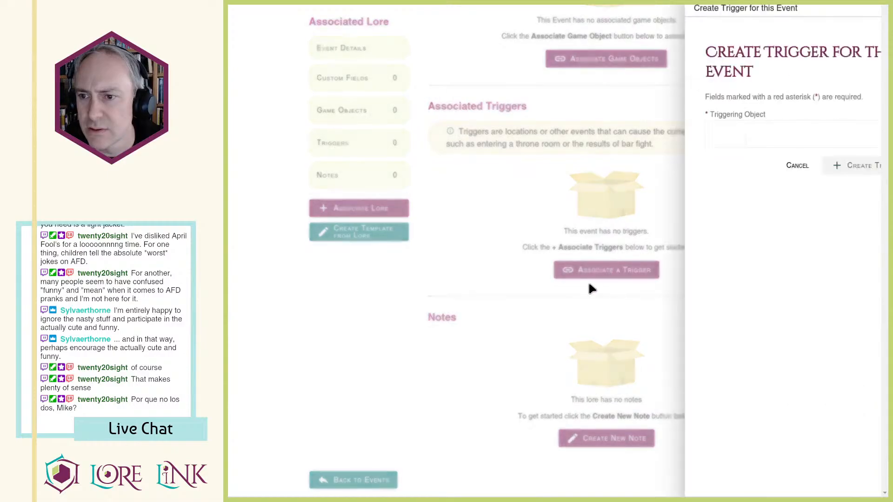
click(684, 136)
scroll(686, 136, down, 5)
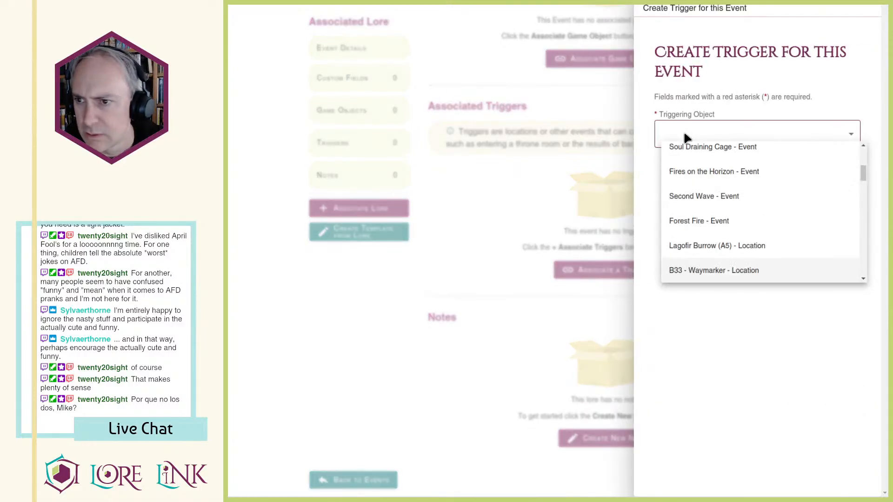
scroll(684, 152, down, 2)
scroll(707, 156, down, 2)
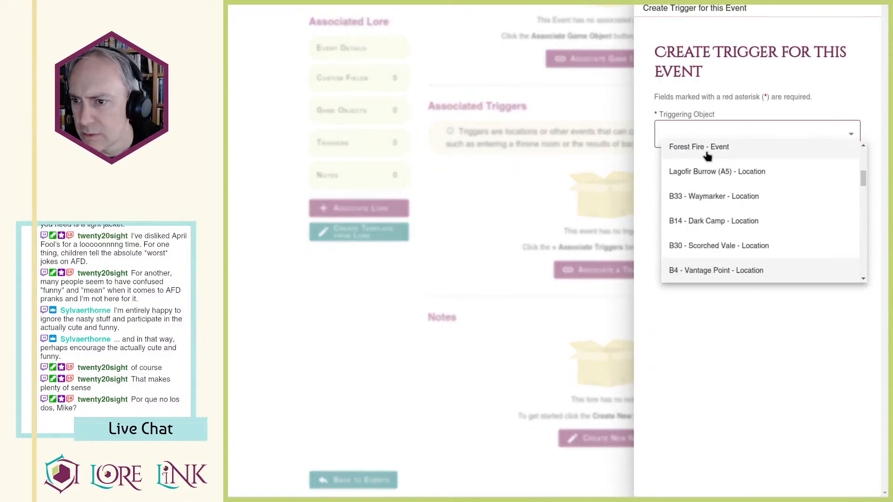
scroll(707, 157, down, 6)
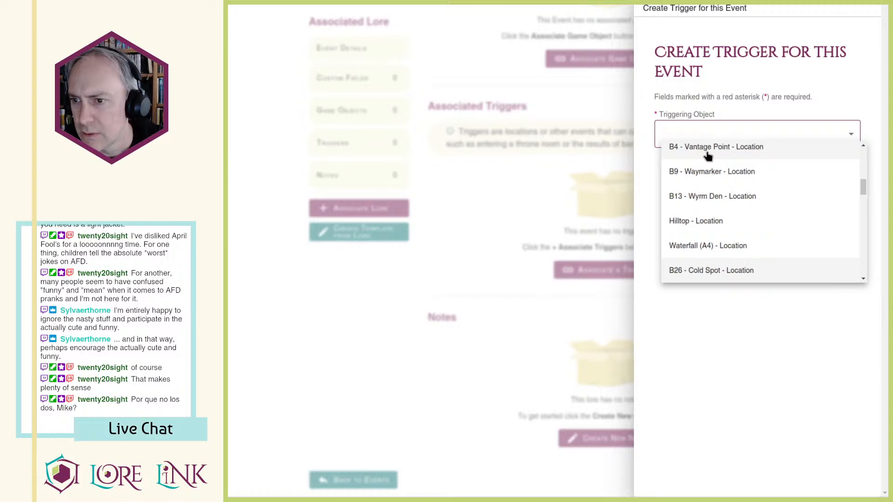
scroll(717, 173, down, 4)
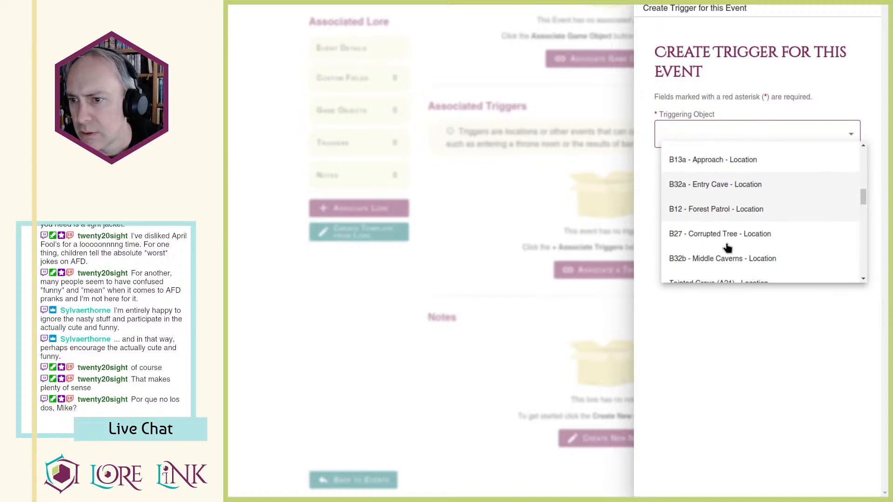
click(723, 255)
click(798, 166)
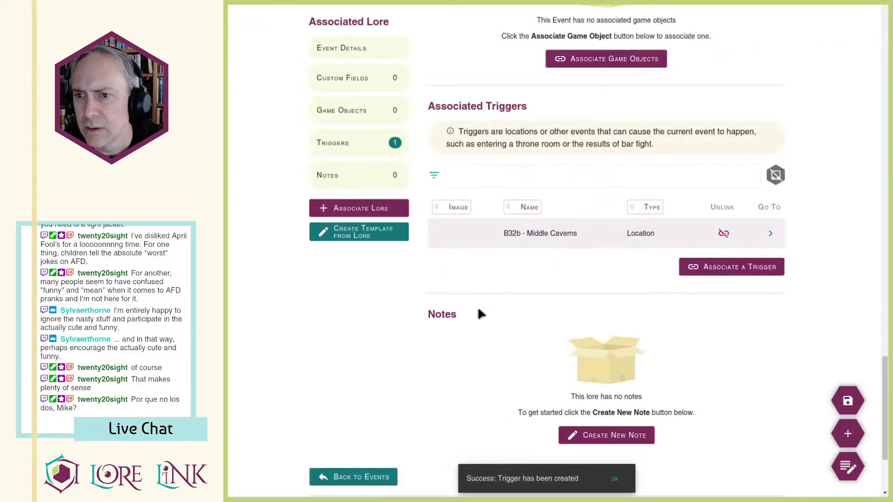
Step: Switch to the Middle Caverns location page and review which events use the location
key(ctrl+Tab)
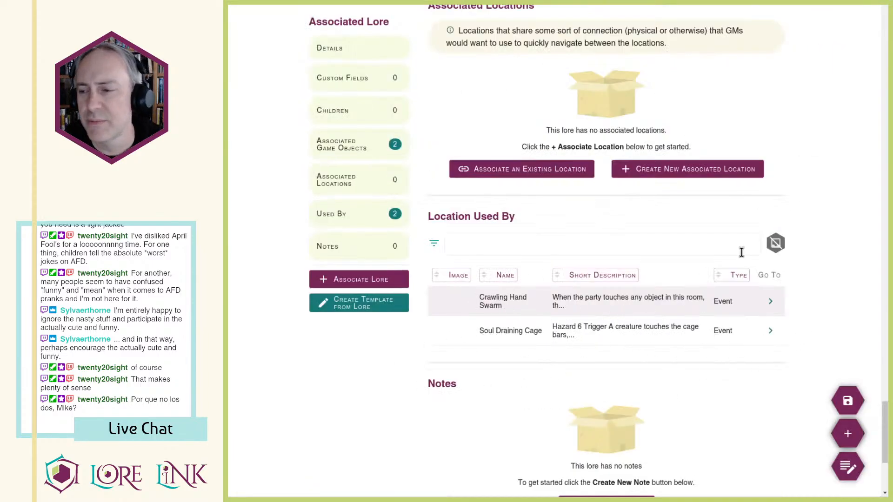
scroll(860, 229, down, 1)
scroll(860, 234, down, 1)
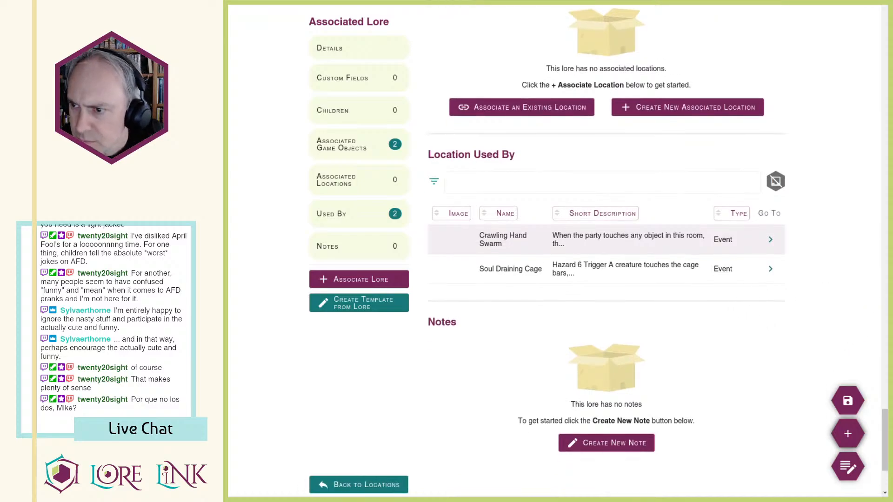
drag(333, 412, 371, 384)
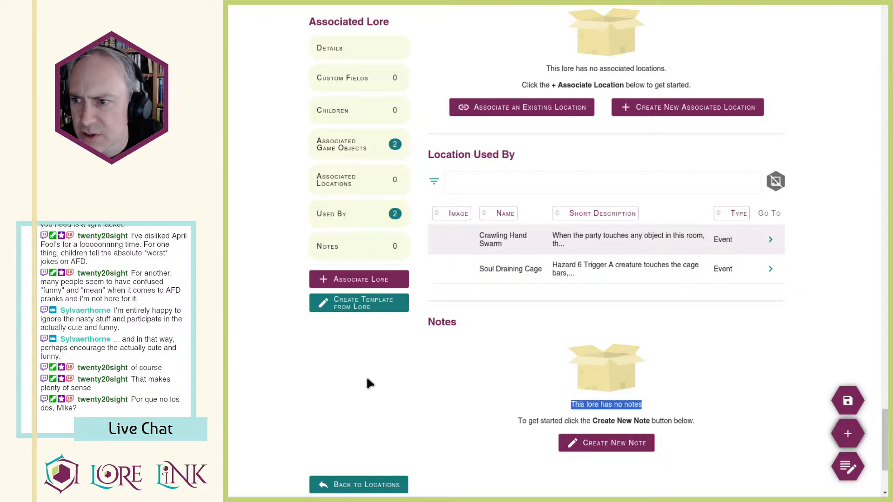
scroll(493, 65, up, 5)
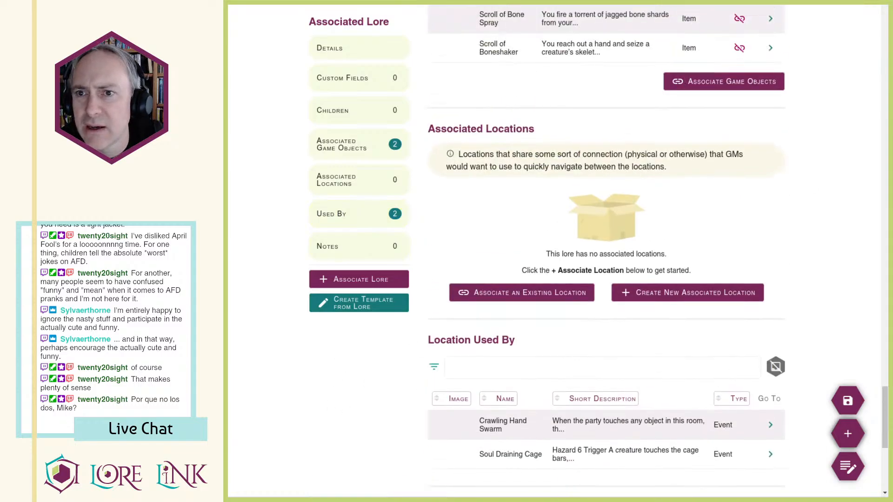
Step: Start a new character in the campaign's Characters section and name it Nukiak
click(460, 25)
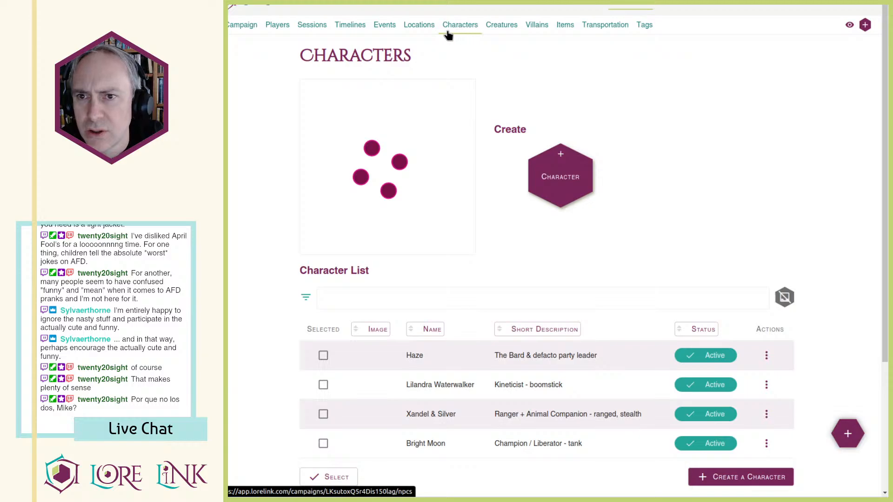
click(566, 186)
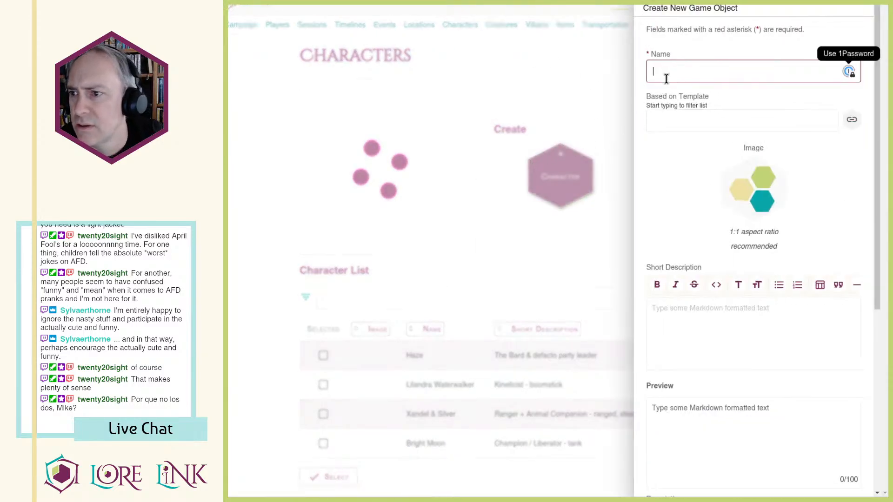
text(BN)
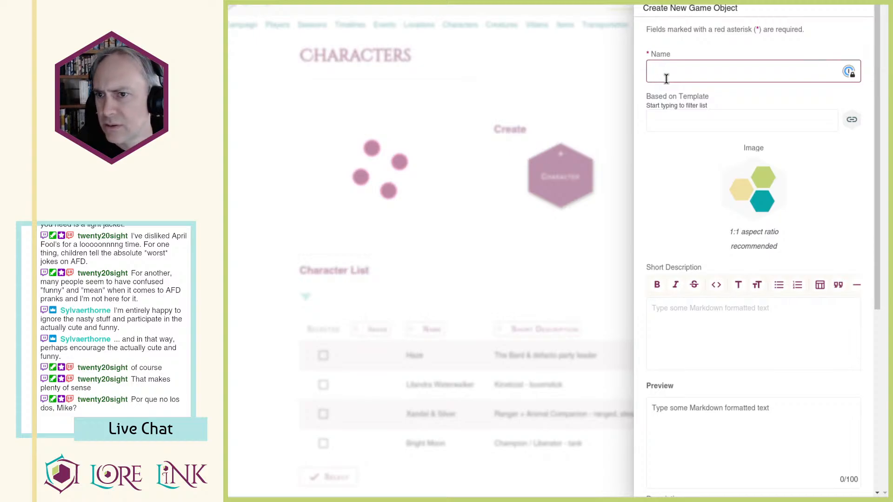
text(ukiak)
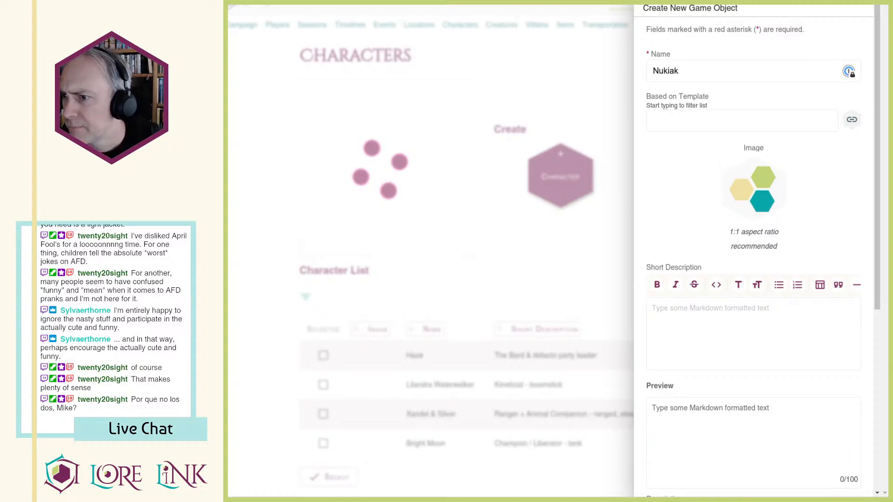
Step: Enter the short description "Tedanu's Wife / Dini's mother (CG female human rebel 4)" for the character
click(720, 322)
text((CG female human rebel 4),)
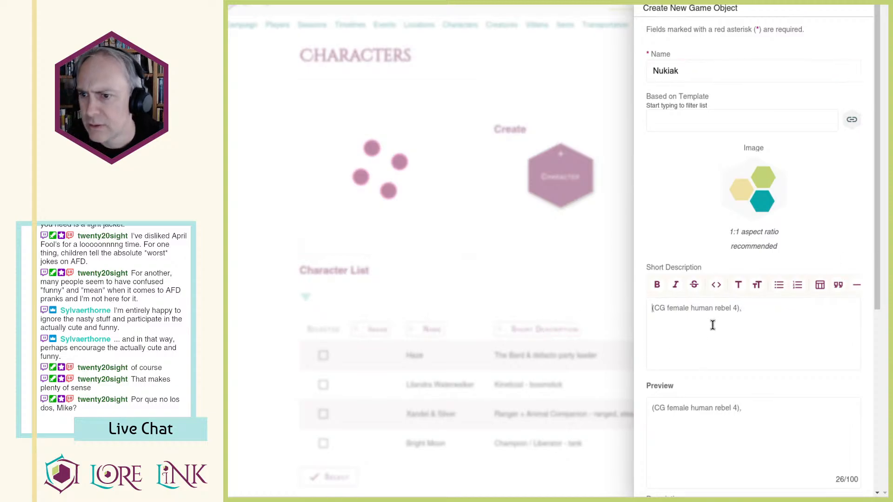
text(Tedanu's )
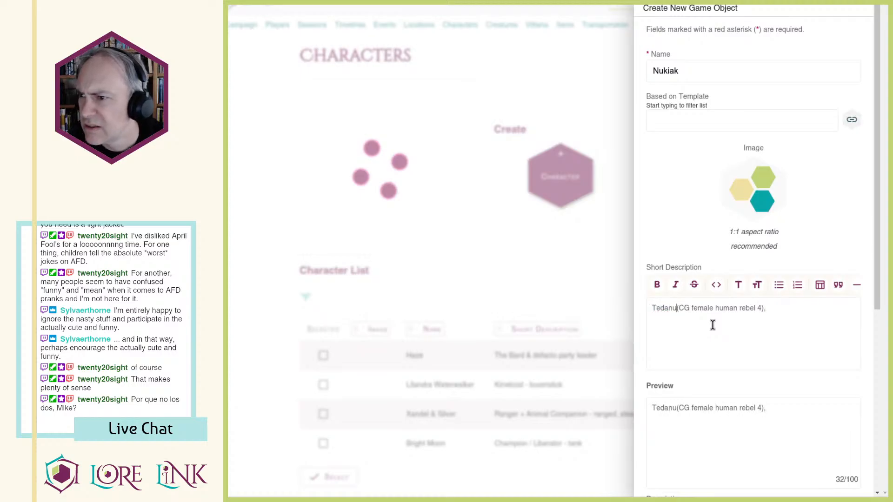
text(Wife / Dn)
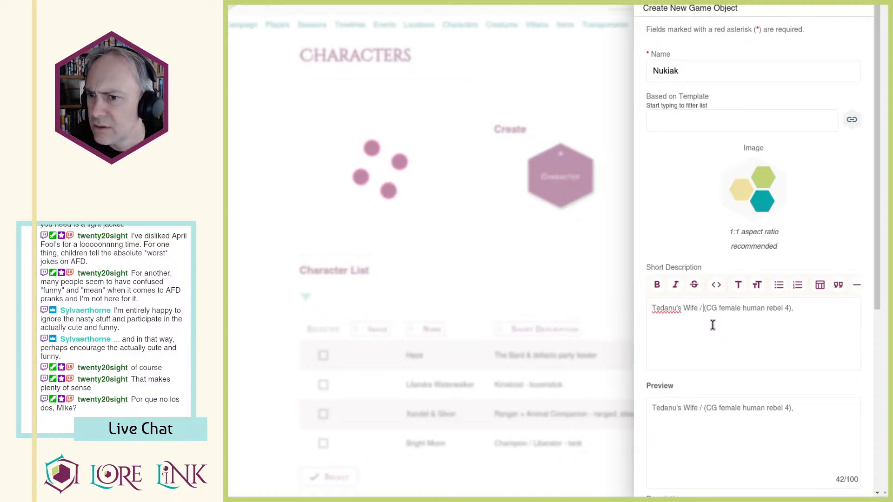
key(BackSpace)
text(ini's mother)
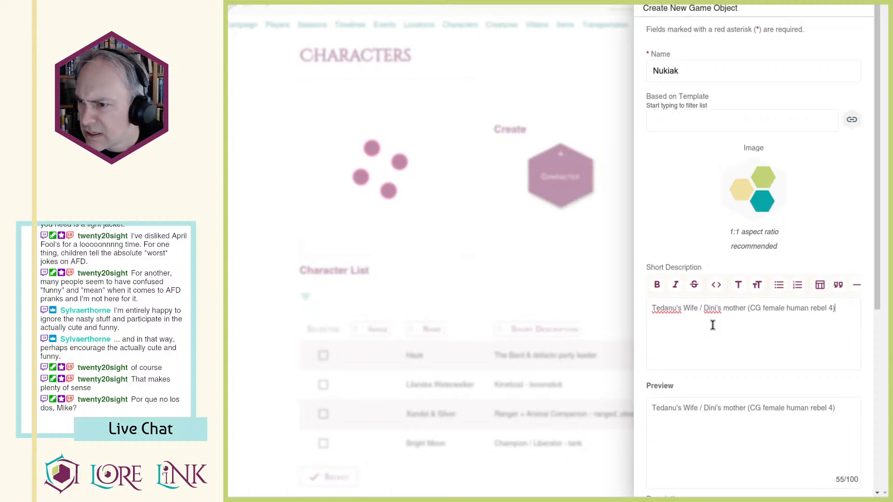
double_click(673, 310)
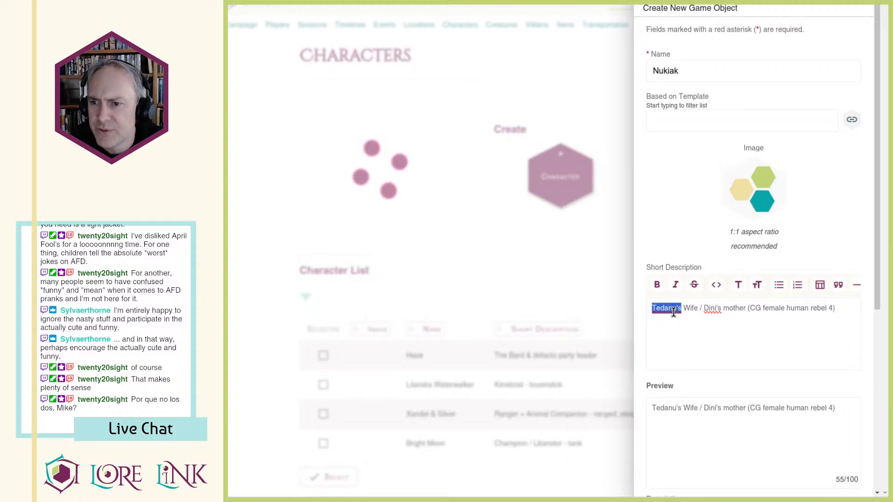
triple_click(682, 311)
click(736, 311)
drag(736, 311, 676, 311)
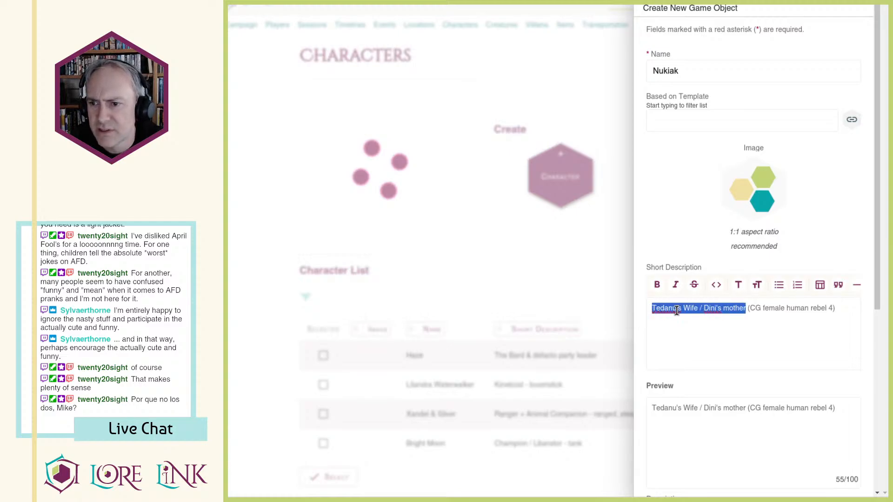
click(671, 338)
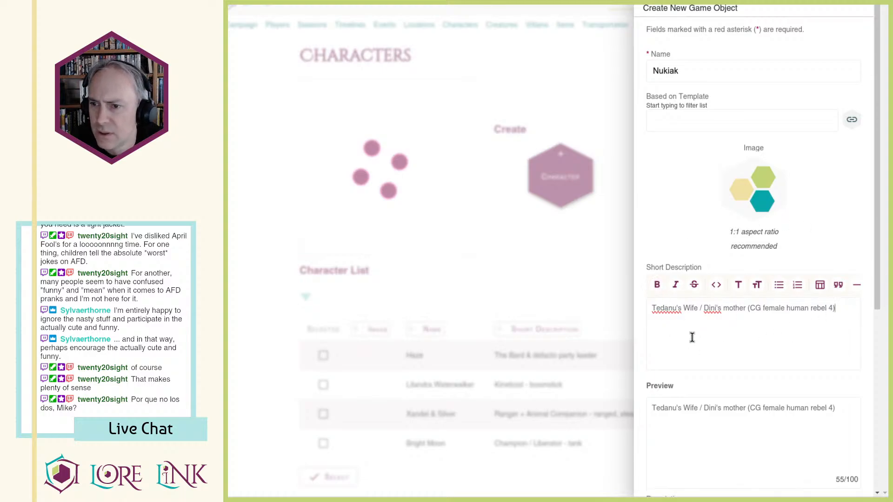
Step: Fill in Nukiak's full description with the two wounded-prisoner paragraphs, separate them with a blank line, and add empty lines at the end
drag(657, 310, 732, 314)
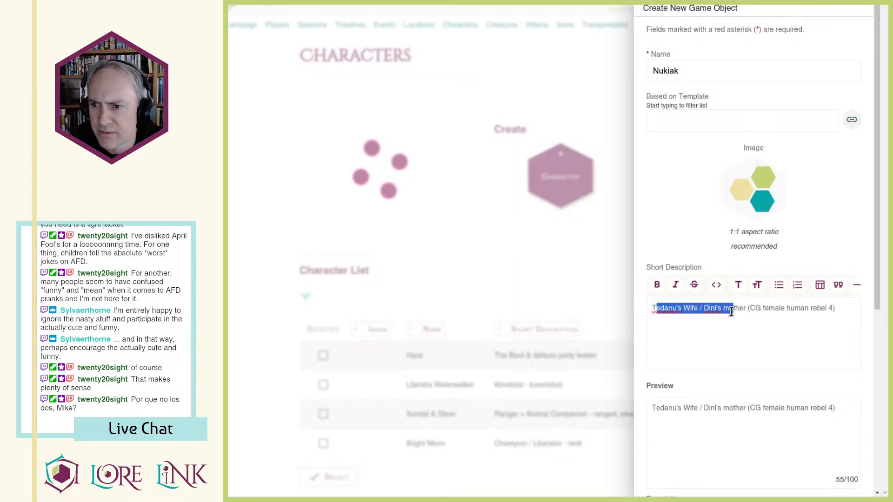
click(733, 314)
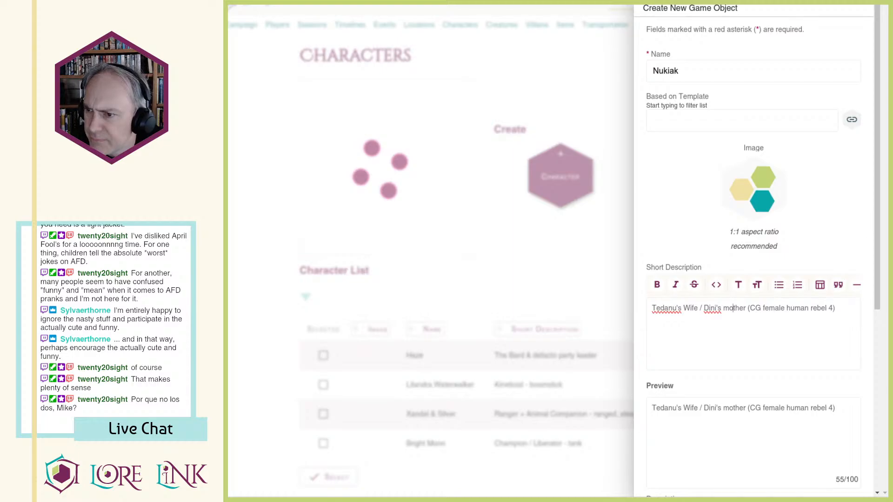
scroll(698, 291, down, 6)
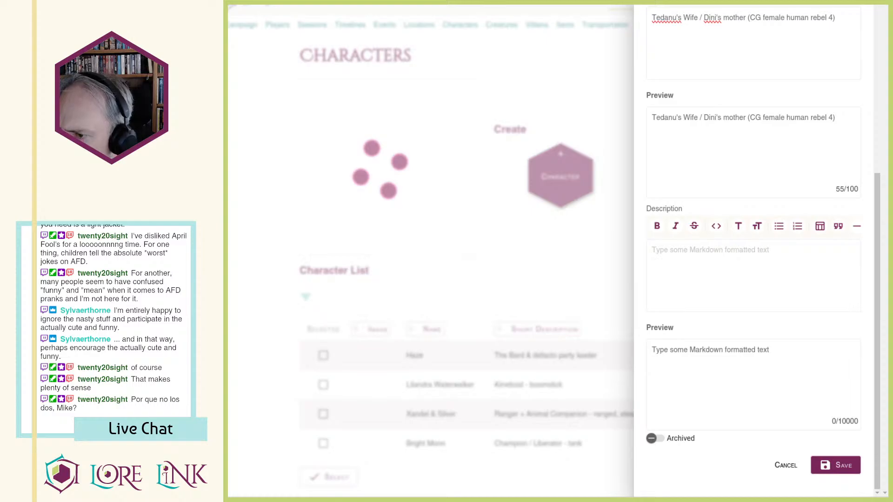
click(713, 285)
text(A wounded prisoner also languishes in the bone cage, her left arm ending in a bloody stump; this is Nukiak (CG female human rebel 4), Tedanu’s wife and Dini’s mother who was transferred to the Ashen Tower for interrogation after publicly denouncing Ashen Swale. Despite the pain she endured, Nukiak refused to give up information on the Blood Owls, a burgeoning Sutaki rebellion that aims to kill Ashen Swale, escape Venexus, and free the valley’s Sutaki population from their oppressive rule. Nukiak is gravely wounded and delirious from blood loss. She currently has 10 Hit Points; if the soul draining cage hazard is triggered, she likely starts dying. If freed from her cage, she staggers after the party, barely able to stand. If healed, Nukiak grabs the nearest sharp object and asks the party to help her kill Turkek (see area B32d). She warns the party that the necromancers here are sadists who betray their own flesh and blood. She doesn’t want her undead hand reattached, and attempts to heal the hand or reattach it fail. Nukiak is brave, determined, and a skilled warrior.)
click(794, 349)
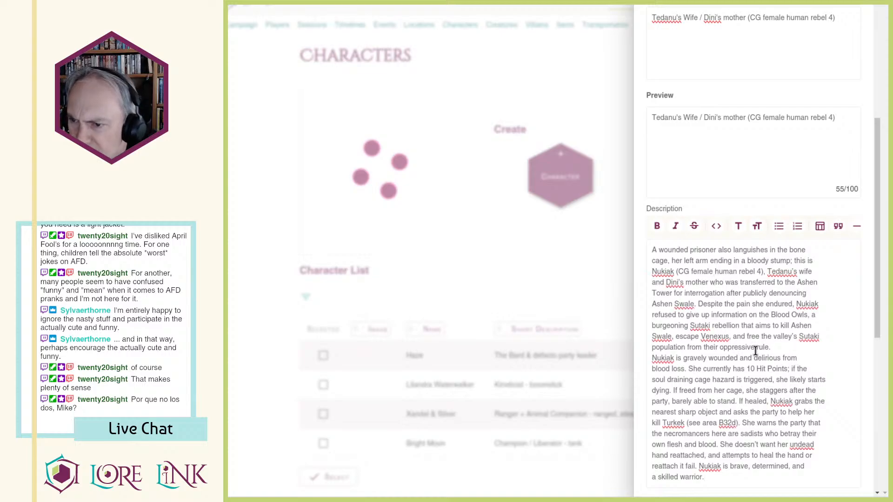
key(Return)
scroll(781, 334, down, 3)
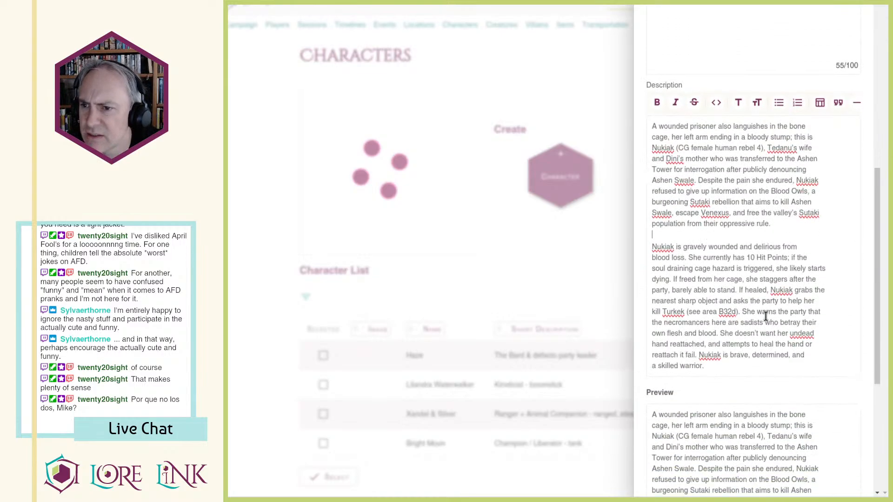
click(702, 378)
key(Return)
key(Return)
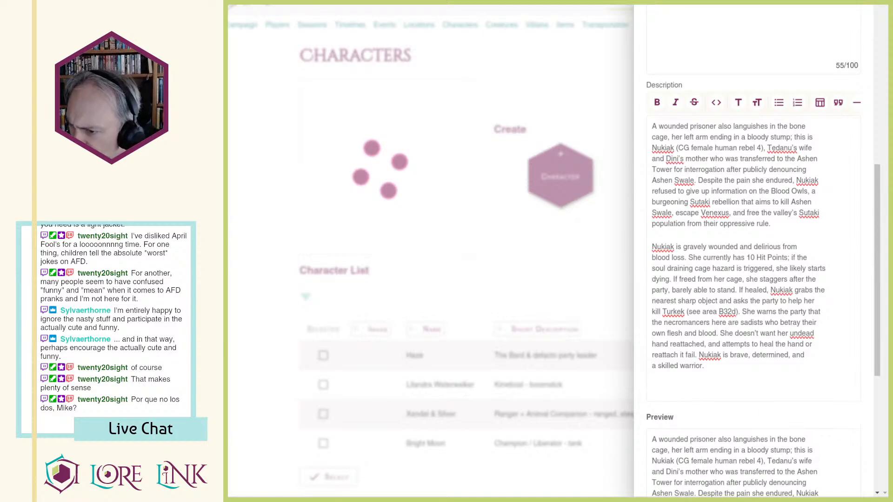
Step: Switch to the Archives of Nethys, search for the Bounty Hunter creature, open its page, and return to the character form
key(ctrl+Tab)
key(ctrl+Tab)
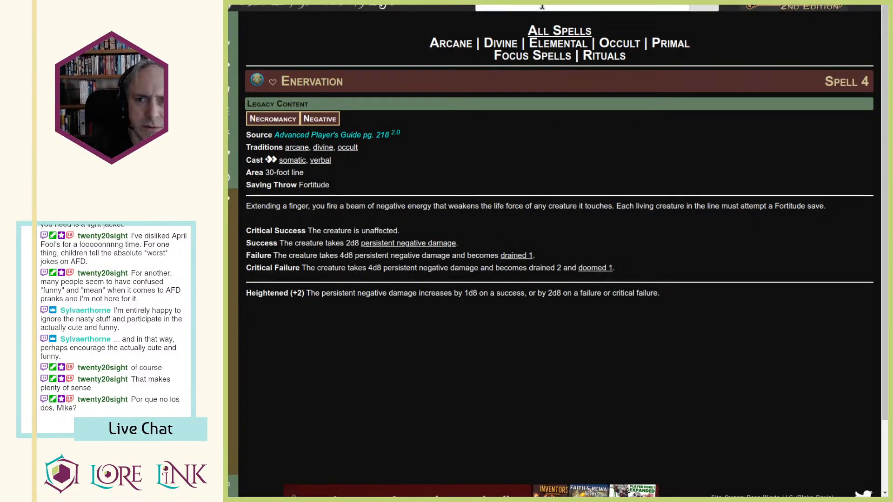
text(boun)
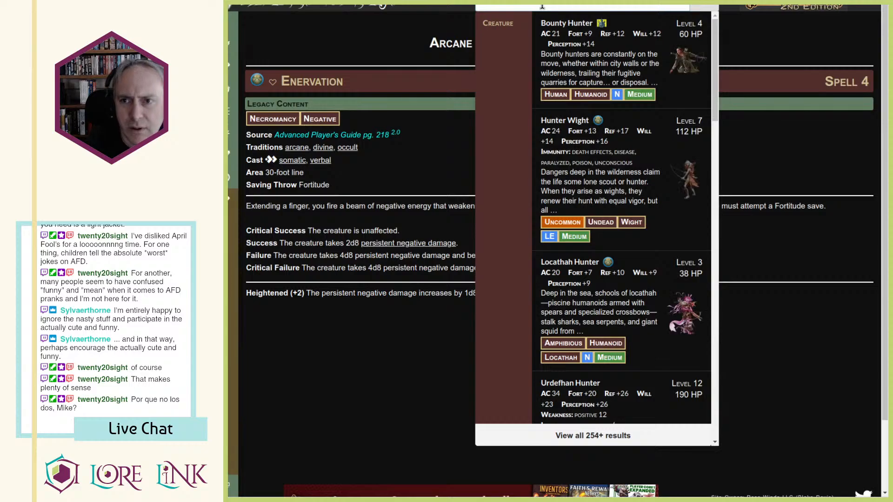
click(553, 26)
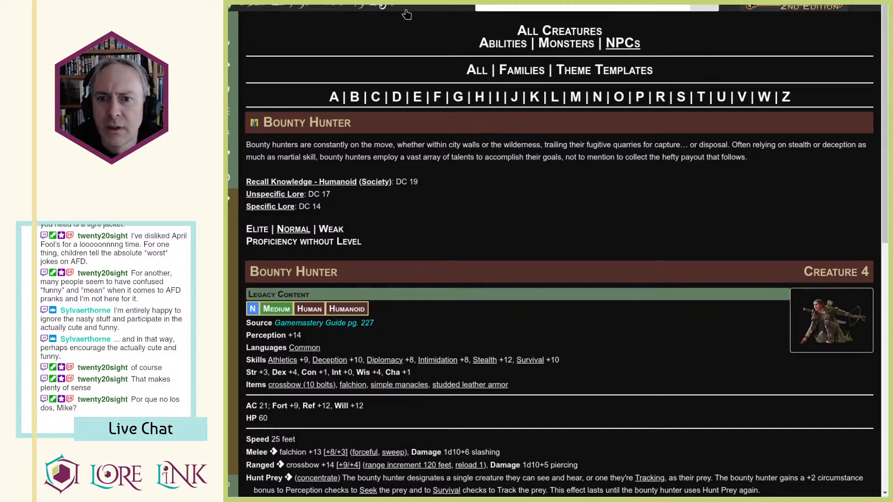
key(ctrl+Tab)
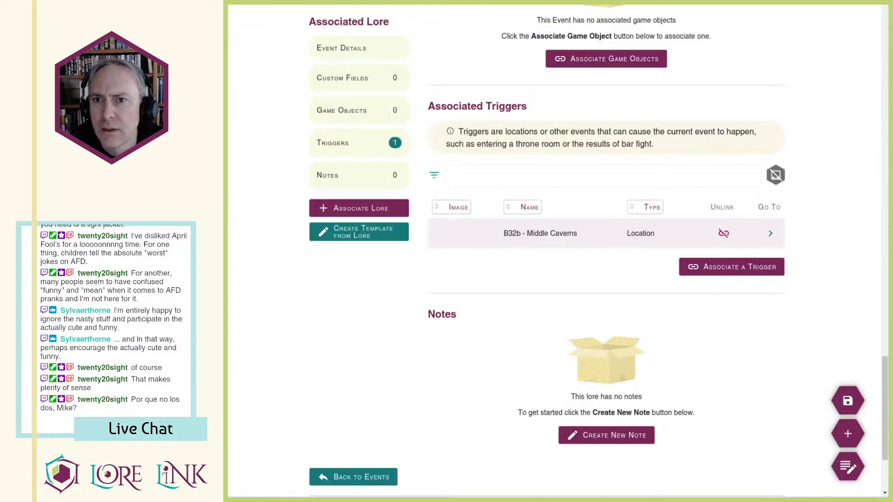
key(ctrl+shift+Tab)
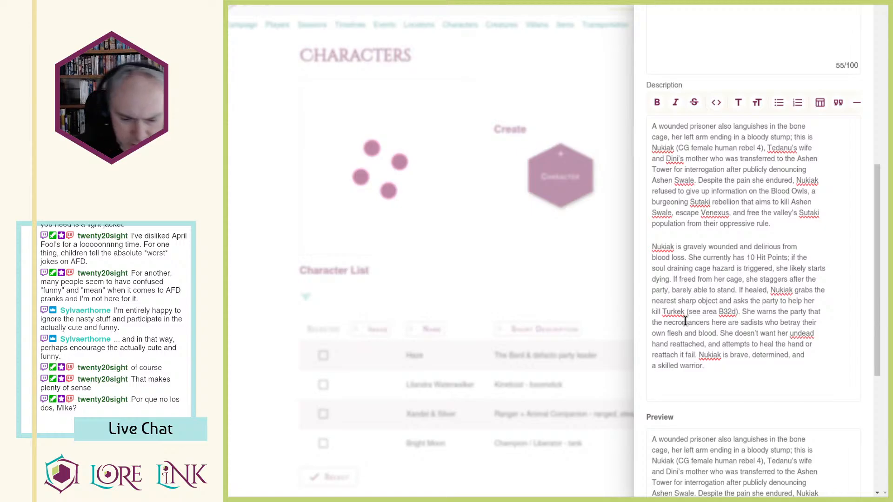
text([Bounty Hunter]())
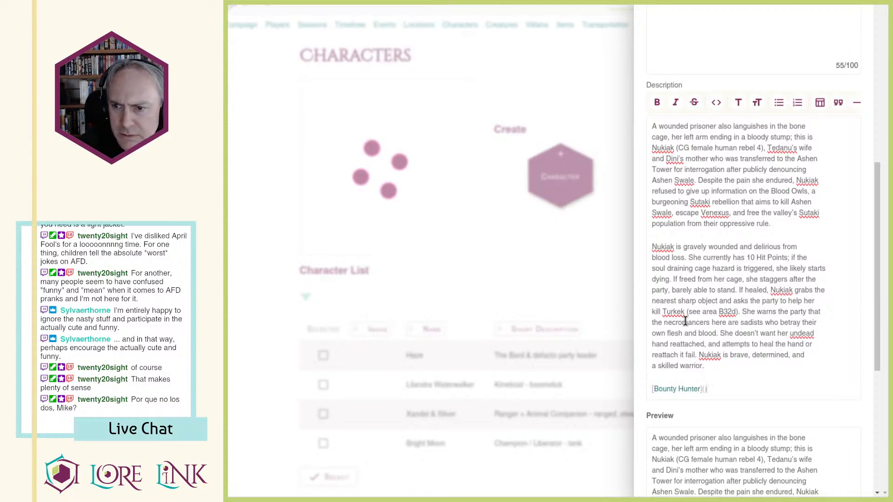
text(https://2e.aonprd.com/NPCs.aspx?ID=923)
key(Home)
key(Return)
key(Up)
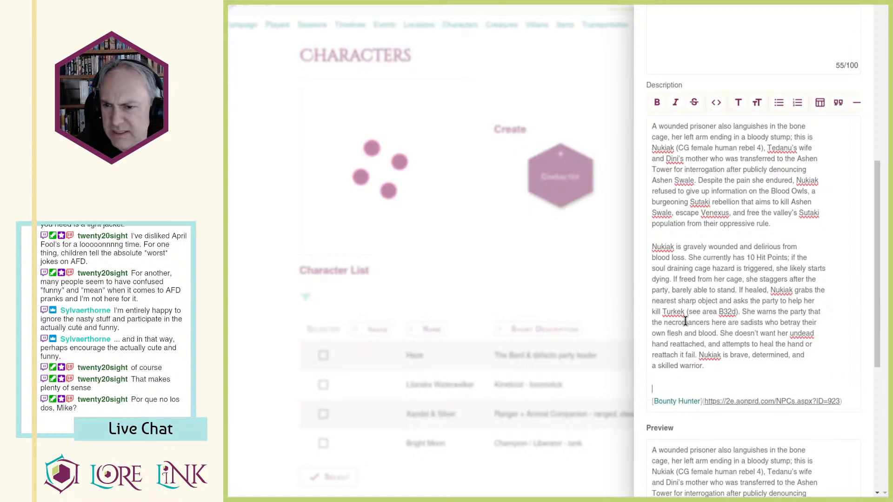
Step: Add the trait line "CG | Medium | Human | Humanoid" above the Bounty Hunter link, modelled on the creature page's traits
key(alt+Tab)
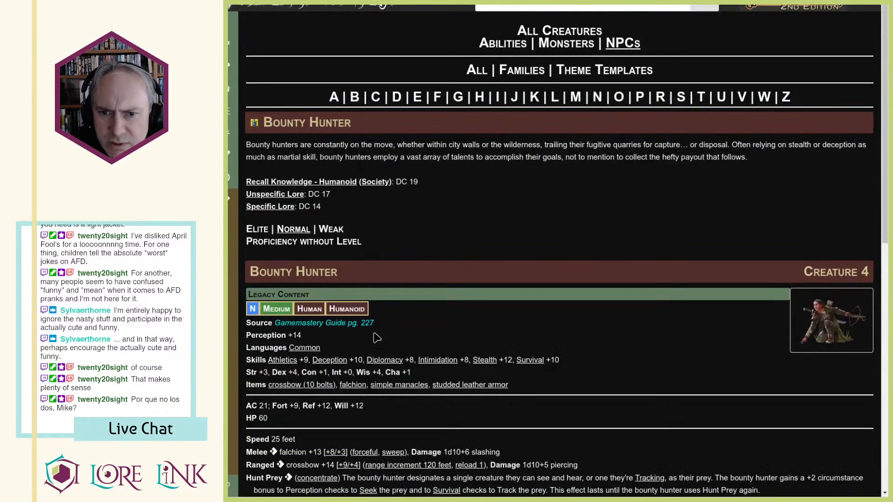
key(alt+Tab)
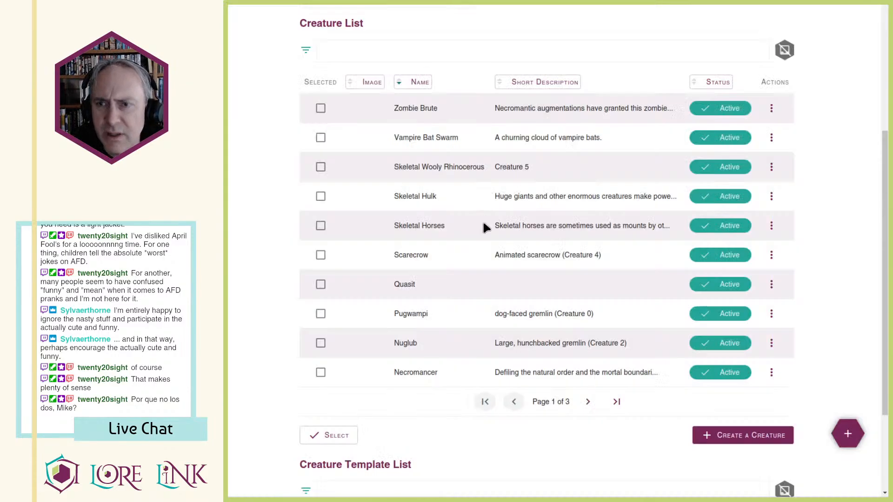
text(CG |)
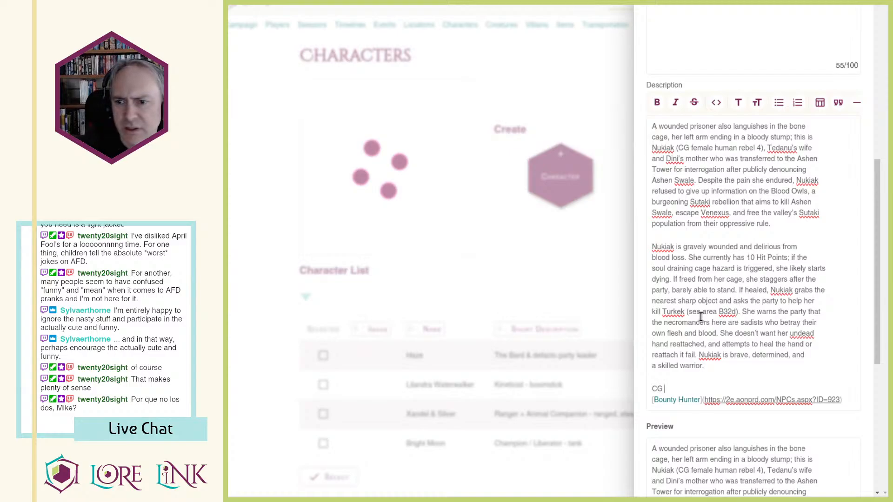
text( Medium | Hu)
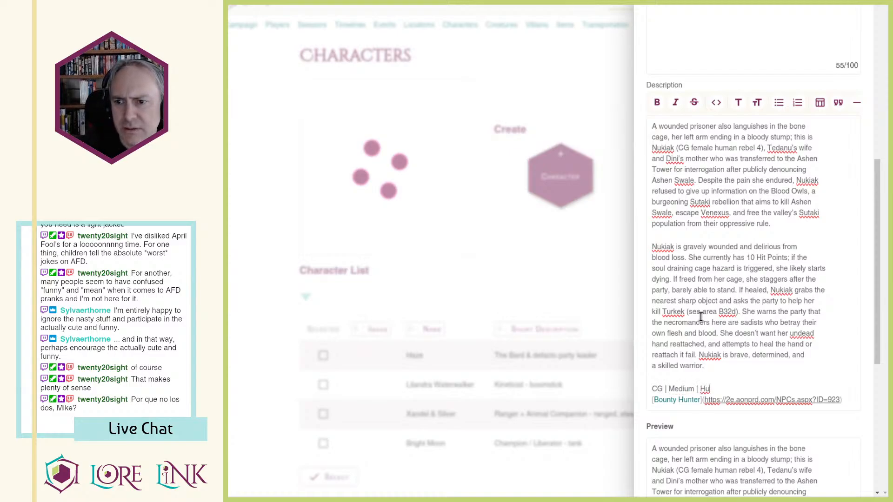
text(manoid)
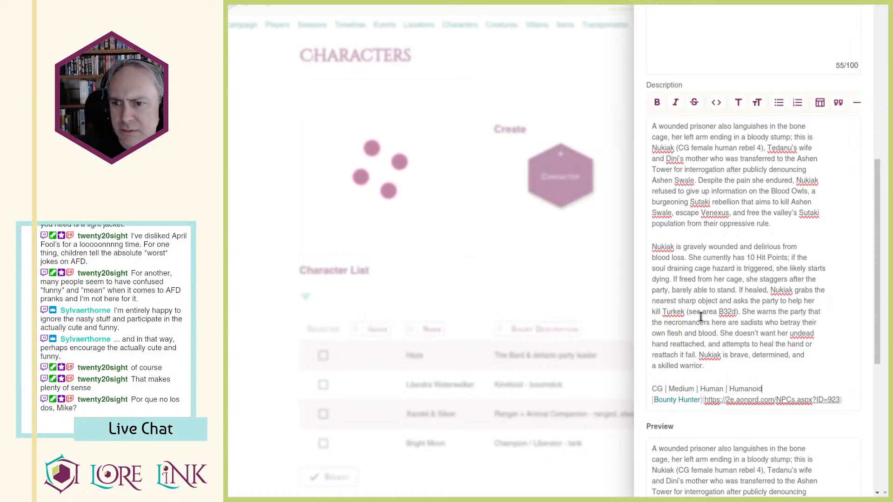
key(Return)
Step: Copy the Perception and Languages lines from the Bounty Hunter page into Nukiak's description below the trait line
key(alt+Tab)
scroll(434, 239, down, 1)
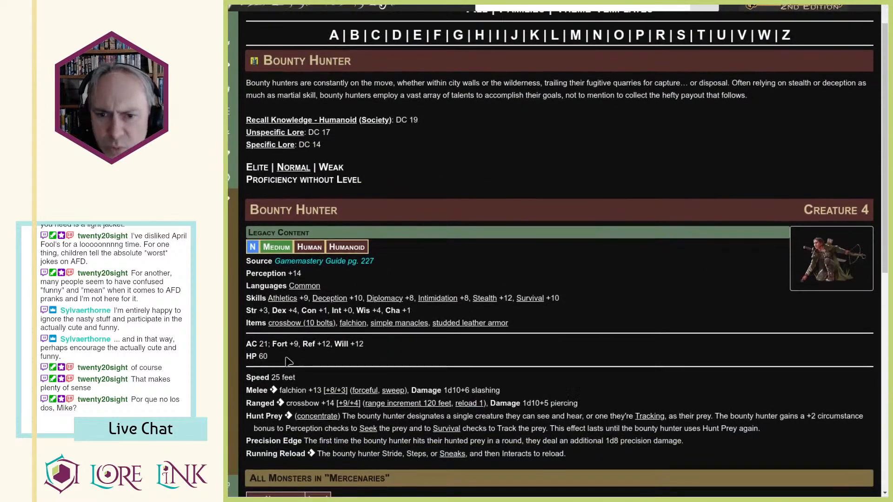
drag(246, 343, 293, 370)
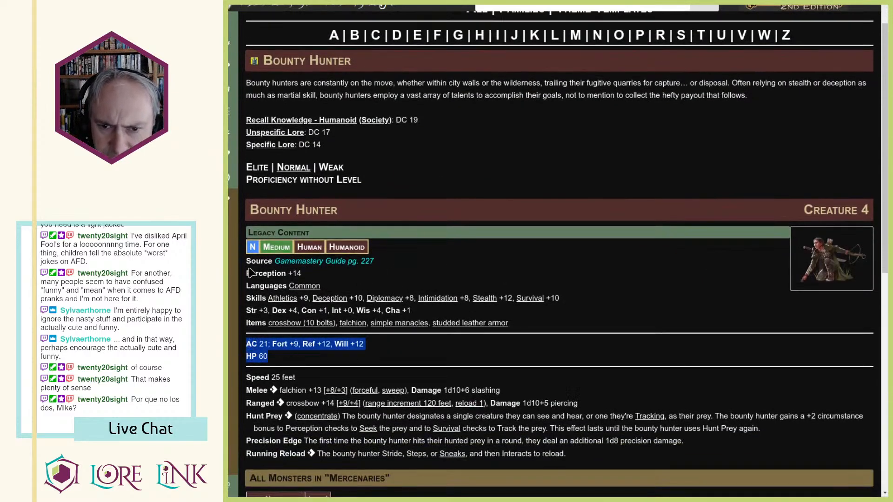
drag(245, 272, 332, 294)
key(ctrl+c)
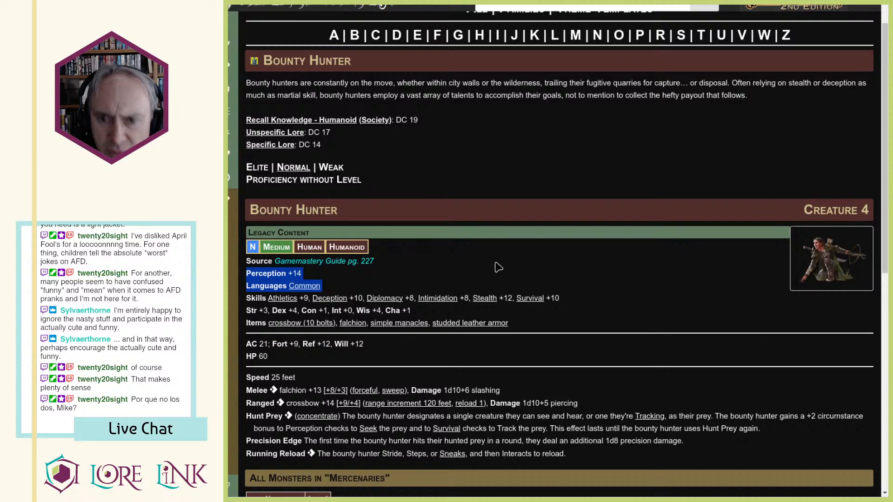
key(alt+Tab)
key(alt+Tab)
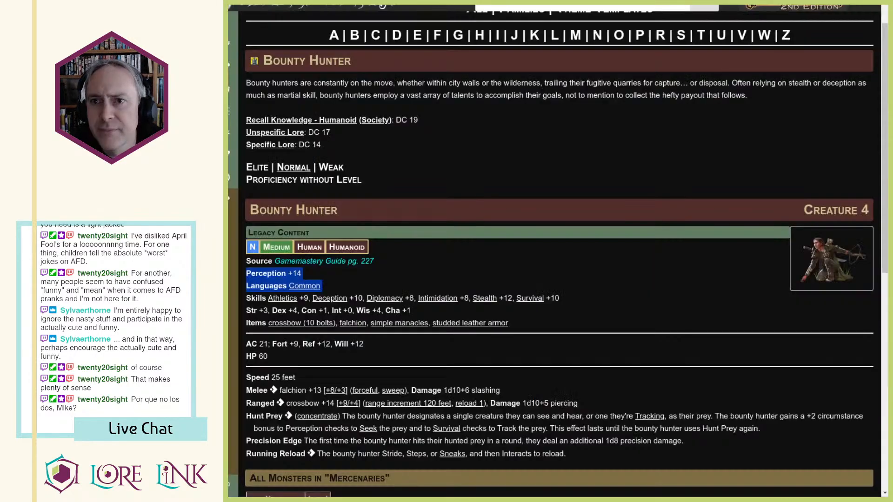
key(alt+Tab)
key(ctrl+v)
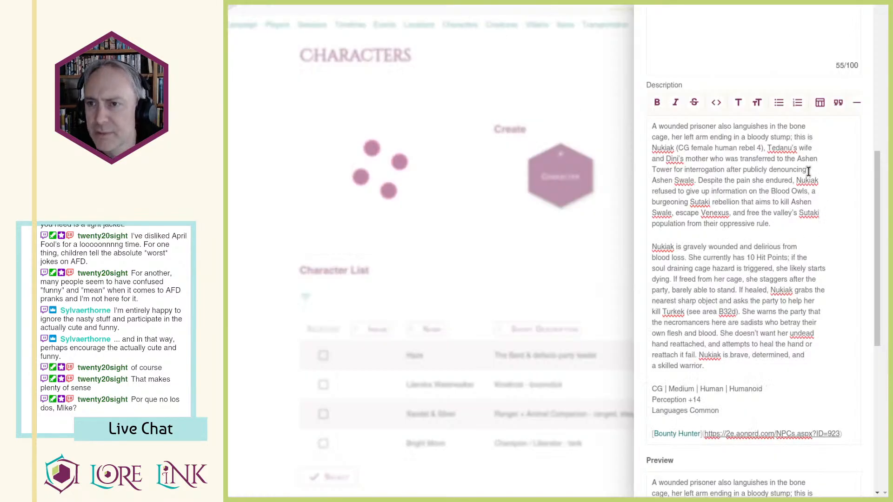
Step: Copy the AC, saves, HP and Speed lines from the Bounty Hunter page into the description, directly above the link
key(alt+Tab)
drag(247, 344, 296, 378)
key(ctrl+c)
key(alt+Tab)
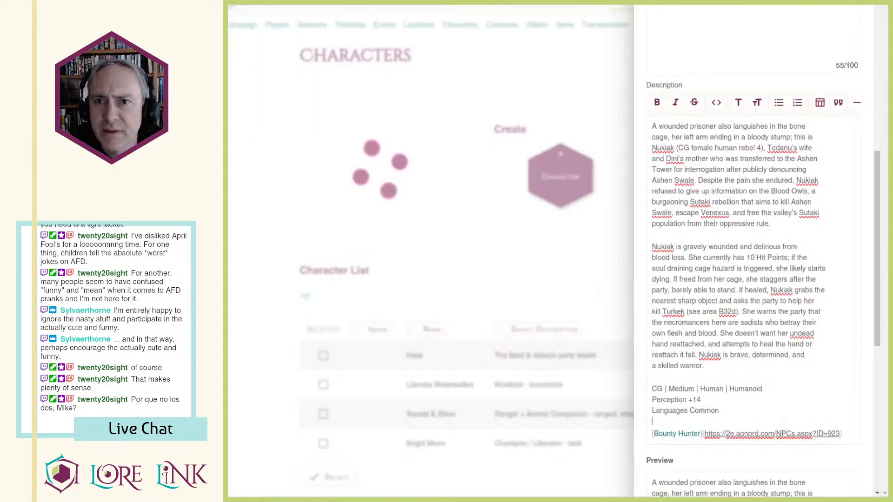
key(ctrl+v)
key(BackSpace)
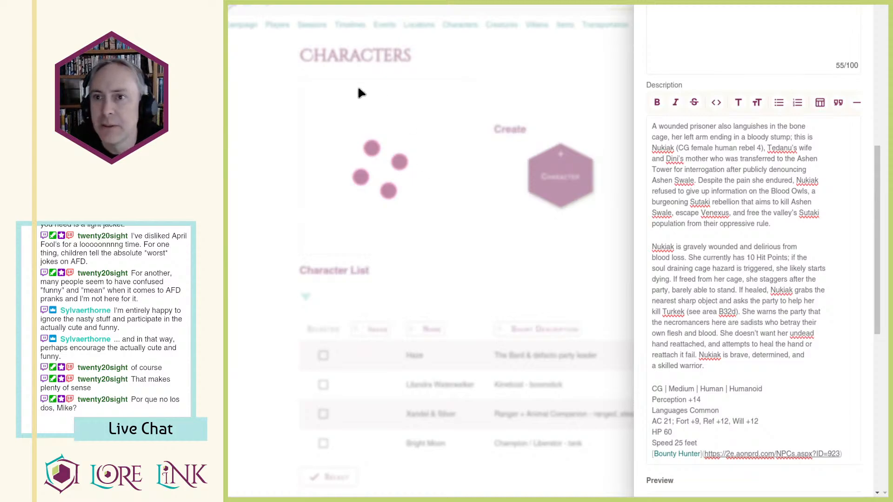
Step: Head the stat block with "Nukiak (CG female human rebel 4)", make the name bold, and save the new character
click(731, 378)
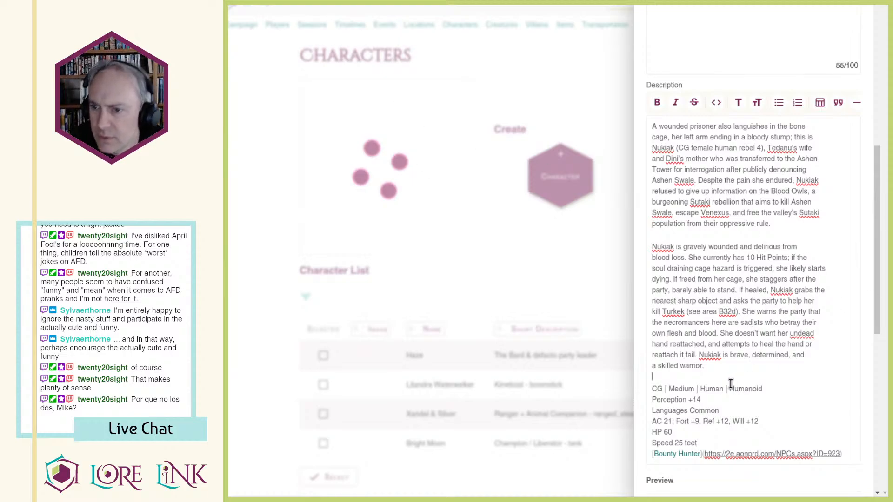
key(Return)
text(Nukiak)
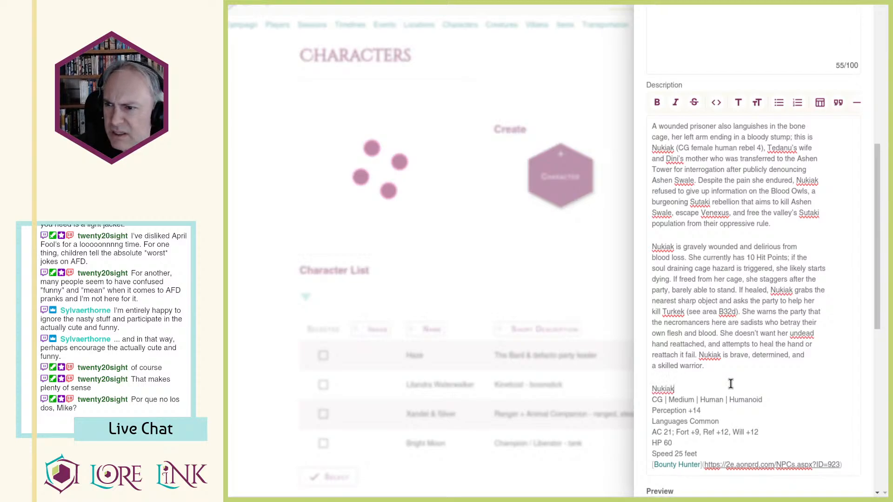
text( (CG fma)
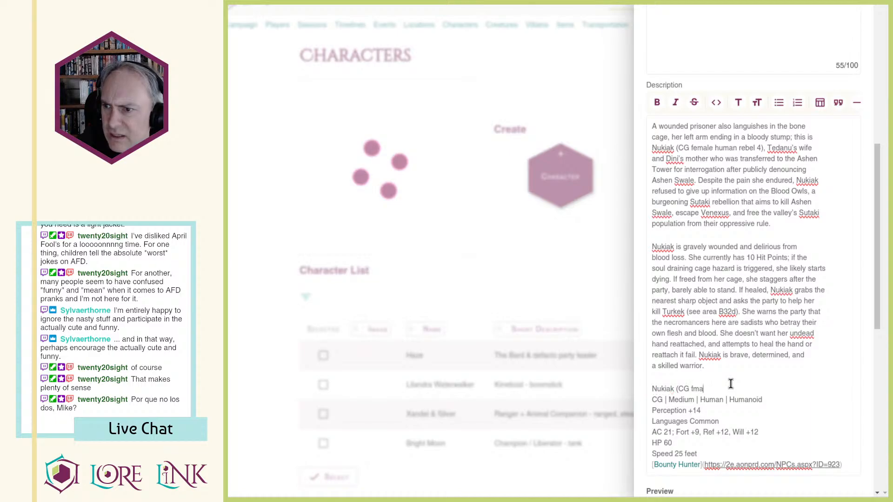
key(BackSpace)
key(BackSpace)
text(emale h)
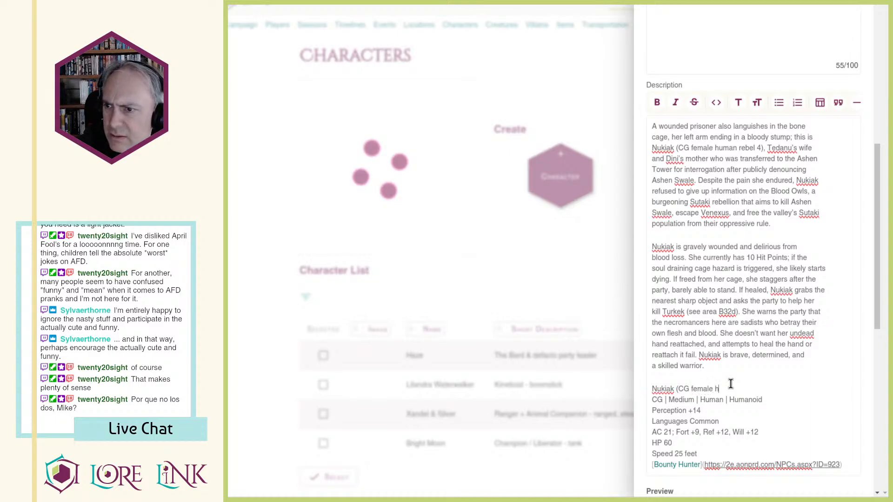
text(uman rebel 4))
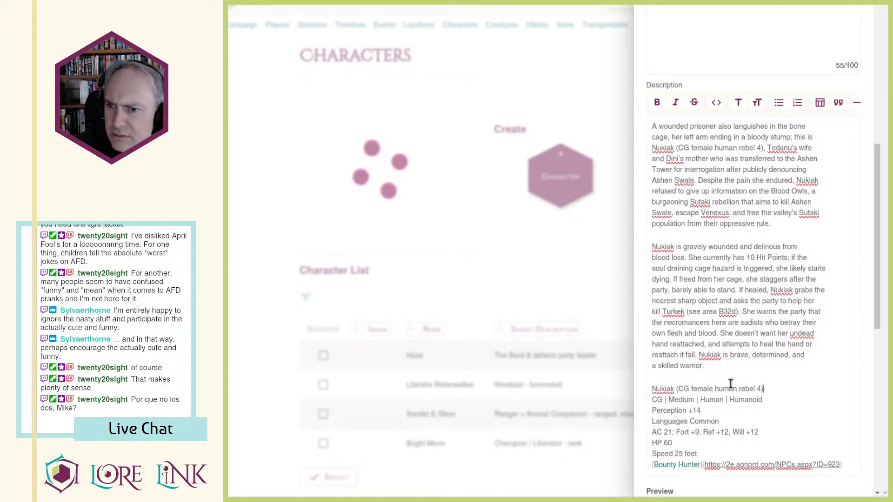
key(ctrl+shift+Right)
key(ctrl+b)
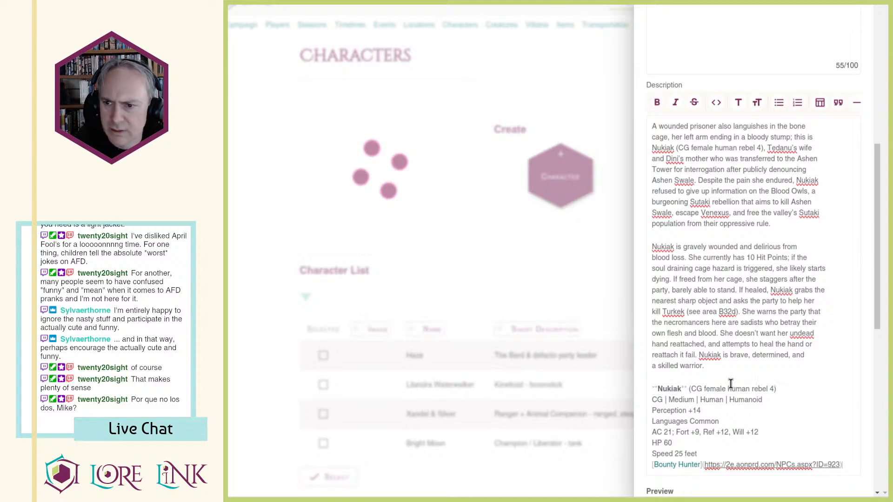
scroll(731, 384, down, 9)
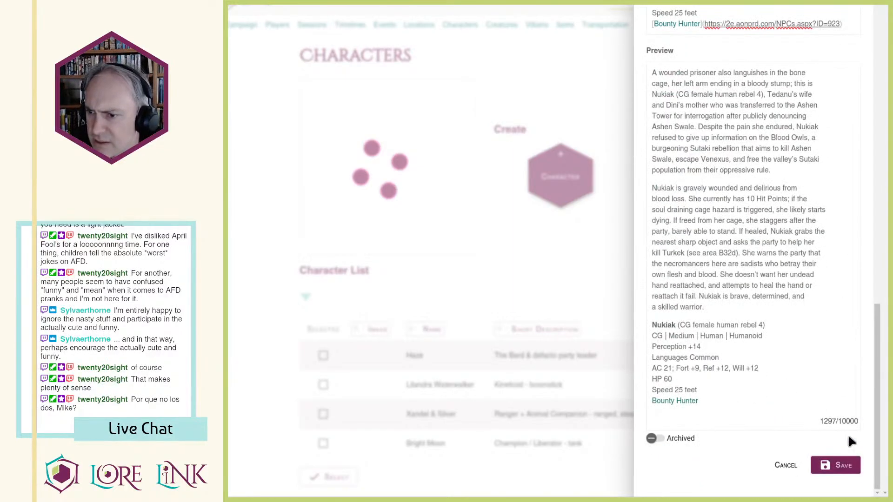
click(835, 465)
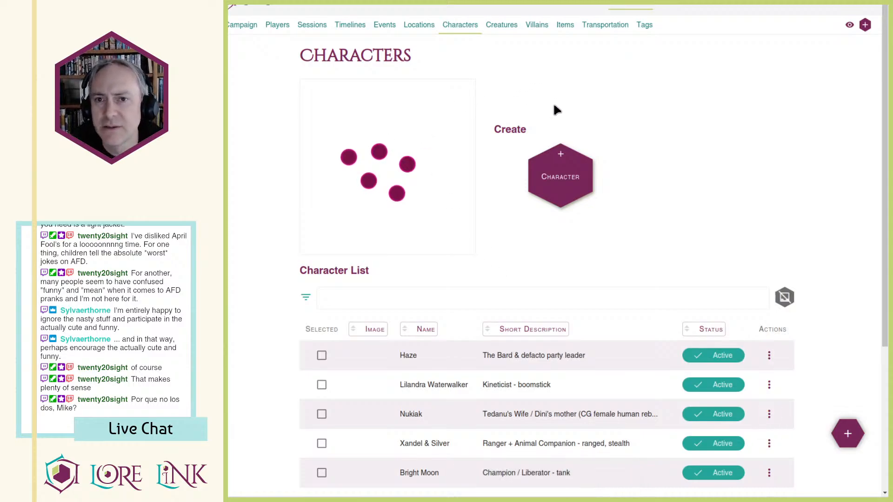
Step: Open the B32b - Middle Caverns location under B32 - The Ashen Tower in the Lost Mammoth Valley hierarchy
click(408, 29)
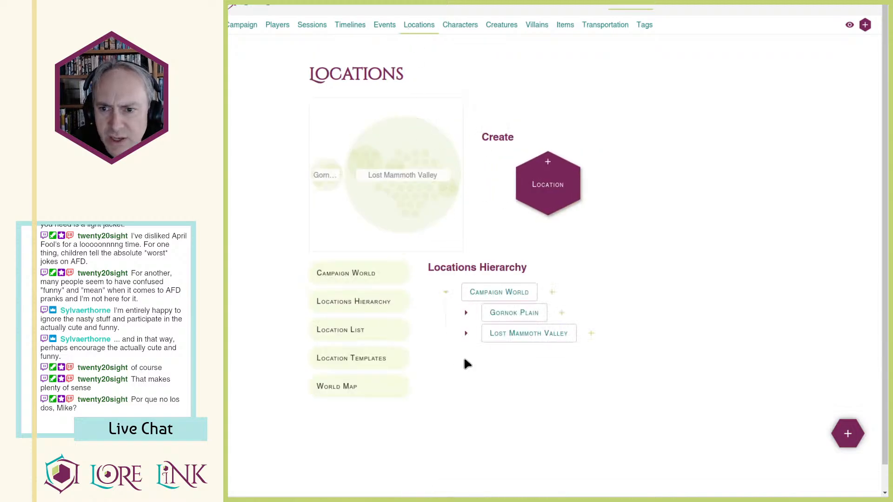
click(467, 337)
scroll(484, 335, down, 5)
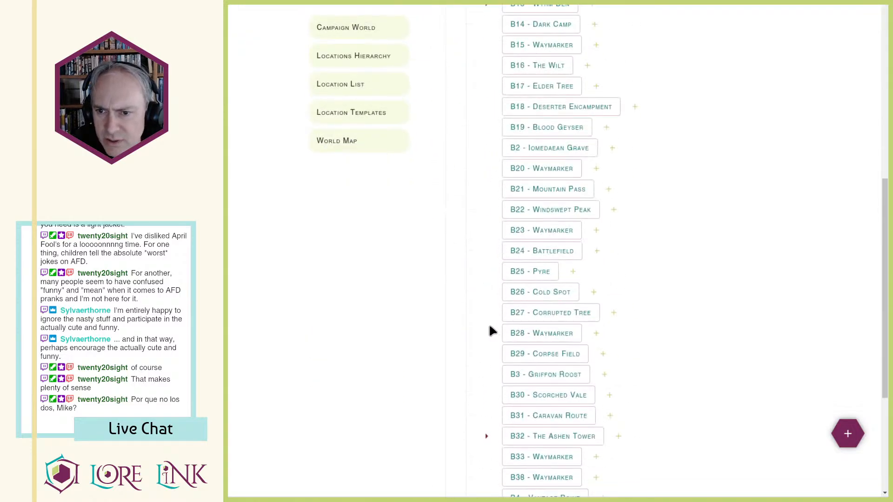
click(486, 436)
scroll(489, 436, down, 5)
click(565, 225)
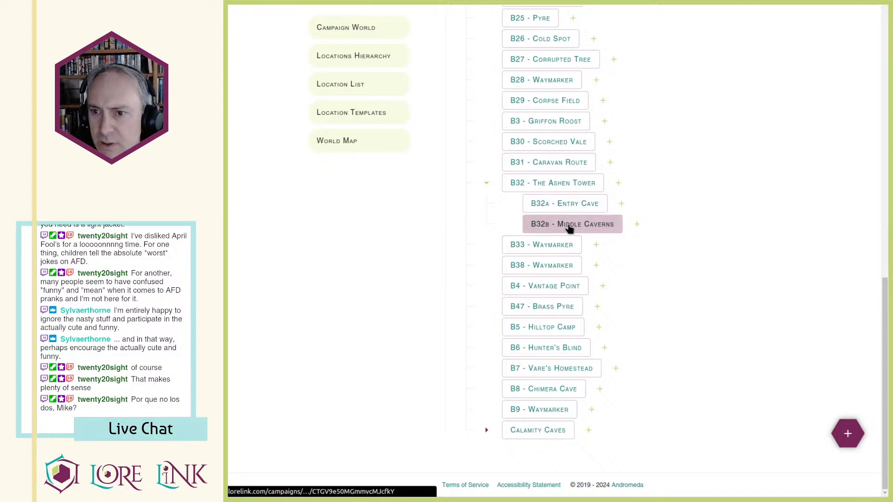
scroll(508, 223, down, 5)
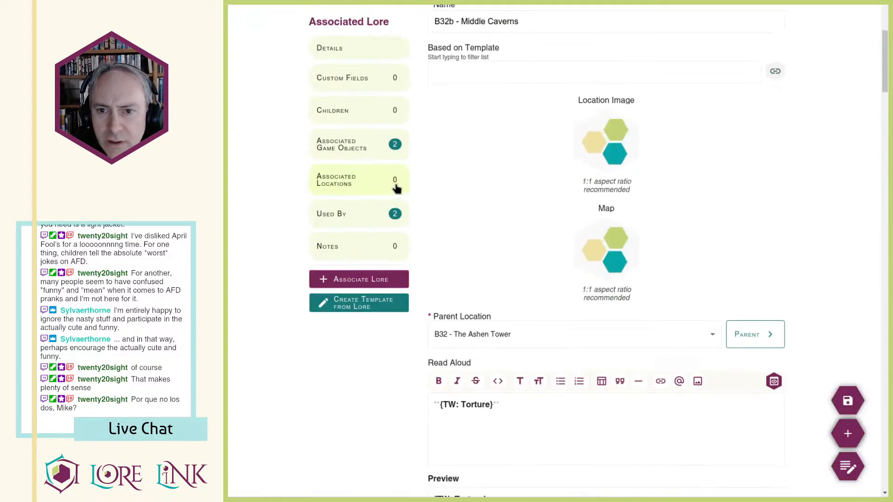
Step: Associate the character Nukiak with the Middle Caverns location as a game object
click(361, 145)
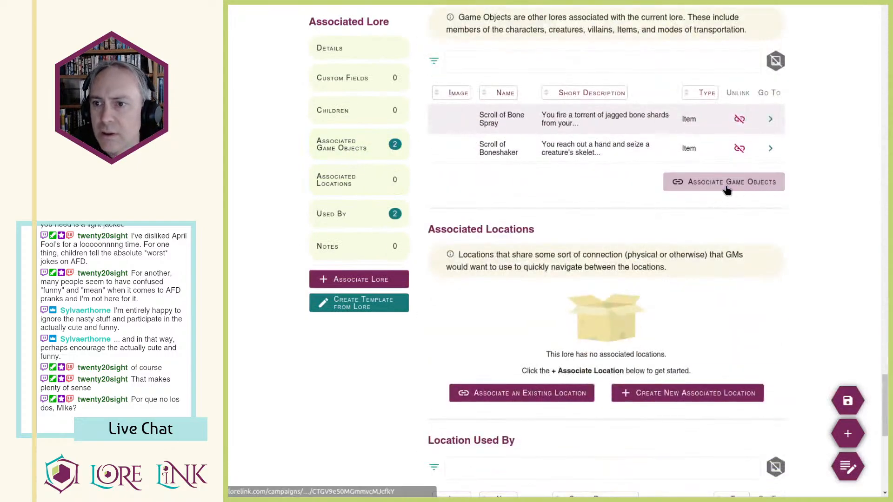
click(728, 186)
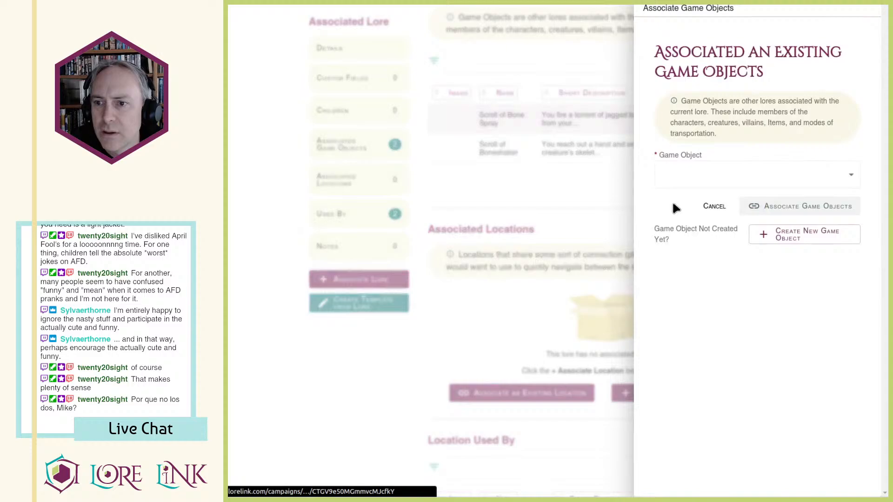
click(720, 175)
key(n)
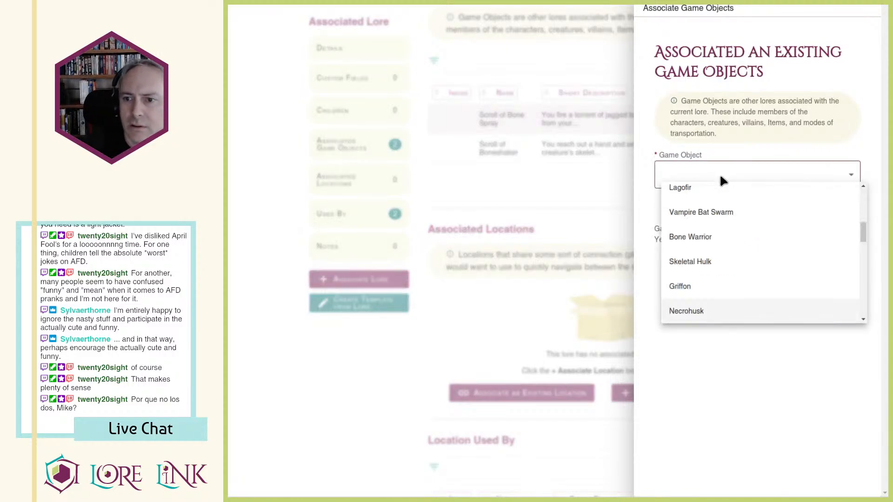
key(n)
key(Return)
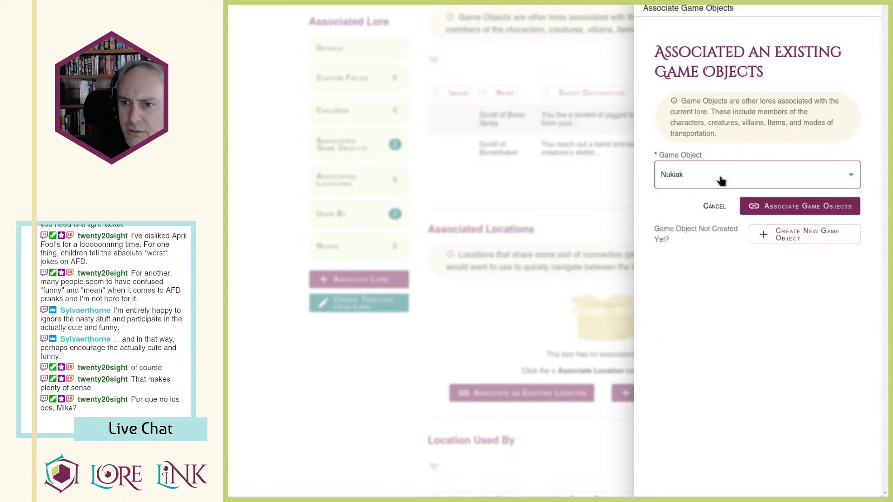
click(808, 206)
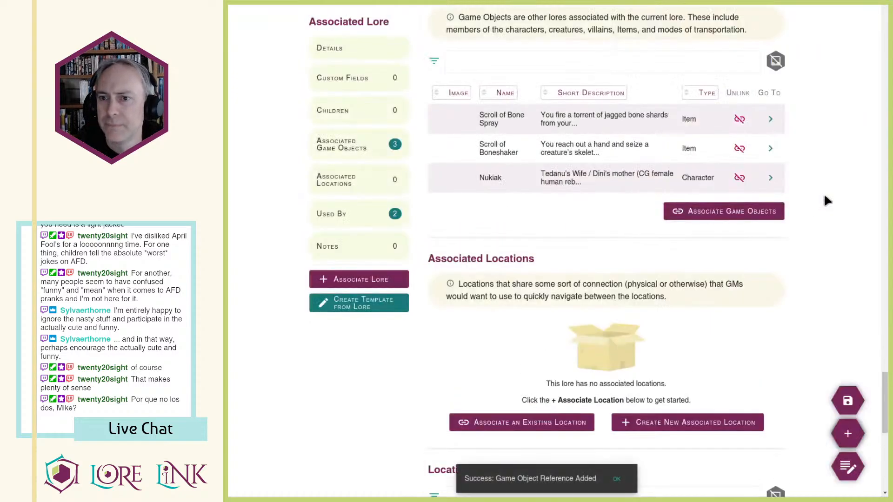
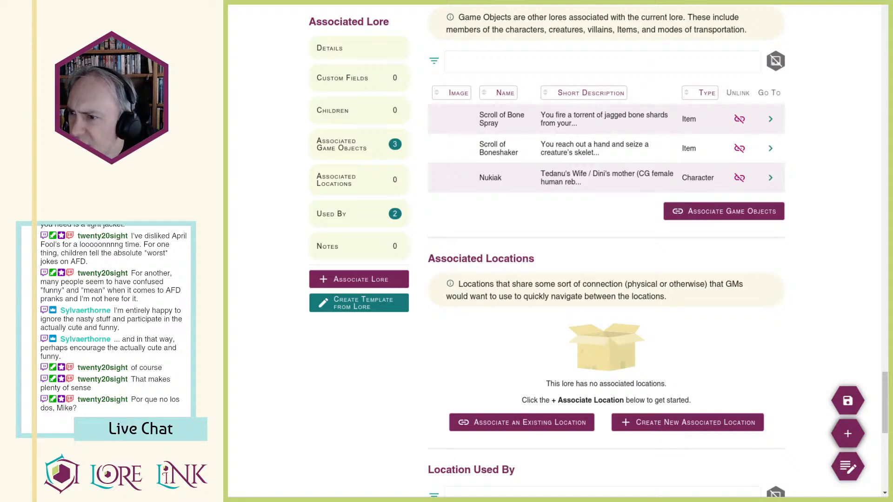
Step: Make the description's sentence "The party can meet this dullahan in areas B41 and B43 if they haven't already." bold
scroll(698, 212, up, 15)
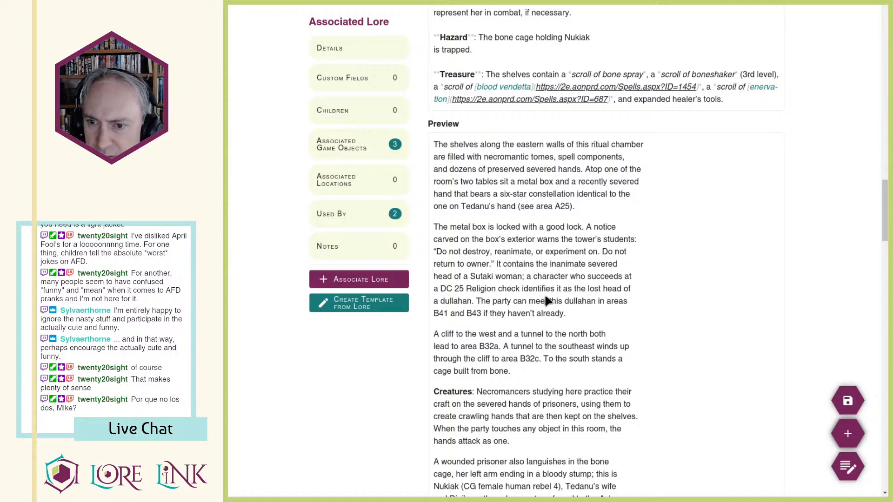
drag(478, 302, 591, 326)
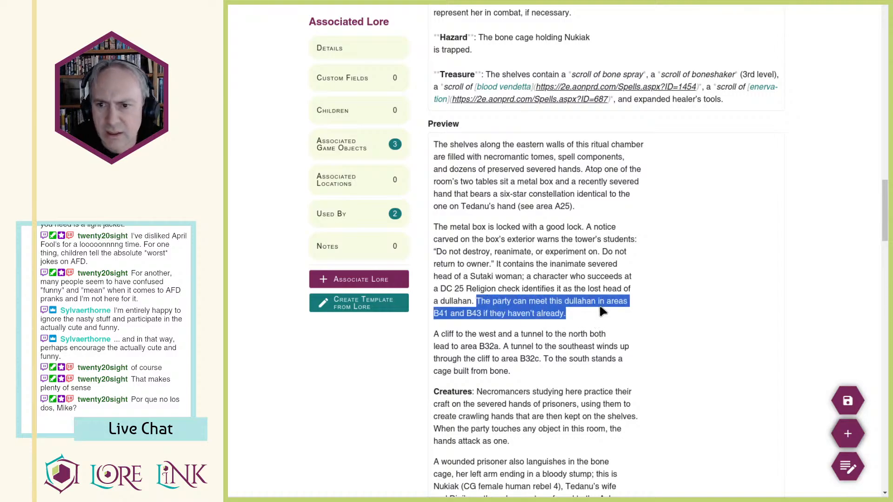
click(570, 314)
scroll(574, 307, up, 5)
scroll(574, 298, up, 8)
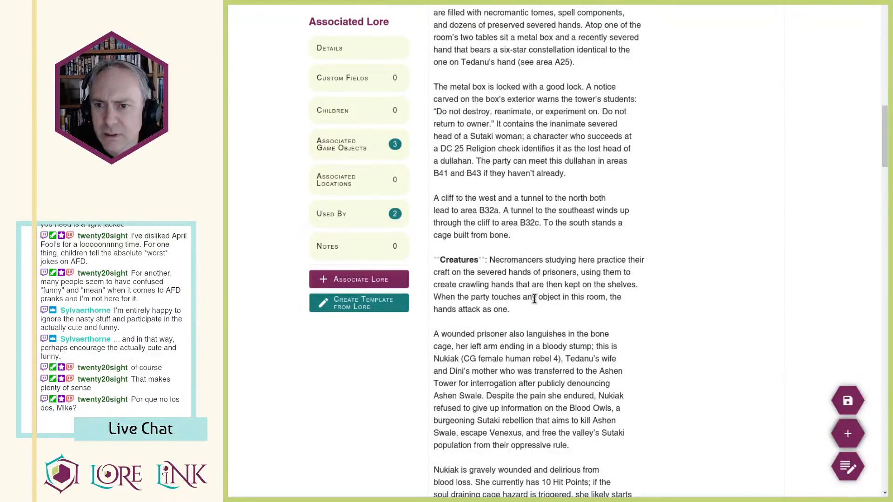
scroll(535, 298, up, 3)
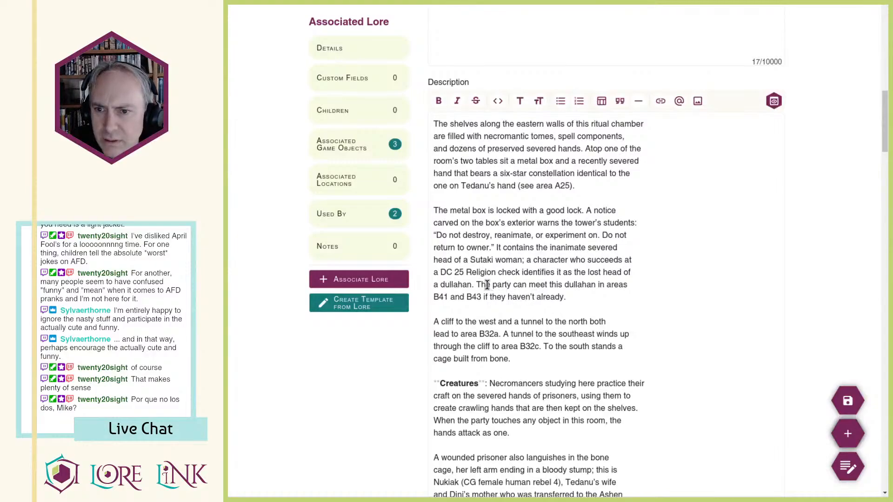
drag(476, 285, 556, 293)
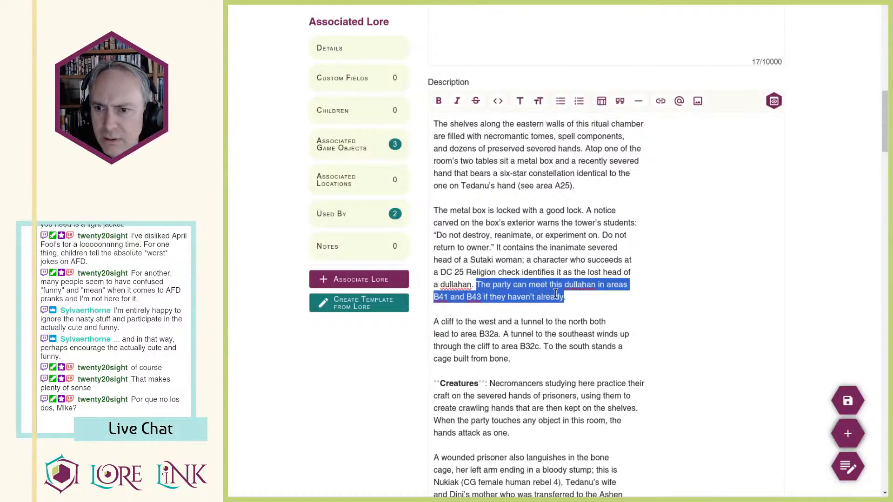
click(521, 297)
click(476, 285)
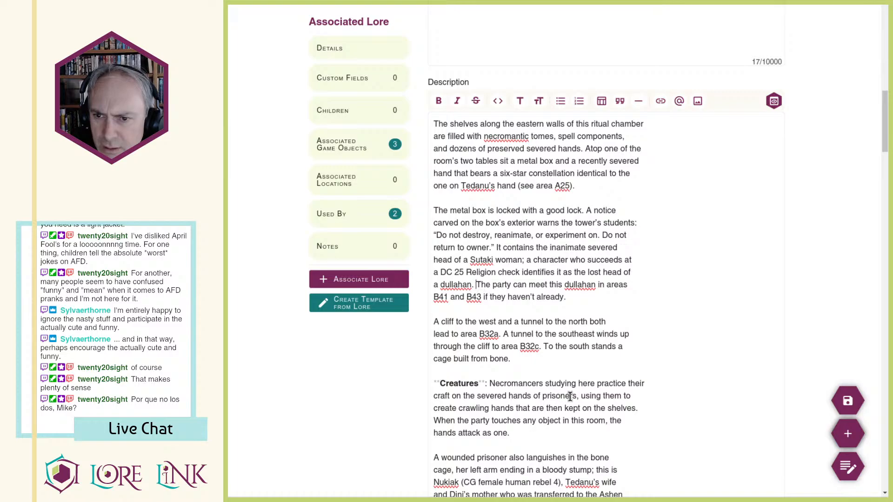
text(**)
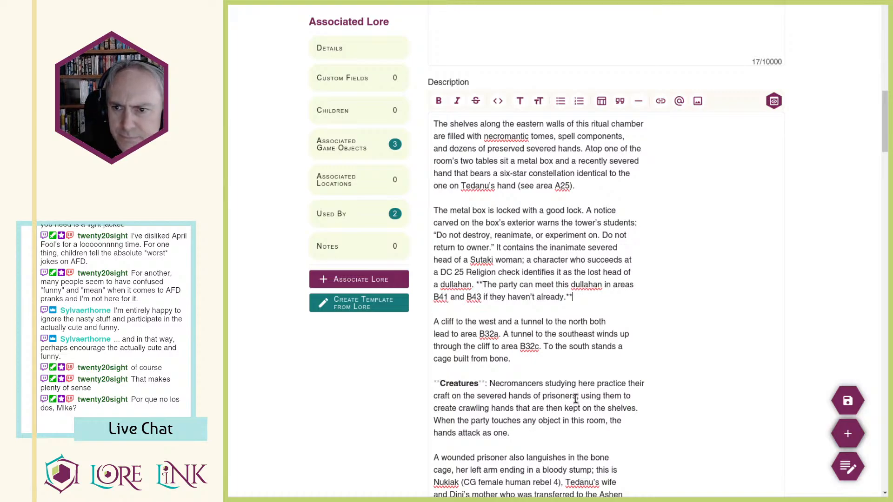
Step: Check the area A25 reference by Tedanu's hand in the description and save the Middle Caverns location
scroll(622, 289, down, 1)
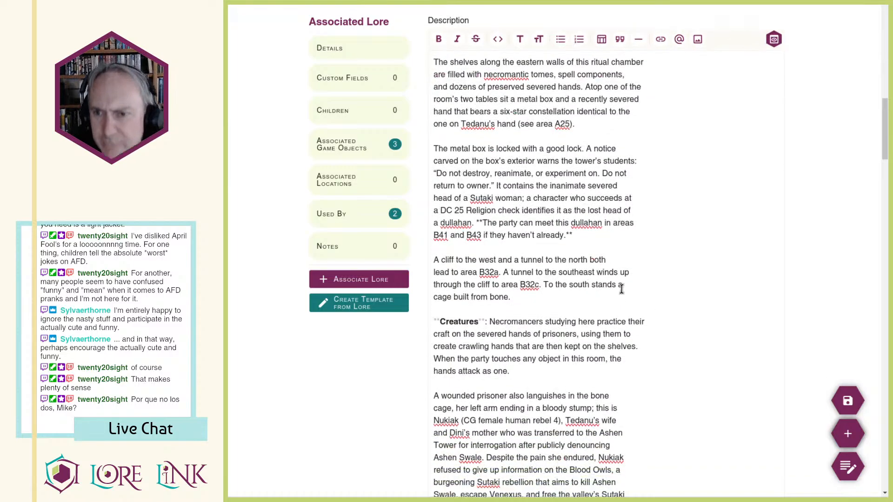
scroll(621, 289, up, 2)
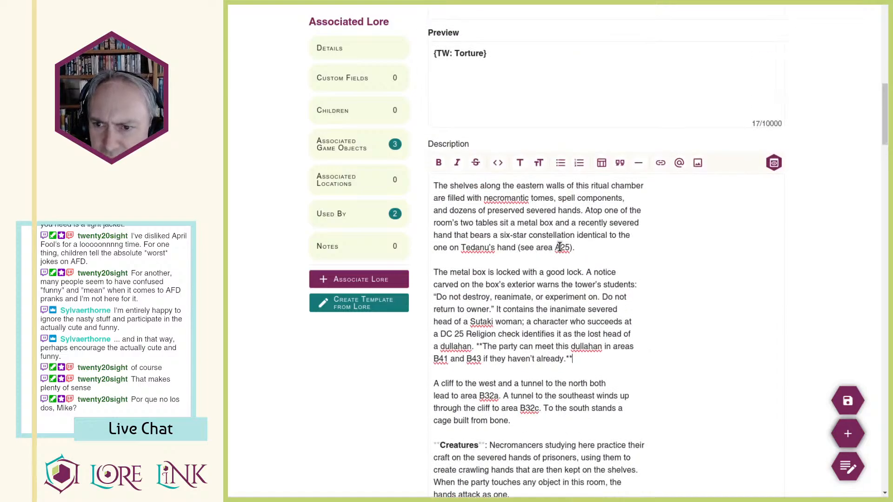
double_click(561, 249)
click(466, 250)
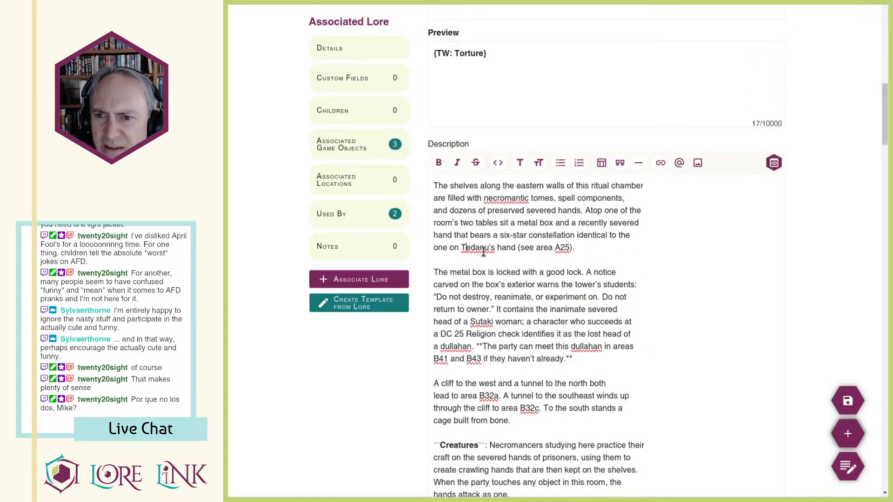
click(548, 254)
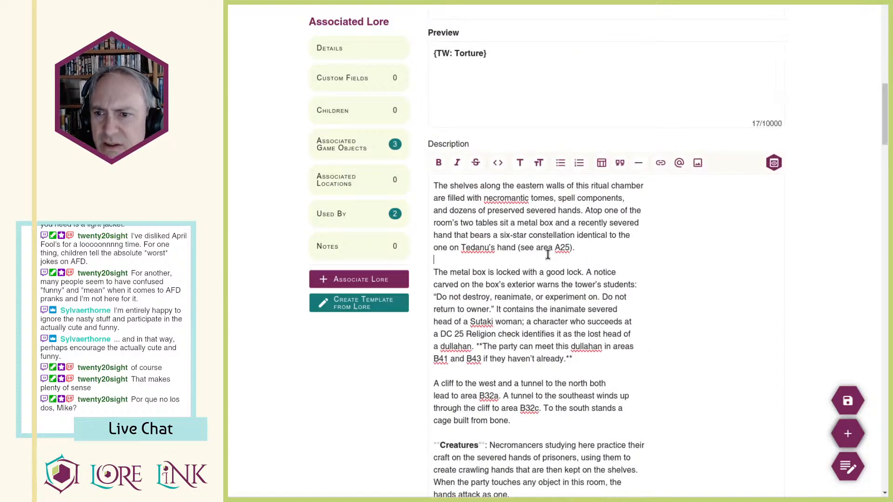
click(847, 401)
scroll(741, 166, down, 7)
scroll(740, 166, down, 5)
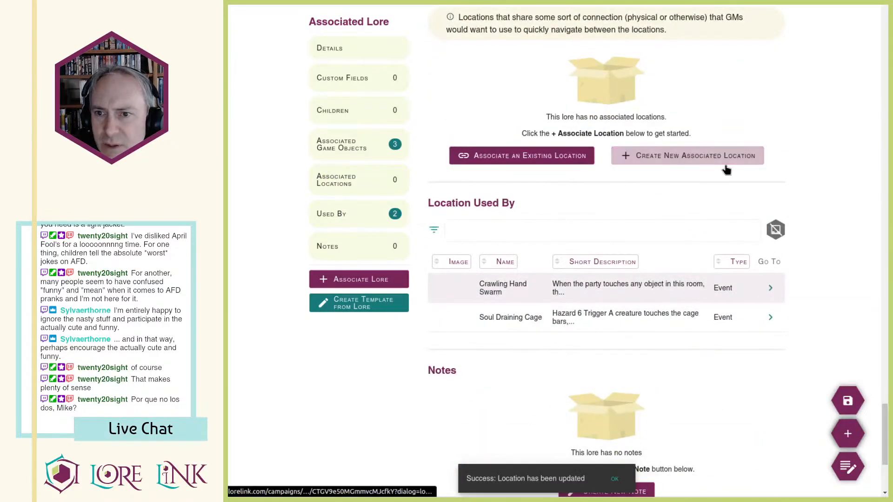
click(518, 163)
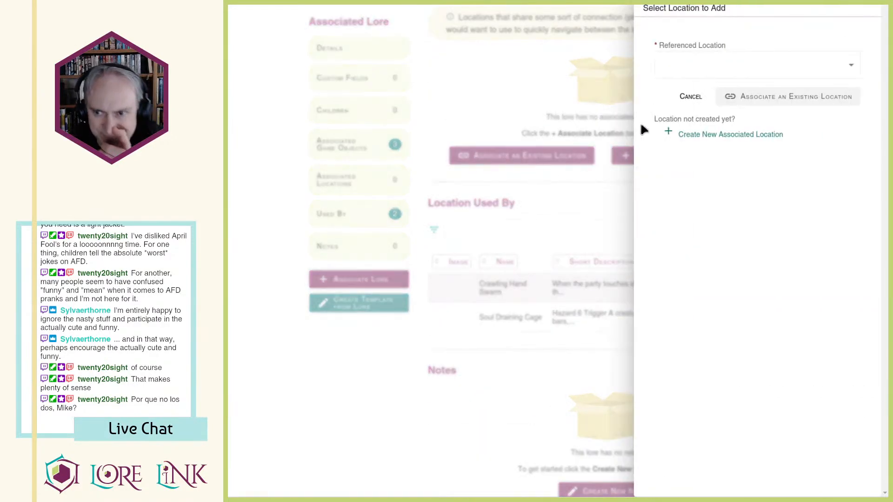
click(692, 69)
scroll(712, 123, down, 3)
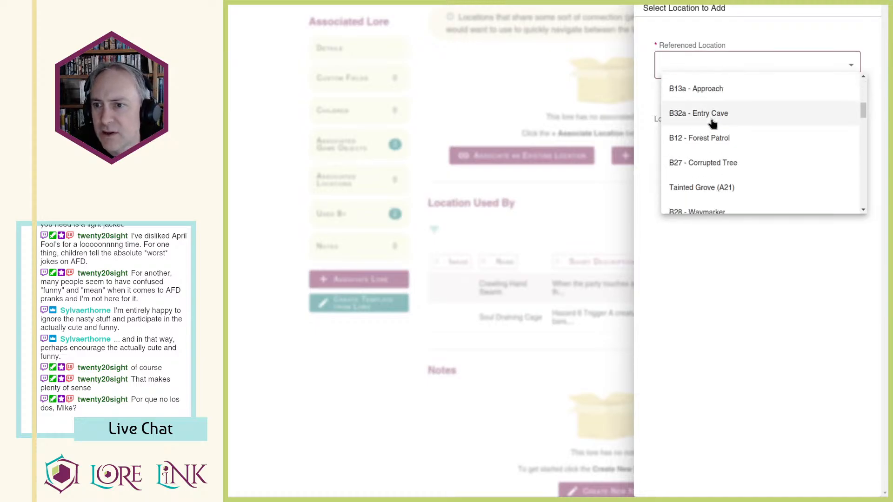
scroll(714, 124, down, 10)
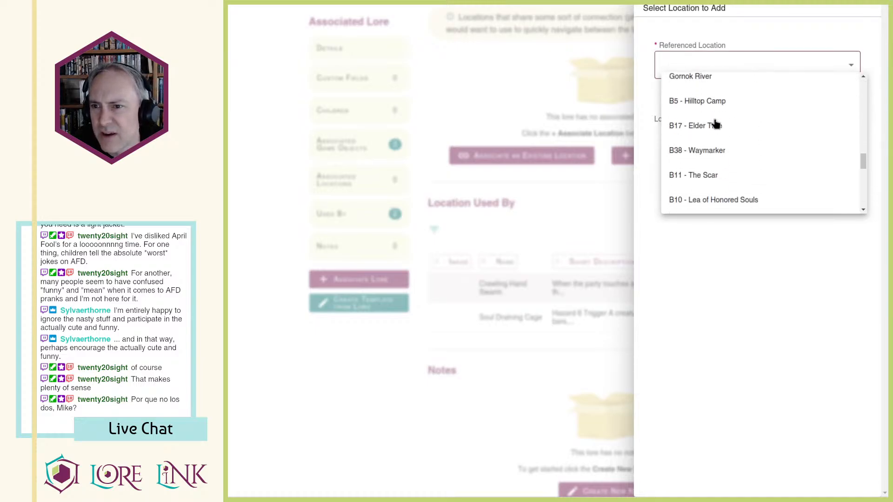
scroll(713, 123, down, 8)
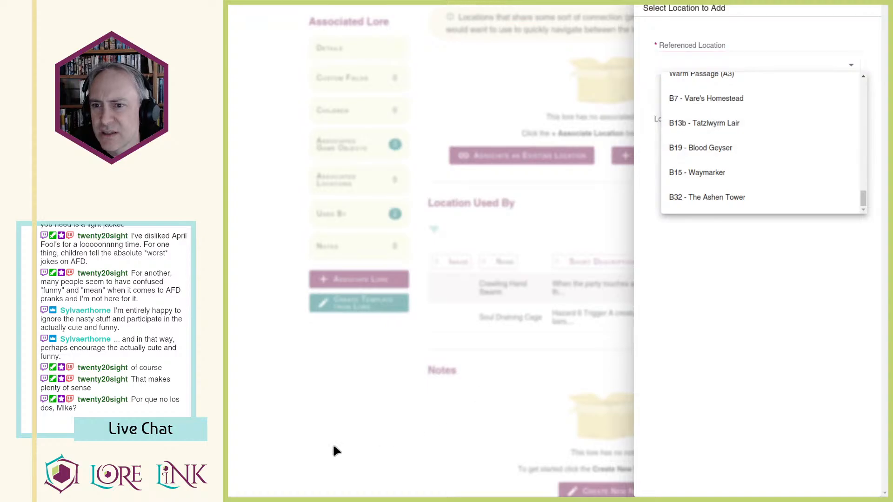
click(333, 446)
click(571, 233)
scroll(575, 235, up, 15)
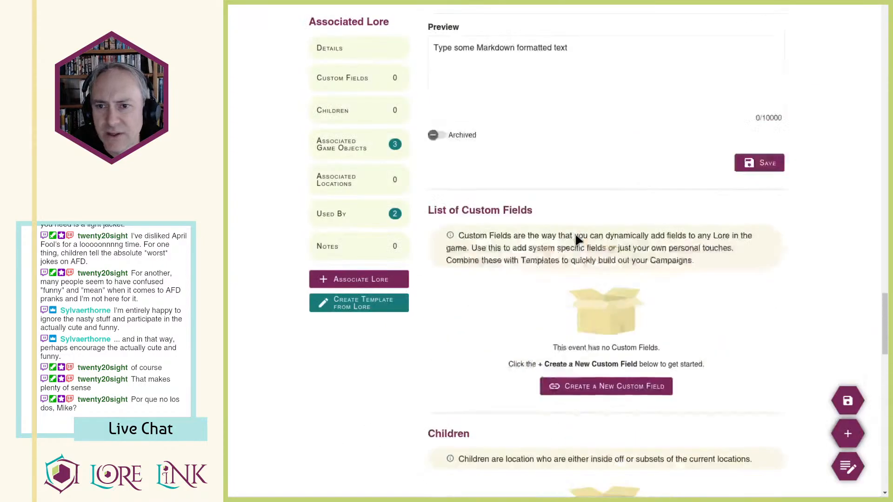
scroll(575, 235, up, 15)
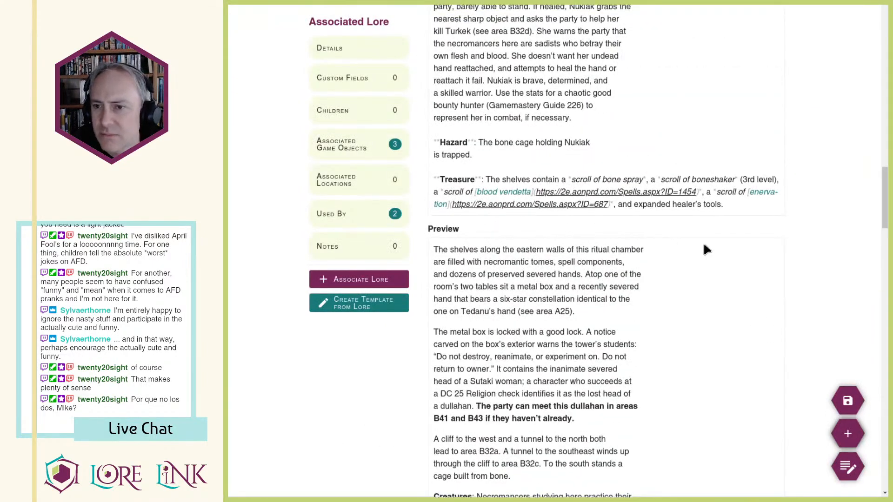
scroll(703, 248, up, 6)
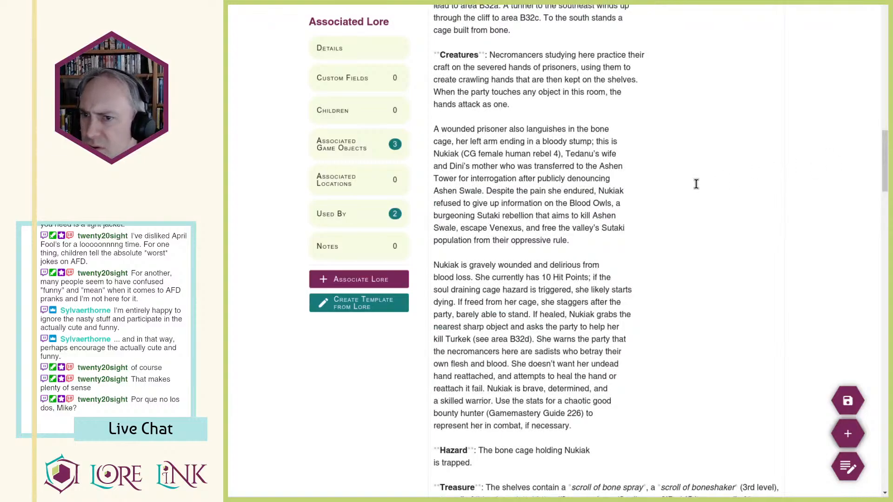
drag(243, 330, 248, 315)
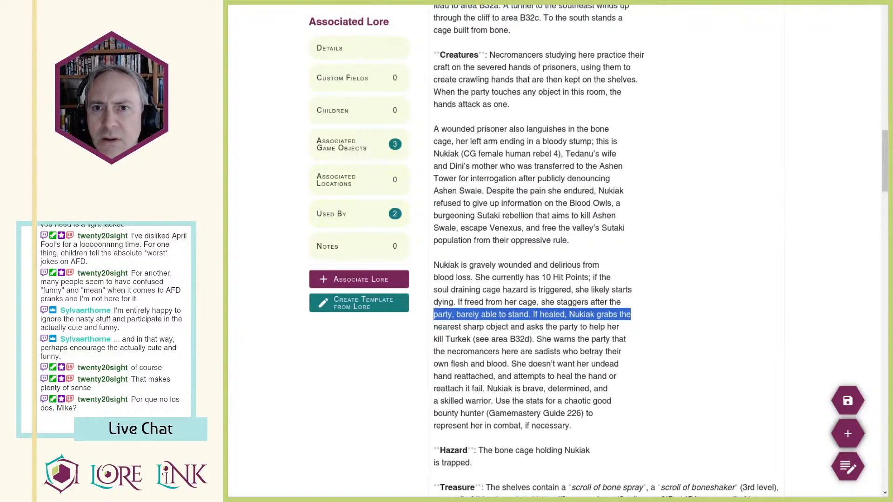
Step: Check which areas exist under Lost Mammoth Valley and its Calamity Caves in the locations hierarchy
click(365, 2)
click(474, 1)
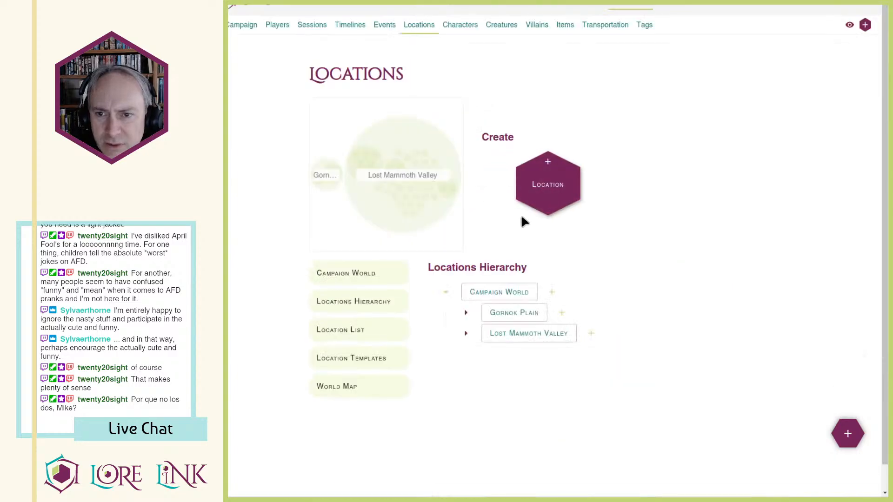
click(467, 334)
scroll(499, 332, down, 5)
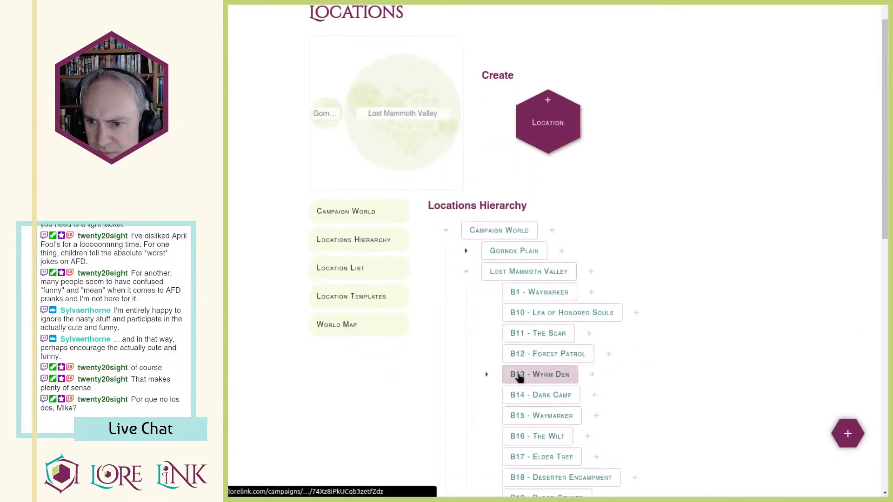
scroll(623, 339, down, 3)
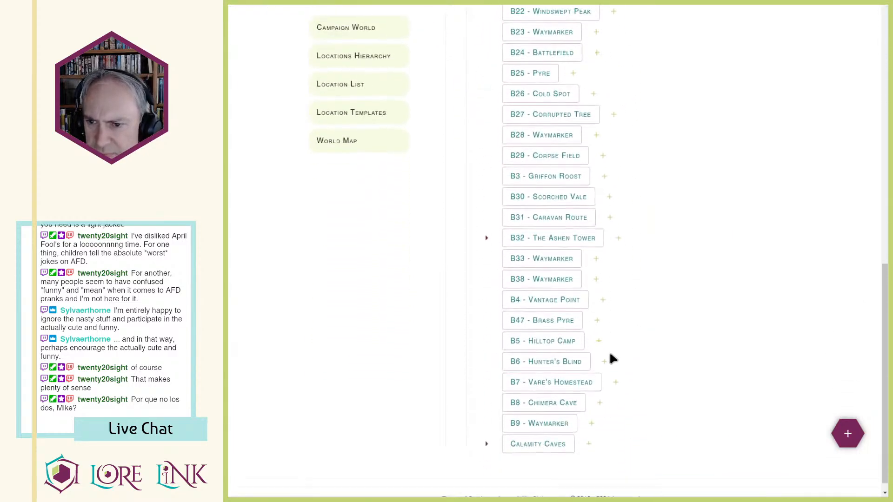
click(486, 430)
scroll(740, 321, down, 3)
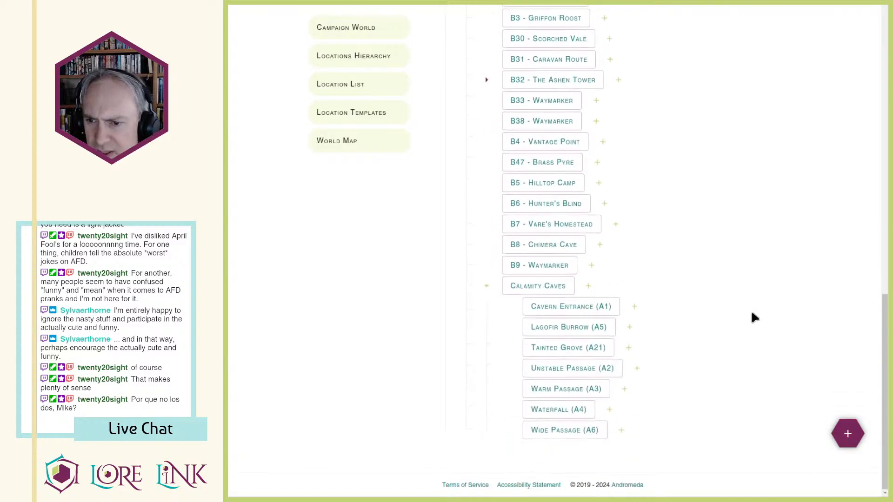
click(486, 285)
scroll(681, 270, up, 15)
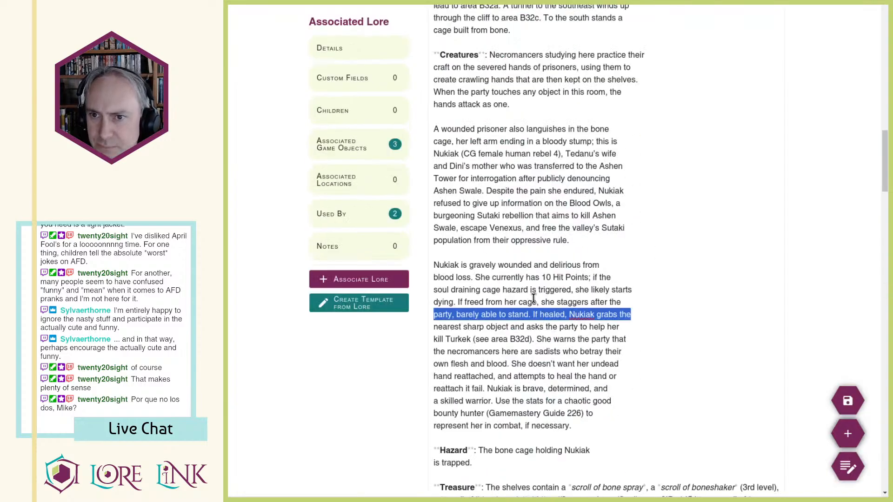
Step: Check the Middle Caverns description for its references to the neighbouring areas B32a and B32c
scroll(534, 298, down, 5)
scroll(535, 297, up, 8)
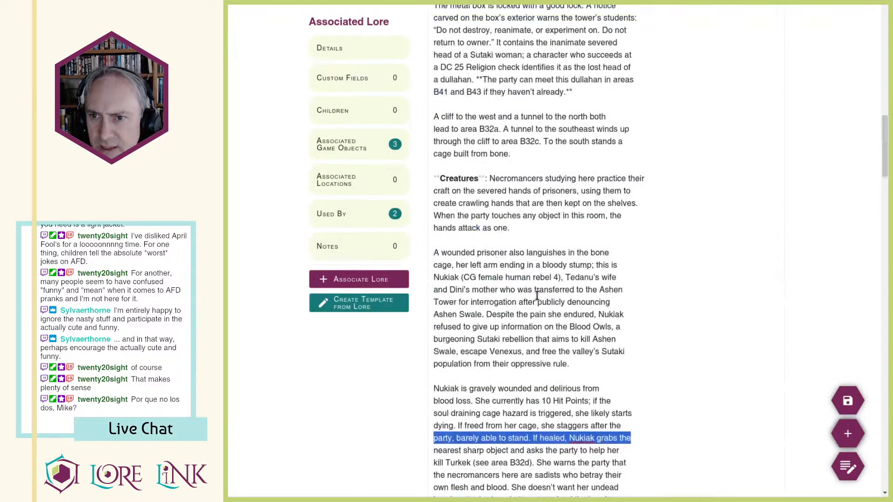
scroll(508, 308, up, 5)
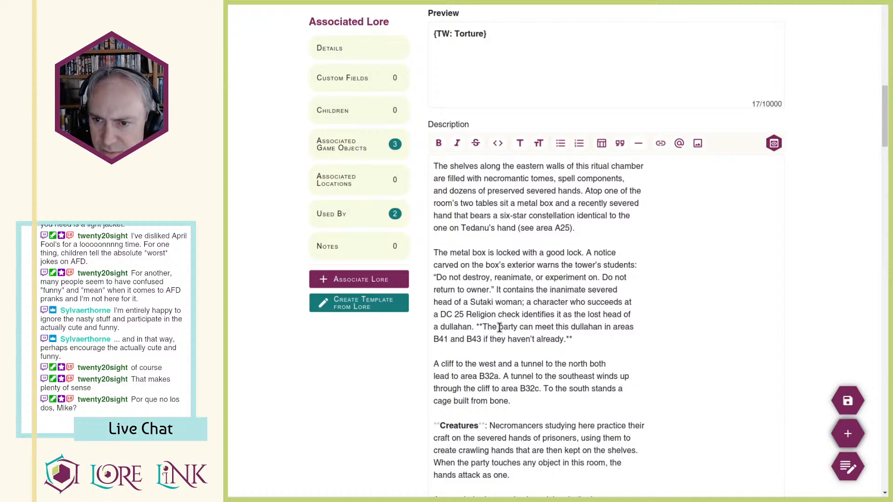
double_click(488, 376)
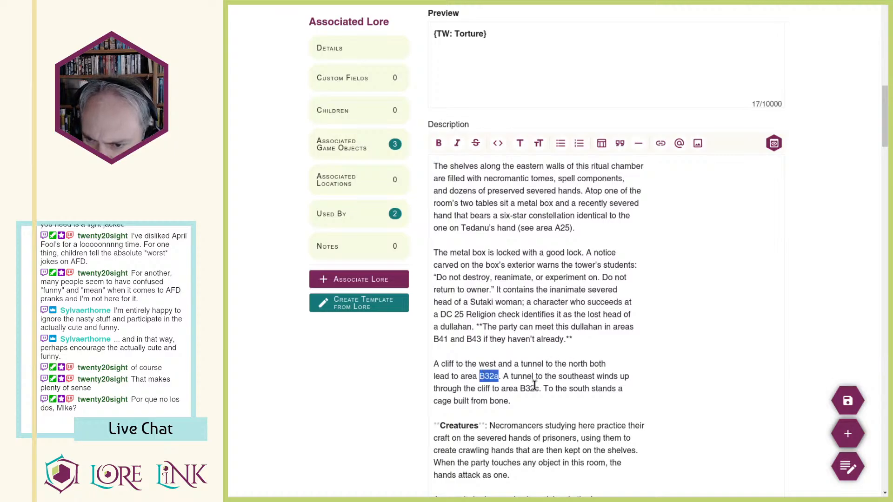
double_click(526, 388)
scroll(595, 345, down, 1)
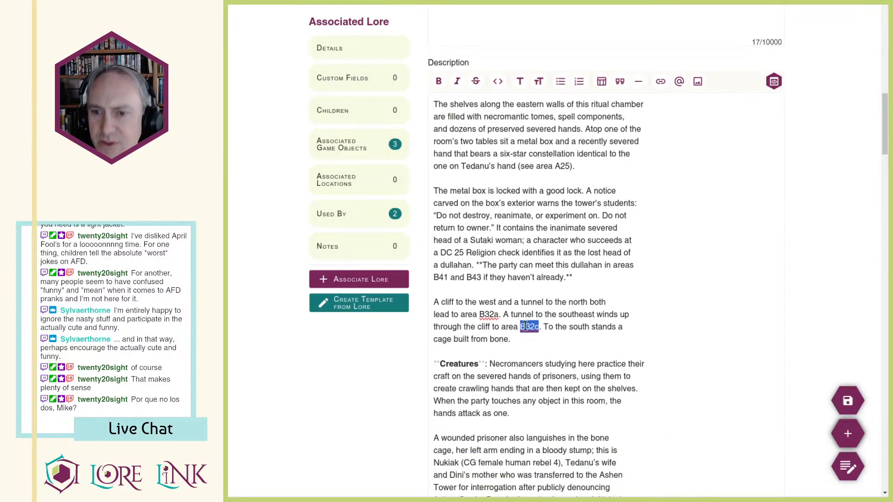
Step: Associate the existing location B32a - Entry Cave with the Middle Caverns location
click(366, 186)
click(557, 160)
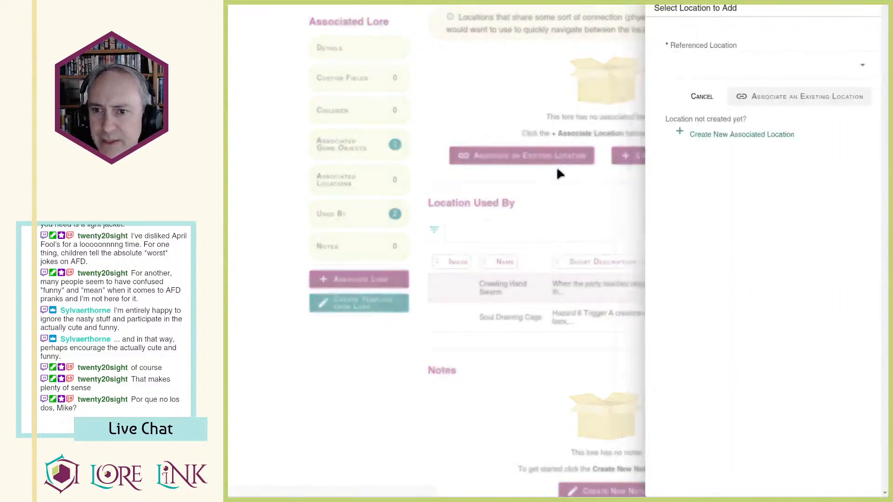
click(700, 66)
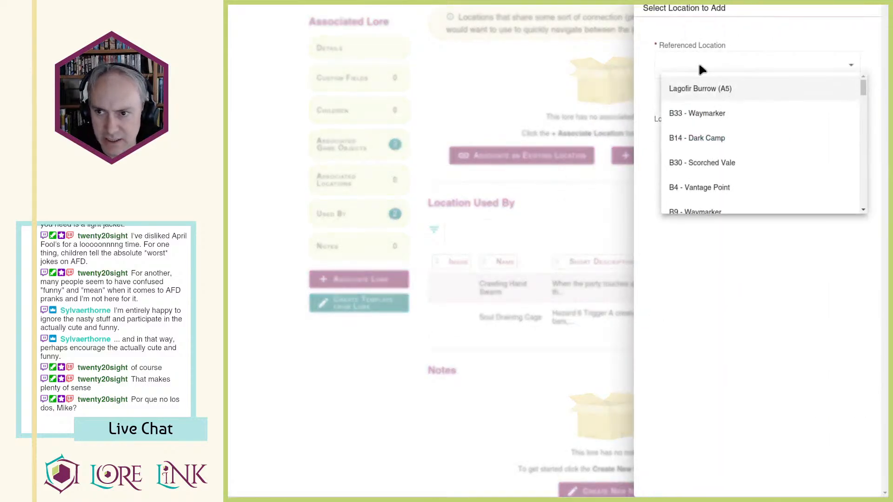
key(Down)
key(Down)
key(Down)
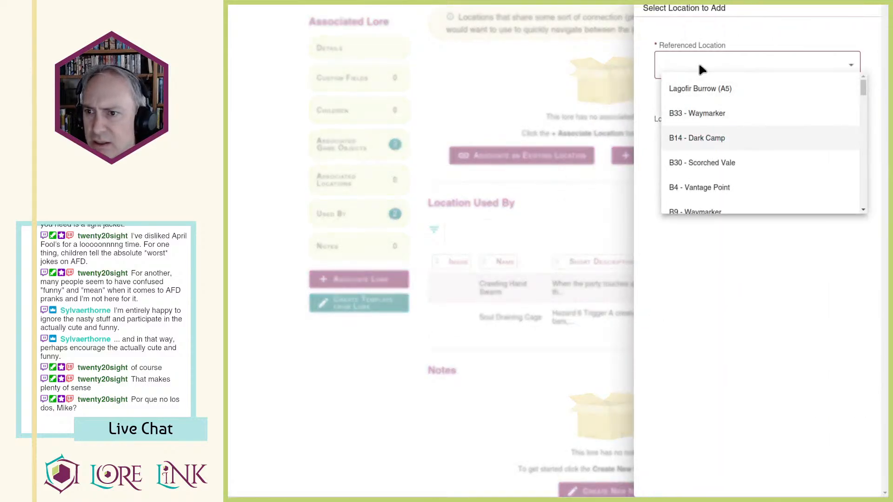
key(Down)
key(Down)
key(Down)
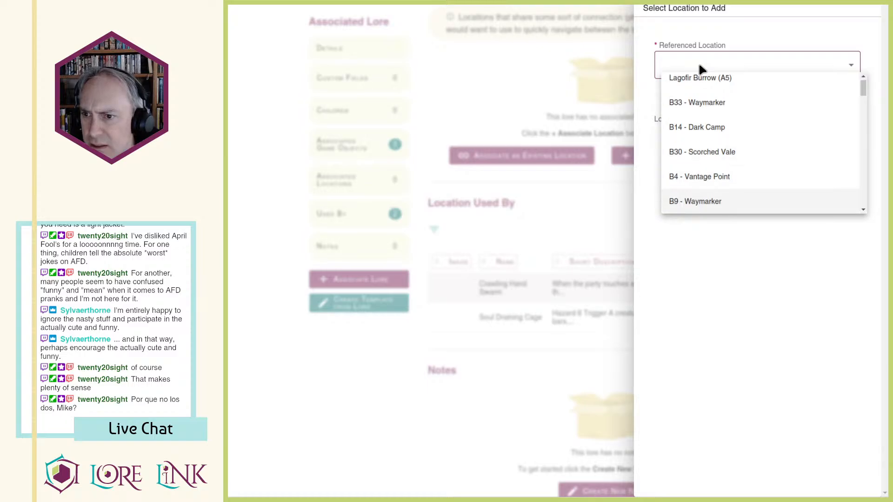
key(Down)
key(Down)
key(Down)
key(Down)
key(Down)
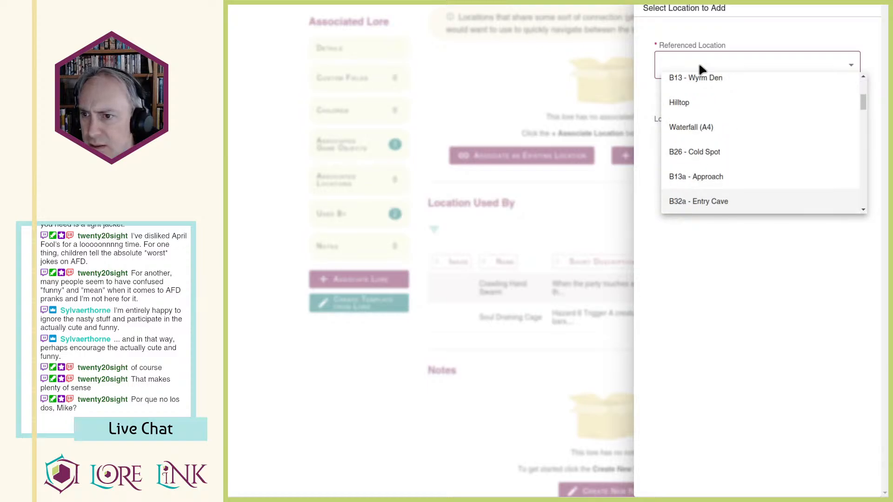
click(697, 204)
click(827, 98)
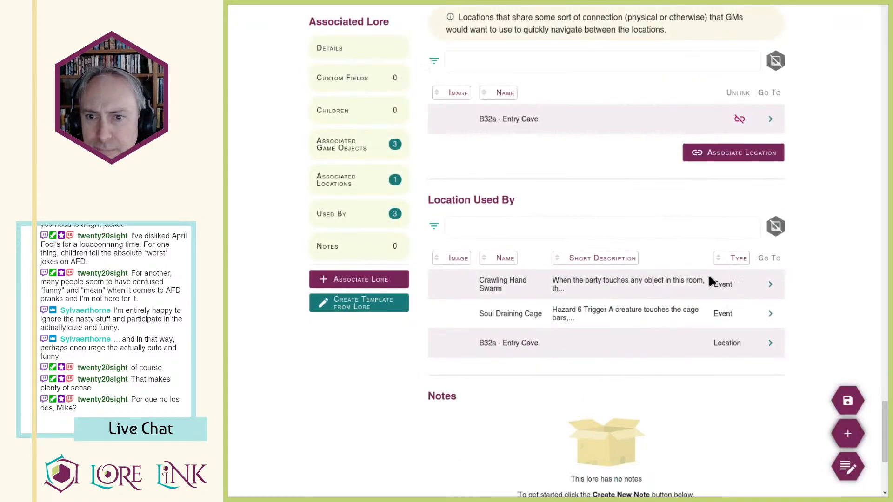
Step: Open the parent location B32 - The Ashen Tower and go to its list of child locations
scroll(585, 304, up, 1)
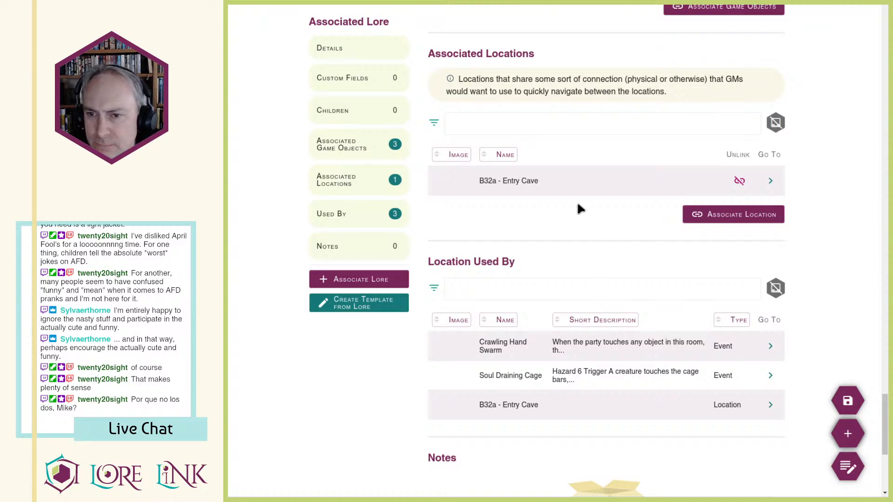
scroll(600, 232, up, 1)
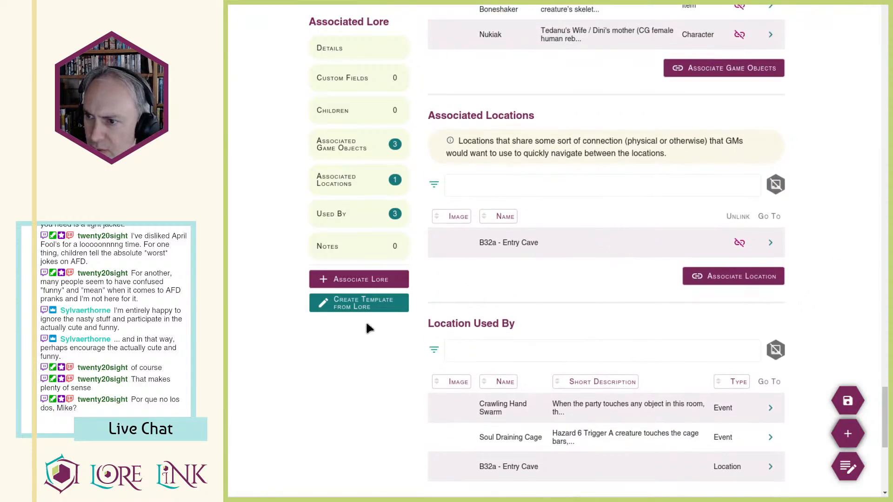
scroll(580, 176, up, 9)
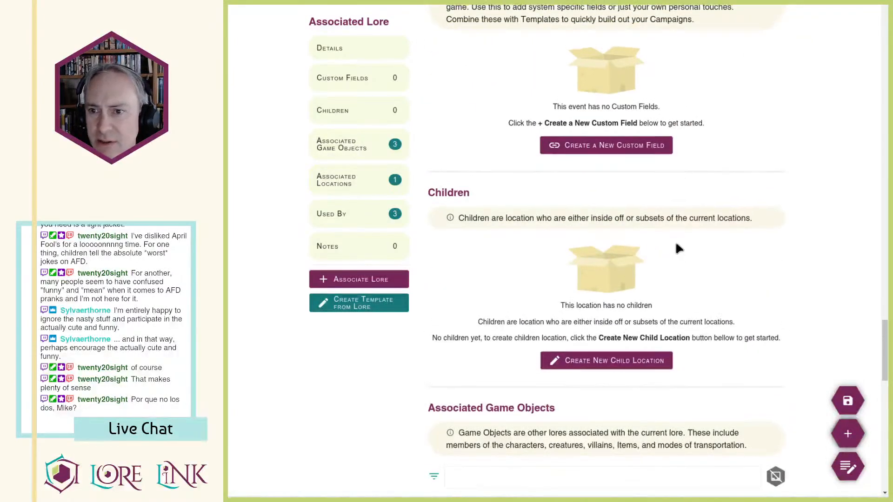
scroll(683, 241, up, 10)
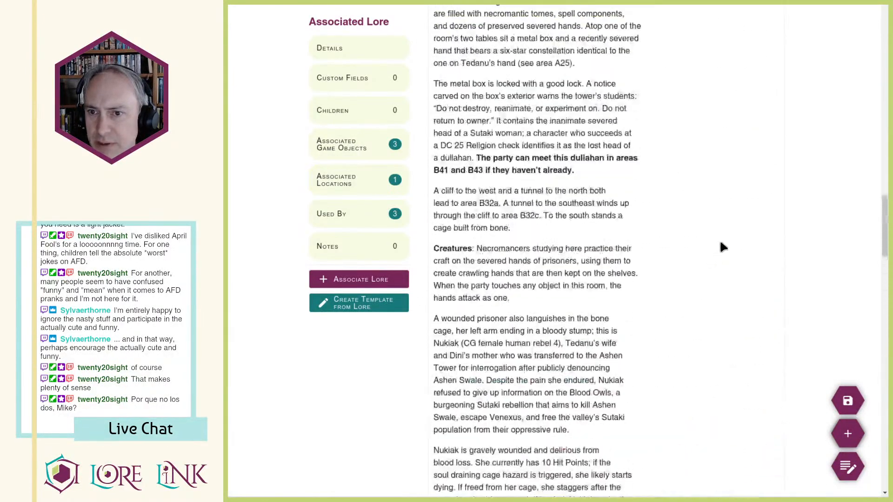
scroll(719, 243, up, 10)
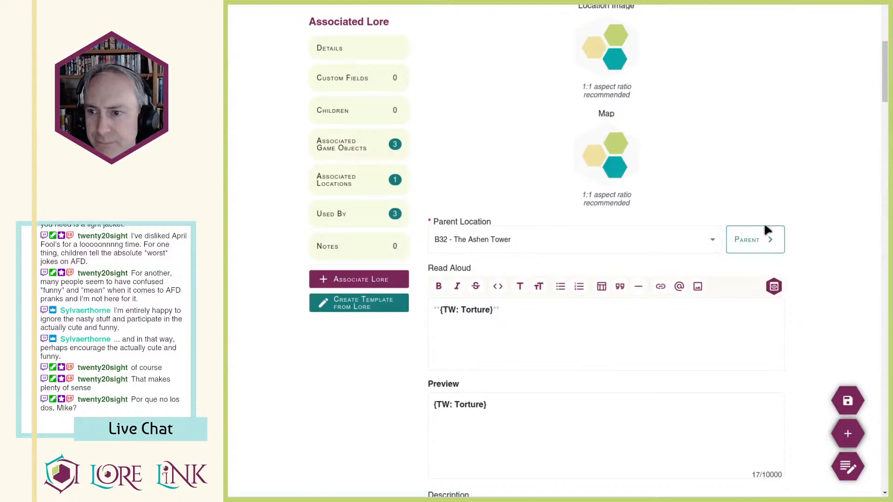
click(753, 236)
scroll(753, 235, down, 12)
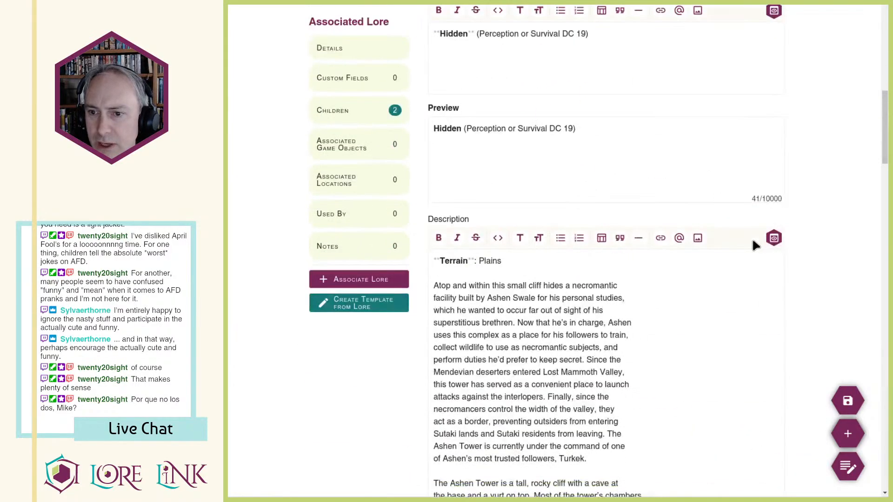
scroll(744, 242, down, 8)
scroll(481, 195, down, 10)
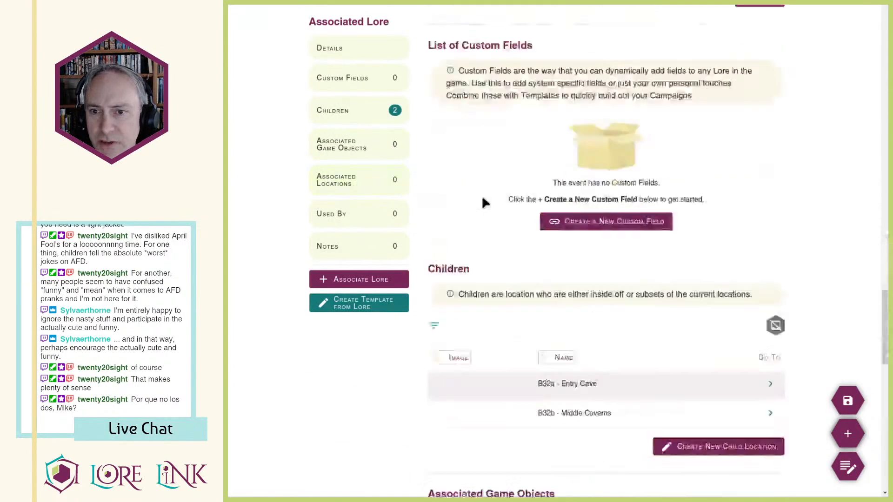
scroll(482, 195, down, 12)
scroll(558, 249, up, 10)
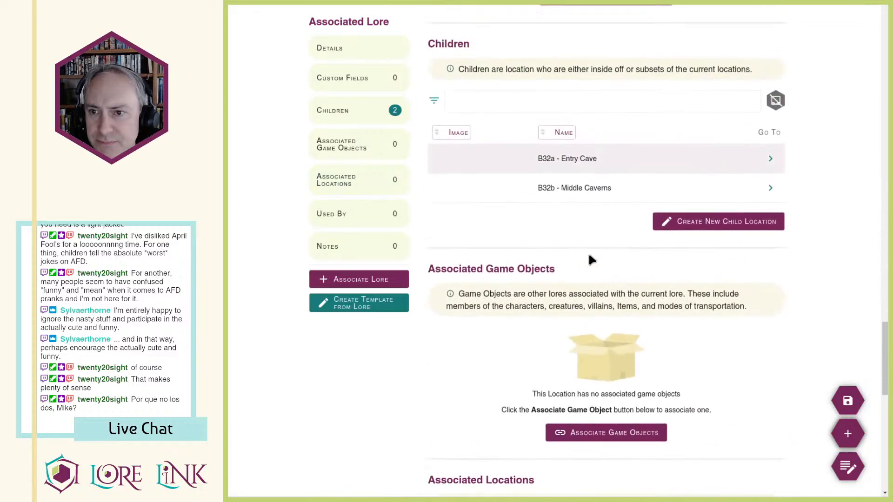
Step: Start a new child location under The Ashen Tower and name it "B32c - Pinnacle"
click(724, 227)
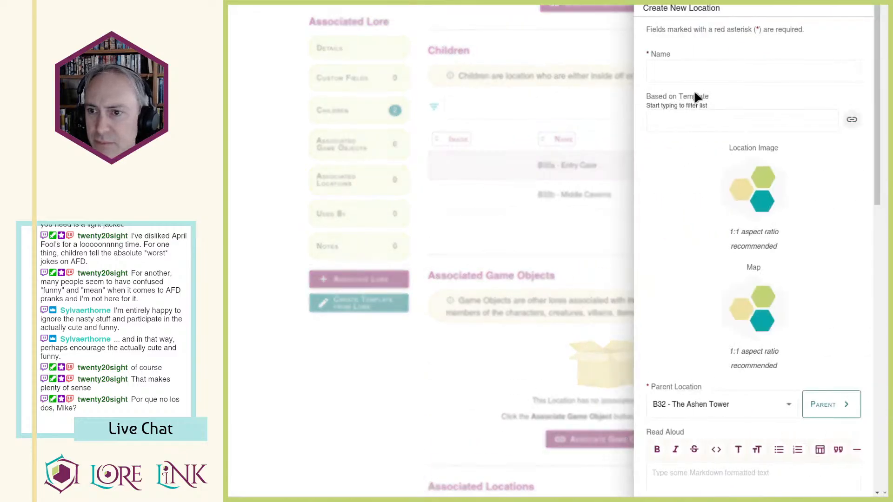
click(673, 75)
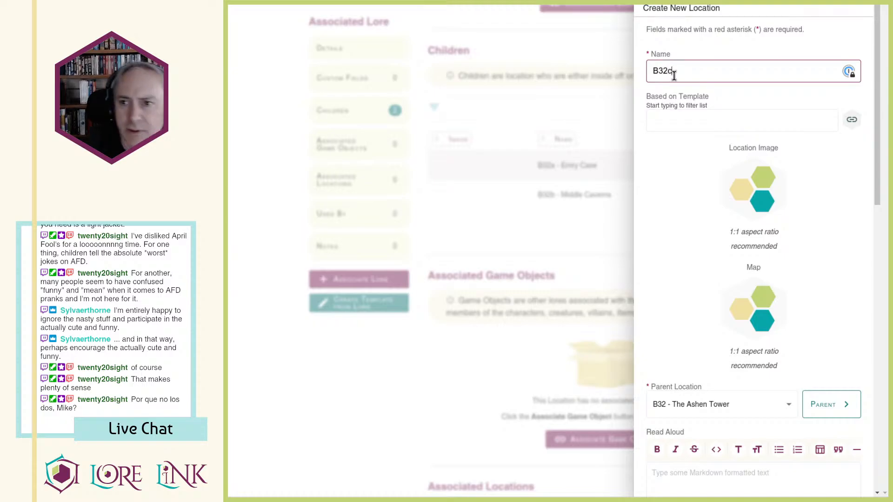
text(B32c -)
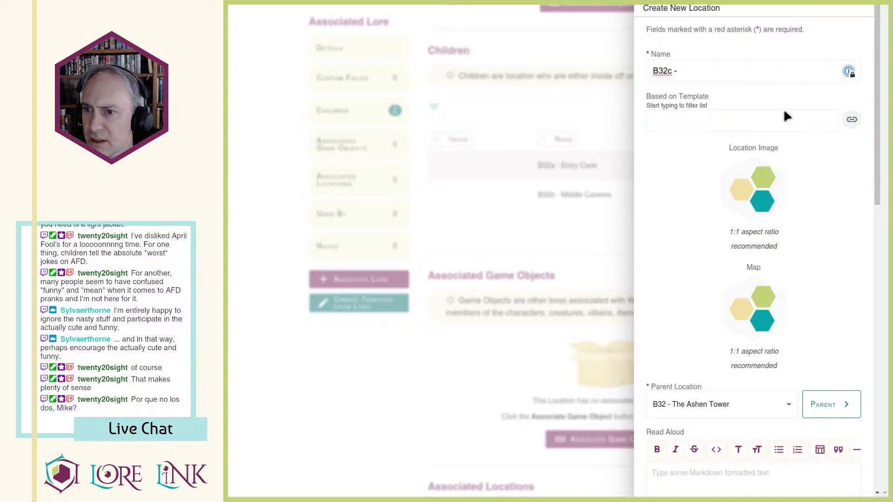
click(729, 74)
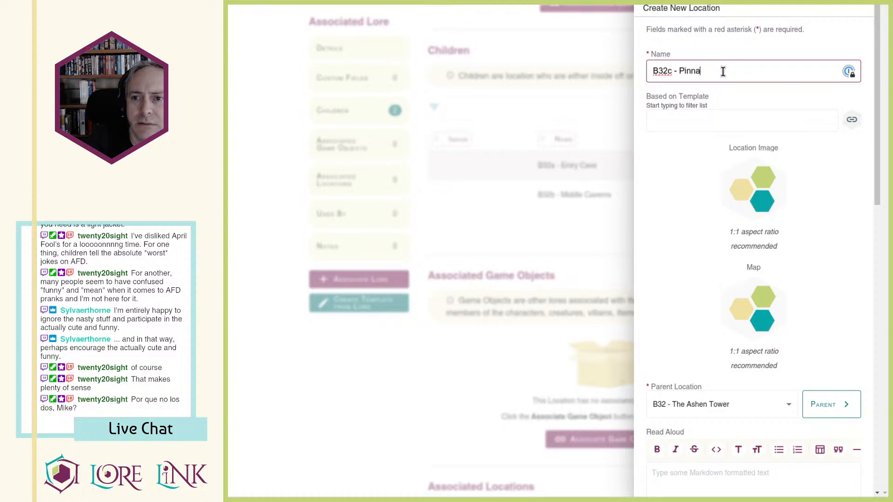
key(Tab)
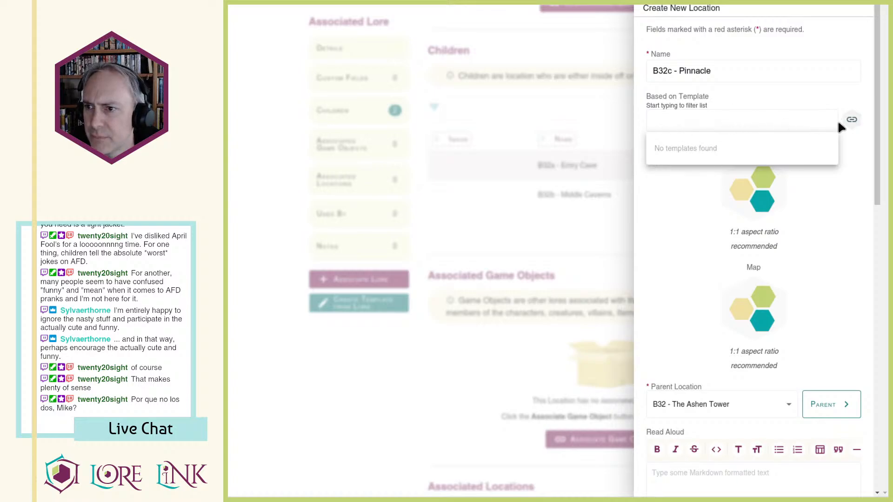
Step: Begin the description with "A hole in the ground of this cliff-top landing slopes down to area B32b. The landing is surrounded by a wall of sharpened stakes."
scroll(731, 313, down, 8)
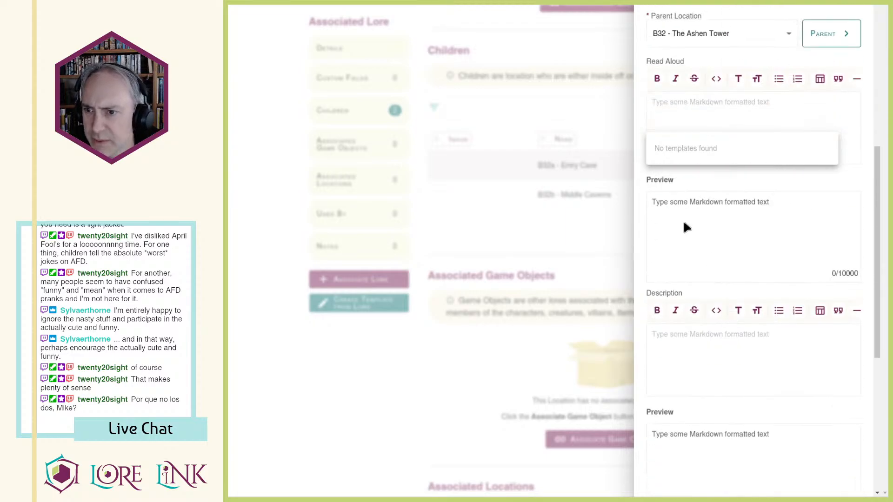
click(679, 334)
text(A hole in the ground of this cliff-top landing)
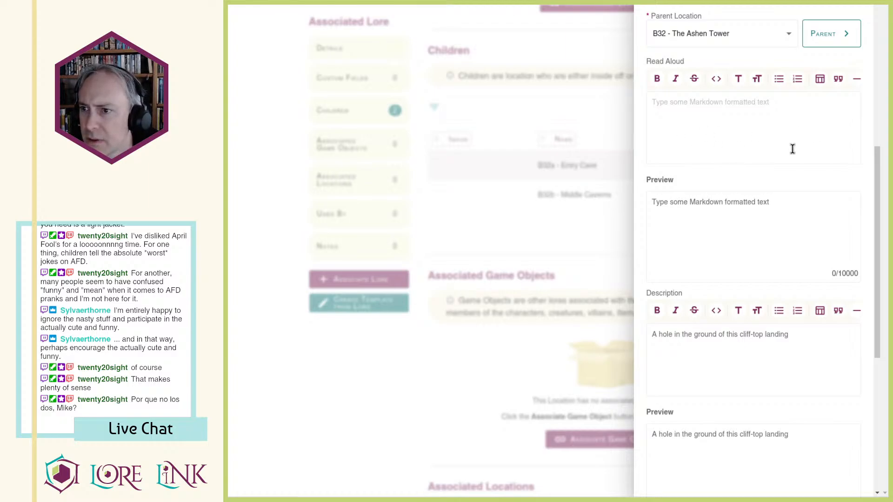
text(slopes down to area B32b. The landing is)
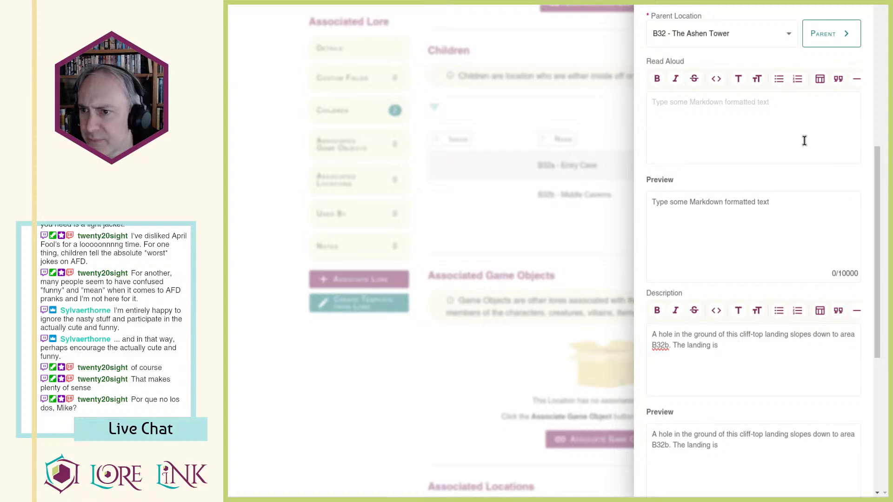
text(surrounded by a wall of sharpened stakes.)
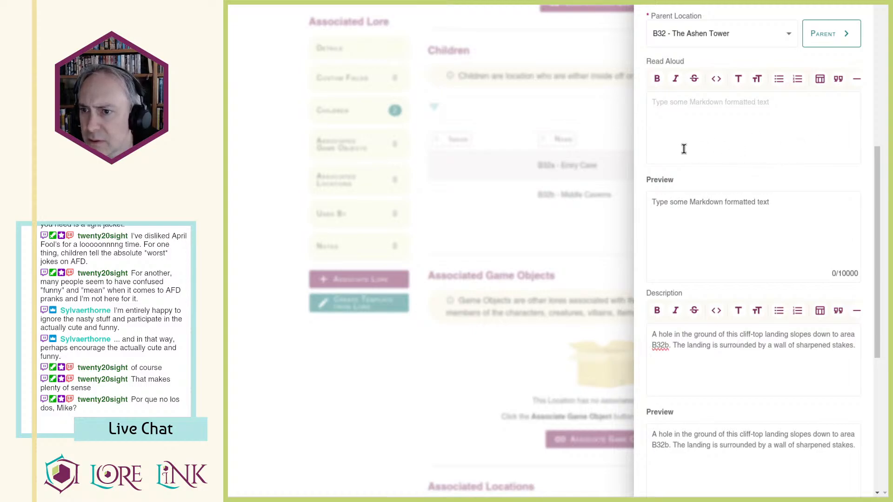
Step: Add to the description that the stakes deal 2d8+2 piercing damage unless a DC 22 Acrobatics check succeeds, and removing one requires DC 21 Athletics
text(The stakes deal 2d8+2 piercing damage to)
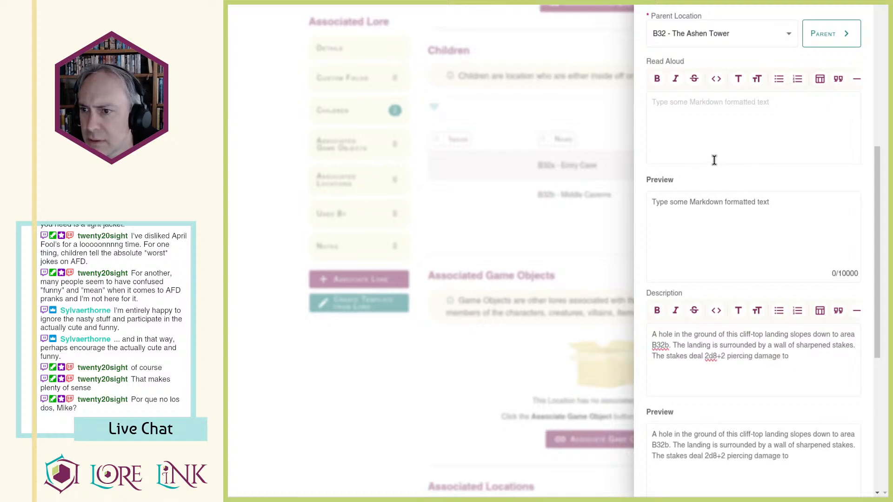
text(creatures moving through the area unless)
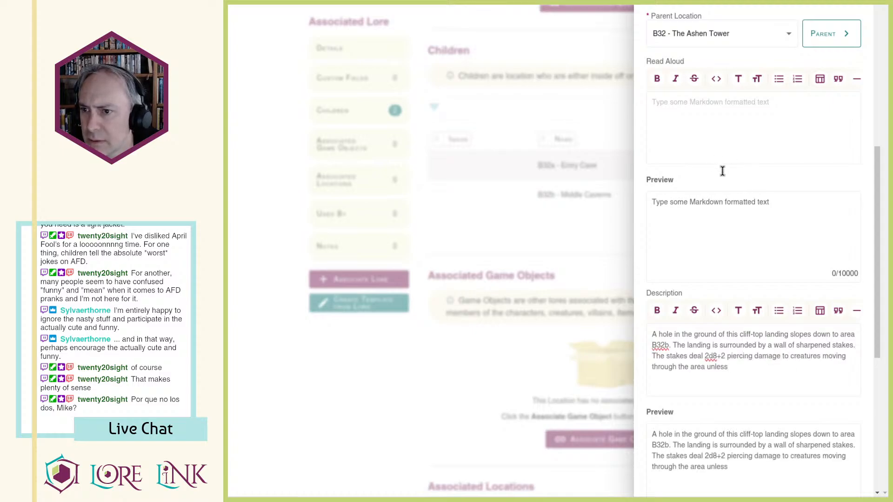
text(they succeed at a DC 22 Acrobatics check.)
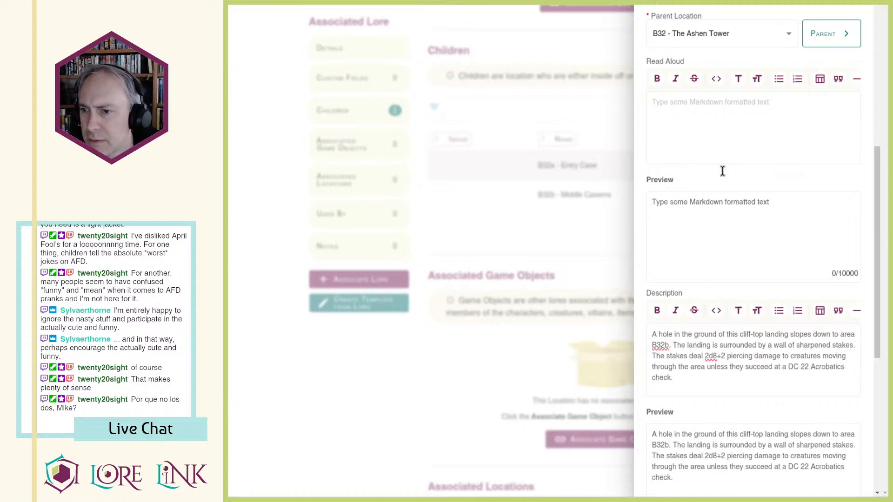
text(Removing a stake requires a successful DC)
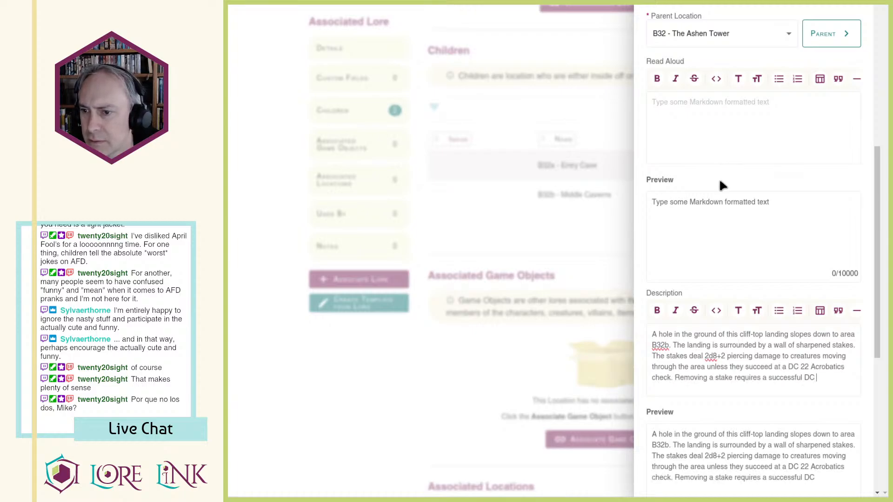
text(21 Athletics check.)
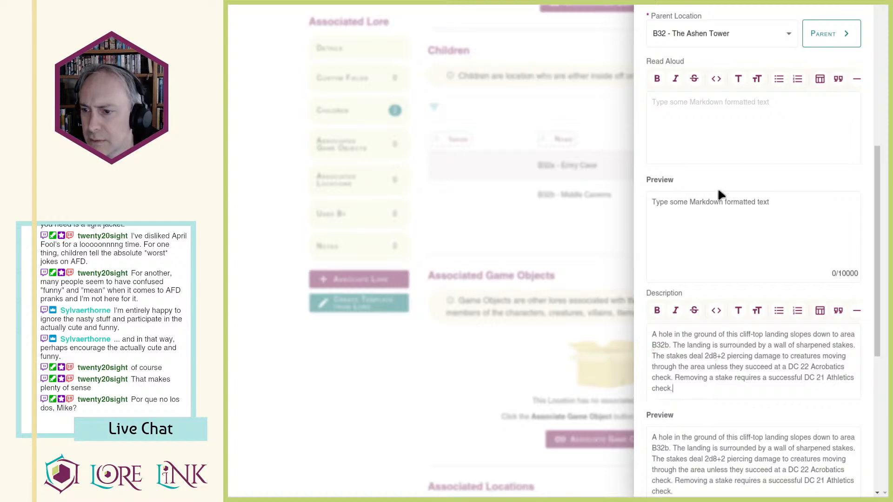
Step: Add a new Creatures paragraph to the description stating that four zombie brutes patrol the clifftop and attack intruders on sight
key(Return)
key(Return)
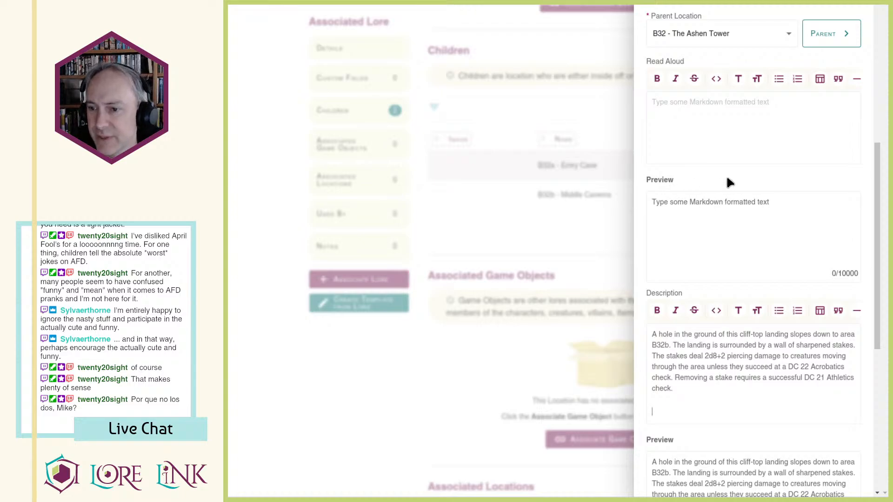
text(Creatures: Four zombie brutes)
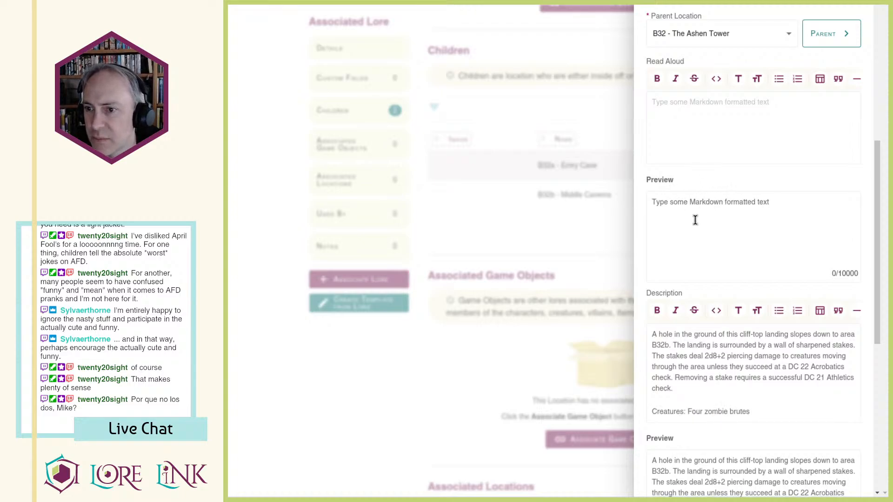
text(patrol the clifftop and attack)
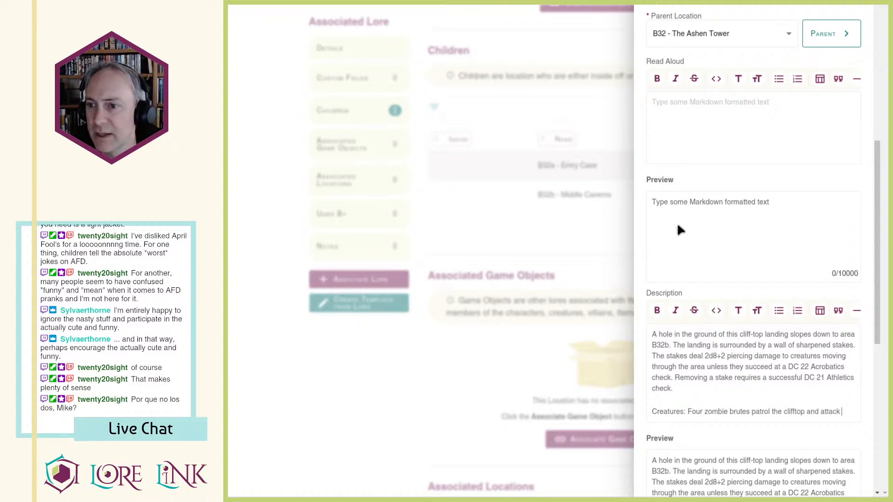
text(intruders on sight. If the)
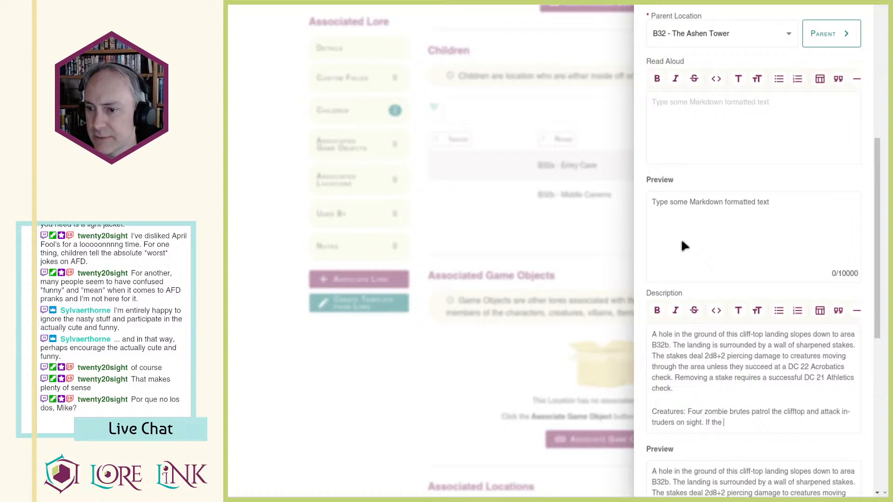
Step: Continue the paragraph: if the party is particularly loud, one necromancer from the yurt (area B32d) comes out to investigate
text(party is particularly loud,)
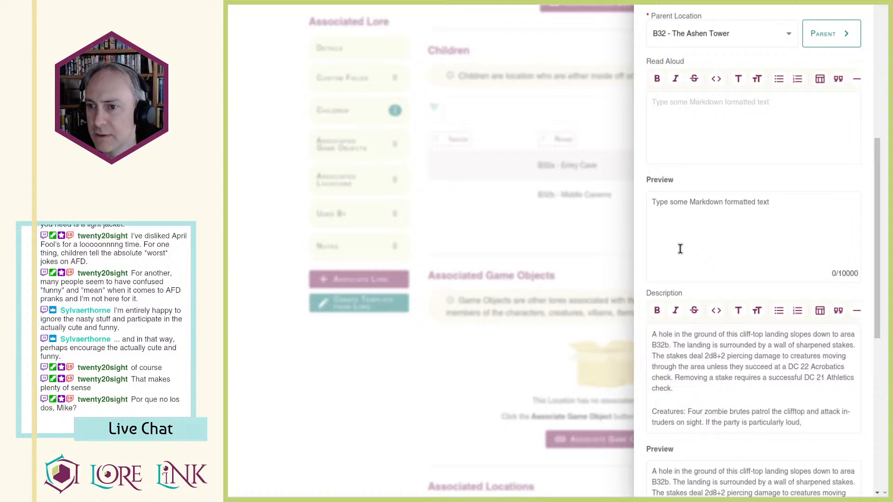
text(one necromancer from the)
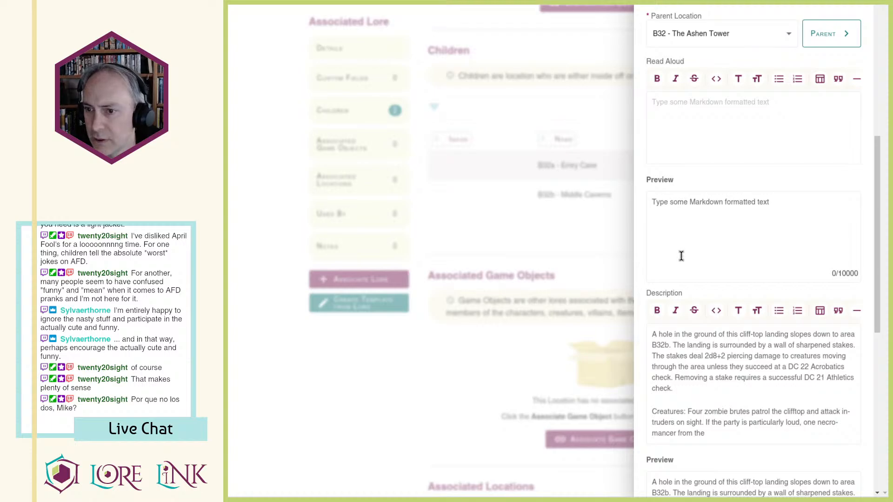
text(yurt (area B32d) comes out)
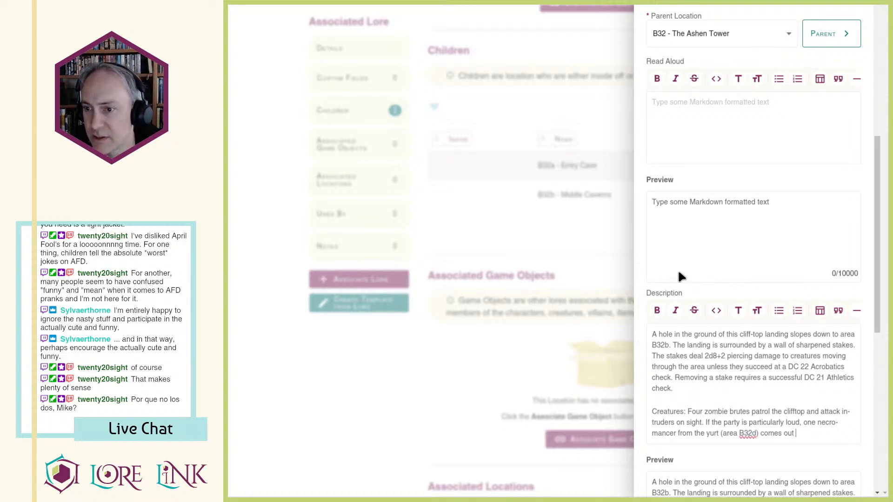
text(to investigate.)
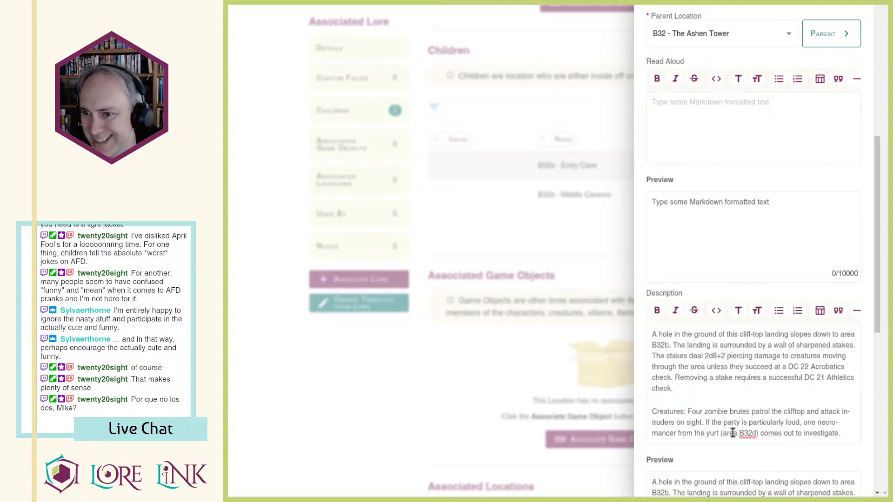
Step: Make the word "Creatures" at the start of the description's second paragraph bold
drag(738, 433, 756, 433)
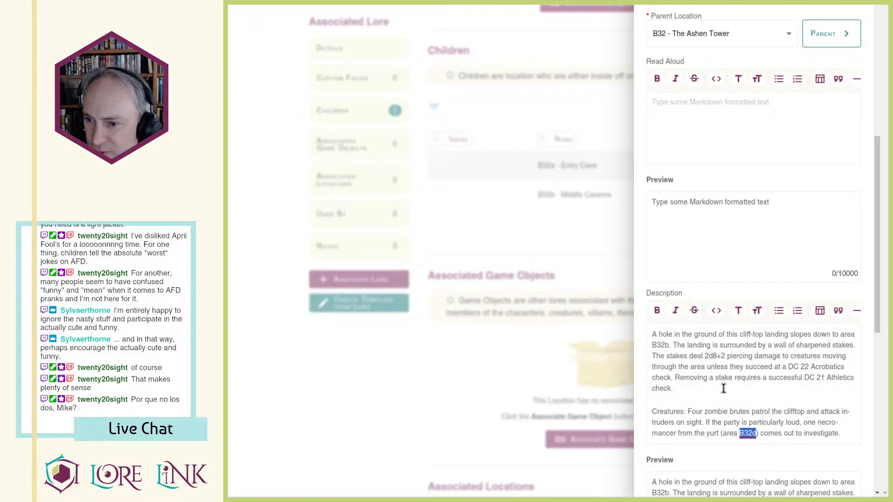
double_click(665, 412)
click(657, 310)
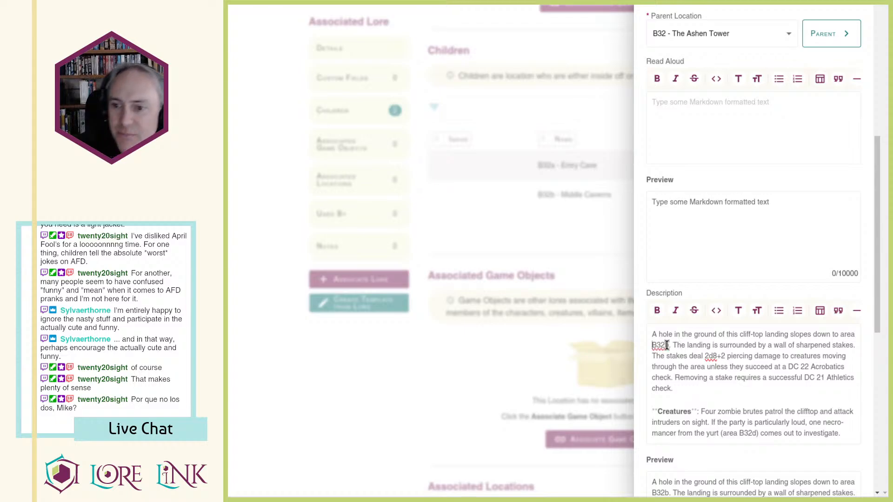
Step: Replace the plain text B32b in the description with a lore link to the location "B32b - Middle Caverns"
text([)
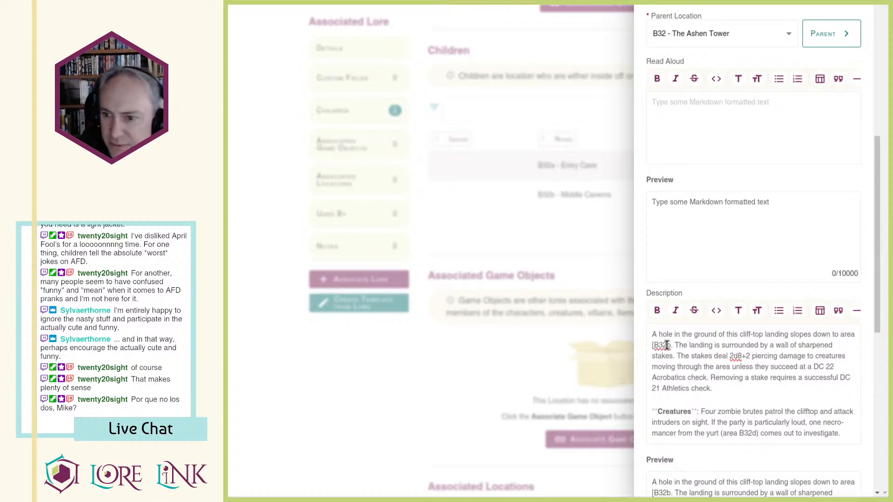
key(BackSpace)
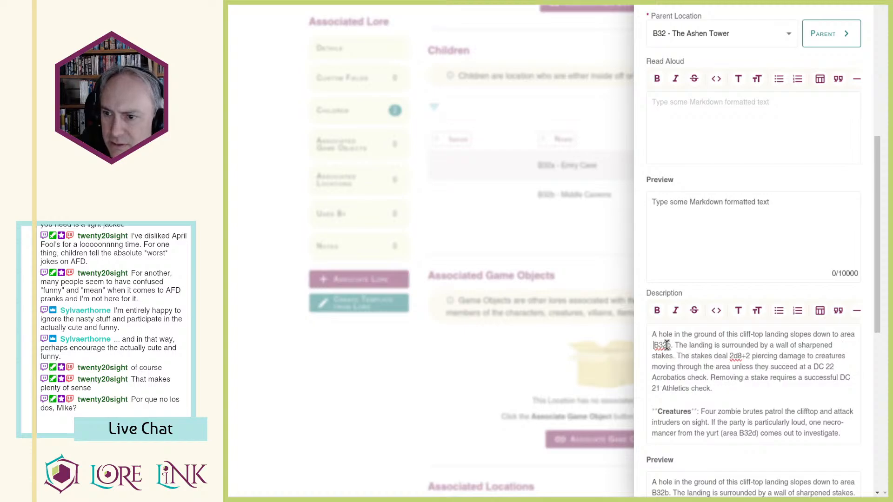
text(@)
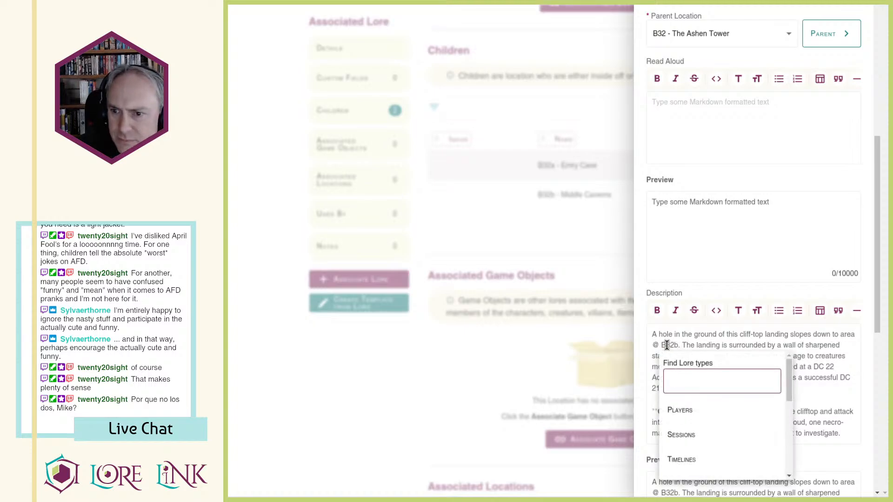
scroll(737, 421, down, 3)
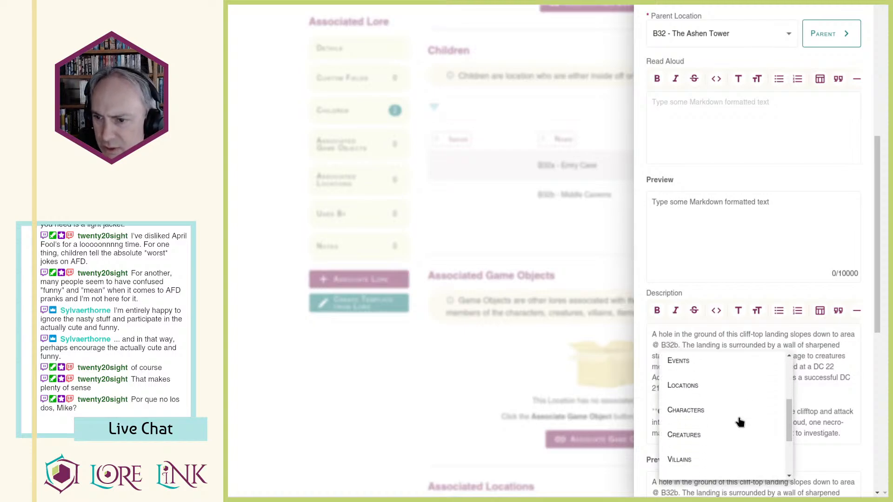
click(726, 381)
text(b32b)
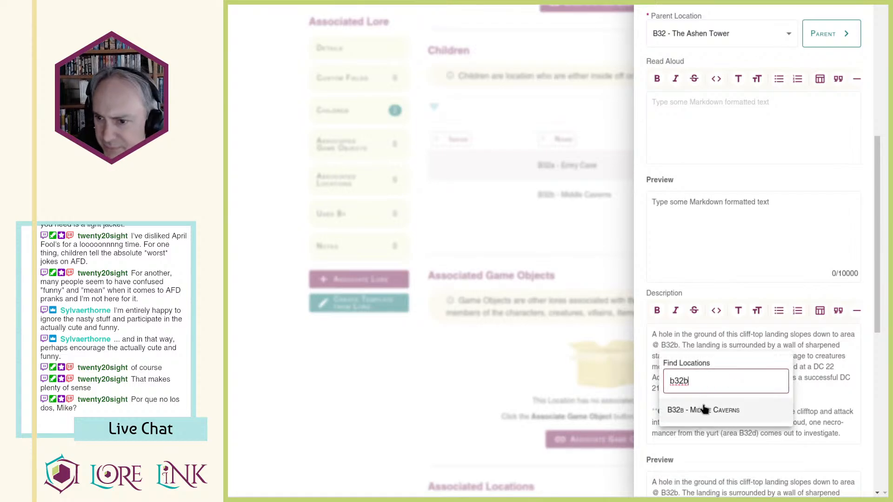
click(702, 410)
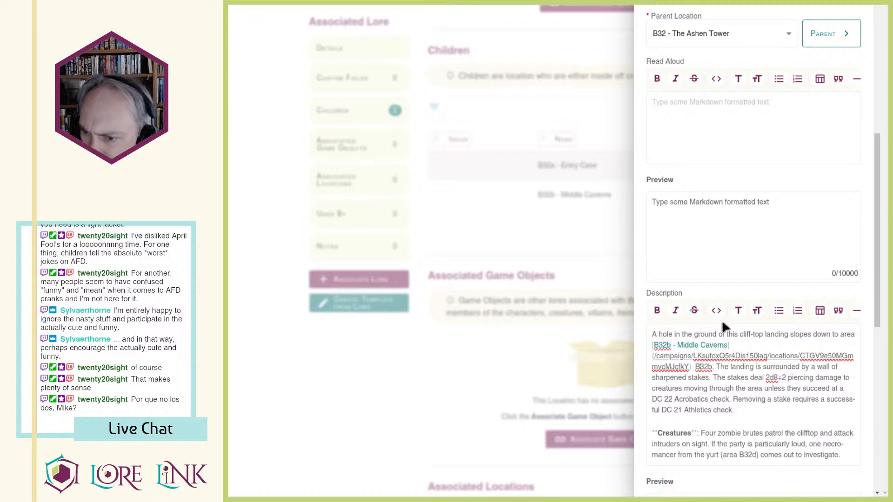
key(Left)
key(ctrl+shift+Right)
key(BackSpace)
key(BackSpace)
key(BackSpace)
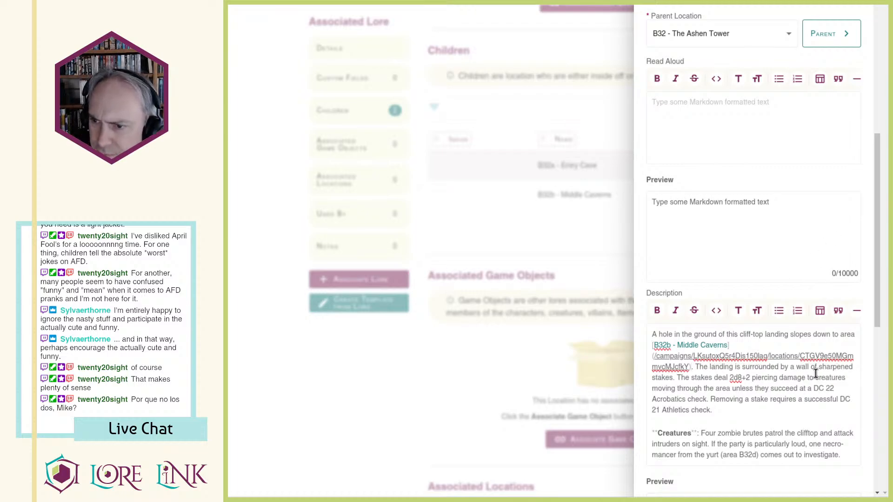
Step: Save the new child location B32c - Pinnacle
scroll(733, 412, down, 5)
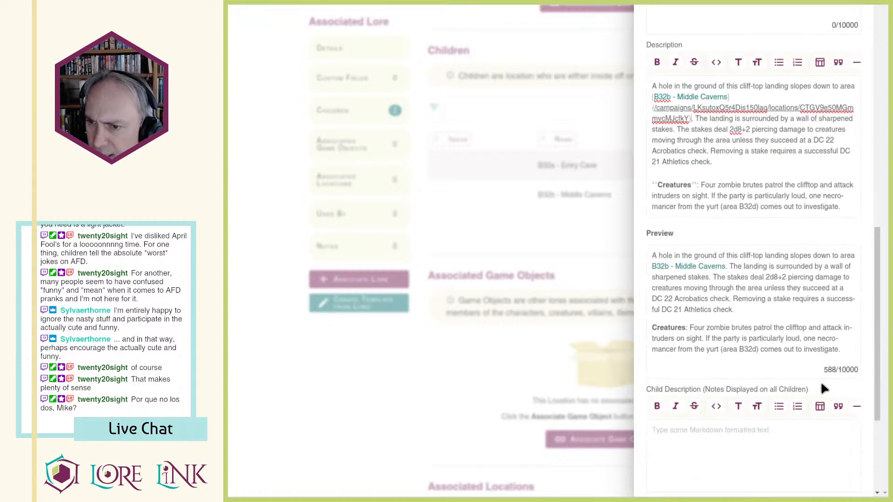
scroll(822, 419, down, 4)
click(825, 463)
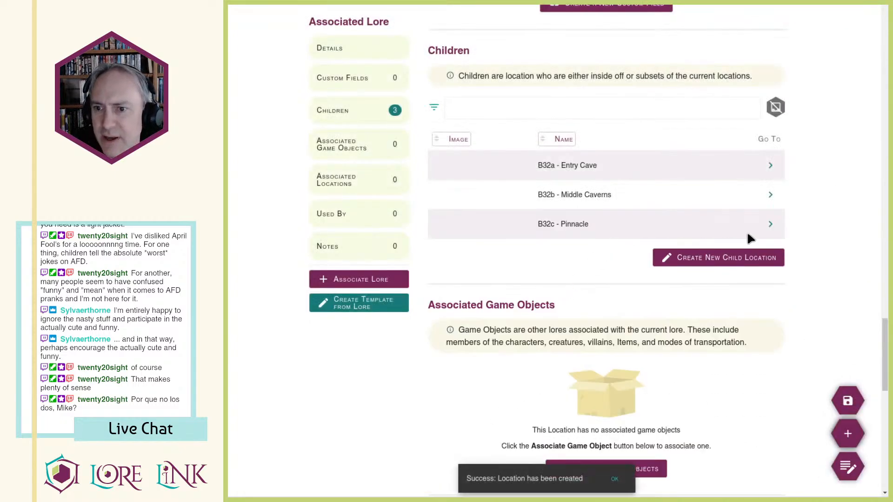
Step: Open the B32c - Pinnacle location from the list of children and review its description
click(770, 223)
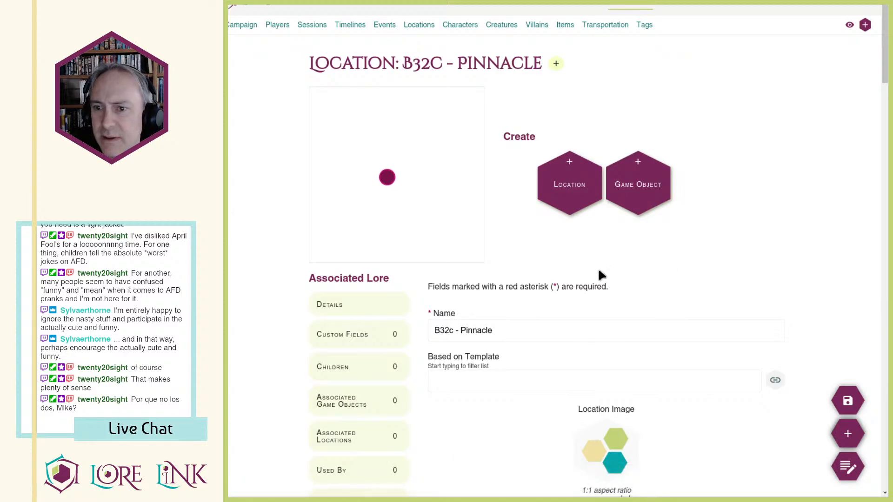
scroll(598, 274, down, 10)
scroll(606, 264, up, 3)
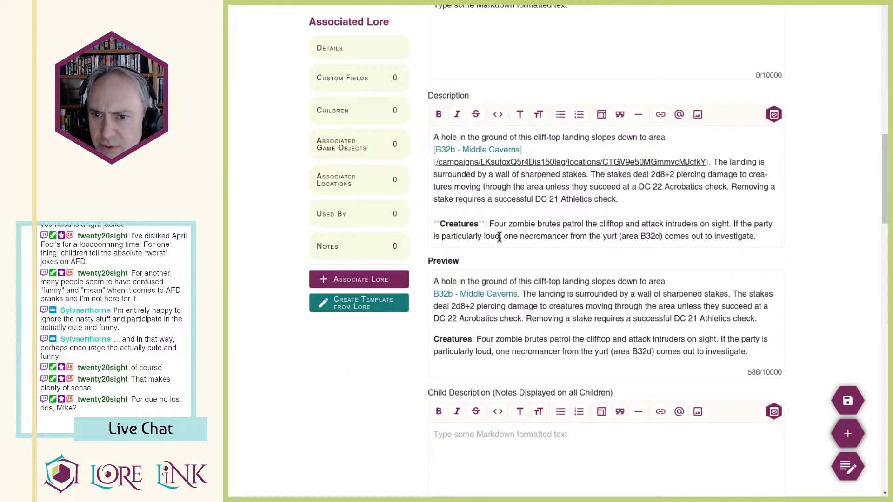
scroll(604, 233, up, 3)
scroll(668, 197, down, 3)
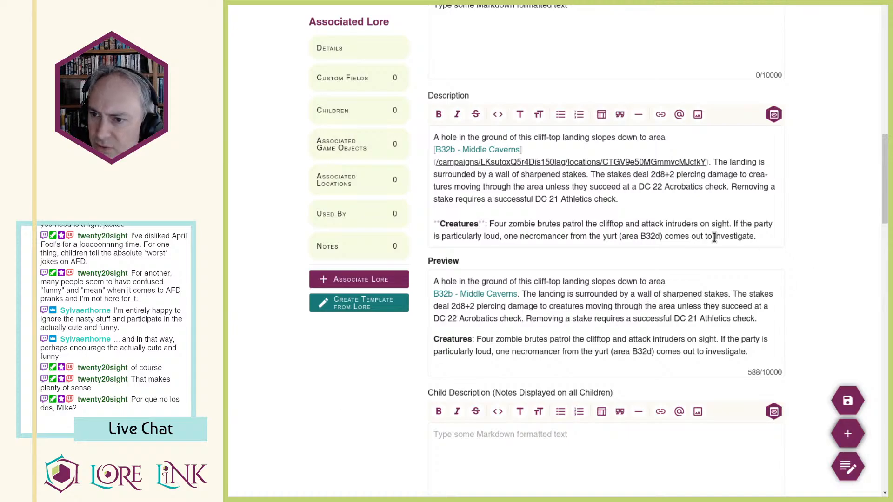
scroll(534, 203, up, 2)
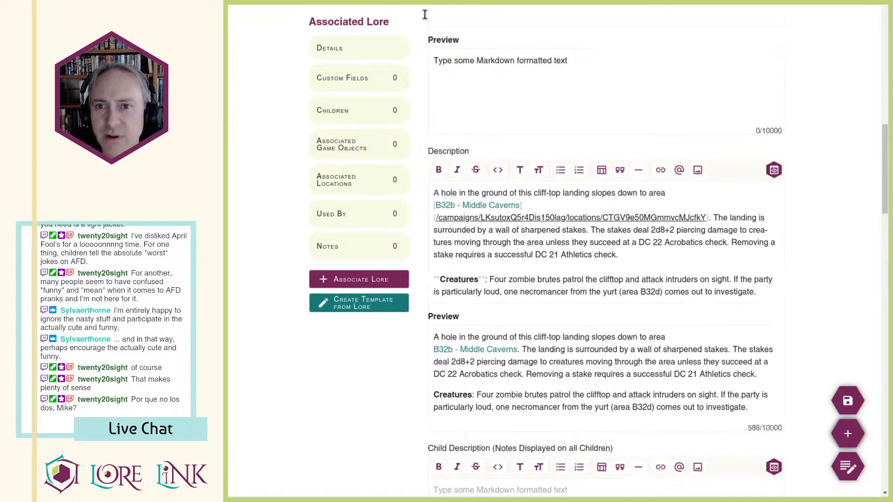
scroll(534, 203, down, 4)
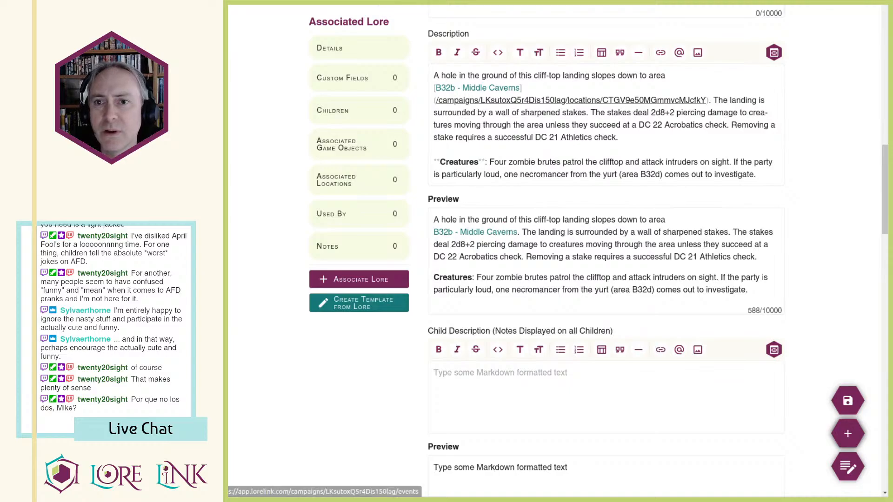
Step: Go to the campaign's events, start a new event and name it "Attack on the Pinnacle"
click(382, 2)
click(400, 2)
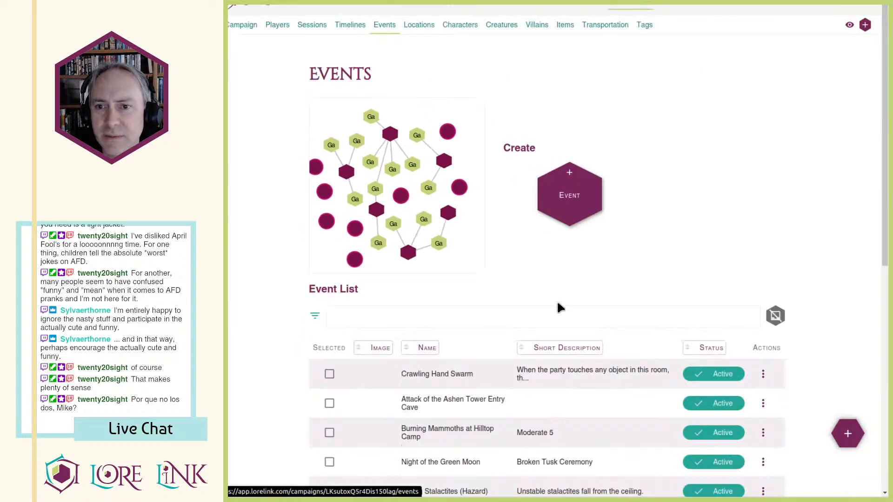
click(540, 181)
click(739, 72)
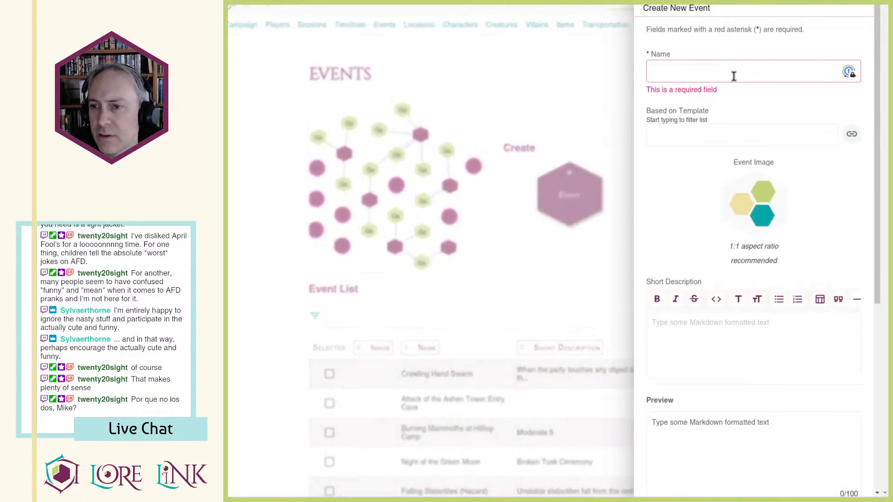
text(Attack on)
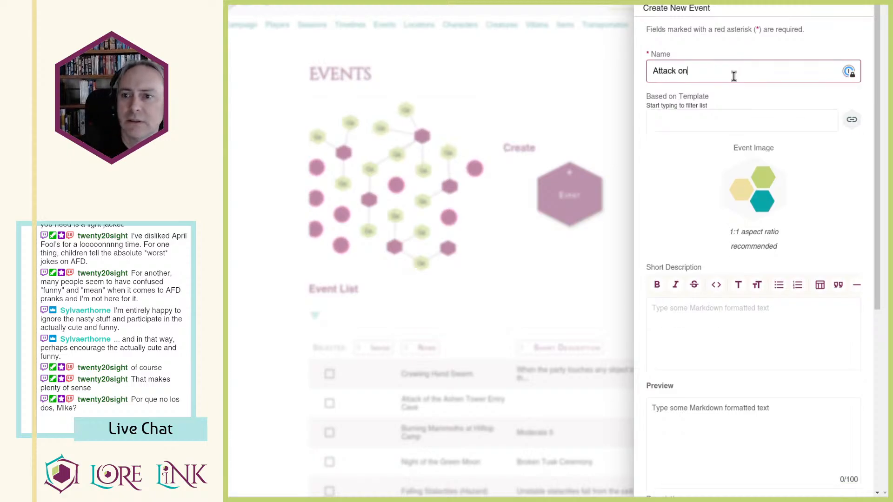
text( the Pin)
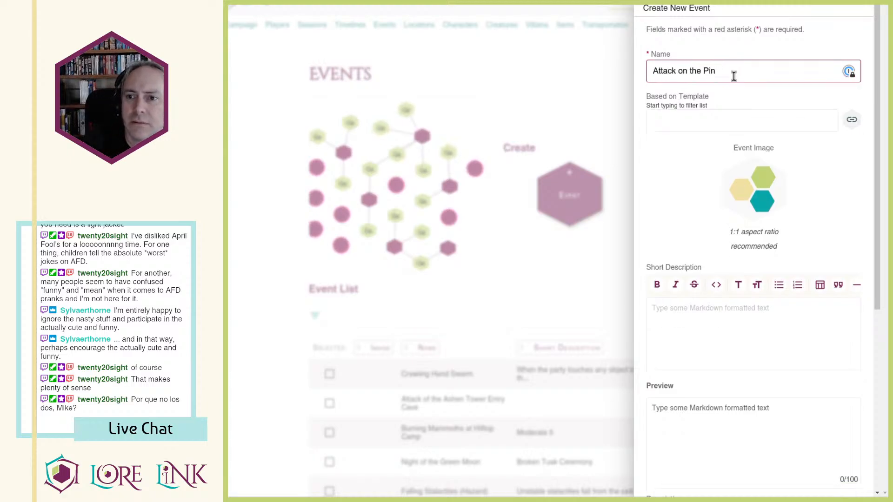
text(nac)
text(cle)
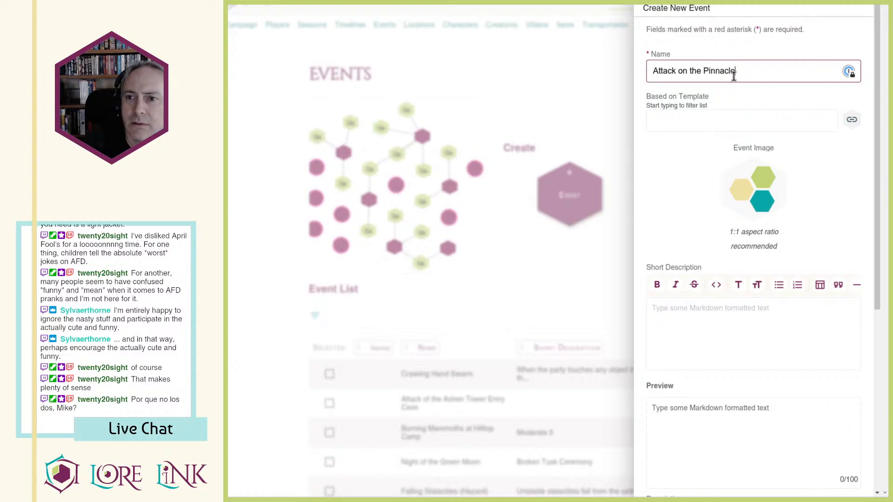
key(Tab)
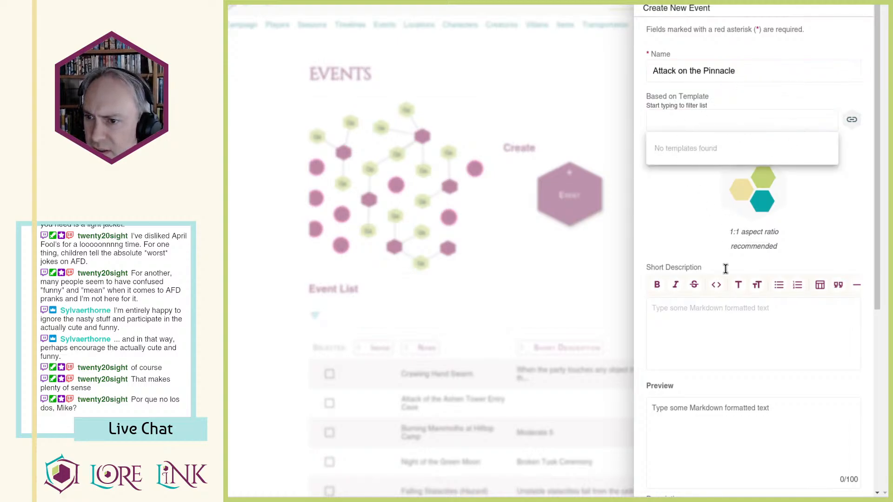
scroll(725, 269, down, 3)
click(709, 225)
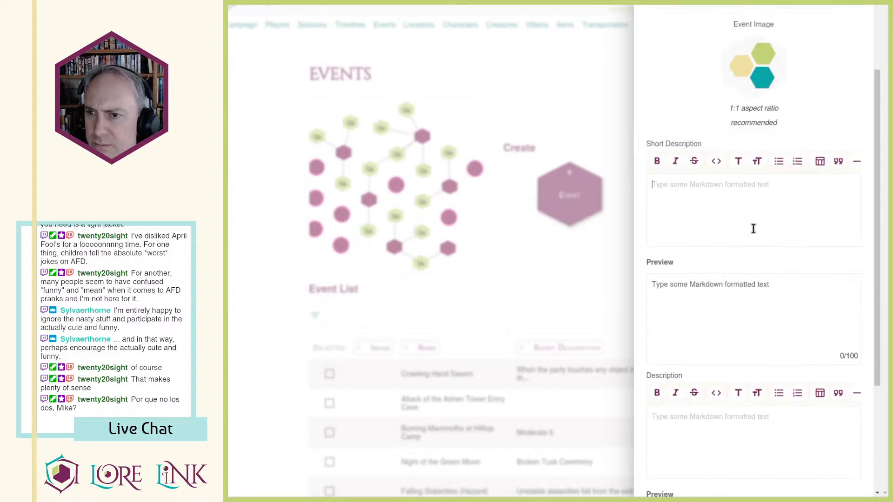
scroll(749, 233, down, 3)
click(774, 240)
text(Four zombie brutes to recover from the triggering patrol the clifftop and attack persistent bleed damage. intruders on sight. If the Speed 25 feet party is particularly loud, Melee [one-action] fangs +16 (grapple, one necromancer from the unarmed), Damage 1d6+5 yurt (area B32d) comes out piercing plus 1d6 persistent to investigate.)
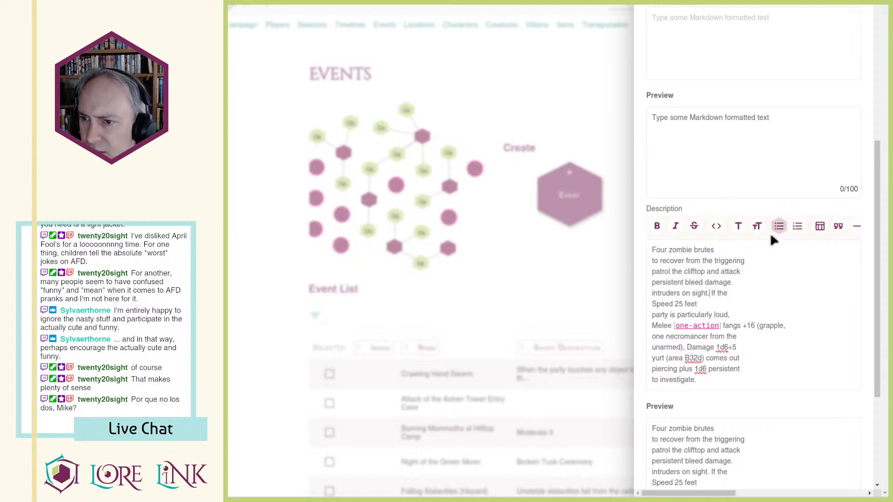
key(ctrl+a)
key(Delete)
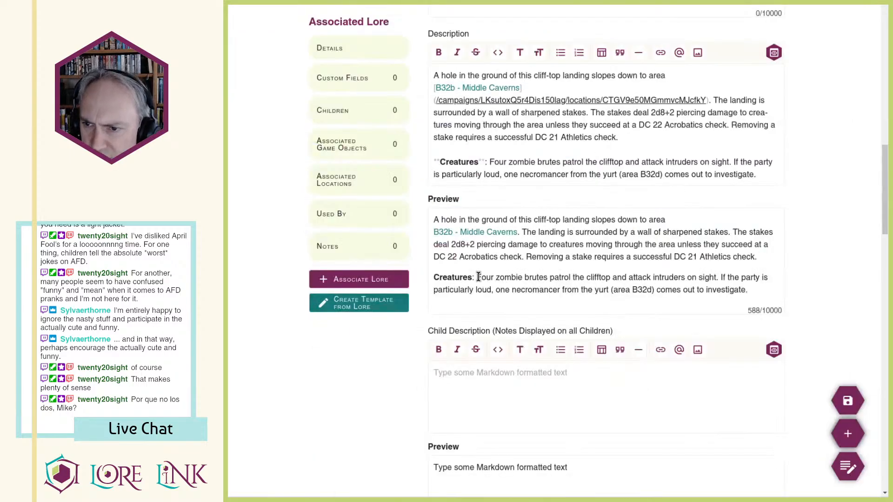
Step: Copy the zombie brutes and necromancer text from the Pinnacle location's description into the new event's description
drag(477, 277, 778, 292)
key(ctrl+c)
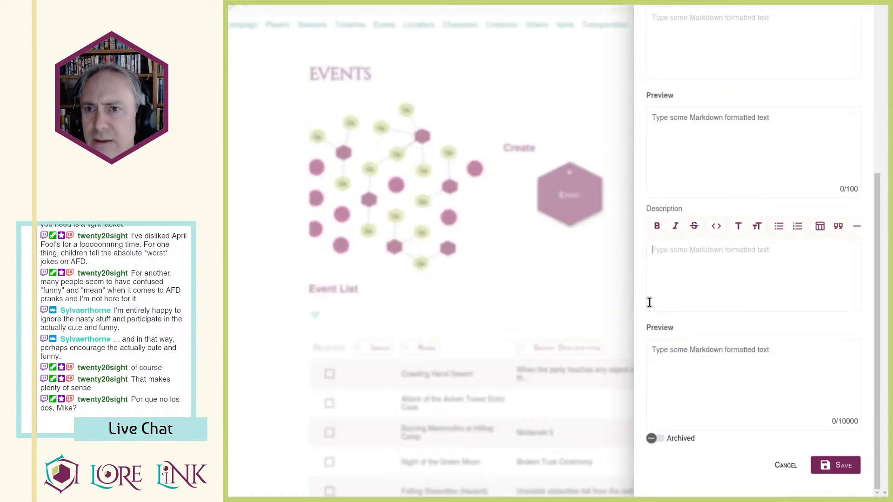
click(710, 270)
key(ctrl+v)
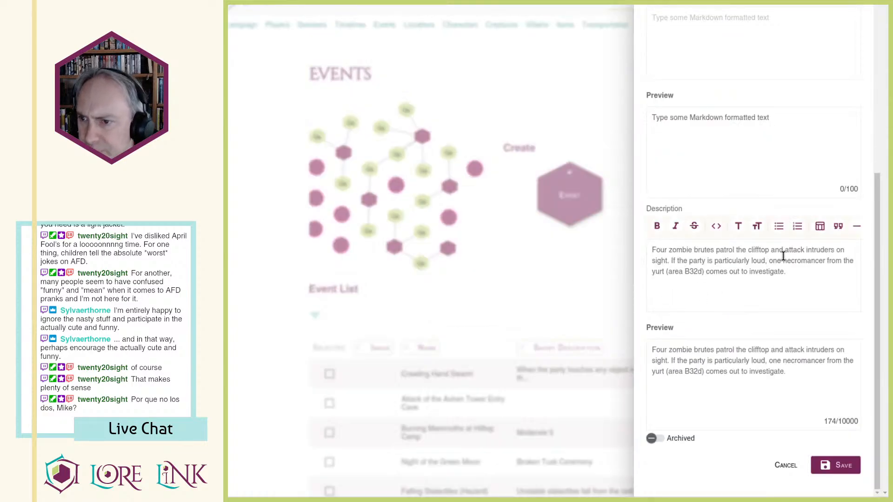
Step: In the description, bold "If the party is particularly loud" and add the lines "4 Zombie Brutes" and "1 Necromancer (if too loud)"
drag(672, 260, 765, 261)
key(ctrl+b)
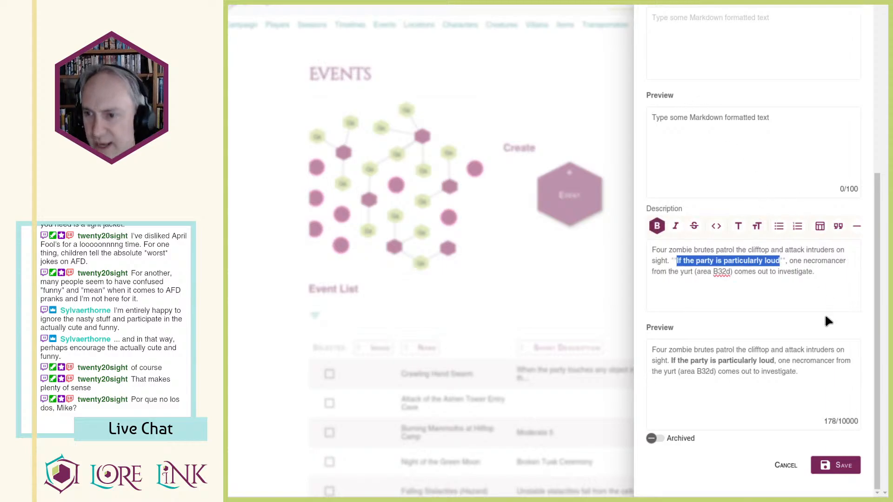
click(839, 293)
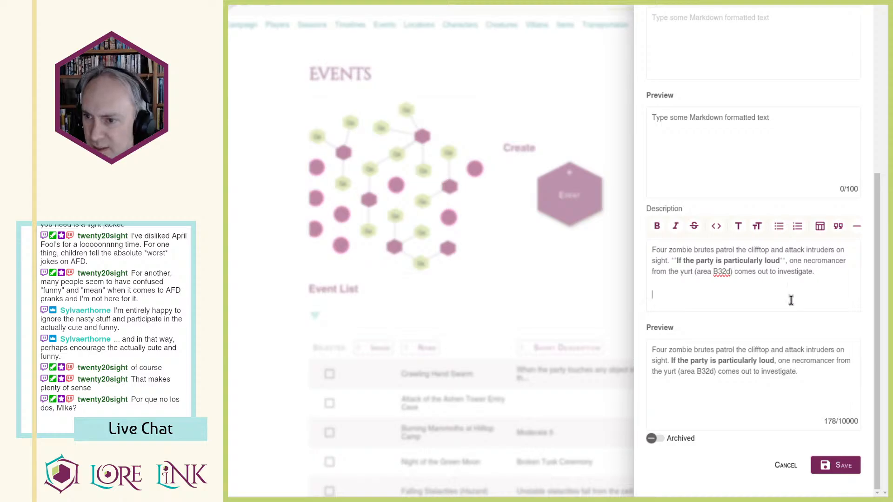
text(mbie)
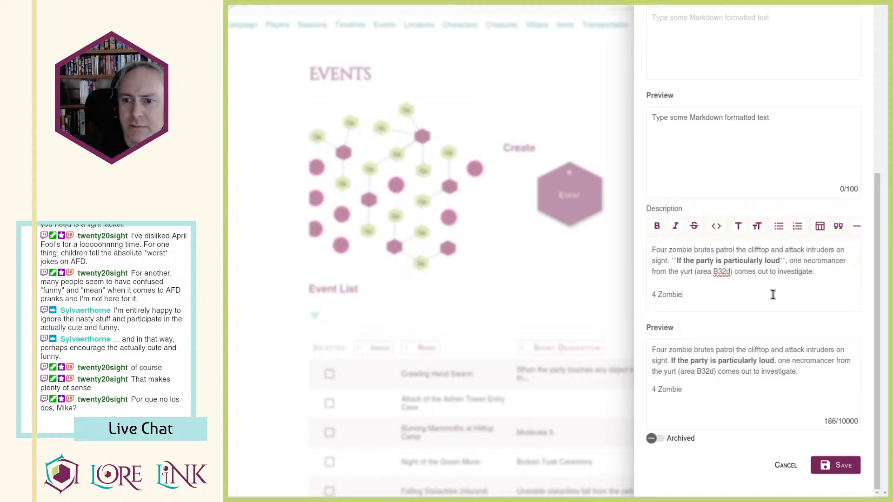
text( Brutes)
key(Return)
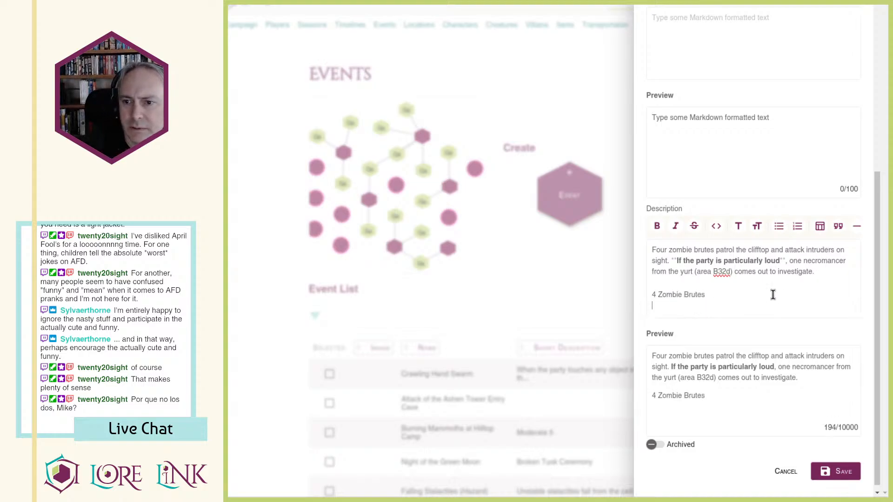
text(1 Necroma)
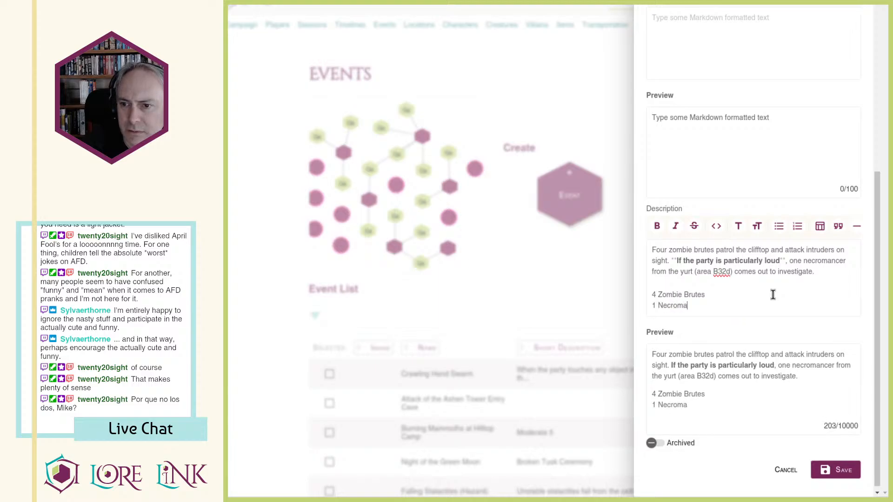
text(ncer (if too lo)
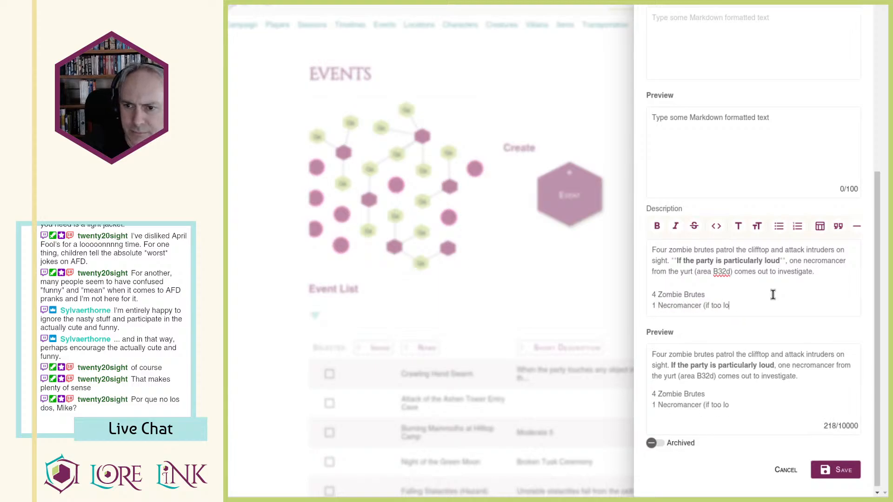
text(ud))
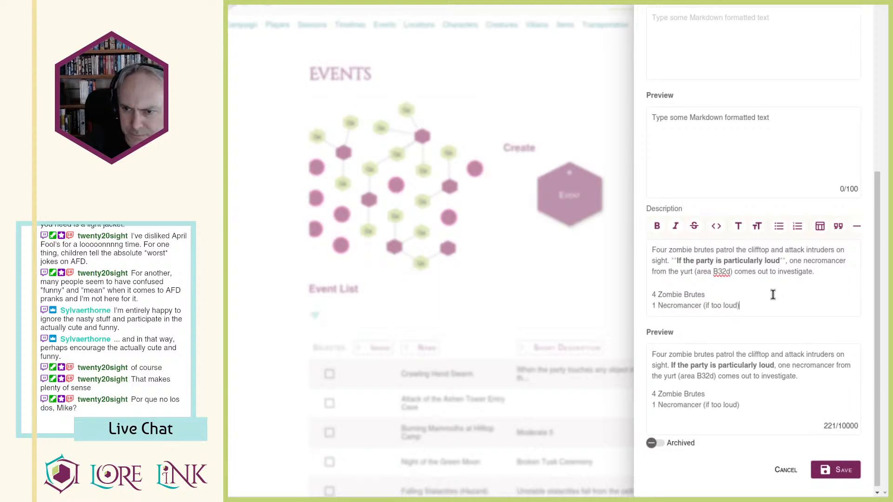
Step: Save the new event and open Attack on the Pinnacle from the event list for editing
click(845, 471)
scroll(747, 381, down, 1)
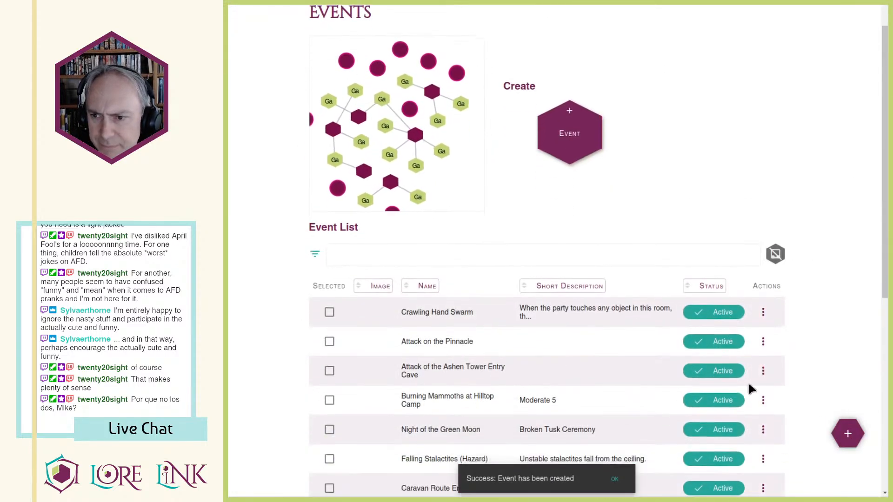
click(763, 342)
click(781, 367)
Step: Enter "Trivial 6" as the short description of the Attack on the Pinnacle event
scroll(611, 183, down, 3)
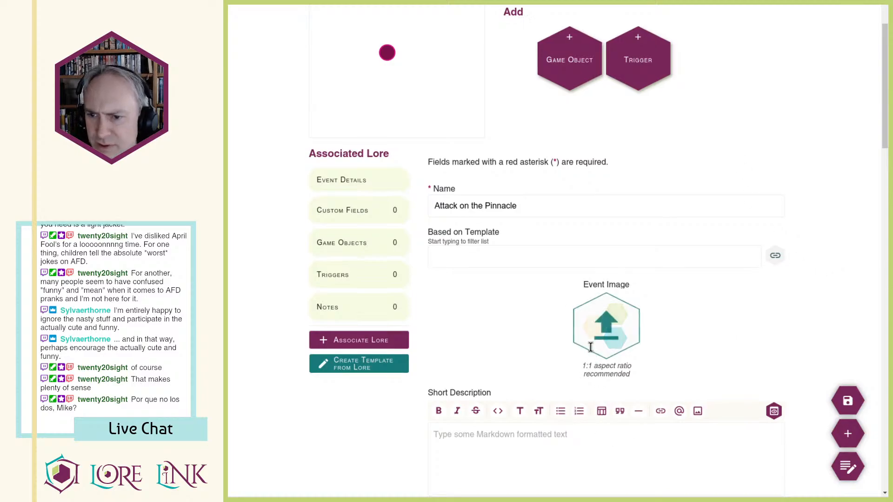
scroll(590, 347, down, 4)
click(477, 255)
text(Trivia)
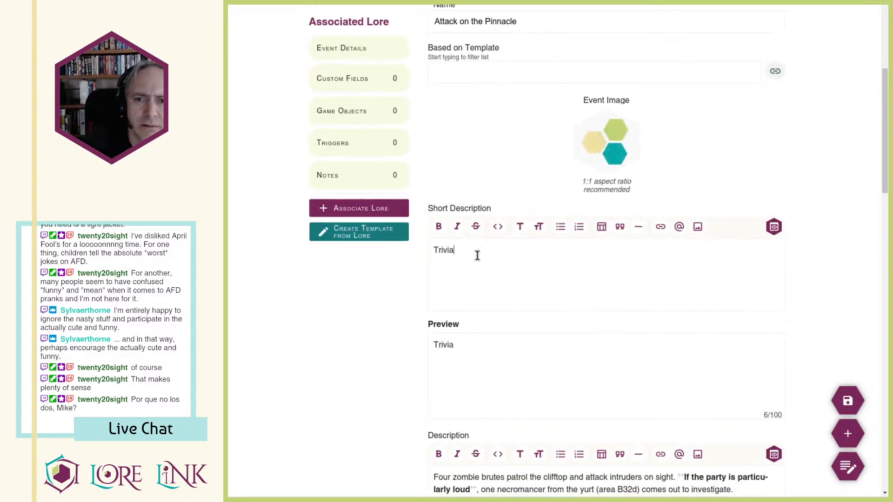
text(l 76)
key(BackSpace)
key(BackSpace)
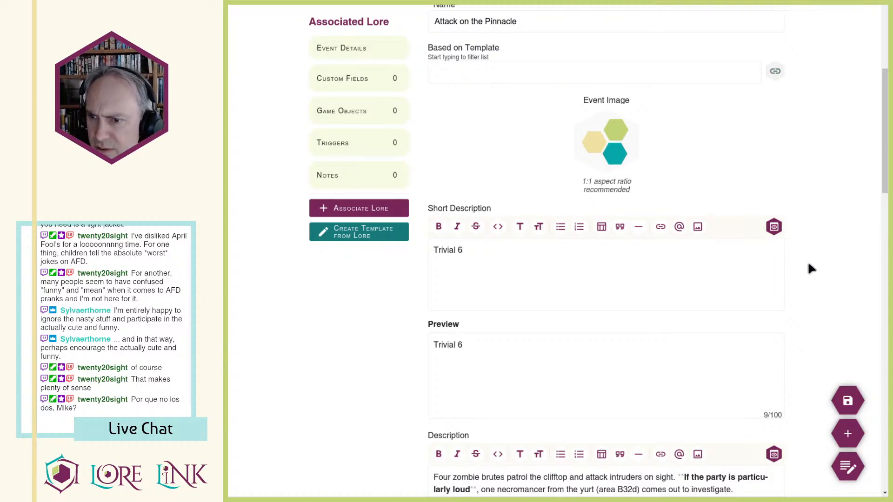
Step: Associate the existing Zombie Brute creature with the Attack on the Pinnacle event as a game object
scroll(577, 305, down, 15)
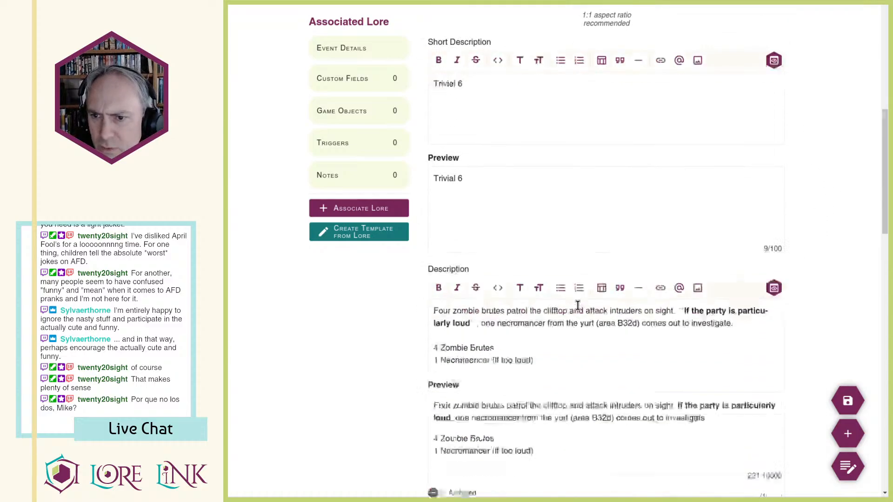
click(588, 262)
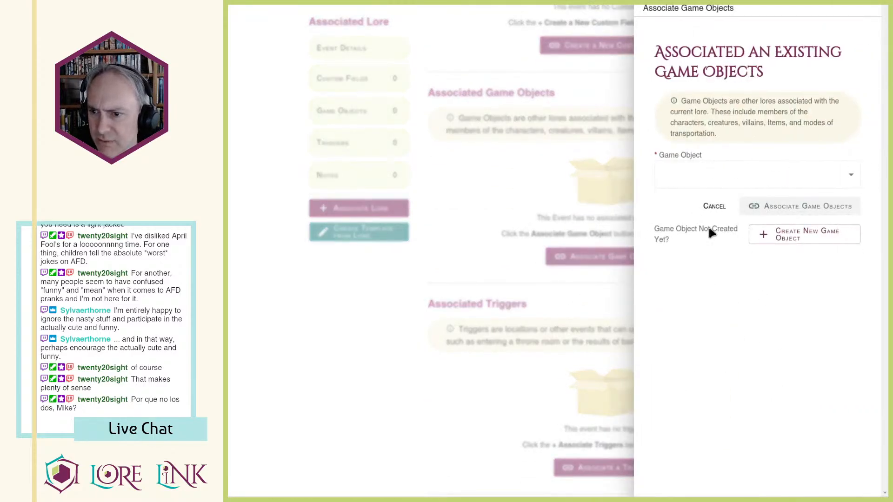
click(669, 173)
scroll(670, 173, down, 5)
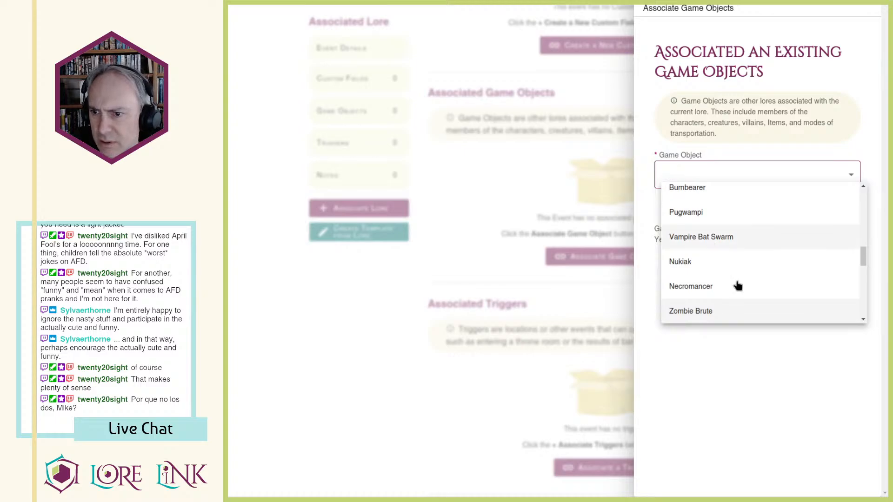
click(688, 315)
click(805, 205)
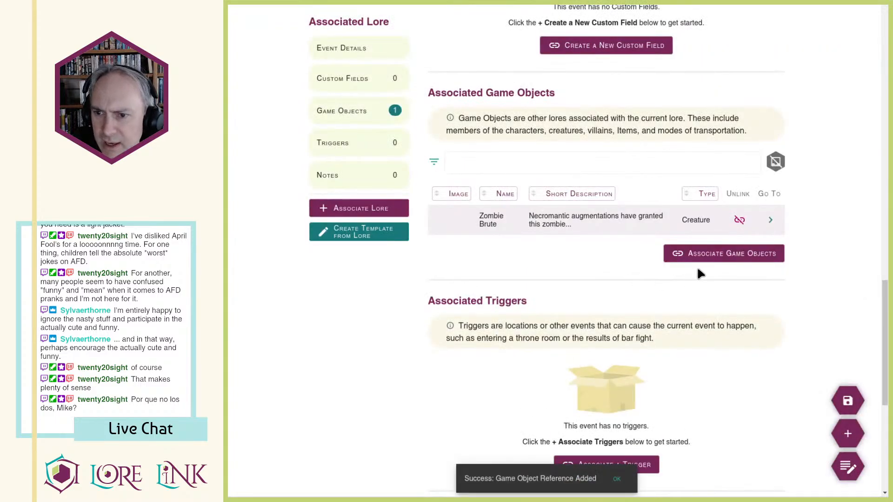
Step: Associate the existing Necromancer creature with the event as another game object
click(723, 253)
click(706, 183)
scroll(705, 176, down, 5)
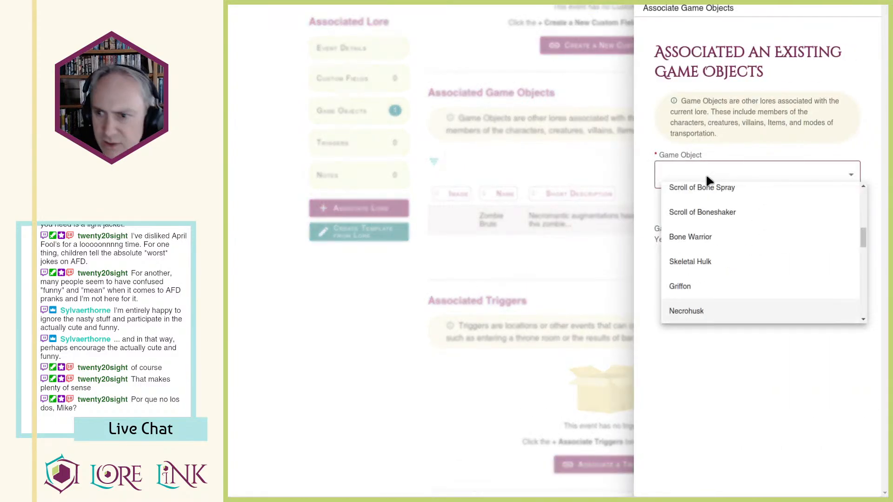
scroll(695, 298, down, 3)
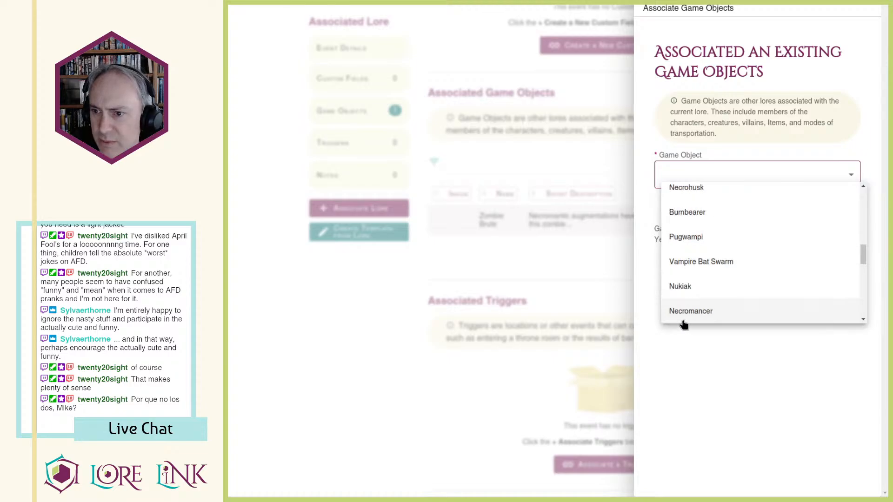
click(685, 319)
click(771, 204)
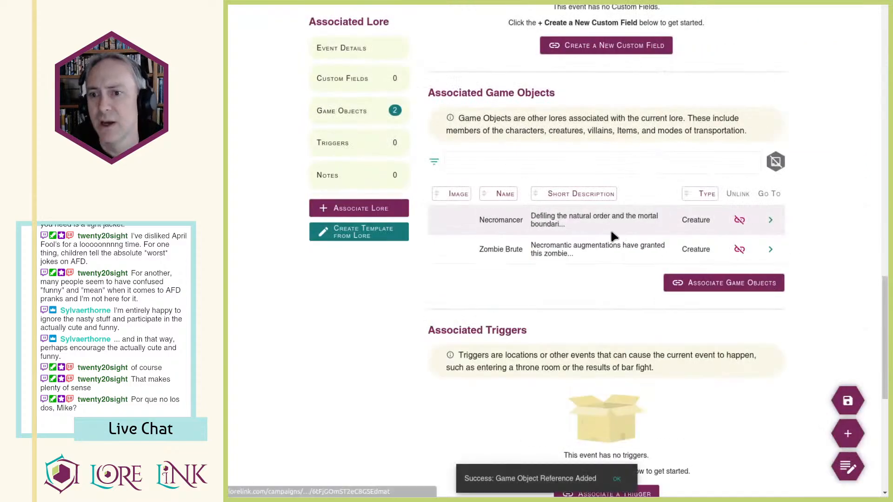
Step: Look over the event's short description, description and custom fields
scroll(584, 205, up, 3)
scroll(744, 258, up, 7)
scroll(743, 256, down, 8)
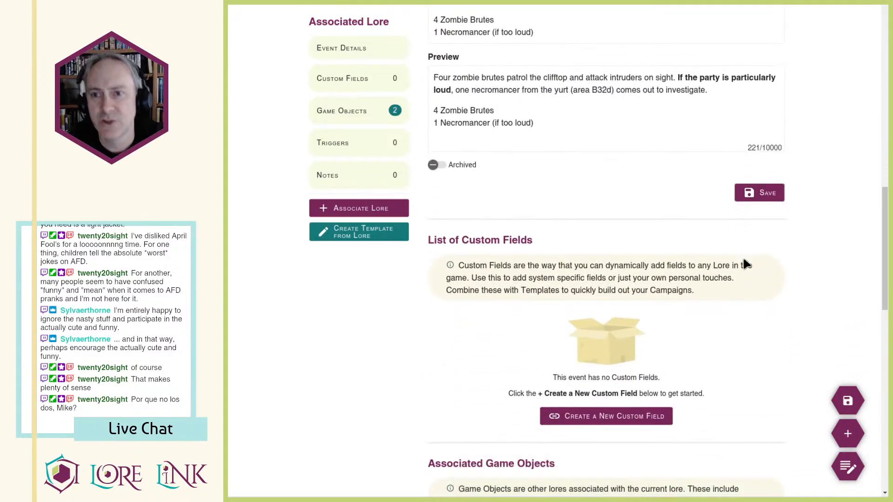
scroll(710, 260, up, 1)
scroll(698, 261, up, 7)
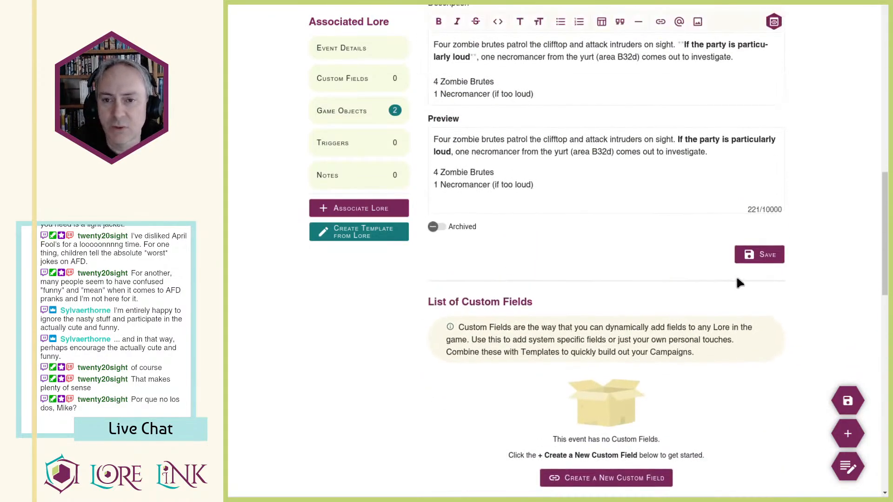
scroll(658, 267, up, 3)
scroll(658, 267, up, 2)
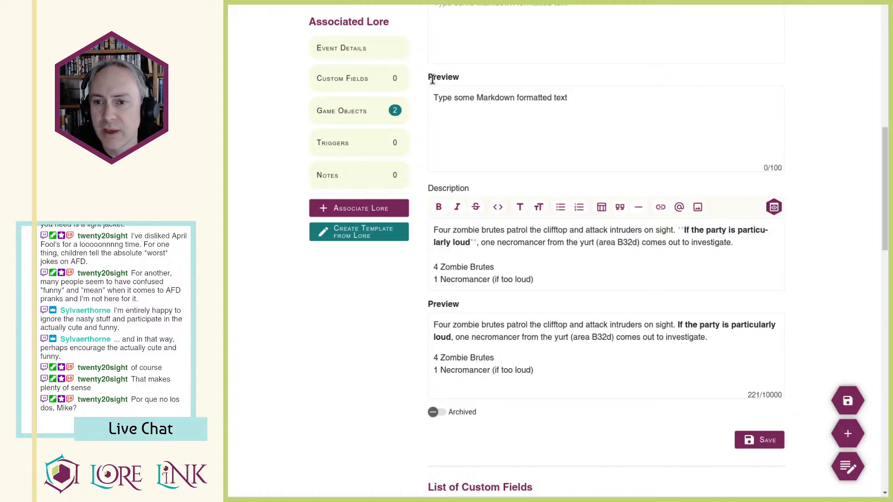
Step: Return to the campaign's events, start a new event and name it "Attack on the Yurt"
click(418, 8)
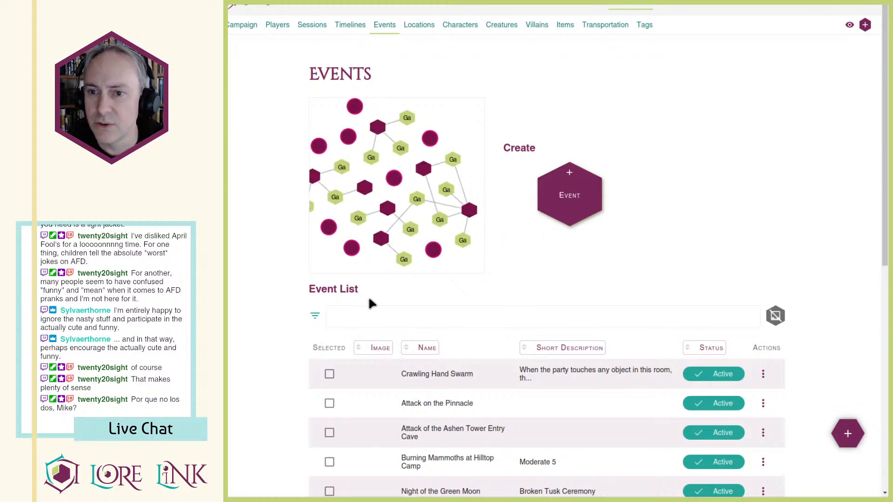
click(565, 194)
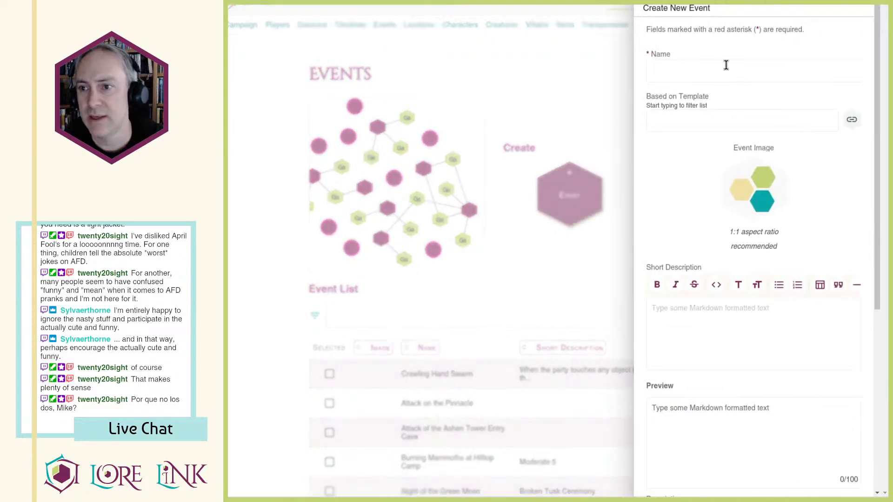
click(706, 71)
text(Attack on the Yurt)
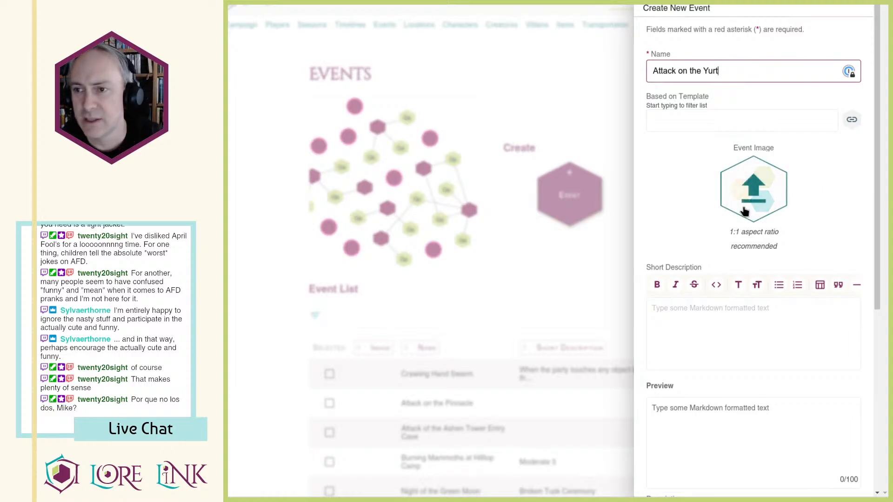
click(858, 174)
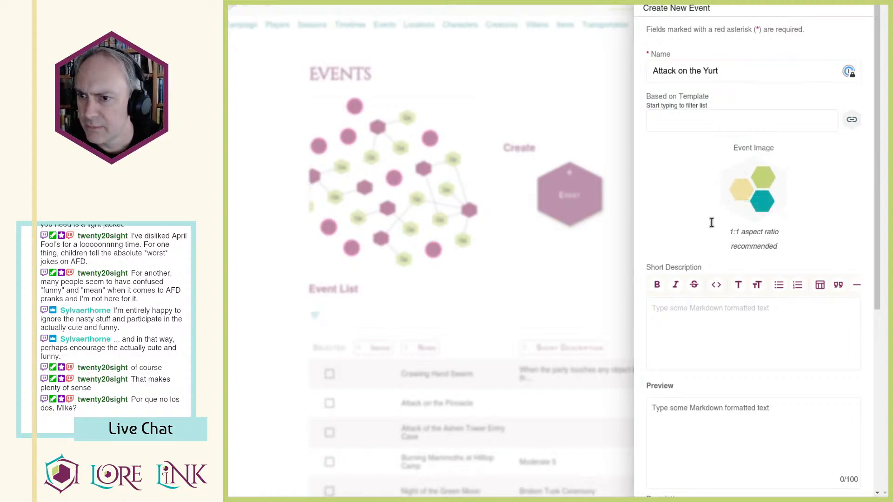
Step: Enter the event's description: "The two necromancers here attack the party on sight. Turkek emerges from her quarters and joins her students the following round."
scroll(688, 247, down, 4)
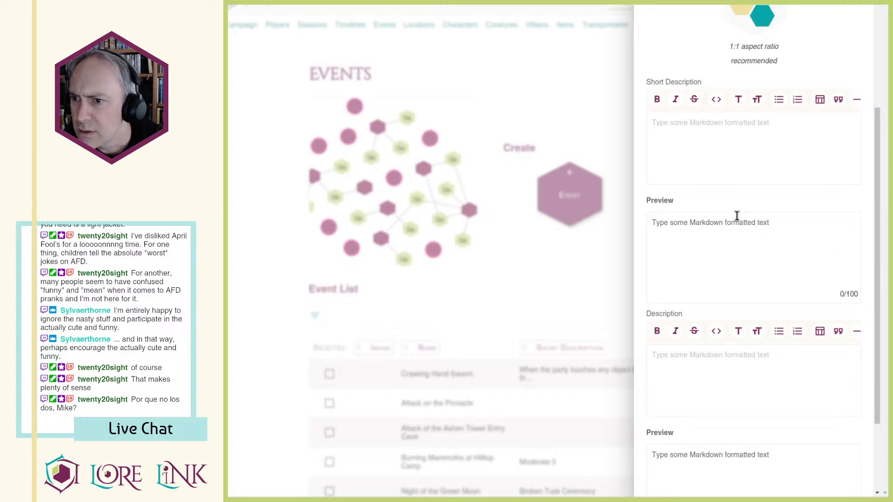
scroll(717, 243, down, 2)
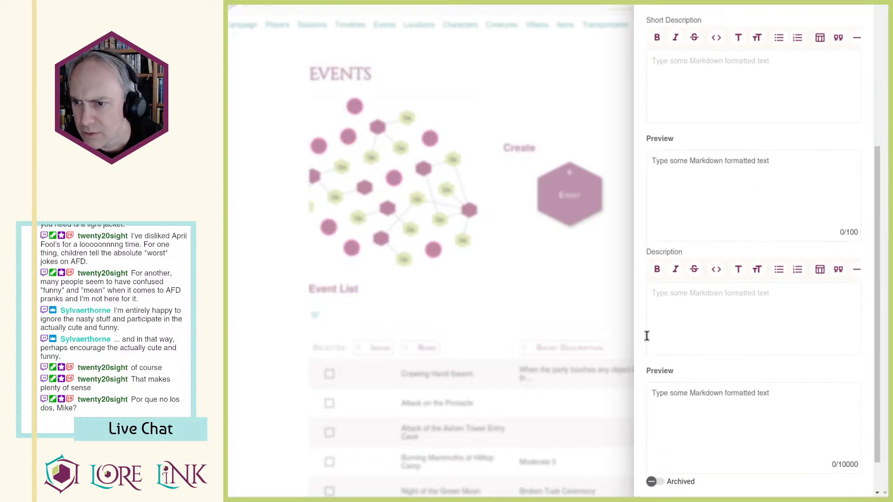
click(720, 318)
text(Creatures: The two necromancers here attack the)
key(Home)
key(shift+ctrl+Right)
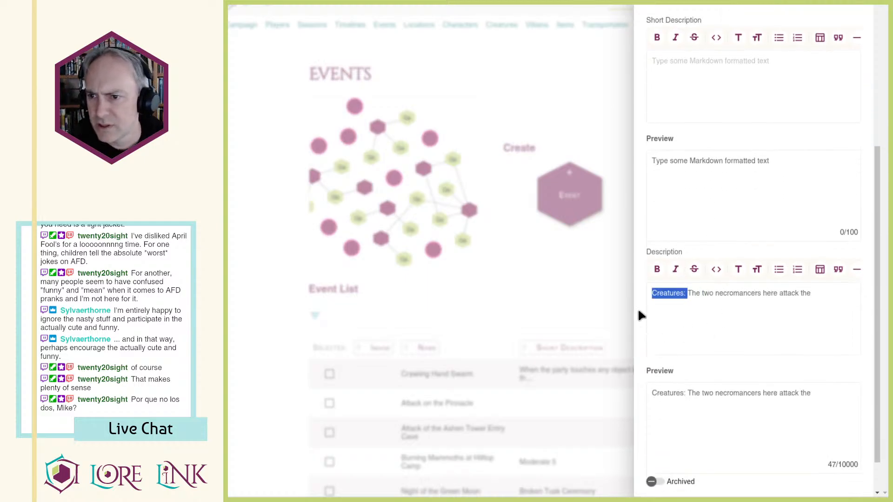
key(Delete)
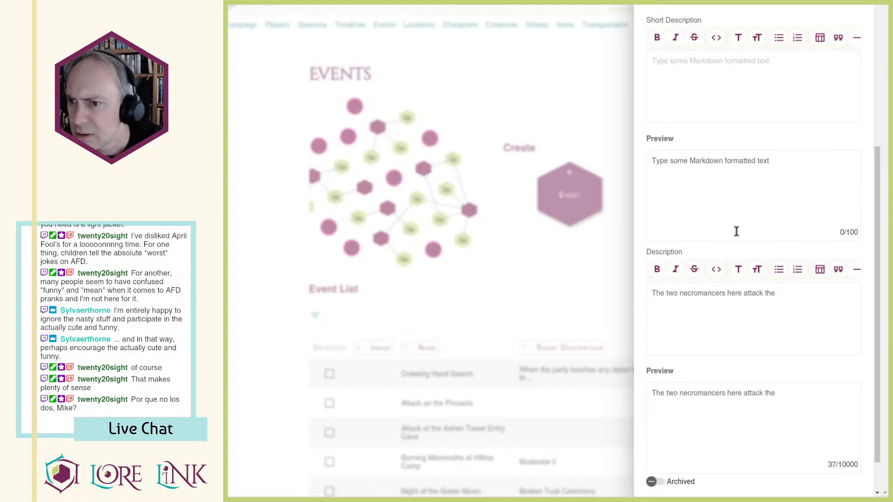
text(party on sight. Turkek emerges from her quarters)
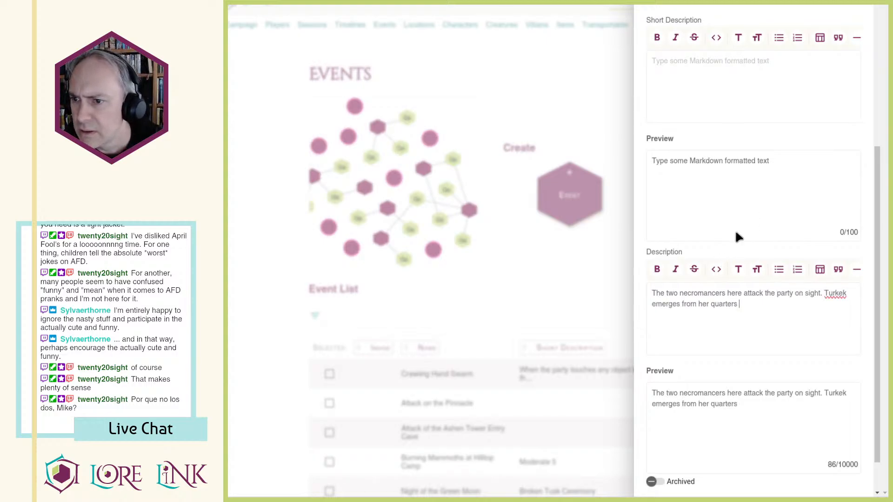
text(and joins her students the following round.)
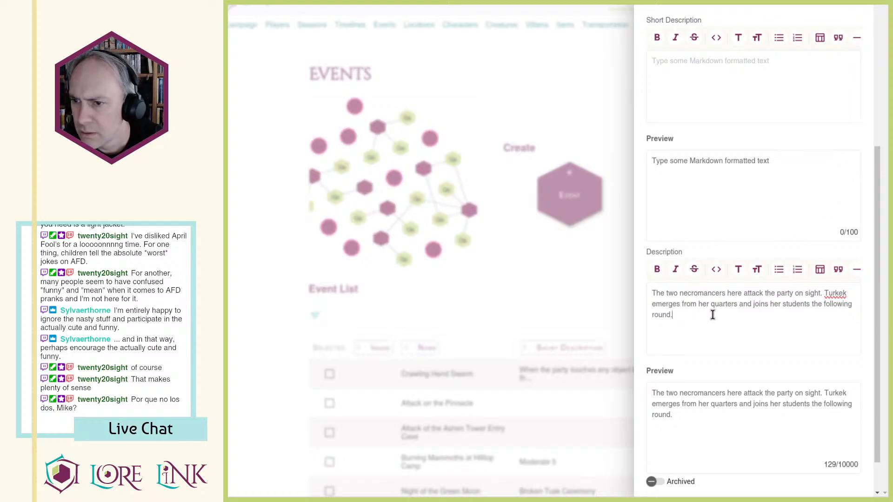
Step: Set the new event's short description to "Severe 6" and save the event
scroll(725, 328, down, 2)
scroll(728, 368, up, 5)
scroll(728, 369, up, 1)
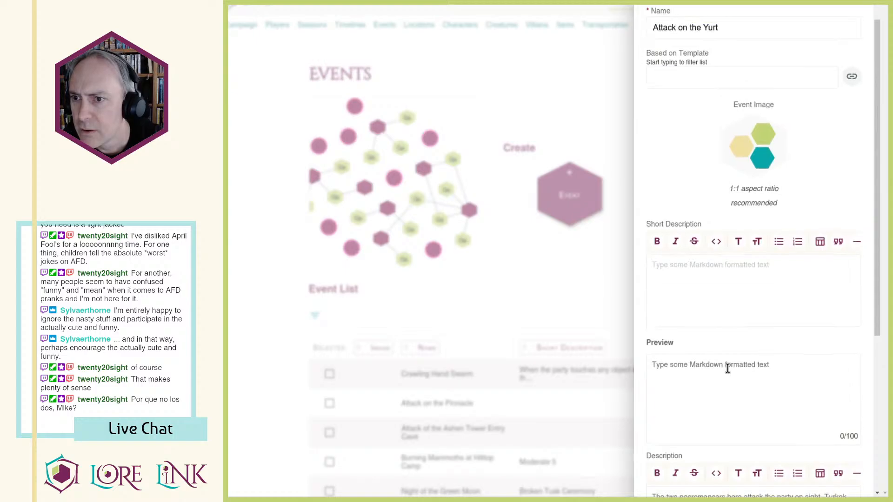
scroll(739, 363, down, 5)
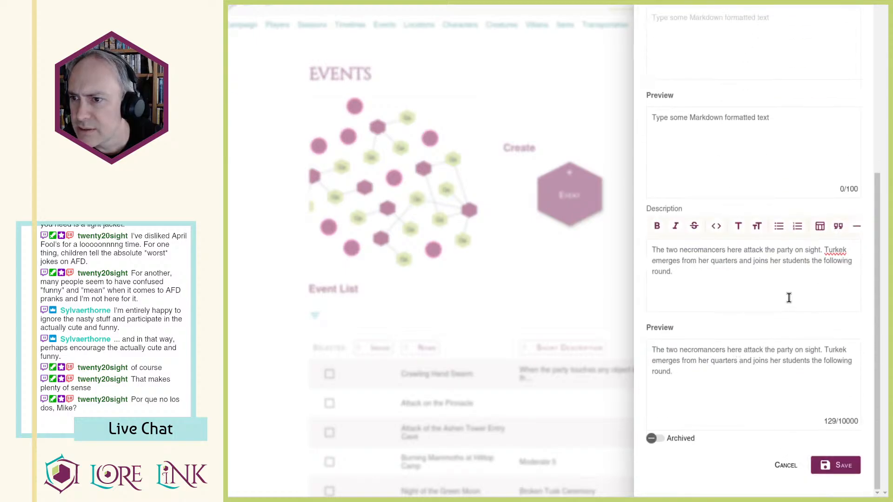
click(692, 22)
text(Severe 6)
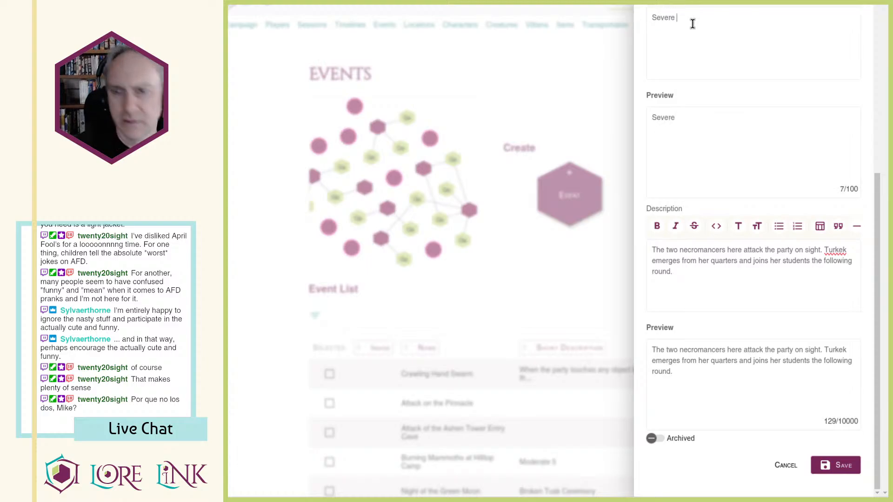
click(856, 467)
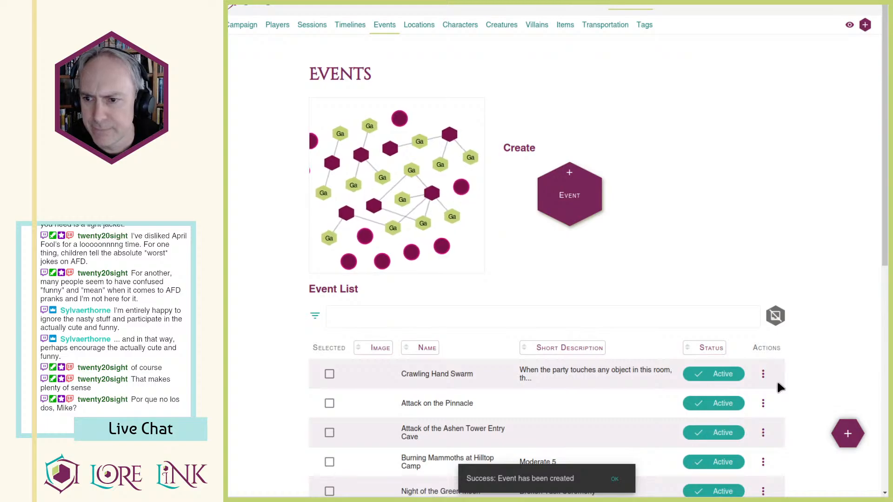
Step: Open the newly created "Attack on the Yurt" event from the event list for editing
scroll(617, 278, down, 4)
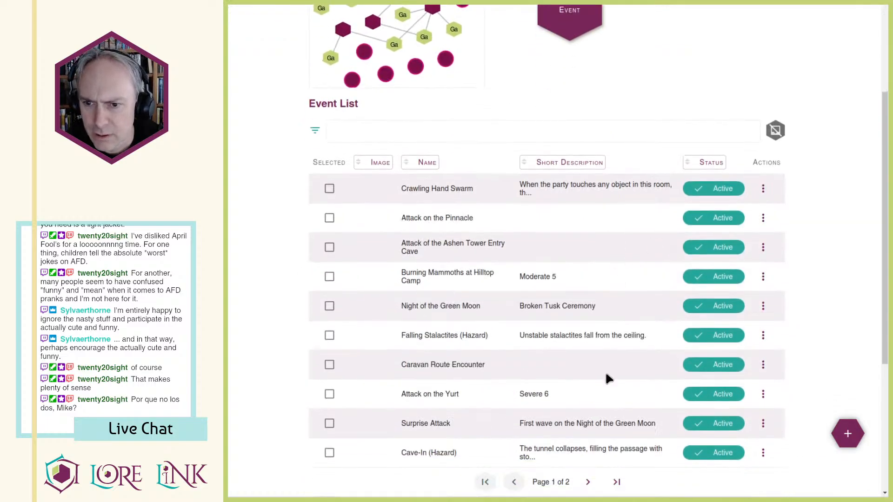
click(763, 394)
click(784, 420)
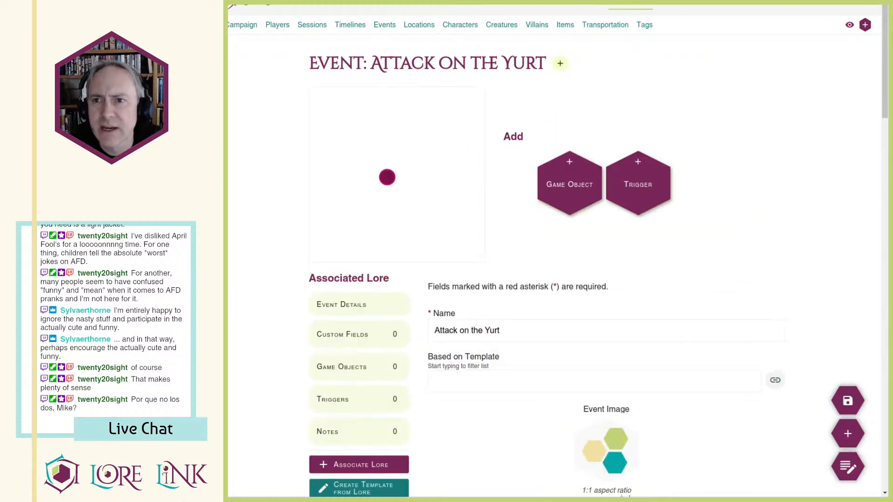
Step: Switch to the clifftop zombie brutes event, save it, and look over its custom fields, associated game objects, triggers and notes
scroll(660, 205, down, 5)
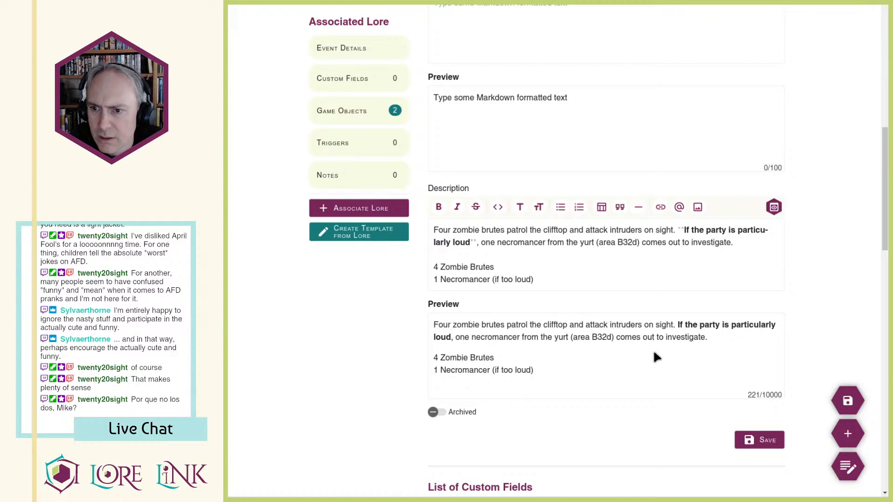
scroll(652, 350, down, 3)
scroll(519, 290, down, 15)
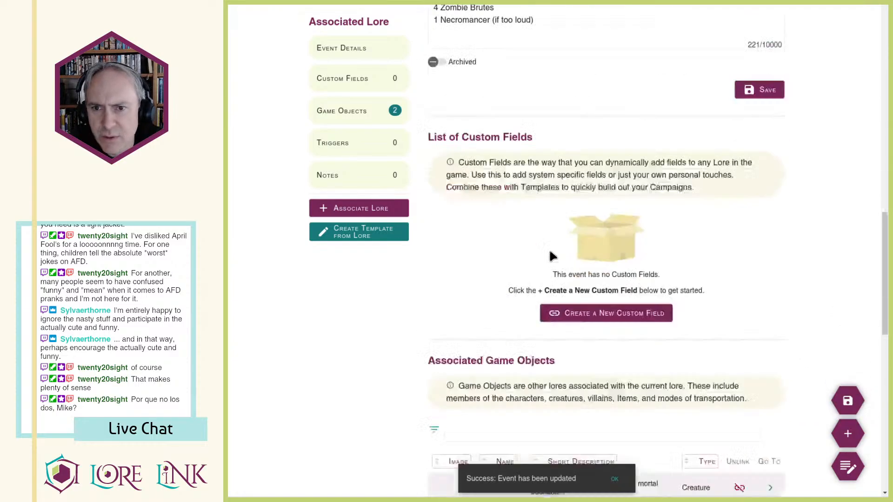
scroll(577, 260, up, 3)
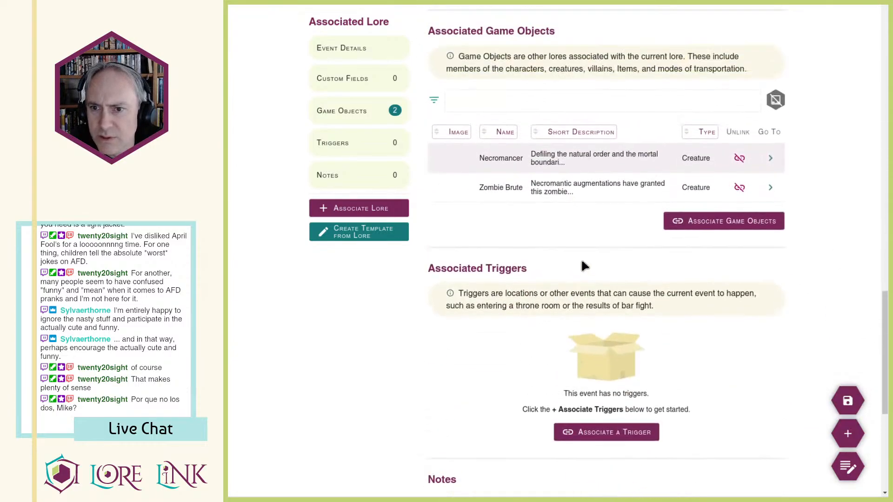
scroll(572, 233, down, 5)
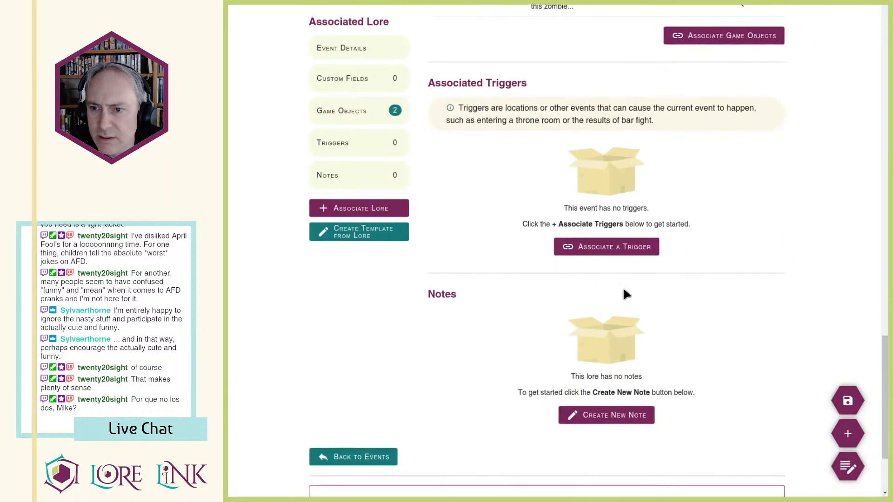
Step: Create a trigger for the event with the location B32c - Pinnacle as its triggering object
click(611, 255)
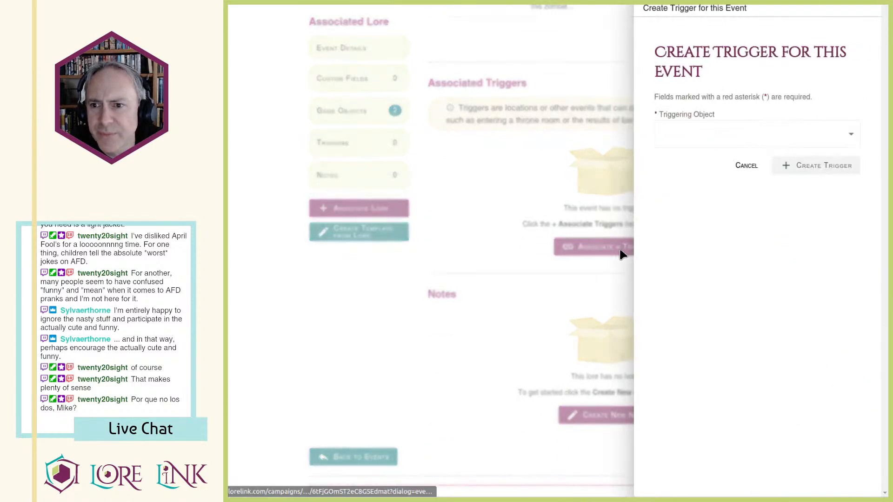
click(700, 132)
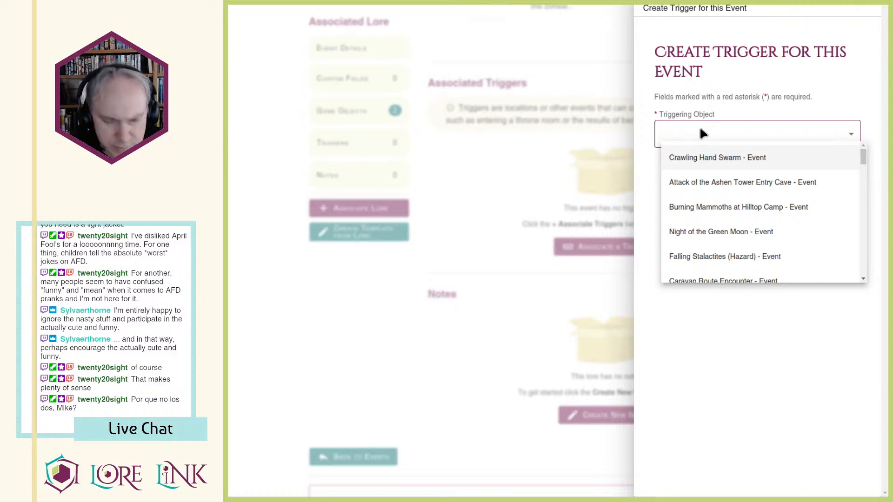
key(Down)
key(Down)
key(Down)
key(Down)
key(Down)
key(Down)
key(Down)
key(Down)
key(Down)
key(Down)
key(Down)
key(Down)
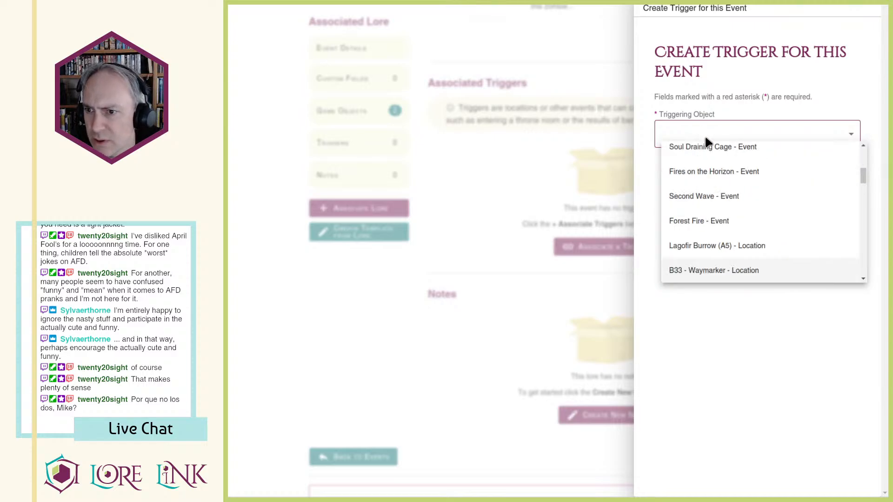
key(Down)
key(Down)
key(Down)
key(Down)
key(Down)
key(Down)
key(Down)
key(Down)
key(Down)
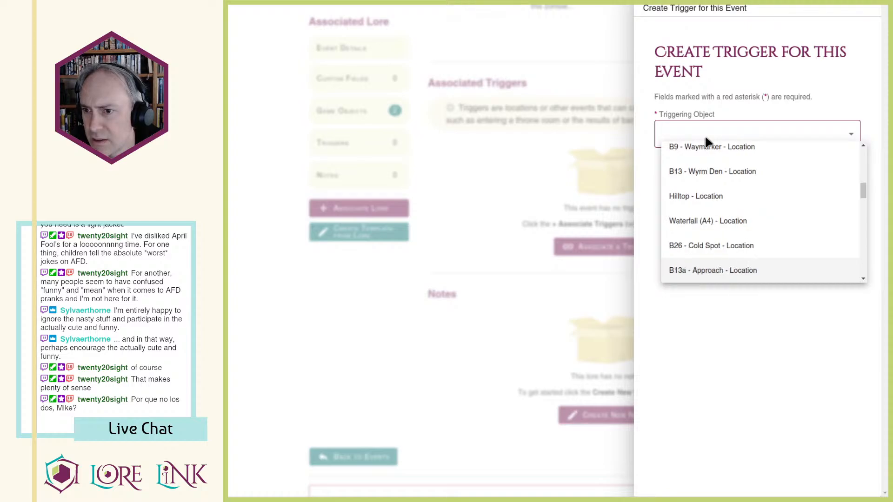
key(Down)
key(Down)
key(Down)
key(Down)
key(Down)
key(Down)
key(Down)
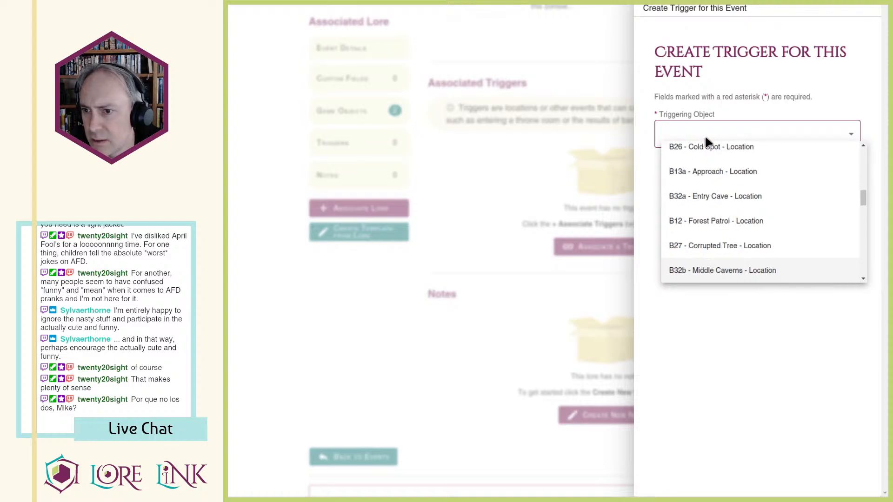
key(Down)
key(Down)
key(Down)
key(Down)
key(Down)
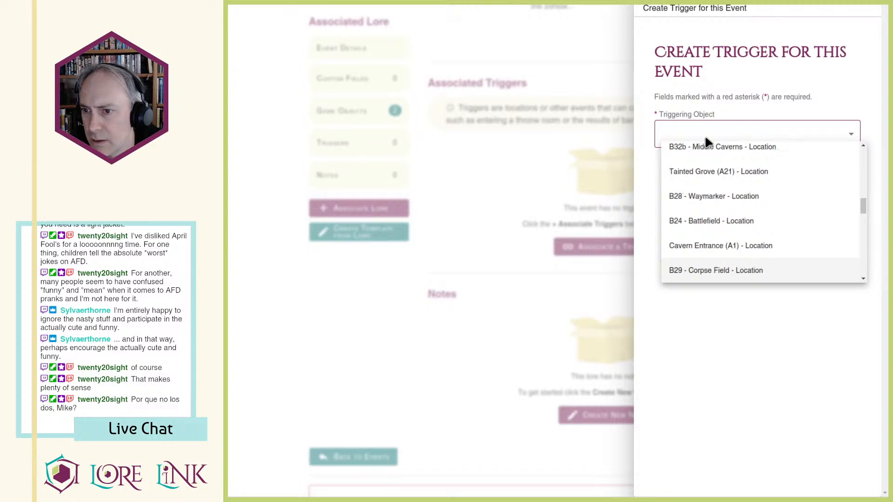
key(Down)
key(Down)
key(Down)
key(Down)
key(Down)
key(Down)
key(Down)
key(Down)
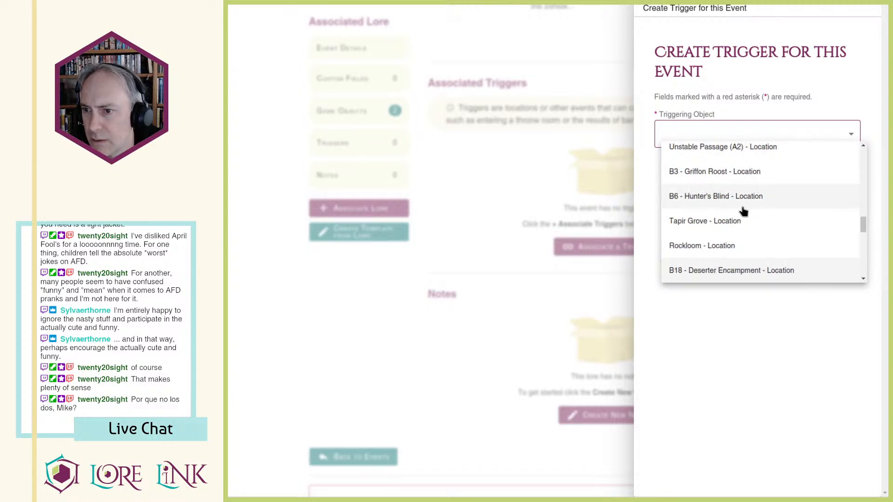
scroll(742, 210, down, 4)
scroll(746, 217, down, 3)
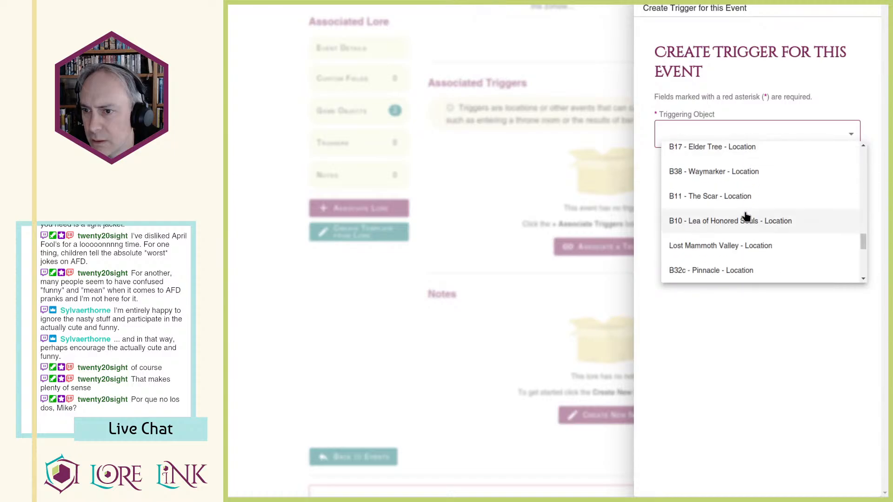
click(744, 212)
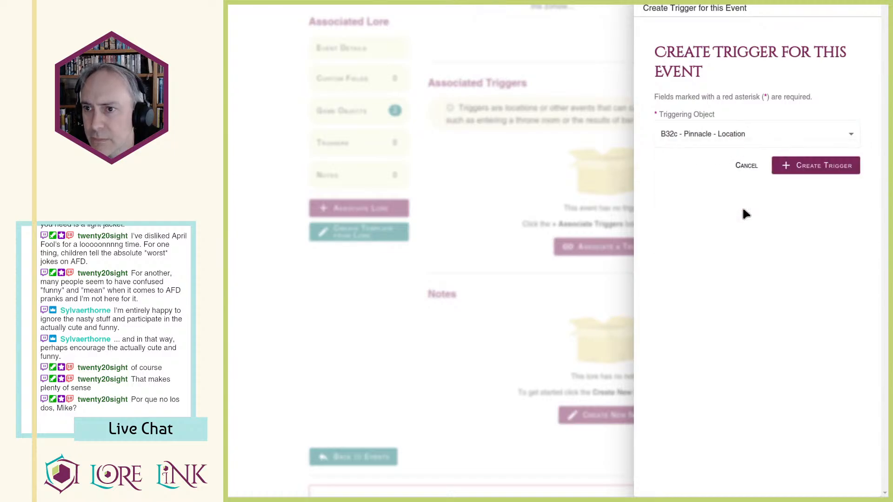
click(791, 166)
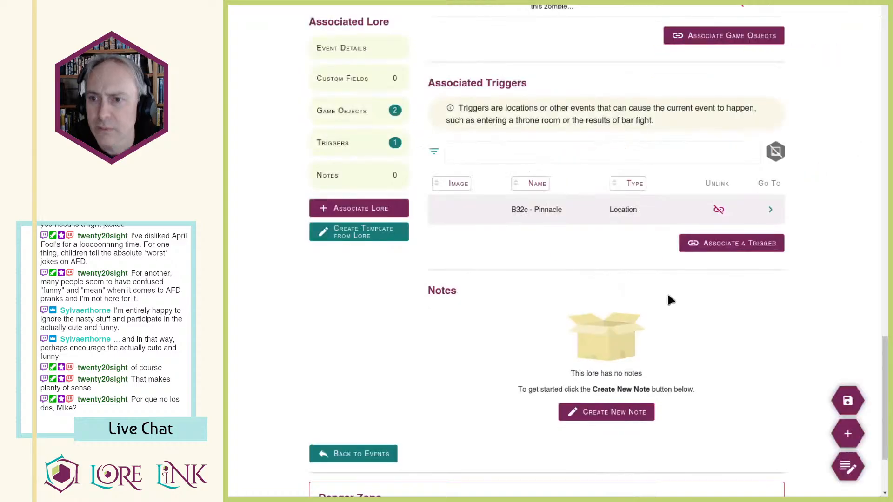
Step: Enter "Trivial 6" as the short description of the Attack on the Pinnacle event and save the event
scroll(671, 245, down, 10)
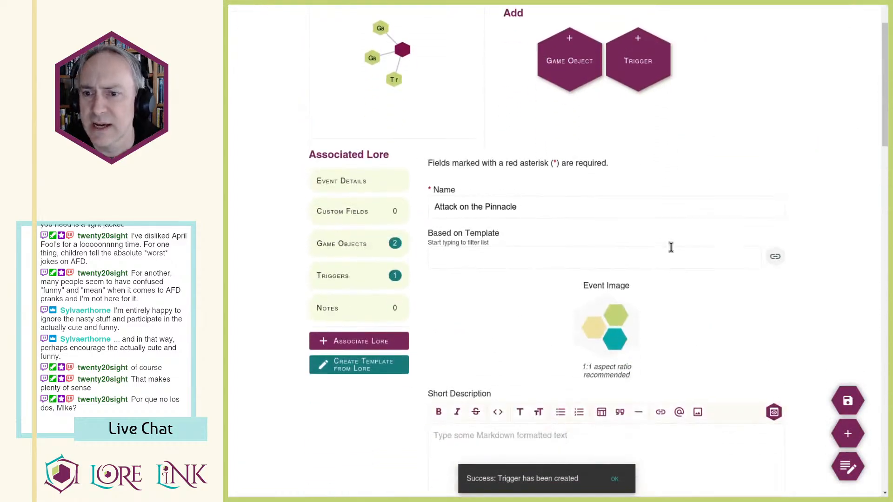
scroll(669, 248, up, 4)
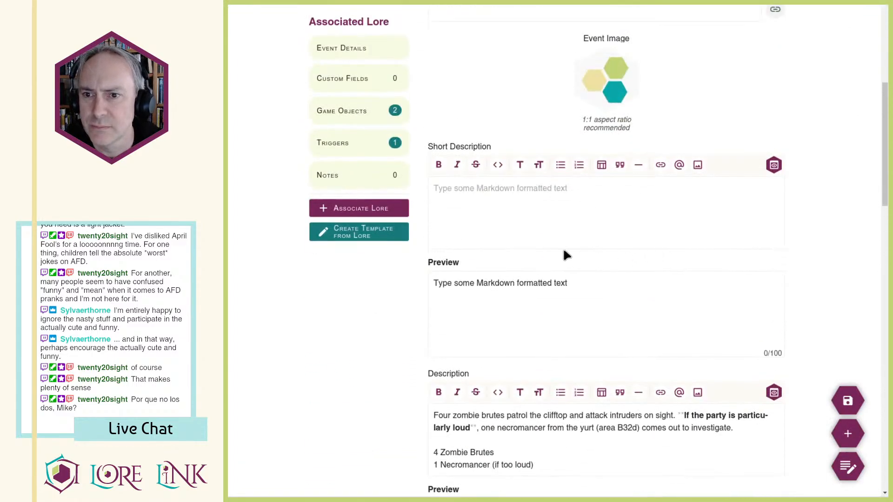
click(544, 227)
scroll(543, 228, up, 5)
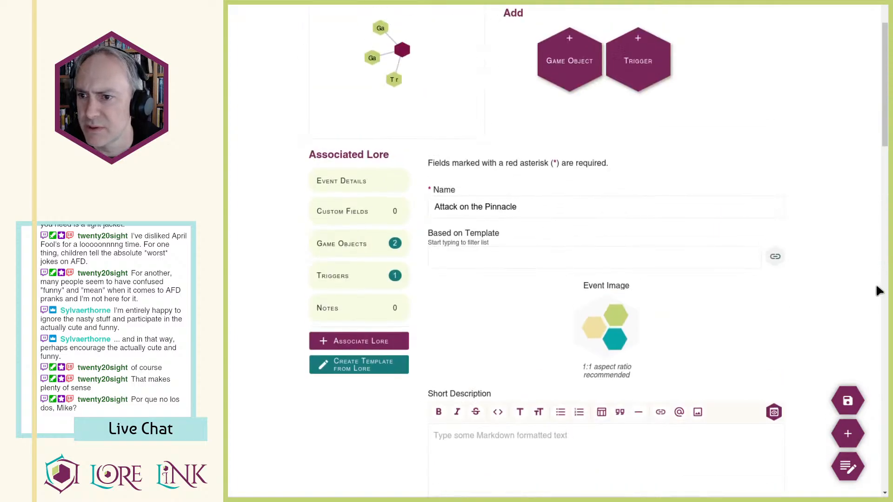
scroll(664, 289, down, 5)
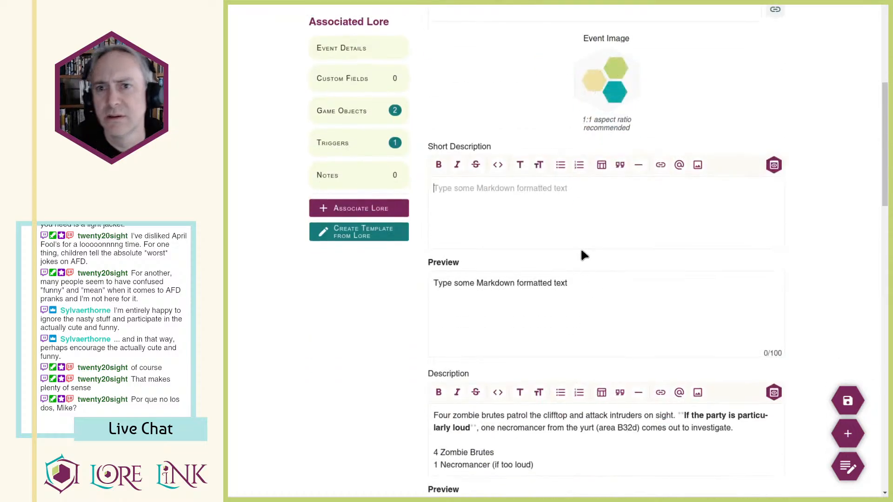
text(Trivial )
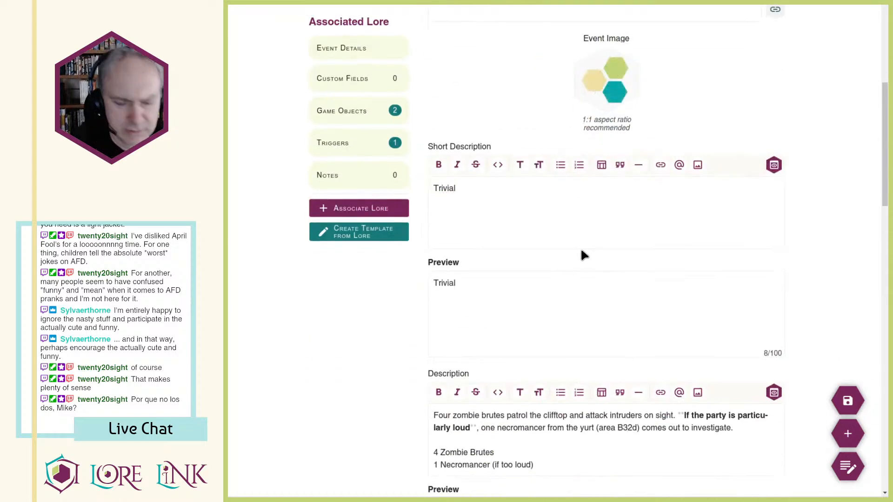
text(6)
scroll(581, 251, up, 8)
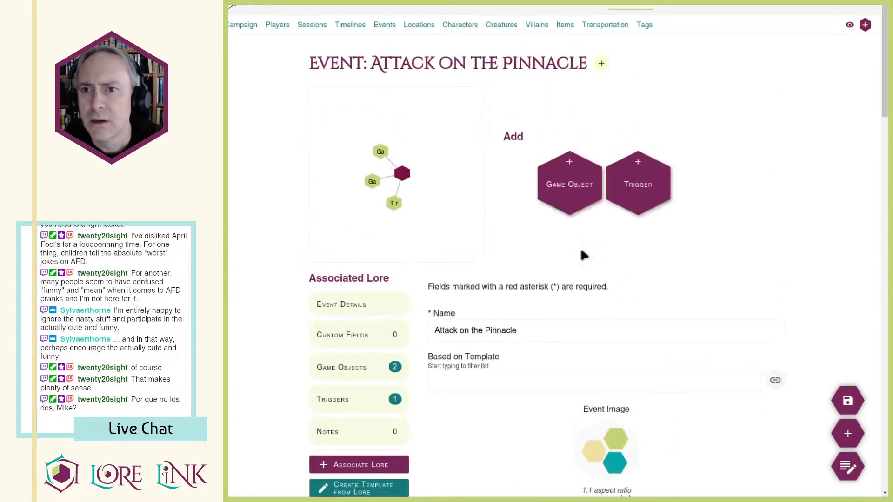
scroll(581, 247, down, 5)
click(848, 404)
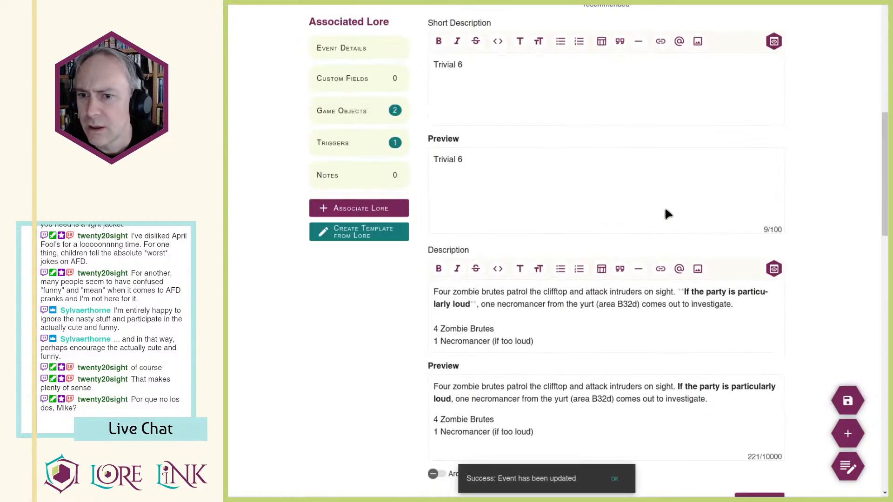
scroll(666, 214, down, 15)
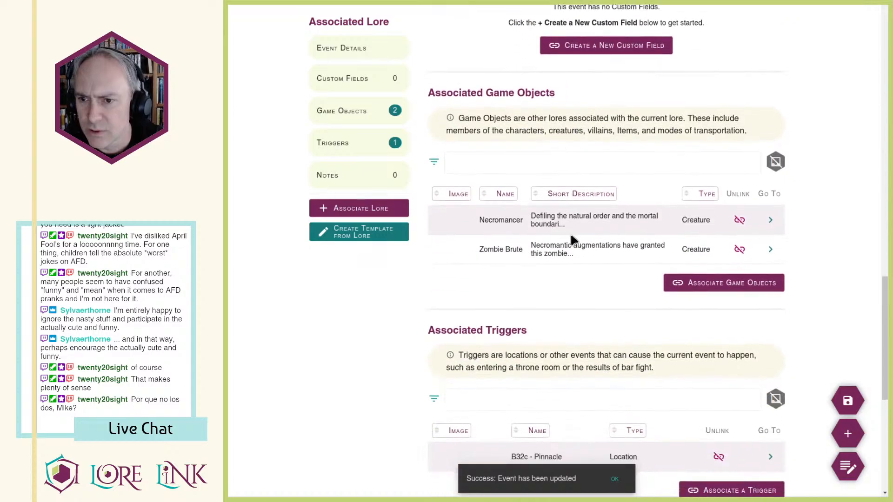
scroll(571, 236, down, 3)
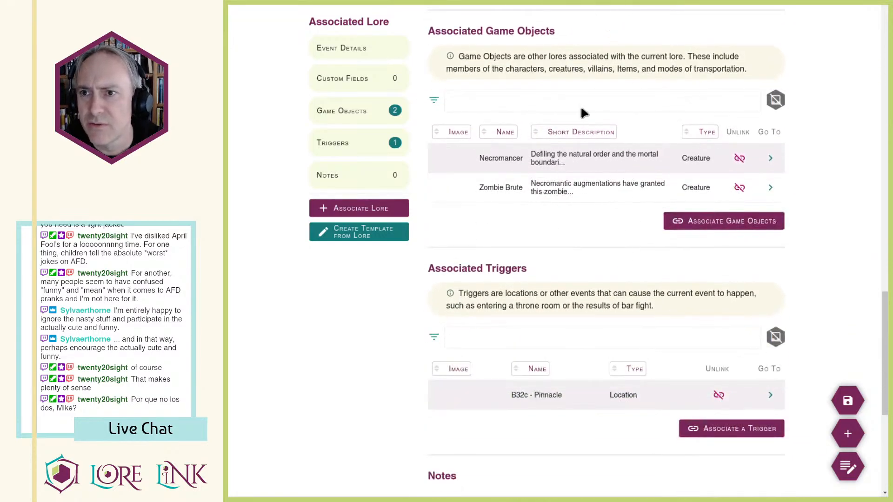
click(688, 222)
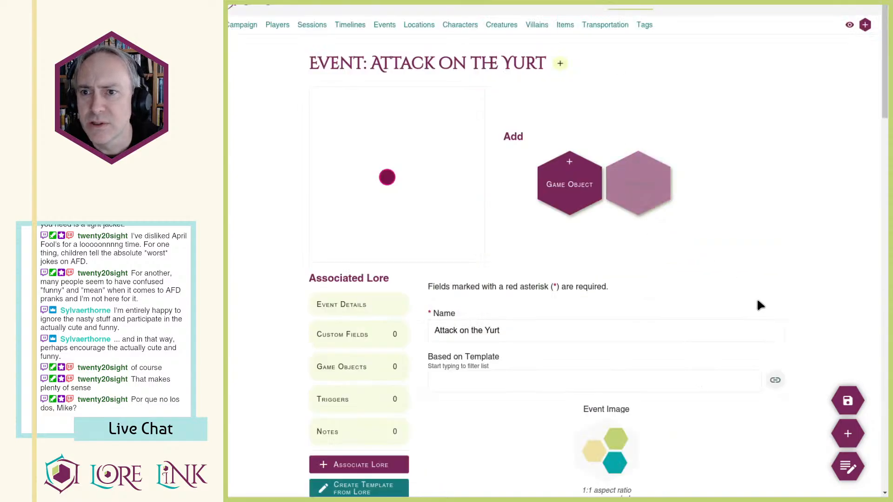
click(702, 221)
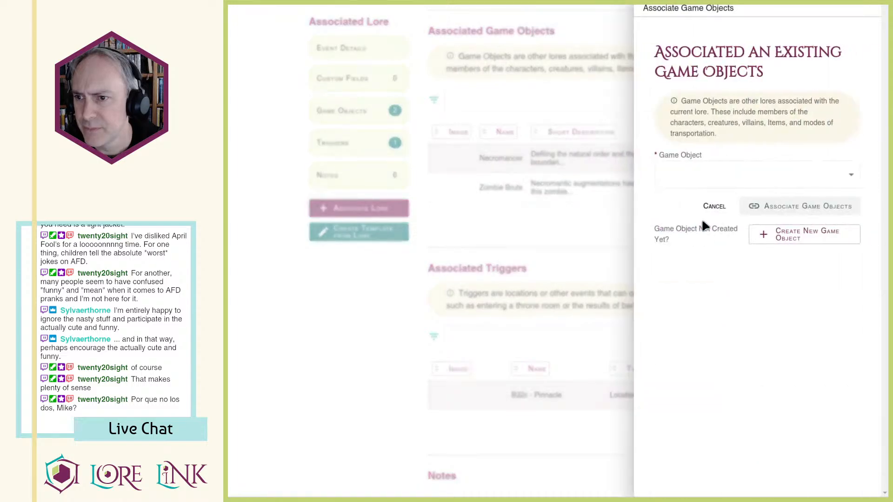
click(707, 176)
scroll(730, 228, down, 5)
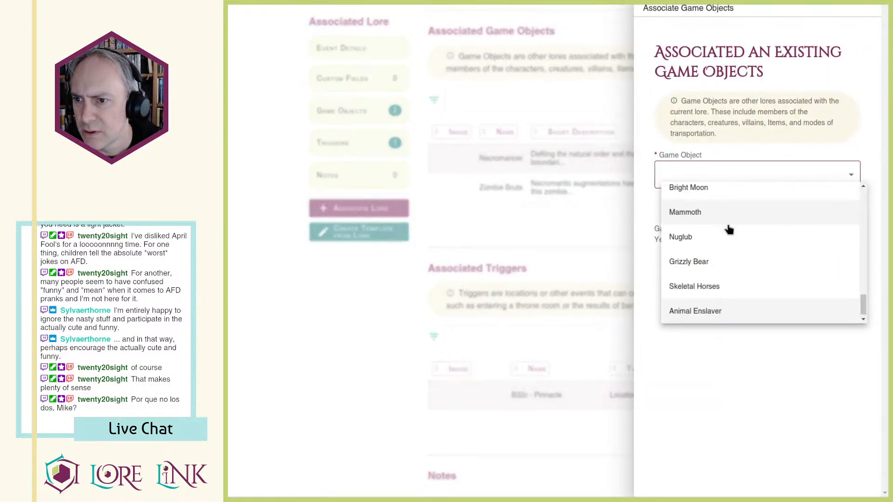
scroll(740, 241, up, 5)
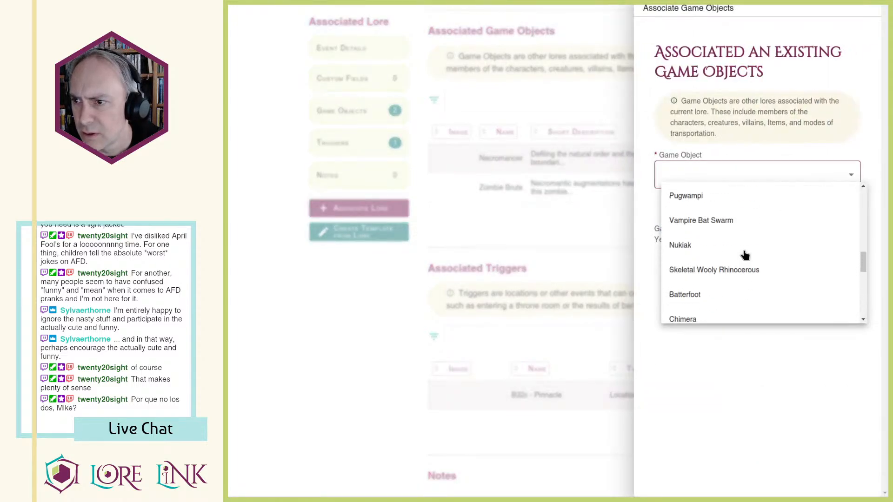
scroll(751, 251, up, 4)
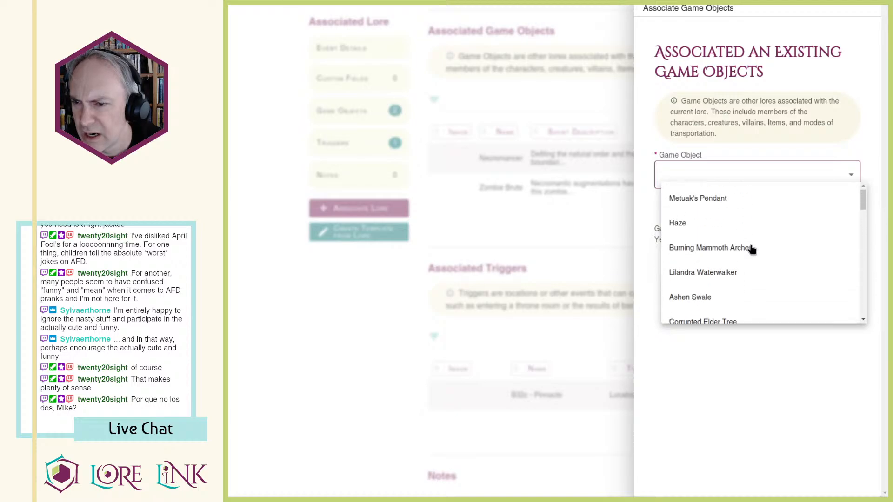
scroll(751, 251, down, 1)
scroll(752, 250, up, 1)
click(486, 229)
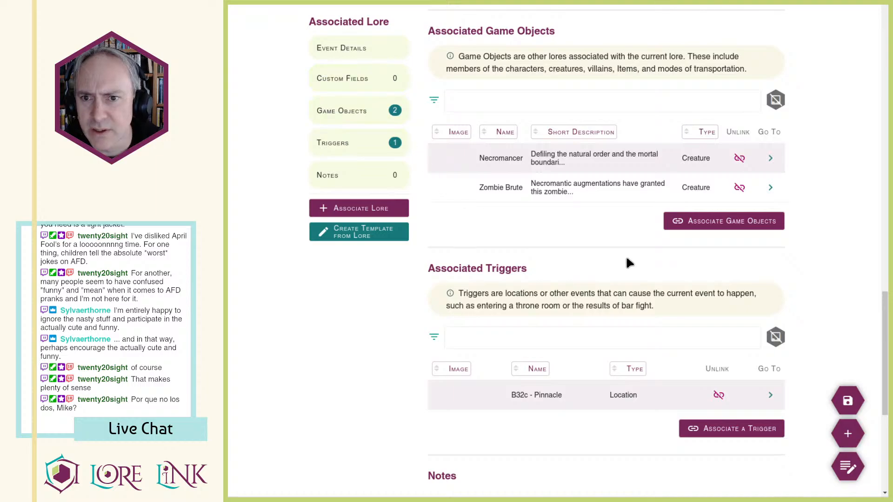
Step: Create a second trigger for the Attack on the Pinnacle event using the Attack on the Yurt event
scroll(628, 263, down, 3)
click(725, 305)
click(734, 135)
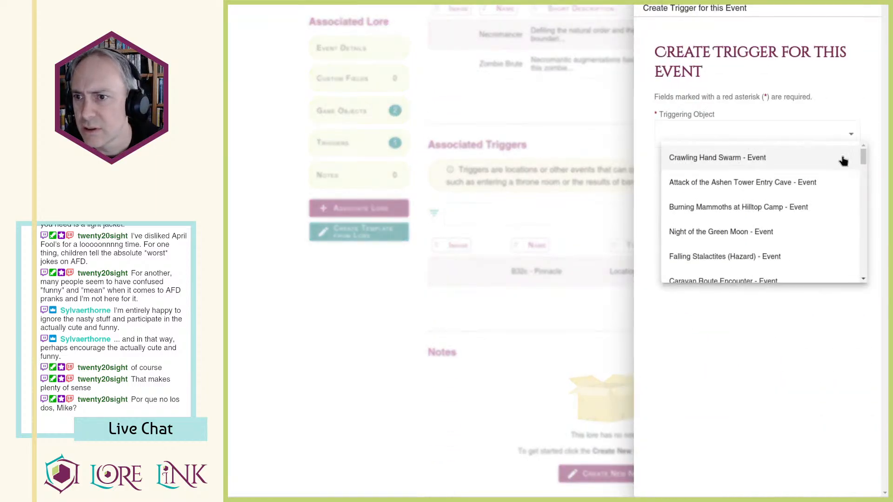
scroll(732, 207, down, 3)
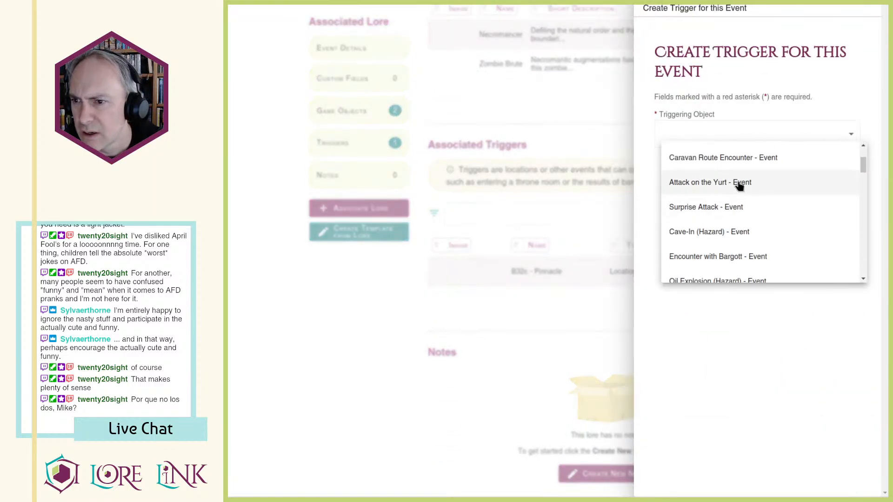
click(740, 184)
click(810, 168)
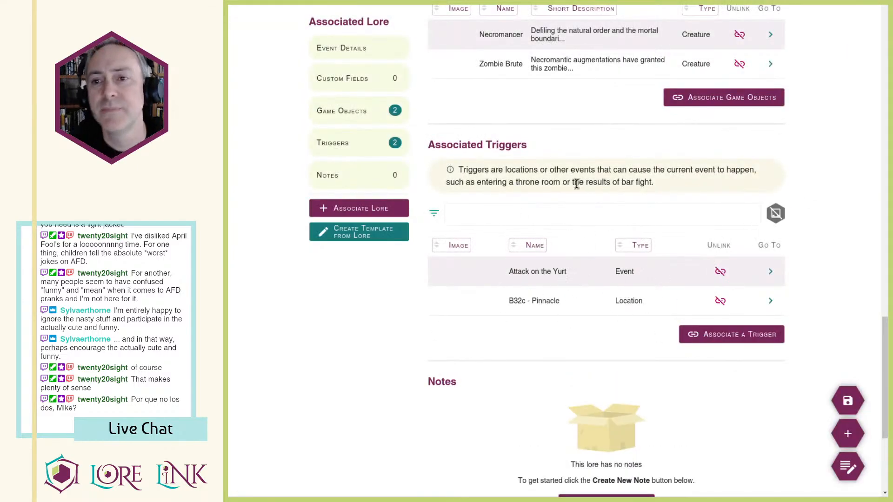
Step: Switch to the Attack on the Yurt event and add a separate line reading "2 Necromancers" at the end of its description
scroll(581, 158, up, 2)
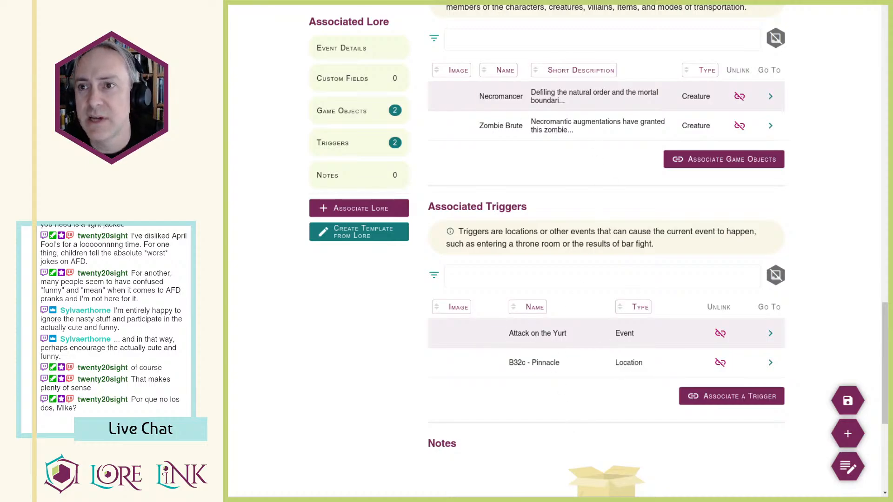
key(ctrl+Tab)
scroll(548, 380, down, 10)
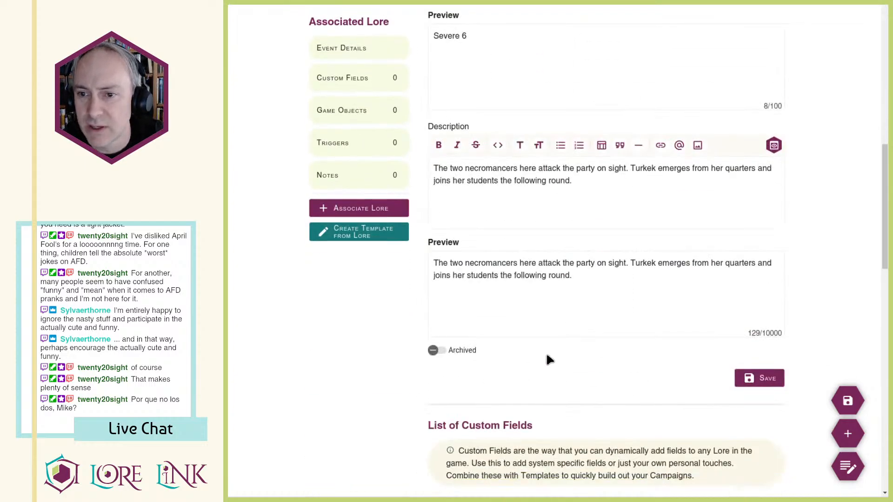
scroll(554, 325, down, 4)
scroll(564, 285, up, 4)
click(599, 184)
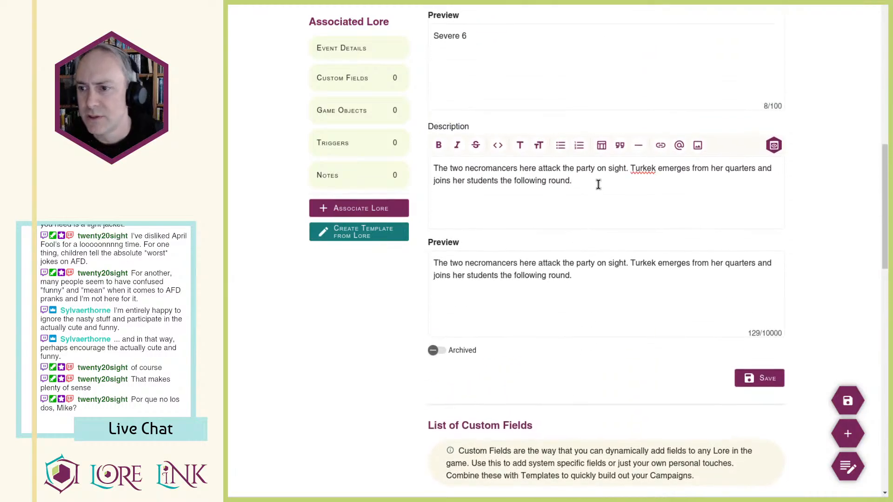
key(Return)
key(Return)
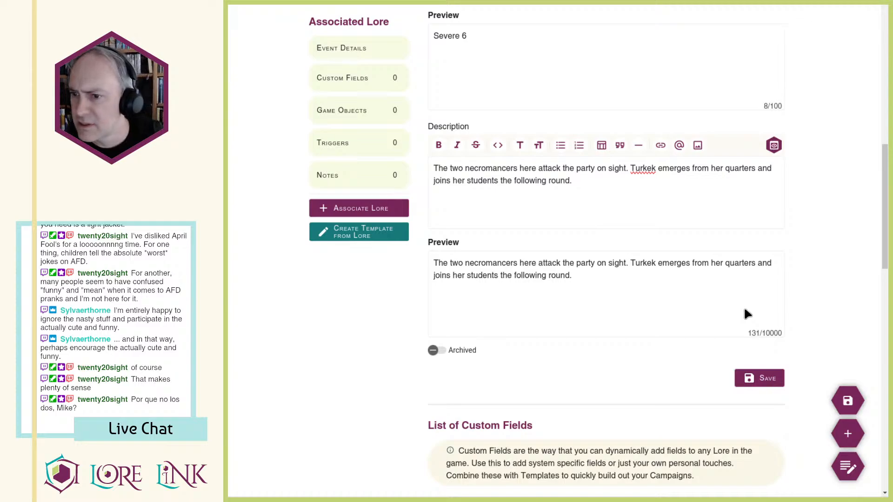
key(Return)
key(Return)
text(2 Necorman)
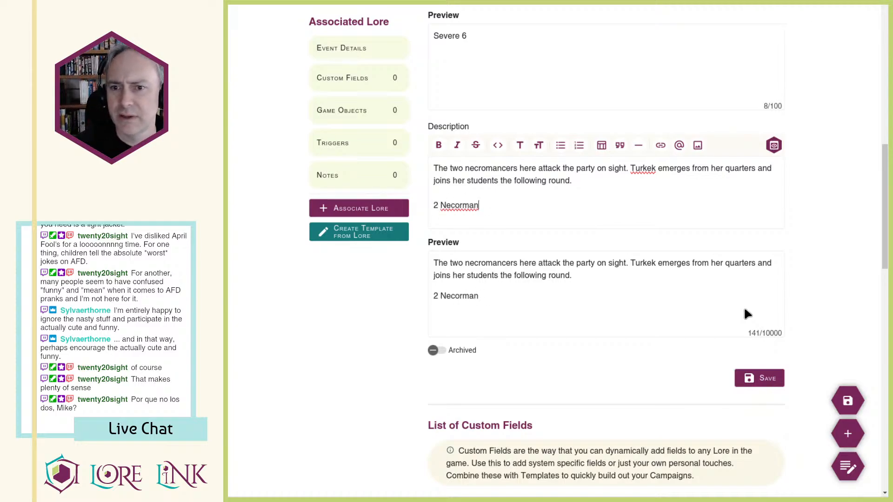
key(BackSpace)
key(BackSpace)
key(BackSpace)
key(BackSpace)
key(BackSpace)
text(romancers )
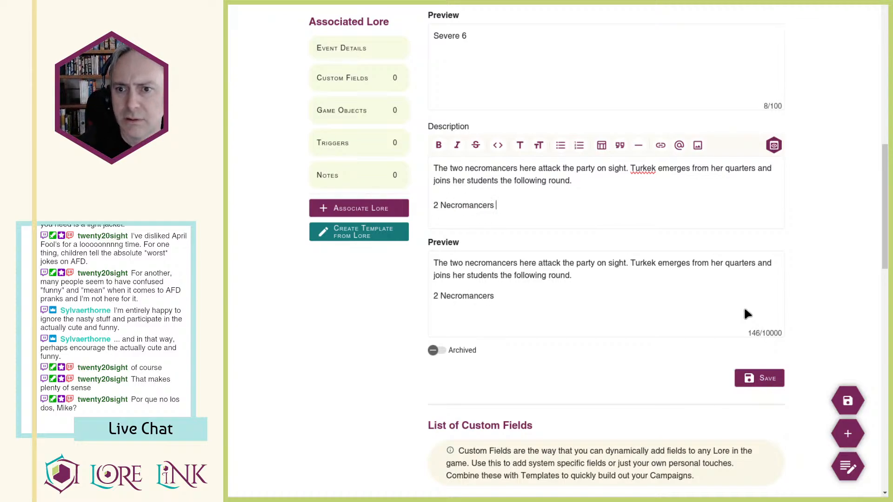
Step: Continue the Necromancers line of the description with the text "(unless 1 gets pulled into the"
text((unless 1 gets pulled into)
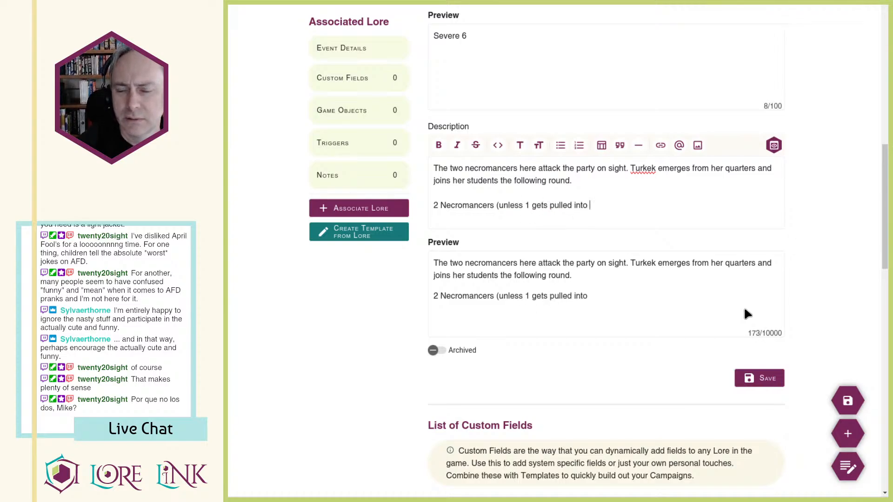
text( the Attack on the)
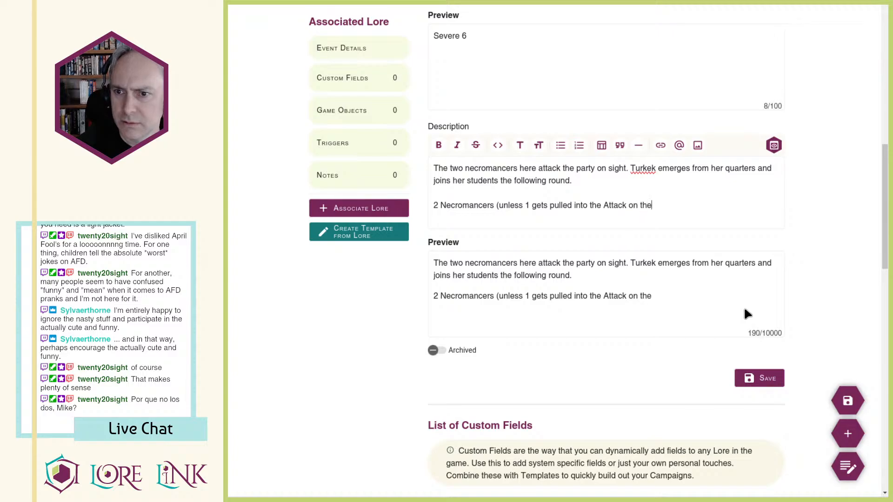
text( Plnn)
key(ctrl+shift+Left)
key(ctrl+shift+Left)
key(ctrl+shift+Left)
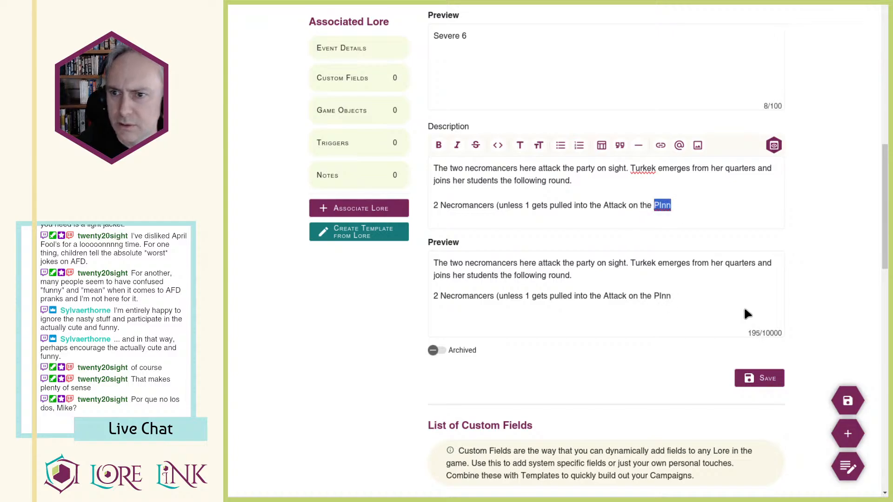
key(ctrl+shift+Left)
key(BackSpace)
Step: Insert a lore mention linking to the Attack on the Pinnacle event and close the parenthesis
text(@Even)
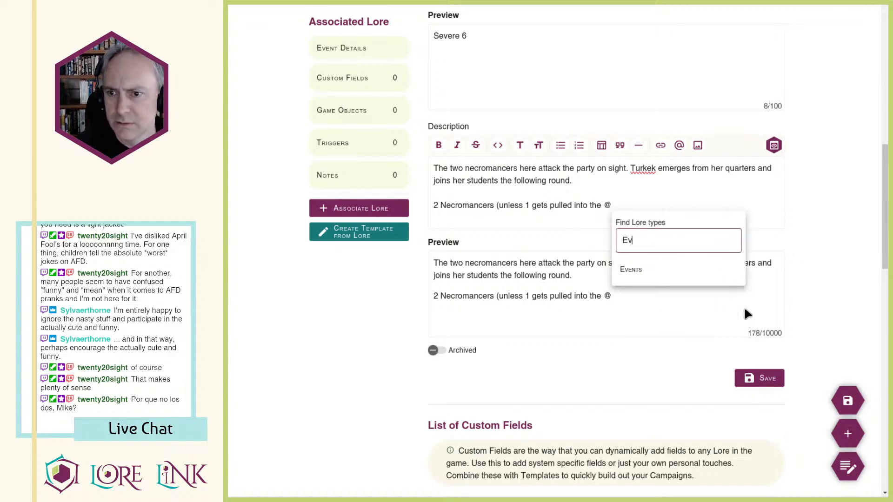
click(651, 273)
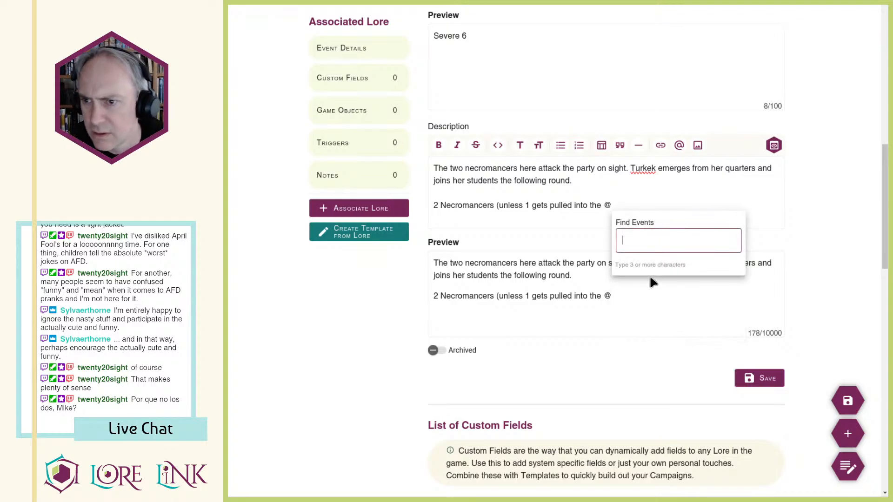
text(attack)
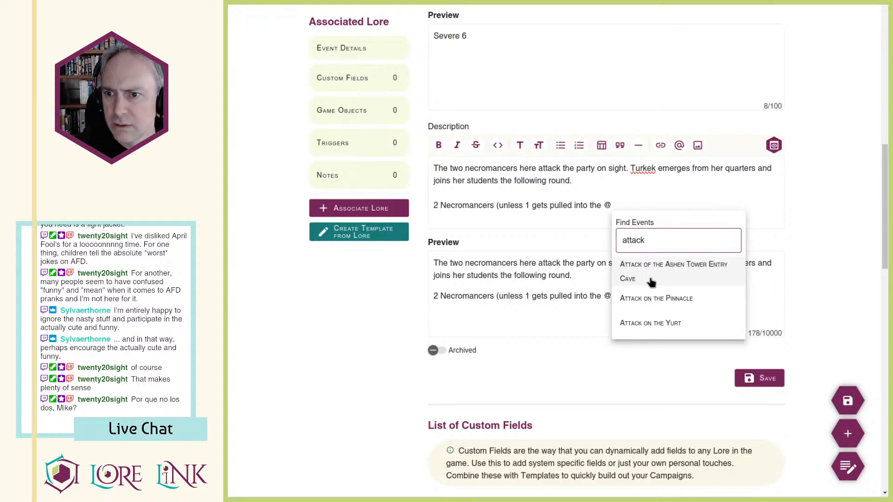
click(651, 299)
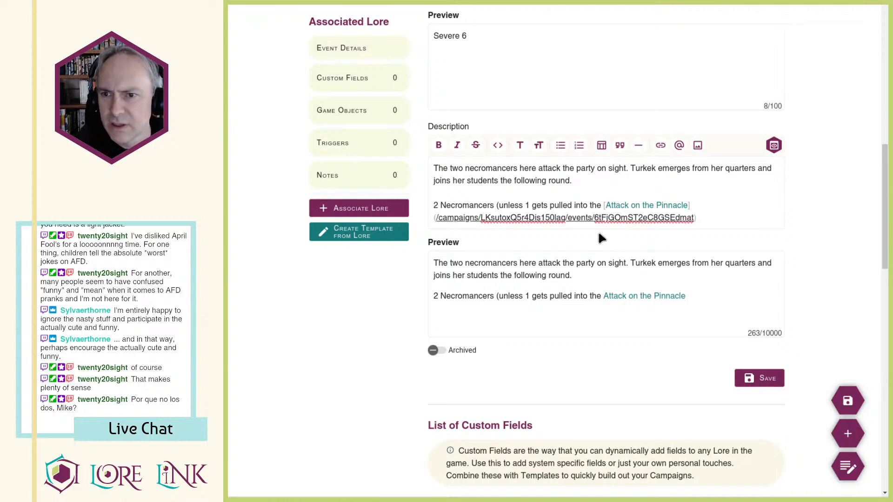
text())
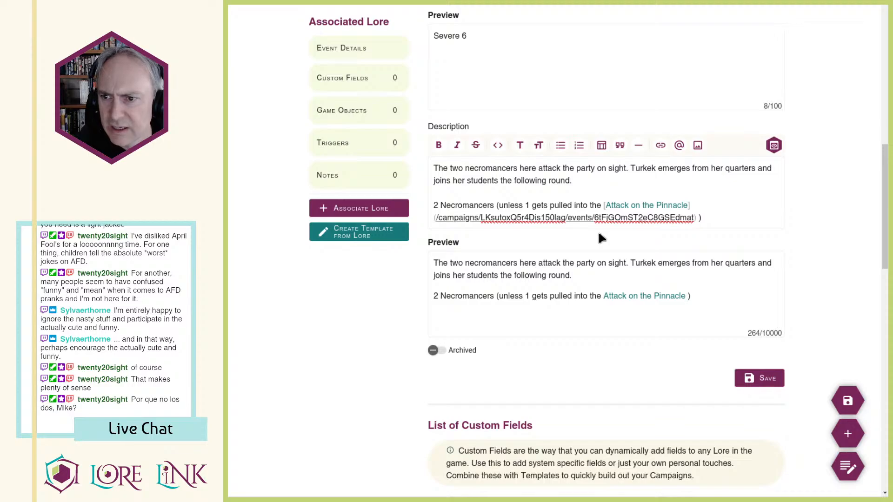
Step: Add the line "Turkek (after the first round)" to the description and save the event
key(Return)
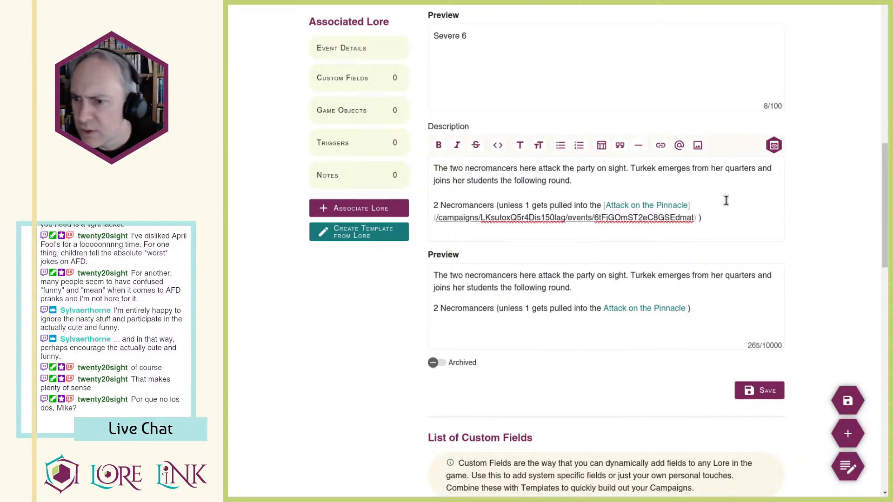
text(Turkek)
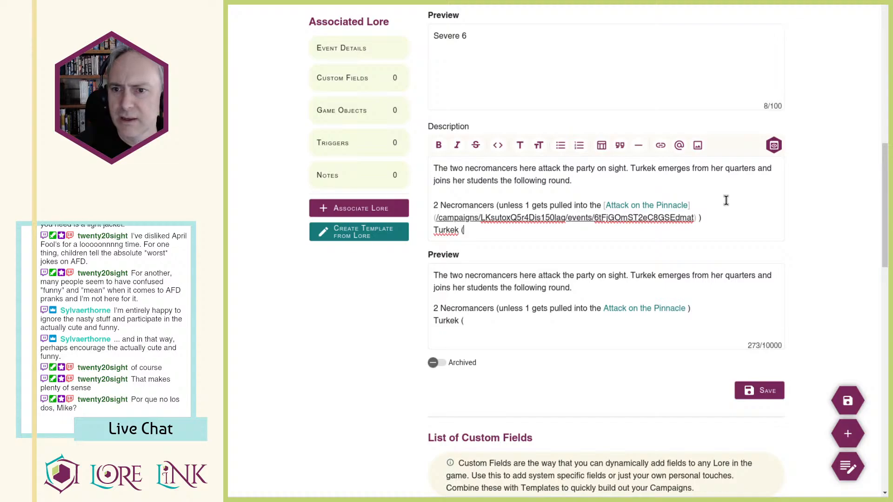
text( (after th)
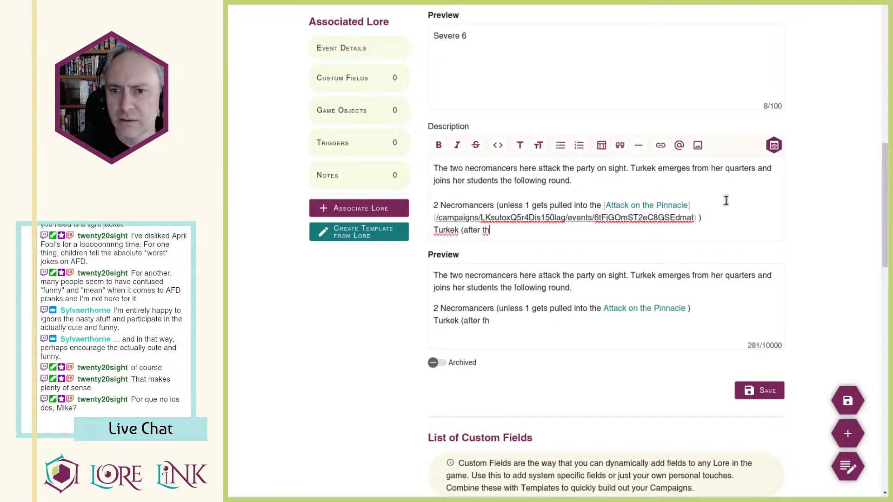
text(e first round))
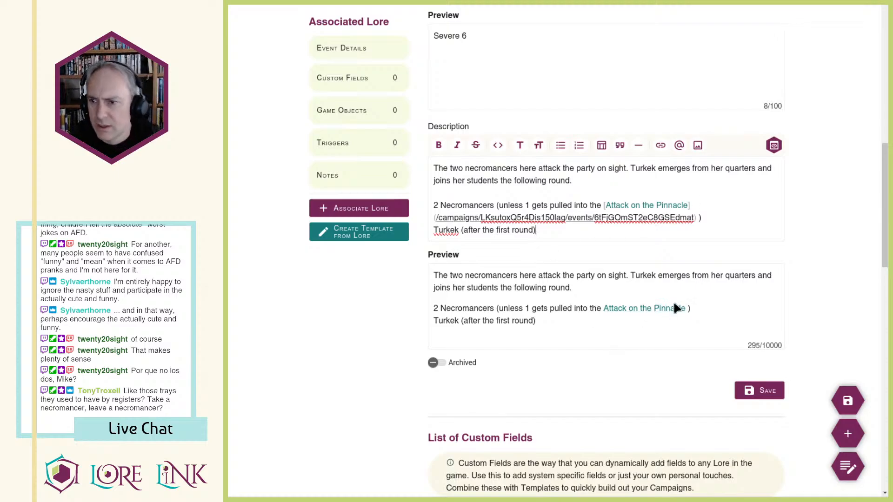
click(835, 402)
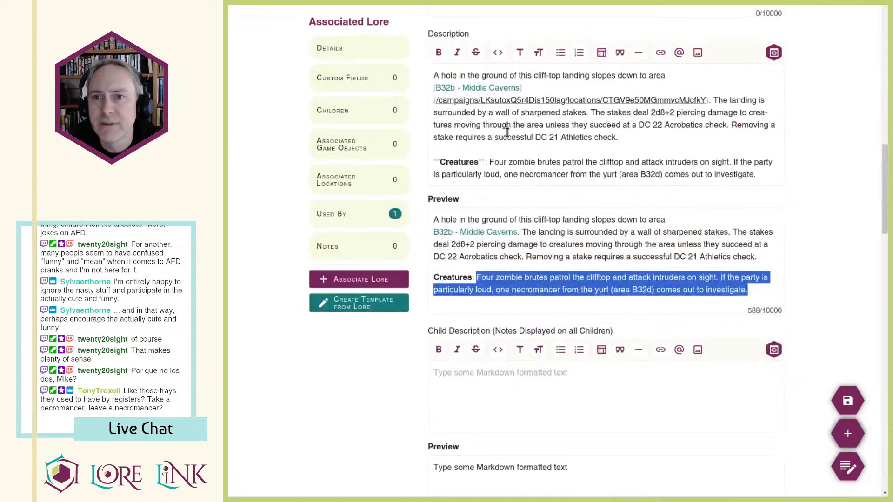
Step: Review the Attack on the Pinnacle event's associated game objects and triggers, and save the event again
scroll(538, 191, up, 16)
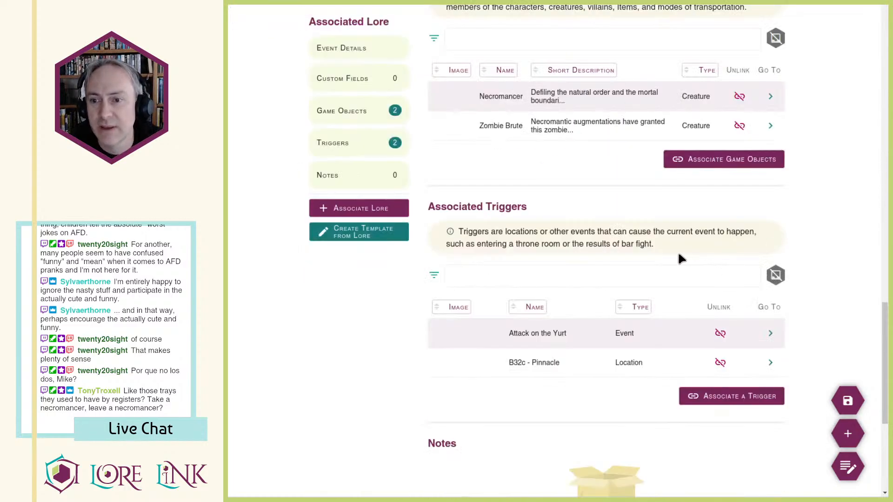
scroll(677, 251, up, 15)
scroll(586, 194, up, 1)
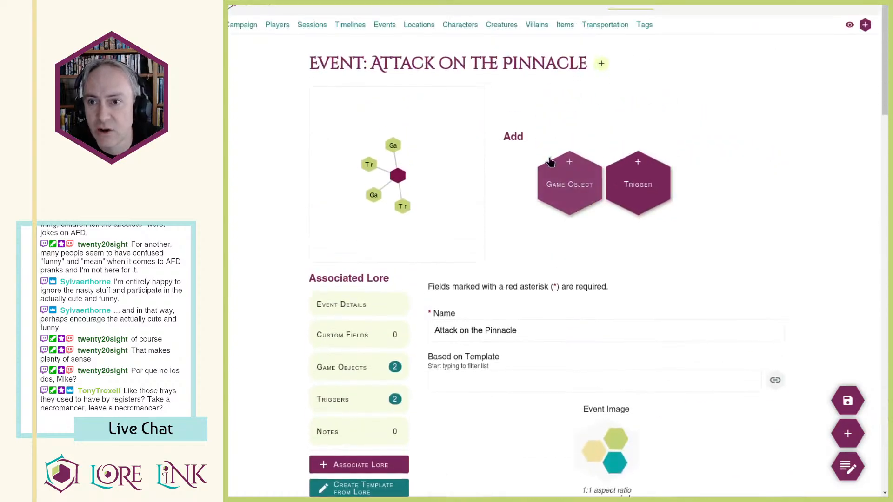
key(ctrl+Tab)
scroll(513, 259, down, 20)
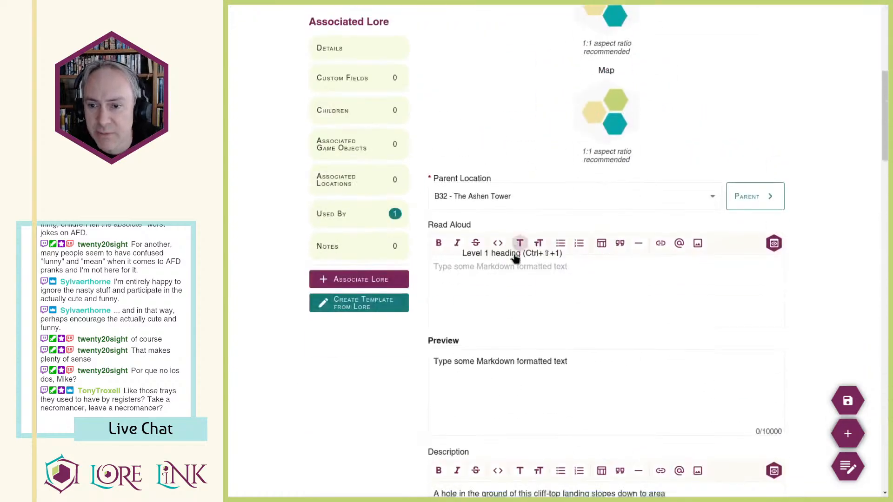
scroll(514, 260, down, 6)
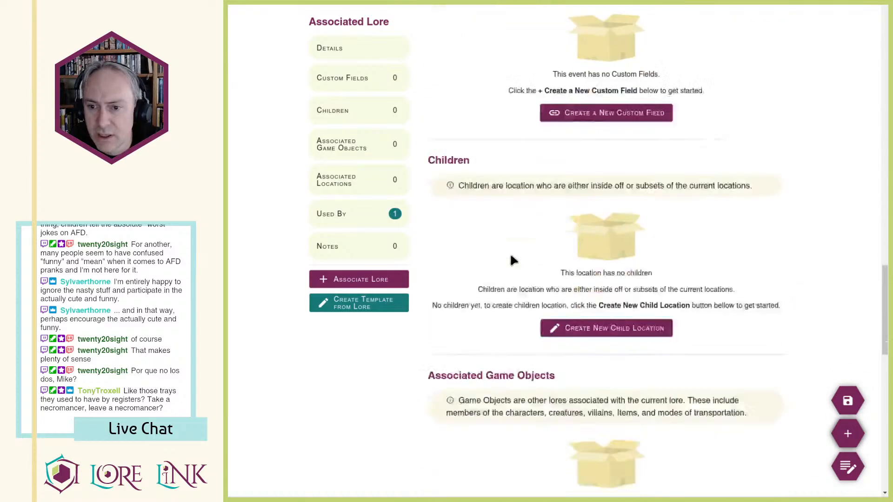
key(ctrl+Tab)
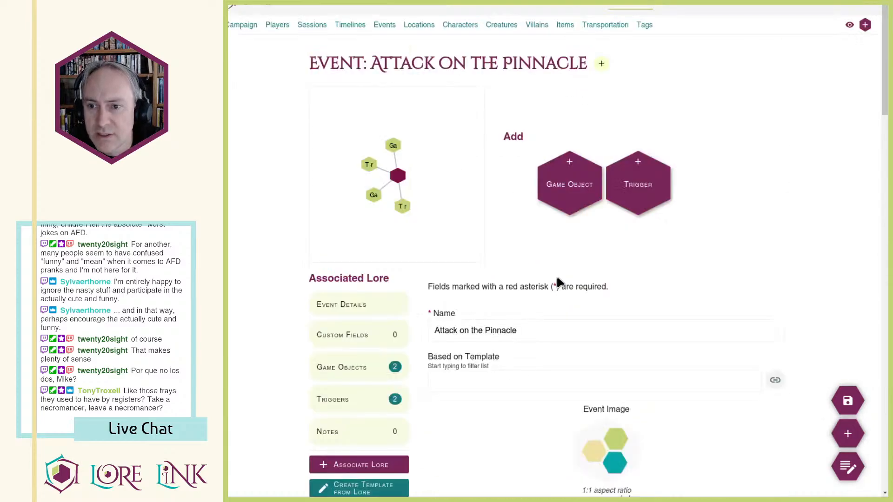
scroll(551, 274, down, 18)
scroll(551, 271, down, 9)
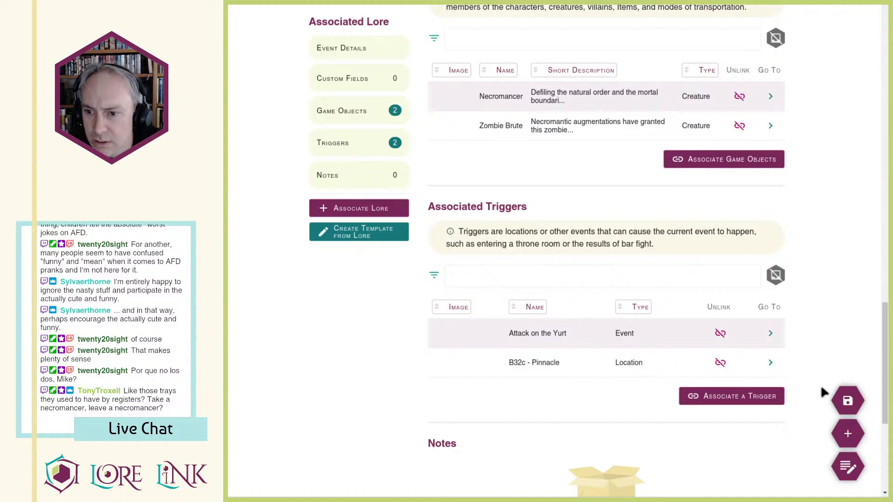
click(847, 401)
Step: Reload the B32c - Pinnacle location and examine its description and the list of lore that uses it
key(ctrl+Tab)
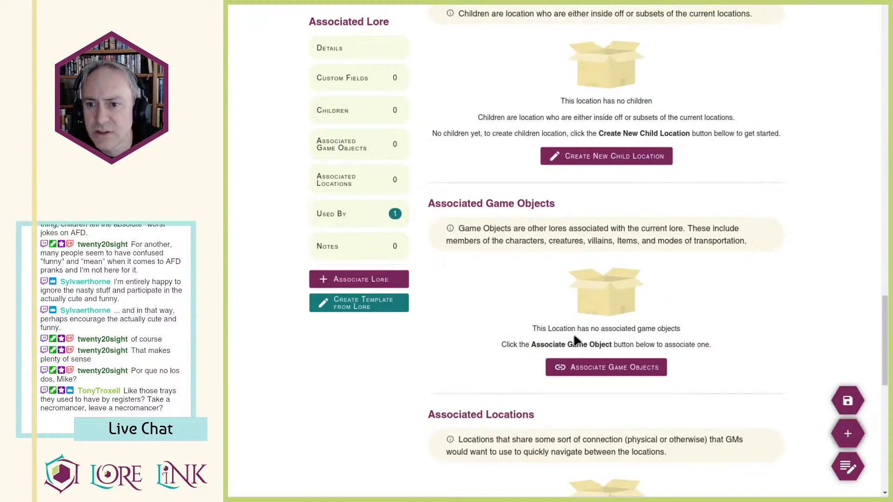
key(F5)
scroll(577, 341, down, 18)
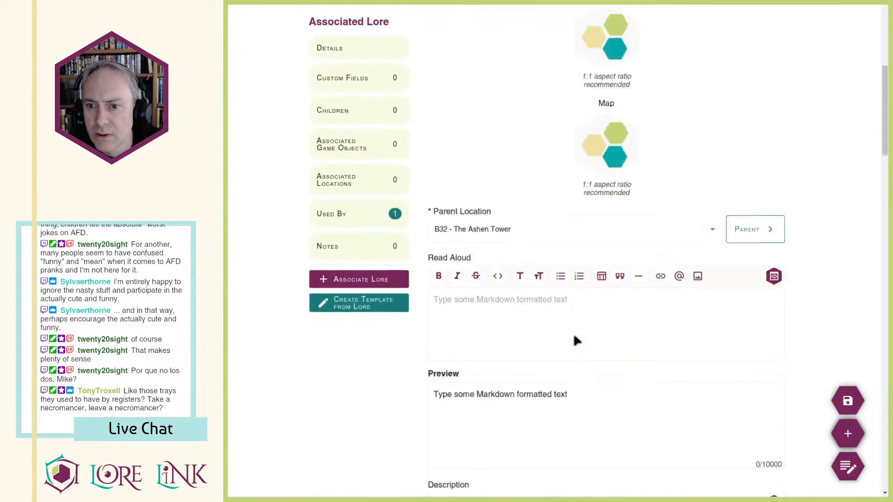
scroll(575, 338, down, 10)
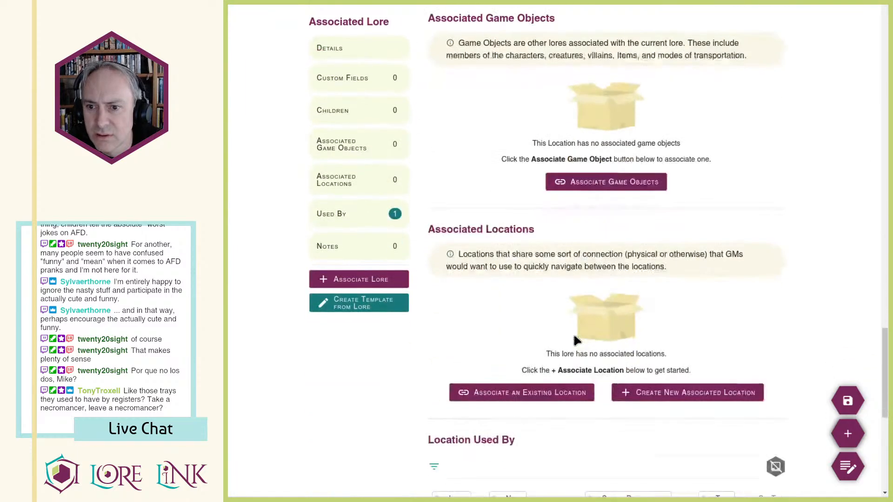
scroll(573, 333, down, 7)
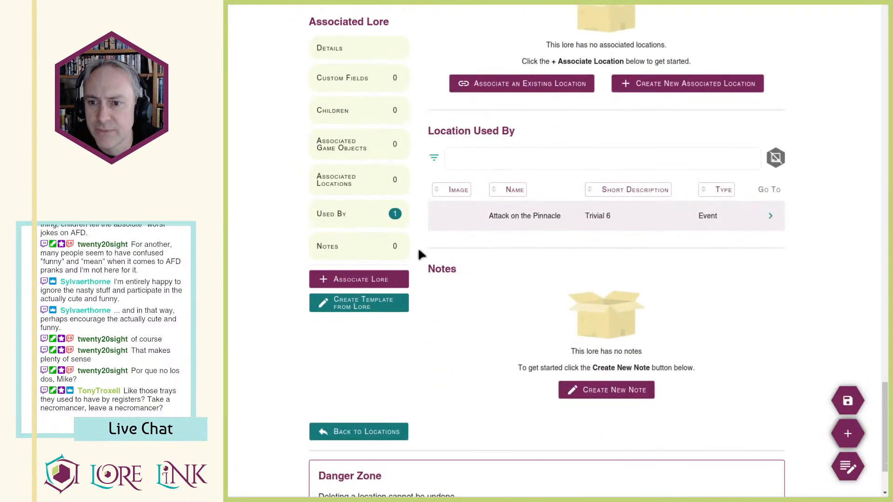
scroll(555, 247, up, 20)
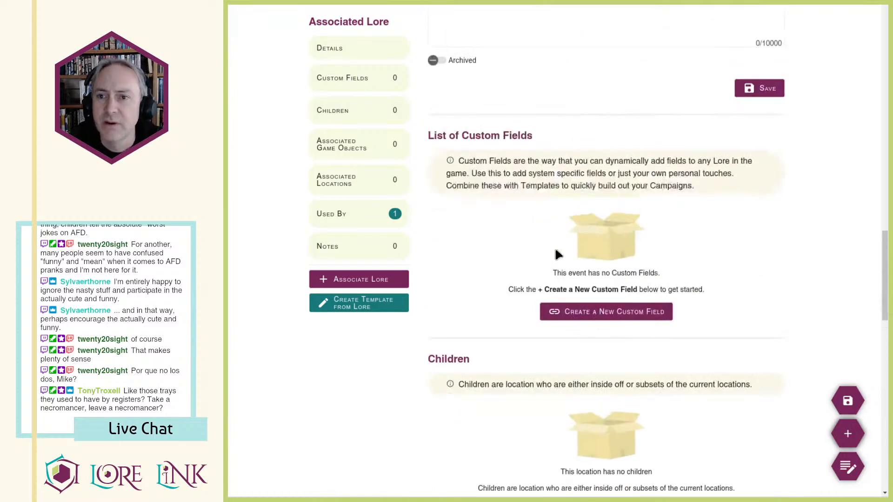
scroll(555, 249, up, 6)
scroll(556, 250, down, 5)
scroll(540, 197, up, 2)
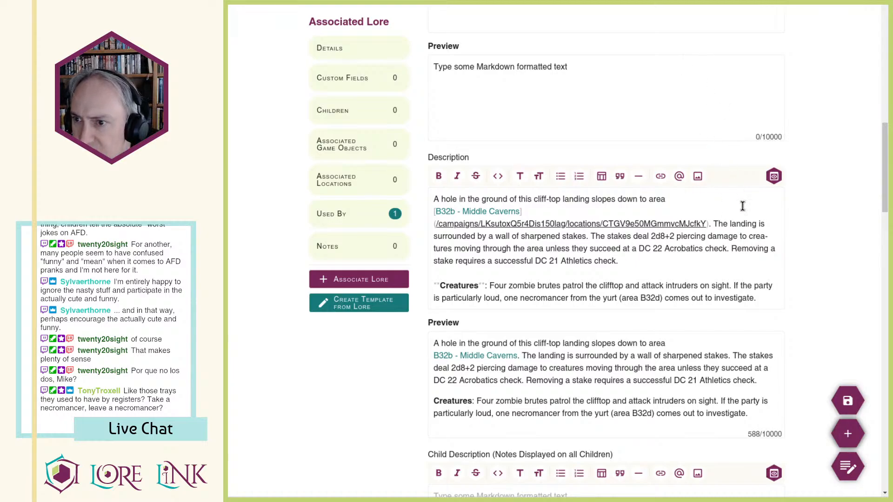
scroll(544, 302, down, 5)
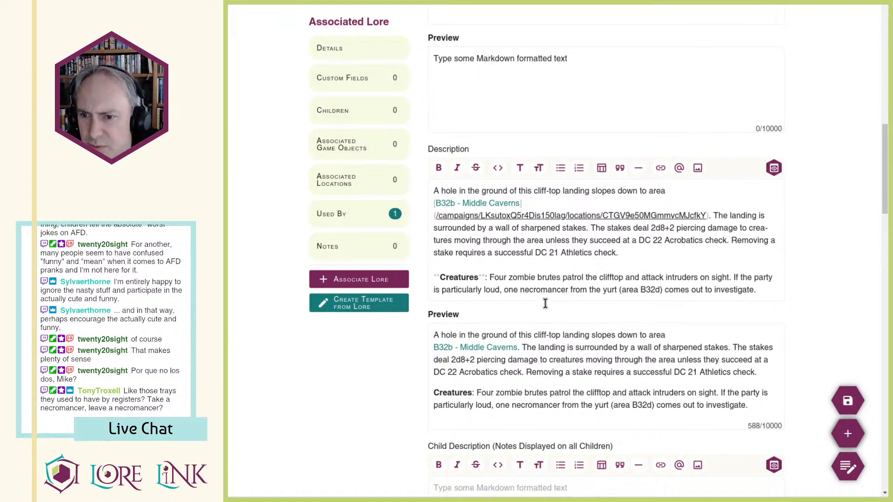
scroll(484, 172, down, 15)
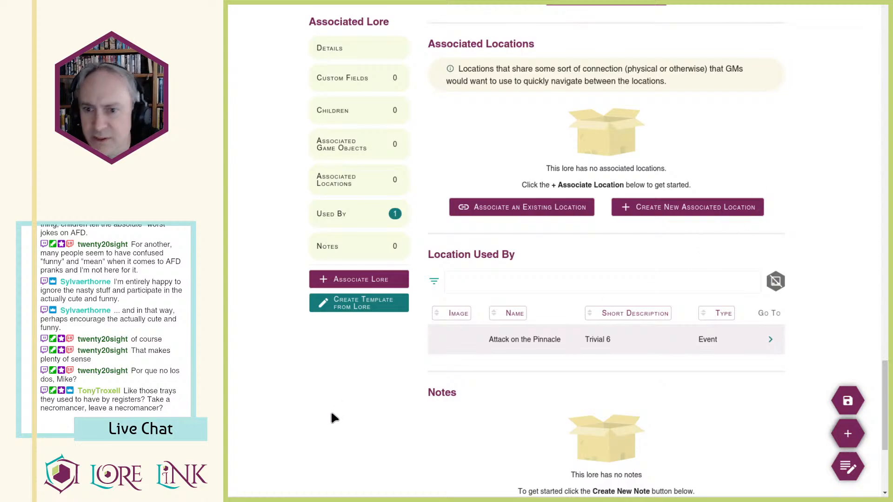
scroll(455, 263, up, 15)
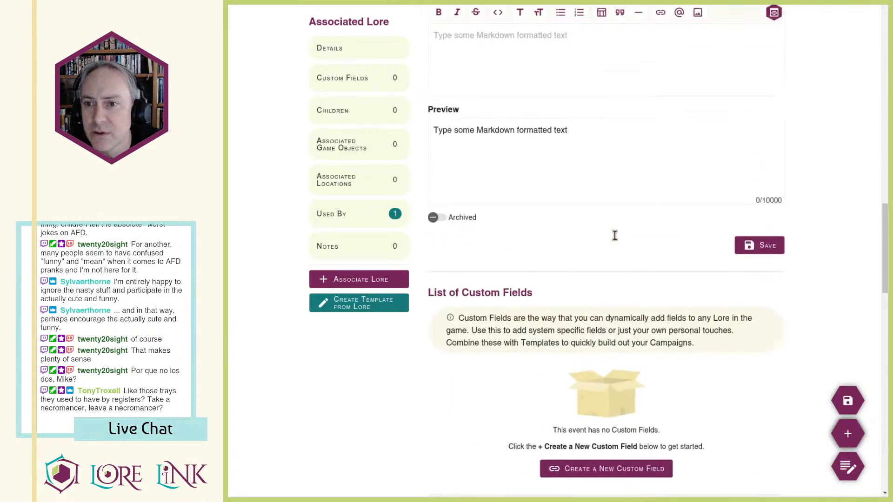
scroll(684, 232, up, 10)
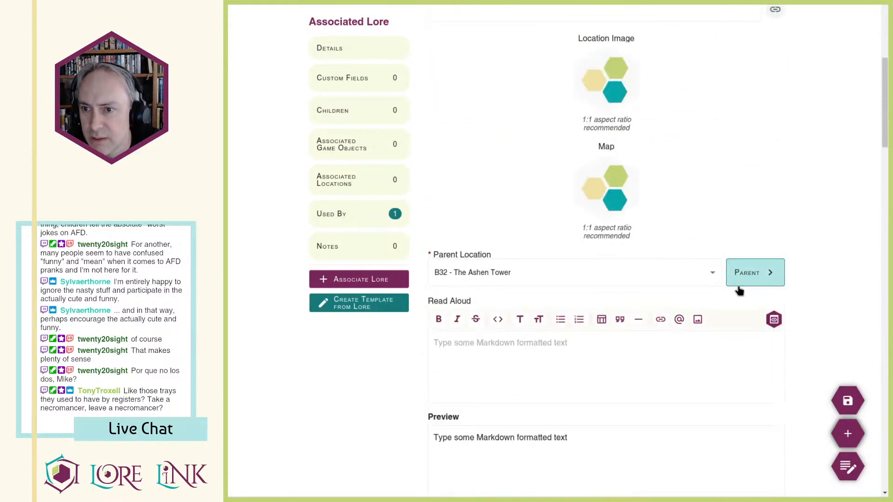
Step: From the parent location B32 - The Ashen Tower, start a new child location named "B32d - Yurt"
click(742, 279)
scroll(679, 269, down, 12)
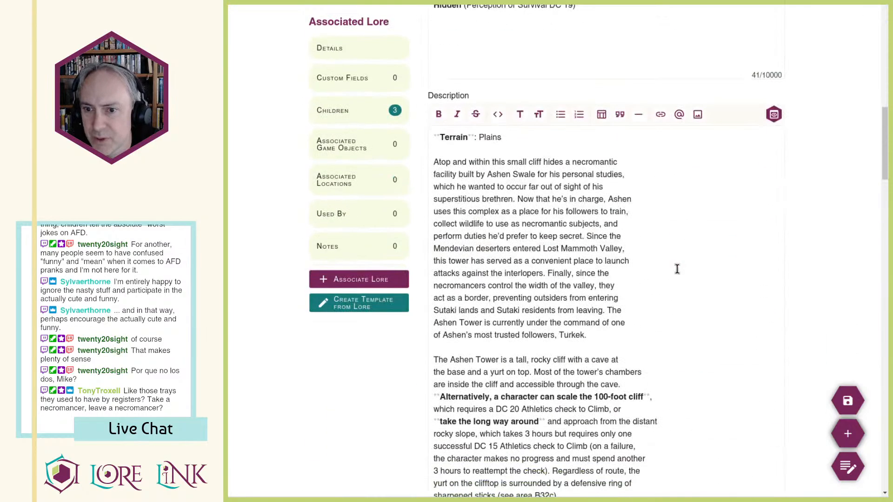
scroll(691, 278, down, 5)
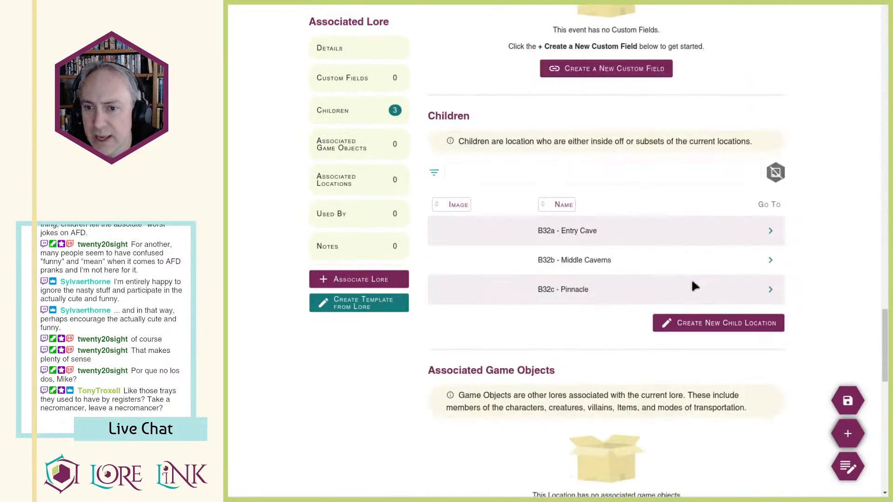
click(702, 323)
click(669, 68)
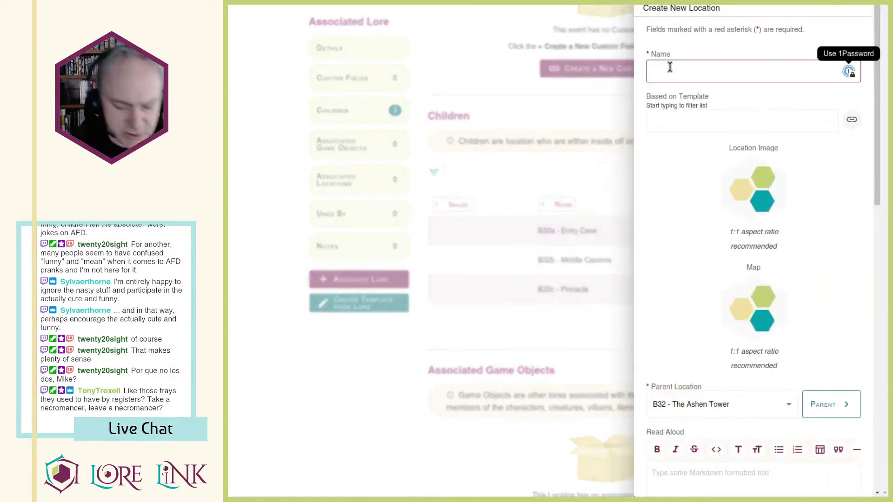
text(B32c)
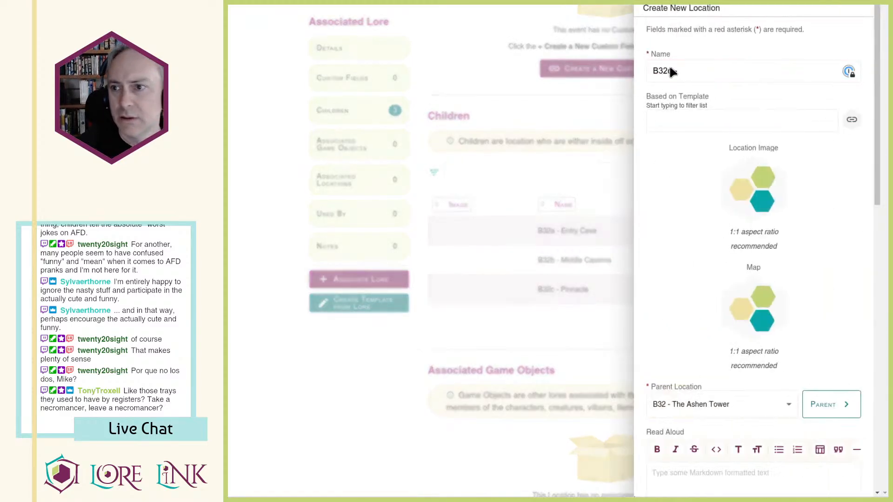
text( - Yurt)
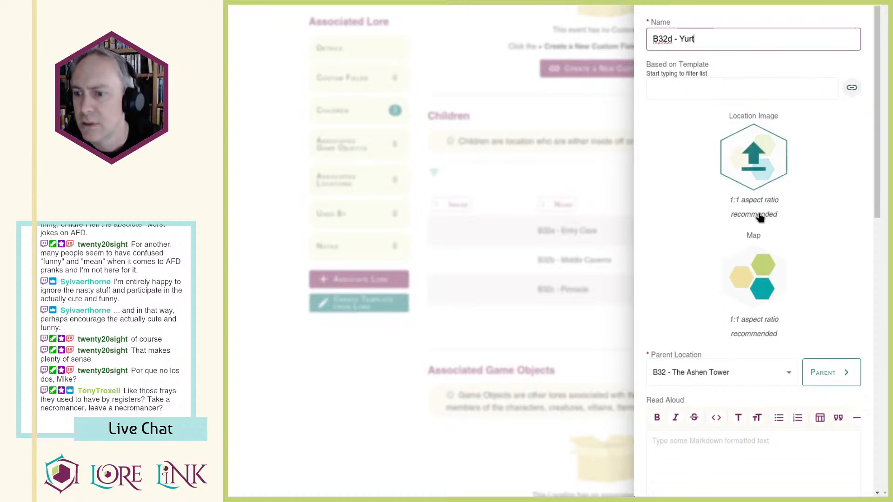
Step: Begin the description with "The necromancers studying at the Ashen Tower live in this comfortable yurt. Thick hide curtains separate Turkek's living space from her students."
scroll(757, 213, down, 8)
scroll(744, 237, down, 3)
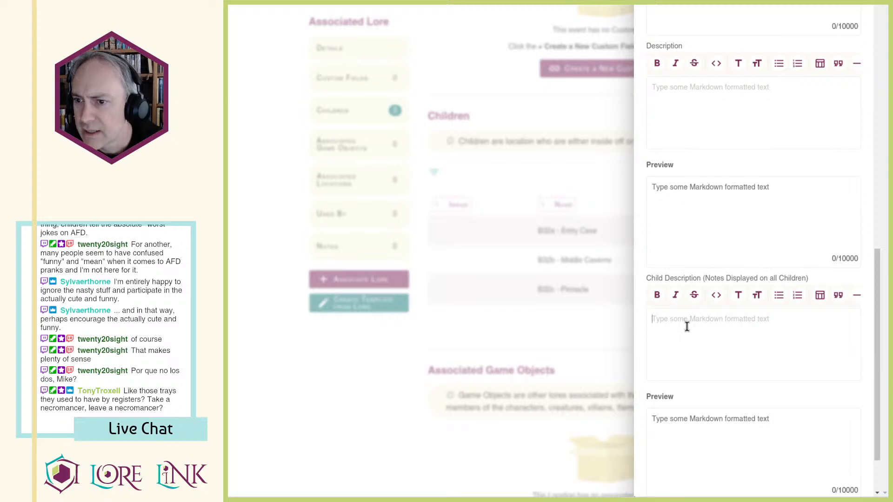
scroll(691, 335, down, 2)
scroll(743, 243, up, 2)
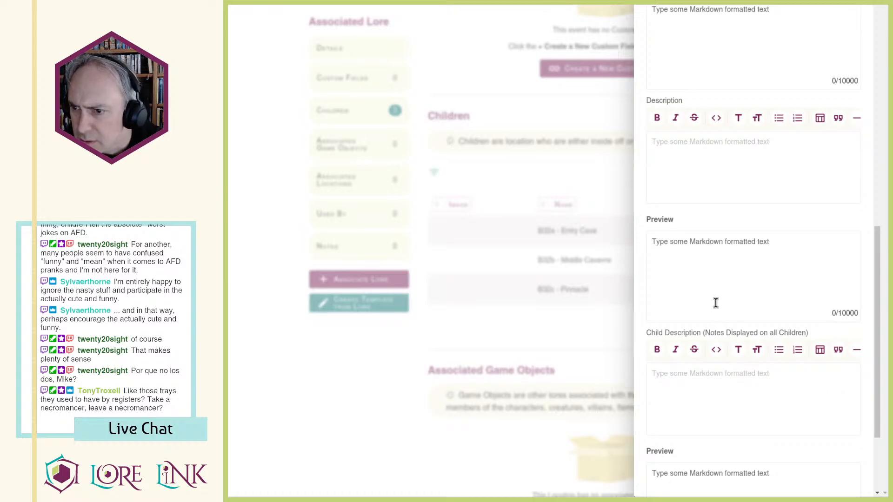
click(693, 118)
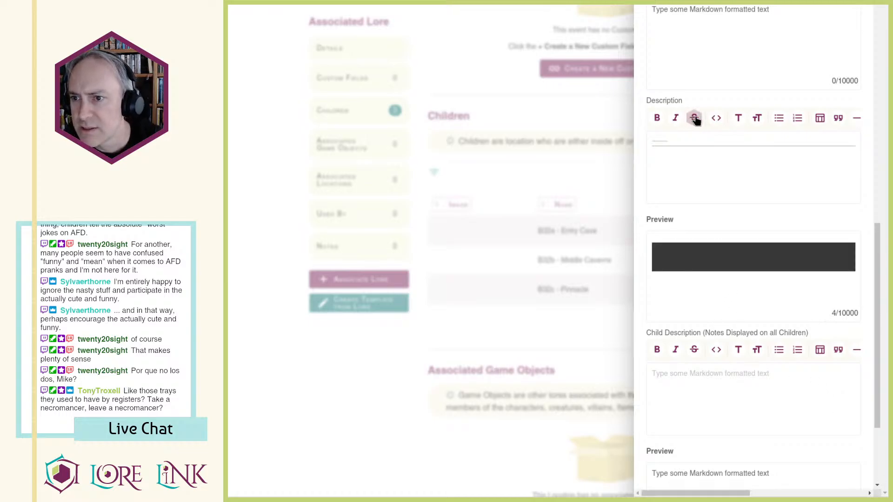
key(BackSpace)
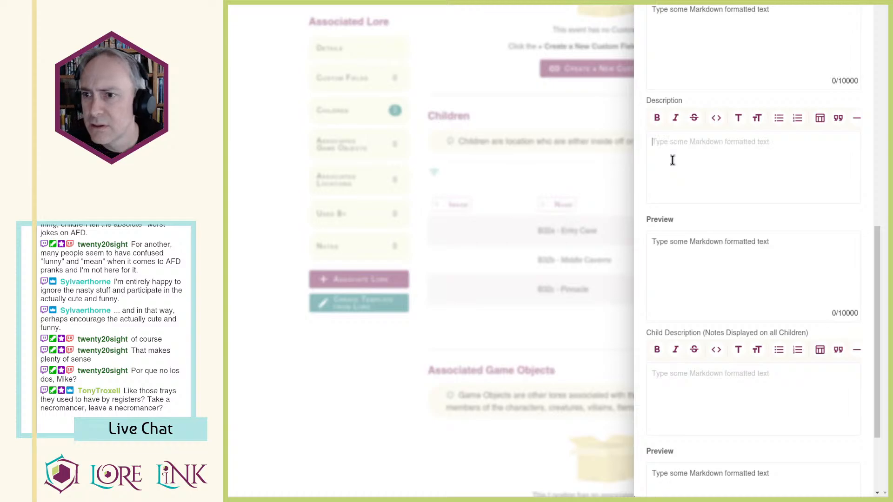
text(The necromancers studying at the Ashen Tower)
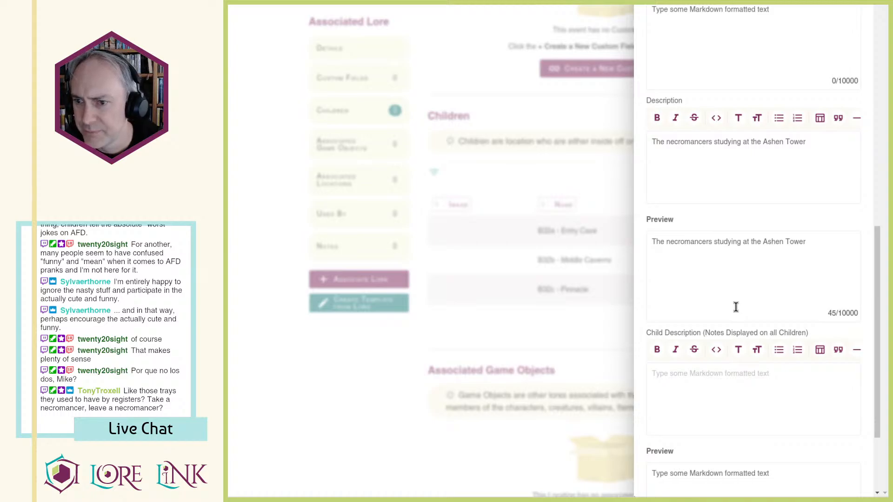
text(live in this comfortable yurt. Thick hide curtains)
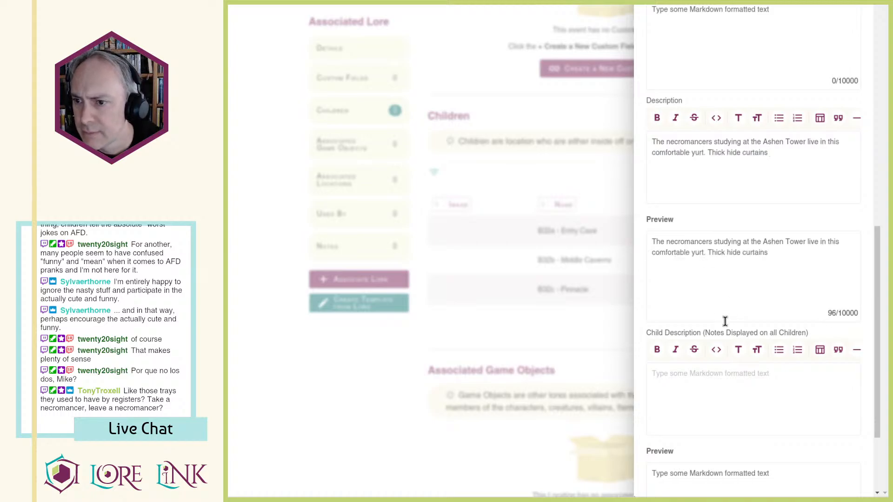
text(separate Turkek's living space from her students.)
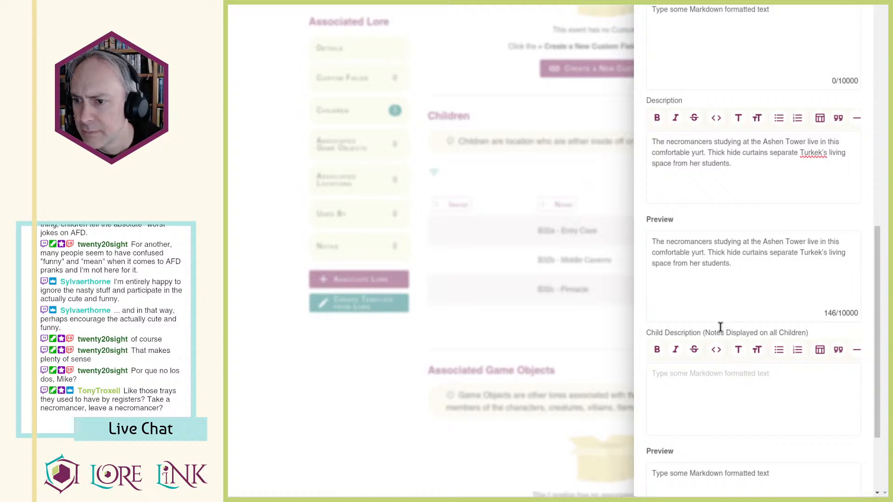
Step: Continue the description with the hut's dim lighting by filtered sunlight or two braziers, and the thick furs making Turkek's personal quarters dark during all hours
text(The hut is dimly lit by filtered sunlight during the)
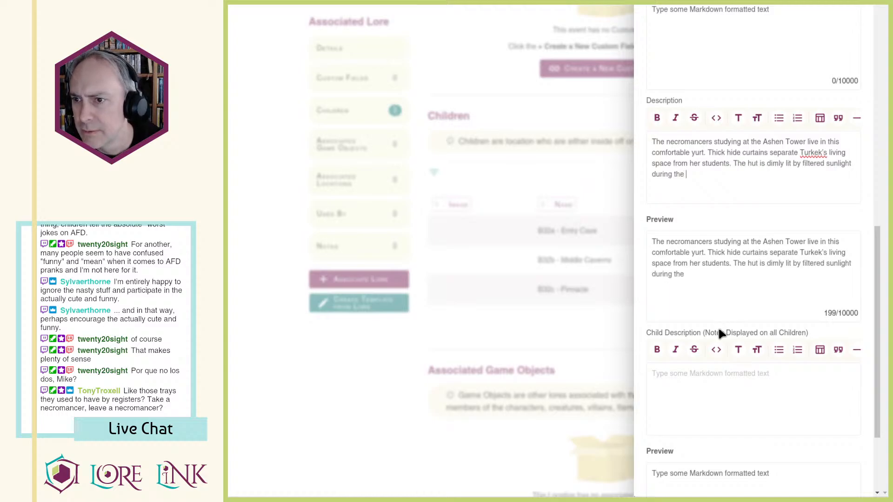
text(day or two braziers at night. Thick furs line the)
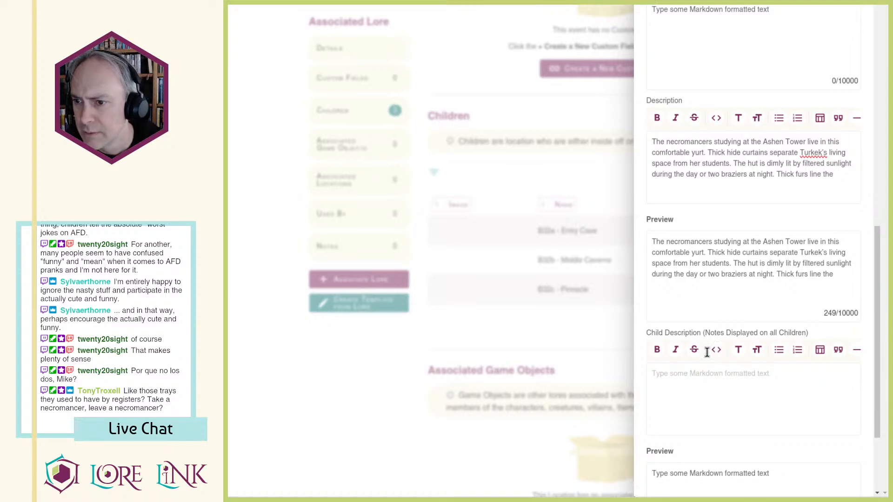
text(walls in Turkek's personal quarters, making it dark)
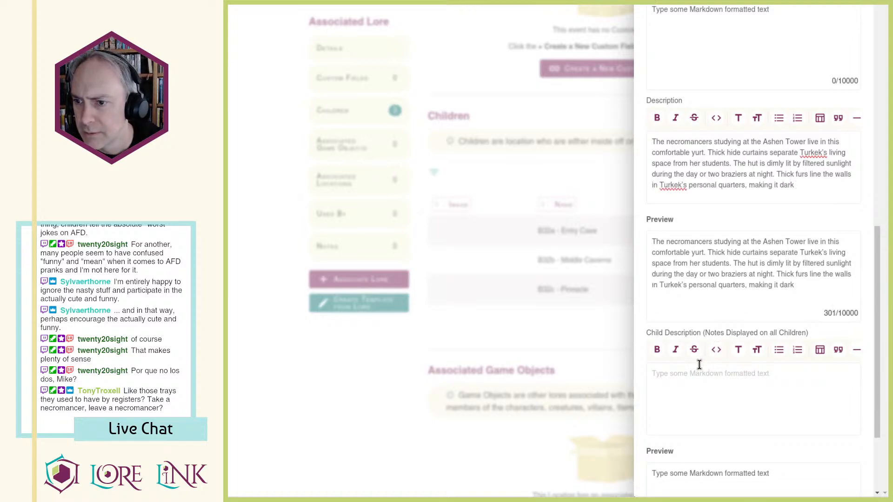
text(during all hours.)
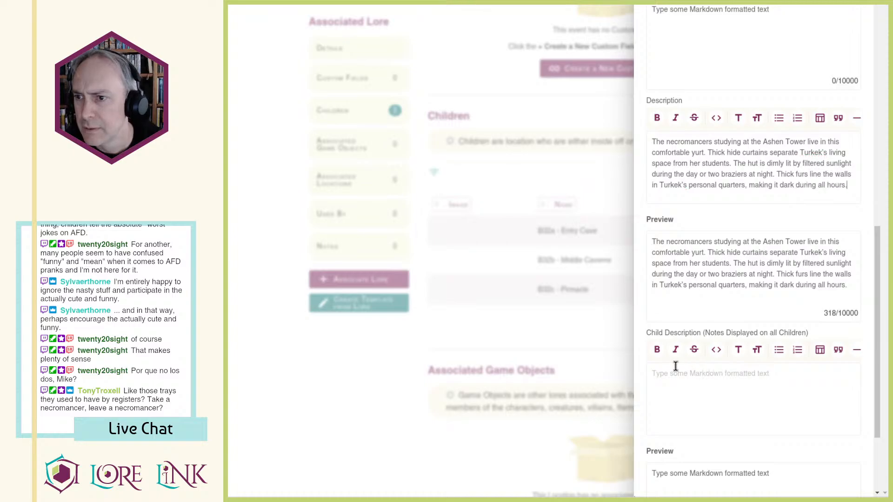
Step: Add a paragraph with bold "Creatures": "The two necromancers here attack the party on sight. Turkek emerges from her quarters and joins her students the following round."
key(Return)
key(Return)
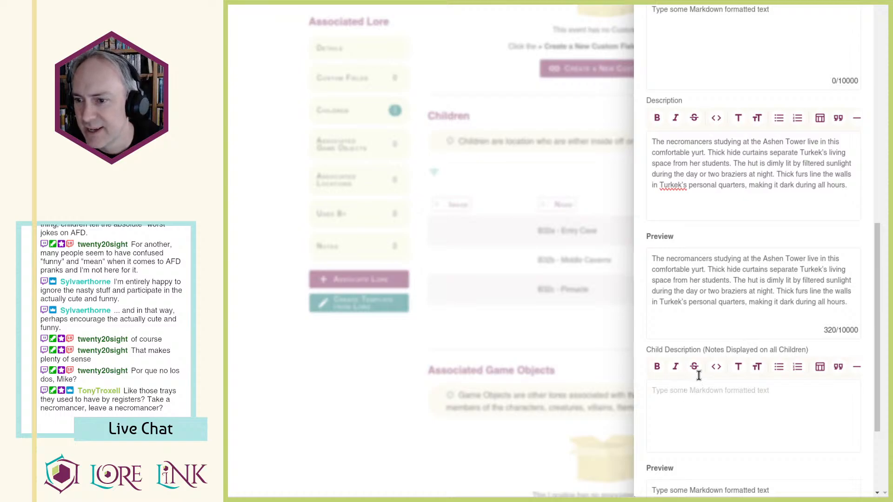
text(Creatures: The two necromancers here attack the)
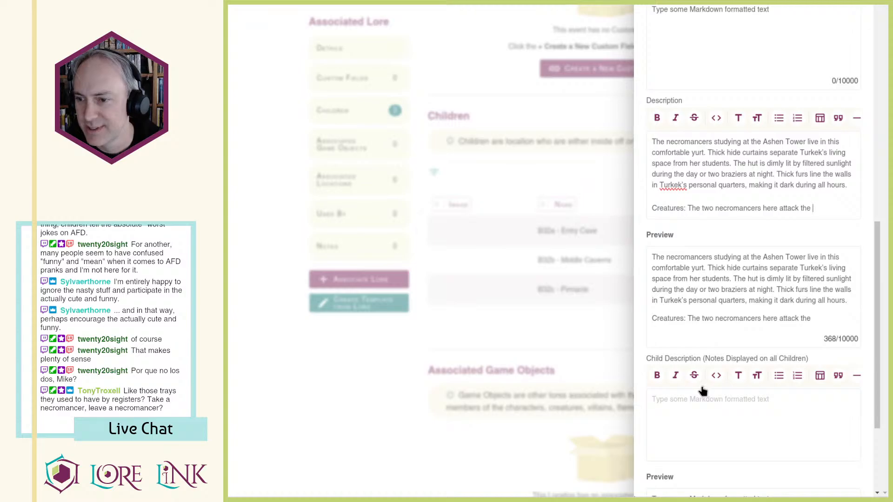
text(party on sight. Turkek emerges from her quarters)
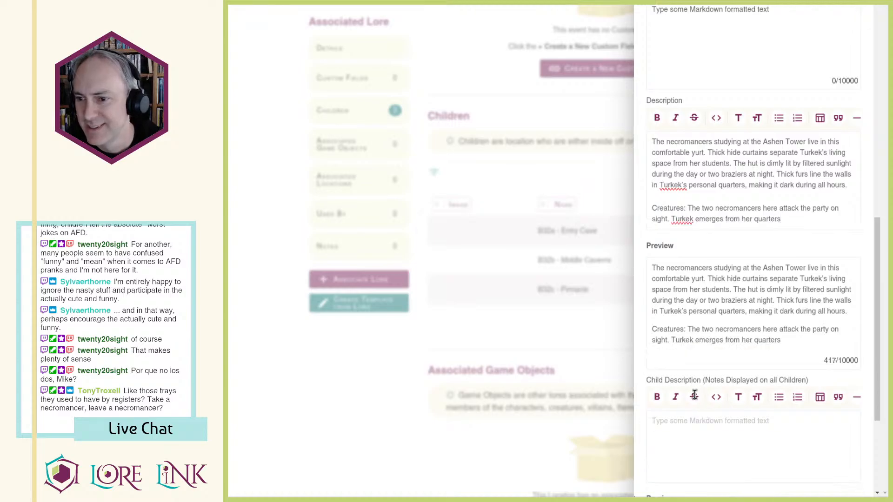
text(and joins her students the following round.)
double_click(662, 209)
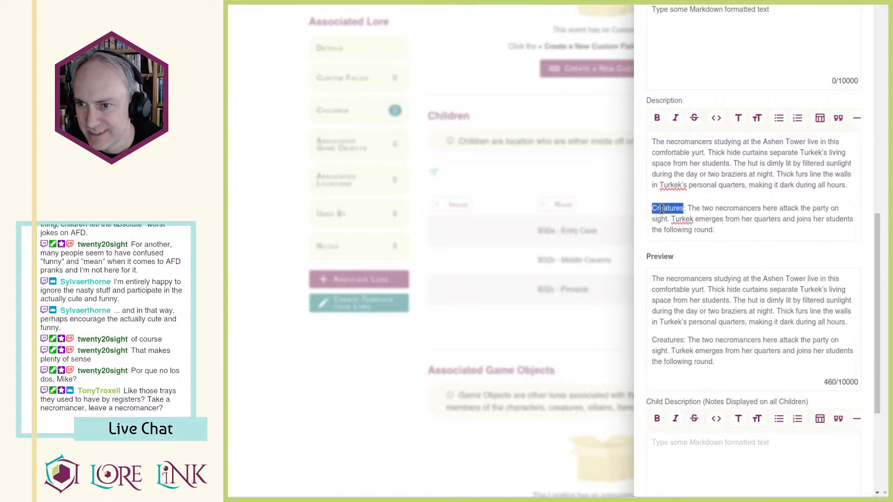
key(ctrl+b)
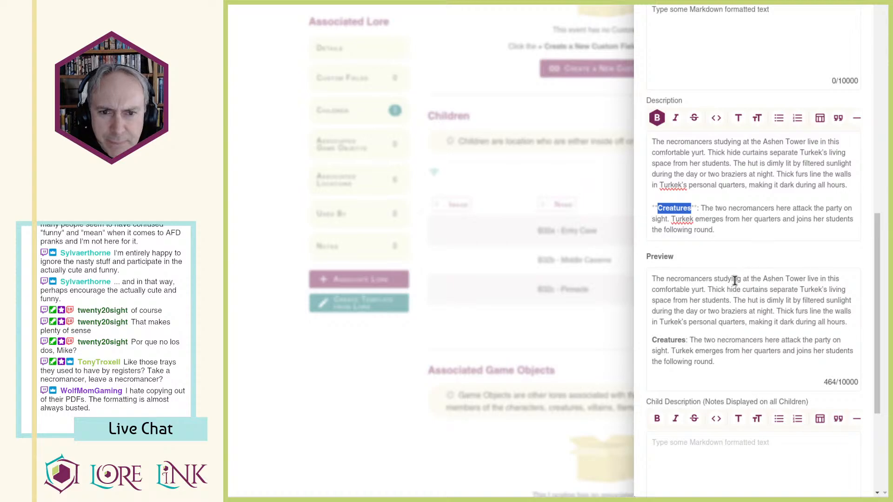
Step: Create the Yurt child location and open its page from The Ashen Tower's list of children
click(843, 266)
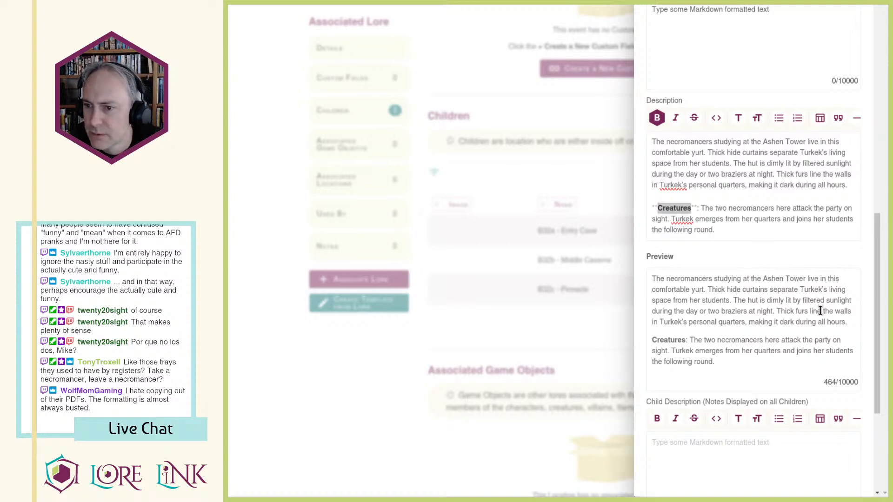
key(alt+Tab)
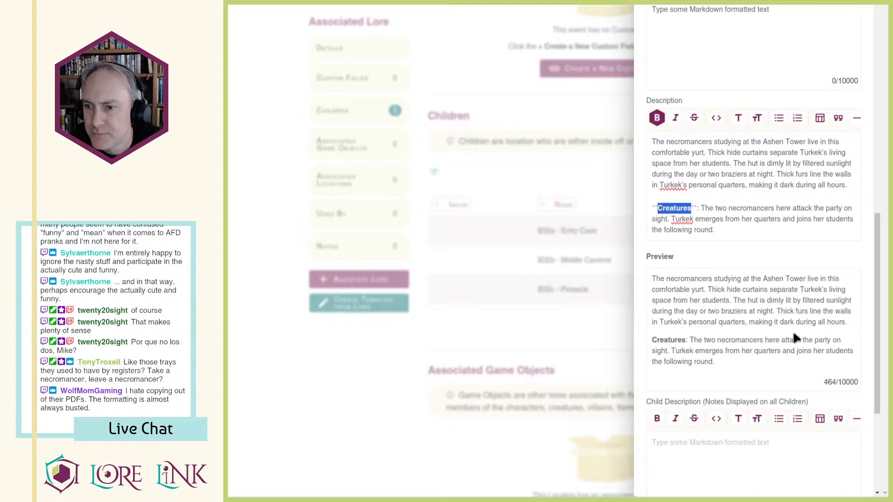
scroll(804, 372, down, 5)
click(829, 464)
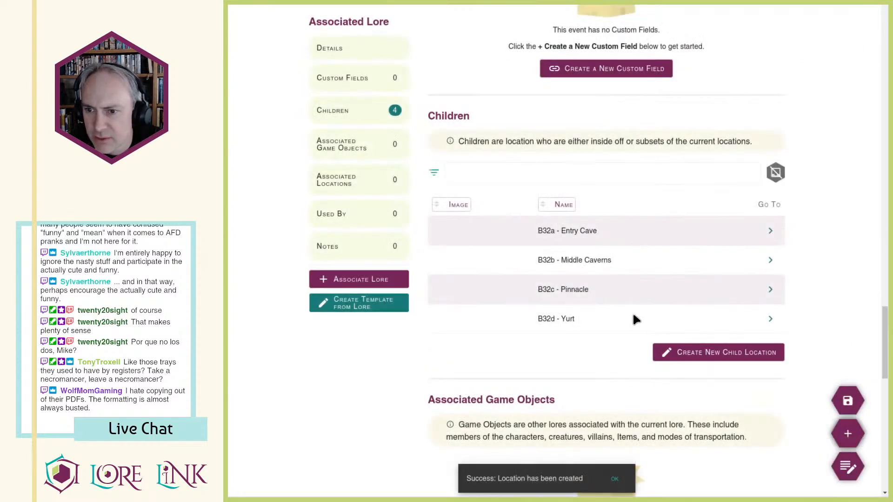
click(770, 320)
scroll(747, 287, down, 5)
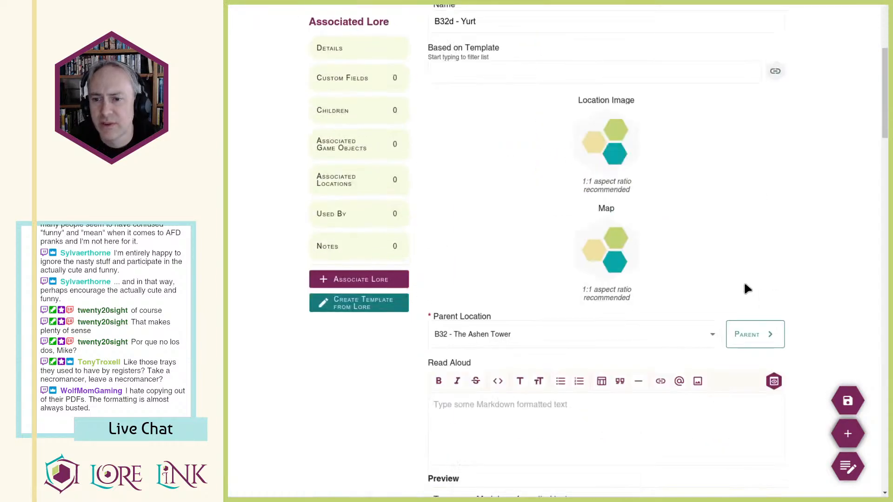
scroll(745, 285, down, 13)
Step: Return to the Attack on the Pinnacle event, open its triggering event Attack on the Yurt, and review that event's description
key(ctrl+Tab)
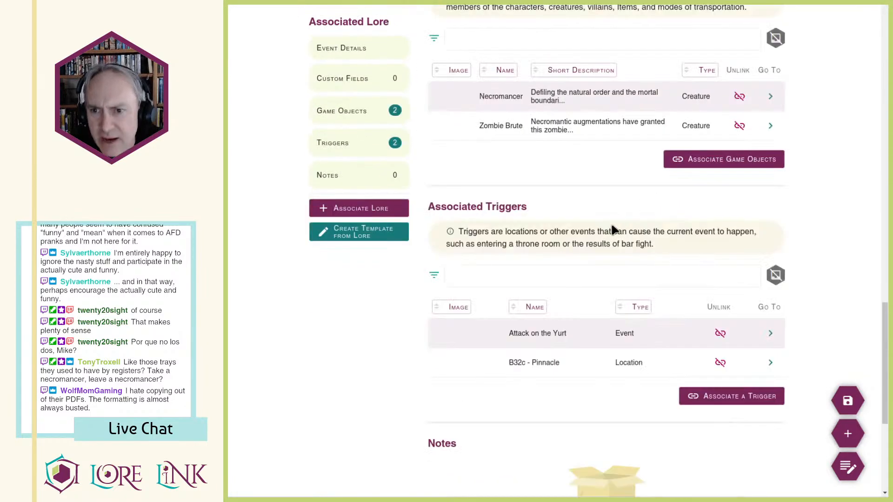
click(770, 333)
scroll(762, 242, down, 10)
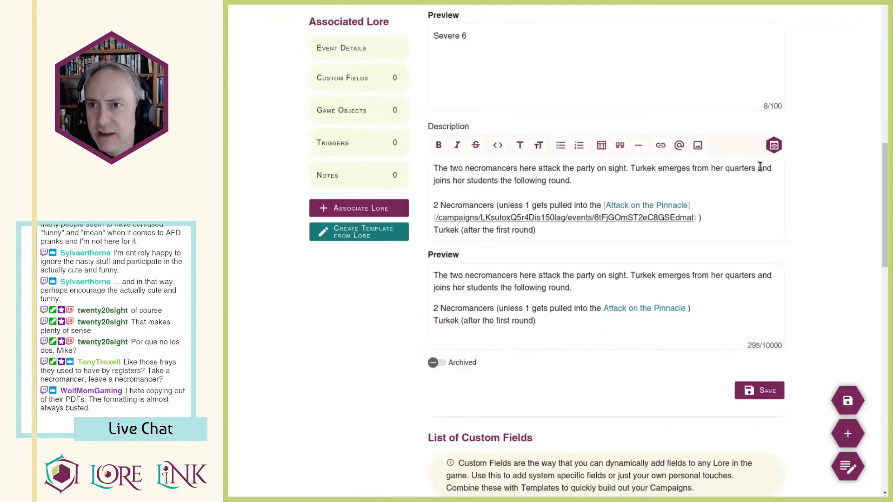
scroll(760, 166, up, 10)
key(ctrl+shift+Tab)
key(ctrl+Tab)
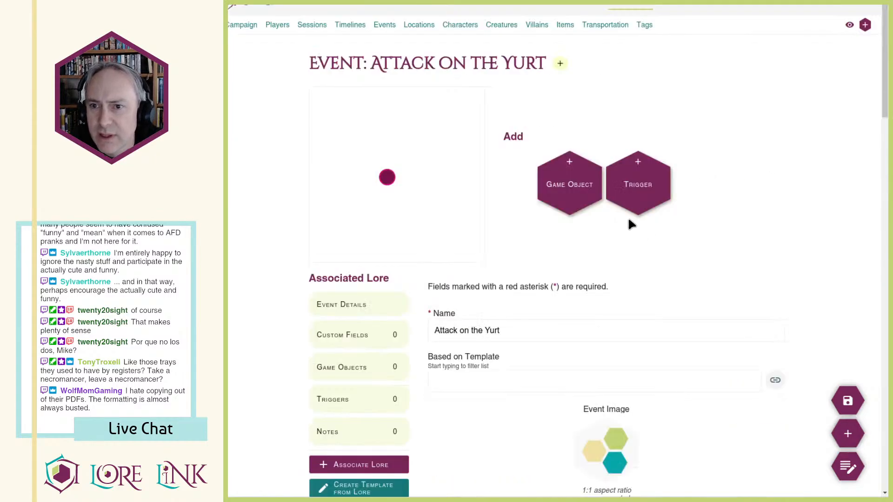
Step: Associate the B32d - Yurt location as a trigger of the Attack on the Yurt event
scroll(642, 260, down, 10)
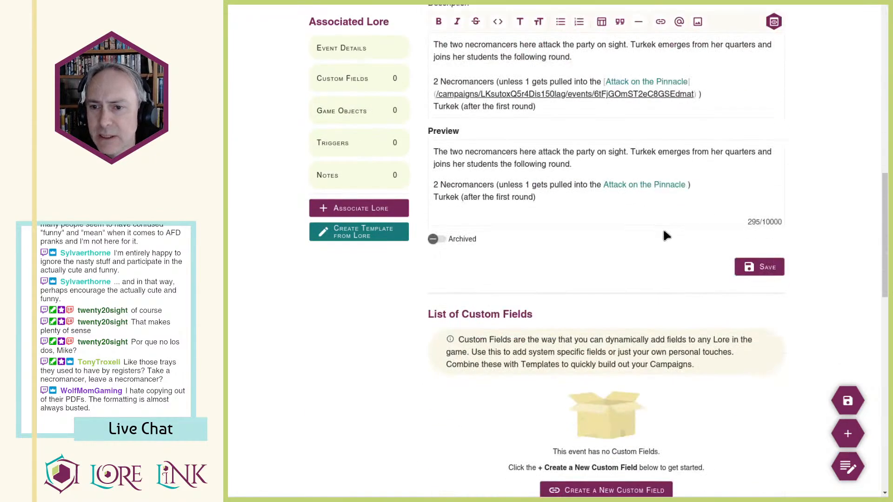
scroll(497, 216, down, 15)
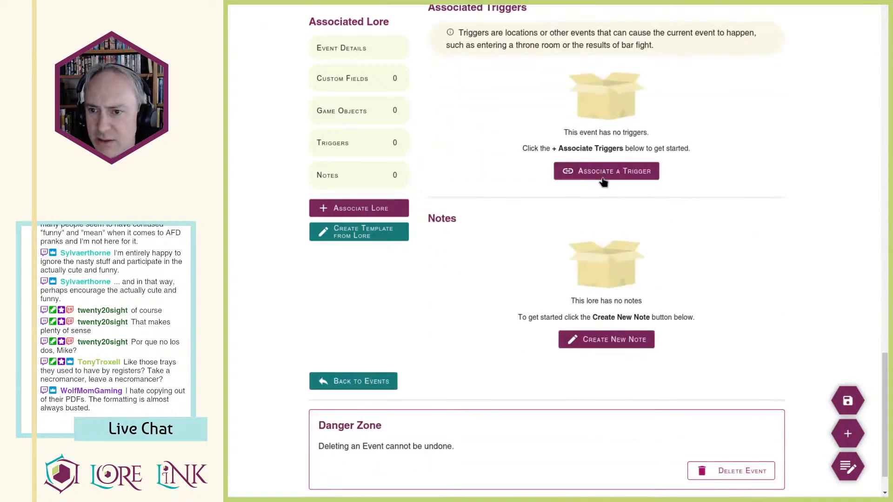
click(598, 177)
click(683, 134)
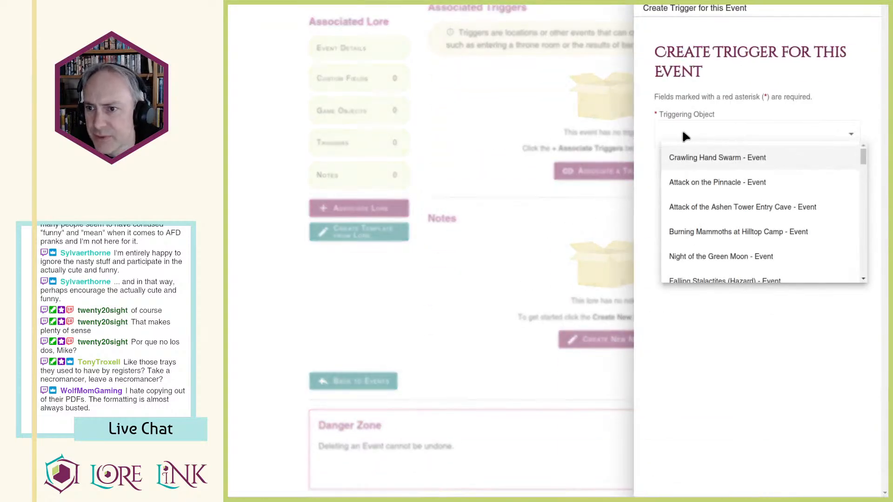
scroll(720, 175, down, 3)
scroll(720, 176, down, 2)
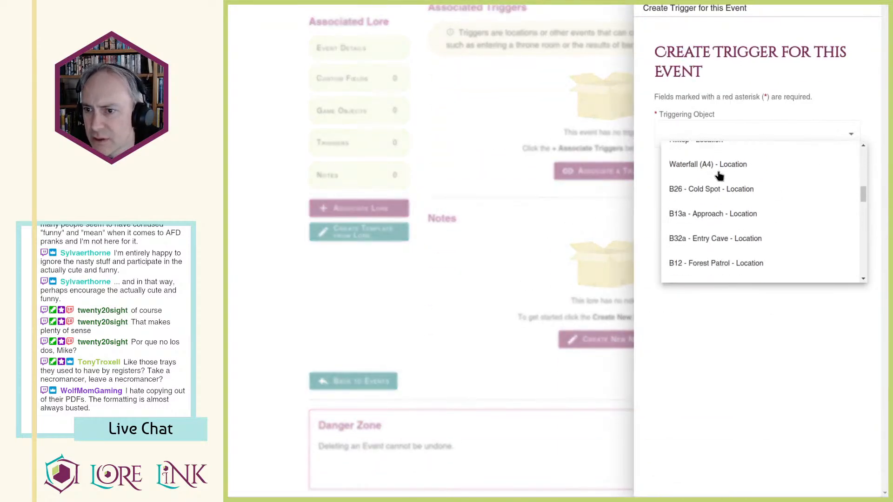
scroll(719, 176, down, 10)
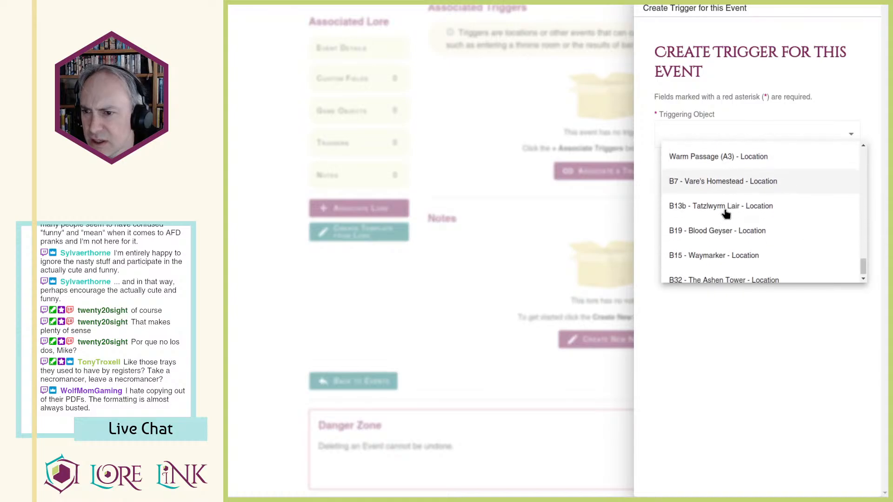
scroll(742, 243, up, 5)
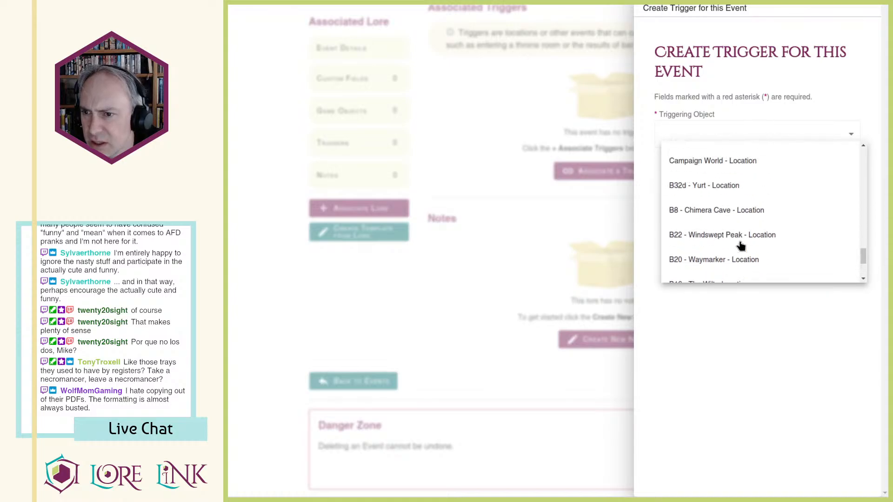
scroll(741, 245, up, 3)
click(730, 268)
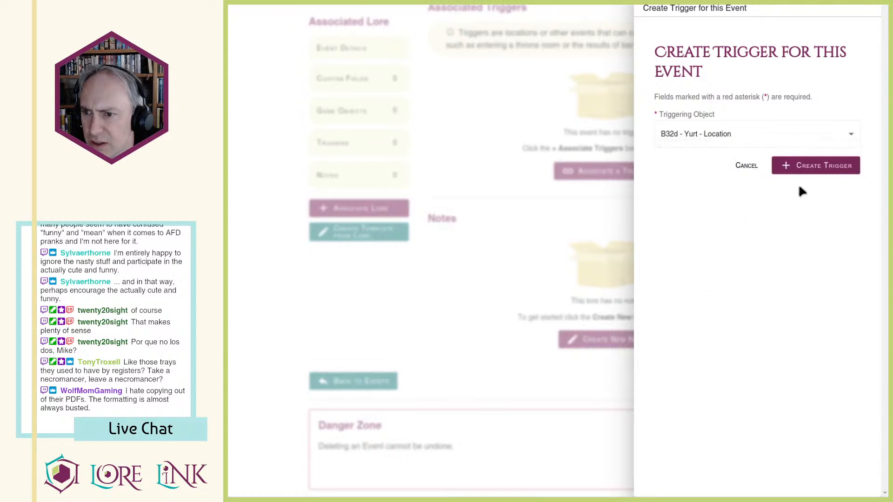
click(802, 170)
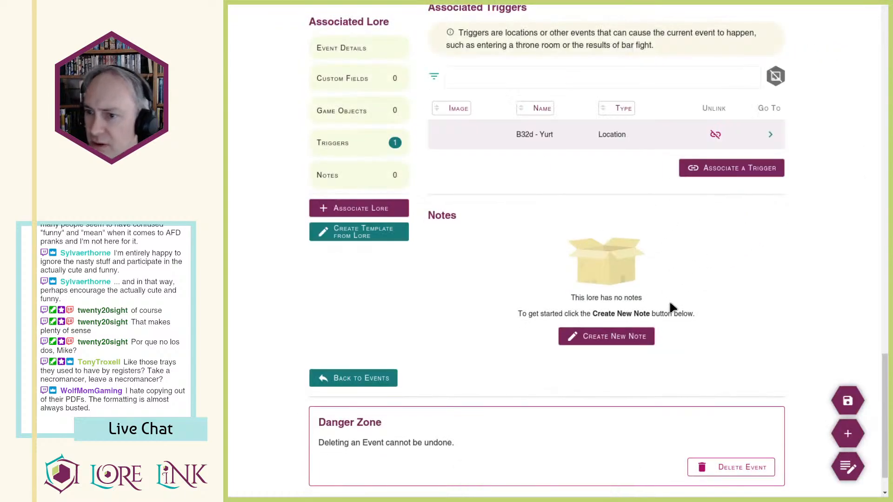
Step: Start a new villain named Turkek with the short description "Female human dhampir necromancer"
click(549, 7)
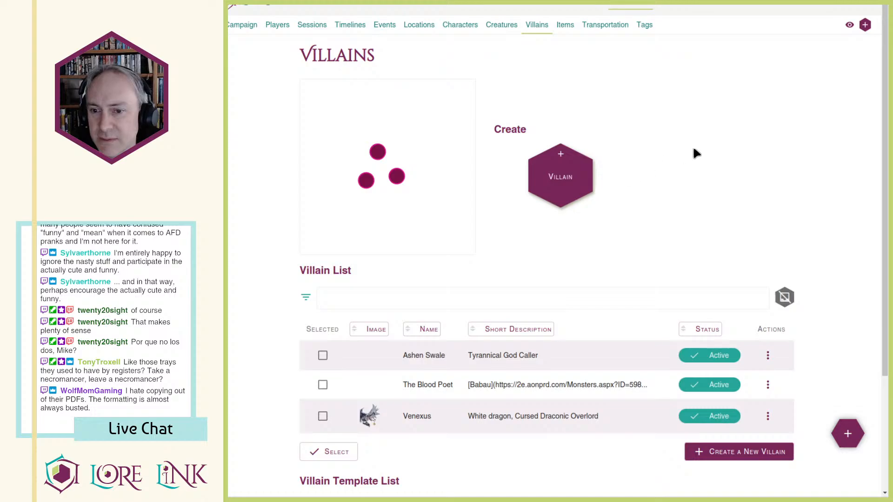
click(536, 193)
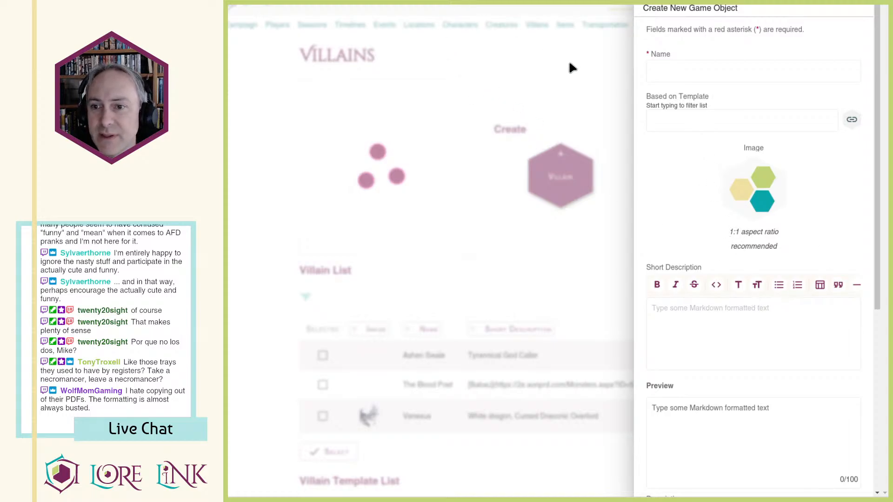
click(692, 67)
text(Turkek)
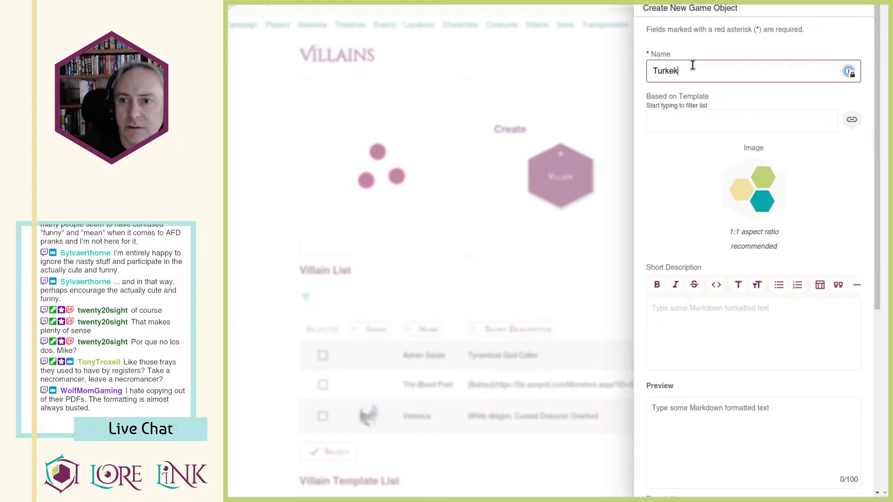
key(Tab)
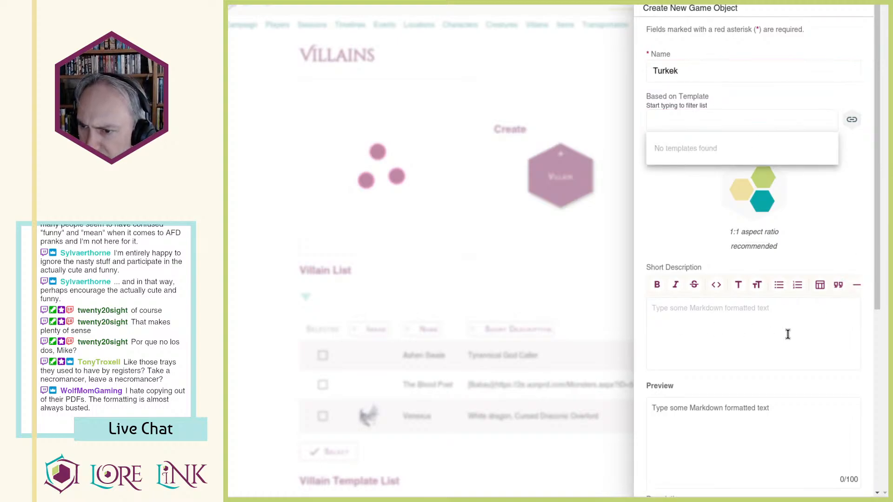
click(702, 218)
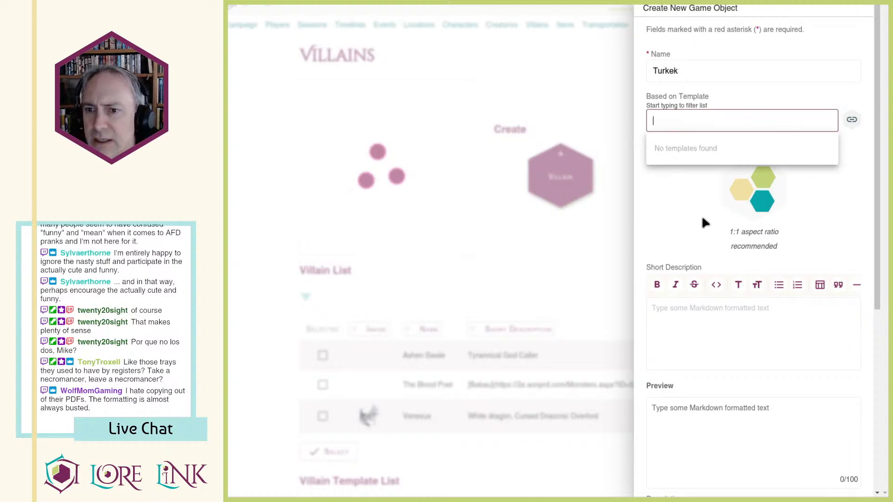
click(703, 145)
click(705, 176)
click(703, 344)
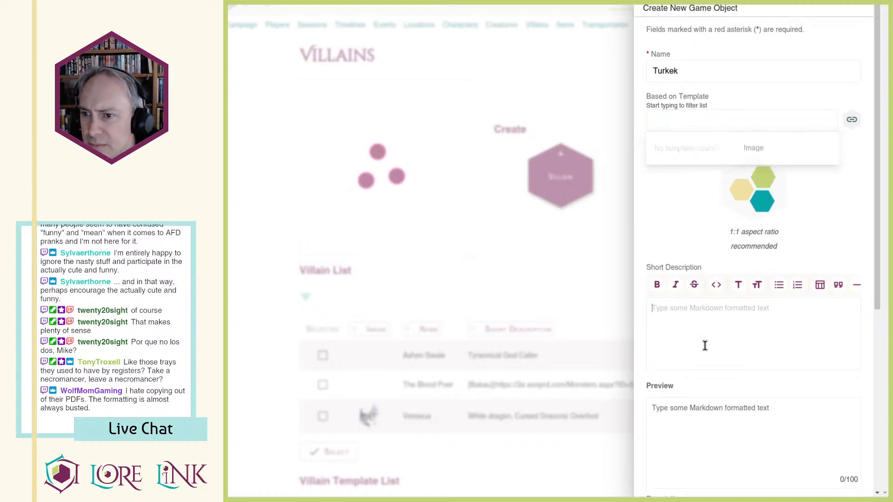
text(Female human dhampir necromancer)
Step: Begin the villain's description with "Perception +12; bloodsense (imprecise) 30 feet, darkvision" and a second line "Languages Common, Draconic, Hallit, Necril."
scroll(722, 316, down, 5)
click(734, 278)
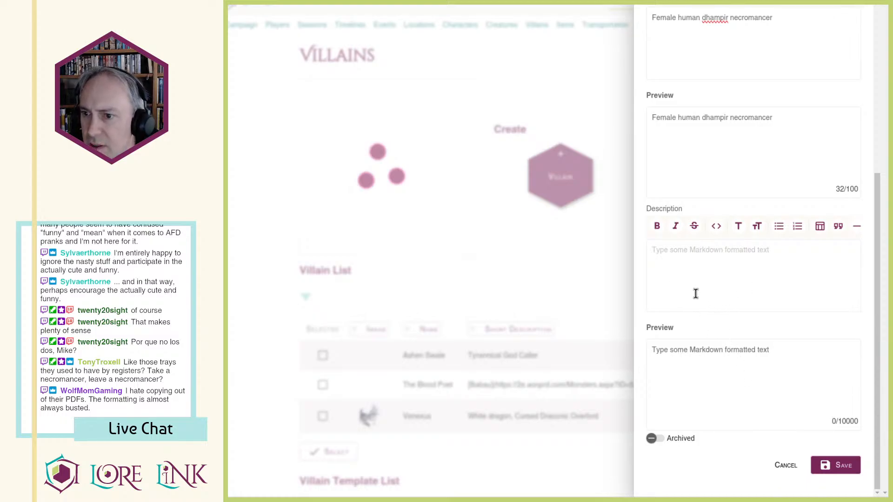
text(Perception +12; bloodsense (imprecise) 30 feet, darkvision)
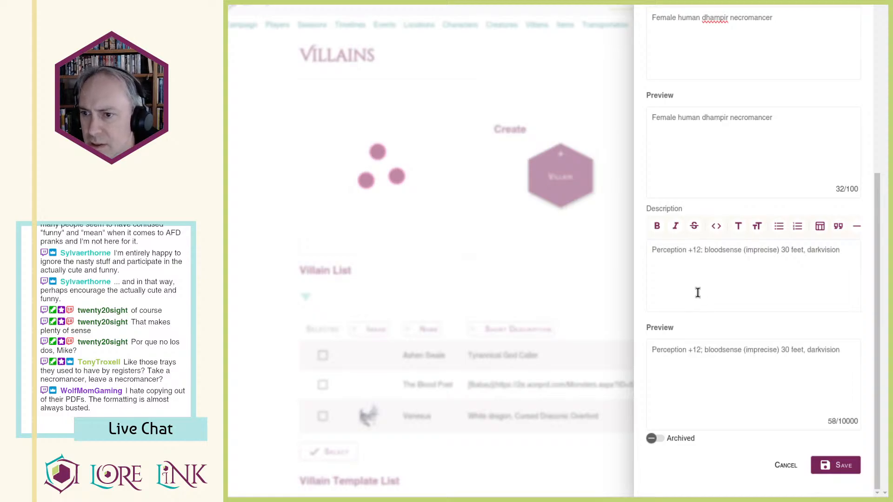
key(Return)
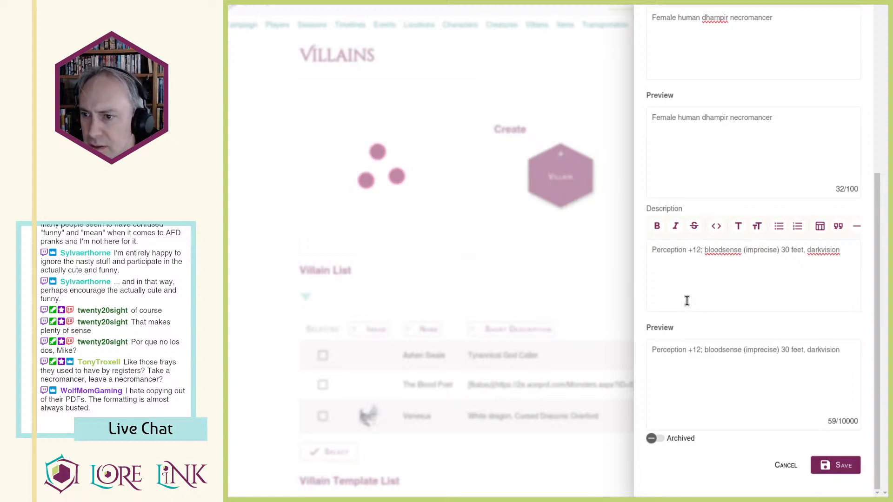
text(Languages Common, Draconic, Hallit, Necril.)
key(Return)
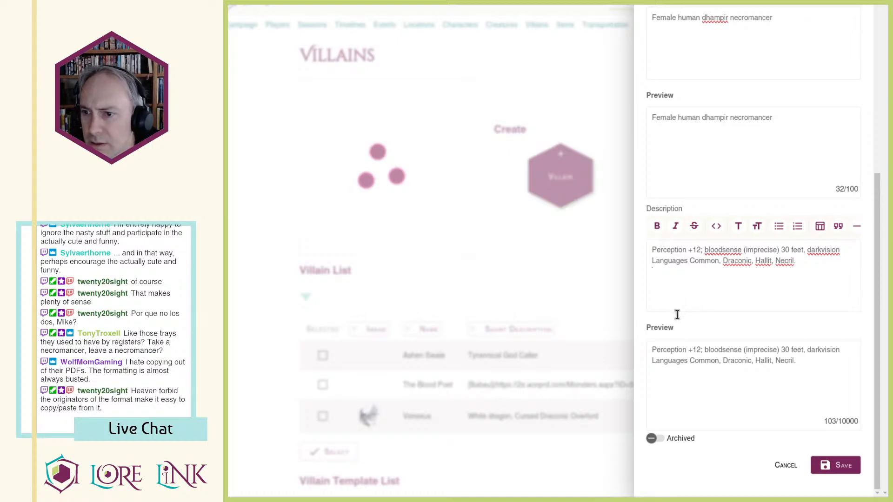
Step: Add the line "Skills Arcana +17, Athletics +14, Deception +10, Intimidation +12, Stealth +13" and remove the period after Necril
text(Skills Arcana +17, Athletics +14, Deception +10,)
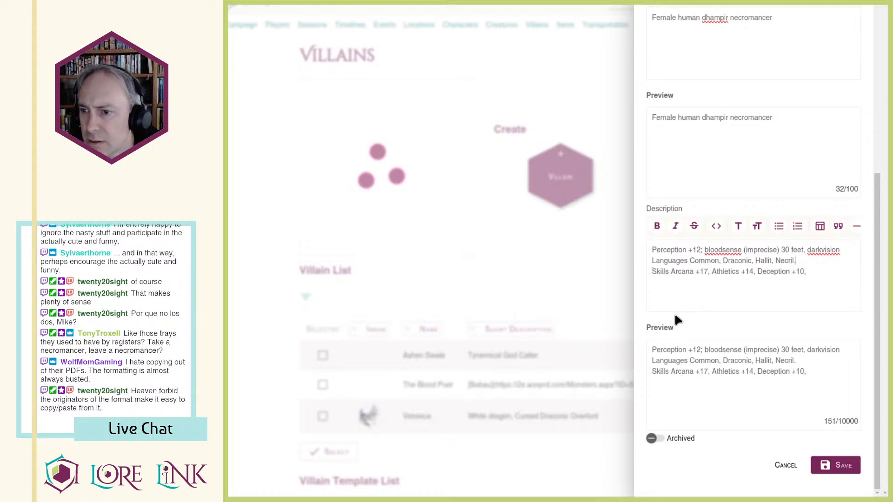
key(Up)
key(BackSpace)
key(Down)
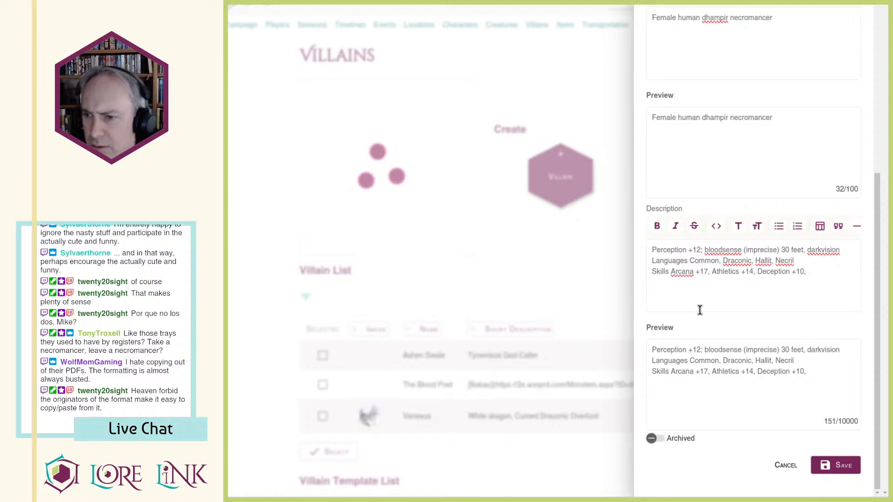
text(Intimidation +12, Stealth +13)
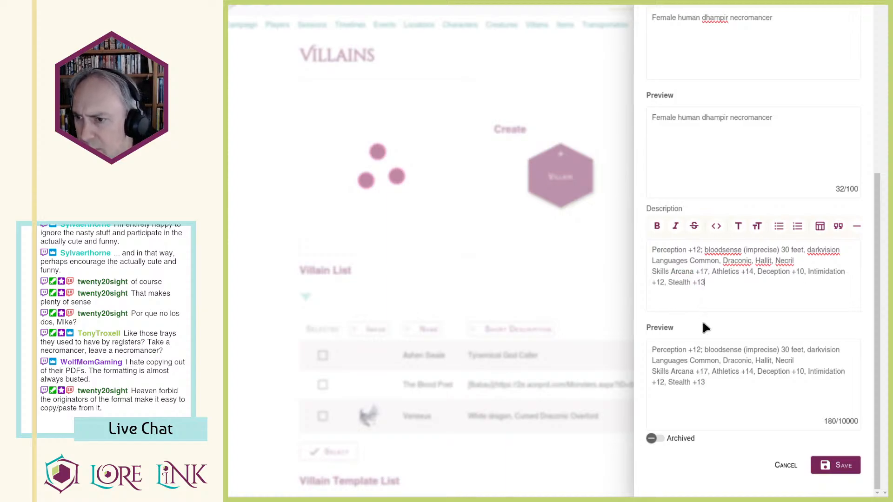
key(Return)
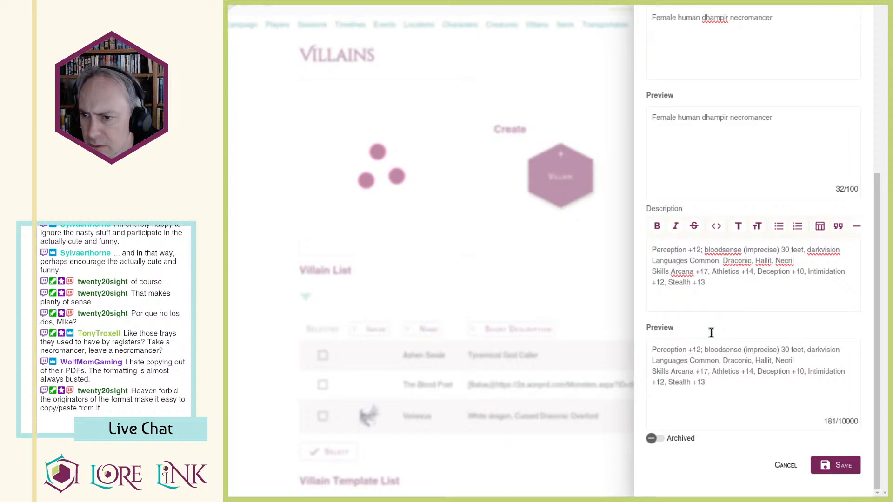
Step: Add the lines "Str +3, Dex +2, Con +2, Int +4, Wis +1, Cha +1" and "Items spellbook with all prepared spells, wand of widening (2nd-level darkness)"
text(Str +3, Dex +2, Con +2, Int +4, Wis +1, Cha +1)
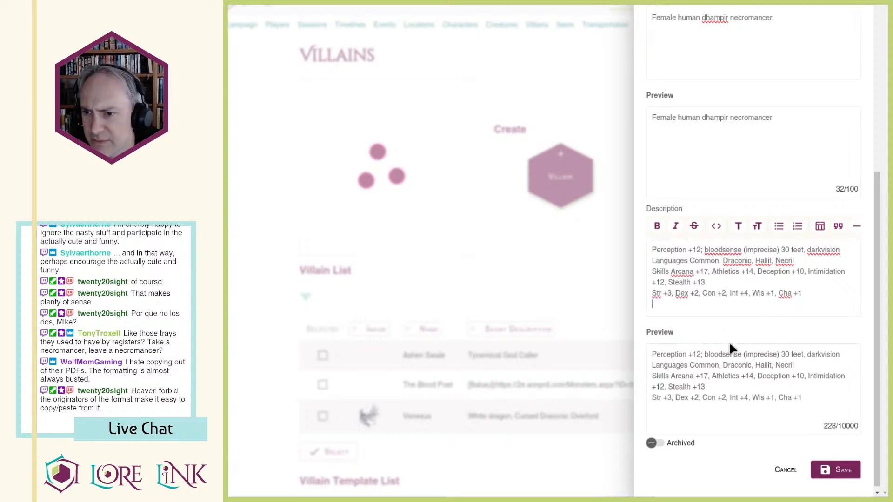
text(Items spellbook with all prepared spells, wand of widening)
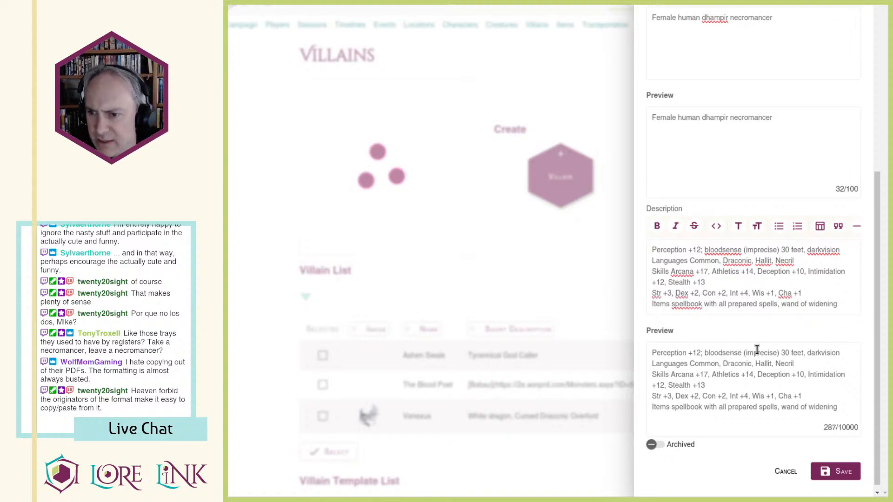
text((2nd-level darkness))
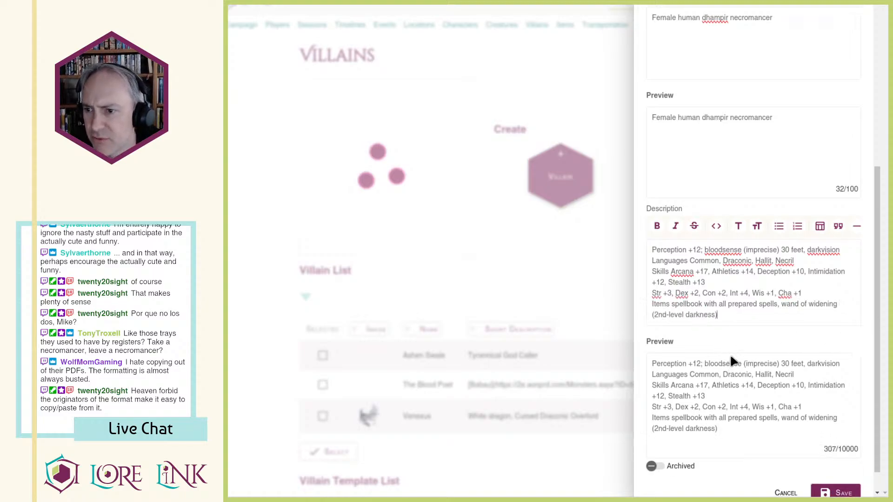
Step: Make the Items label and the ability labels Str, Dex, Con, Int, Wis and Cha bold in the description
double_click(660, 305)
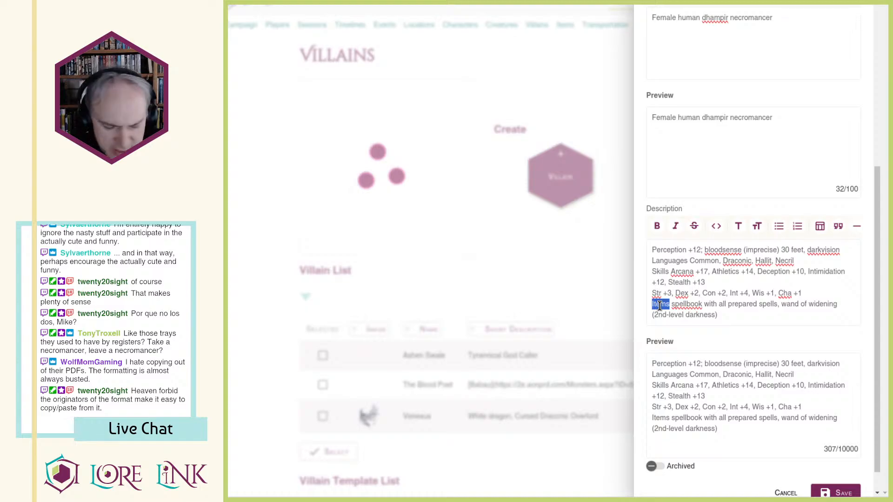
key(ctrl+b)
double_click(661, 293)
key(ctrl+b)
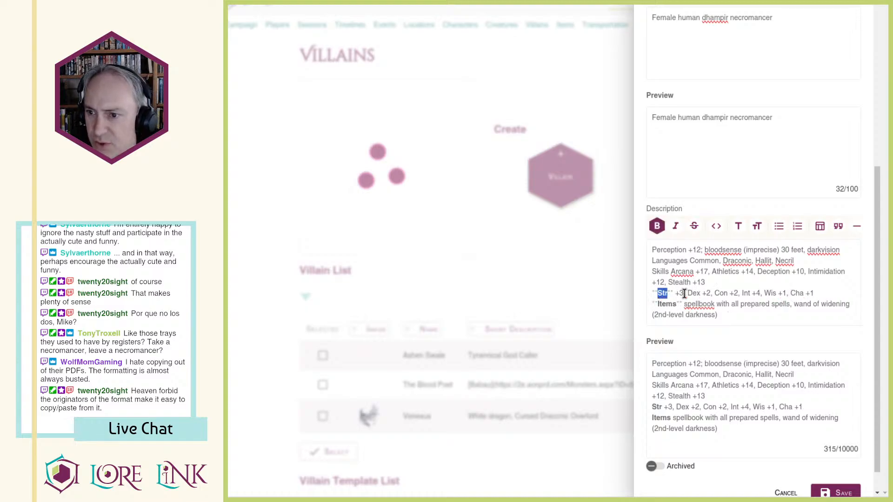
double_click(694, 293)
key(ctrl+b)
double_click(734, 293)
key(ctrl+b)
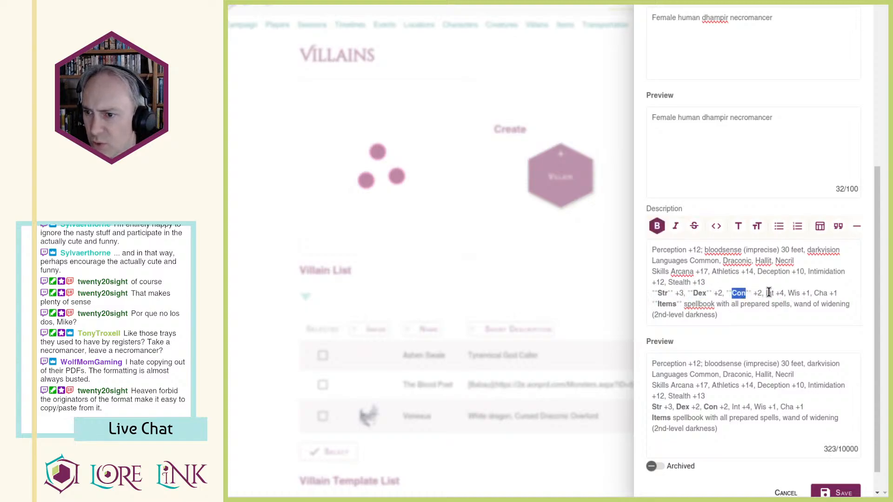
double_click(770, 293)
key(ctrl+b)
click(806, 294)
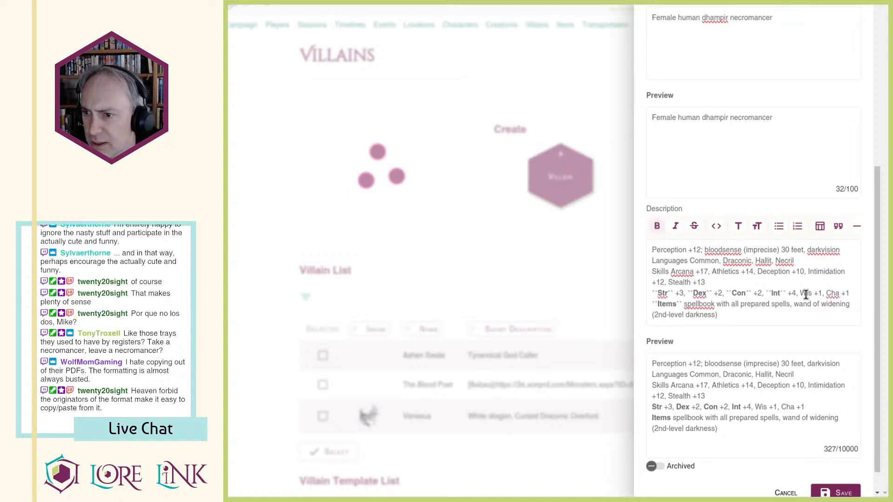
double_click(806, 294)
key(ctrl+b)
double_click(664, 304)
key(ctrl+b)
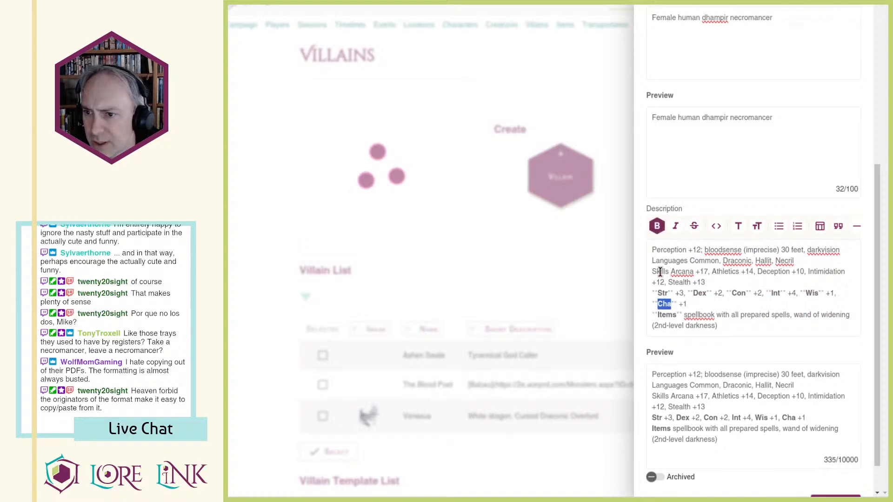
Step: Make the Skills, Languages and Perception labels bold in the description
double_click(660, 272)
key(ctrl+b)
double_click(674, 261)
key(ctrl+b)
double_click(669, 250)
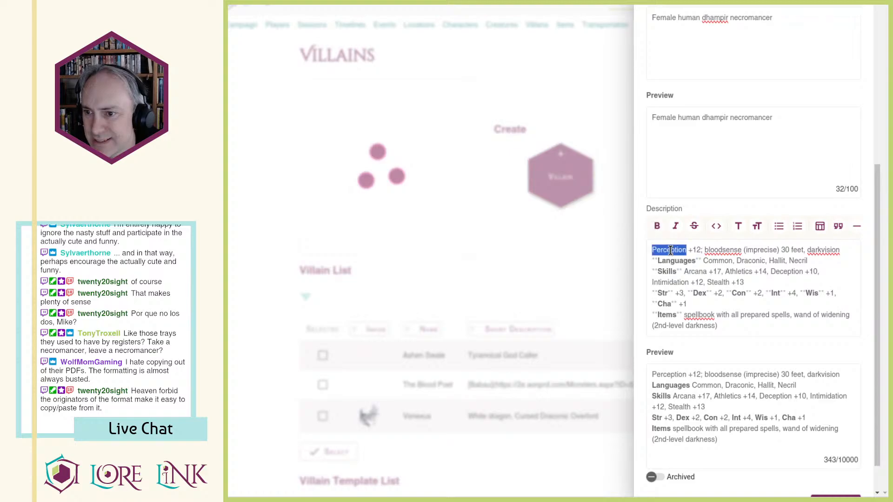
key(ctrl+b)
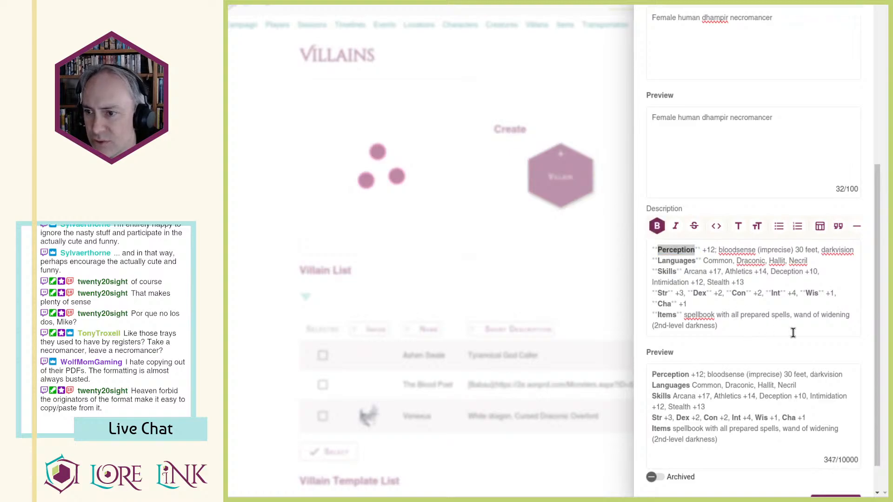
Step: Save the new villain and open Turkek's page from the villain list
key(alt+Tab)
key(alt+Tab)
key(alt+Tab)
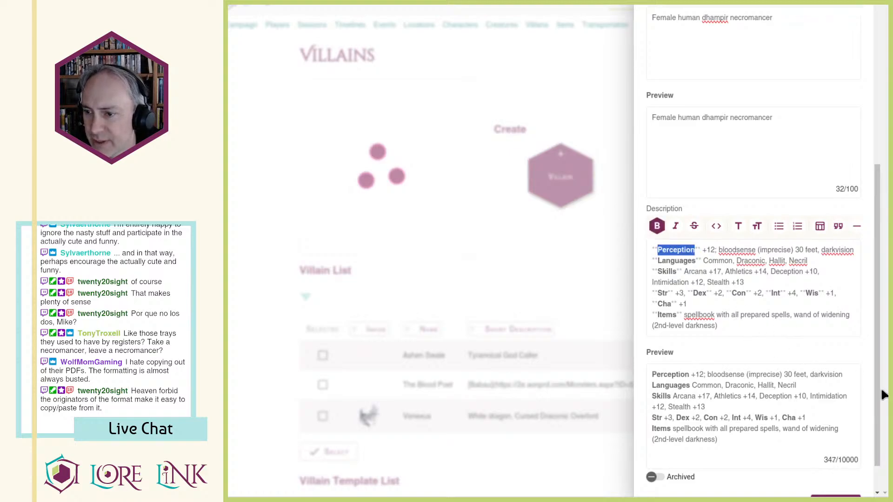
scroll(884, 395, down, 1)
click(833, 460)
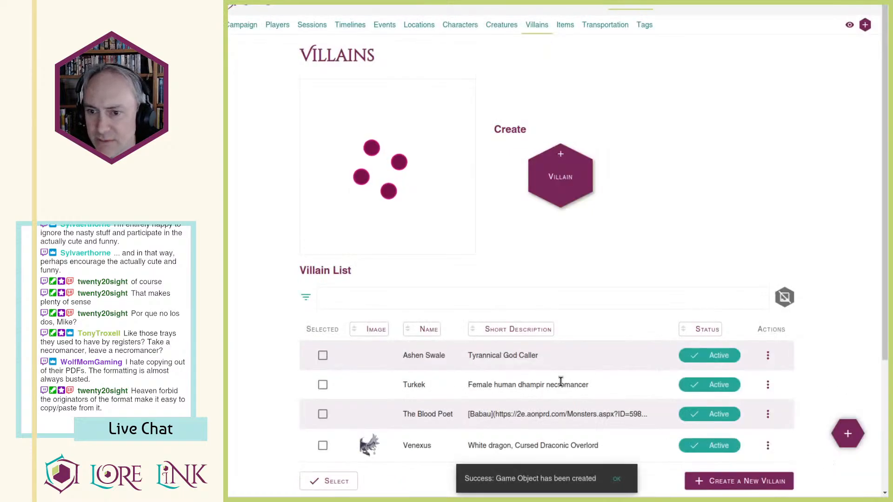
click(768, 385)
click(781, 410)
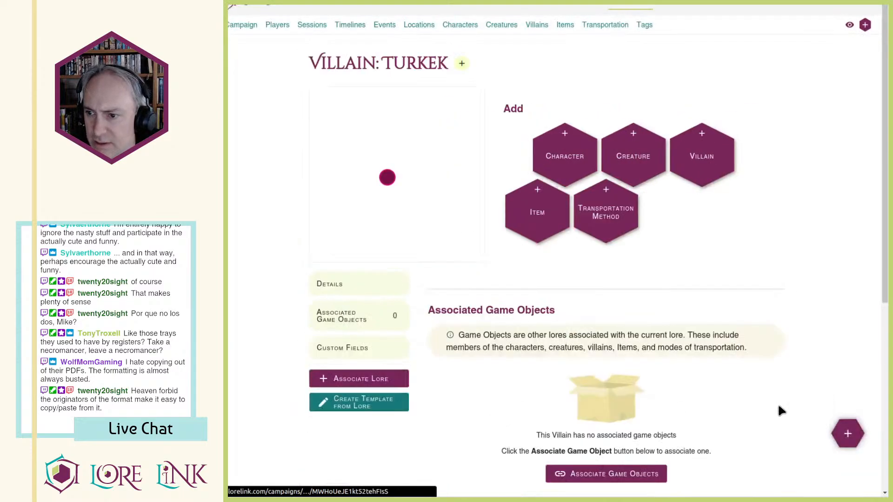
Step: Add the description lines "AC 23; Fort +16, Ref +16, Will +14; +2 circumstance to all saves vs. disease" and "HP 100, negative healing"
scroll(640, 332, down, 11)
scroll(639, 330, up, 2)
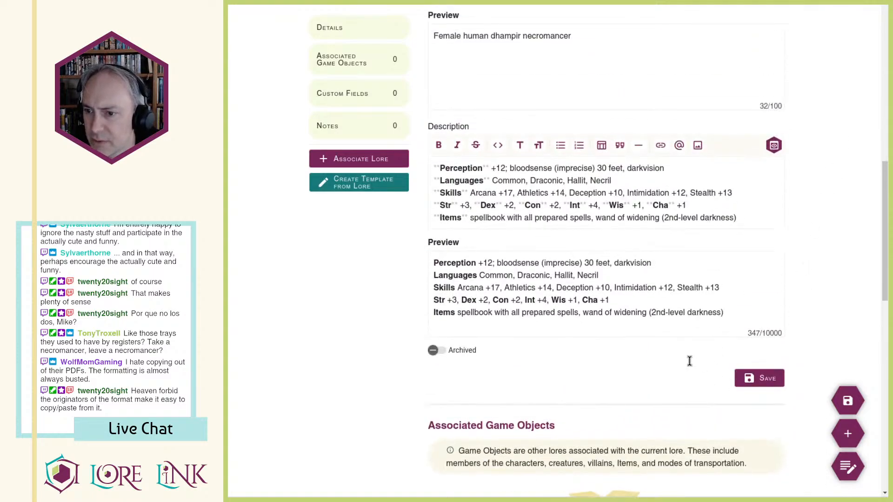
click(716, 220)
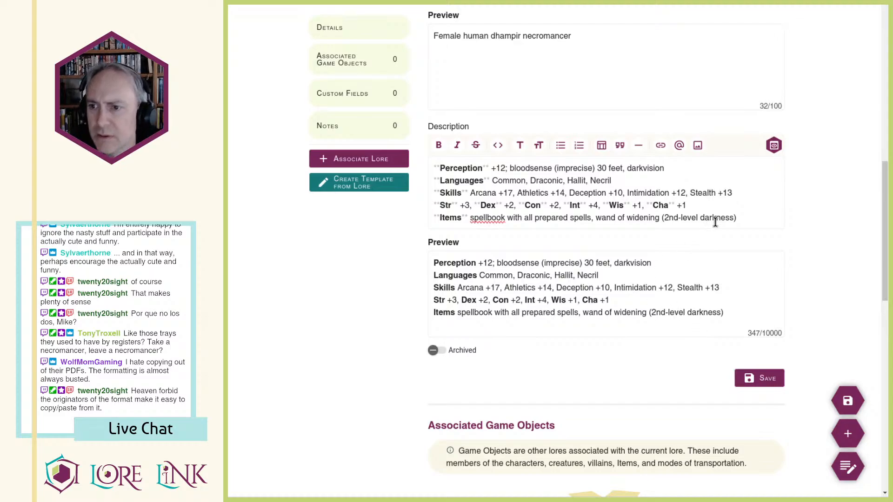
key(End)
key(Return)
text(AC 23; Fort +16, Ref +16, Will +14; +2 circumstance to all)
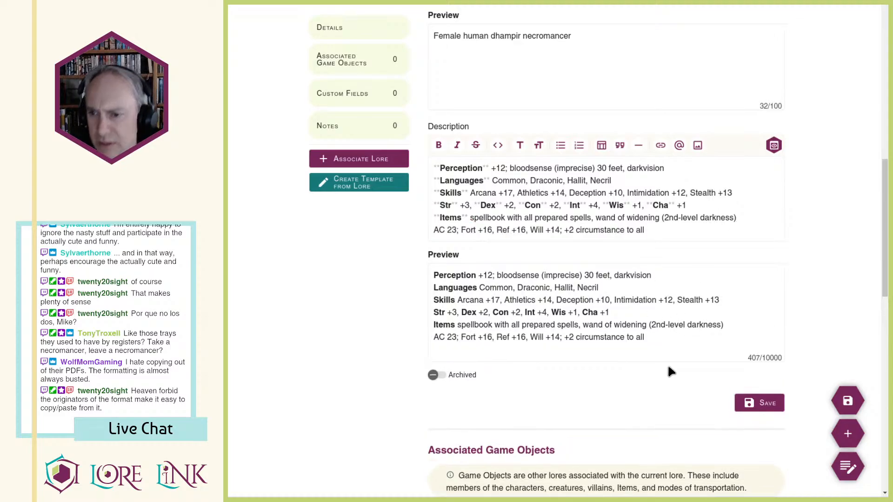
text(saves vs. disease)
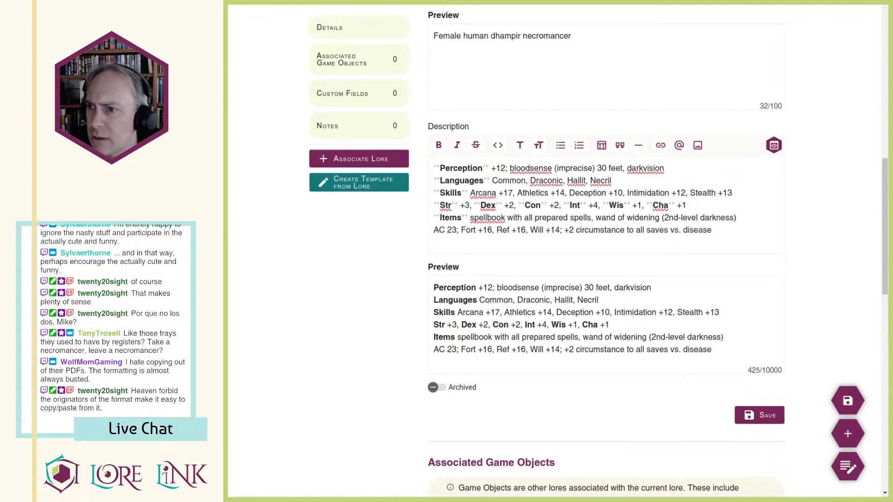
key(Return)
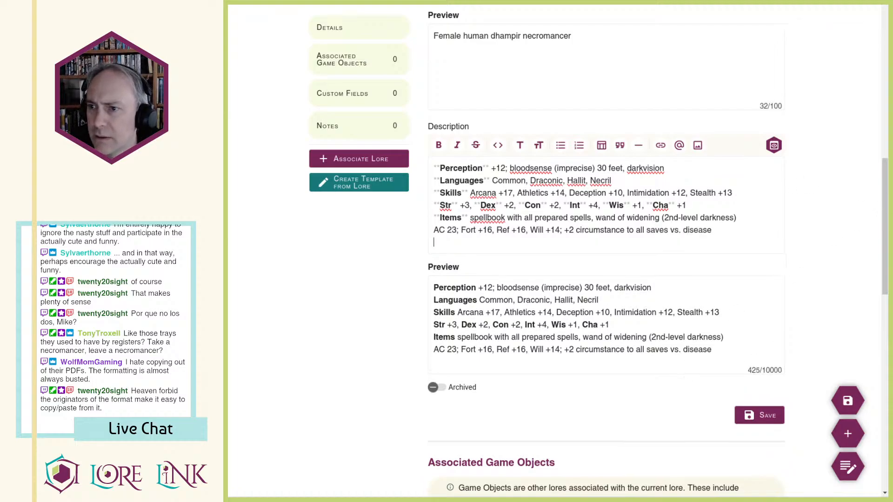
text(HP 100, negative healing)
key(Return)
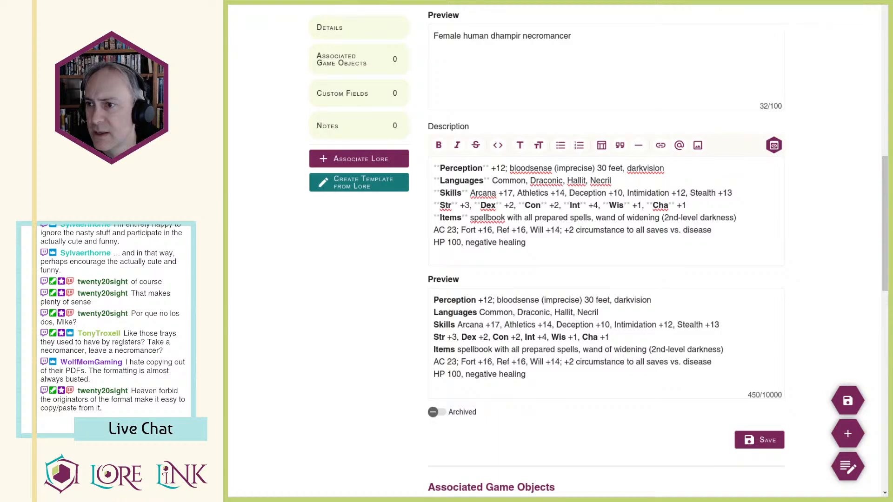
Step: Add the "Sanguine Aura (arcane, aura, necromancy) 30 feet" paragraph with the DC 16 flat check to stop persistent bleed and 1d6 additional bleed damage
text(Sanguine Aura (arcane, aura, necromancy) 30)
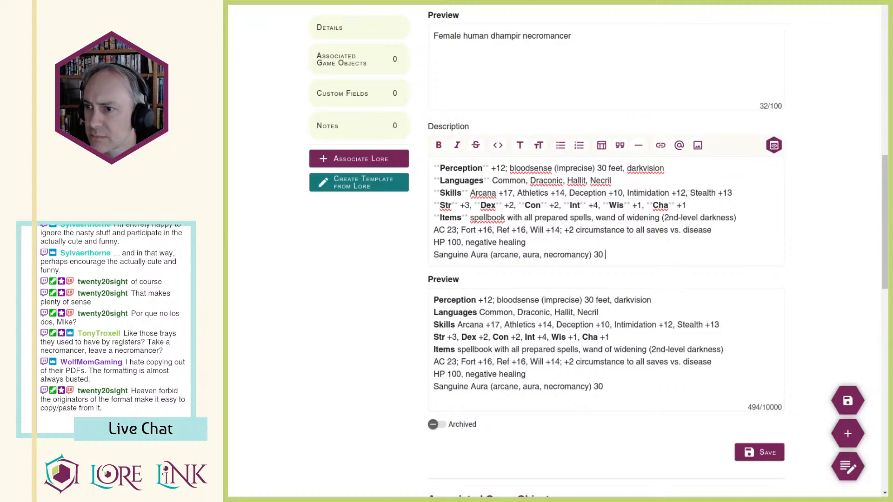
text(feet. Around Turkek, wounds heal slowly)
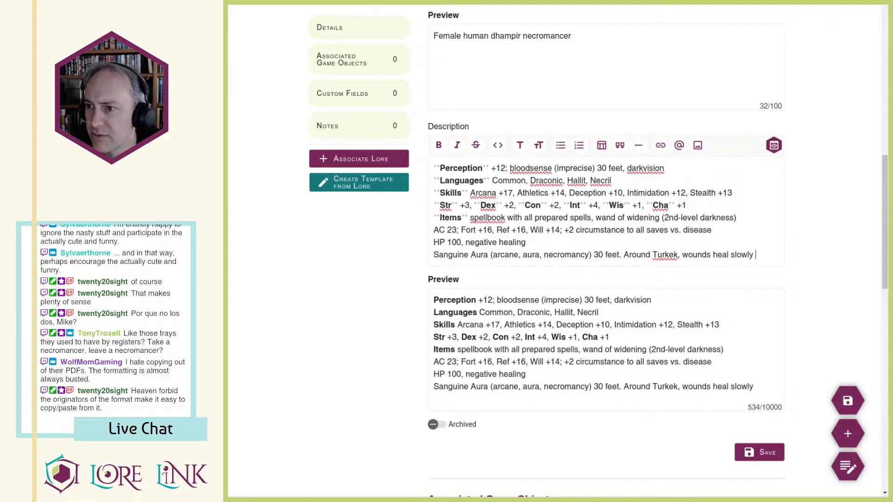
text(and blood flows faster. The flat check to)
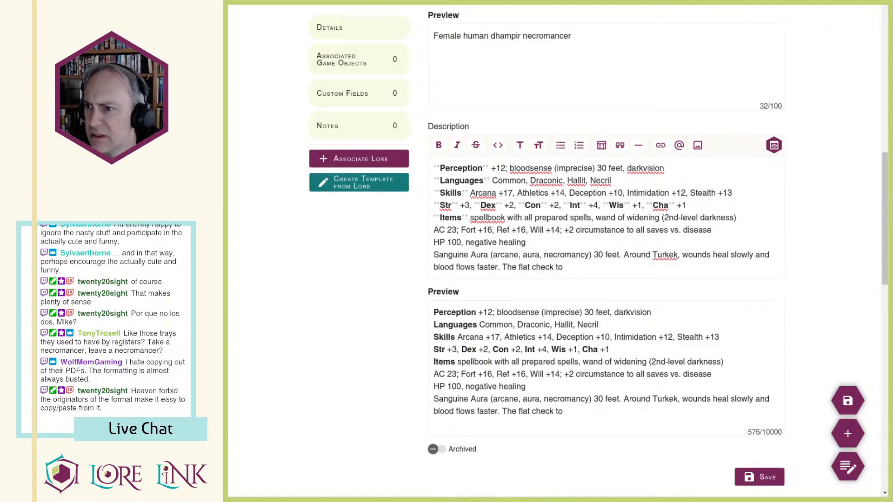
text(stop persistent bleed damage is DC 16,)
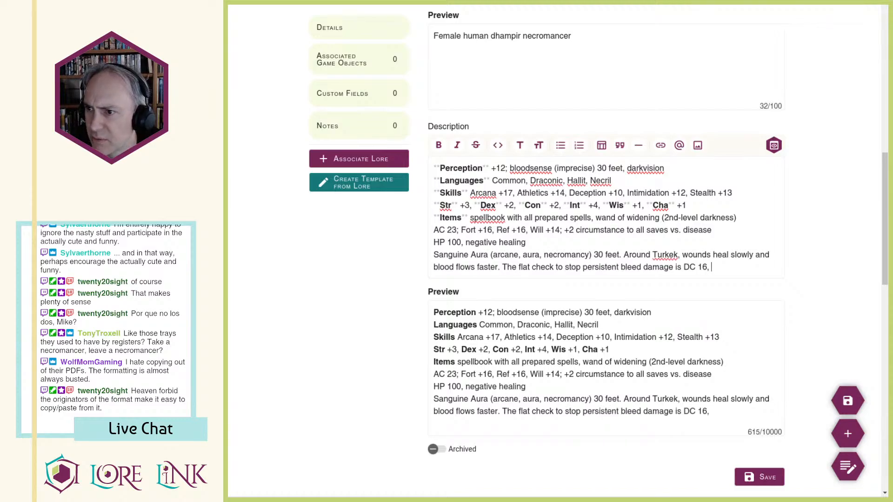
text(rather than DC 15. In addition, each)
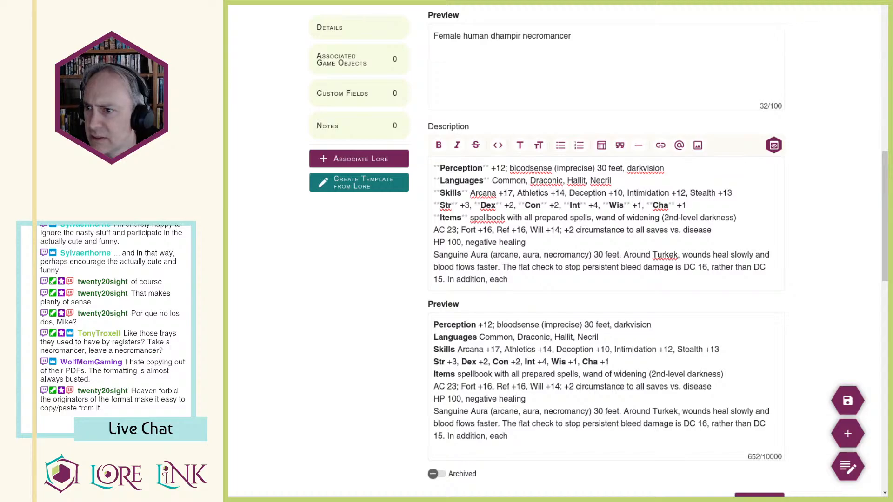
text(time a creature in the emanation takes)
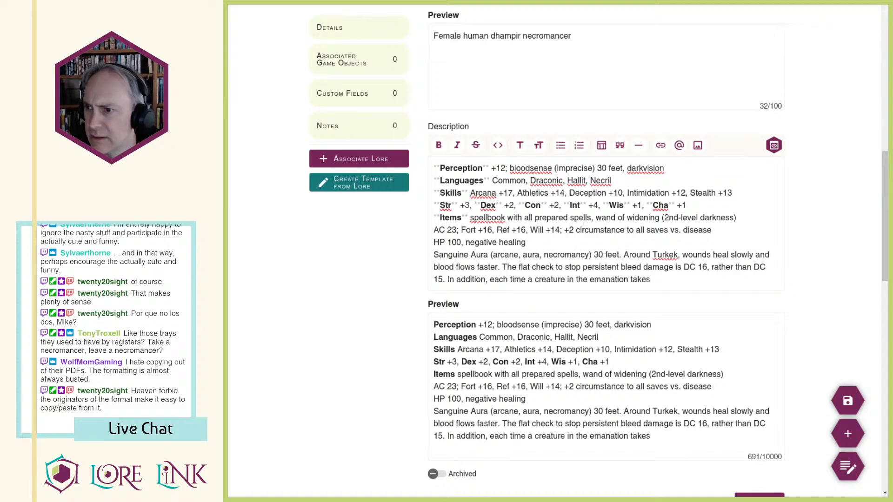
text(persistent bleed damage, it takes 1d6)
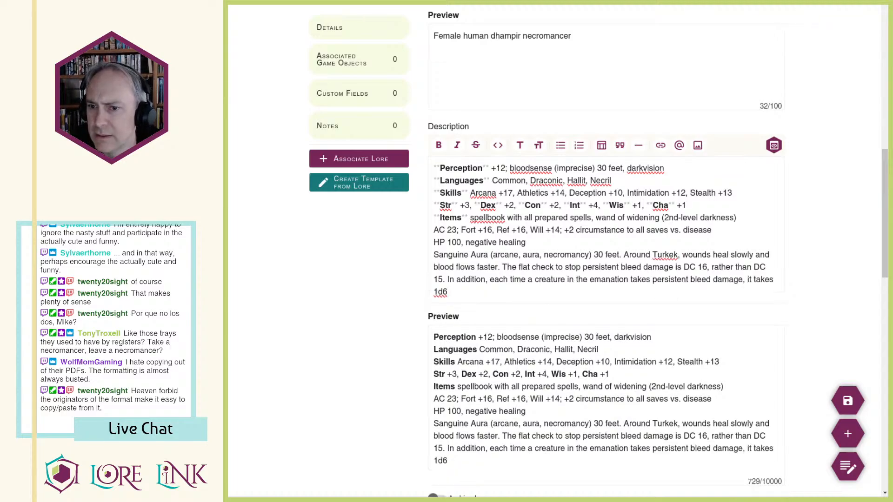
text(additional bleed damage.)
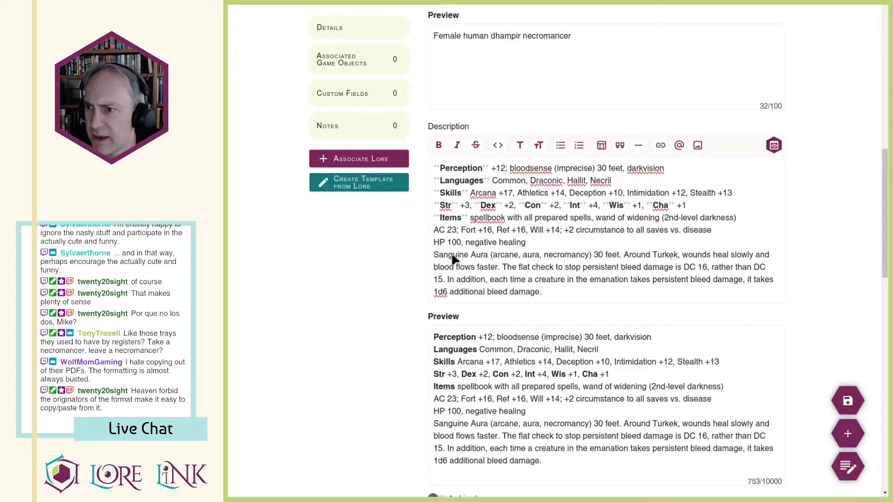
Step: Make the Sanguine Aura, AC, Fort, Ref and Will labels bold in the description
drag(434, 255, 489, 255)
key(ctrl+b)
double_click(441, 230)
key(ctrl+b)
double_click(478, 230)
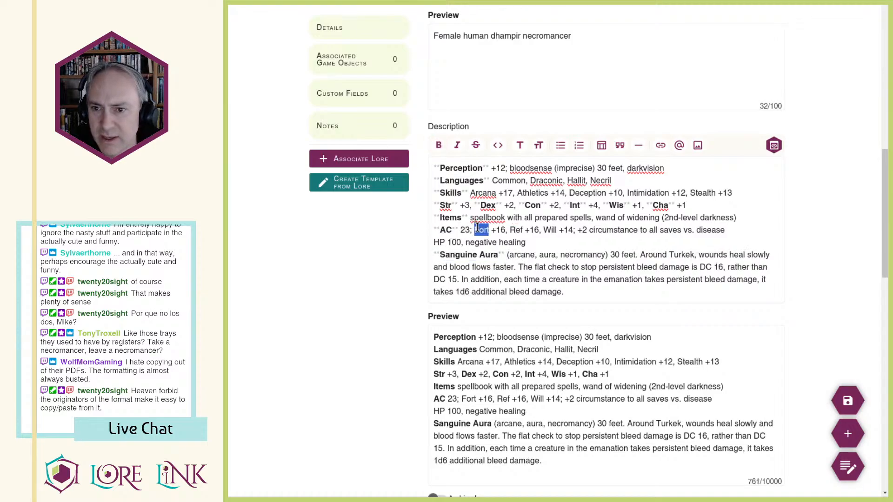
key(ctrl+b)
double_click(530, 229)
key(ctrl+b)
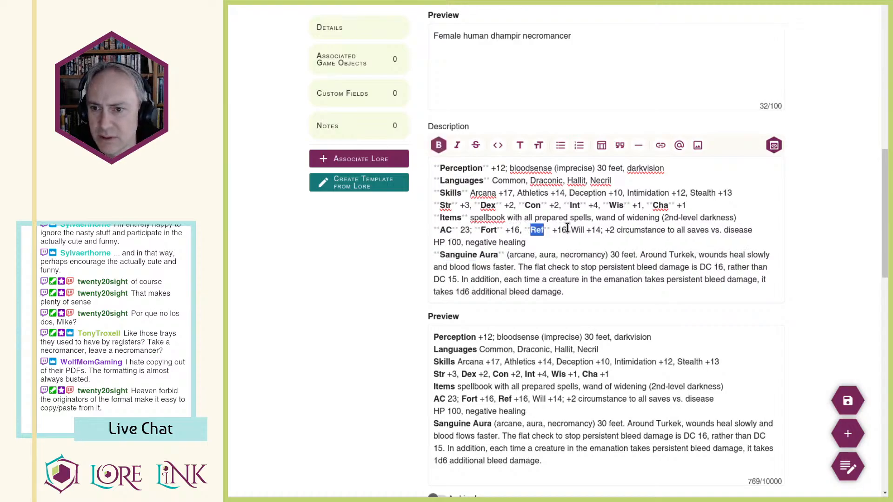
double_click(578, 229)
key(ctrl+b)
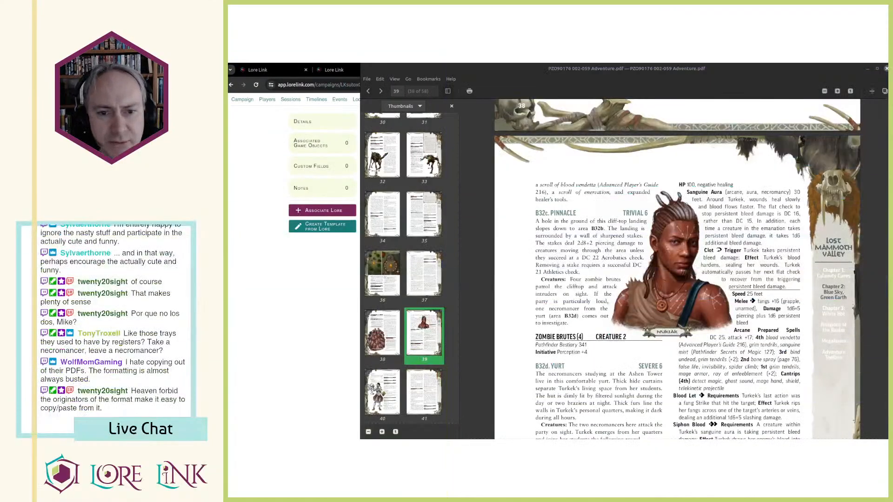
right_click(669, 268)
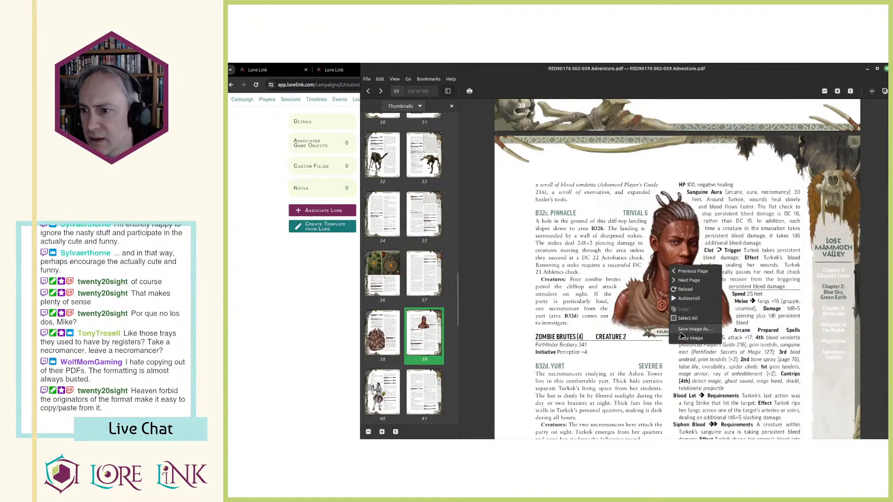
click(693, 330)
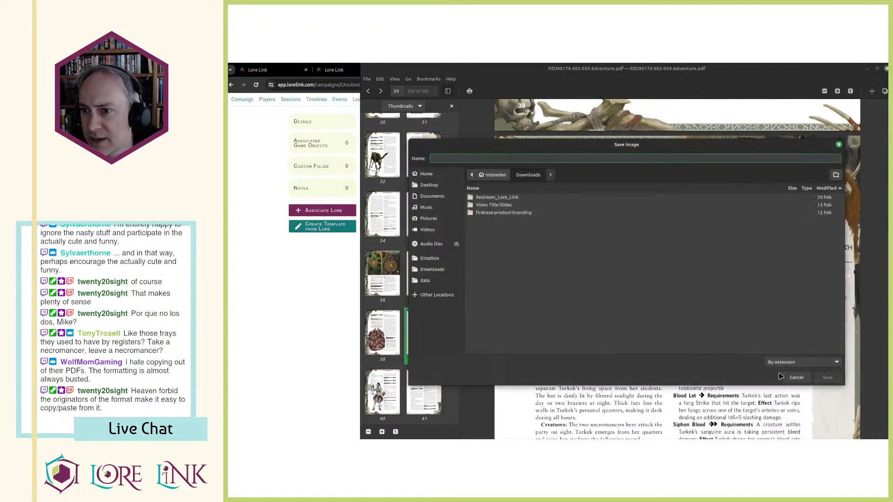
click(791, 379)
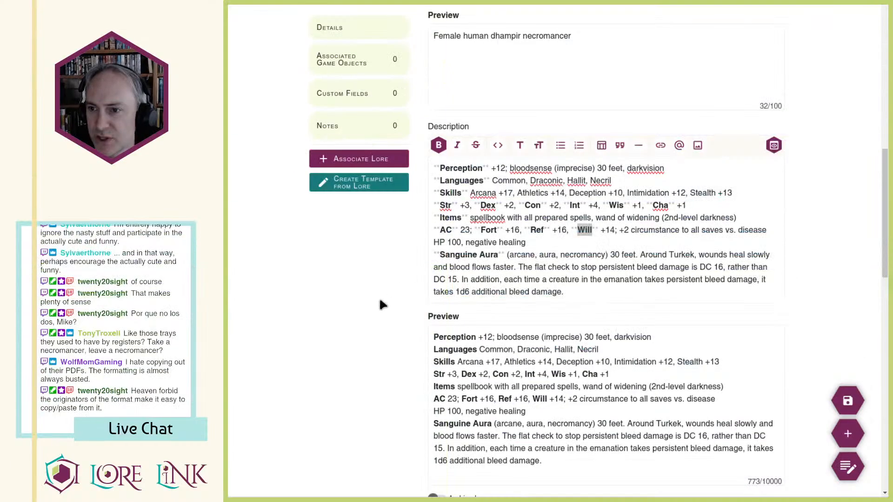
Step: Add the line "Clot [reaction] Trigger Turkek takes persistent bleed damage; Effect Turkek's blood hardens, sealing her wounds" and her automatically passed next flat check
click(641, 243)
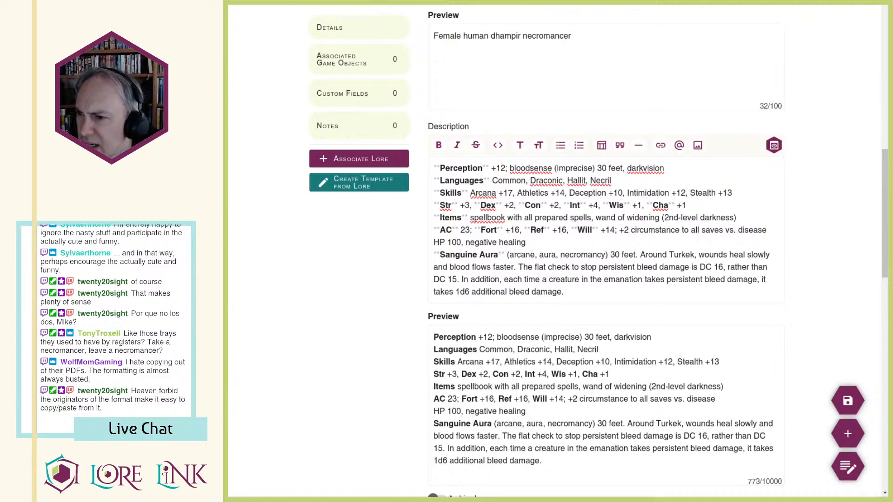
click(568, 289)
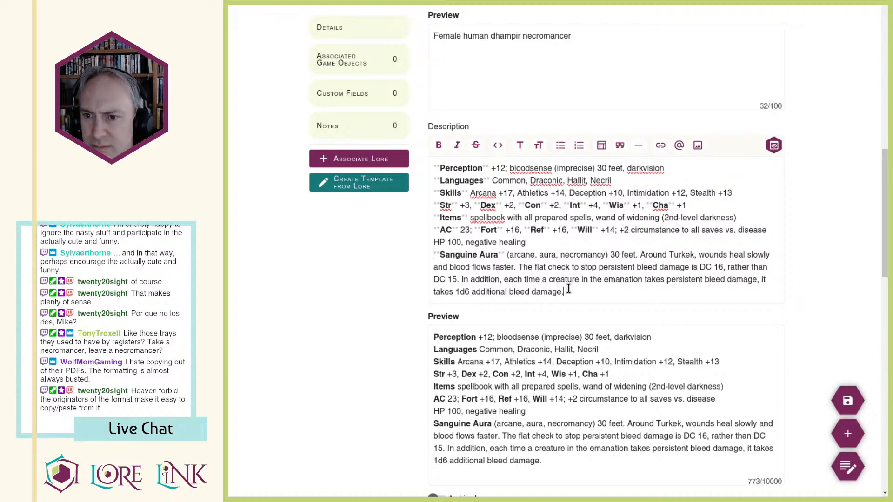
text(Clot [reaction] Trigger Turkek takes persistent)
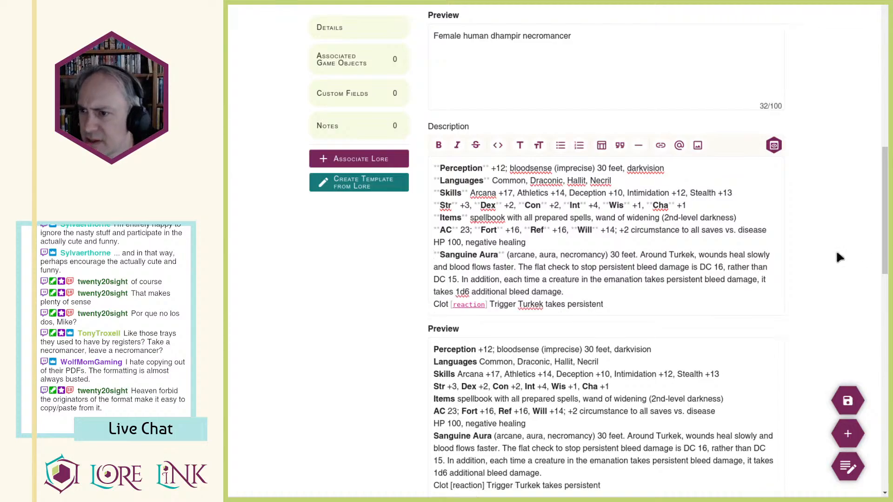
text(bleed damage; Effect Turkek's blood)
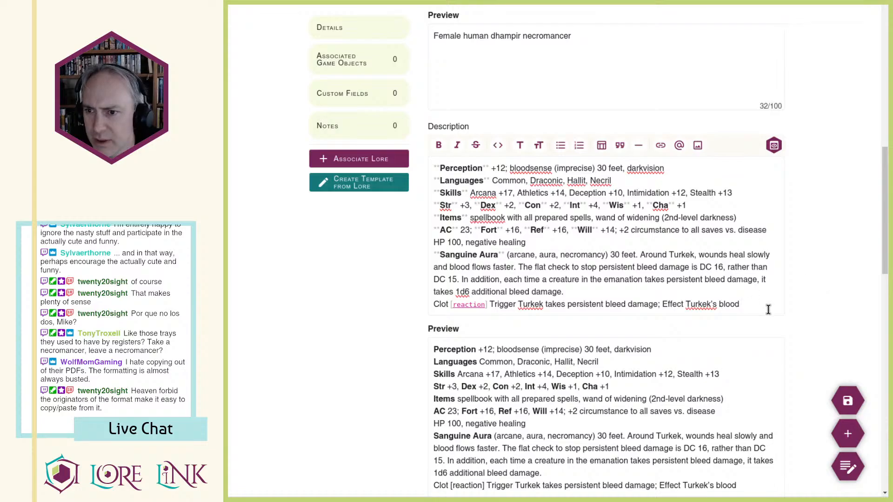
text(hardens, sealing her wounds. Turkek)
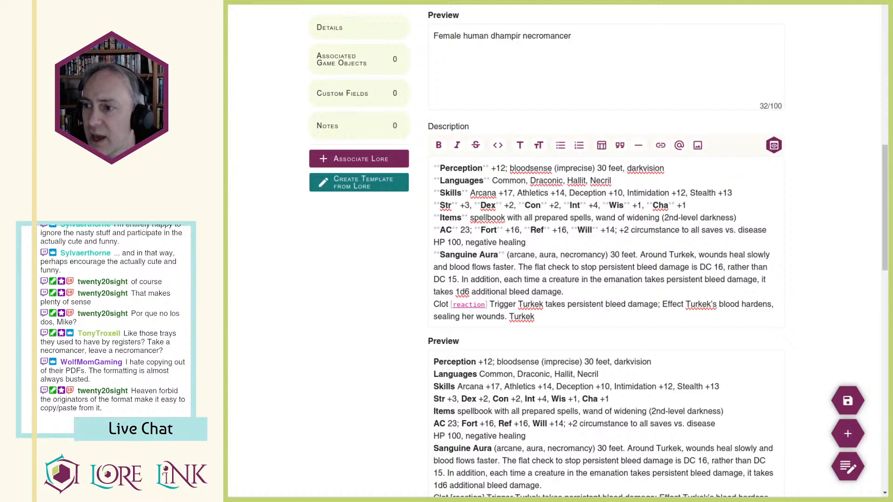
text(automatically passes her next flat check)
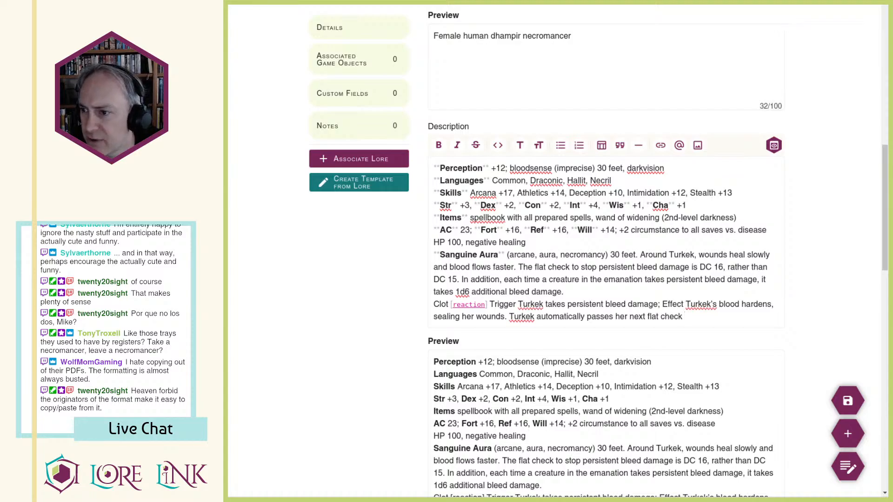
text(to recover from the triggering)
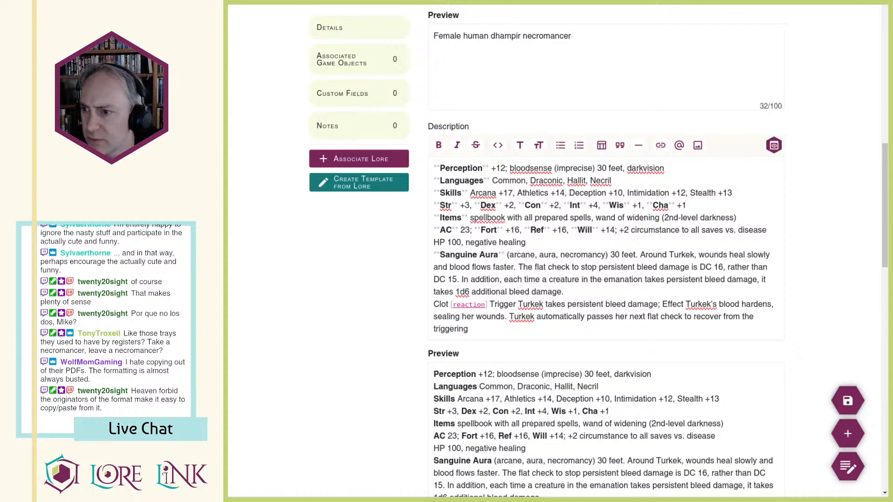
text(persistent bleed damage.)
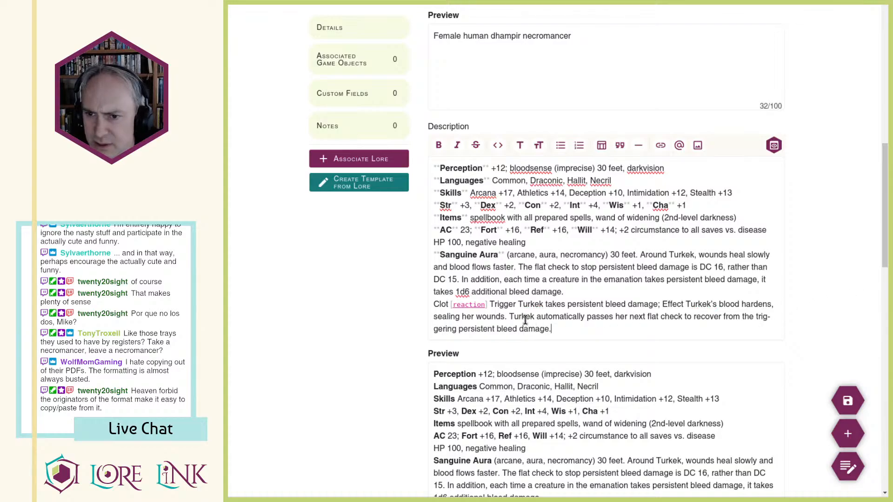
Step: Make the words "Clot [reaction] Trigger" bold in the description
drag(437, 304, 494, 305)
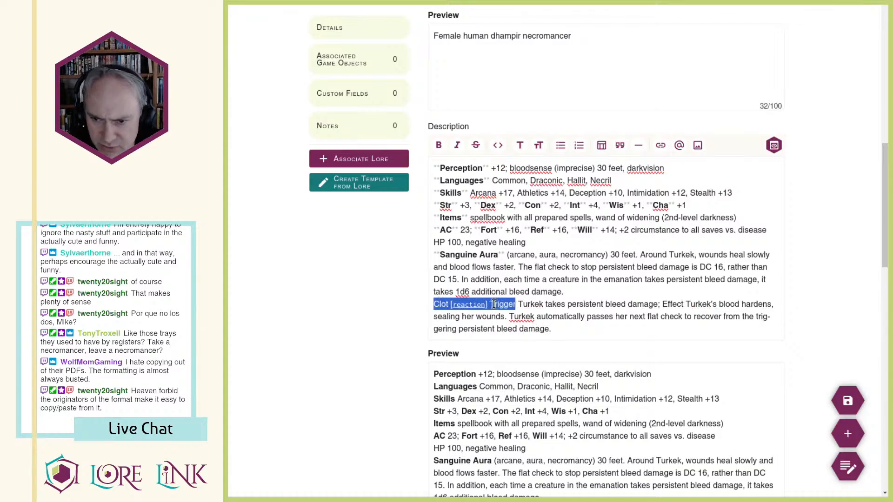
key(ctrl+b)
click(587, 320)
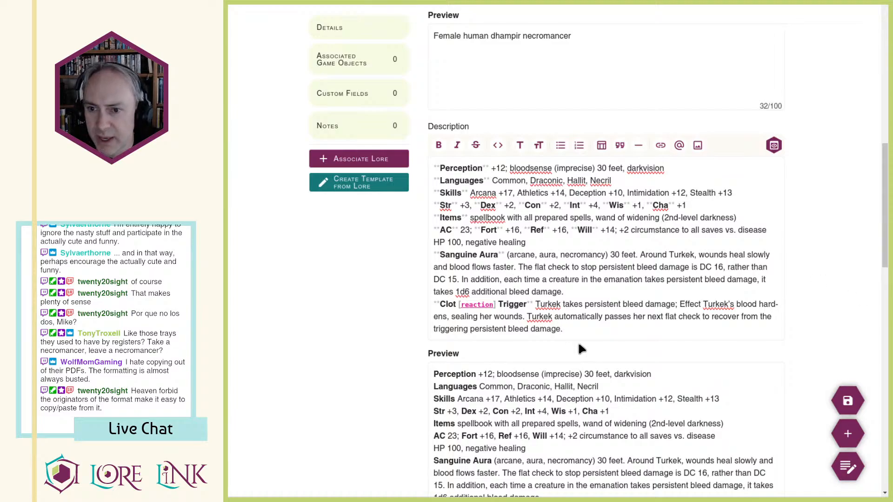
Step: Add the lines "Speed 25 feet" and "Melee [one-action] fangs +16 (grapple, unarmed), Damage 1d6+5 piercing plus 1d6 persistent bleed" to the description
key(Return)
text(Speed 25 feet)
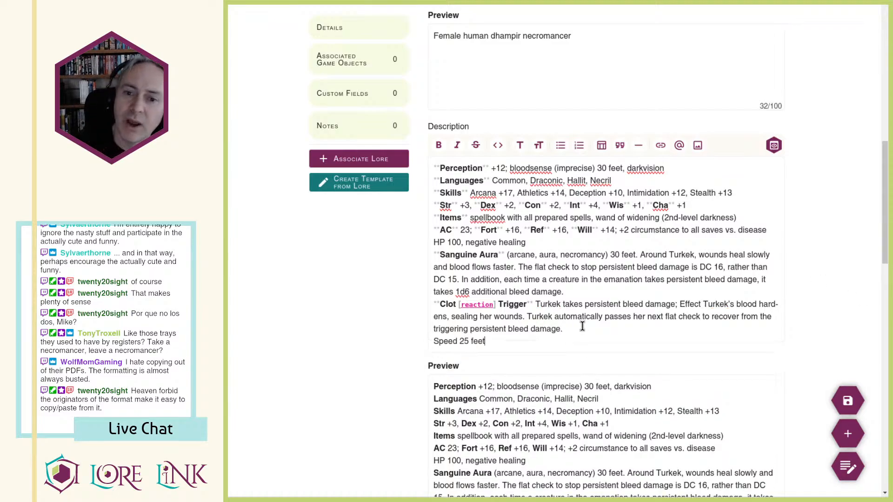
key(Return)
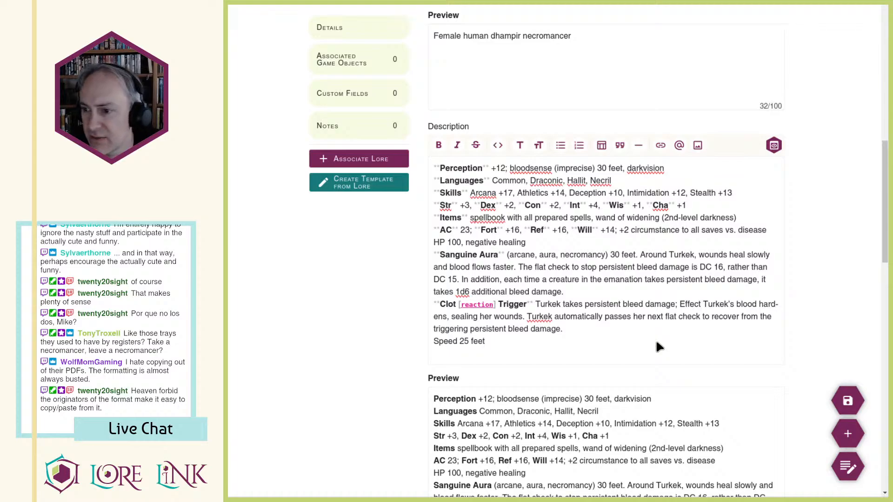
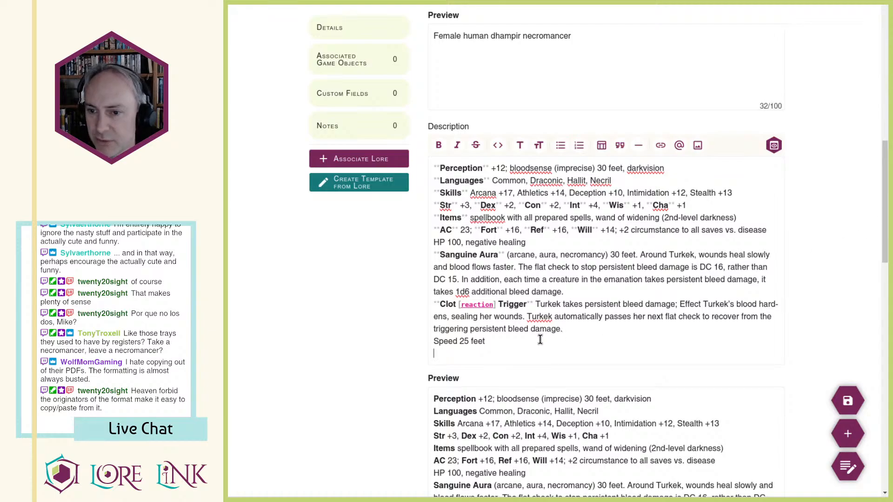
text(Melee [one-action] fangs +16 (grapple,)
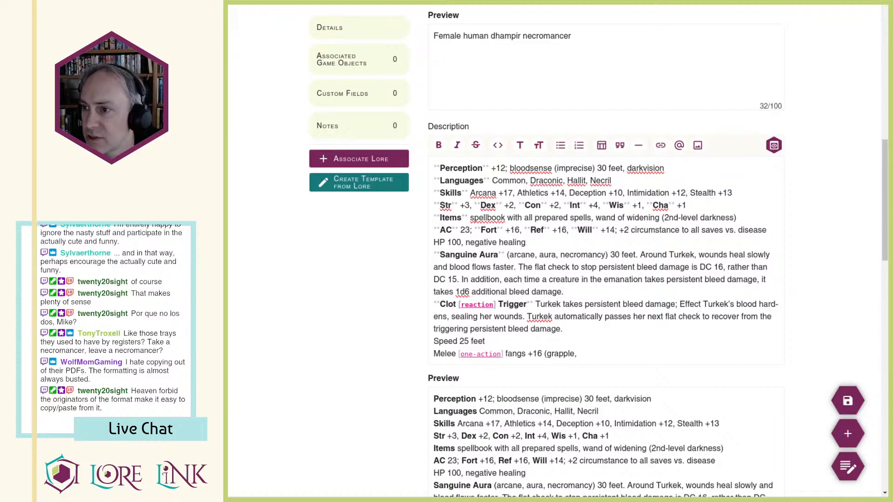
text(unarmed), Damage 1d6+5)
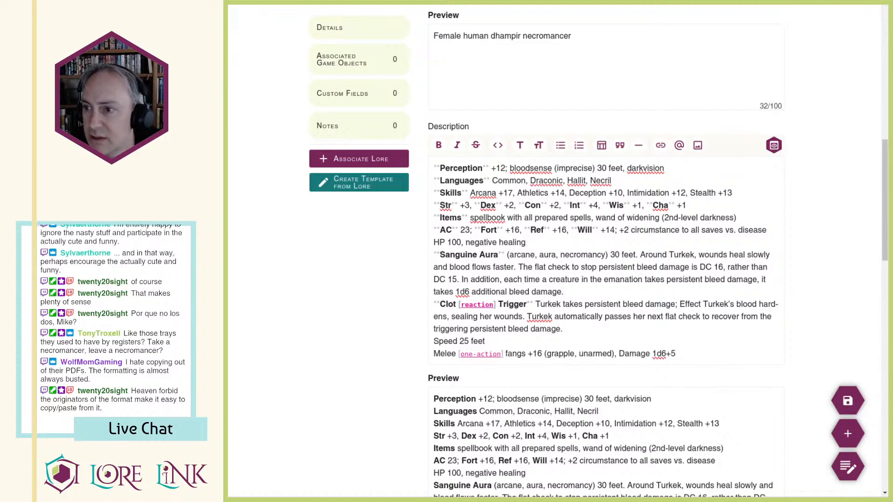
text(piercing plus 1d6 persistent)
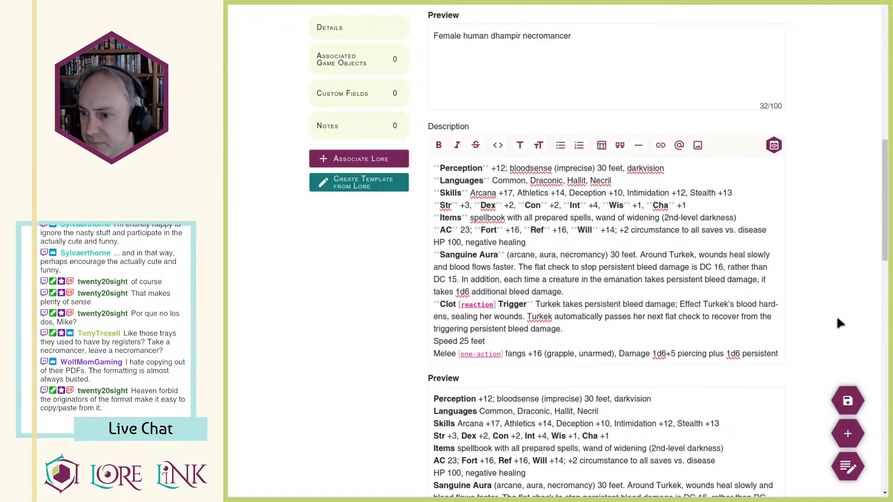
text(bleed)
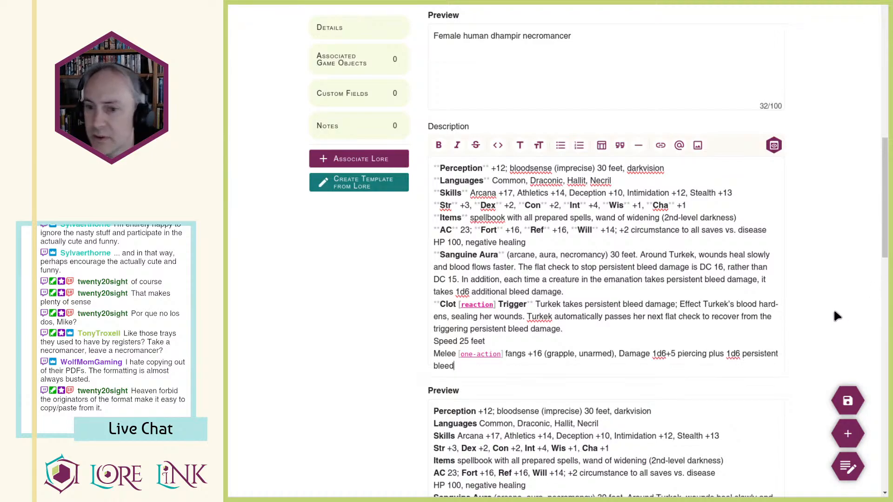
Step: Start a new line "Arcane Prepared Spells DC 25, attack +17; 4th blood vendetta (Advanced Player's Guide 216), grim tendrils, sanguine"
key(Return)
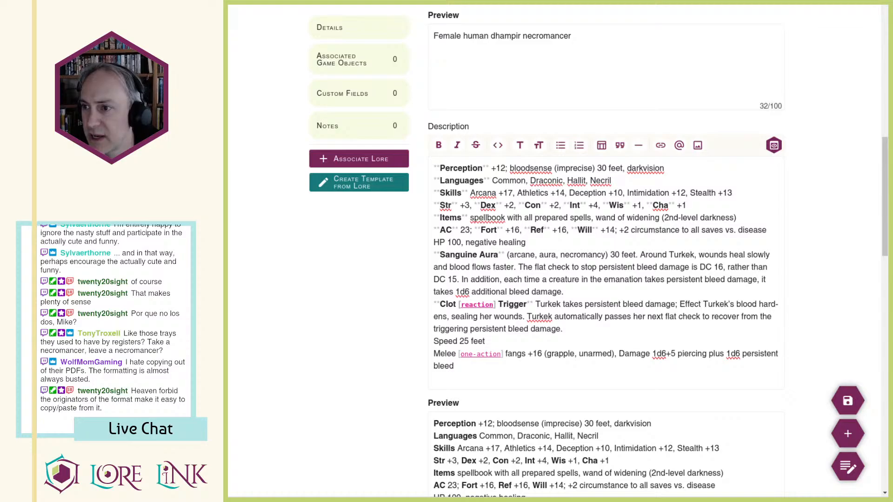
text(Arcane Prepared Spells)
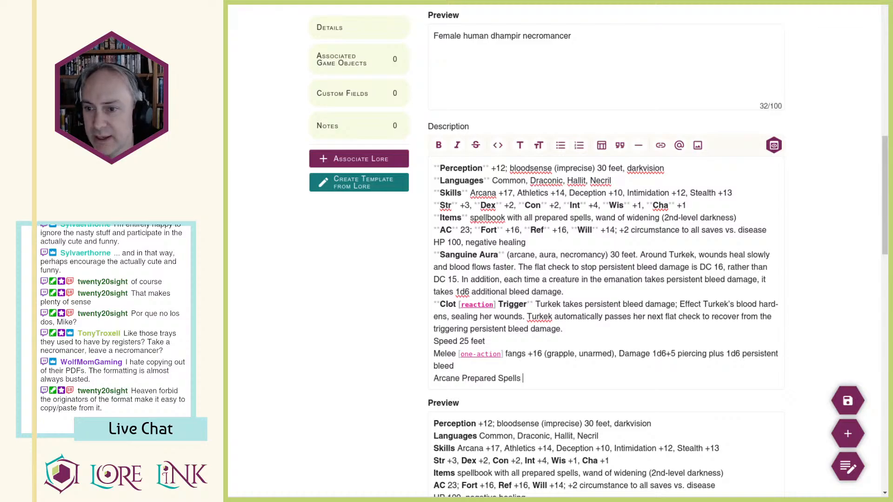
text(DC 25, attack +17; 4th blood vendetta)
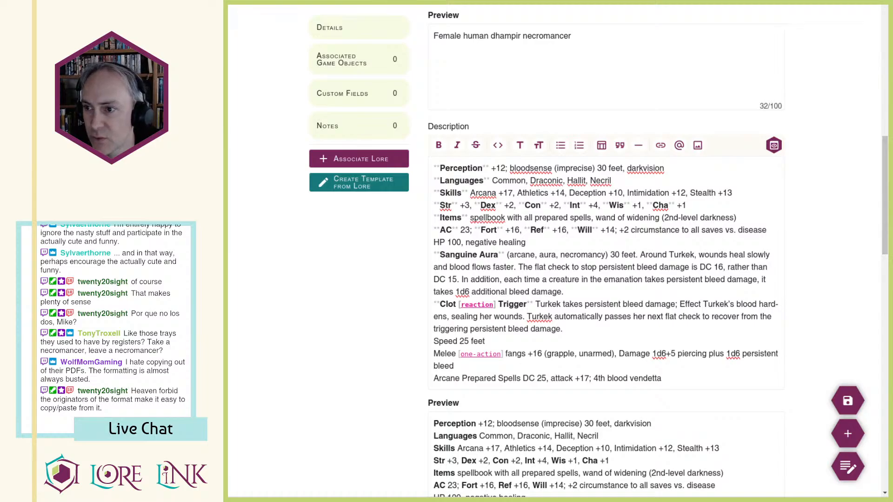
text((Advanced Player’s Guide 216), grim tendrils, sanguine)
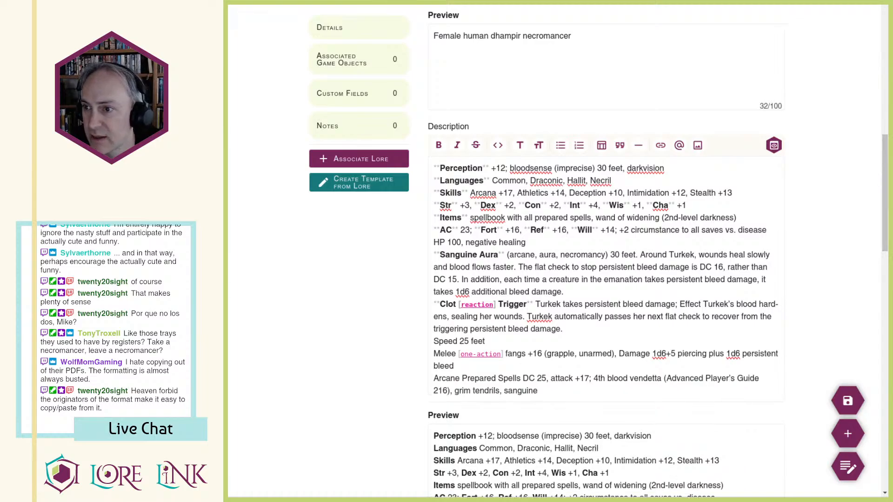
Step: Append the spells "mist (Pathfinder Secrets of Magic 127); 3rd bind undead, grim tendrils (×2); 2nd bone spray (page 76), false life, invisibility, spider climb; 1st grim tendrils,"
text(mist (Pathfinder Secrets of Magic 127); 3rd bind)
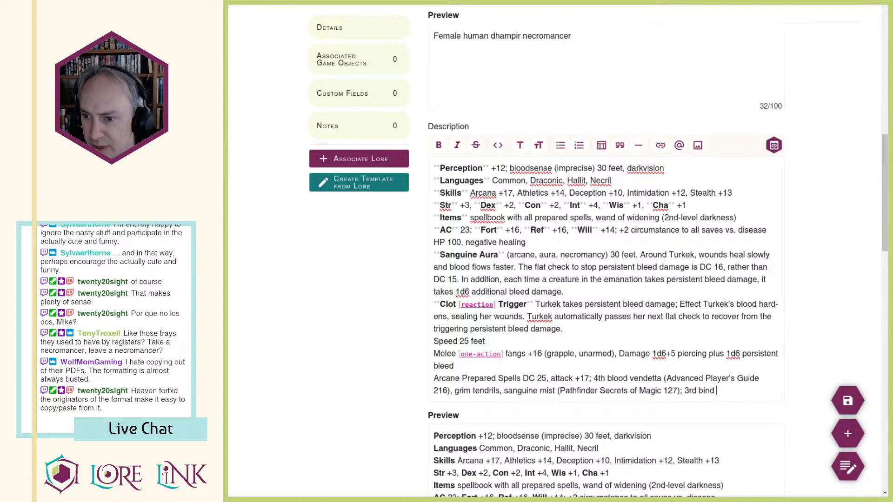
text(undead, grim tendrils (×2); 2nd bone spray (page 76),)
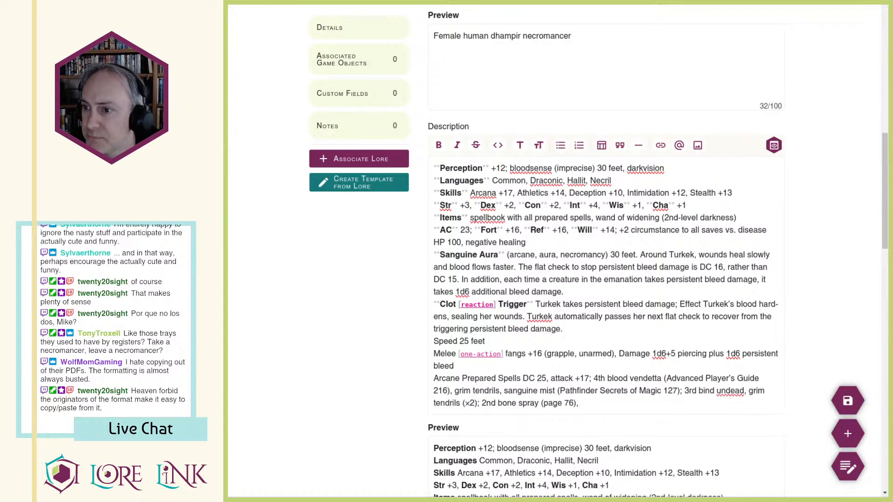
text(false life, invisibility, spider climb; 1st grim tendrils,)
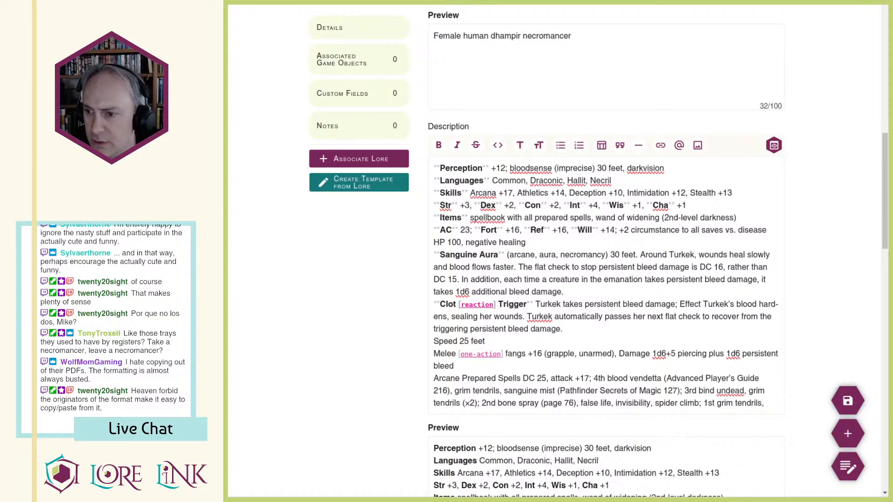
Step: Finish the spell list with "mage armor, ray of enfeeblement (×2); Cantrips (4th) detect magic, ghost sound, mage hand, shield, telekinetic projectile"
text(mage armor, ray of enfeeblement (×2); Cantrips)
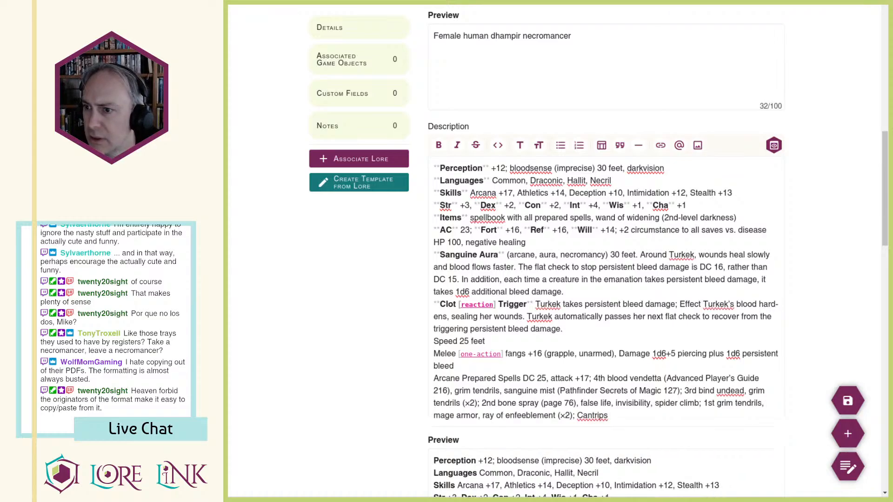
text((4th) detect magic, ghost sound, mage hand, shield,)
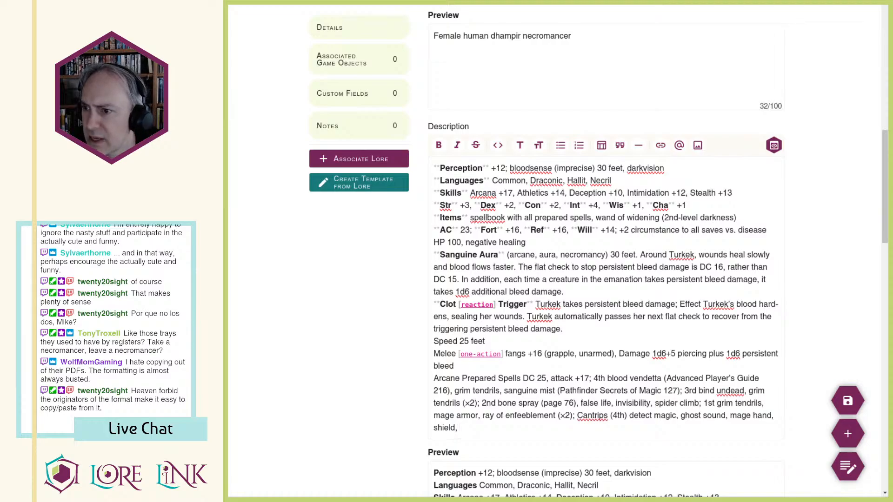
text(telekinetic projectile)
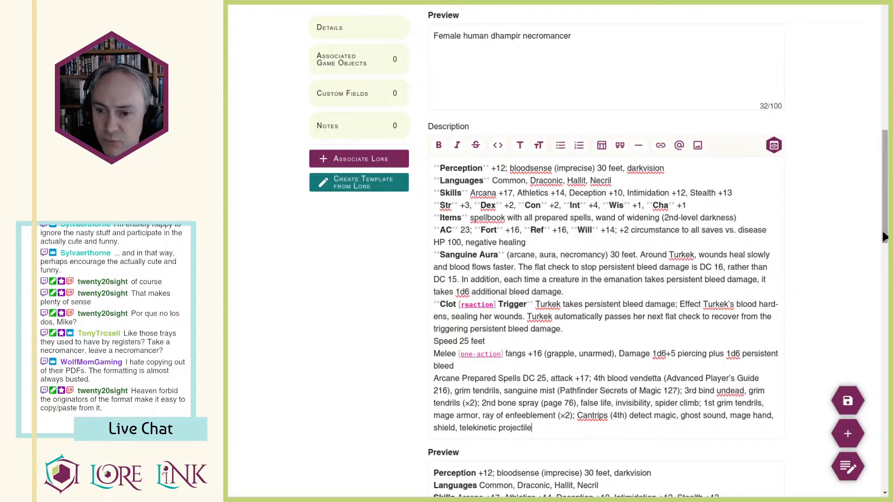
Step: Add the "Blood Let [one-action] Requirements" paragraph: after a fang Strike that hit, Turkek rips her fangs across arteries or veins, dealing 1d6+5 additional slashing damage
key(Return)
text(Blood Let [one-action] Requirements Turkek's last action was)
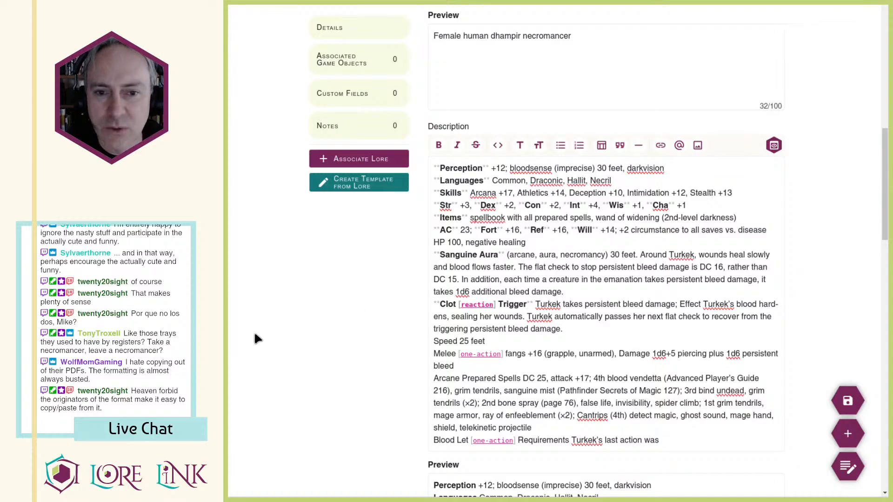
scroll(625, 387, down, 1)
scroll(625, 387, down, 1)
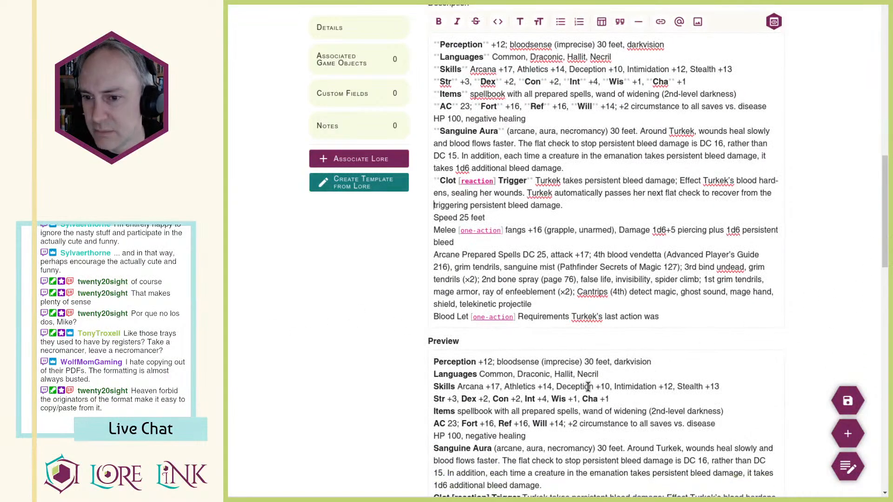
click(686, 314)
text(a fang Strike that hit the target; Effect Turkek rips)
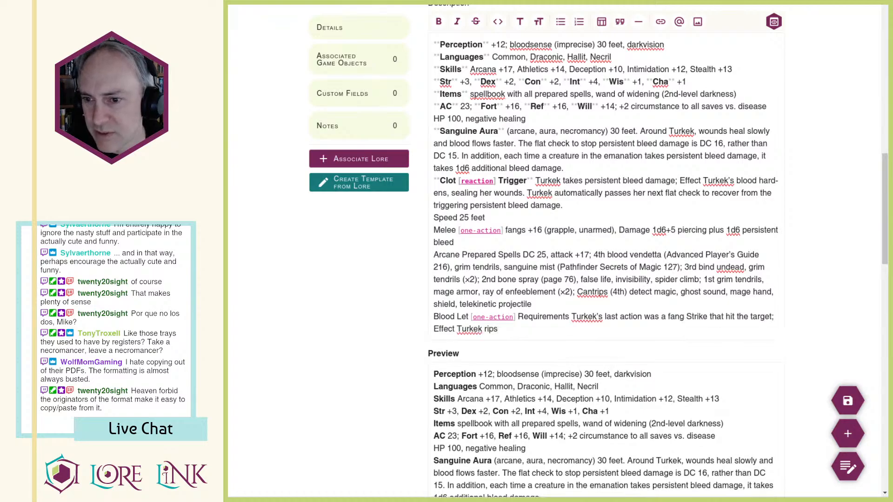
text(her fangs across one of the target’s arteries or veins,)
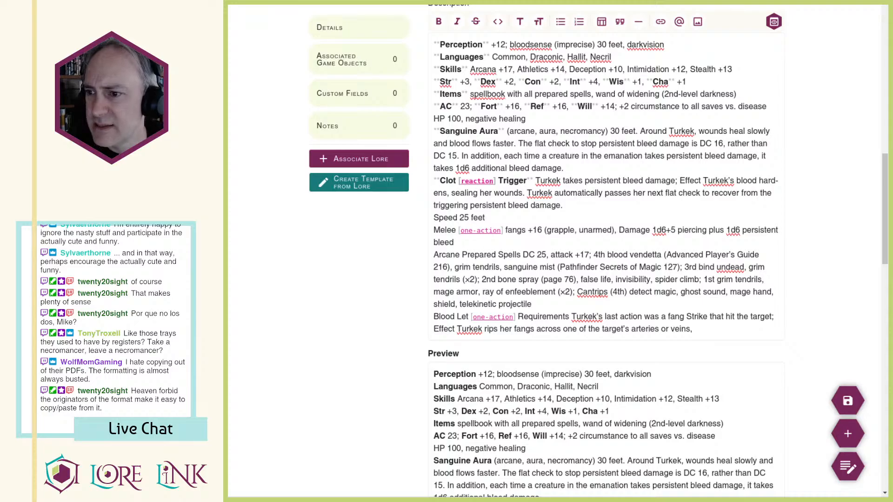
text(dealing an additional 1d6+5 slashing damage.)
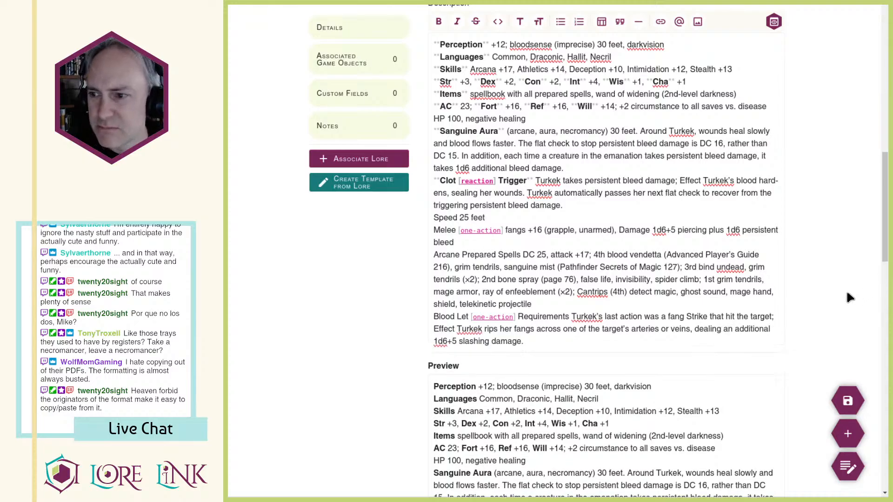
Step: Add the "Siphon Blood [two-actions] Requirements" paragraph: with a creature in her sanguine aura taking persistent bleed damage, Turkek draws its blood and regains 7 Hit Points
key(Return)
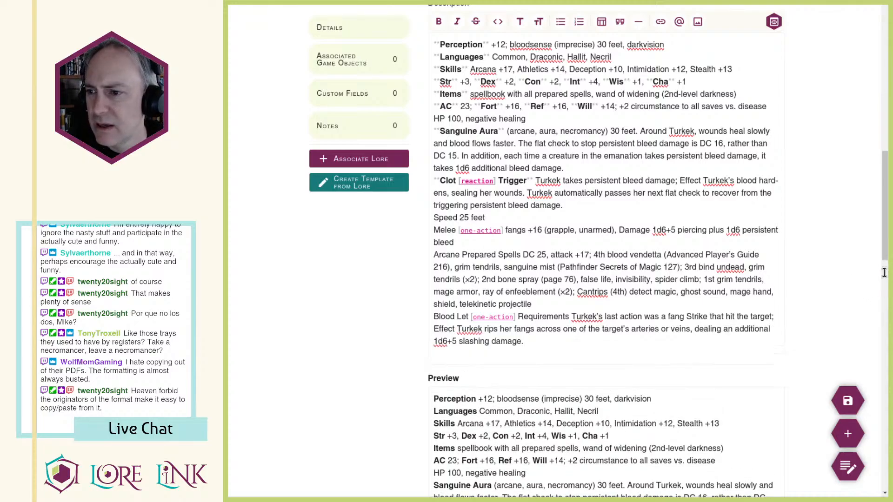
text(Siphon Blood [two-actions] Requirements A creature within)
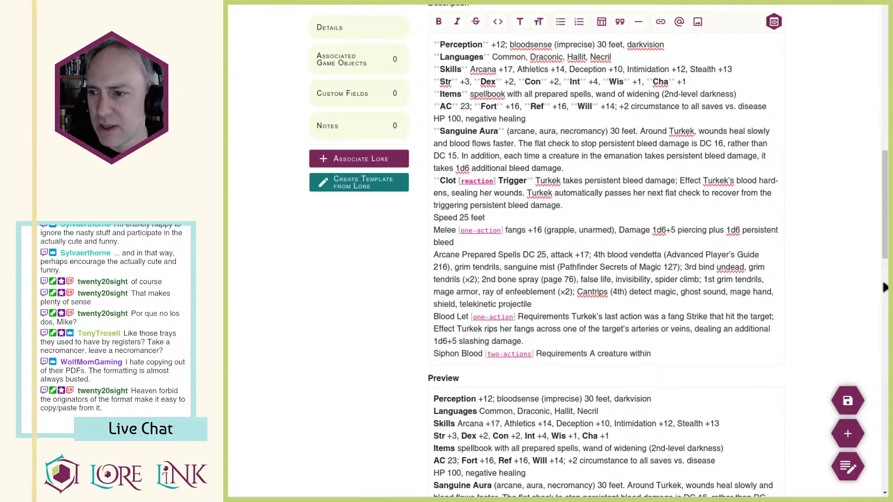
text(Turkek's sanguine aura is taking persistent bleed)
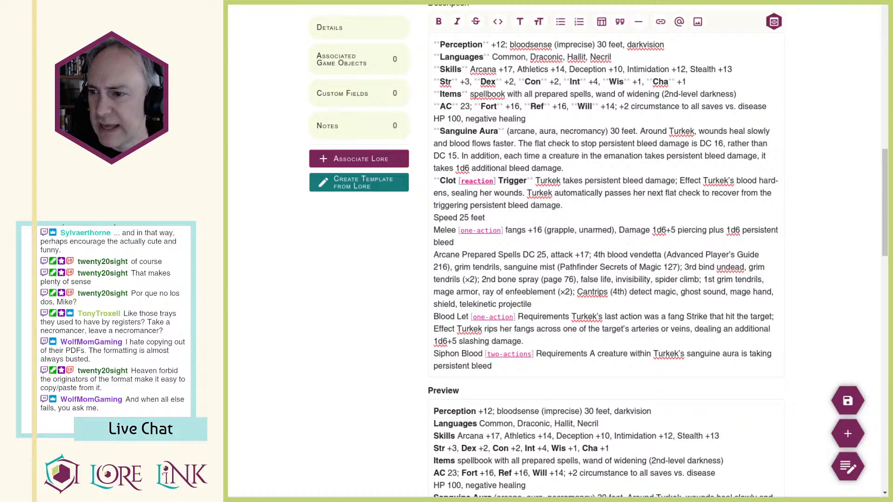
text(damage; Effect Turkek draws her enemy's blood into)
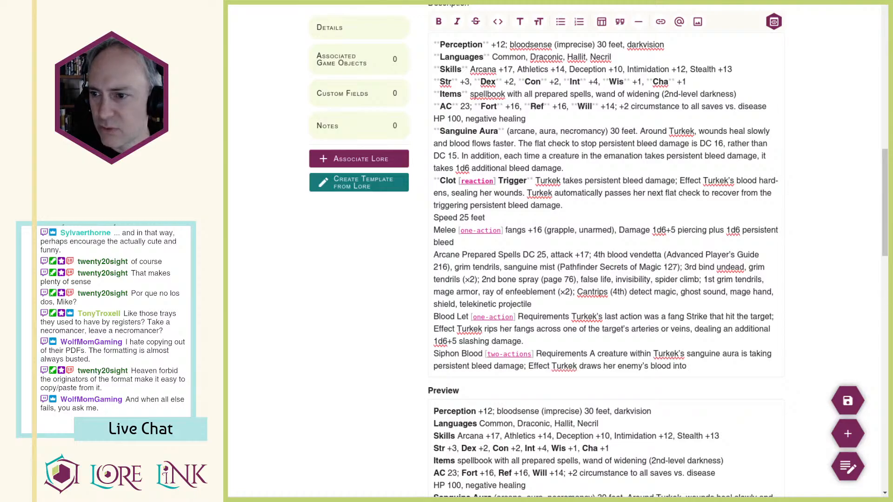
text(her own body to heal her wounds. She regains 7)
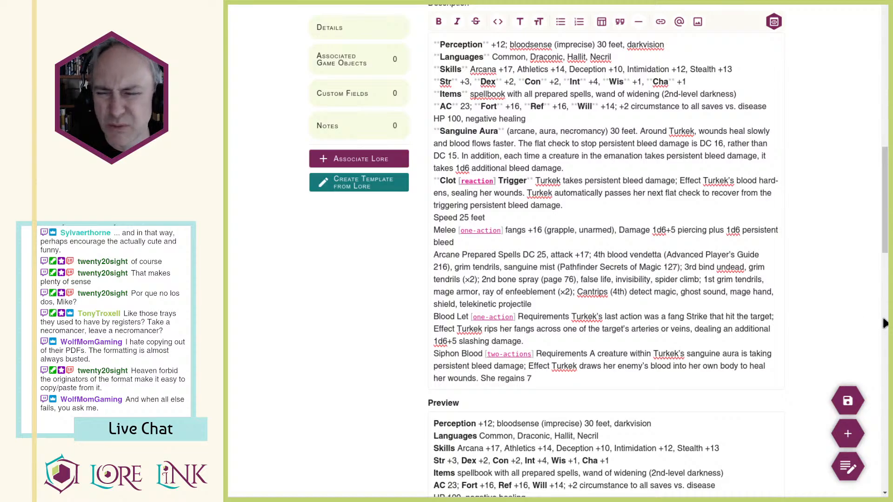
text(Hit Points.)
Step: Make the Siphon Blood, Blood Let and Arcane Prepared Spells labels bold in the description
double_click(441, 354)
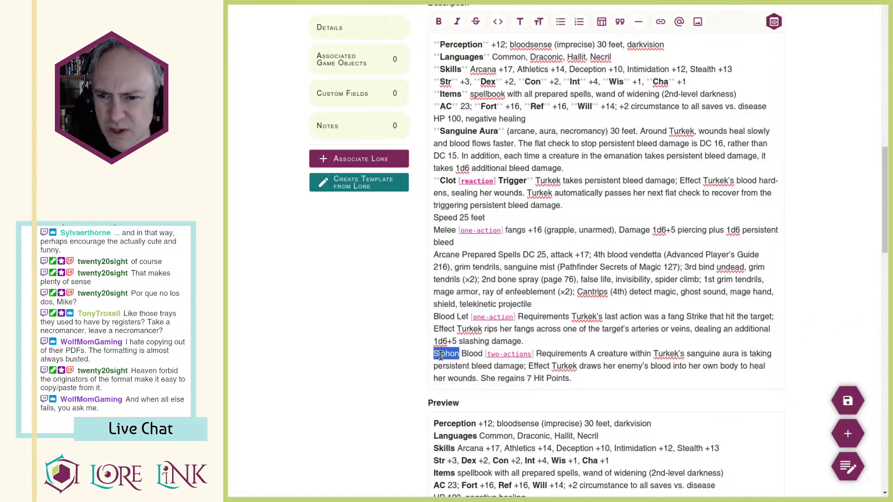
key(ctrl+shift+Right)
key(ctrl+b)
drag(434, 317, 470, 317)
double_click(445, 321)
key(ctrl+shift+Right)
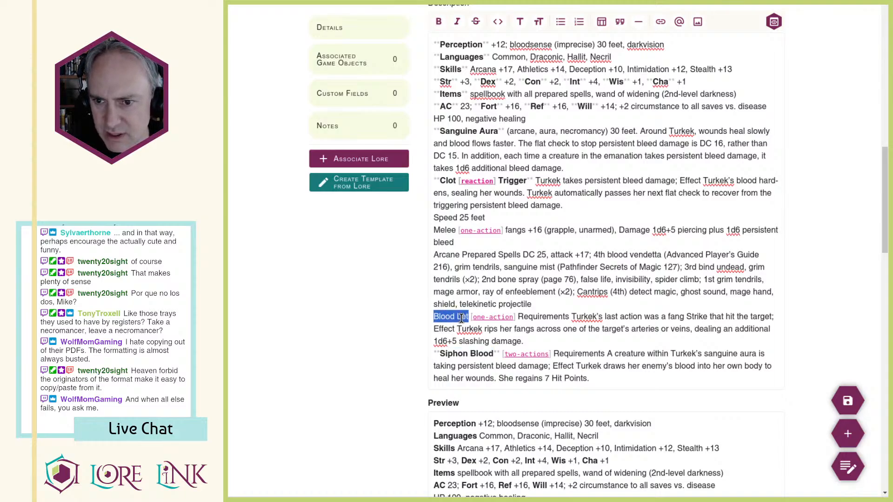
key(ctrl+b)
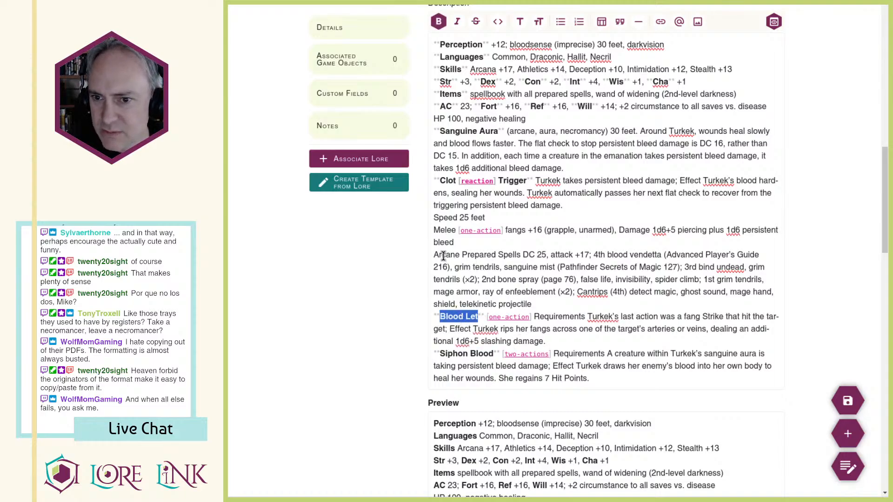
drag(436, 254, 502, 251)
key(ctrl+b)
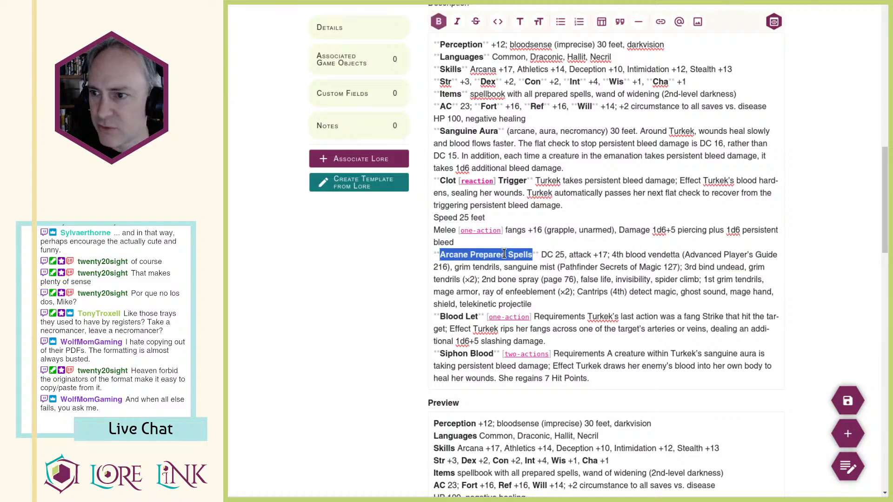
Step: Extend the bold Blood Let label so it also covers [one-action] and Requirements
click(543, 316)
click(476, 317)
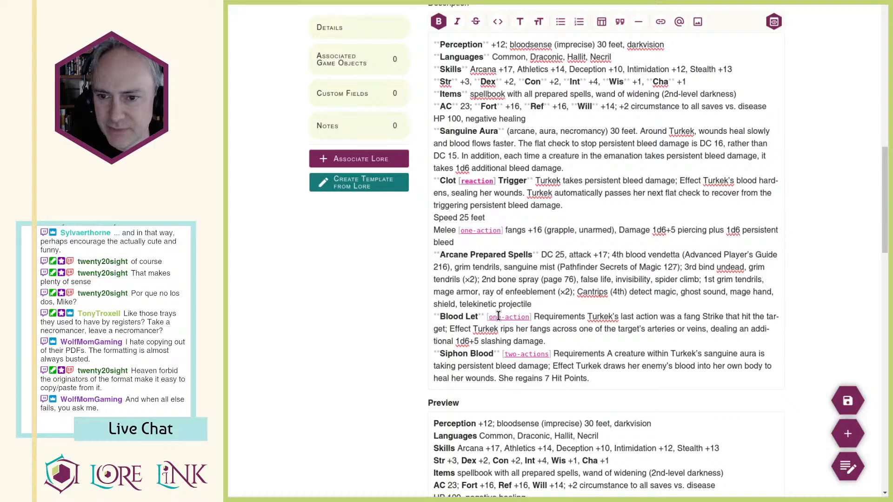
key(ctrl+b)
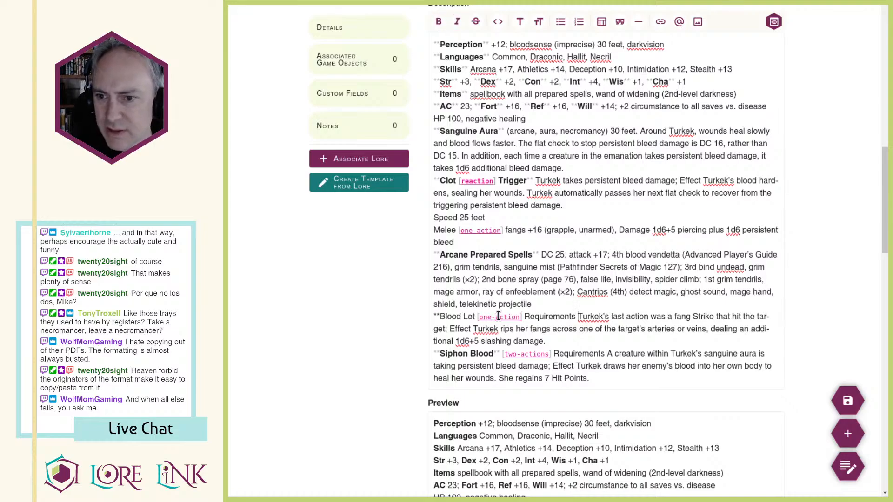
text(**)
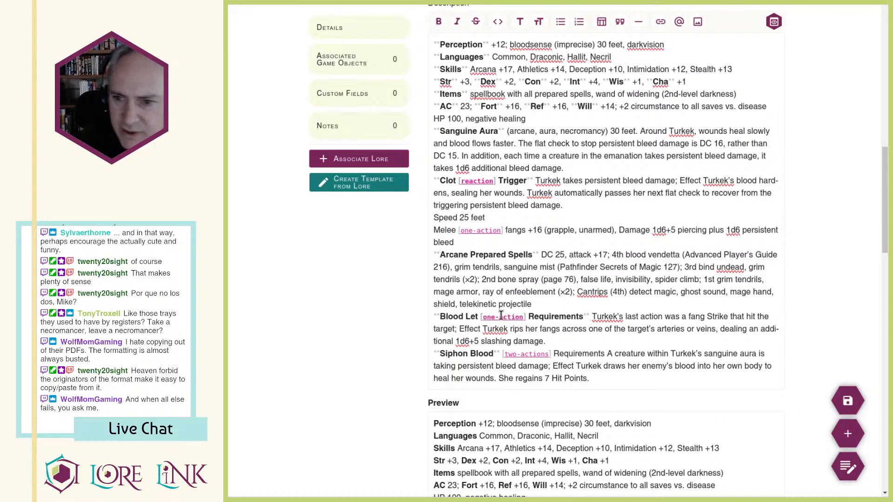
Step: Extend the bold Siphon Blood label so it also covers [two-actions] and Requirements
click(605, 354)
text(**)
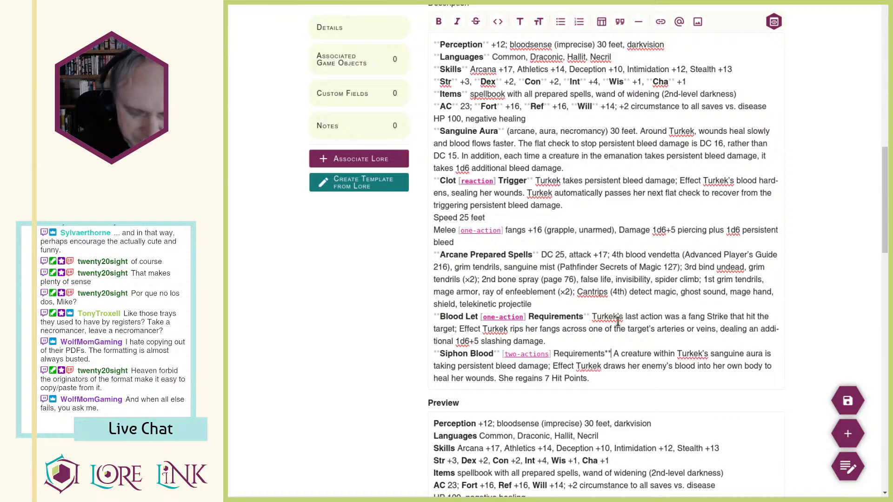
key(Left)
key(Left)
key(Left)
key(Left)
key(Left)
key(Left)
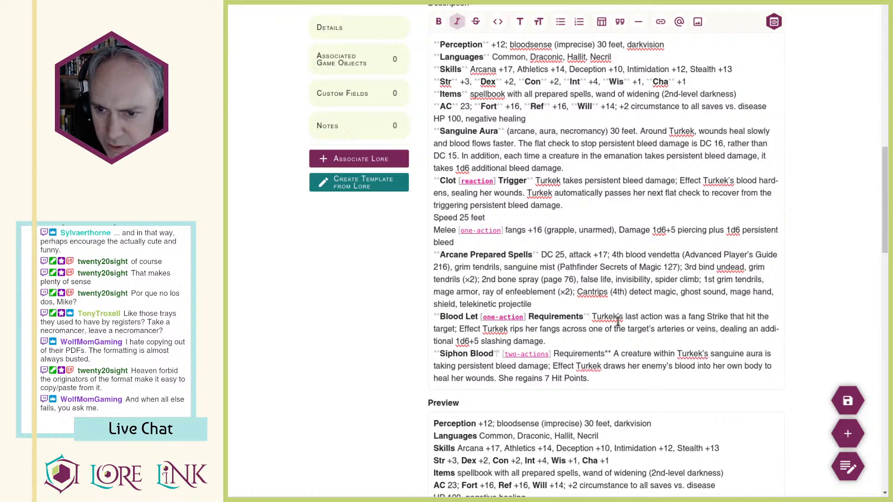
key(BackSpace)
key(BackSpace)
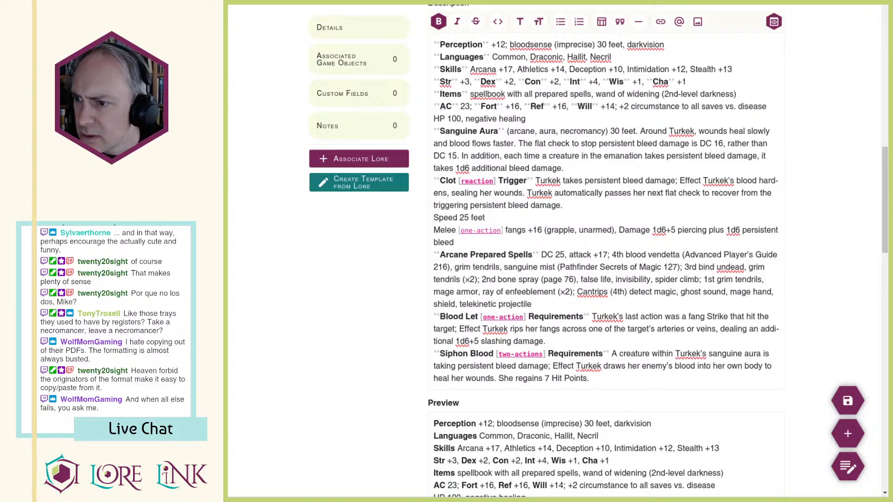
Step: Make the word Effect bold in both the Siphon Blood and Blood Let paragraphs
double_click(562, 366)
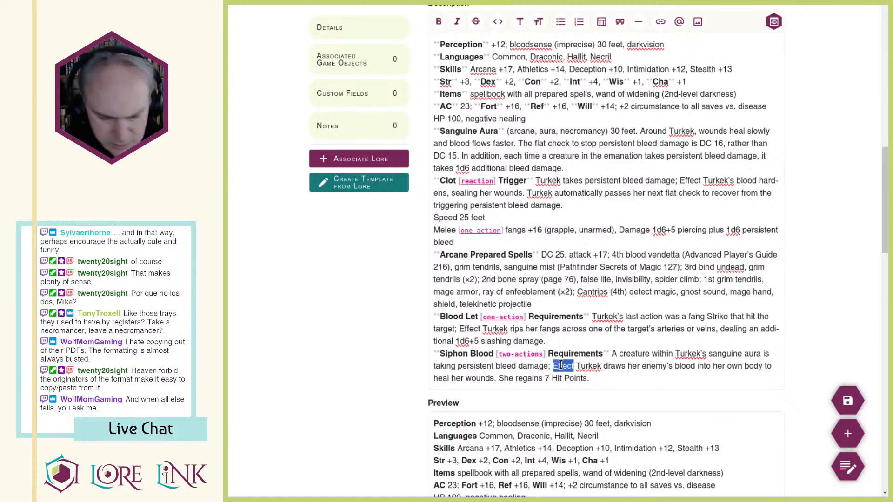
key(ctrl+b)
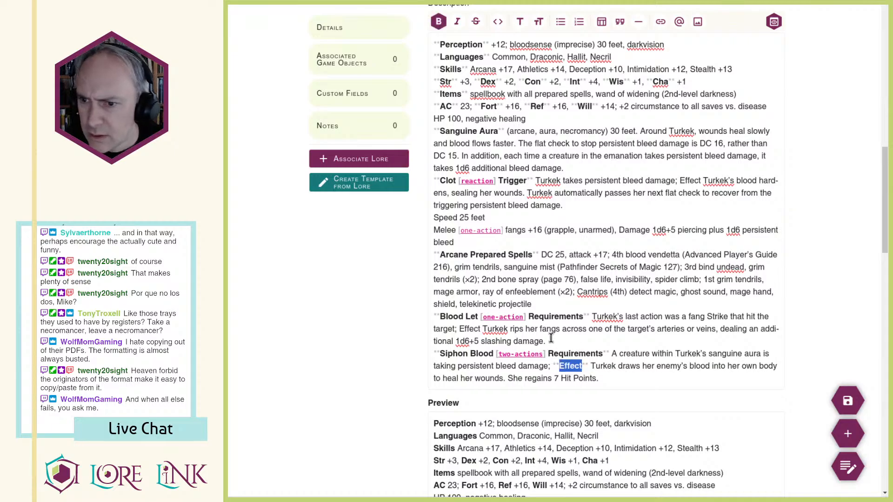
double_click(468, 329)
key(ctrl+b)
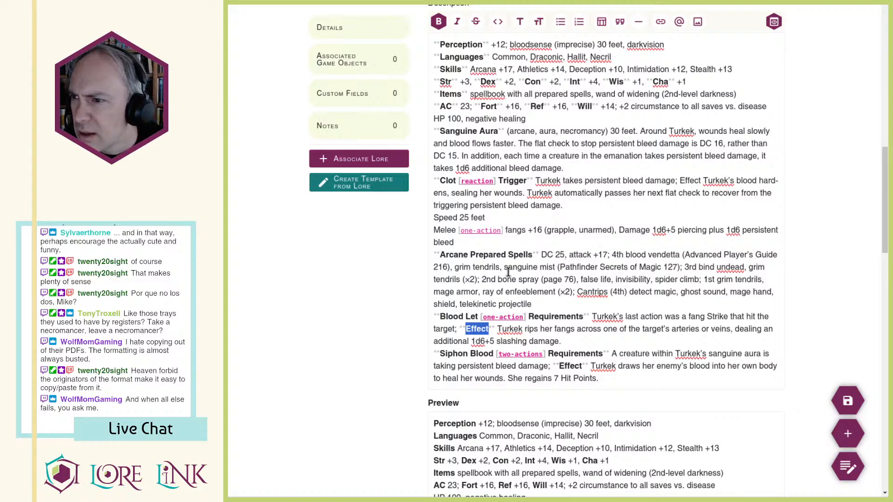
Step: Make the spell level labels 4th, 3rd, 2nd, 1st and Cantrips bold in the Arcane Prepared Spells paragraph
drag(624, 255, 613, 255)
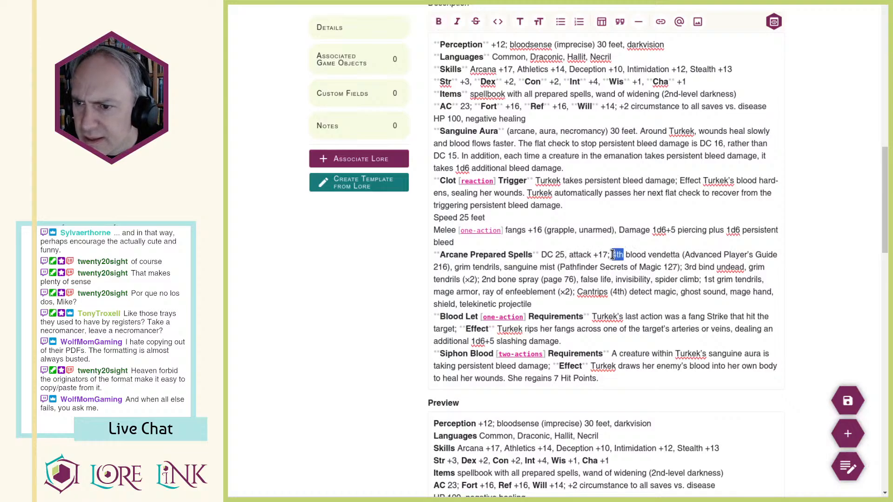
key(ctrl+b)
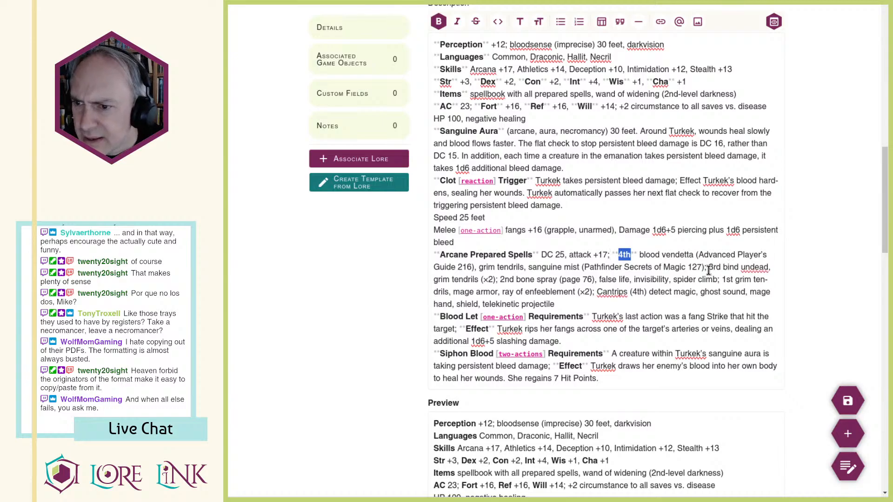
drag(709, 267, 720, 267)
key(ctrl+b)
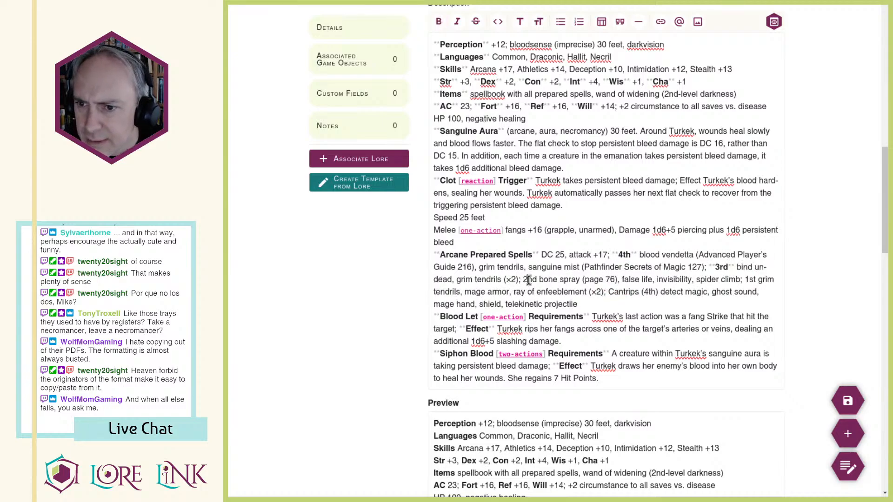
triple_click(530, 279)
double_click(529, 279)
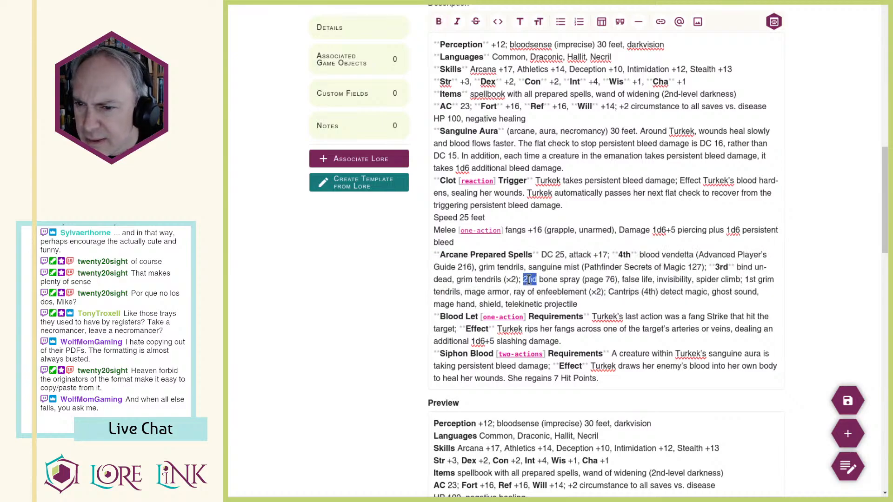
double_click(764, 280)
key(ctrl+b)
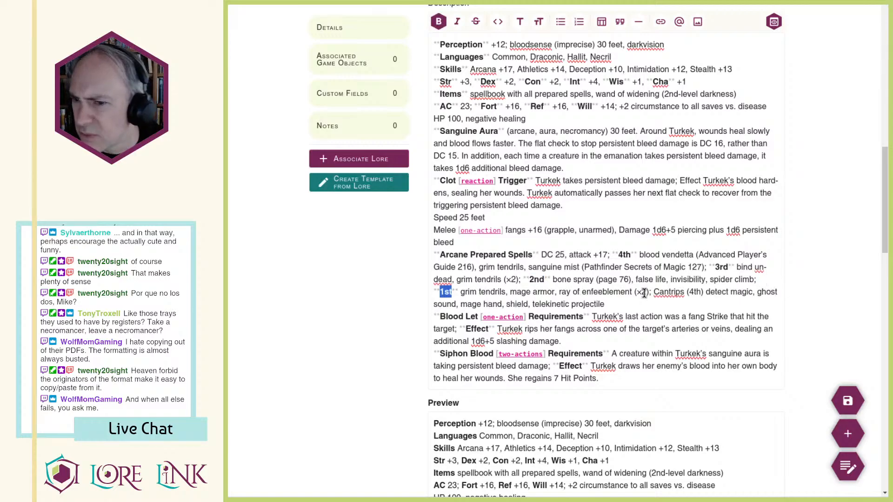
double_click(669, 293)
key(ctrl+b)
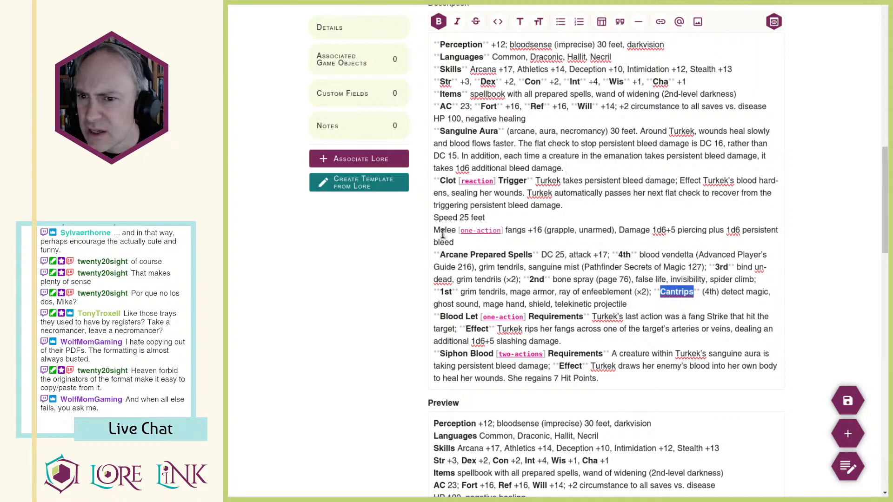
Step: Make the Melee and Speed labels bold in the stat block
mouse_move(434, 230)
mouse_down()
mouse_move(495, 228)
mouse_move(436, 226)
mouse_up()
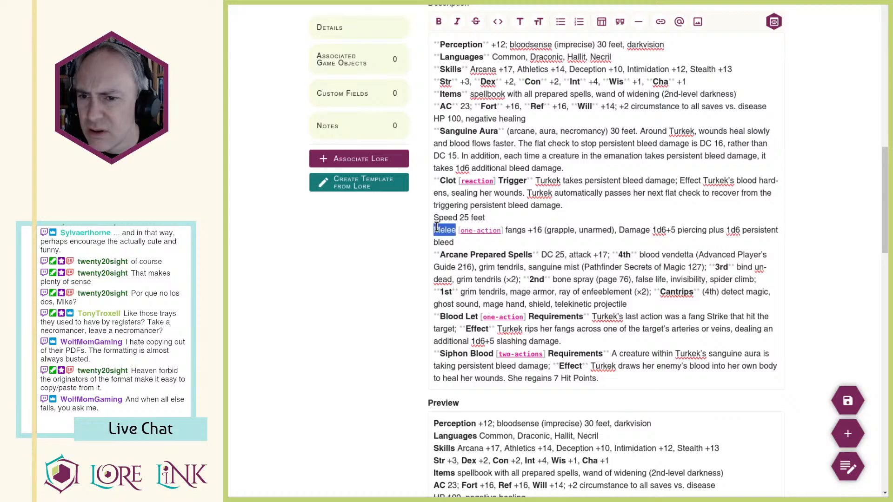
key(ctrl+b)
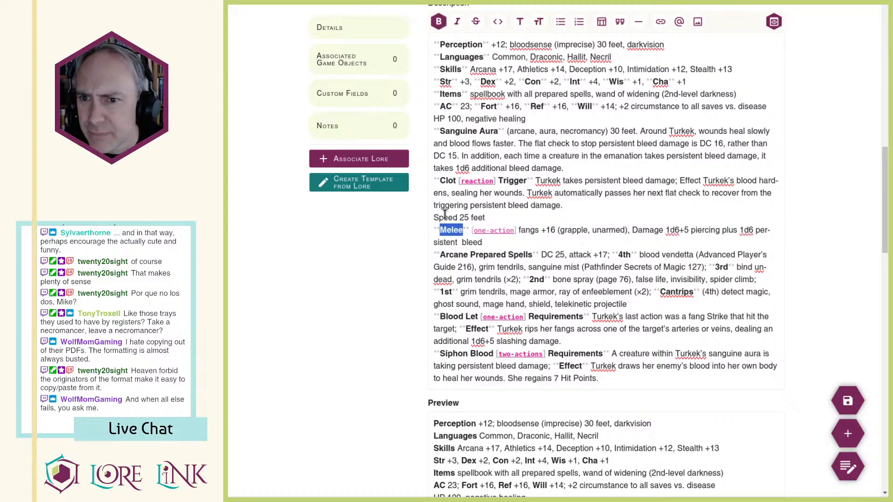
double_click(444, 217)
key(ctrl+b)
Step: Check the formatted description and save the villain Turkek
scroll(444, 217, down, 3)
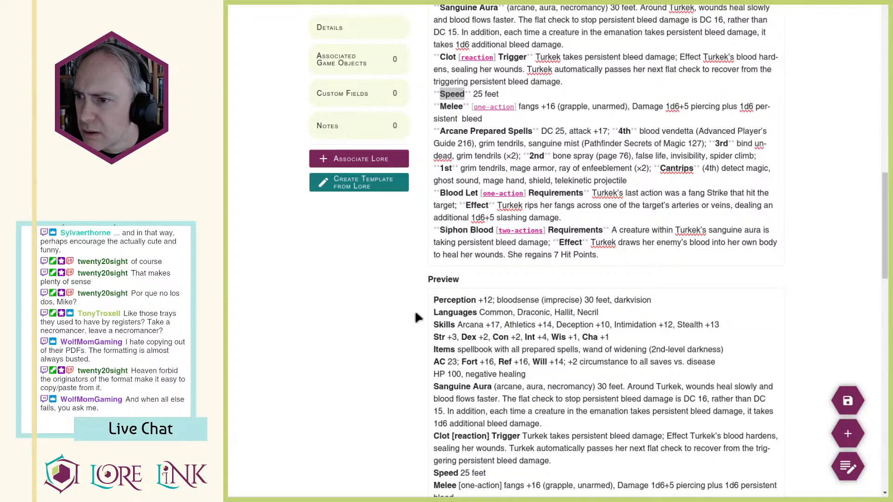
scroll(526, 292, up, 7)
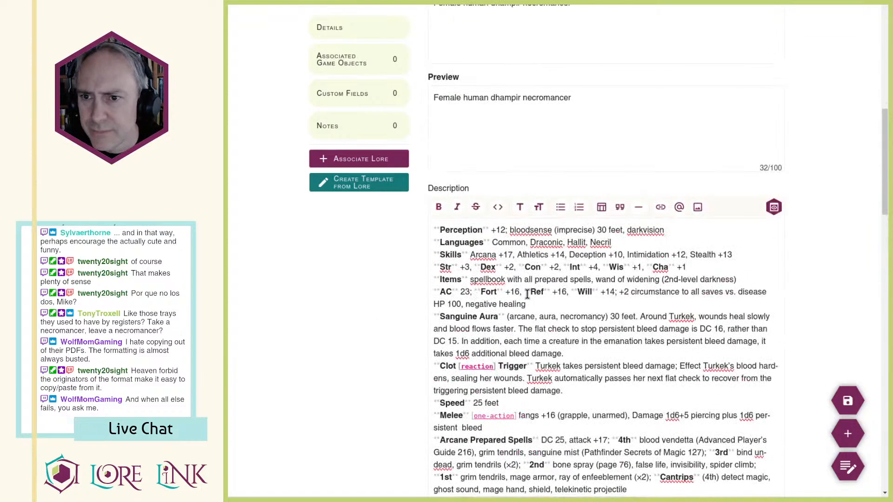
scroll(527, 295, up, 7)
scroll(527, 295, down, 12)
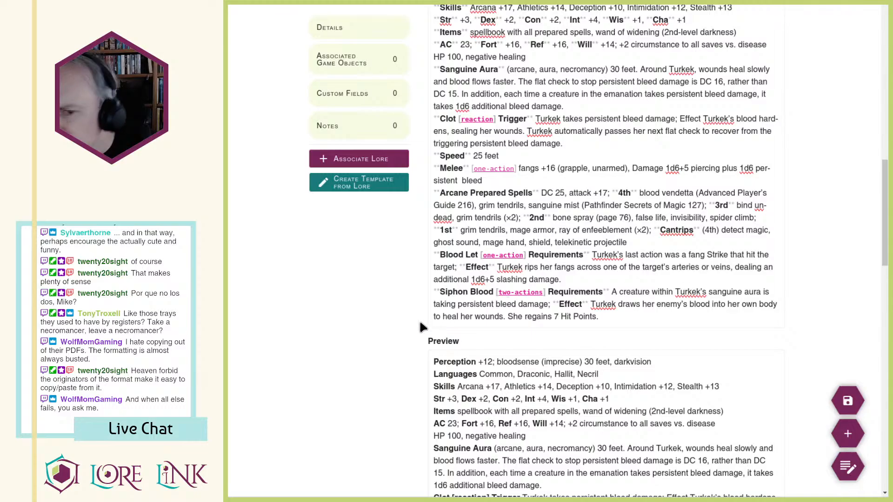
scroll(637, 335, down, 15)
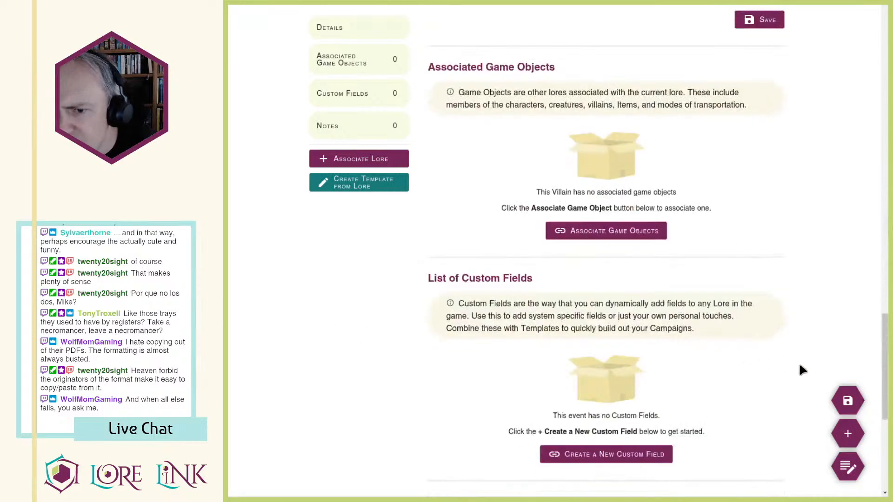
click(847, 401)
scroll(723, 231, up, 10)
scroll(723, 231, up, 10)
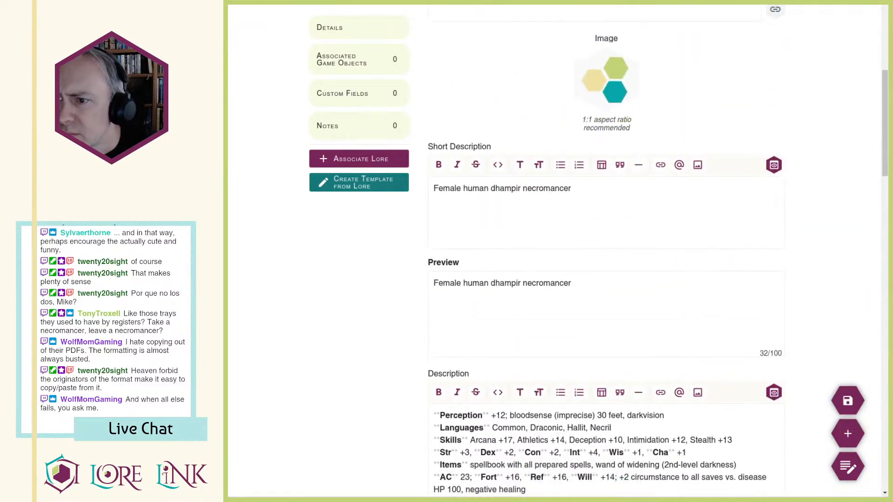
scroll(402, 272, up, 8)
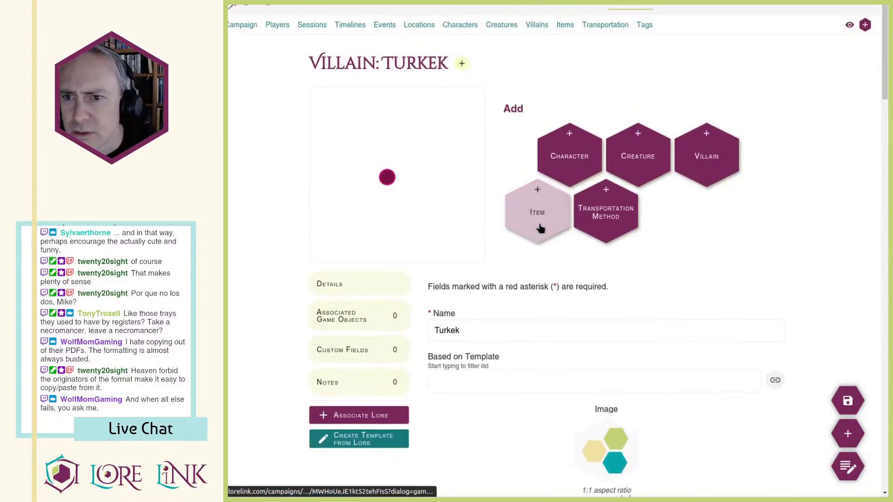
Step: Return to the Attack on the Yurt event and associate the existing Necromancer creature with it as a game object
click(474, 2)
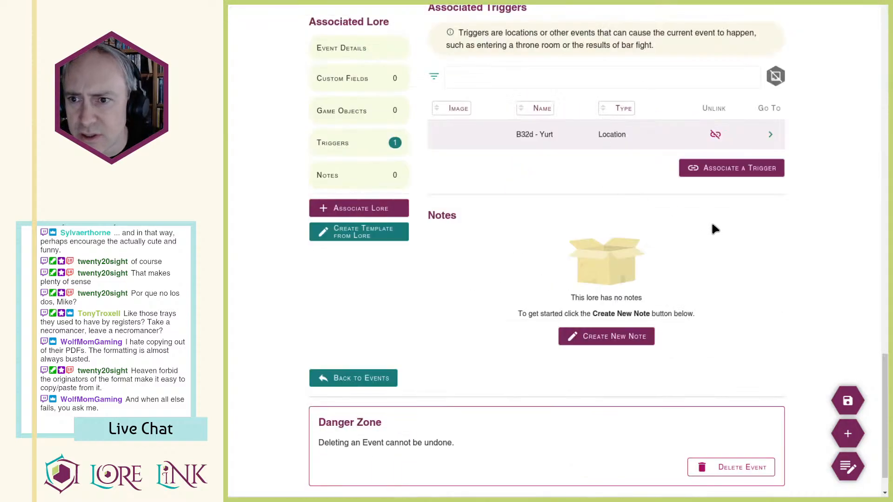
scroll(588, 230, up, 3)
scroll(588, 231, up, 15)
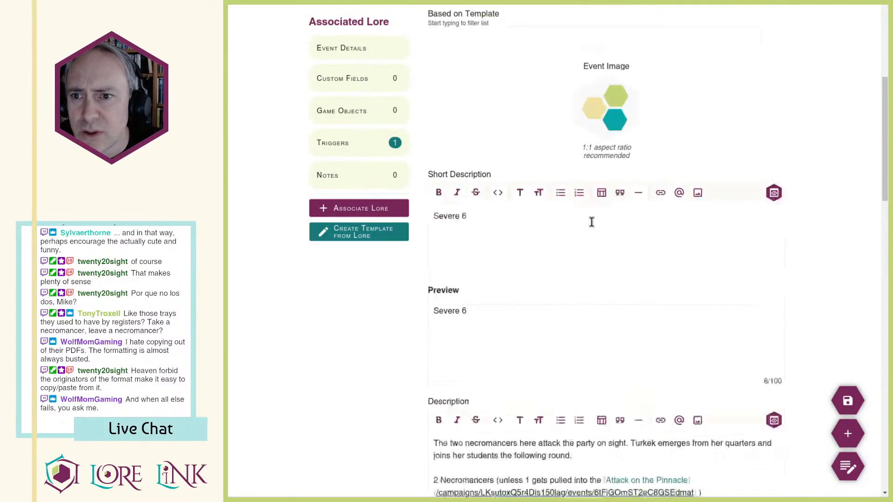
scroll(590, 221, up, 2)
scroll(591, 224, down, 15)
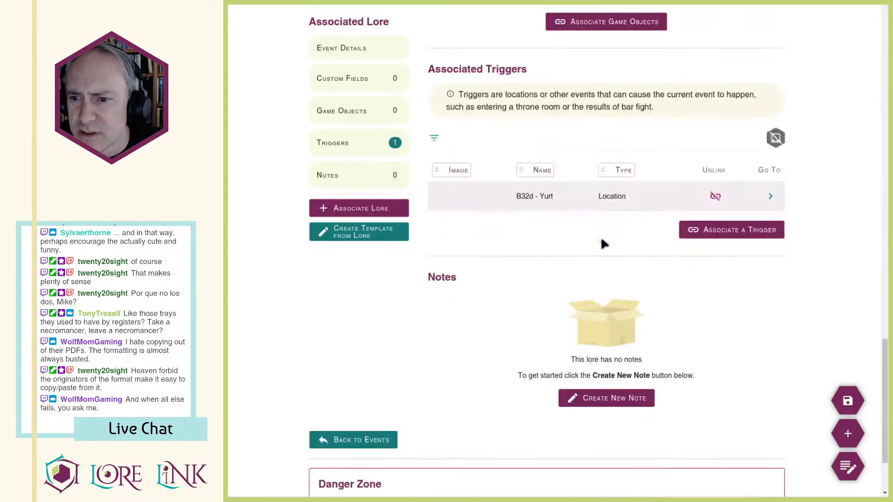
scroll(651, 195, up, 5)
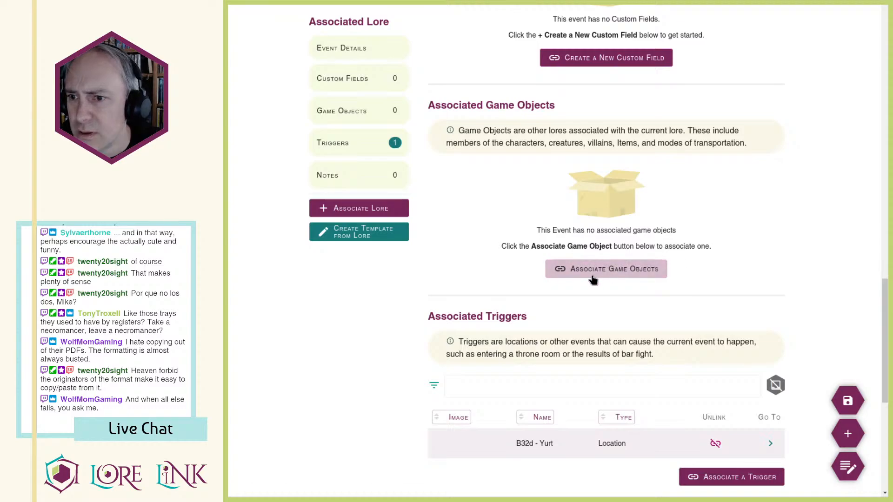
scroll(599, 281, up, 9)
scroll(526, 251, down, 9)
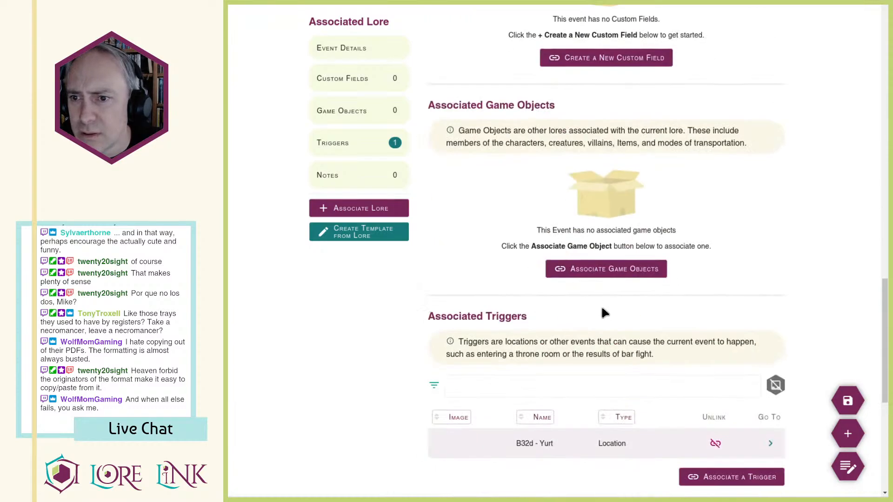
click(579, 268)
click(710, 177)
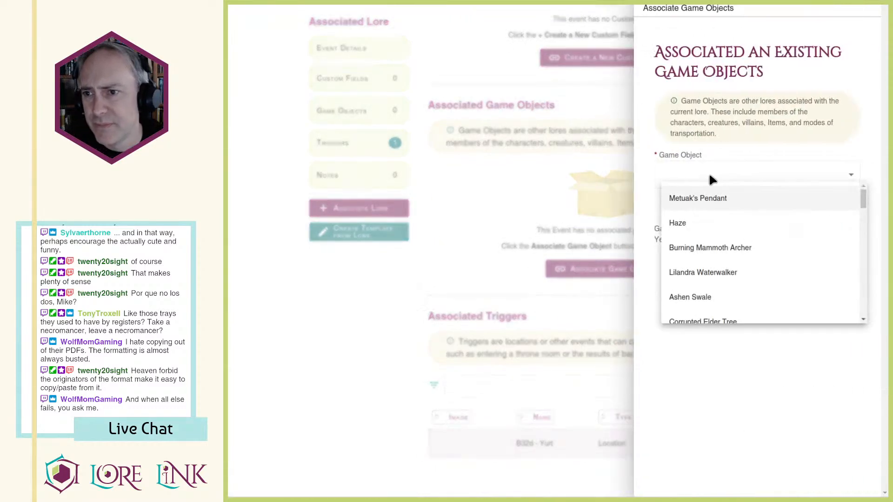
scroll(710, 176, down, 5)
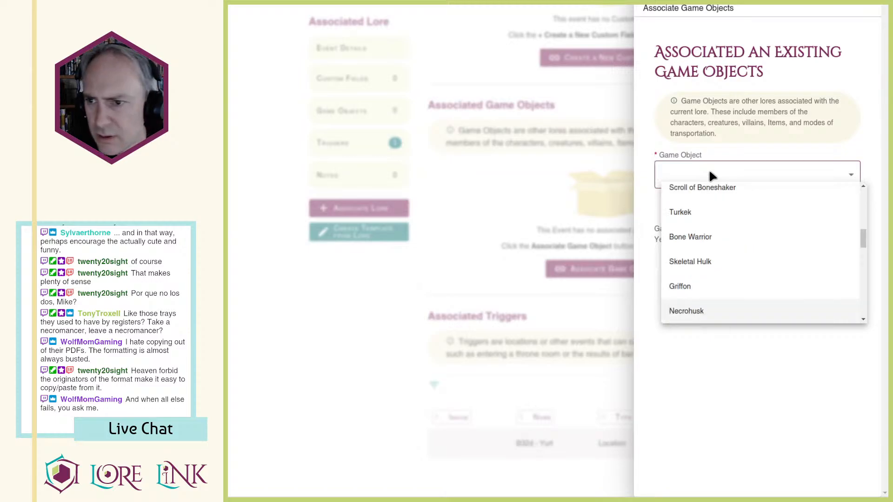
scroll(721, 212, down, 1)
click(698, 312)
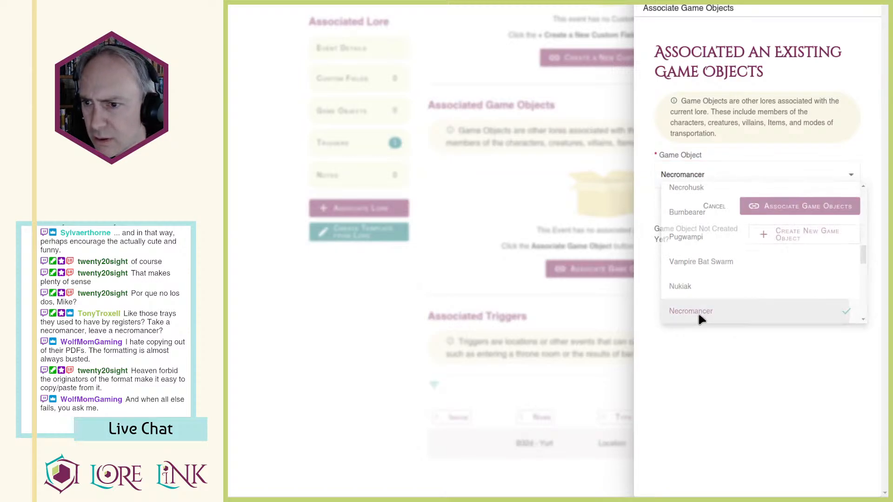
click(741, 205)
Step: Associate the villain Turkek with the Attack on the Yurt event as another game object
click(681, 266)
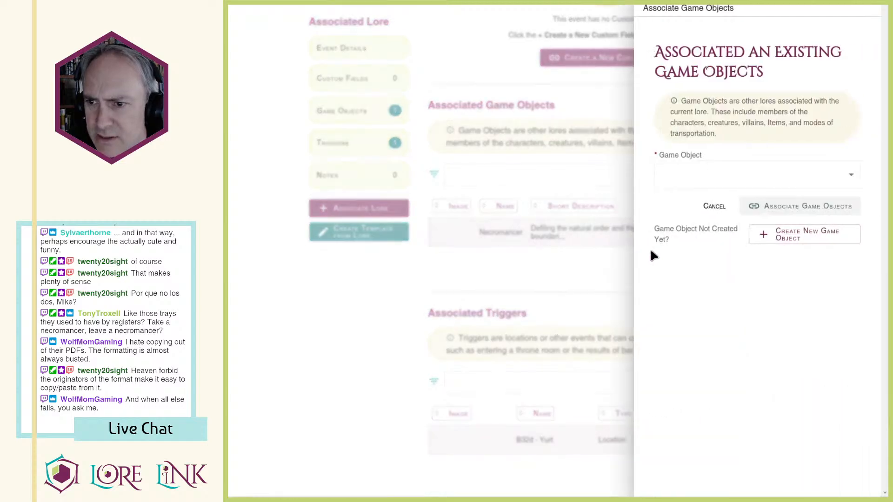
click(694, 179)
scroll(693, 178, down, 10)
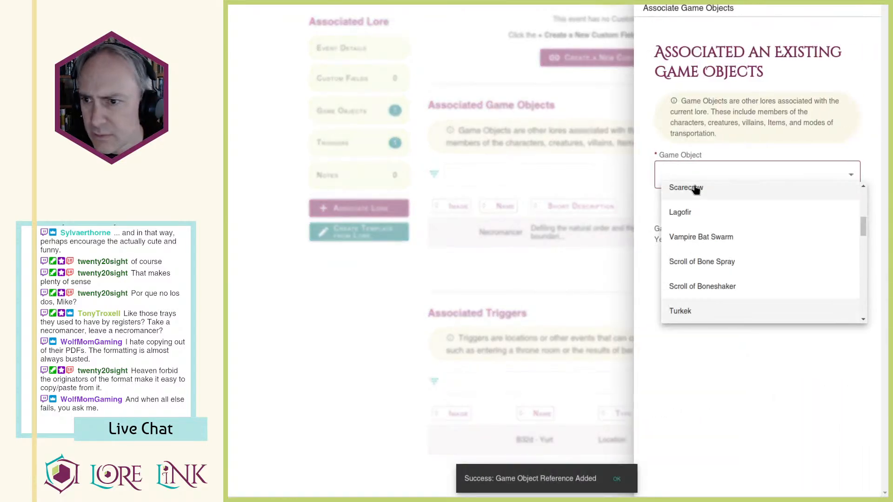
click(679, 309)
click(782, 207)
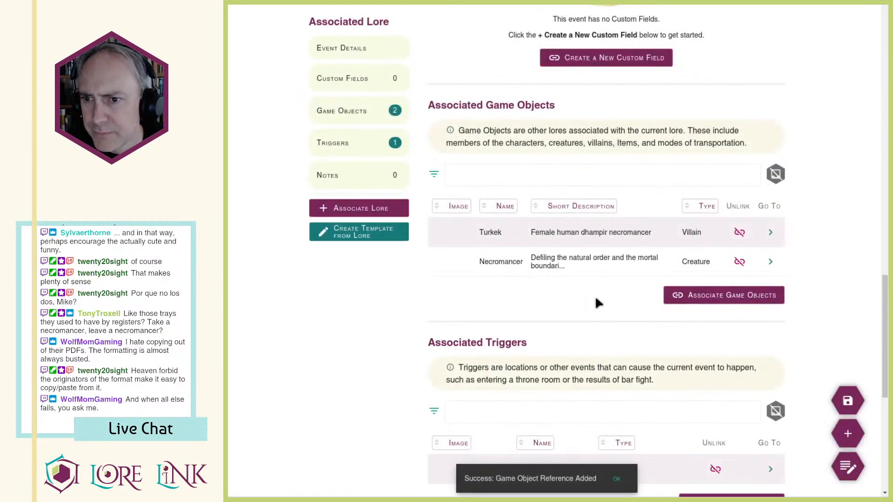
scroll(595, 295, up, 10)
scroll(630, 306, down, 4)
scroll(629, 310, up, 10)
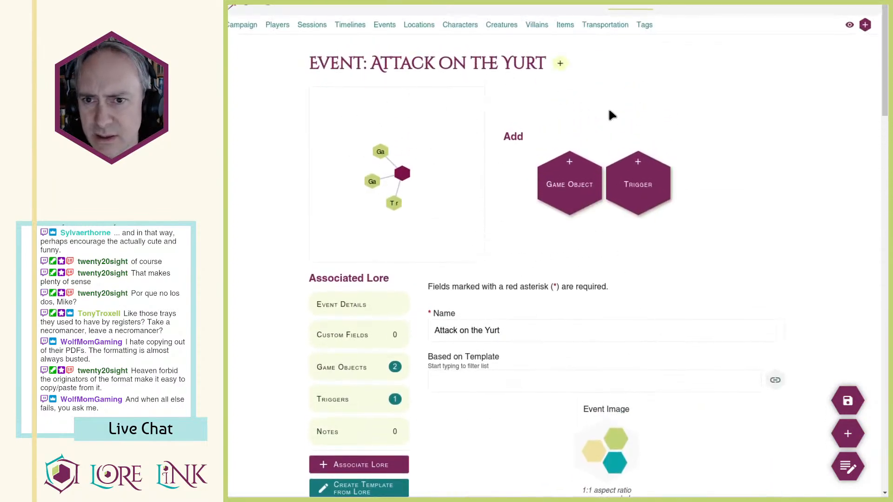
Step: Try to associate the Attack on the Pinnacle event as a trigger of the Attack on the Yurt event
scroll(425, 116, down, 15)
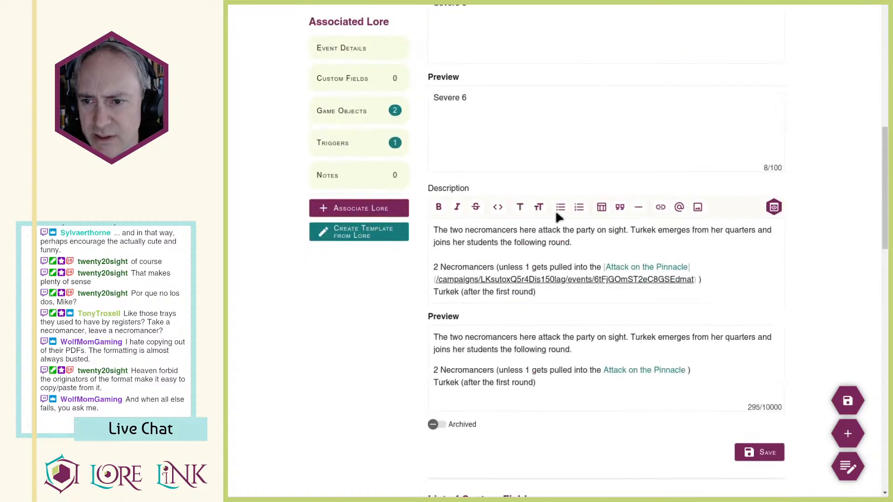
scroll(535, 222, up, 12)
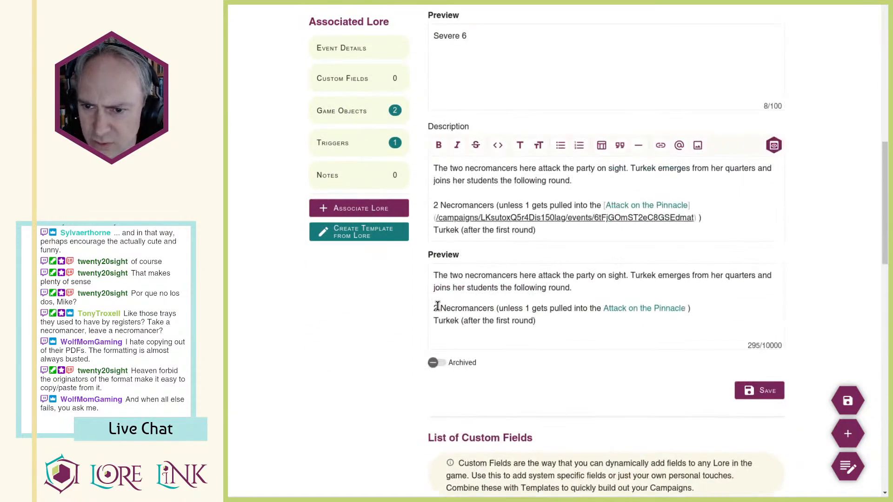
scroll(610, 320, down, 10)
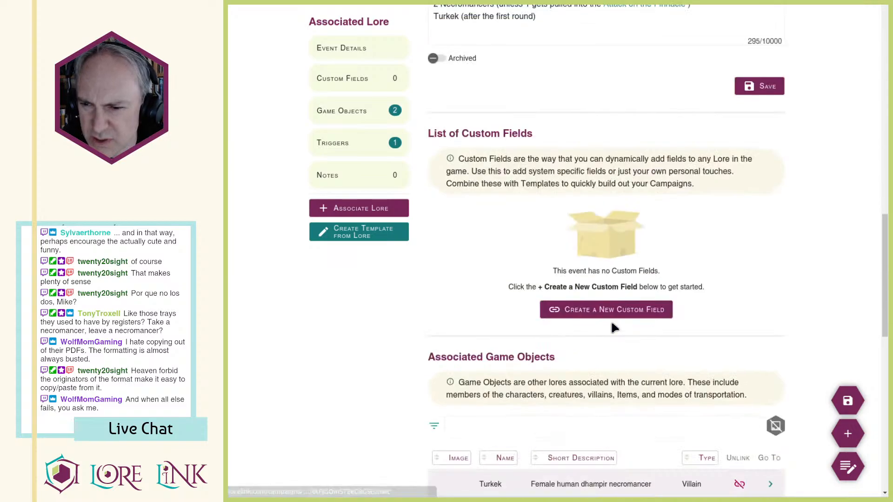
scroll(608, 325, down, 3)
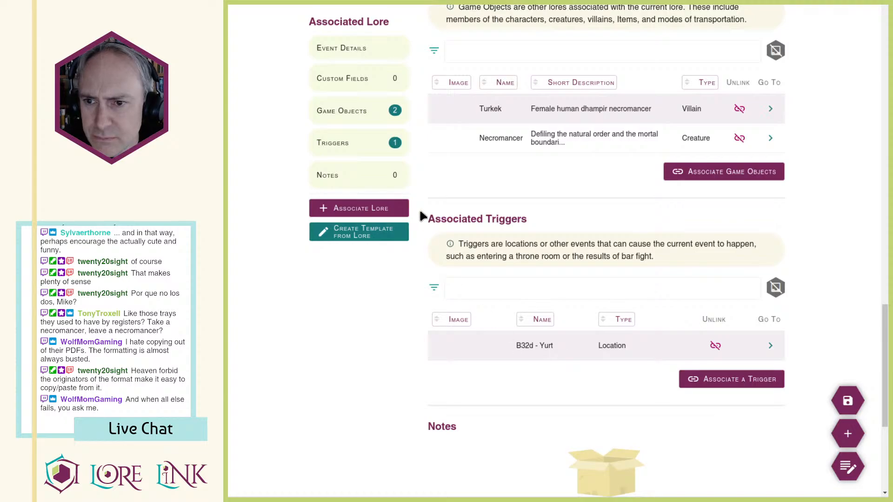
click(718, 380)
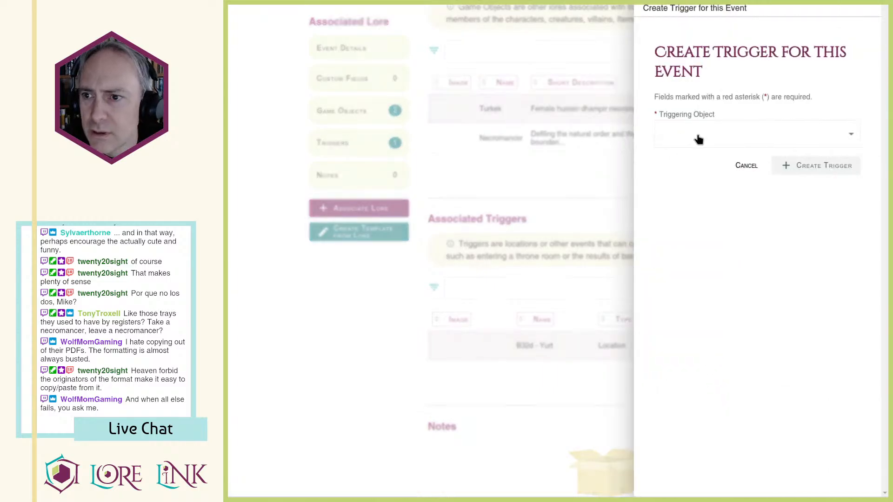
click(697, 136)
click(756, 185)
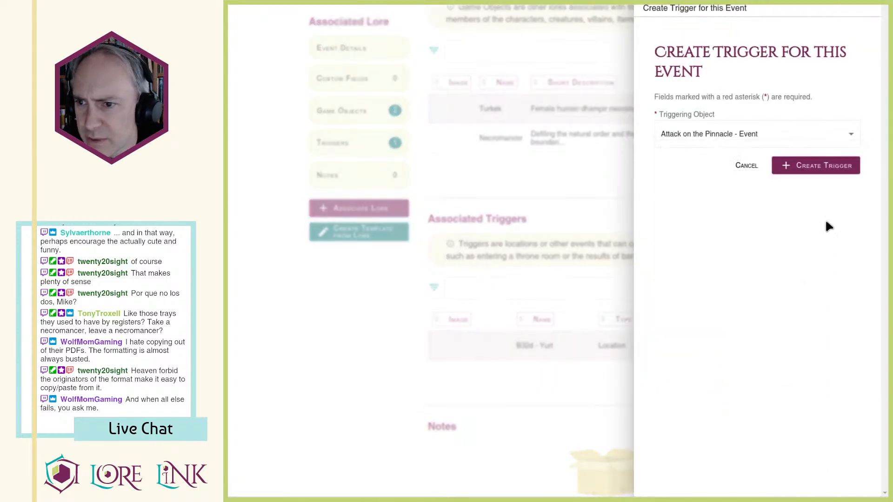
click(780, 173)
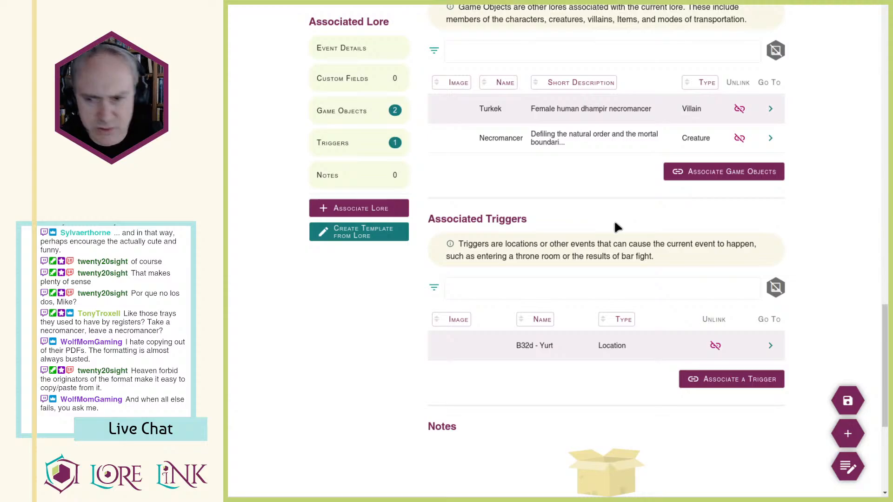
Step: Create a trigger for the Attack on the Yurt event with Attack on the Pinnacle - Event as the triggering object
scroll(614, 223, down, 17)
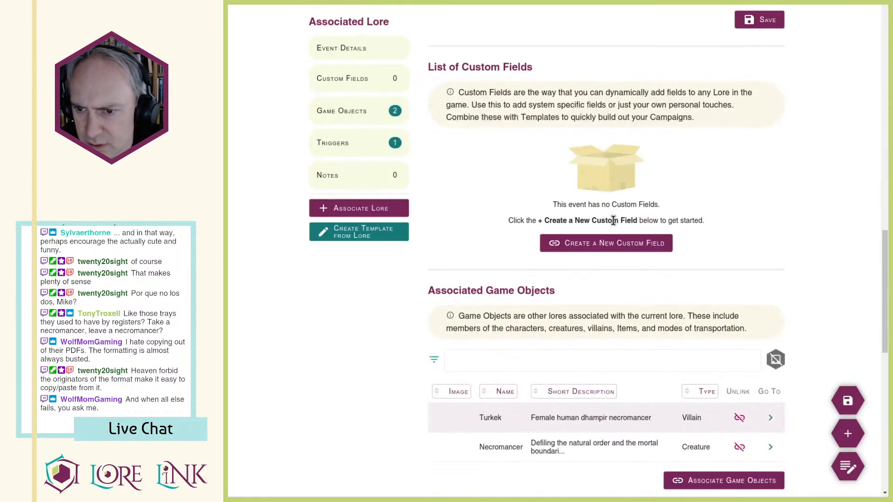
scroll(612, 220, down, 10)
click(726, 193)
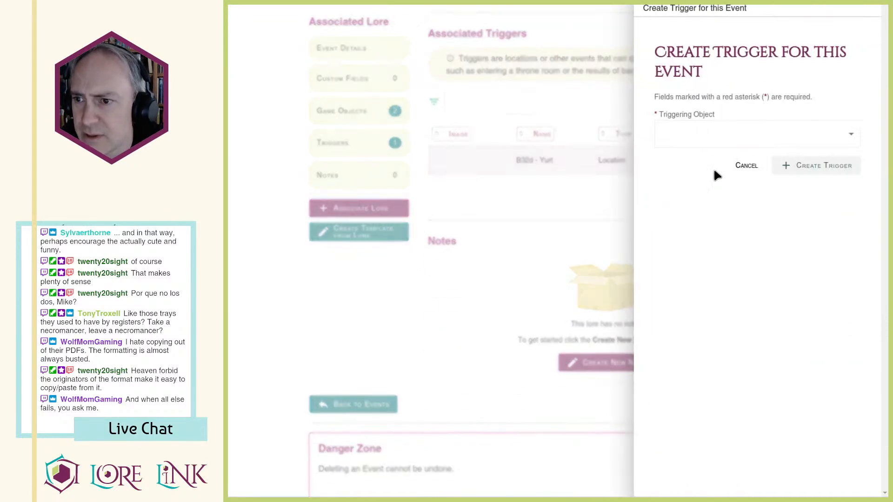
click(723, 137)
click(726, 181)
click(798, 166)
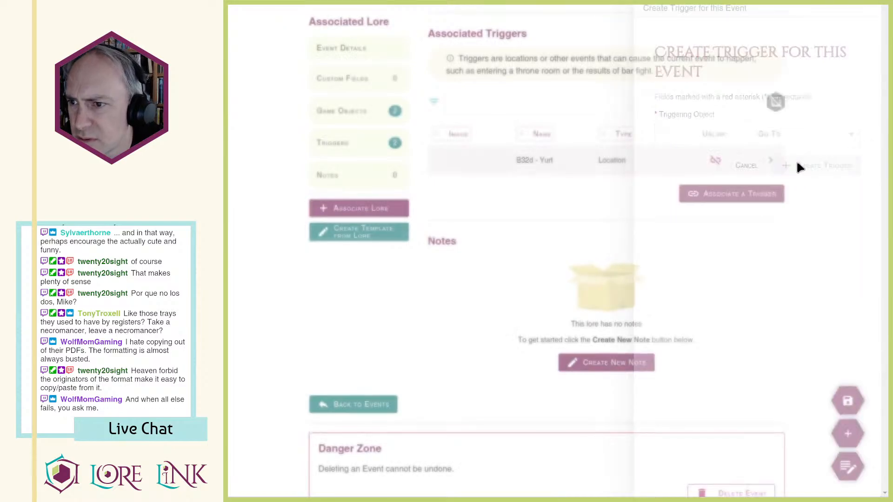
Step: Open the Attack on the Pinnacle event from the associated triggers and check its linked game objects and triggers
scroll(769, 324, up, 5)
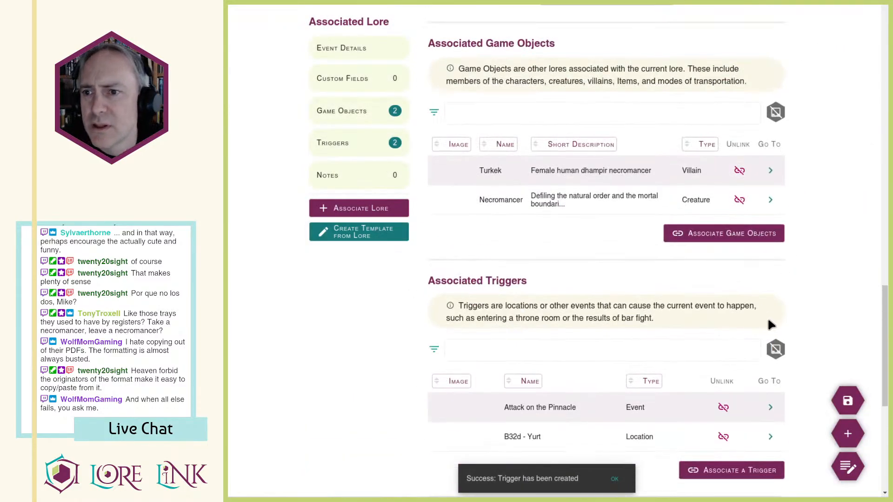
click(770, 407)
scroll(634, 263, down, 12)
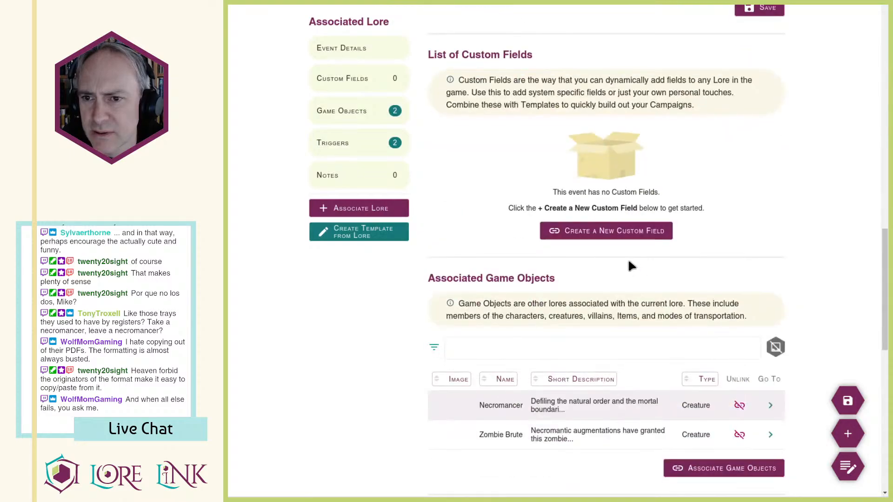
scroll(631, 265, down, 8)
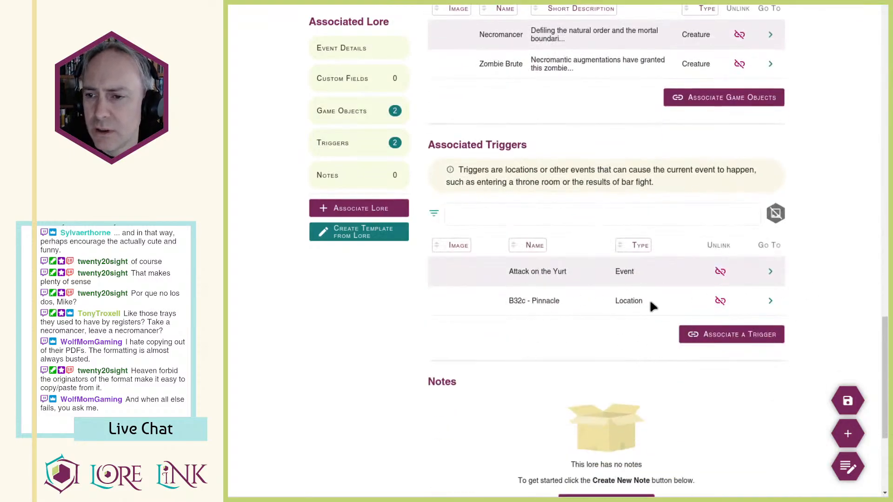
scroll(636, 293, up, 15)
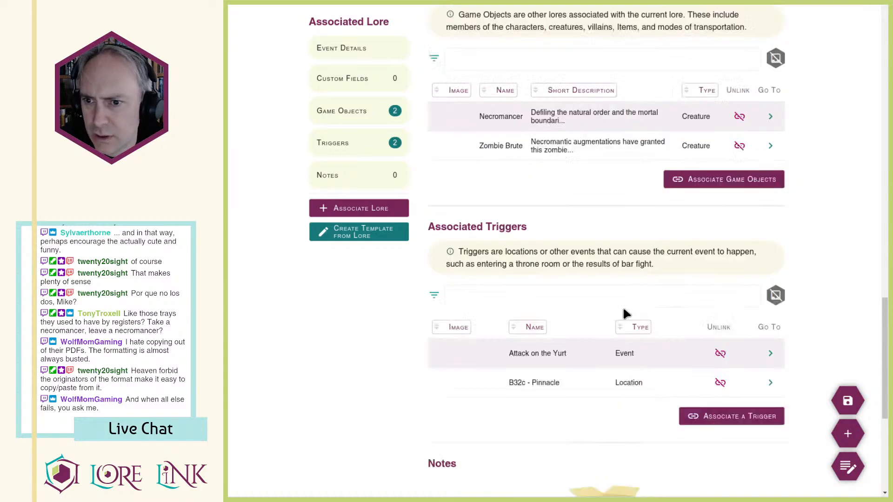
Step: Switch to the B32d - Yurt location, save it, and check which lore uses it
key(ctrl+Tab)
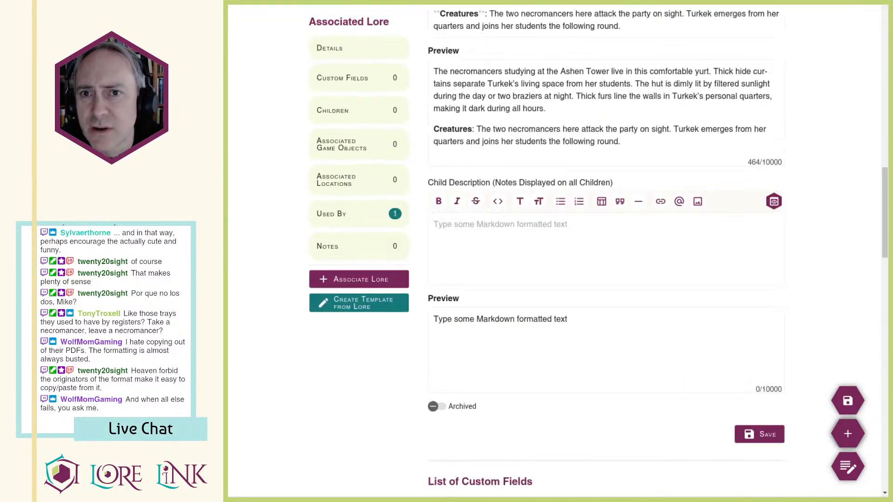
scroll(649, 218, up, 18)
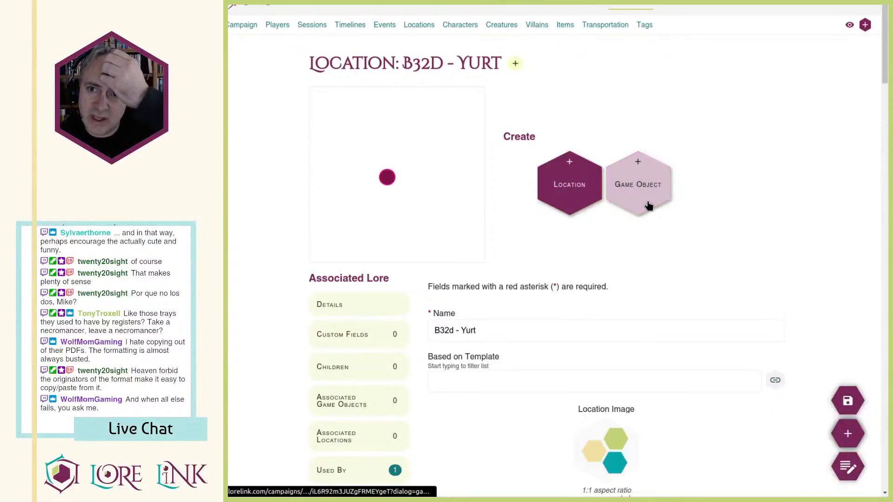
scroll(572, 205, down, 20)
scroll(556, 217, down, 8)
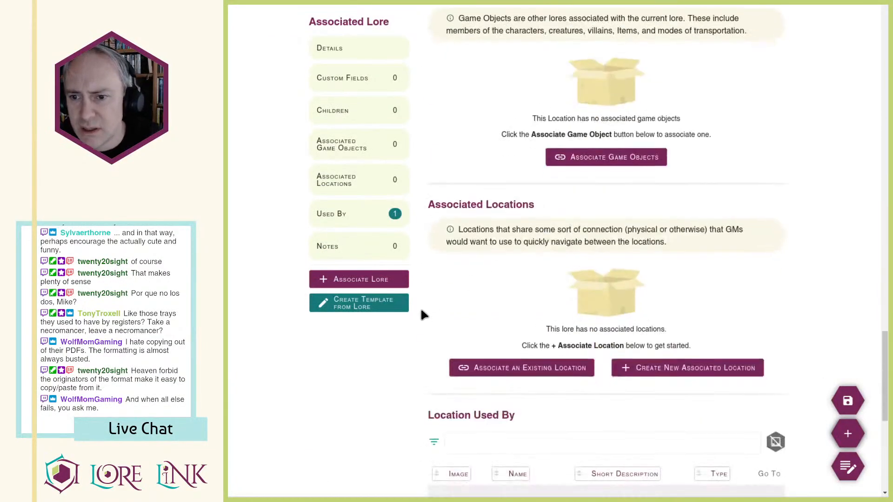
click(847, 401)
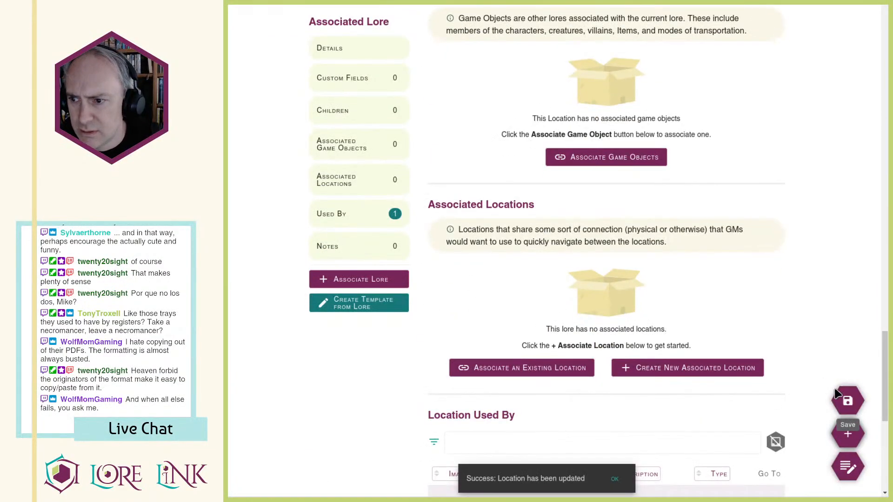
scroll(747, 334, down, 18)
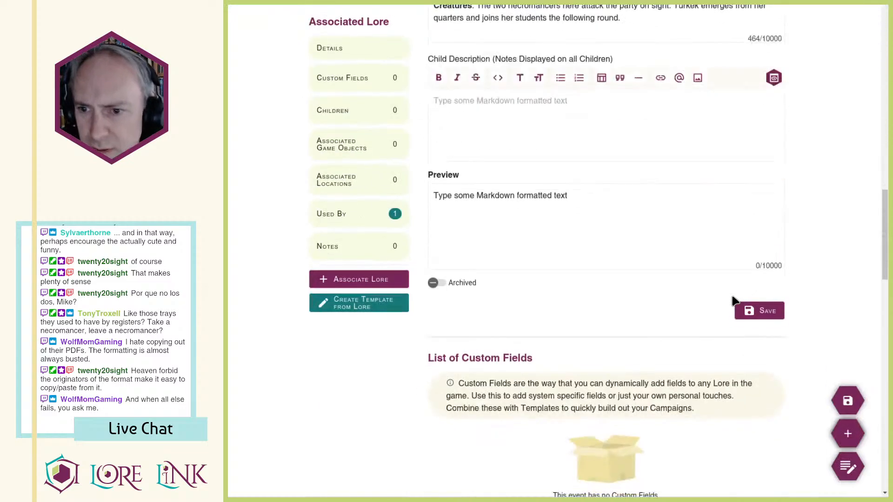
scroll(732, 301, down, 10)
scroll(732, 298, down, 2)
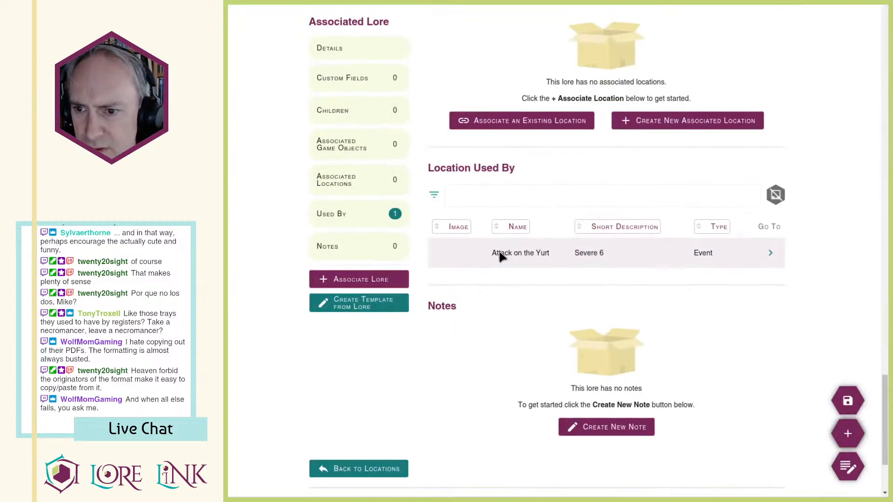
scroll(689, 286, up, 8)
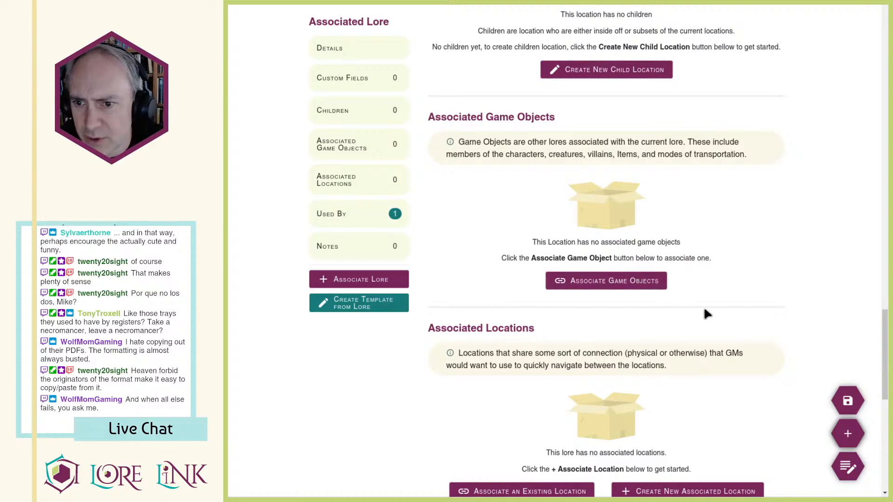
scroll(707, 307, up, 1)
scroll(712, 312, up, 13)
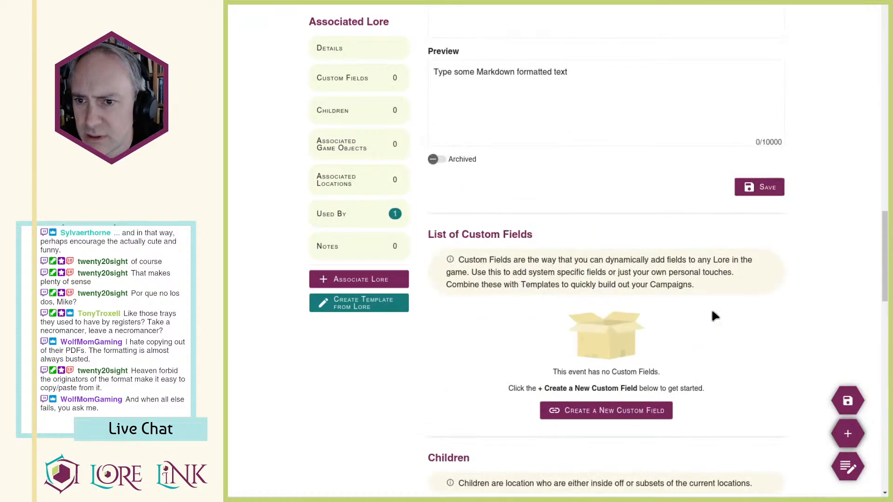
Step: Add a "New Lieutenant" paragraph to the Yurt description, covering Nukiak joining the following as a lieutenant or leaving through Lost Mammoth Valley to locate her kin
scroll(712, 311, up, 3)
scroll(716, 310, up, 8)
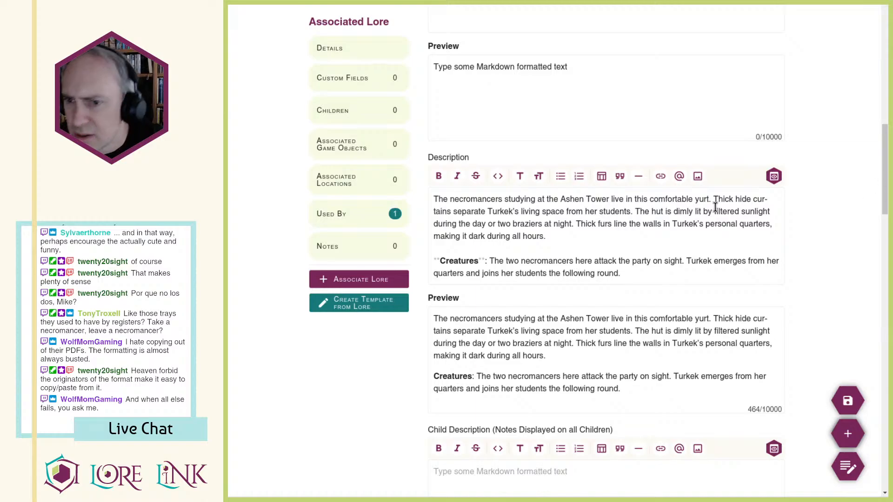
key(Return)
text(New Lieutenant: After Turkek and her minions)
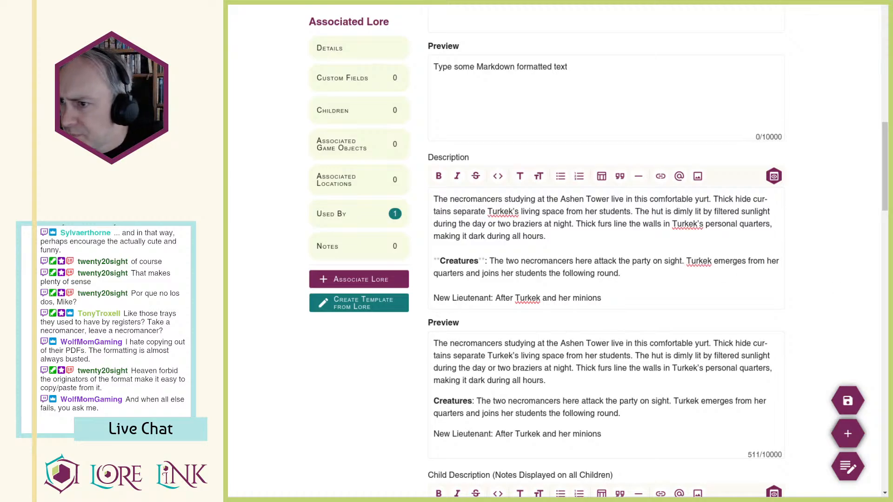
text(are dead, Nukiak thanks the party. If her family is)
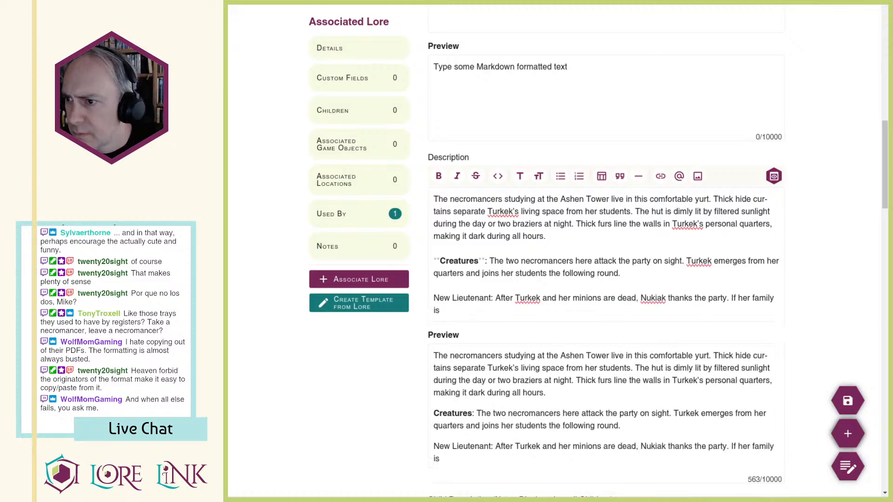
text(with the Broken Tusk, Nukiak joins the following as)
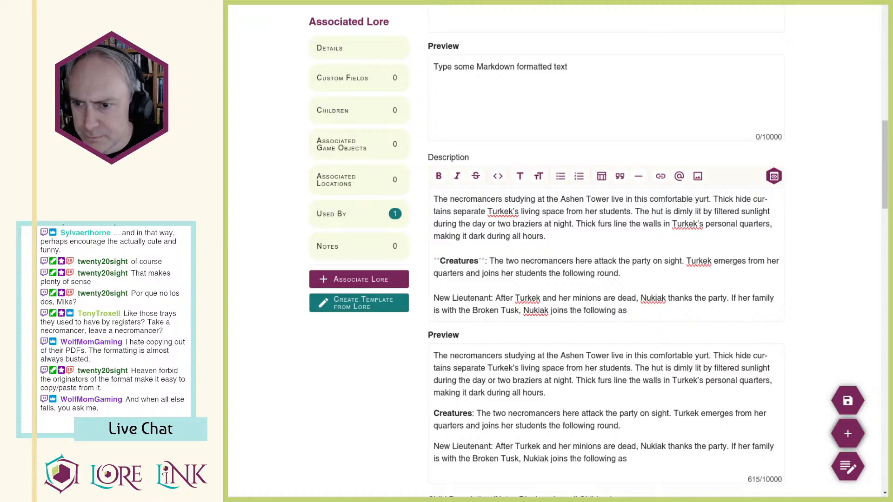
text(a lieutenant. If not, she leaves and makes her way)
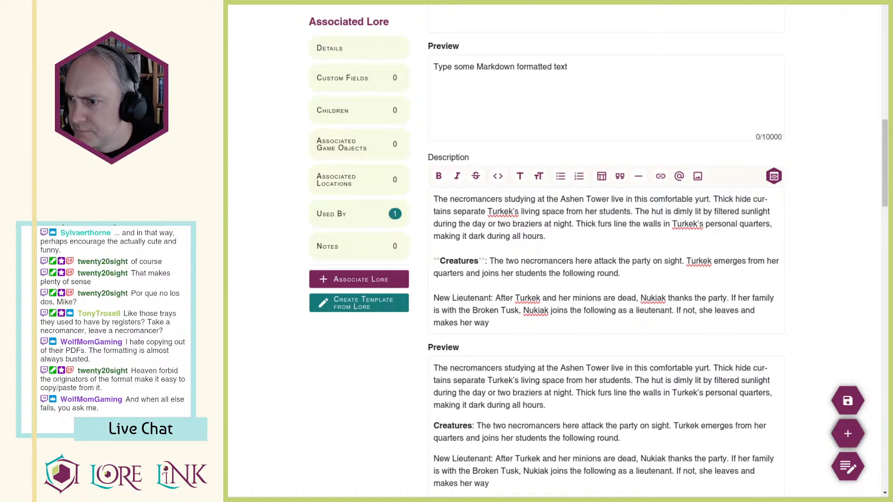
text(further into Lost Mammoth Valley, heedless of the)
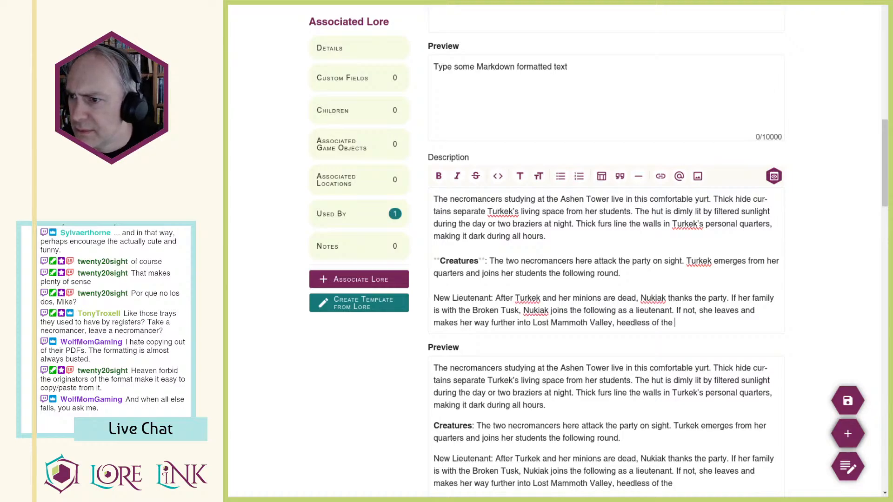
text(dangers, to locate her kin.)
key(Return)
key(Return)
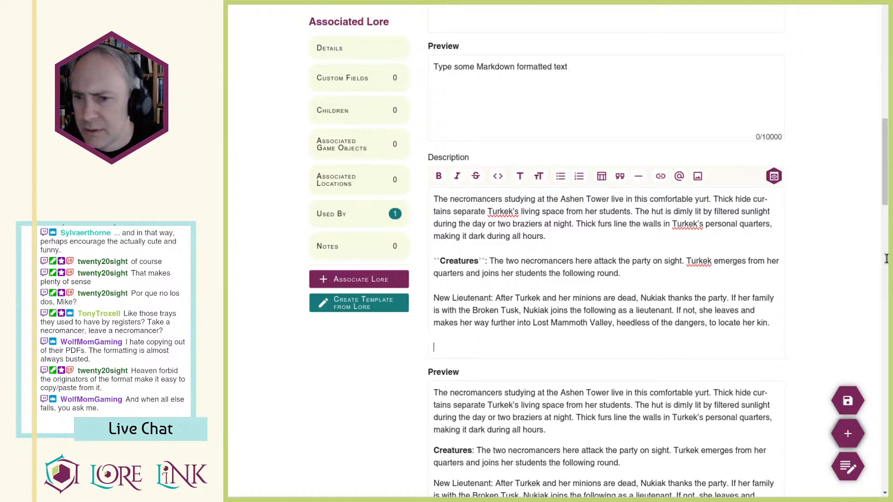
Step: Start the line "Reputation: If the party conquers the Ashen Tower" directly below the New Lieutenant paragraph and make its label bold
text(Reputation: If the party conquers the Ashen Tower)
key(Up)
key(Delete)
key(ctrl+shift+Right)
key(ctrl+b)
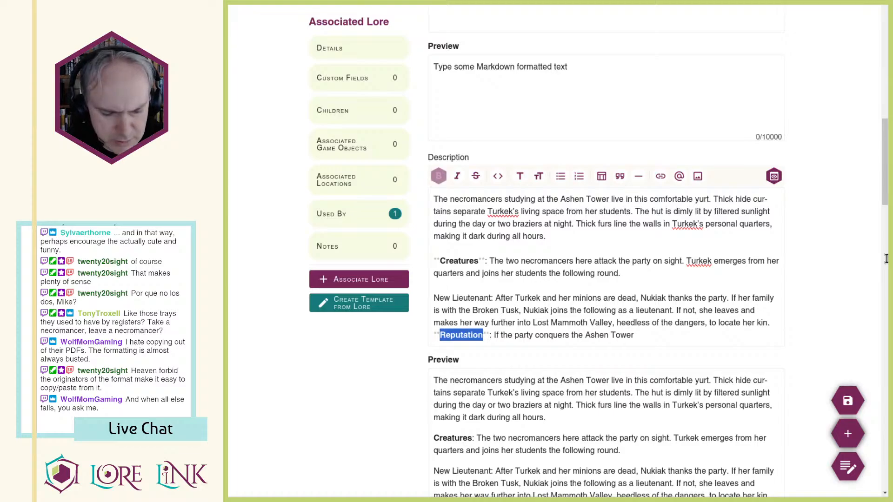
Step: Make the New Lieutenant label bold in the Yurt description
key(Up)
key(Up)
key(Up)
key(Home)
key(ctrl+shift+Right)
key(ctrl+shift+Right)
key(ctrl+b)
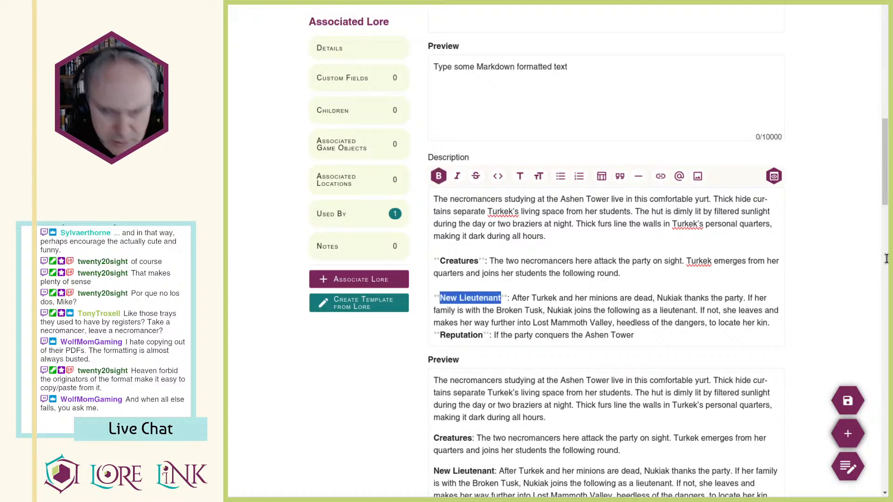
Step: Complete the Reputation line: killing Turkek gains 2 Reputation Points, Nukiak joining the following an additional 2; start a new line below
key(ctrl+End)
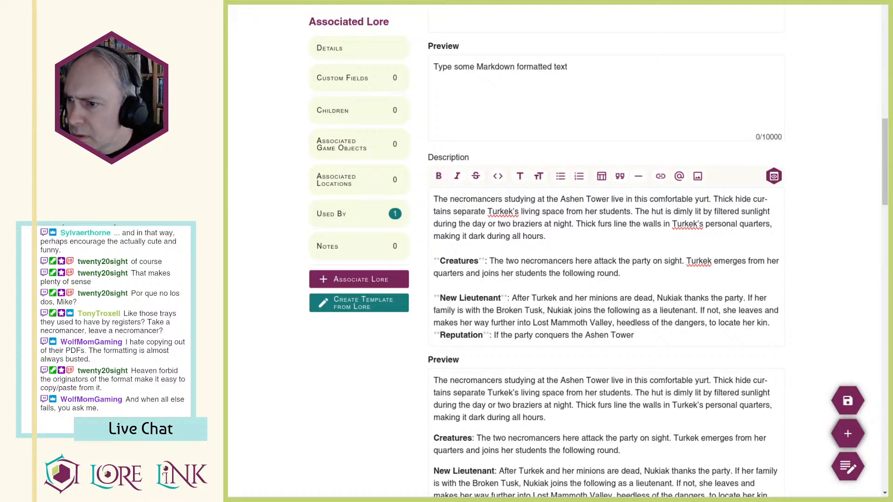
text(and kills Turkek, they gain 2 Reputation Points. If)
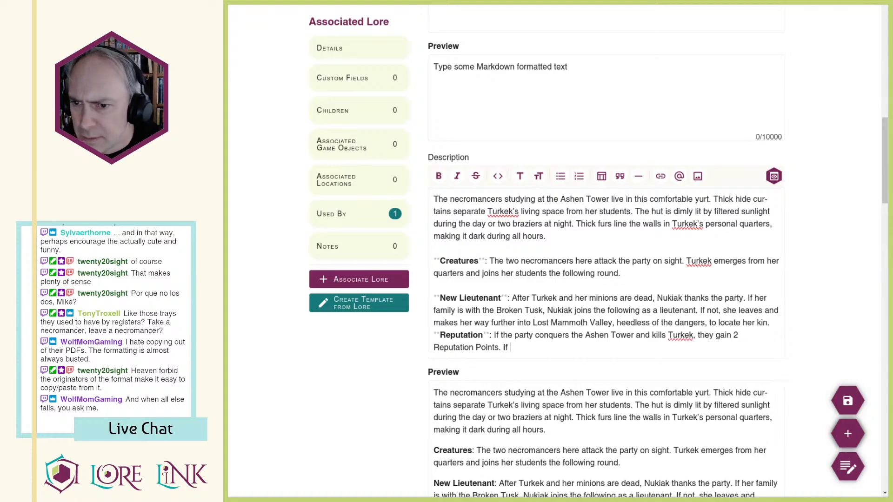
text(Nukiak joins their following, they gain an additional)
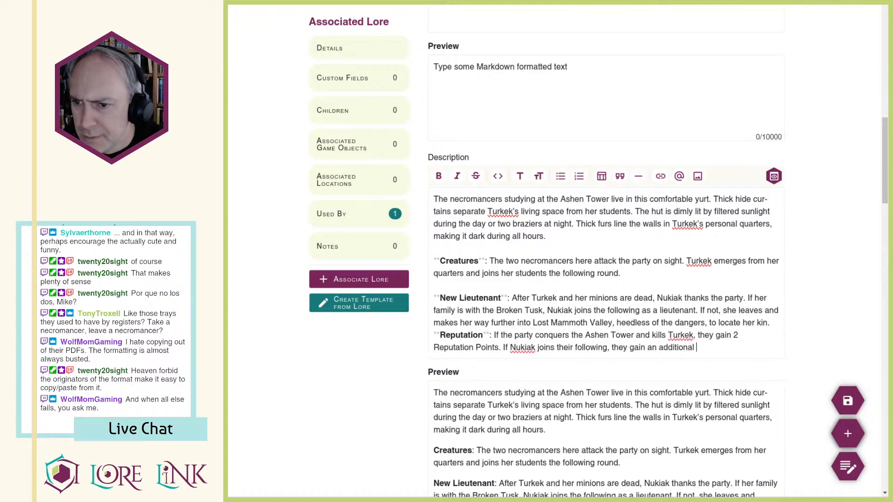
text(2 Reputation Points.)
key(ctrl+b)
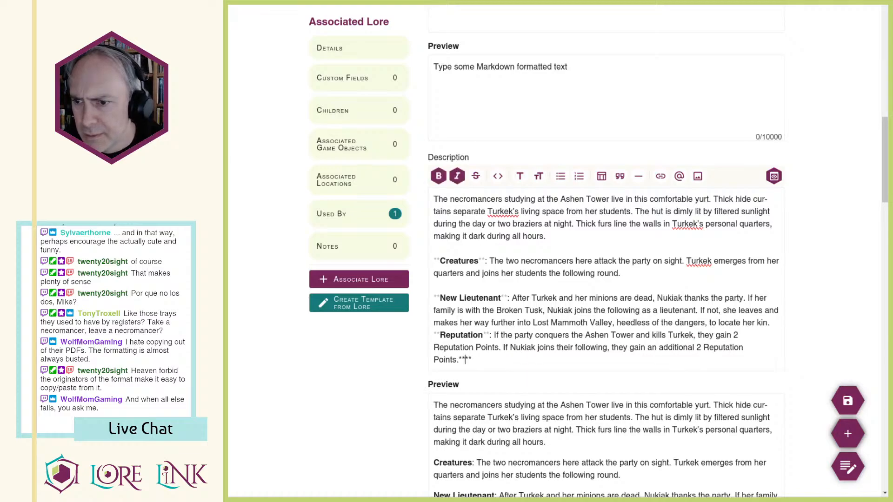
key(Right)
key(Right)
key(shift+Left)
key(shift+Left)
key(shift+Left)
key(shift+Left)
key(Return)
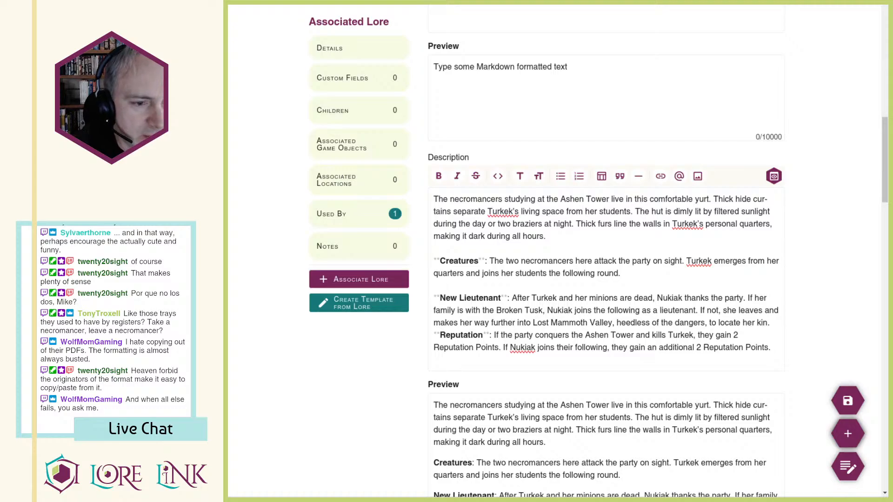
Step: Add a bold-labelled Treasure line listing four bone religious symbols of Venexus, a candle of revealing (Advanced Player's Guide 257) and a skinstitch salve (Advanced Player's Guide 255)
scroll(659, 235, down, 1)
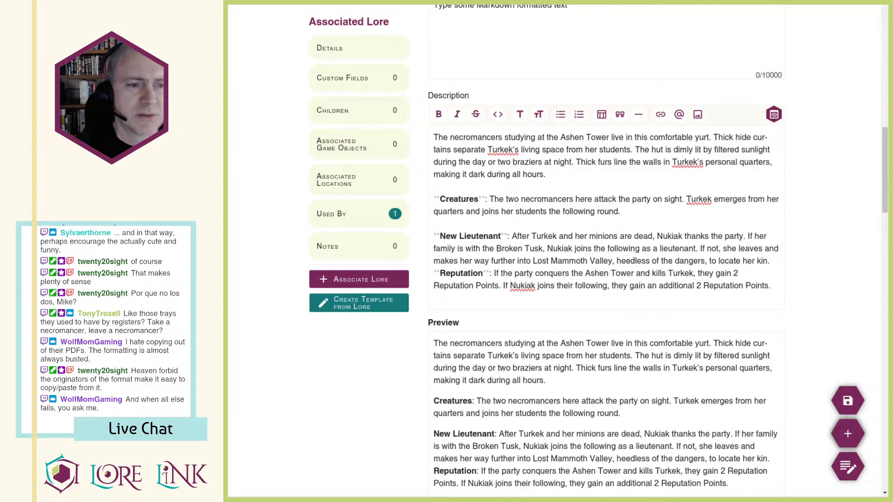
scroll(793, 369, down, 7)
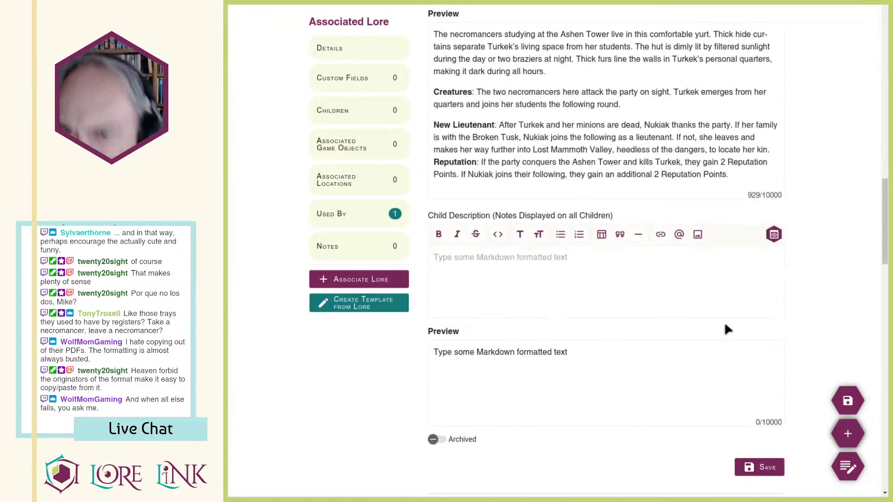
scroll(486, 293, up, 7)
scroll(475, 276, down, 1)
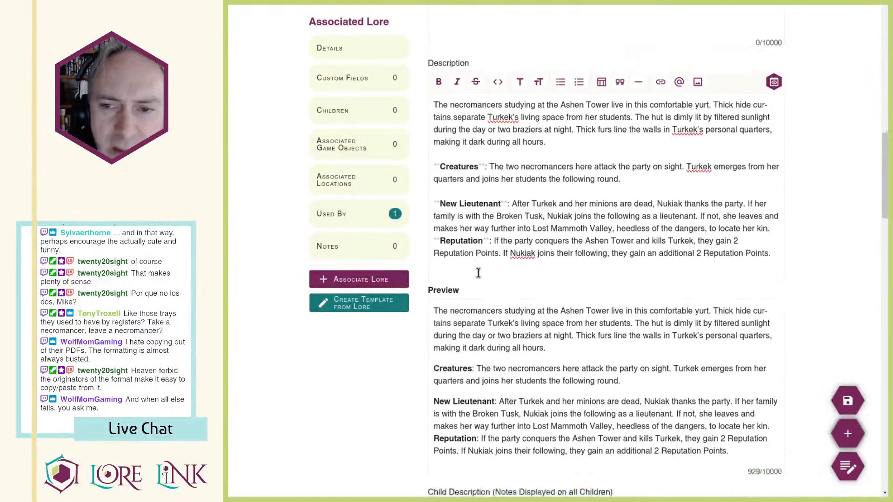
scroll(465, 272, up, 3)
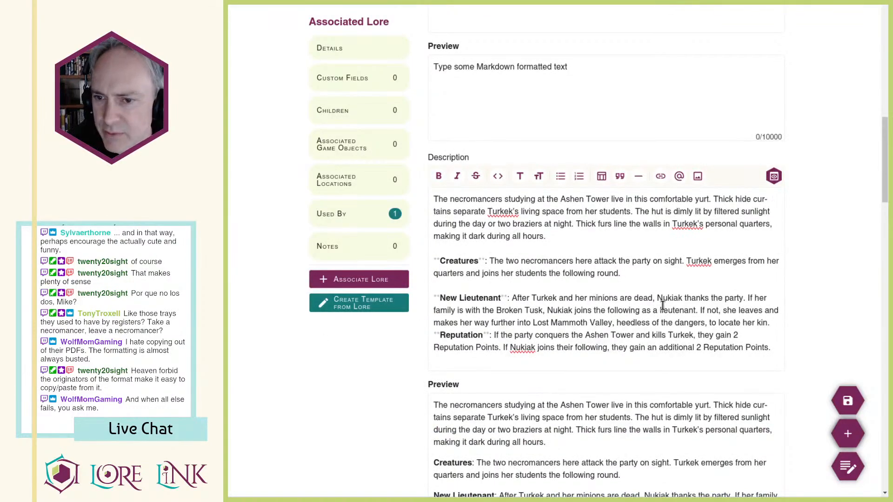
click(539, 285)
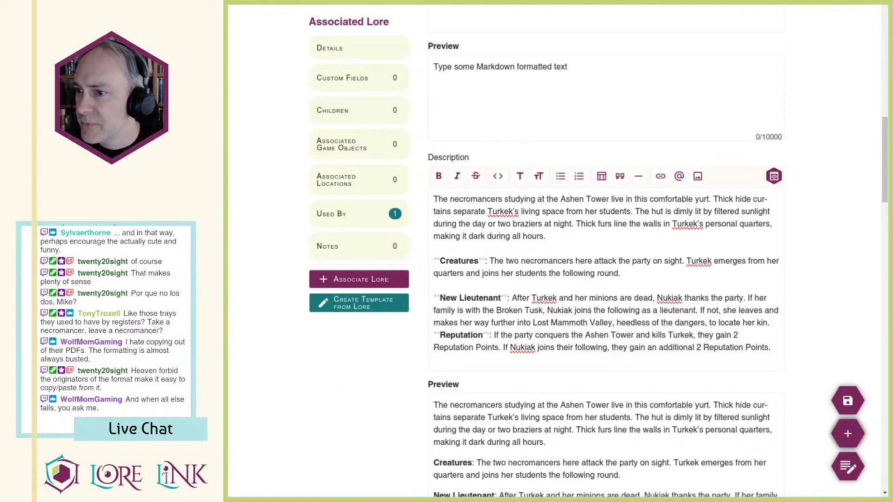
click(745, 363)
key(Return)
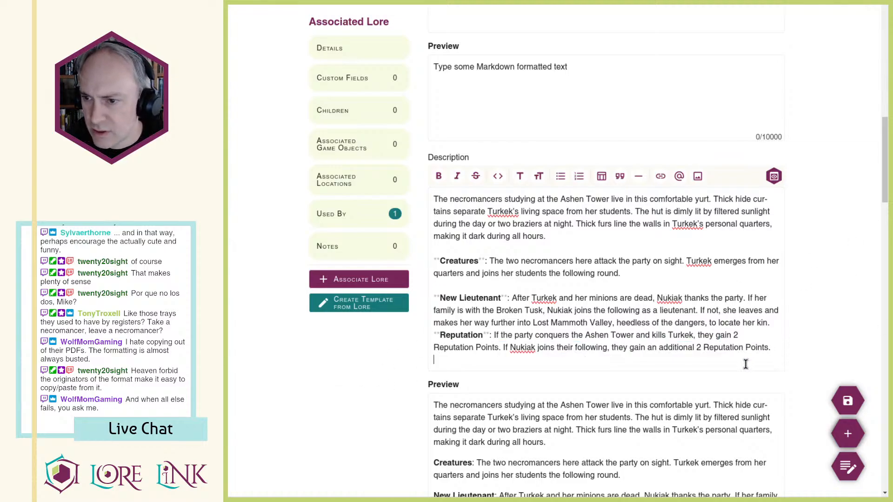
text(Treasure: A character who searches the yurt finds)
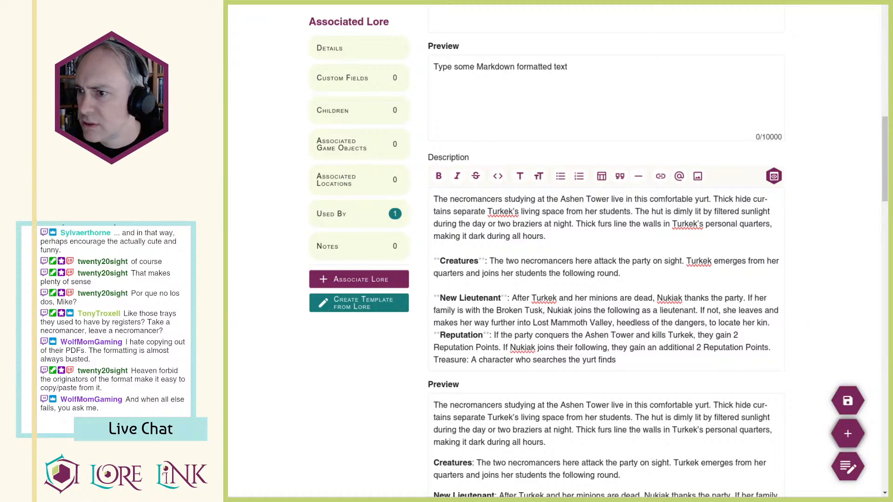
text(four bone religious symbols of Venexus, a candle)
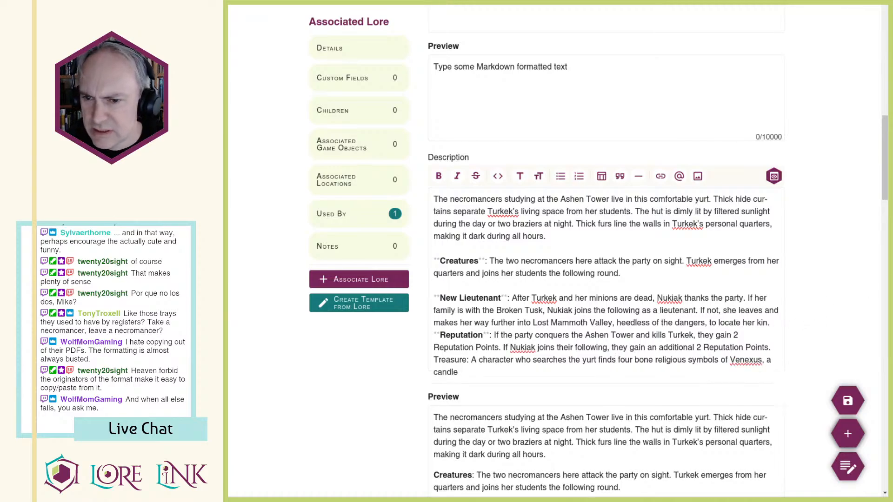
text(of revealing (Advanced Player's Guide 257), and a)
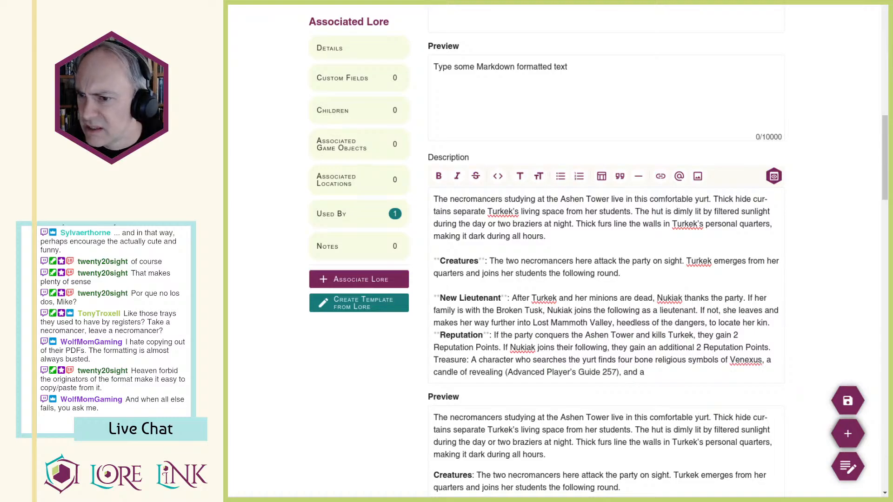
text(skinstitch salve (Advanced Player's Guide 255).)
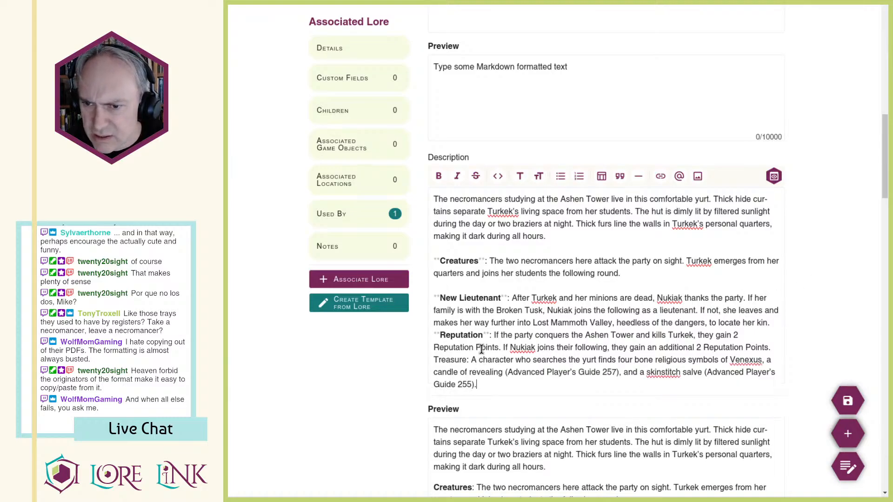
double_click(453, 359)
key(ctrl+b)
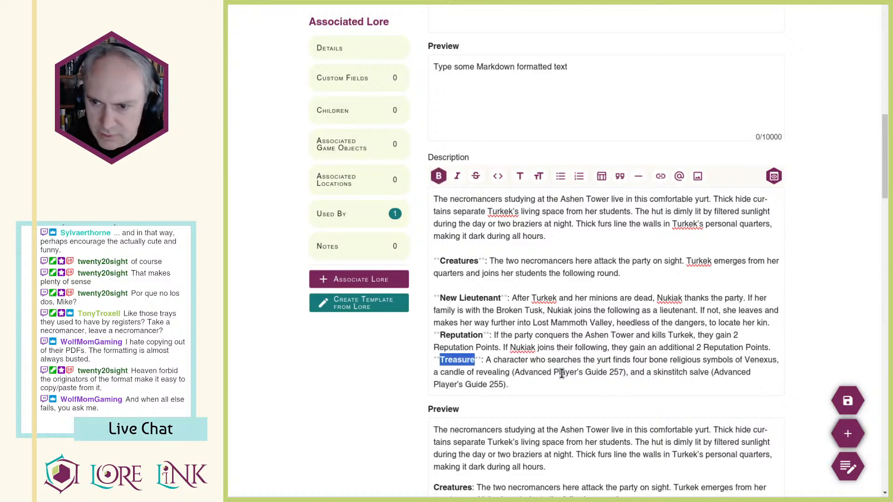
Step: Try to insert a lore mention before "candle of revealing" from the Pathfinder 2E rules system, searching its categories for "item", "magic" and "equip"
click(439, 368)
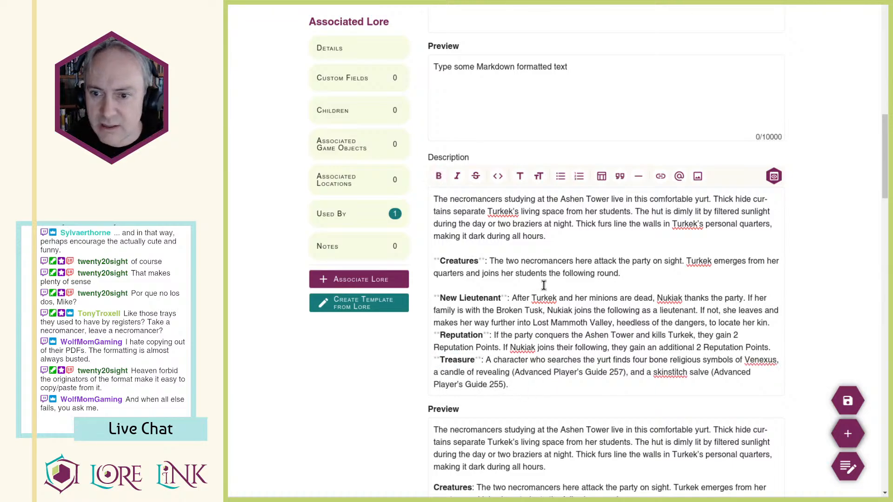
text(@)
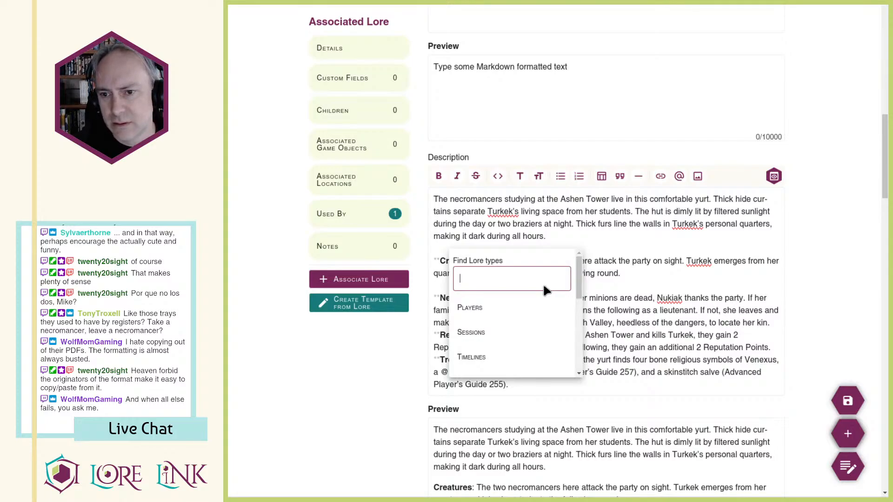
scroll(507, 323, down, 2)
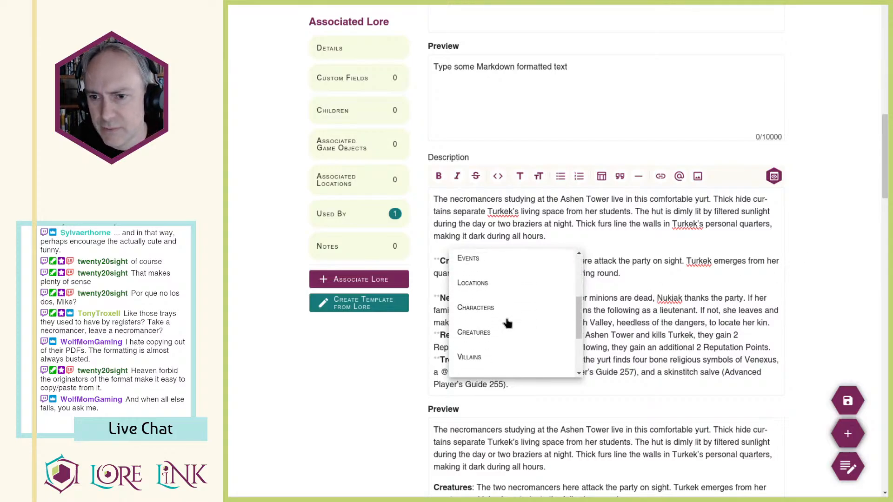
scroll(507, 324, down, 5)
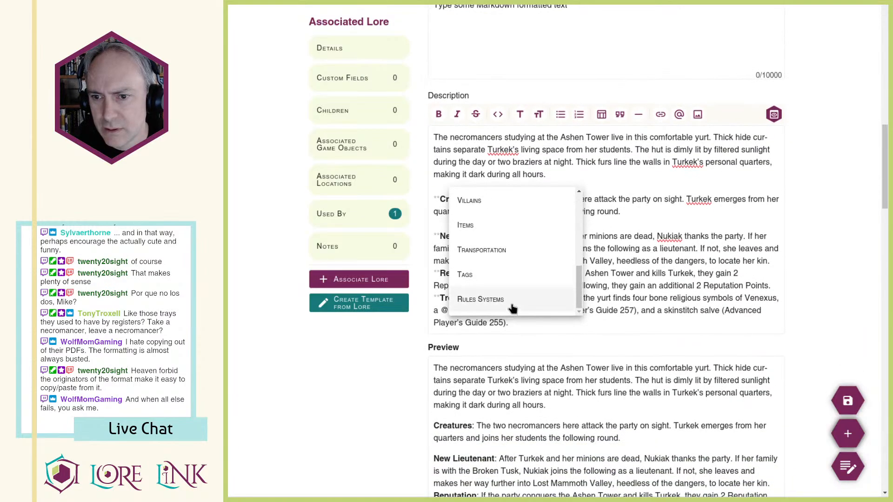
click(510, 306)
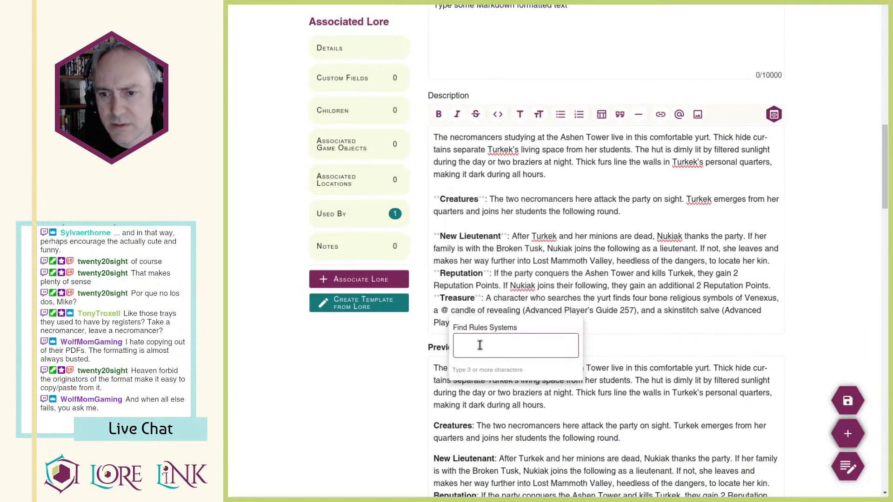
text(path)
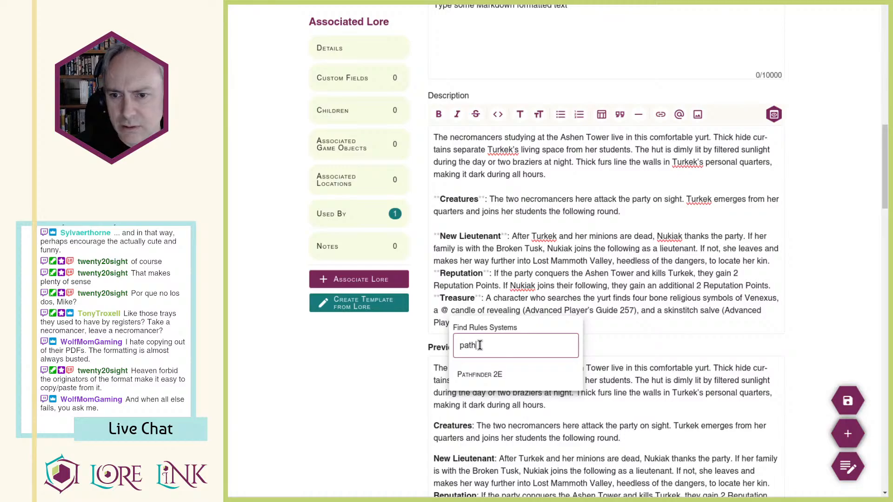
click(492, 377)
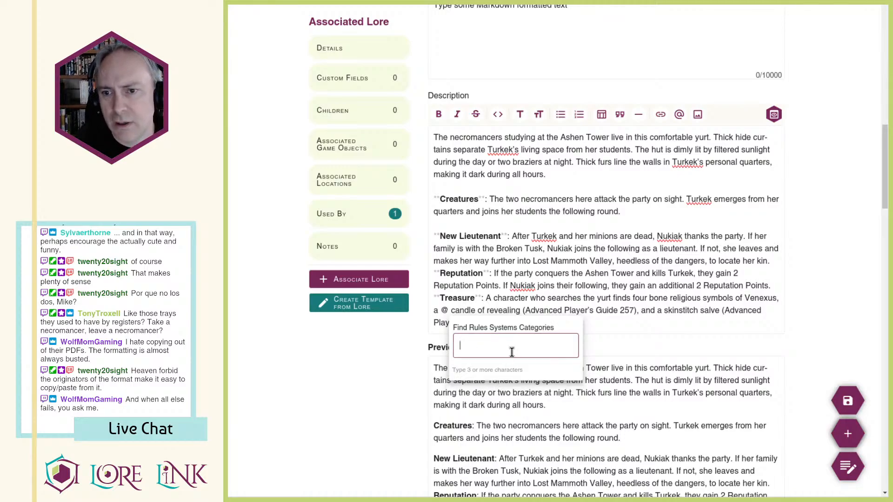
text(item)
key(ctrl+a)
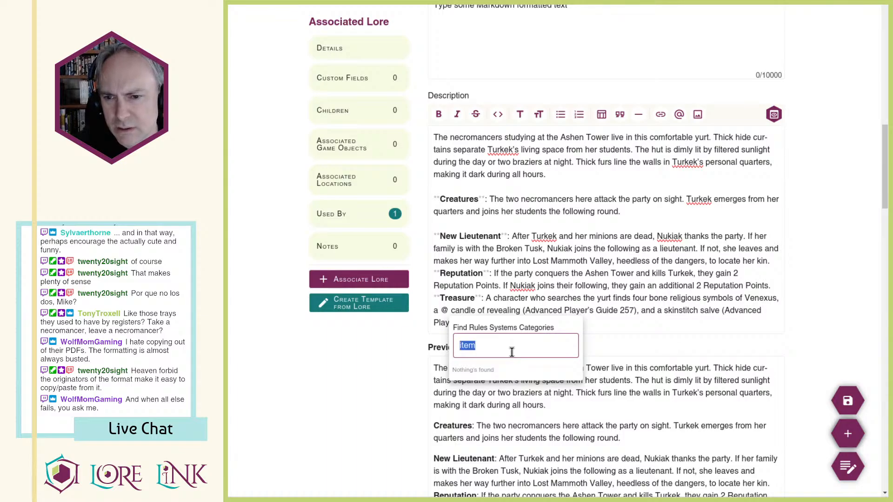
text(magic)
key(ctrl+a)
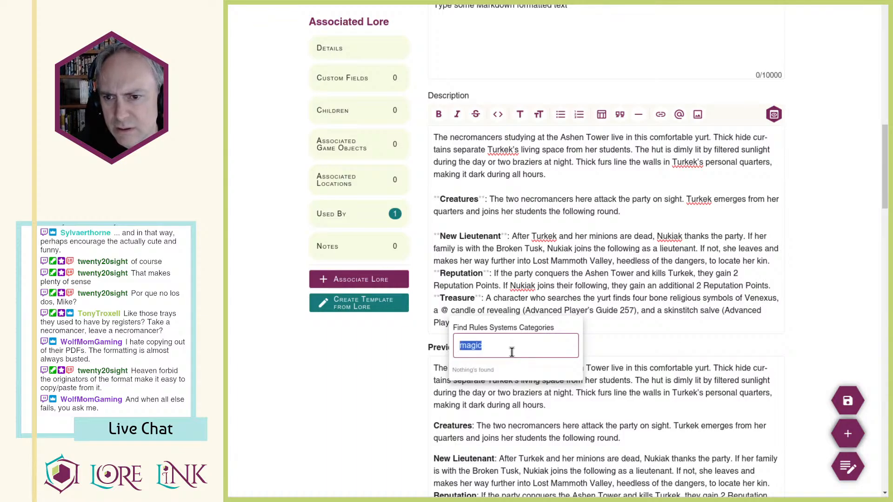
text(equip)
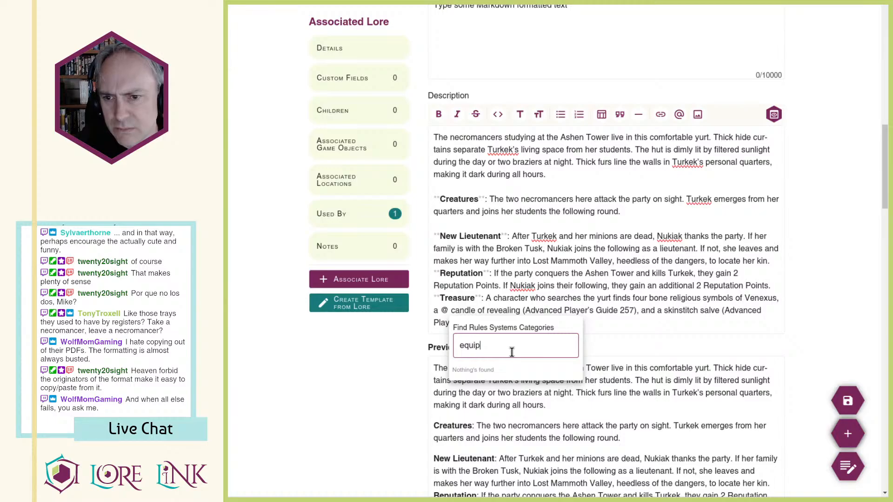
key(ctrl+a)
key(BackSpace)
key(Escape)
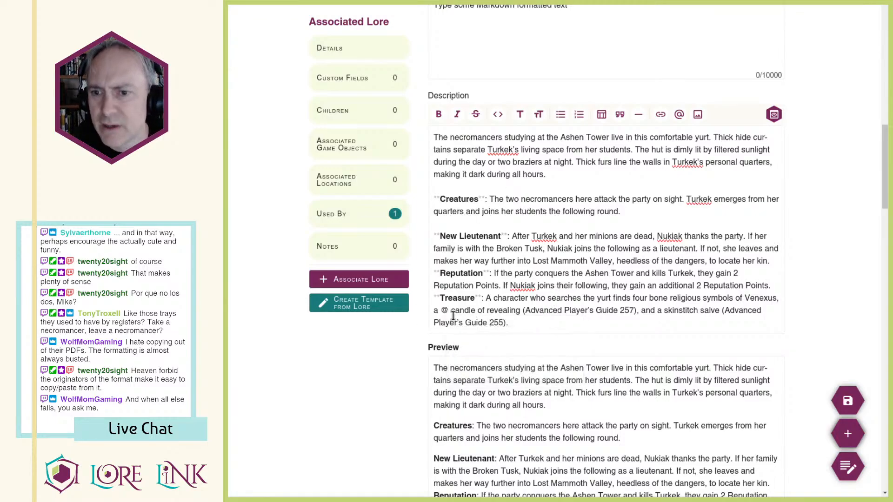
key(BackSpace)
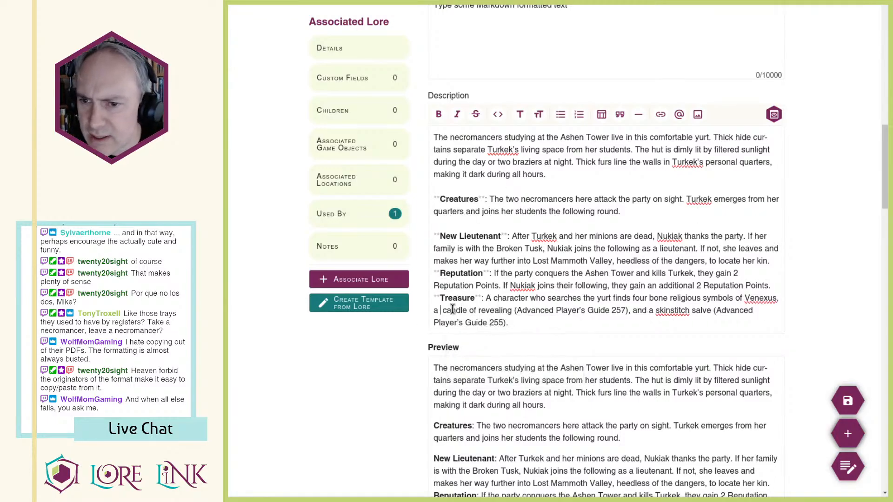
Step: Look up "candle of revealing" from the Treasure line on the Pathfinder rules reference site and open its item page
drag(442, 310, 511, 311)
key(ctrl+c)
key(ctrl+Tab)
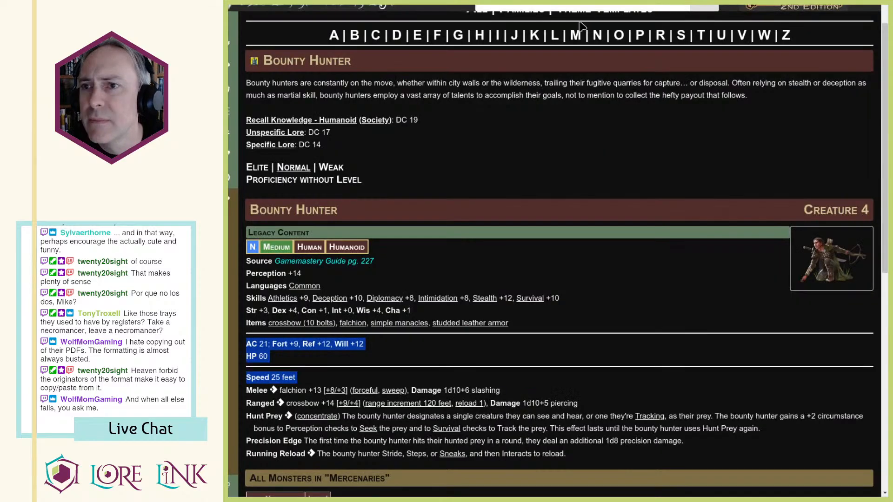
click(574, 7)
key(ctrl+v)
key(Return)
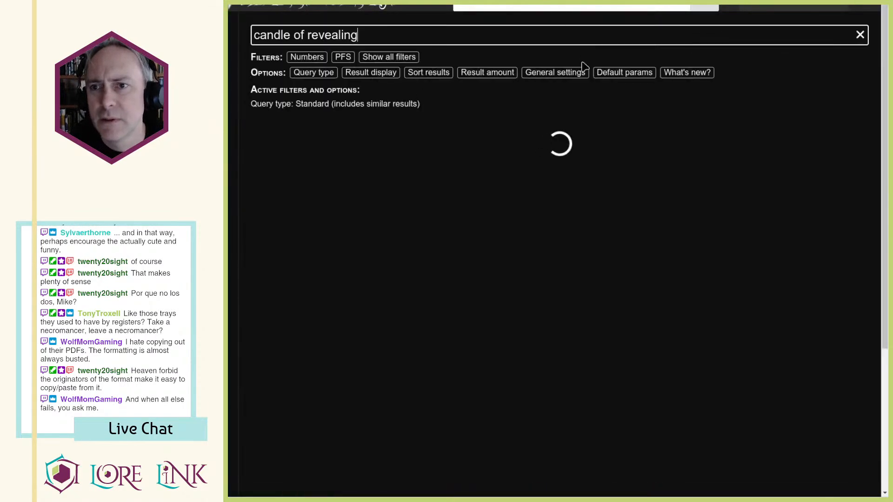
click(329, 154)
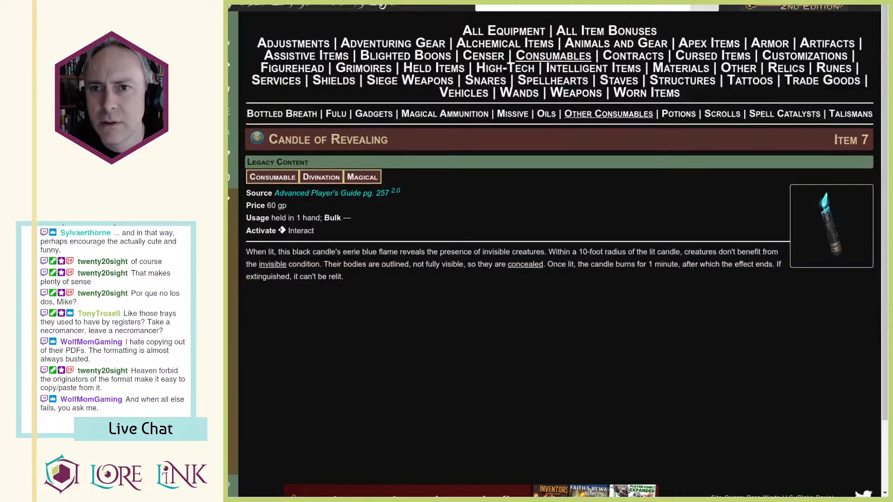
key(ctrl+Tab)
key(ctrl+Tab)
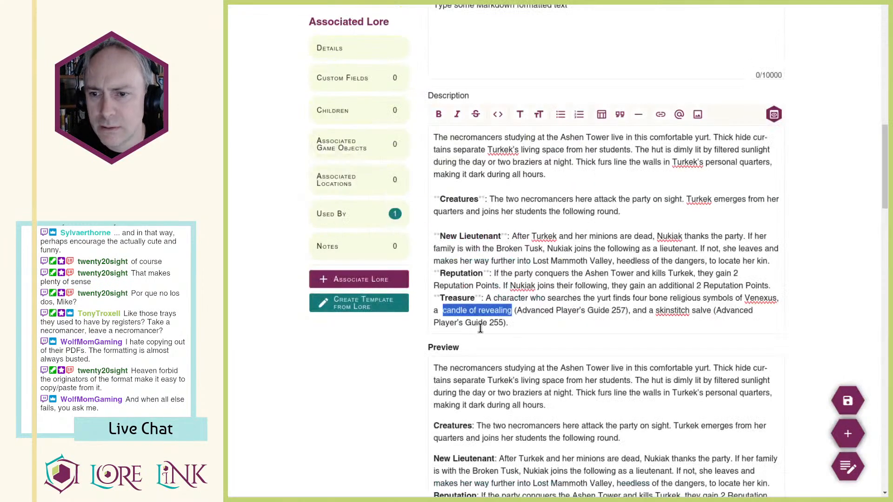
click(497, 308)
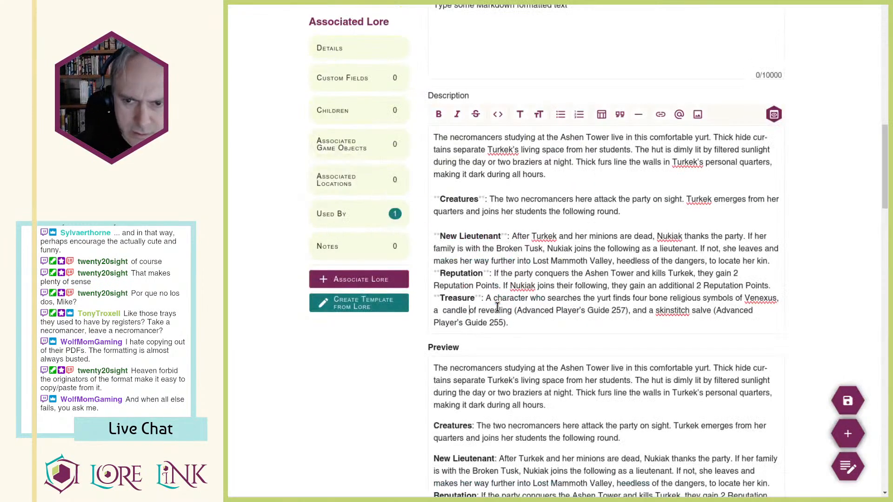
text([)
key(ctrl+Right)
key(ctrl+Right)
key(ctrl+Right)
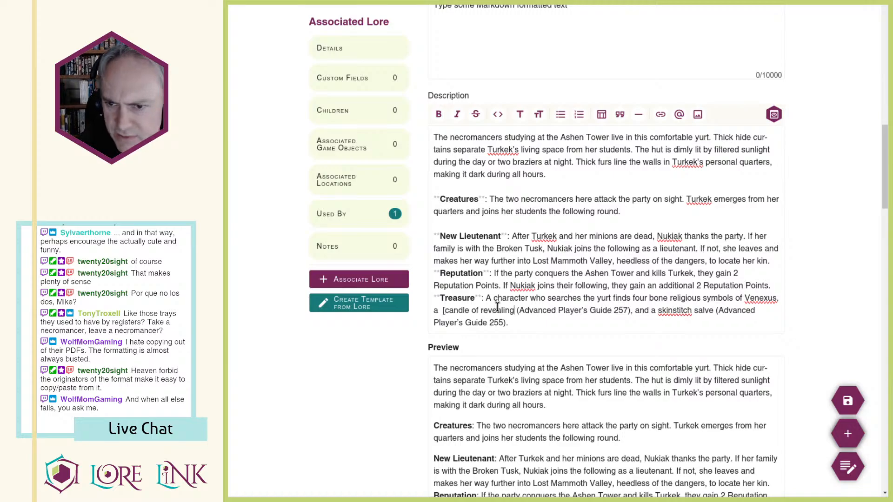
text(]*()
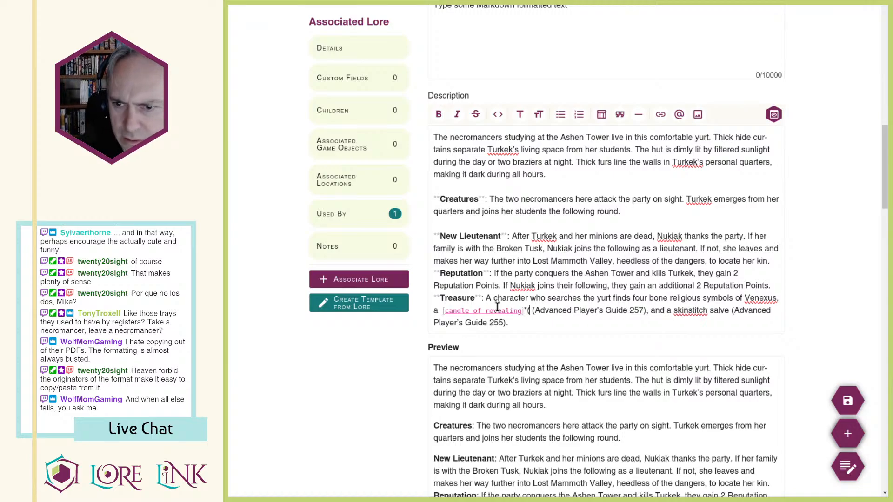
key(BackSpace)
key(BackSpace)
text(()
text(https://2e.aonprd.com/Equipment.aspx?ID=710)
text())
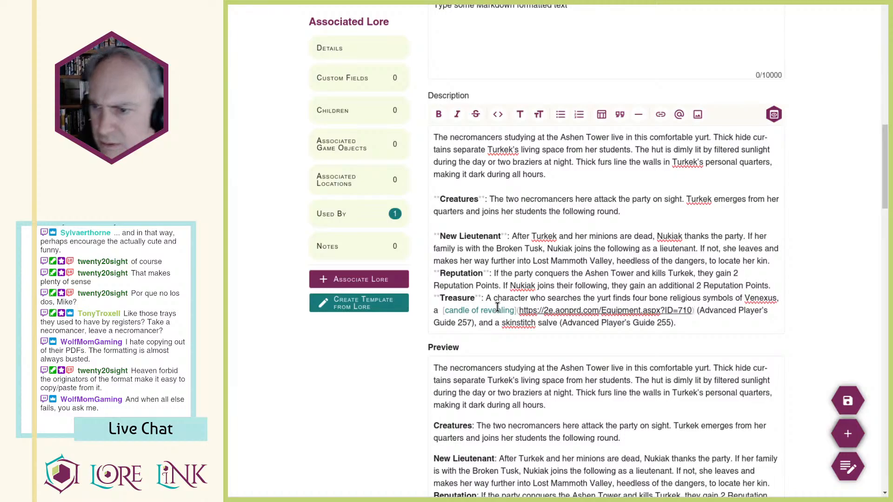
Step: Delete the "(Advanced Player's Guide 257)" reference after the candle of revealing link
key(ctrl+shift+Right)
key(ctrl+shift+Right)
key(ctrl+shift+Right)
key(ctrl+shift+Right)
key(ctrl+shift+Right)
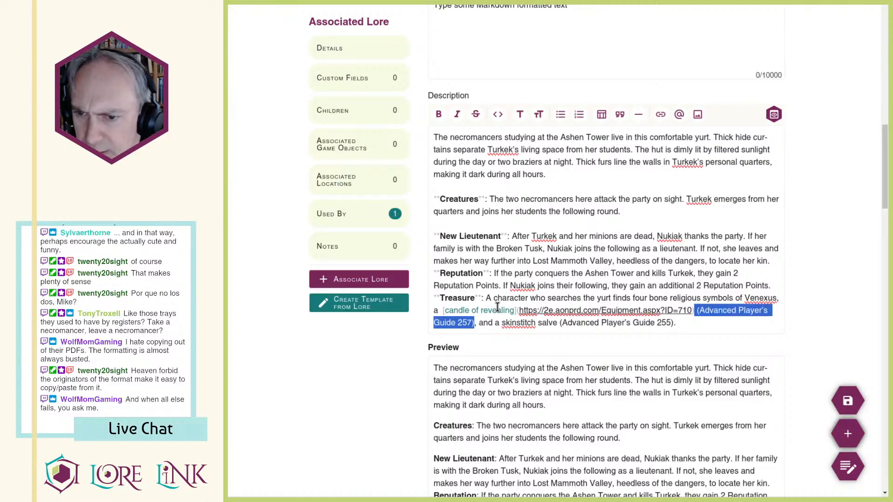
key(BackSpace)
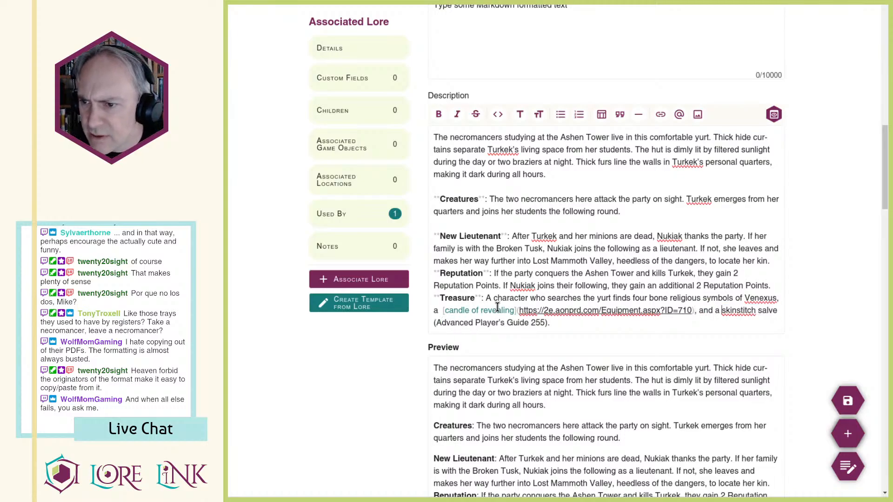
Step: Look up "skinstitch salve" from the Treasure line on the Pathfinder rules reference site and open its item page
key(ctrl+shift+Right)
key(ctrl+shift+Right)
key(ctrl+c)
key(ctrl+Tab)
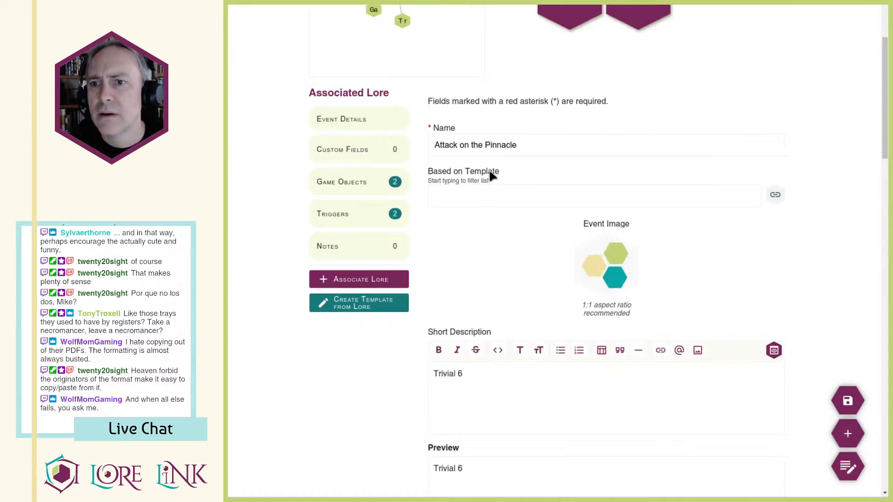
key(ctrl+Tab)
click(516, 8)
key(ctrl+v)
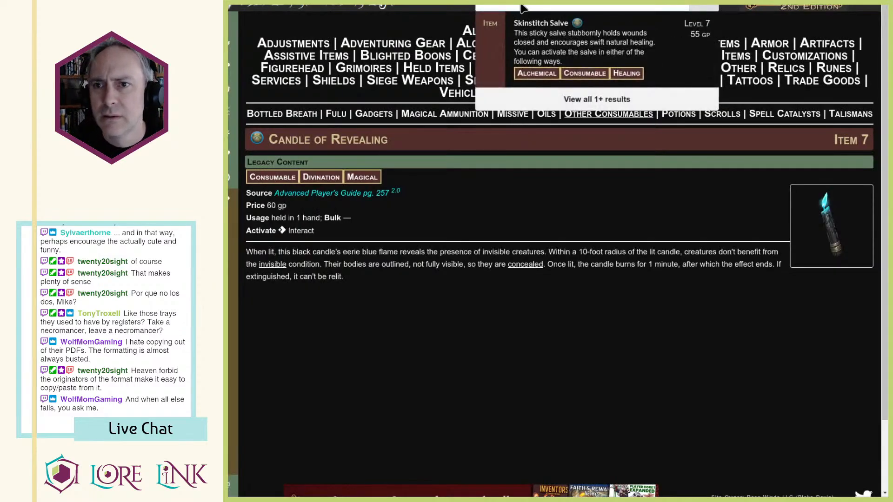
key(Return)
click(328, 161)
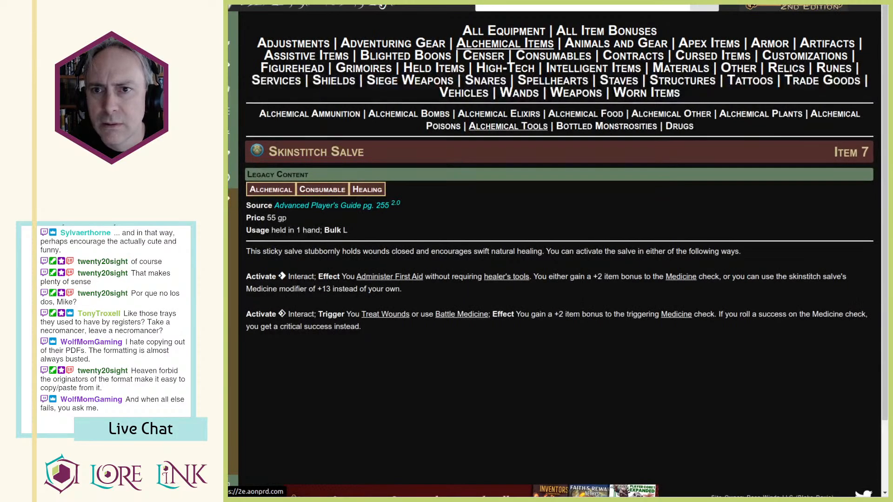
key(ctrl+shift+Tab)
key(ctrl+shift+Tab)
click(725, 311)
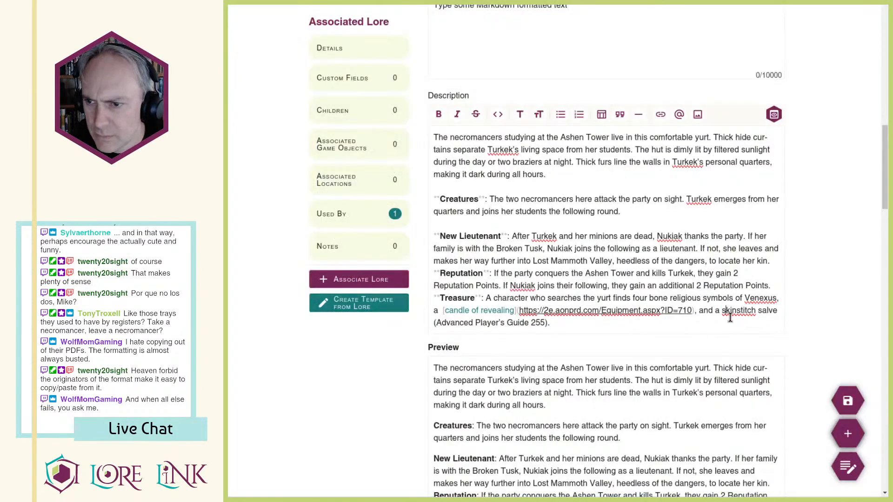
text([)
key(ctrl+Right)
key(ctrl+Right)
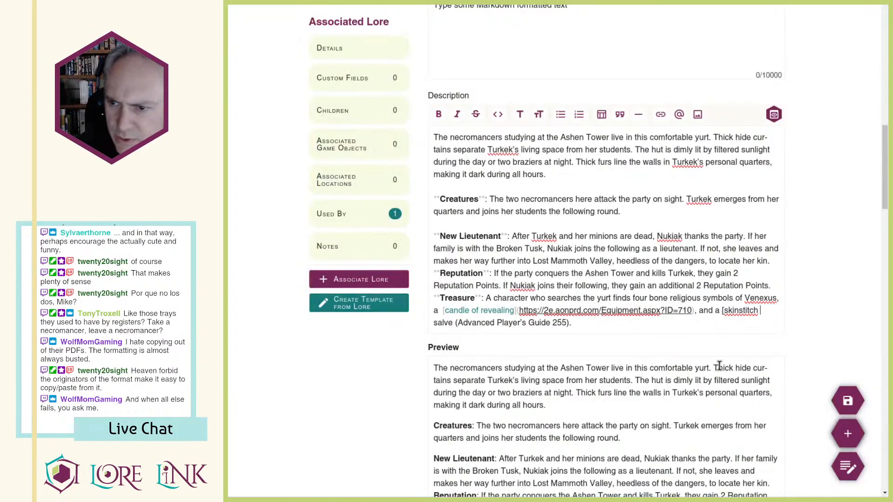
text(]()
text(https://2e.aonprd.com/Equipment.aspx?ID=698)
text())
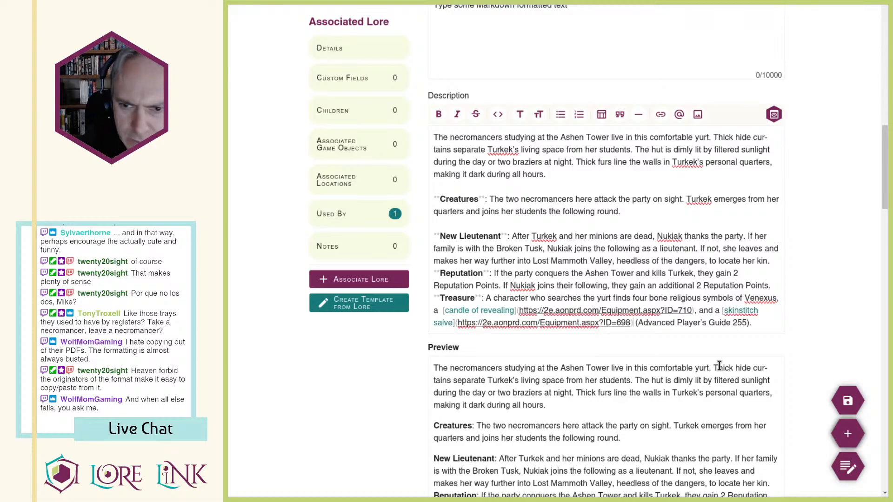
Step: Delete the "(Advanced Player's Guide 255)." text after the skinstitch salve link and save the location
key(shift+End)
key(Delete)
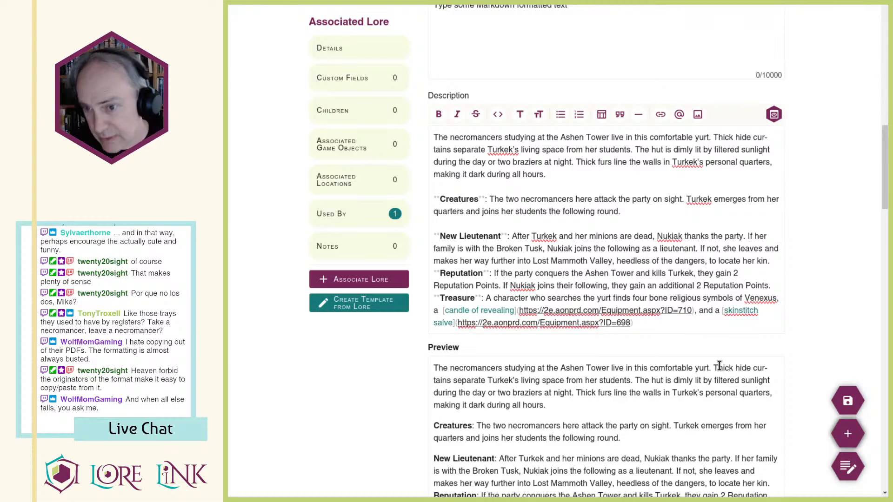
click(844, 395)
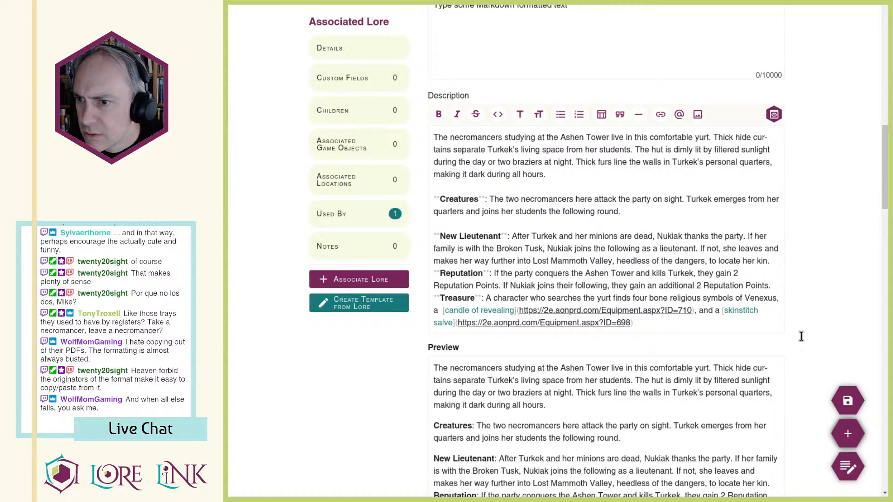
Step: Check the yurt description's preview, then open the parent location B32 - The Ashen Tower and examine its child locations
drag(247, 417, 298, 403)
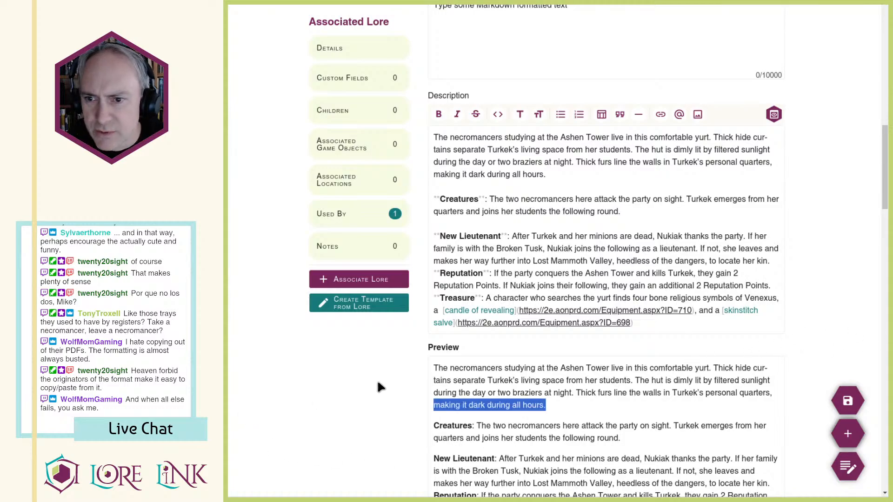
scroll(597, 218, down, 1)
scroll(624, 316, down, 10)
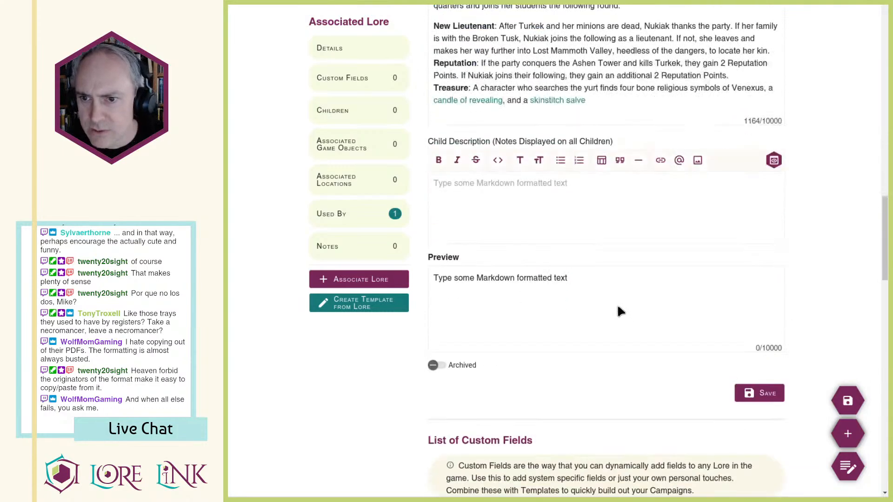
scroll(622, 311, up, 15)
scroll(515, 189, up, 8)
scroll(740, 228, down, 8)
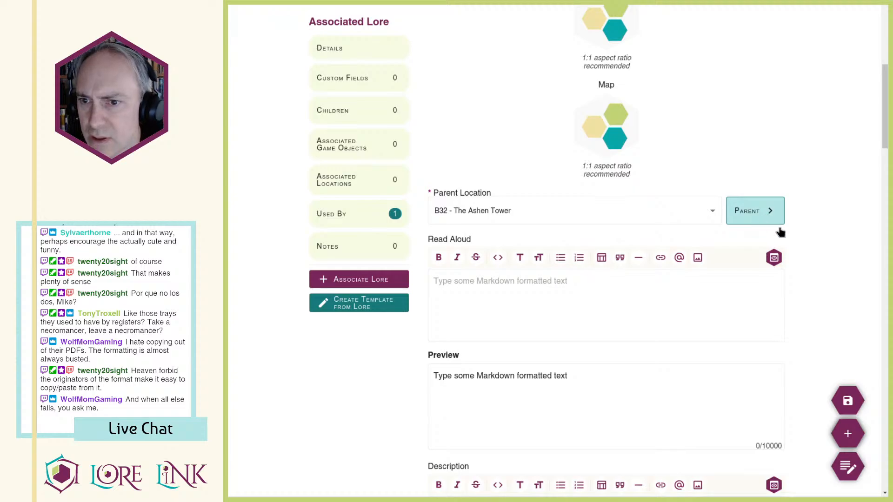
click(782, 212)
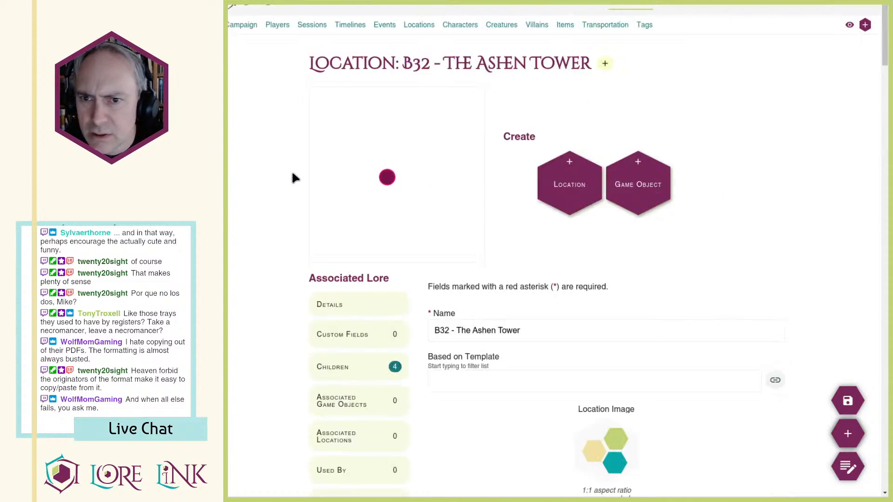
scroll(382, 154, down, 20)
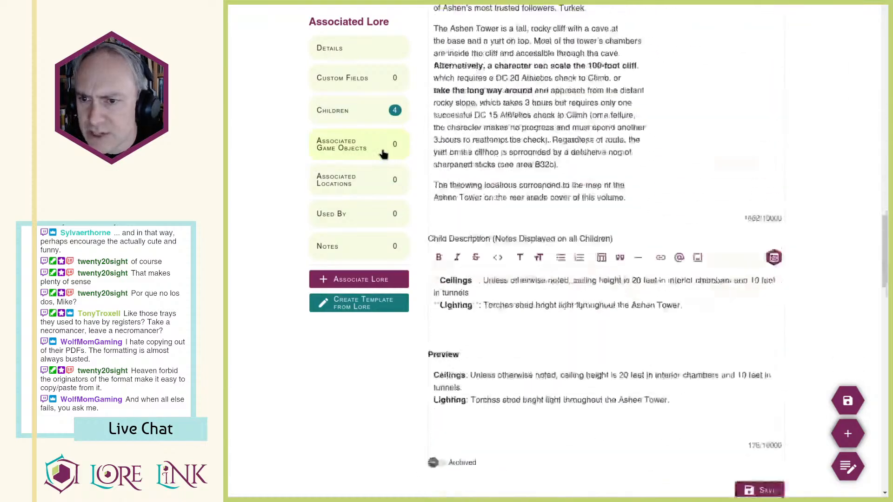
scroll(382, 156, down, 8)
scroll(382, 156, up, 6)
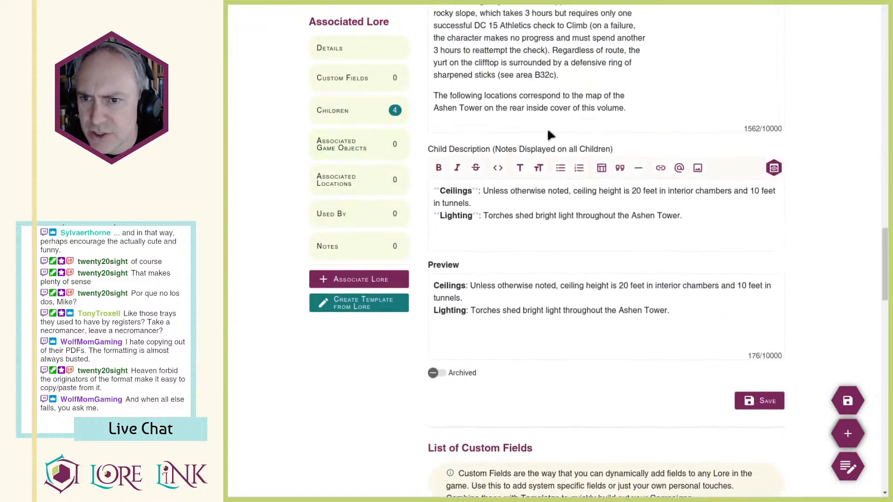
scroll(515, 305, down, 9)
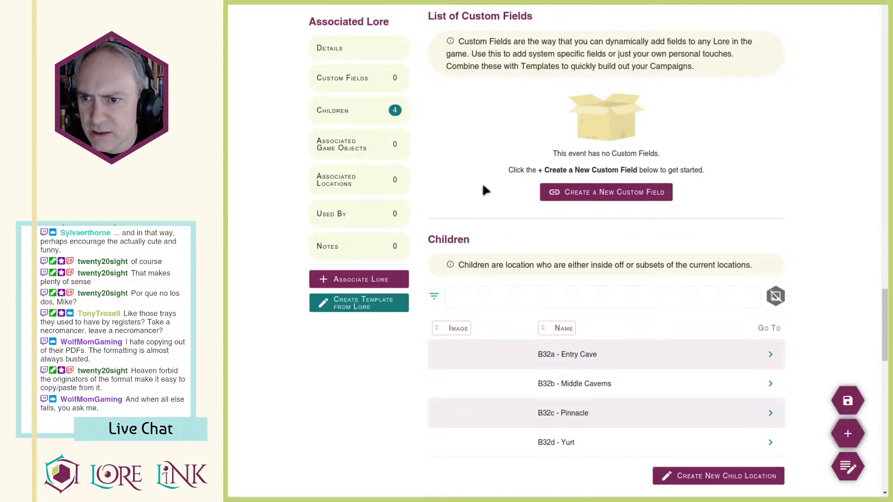
scroll(484, 191, down, 3)
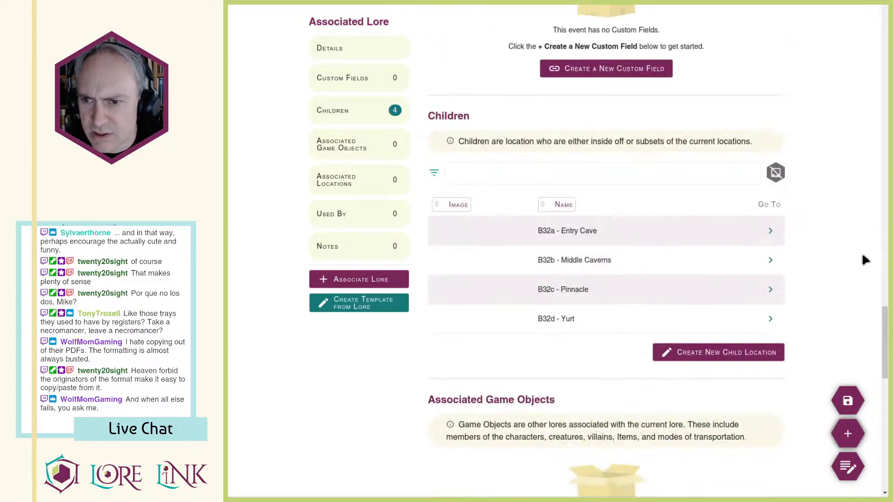
Step: Open the B32a - Entry Cave location and review its description, associated locations and where it is used
click(759, 230)
scroll(834, 353, down, 9)
scroll(773, 286, down, 8)
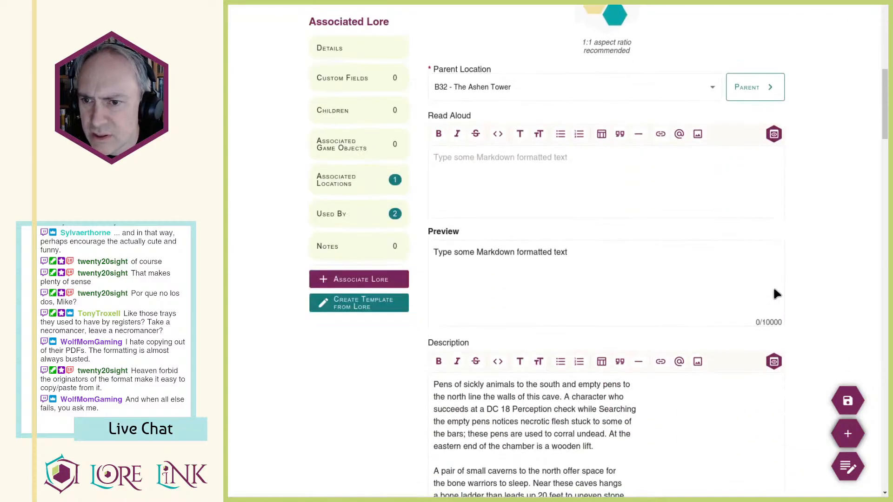
scroll(730, 247, down, 3)
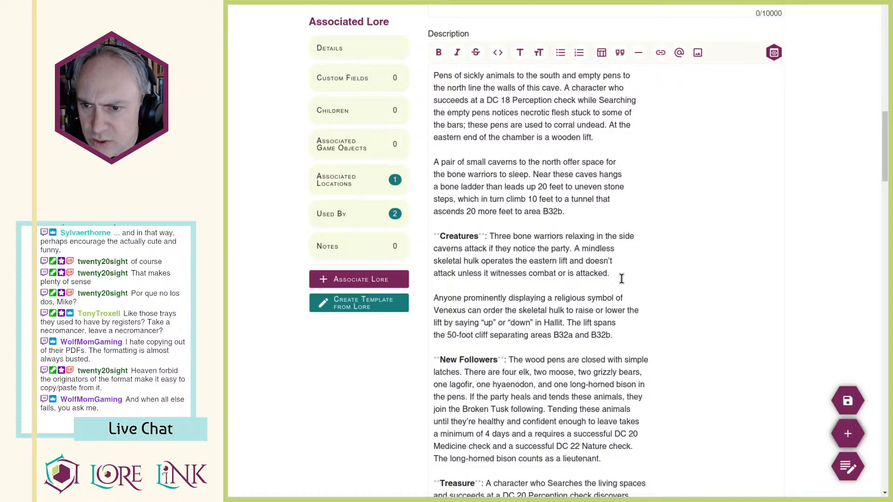
scroll(605, 336, down, 15)
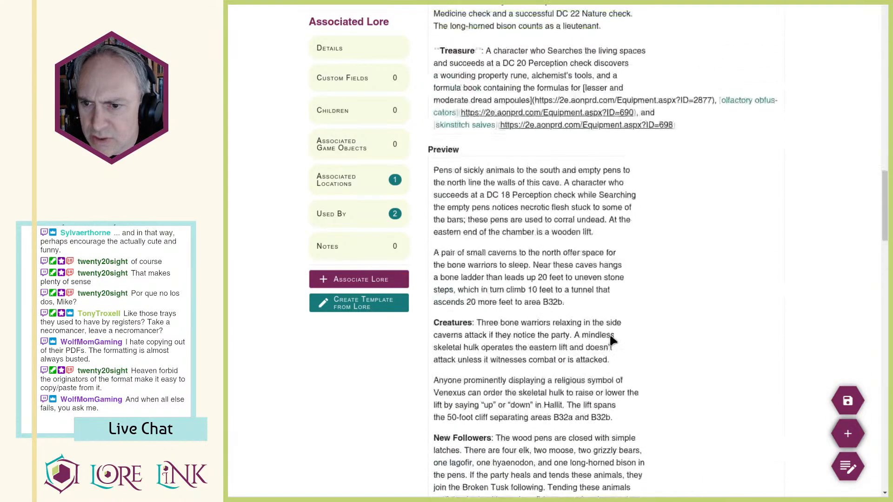
scroll(517, 214, down, 15)
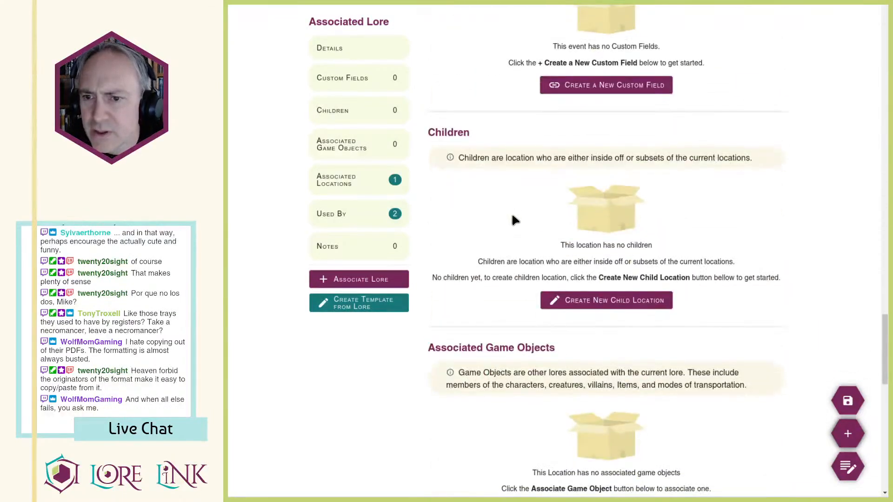
scroll(516, 219, down, 1)
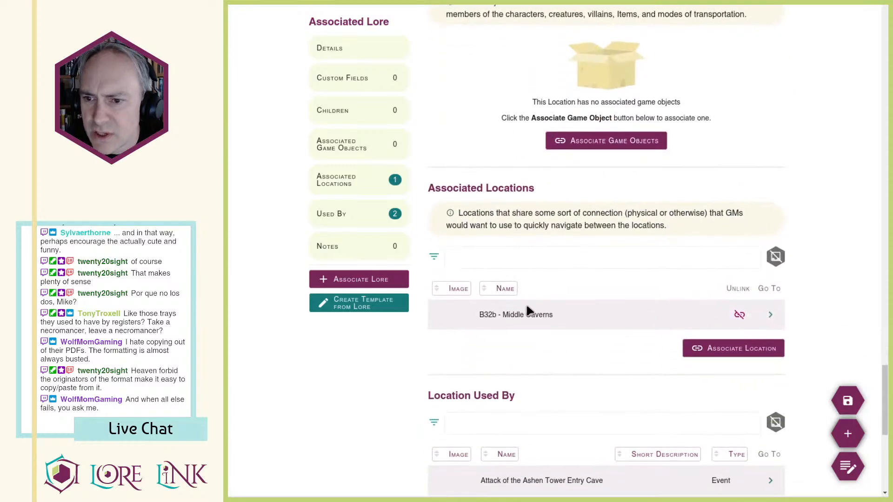
scroll(526, 308, down, 4)
drag(494, 358, 603, 379)
click(603, 379)
drag(692, 380, 542, 375)
click(542, 380)
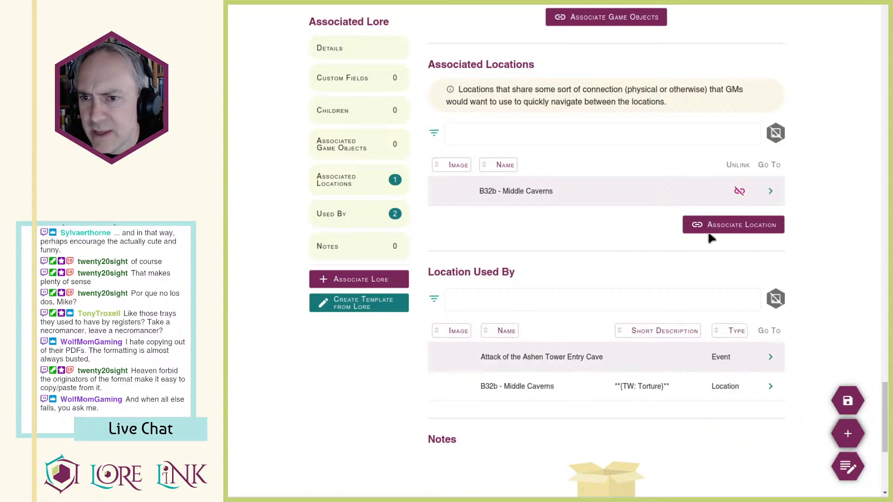
Step: Open the associated B32b - Middle Caverns location and read in its description which areas its cliff and tunnels lead to
click(770, 191)
scroll(570, 222, down, 10)
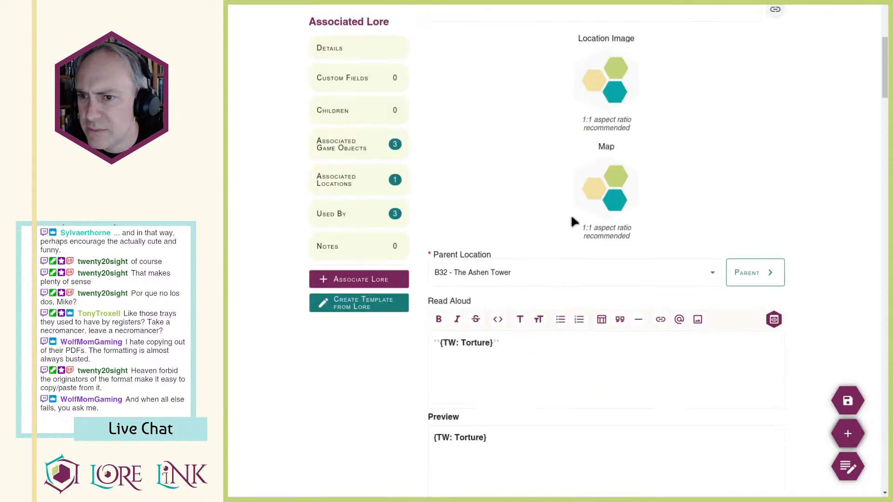
scroll(574, 222, down, 9)
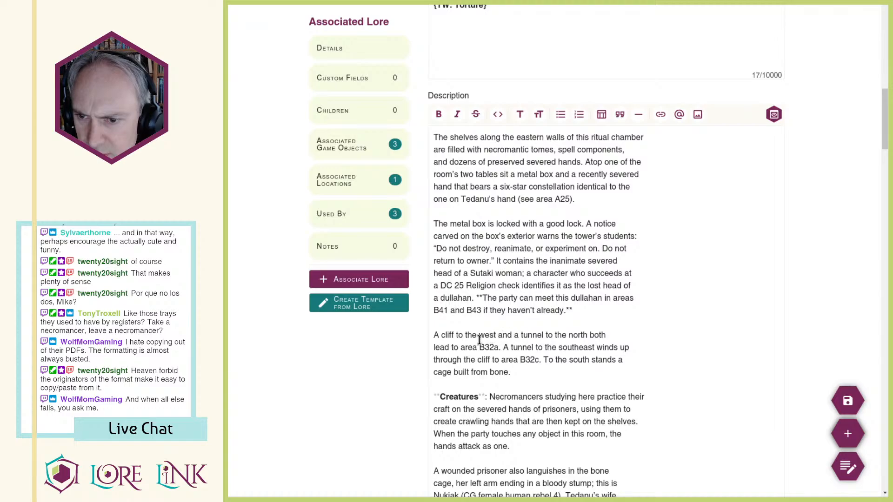
drag(479, 340, 539, 360)
click(578, 347)
click(577, 341)
scroll(576, 344, down, 15)
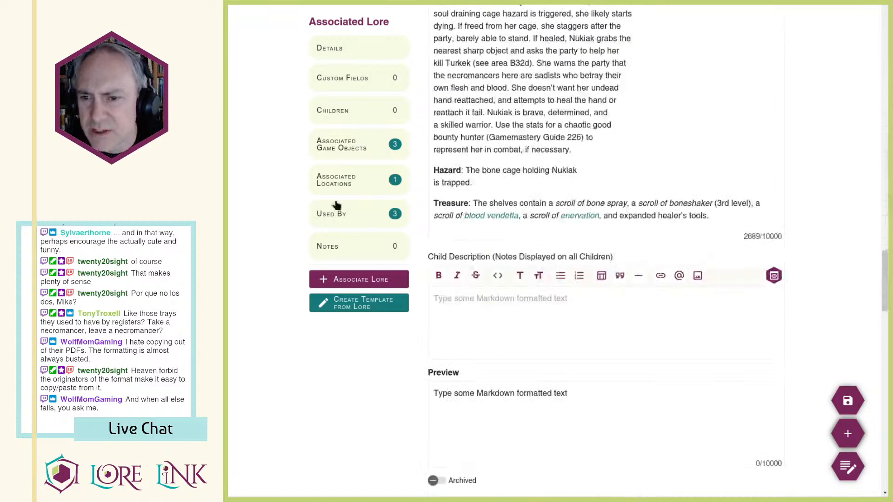
Step: Associate the existing location B32c - Pinnacle with the B32b - Middle Caverns location
click(346, 181)
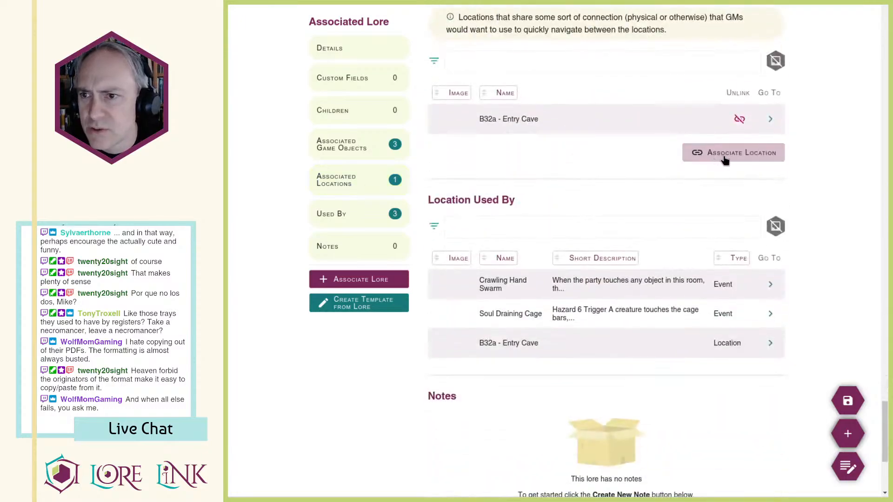
click(724, 158)
click(719, 178)
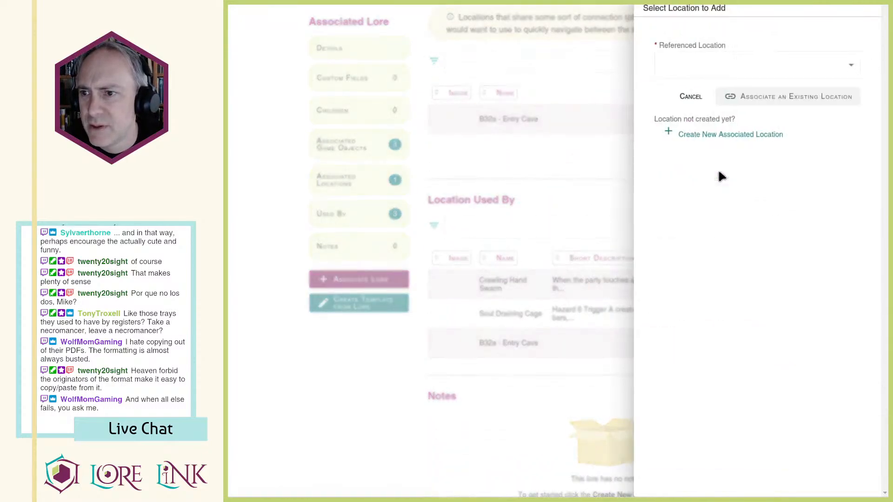
click(699, 67)
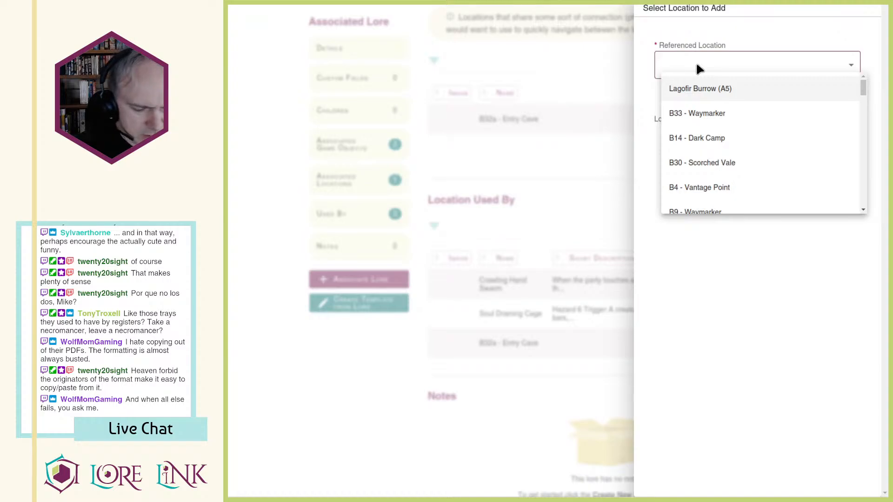
key(Down)
key(Down)
key(Down)
key(Down)
key(Down)
key(Down)
key(Down)
key(Down)
key(Down)
key(Down)
key(Down)
key(Down)
key(Down)
key(Down)
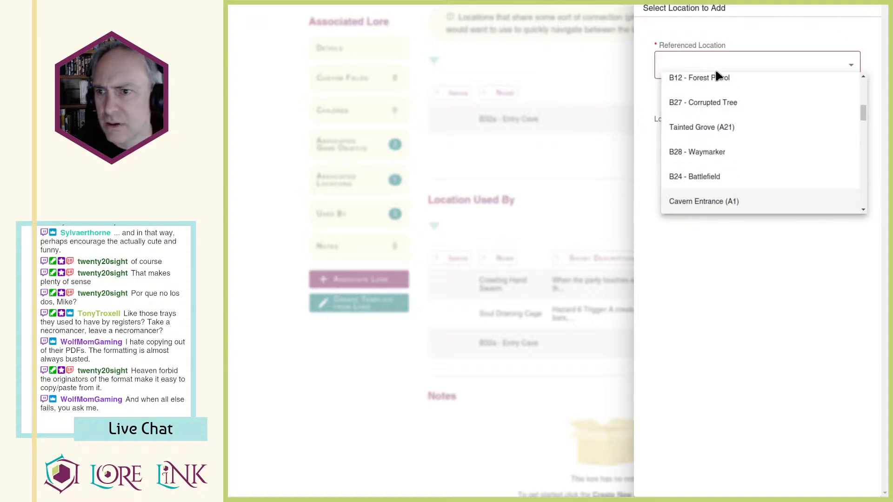
scroll(740, 114, down, 5)
scroll(742, 115, down, 8)
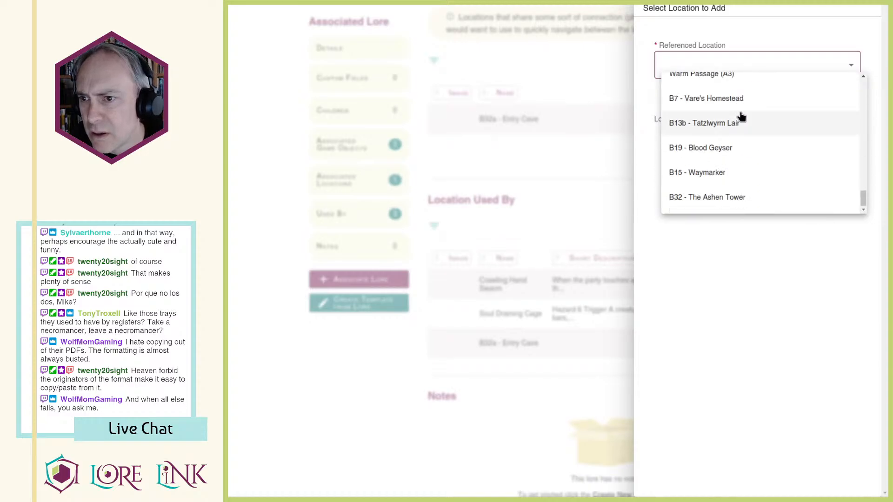
scroll(742, 117, up, 6)
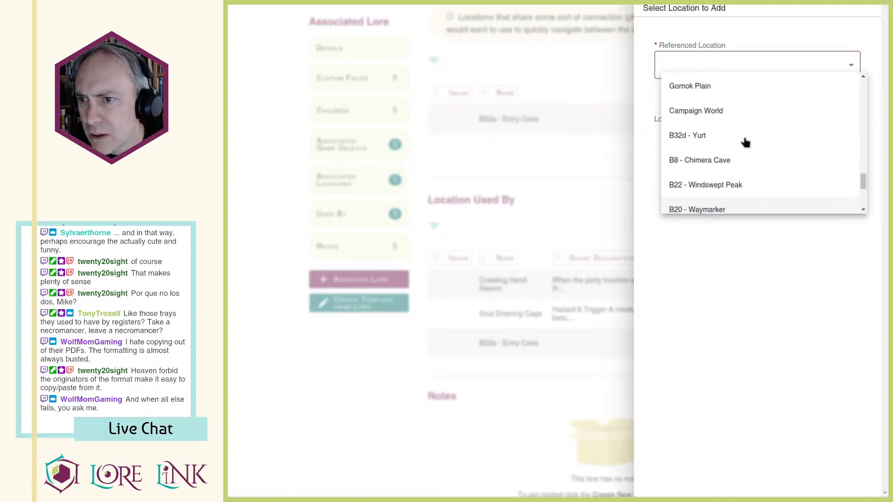
scroll(746, 146, up, 3)
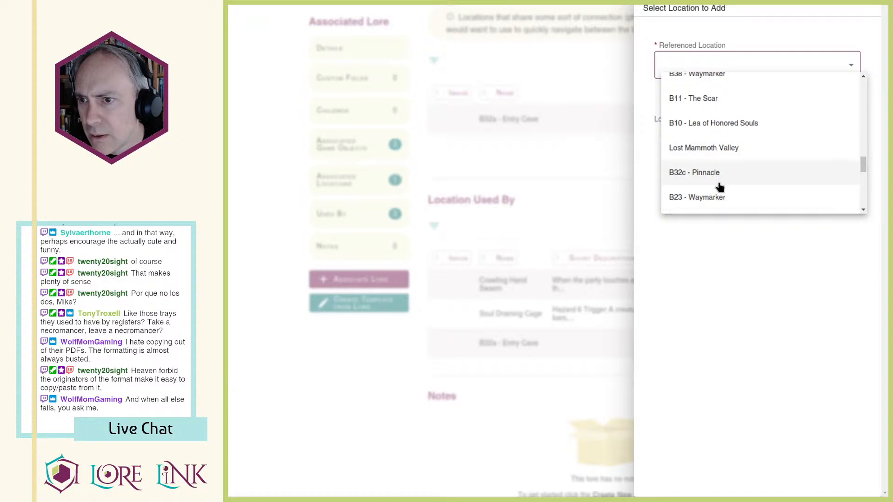
click(692, 179)
click(814, 100)
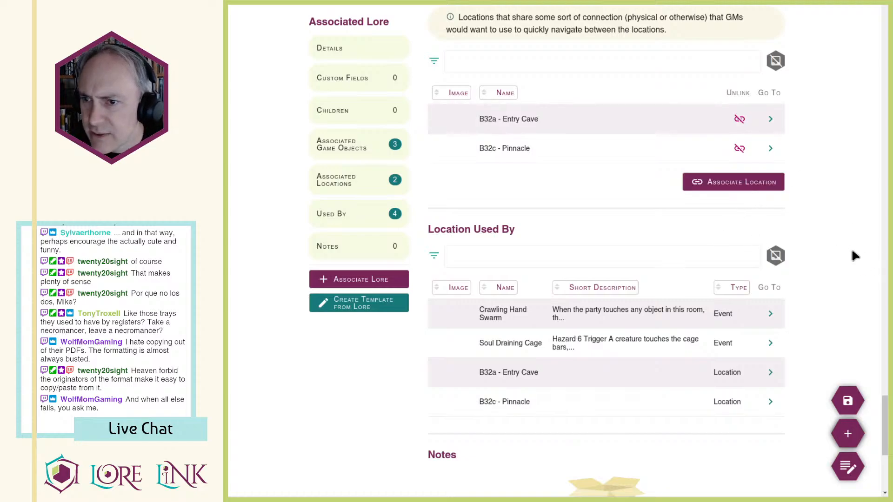
Step: Review the Middle Caverns description against its associated game objects, associated locations and the lore that uses it
scroll(622, 199, up, 15)
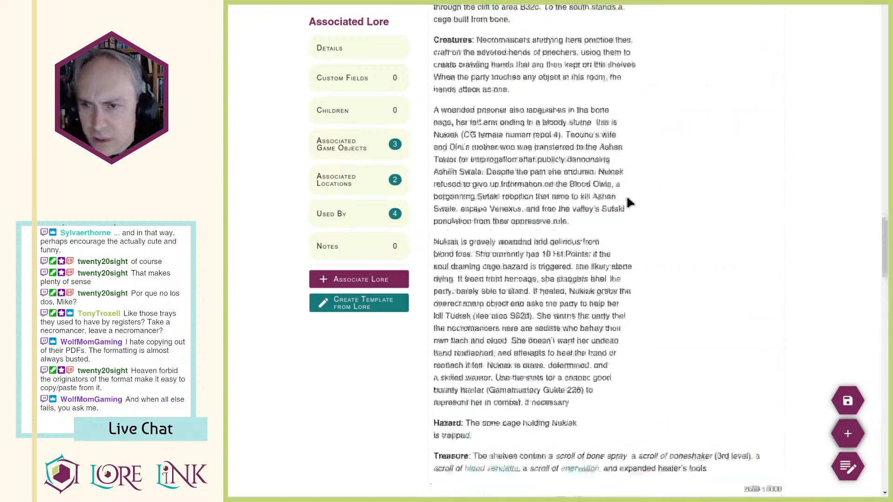
scroll(626, 203, up, 2)
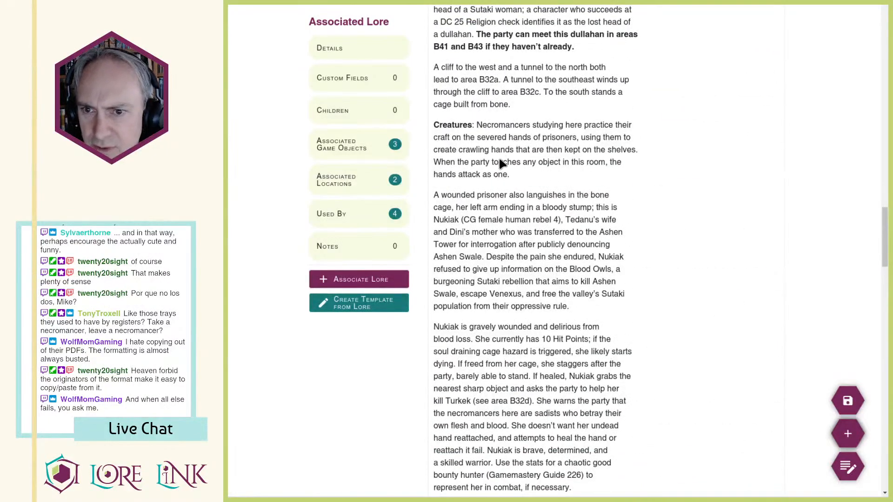
scroll(583, 261, down, 20)
scroll(593, 241, up, 10)
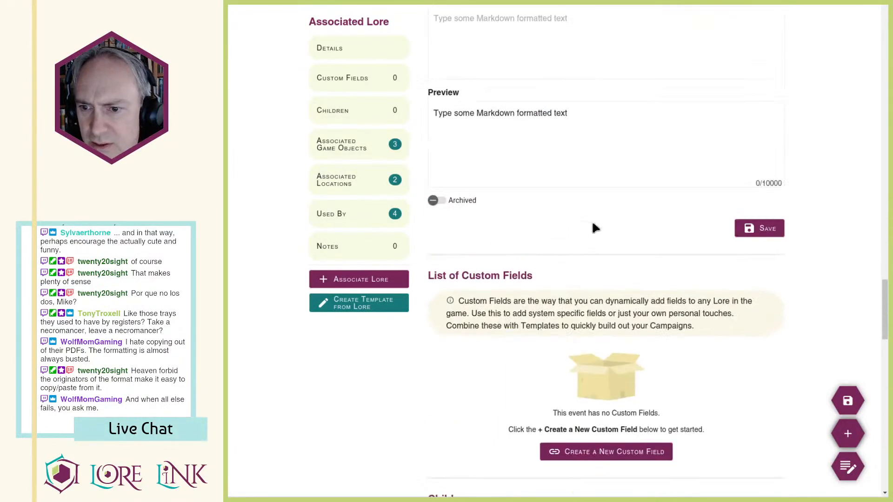
scroll(603, 232, up, 6)
scroll(609, 247, down, 4)
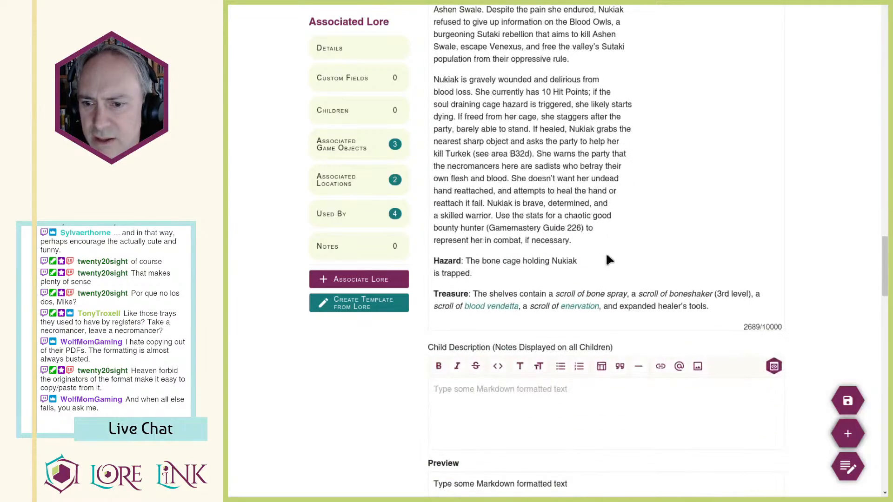
scroll(578, 295, up, 3)
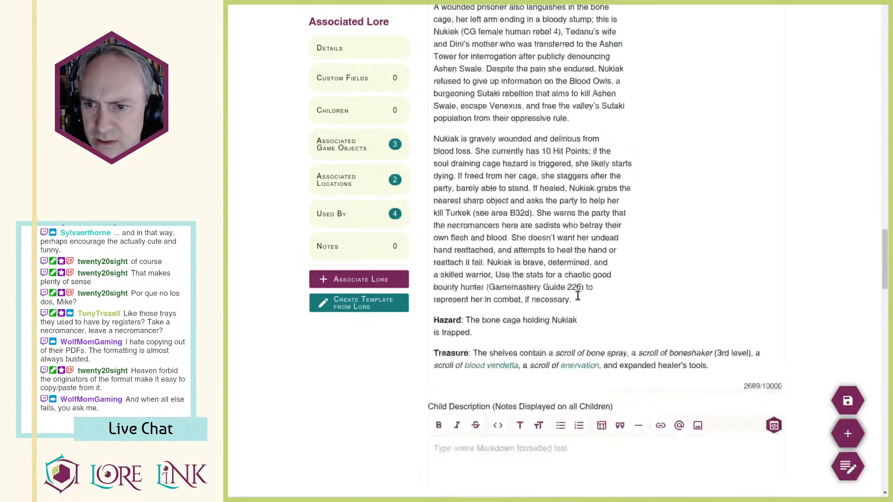
scroll(617, 330, down, 15)
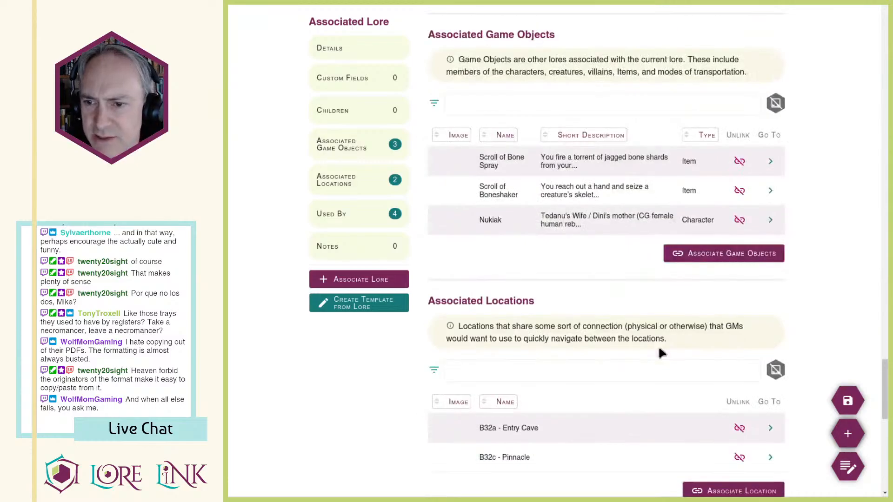
scroll(566, 195, down, 2)
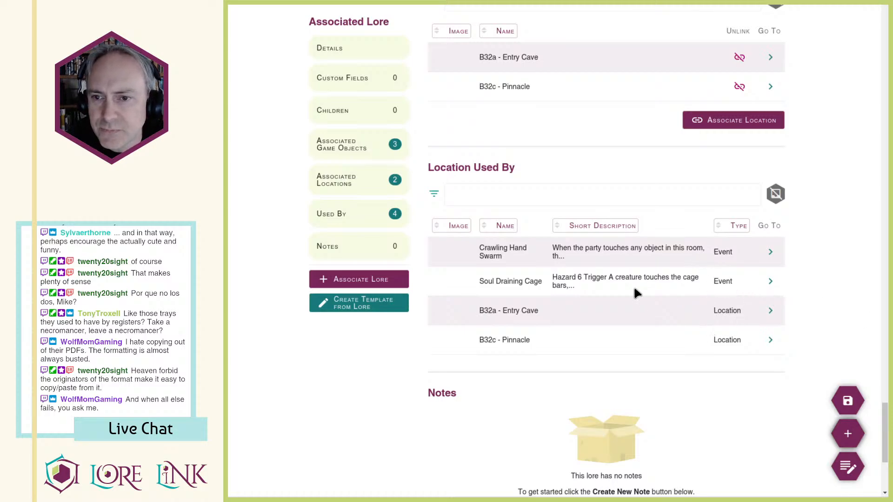
Step: Open the B32c - Pinnacle location and read in its description which areas it connects to
click(770, 340)
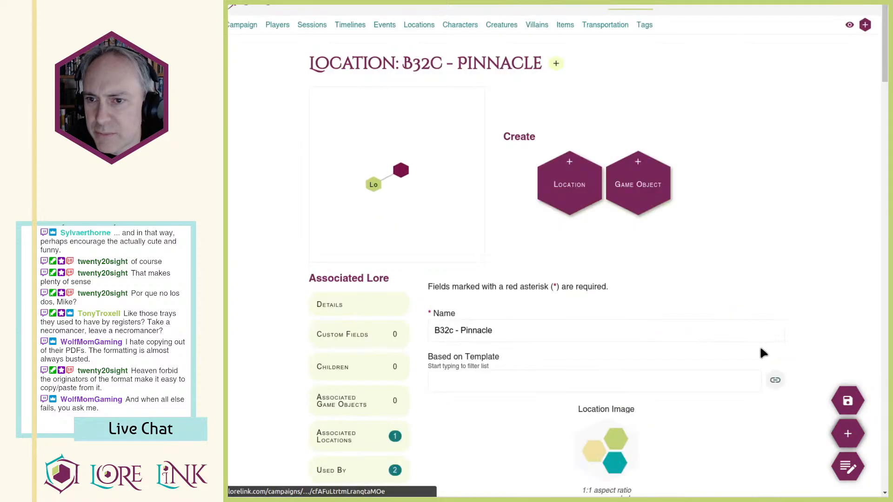
scroll(724, 245, down, 5)
scroll(744, 247, down, 3)
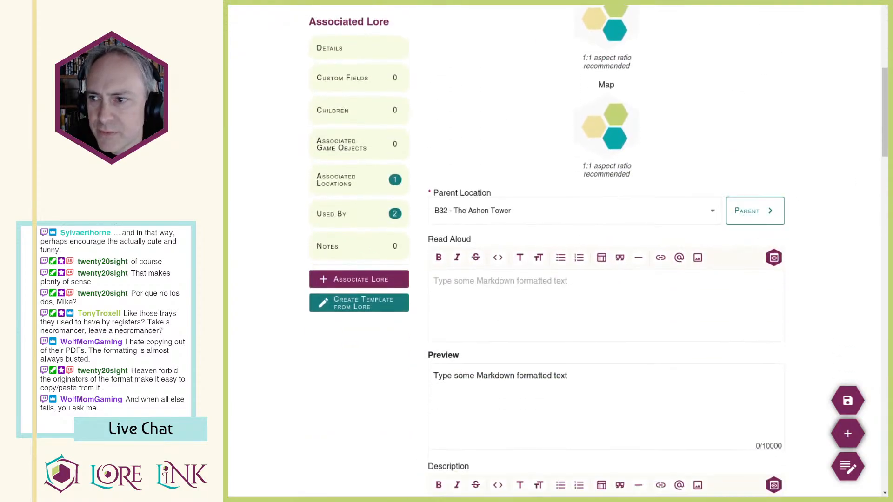
scroll(646, 233, down, 9)
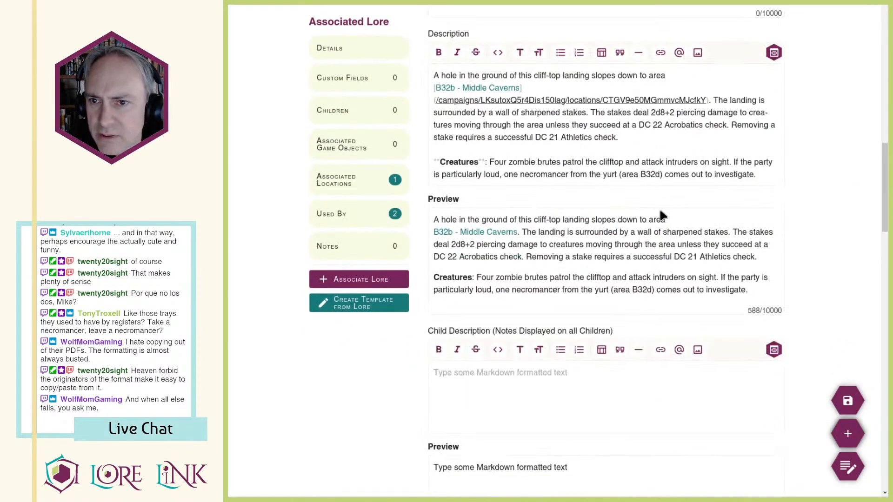
scroll(558, 168, up, 1)
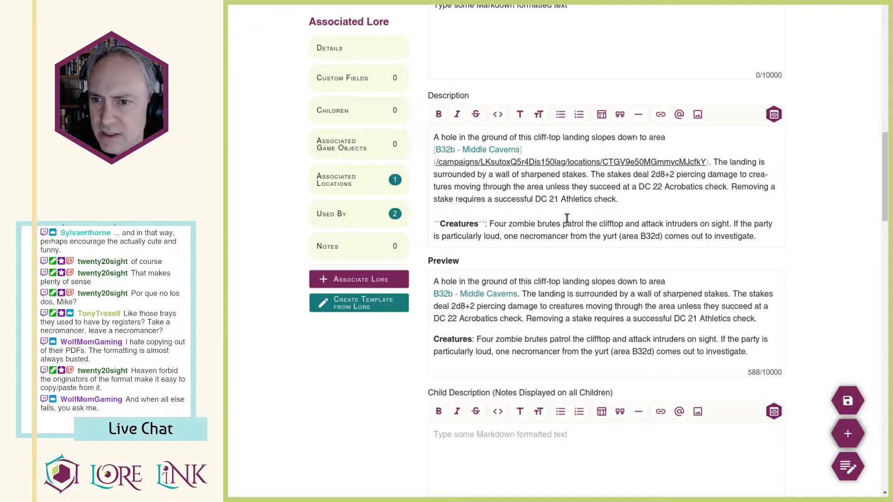
scroll(702, 248, down, 3)
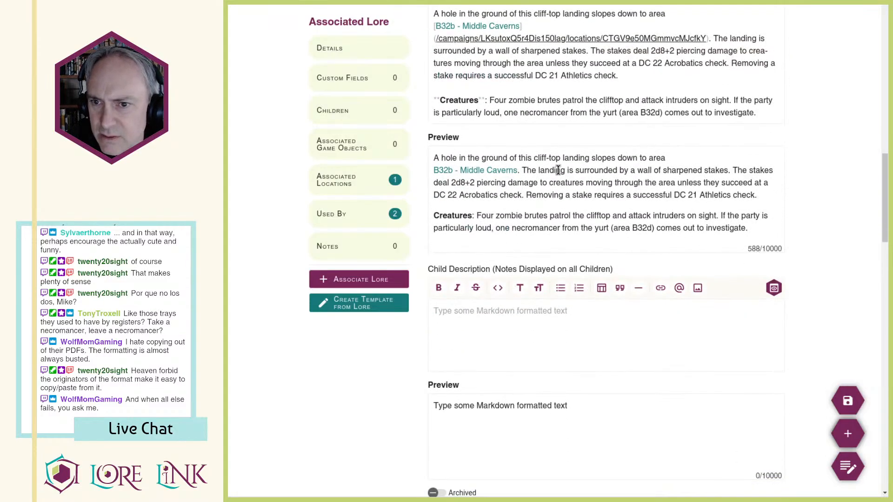
scroll(657, 219, down, 10)
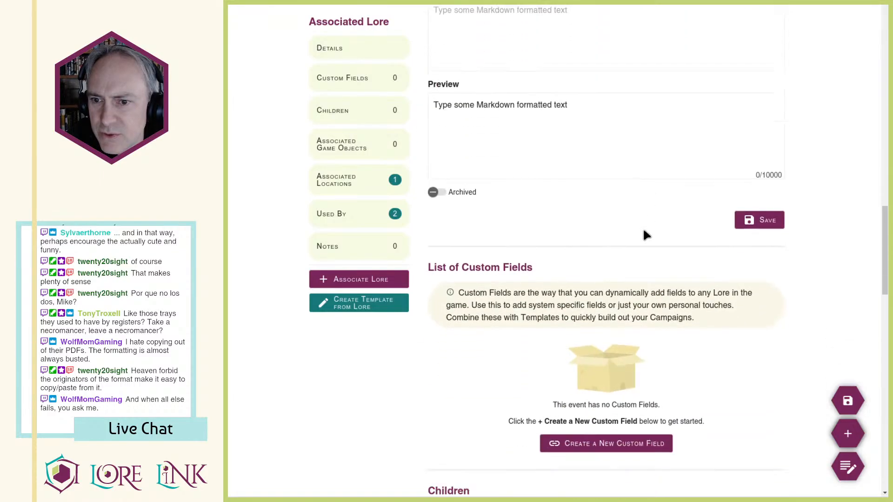
Step: Associate the existing location B32d - Yurt with the B32c - Pinnacle location
scroll(643, 230, down, 18)
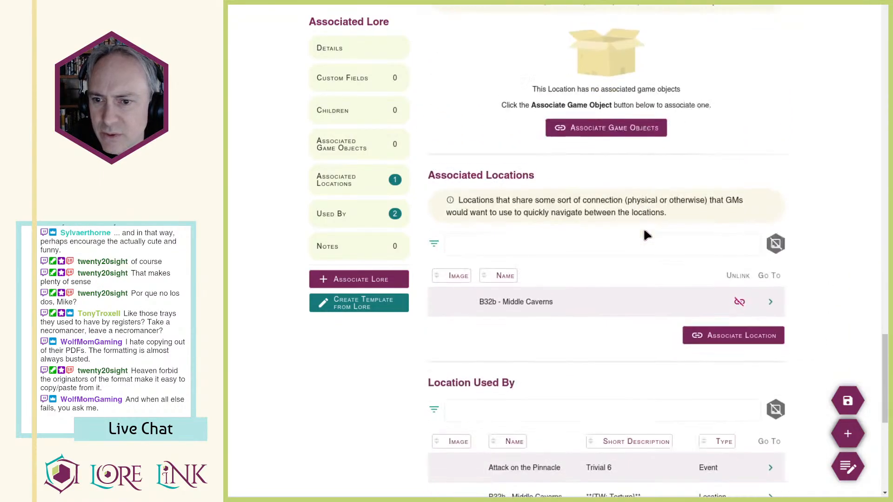
click(748, 330)
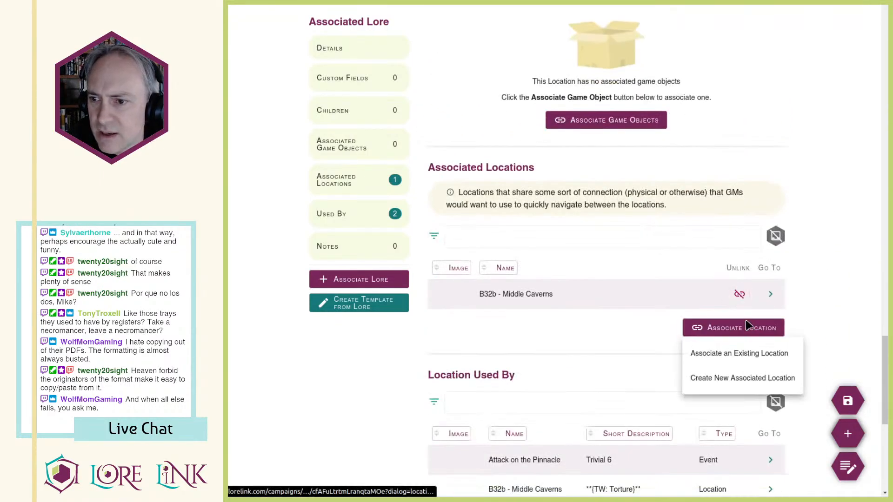
click(746, 351)
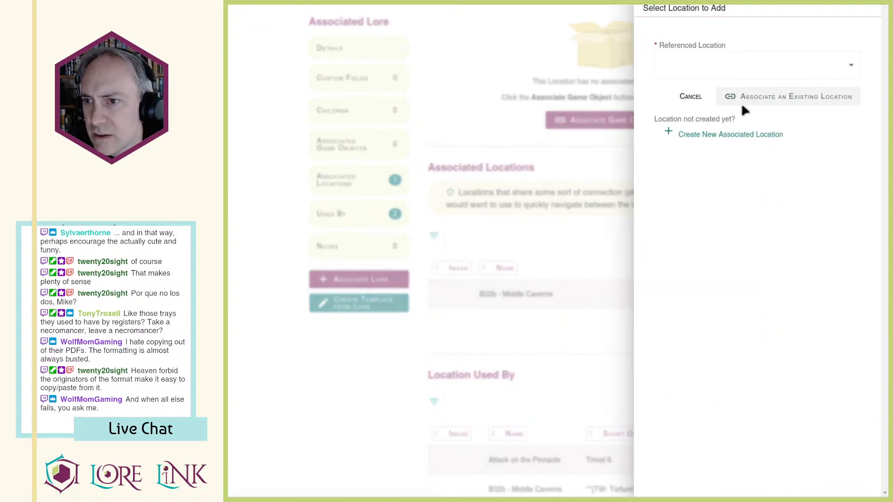
click(763, 66)
scroll(771, 101, down, 10)
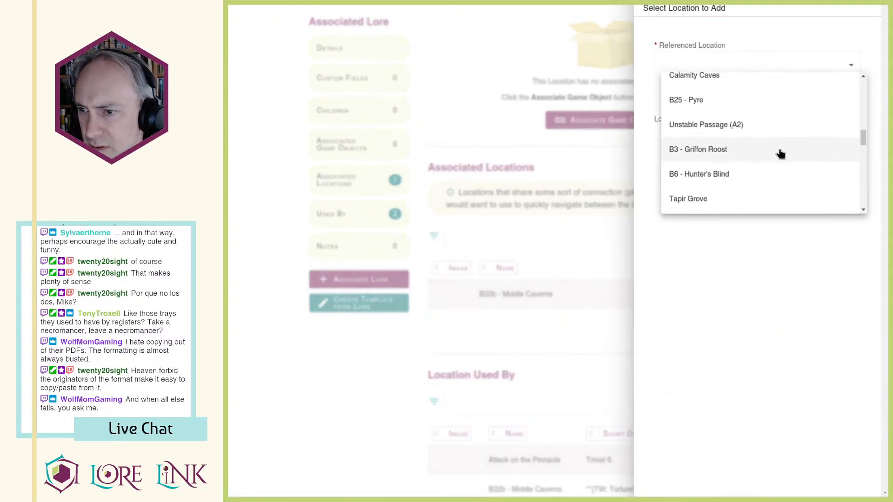
scroll(774, 169, up, 5)
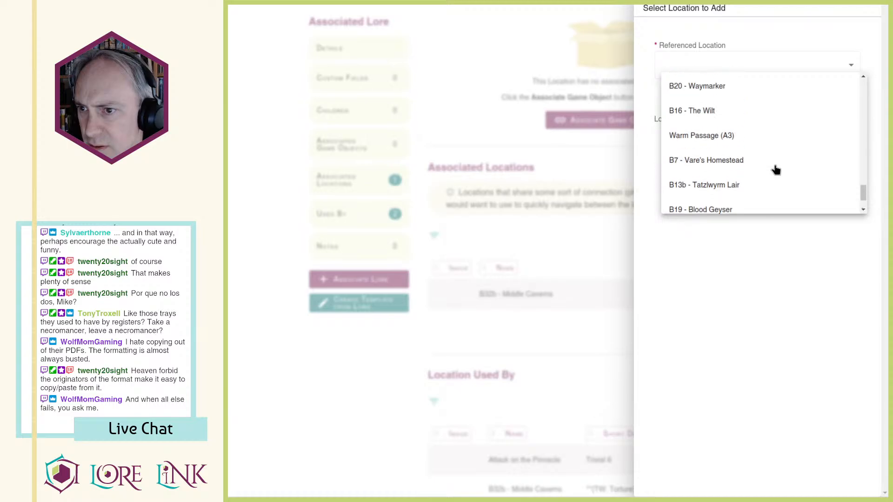
click(734, 197)
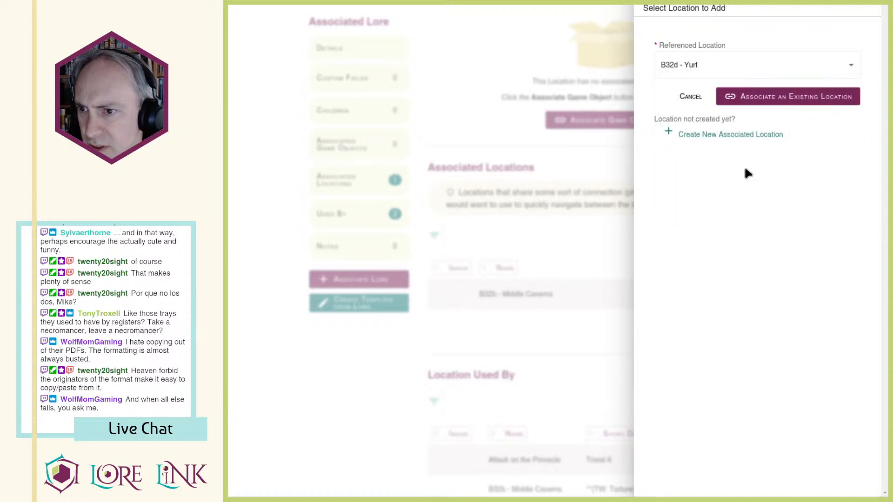
click(794, 96)
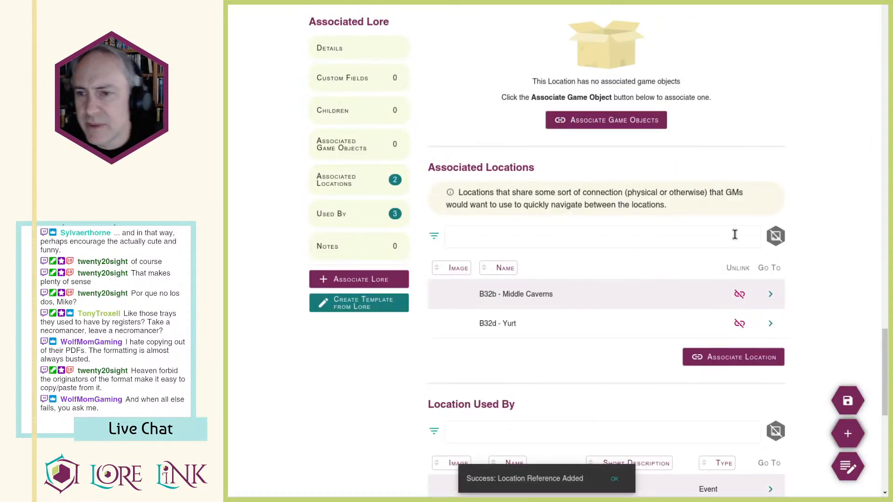
Step: Examine which events and locations use the Pinnacle, then go back up to its parent location field
scroll(735, 234, down, 5)
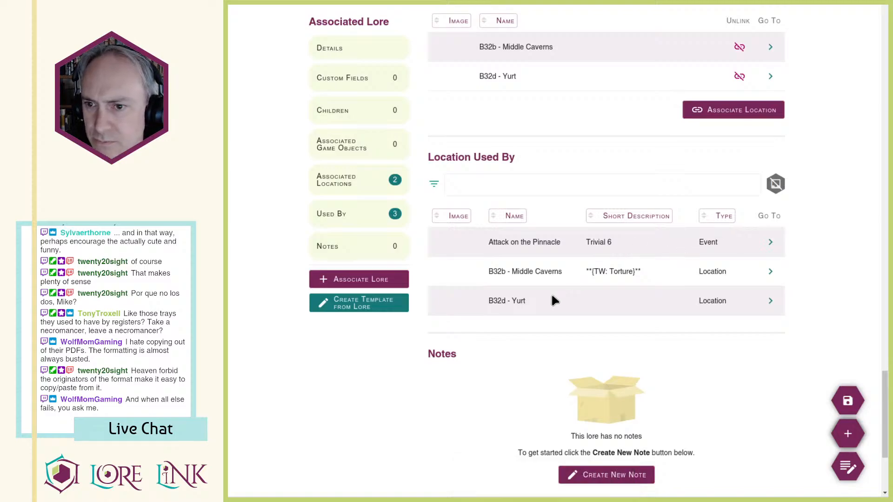
drag(476, 238, 723, 253)
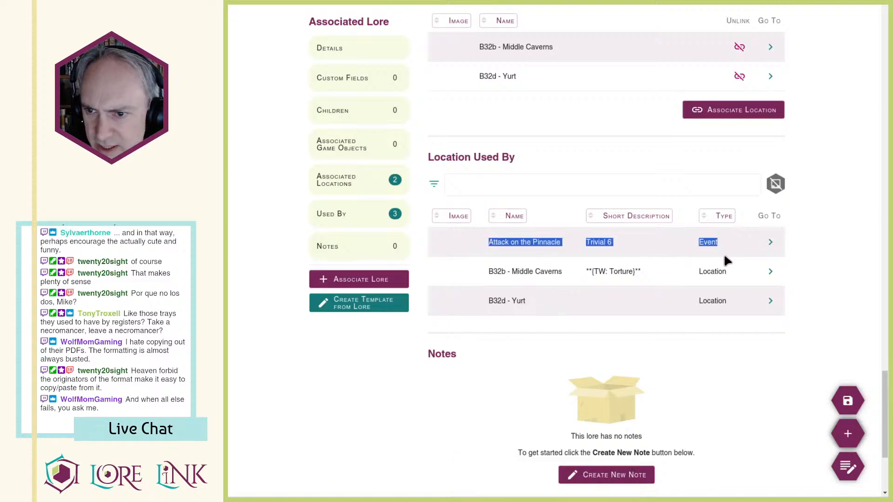
click(830, 305)
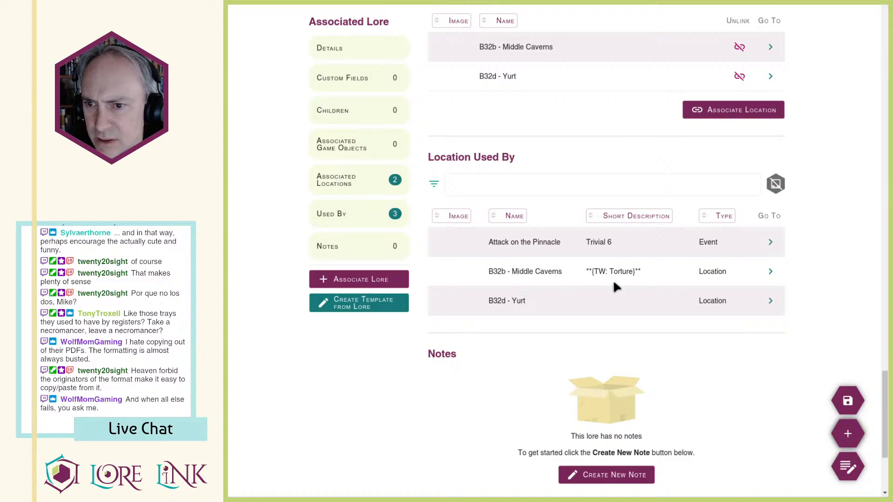
scroll(553, 304, up, 10)
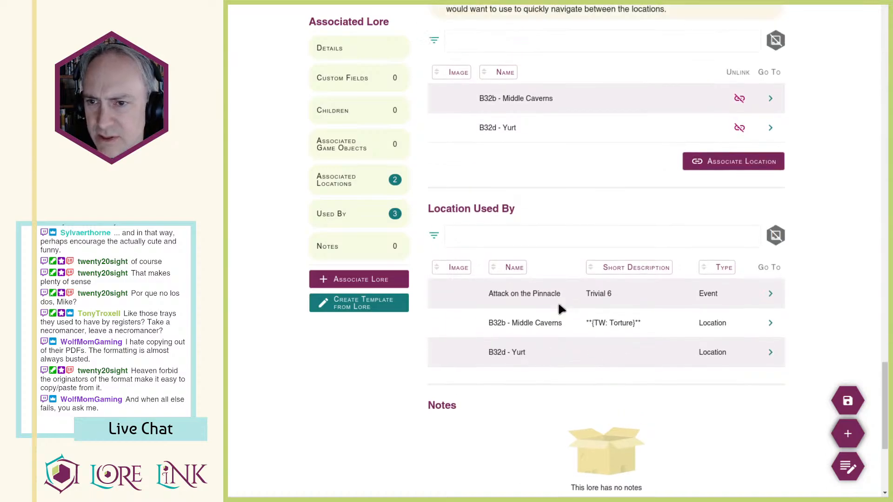
scroll(558, 305, up, 8)
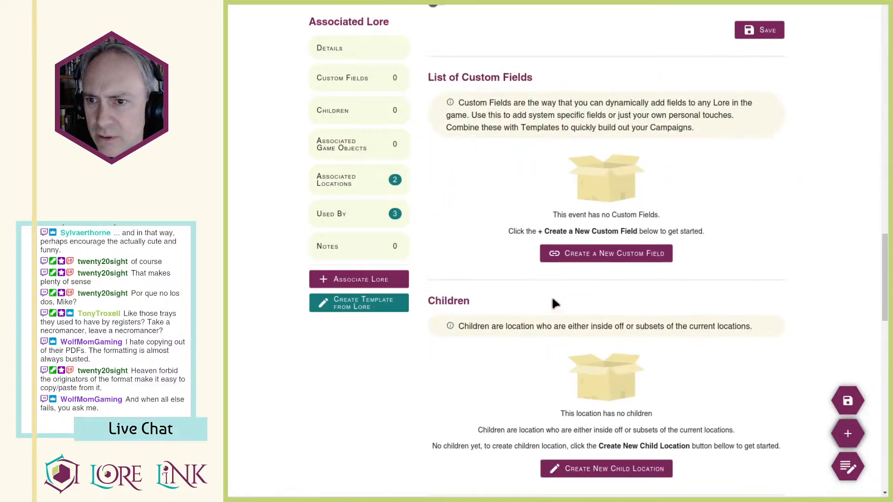
scroll(553, 303, up, 4)
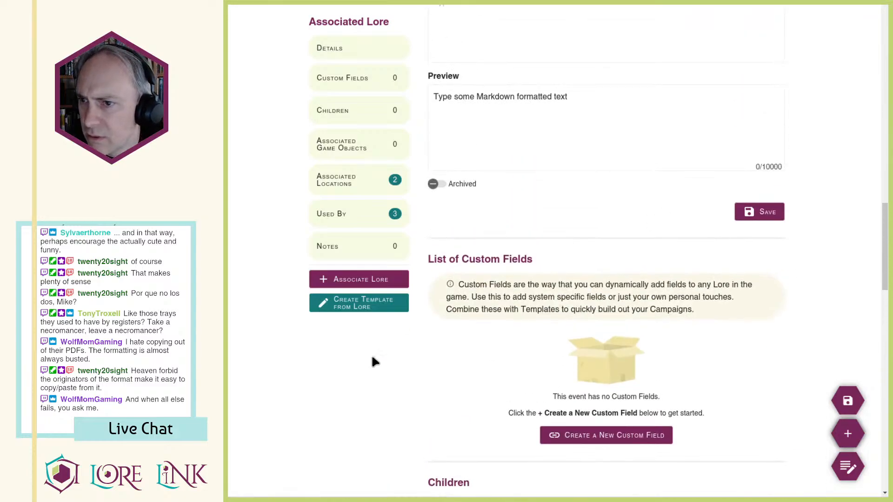
scroll(634, 266, up, 18)
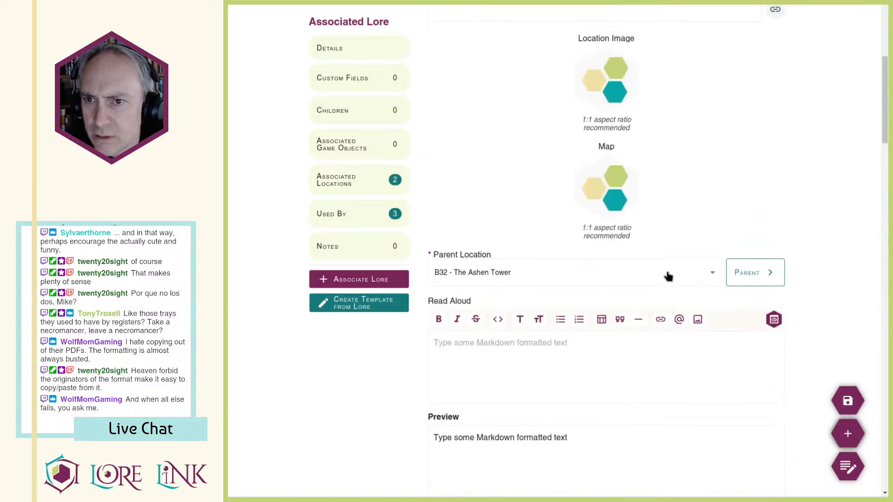
Step: Reread the Pinnacle's description for its connections to other areas and the creatures that patrol it
scroll(668, 274, down, 8)
scroll(670, 265, down, 3)
scroll(672, 263, up, 5)
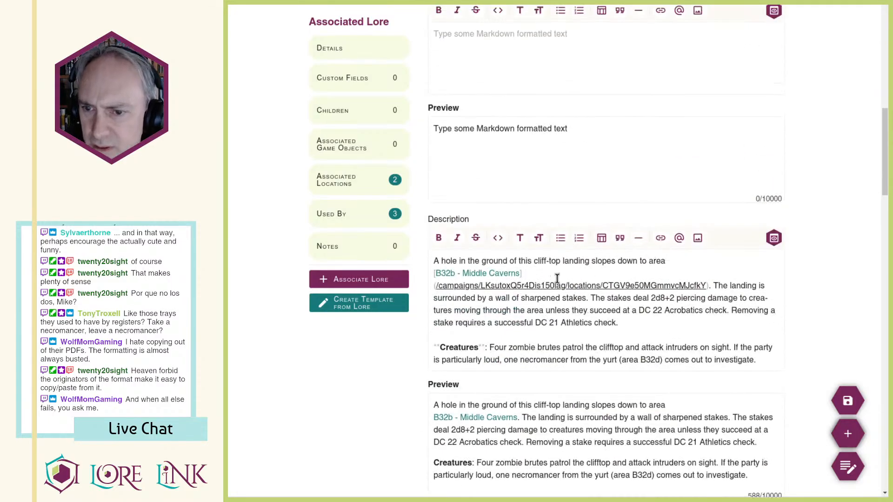
scroll(605, 275, down, 3)
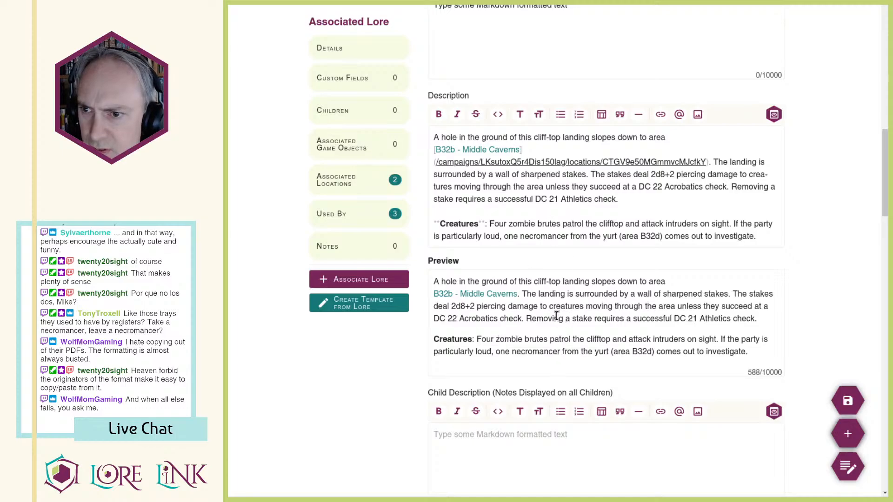
scroll(560, 316, down, 1)
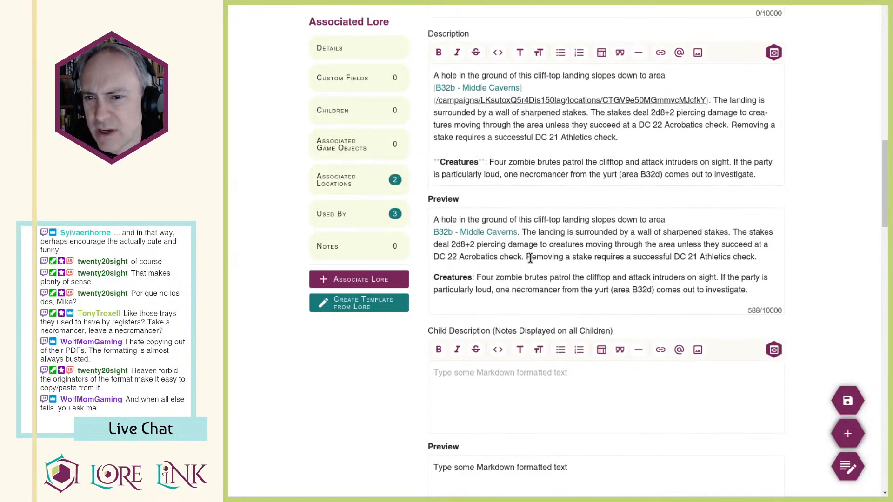
scroll(527, 263, down, 1)
scroll(527, 264, up, 3)
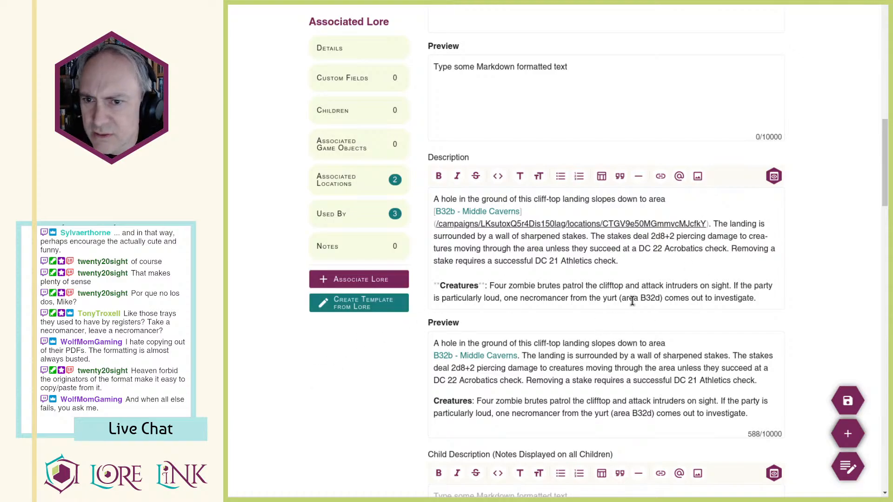
scroll(637, 302, down, 2)
scroll(637, 302, up, 8)
scroll(655, 285, down, 20)
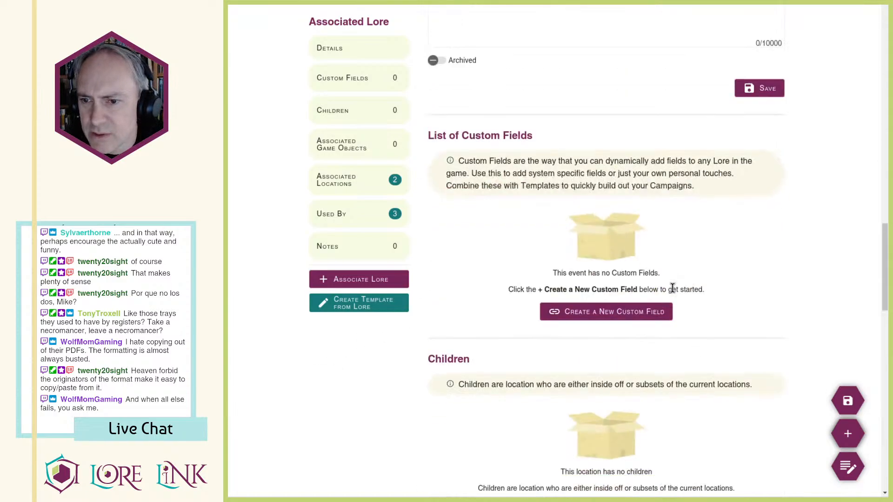
Step: Open the associated location B32d - Yurt and review its description, associated locations and the lore that uses it
scroll(673, 288, down, 10)
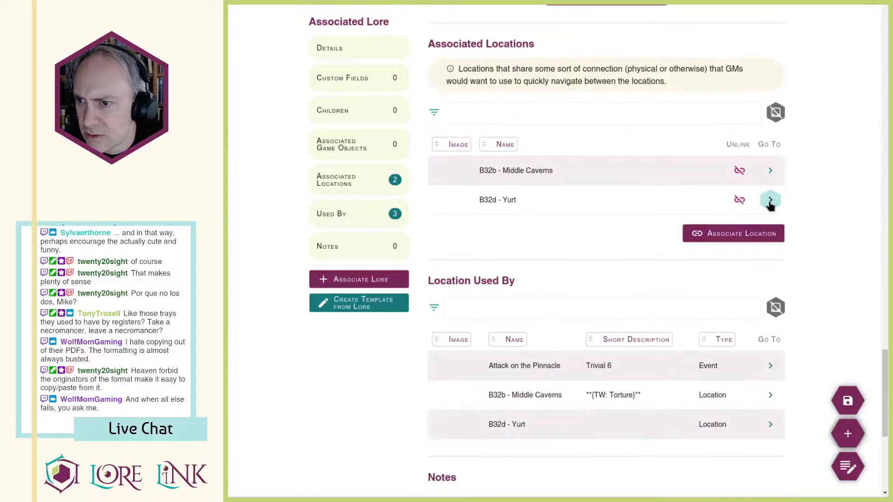
click(769, 203)
scroll(660, 210, down, 15)
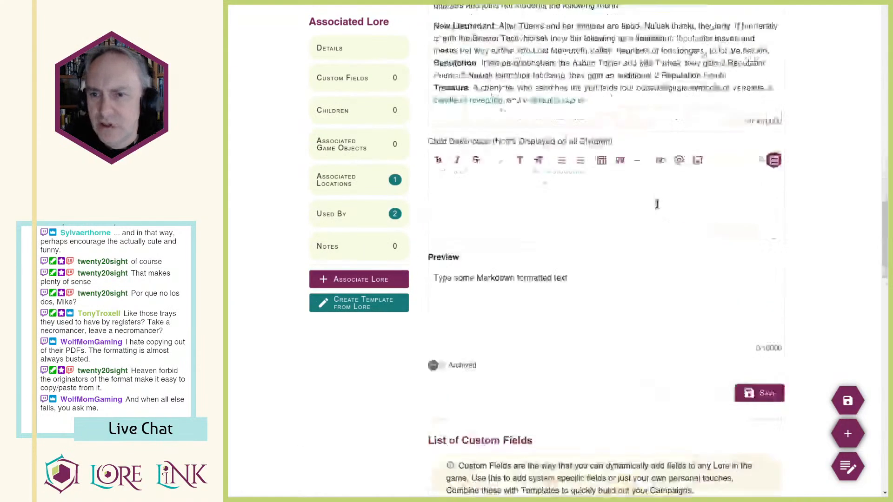
scroll(641, 195, up, 5)
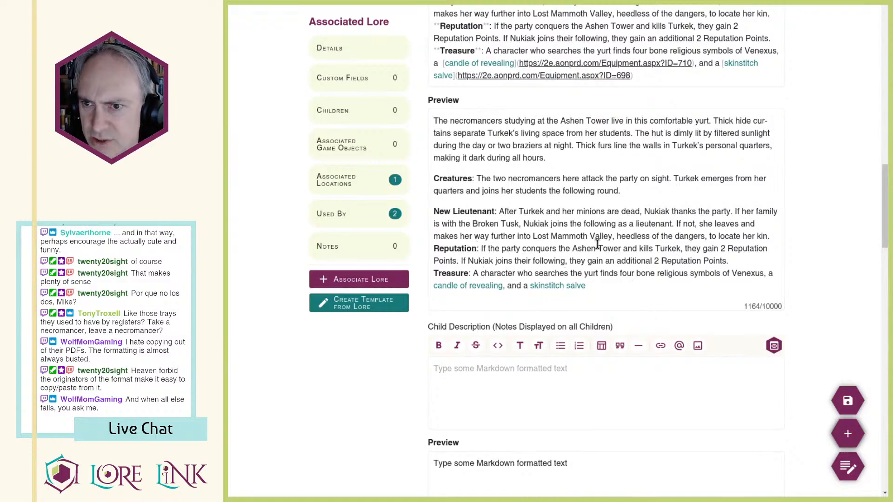
scroll(596, 252, down, 6)
scroll(596, 251, down, 12)
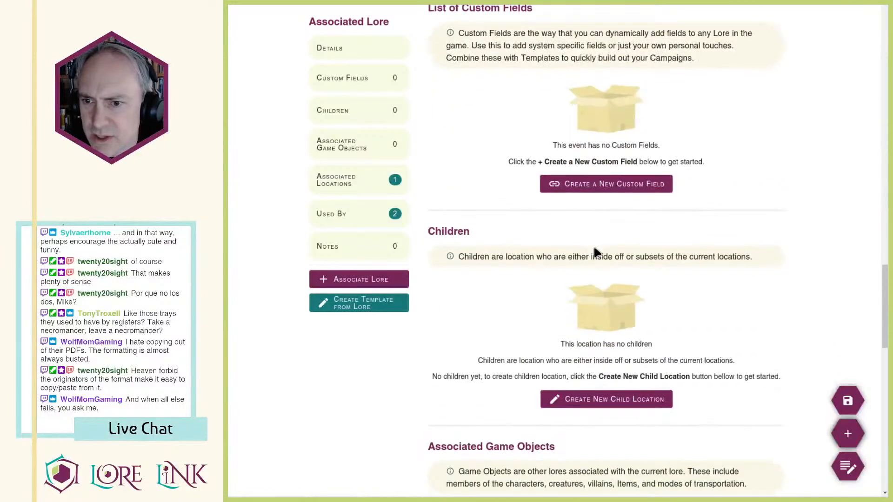
scroll(597, 252, down, 7)
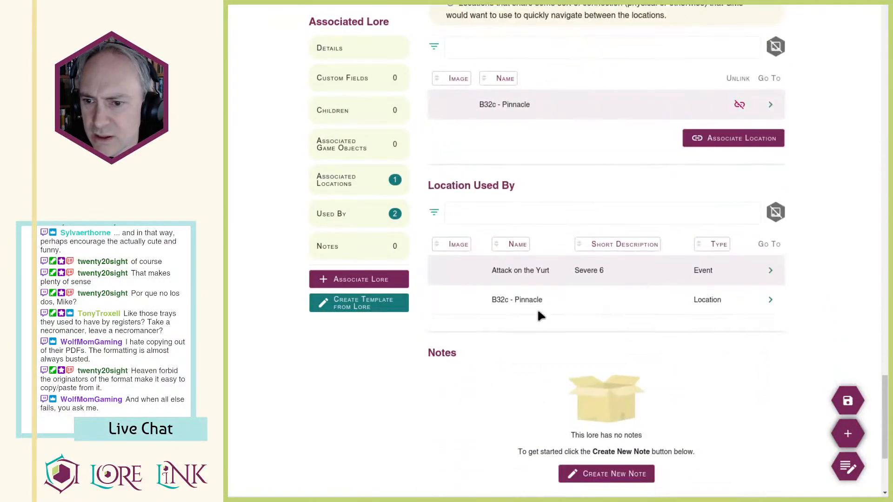
Step: Open the Attack on the Yurt event and check its associated game objects and triggers
click(770, 271)
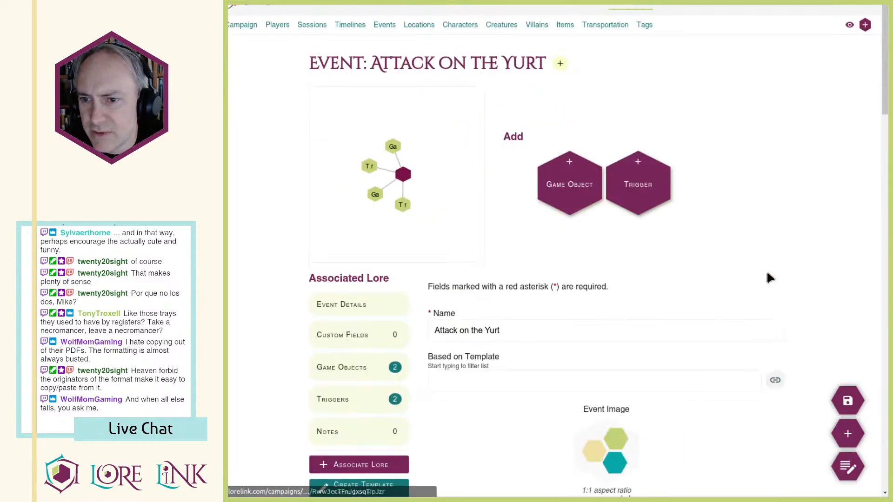
scroll(763, 279, down, 15)
scroll(578, 264, down, 11)
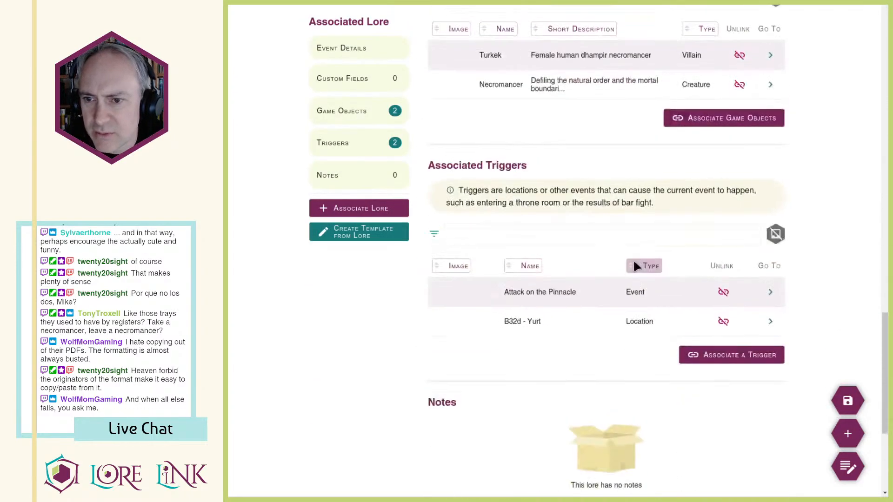
Step: Open the villain associated with the yurt attack and review the stat block and associated game objects
scroll(707, 102, up, 1)
click(770, 109)
scroll(753, 186, down, 15)
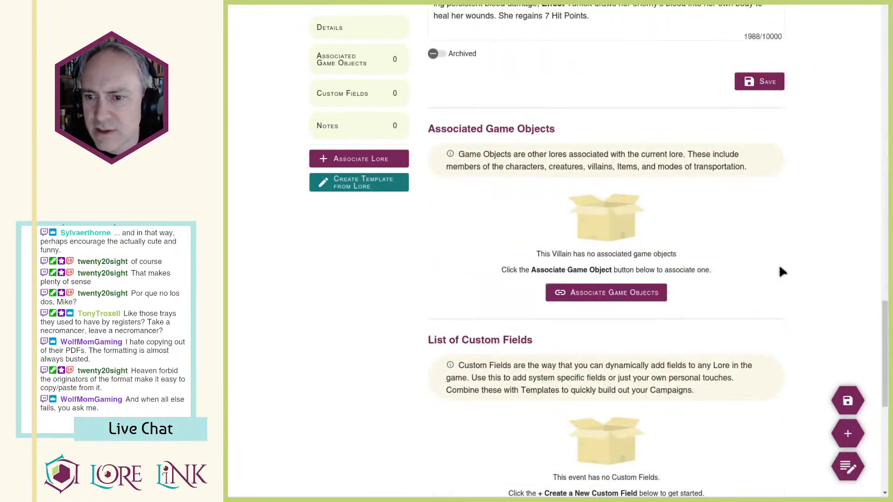
scroll(777, 267, down, 5)
scroll(767, 274, up, 12)
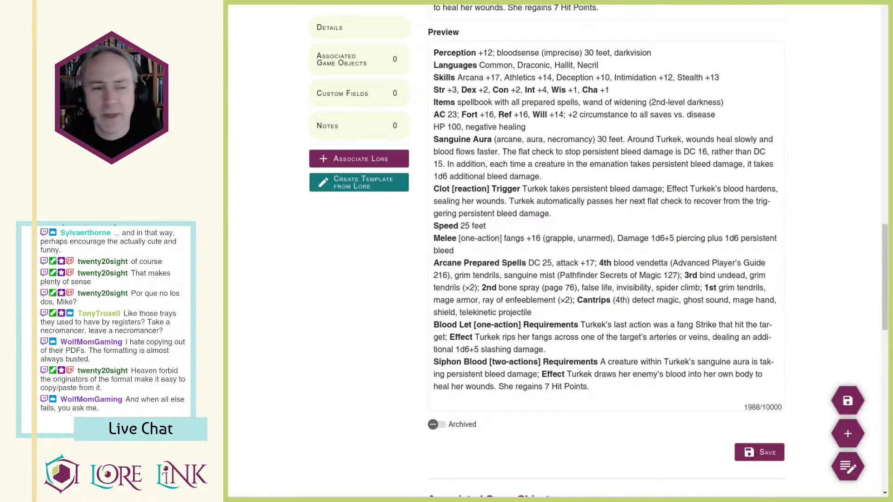
scroll(747, 190, up, 15)
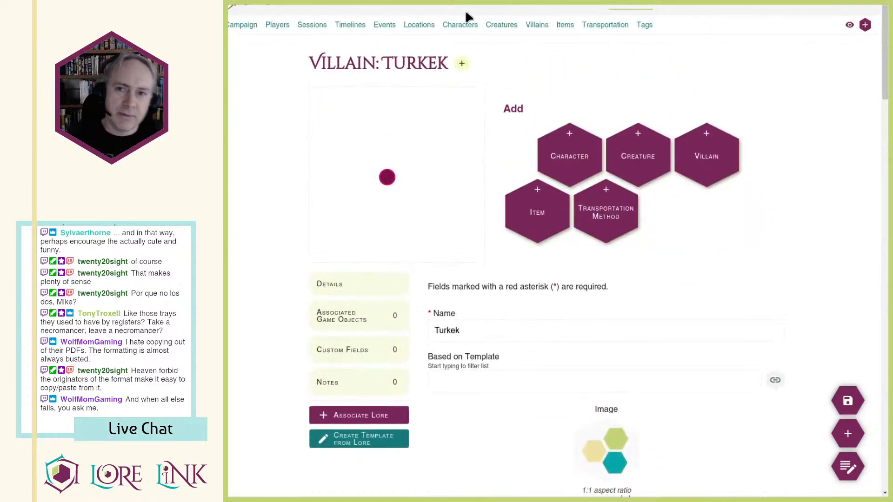
Step: Expand Lost Mammoth Valley in the campaign's locations hierarchy, look through its child areas and open the valley's own location page
click(426, 26)
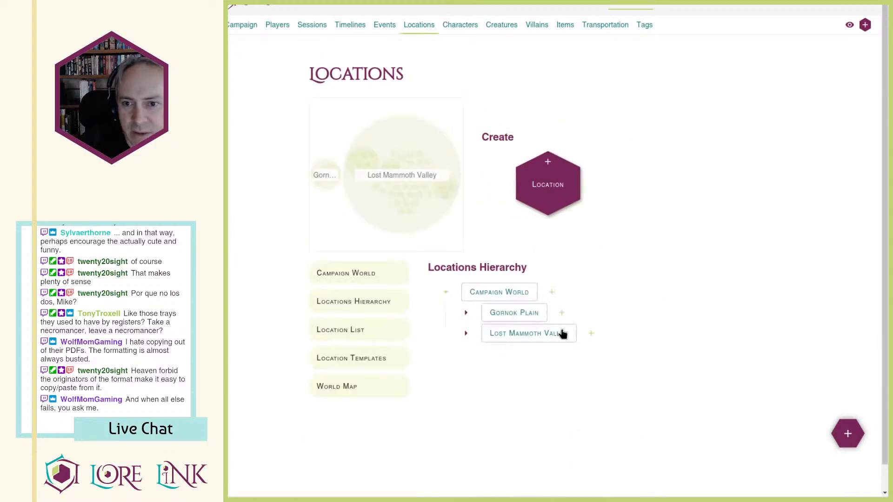
click(466, 334)
scroll(660, 241, down, 7)
scroll(654, 243, up, 2)
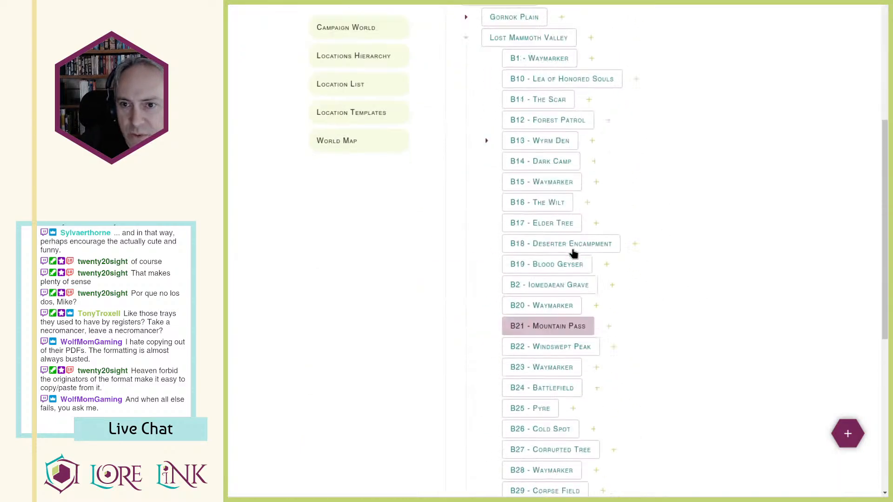
scroll(573, 254, up, 5)
scroll(554, 265, down, 12)
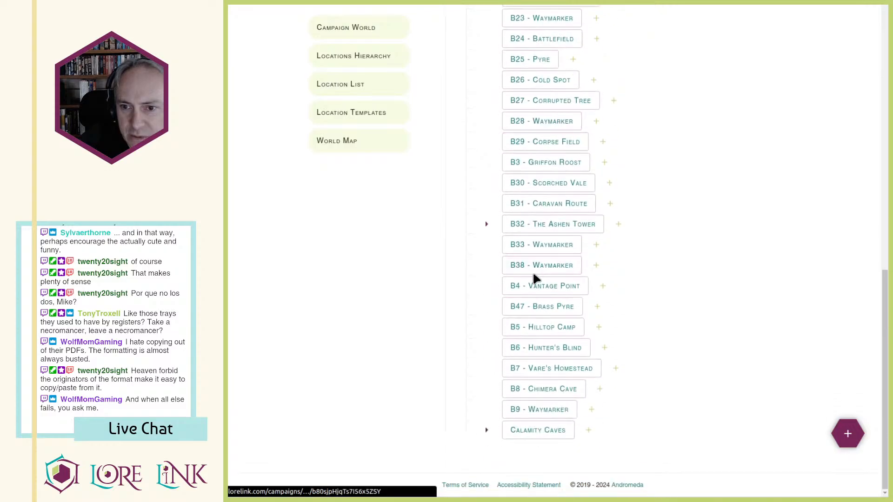
scroll(561, 227, up, 12)
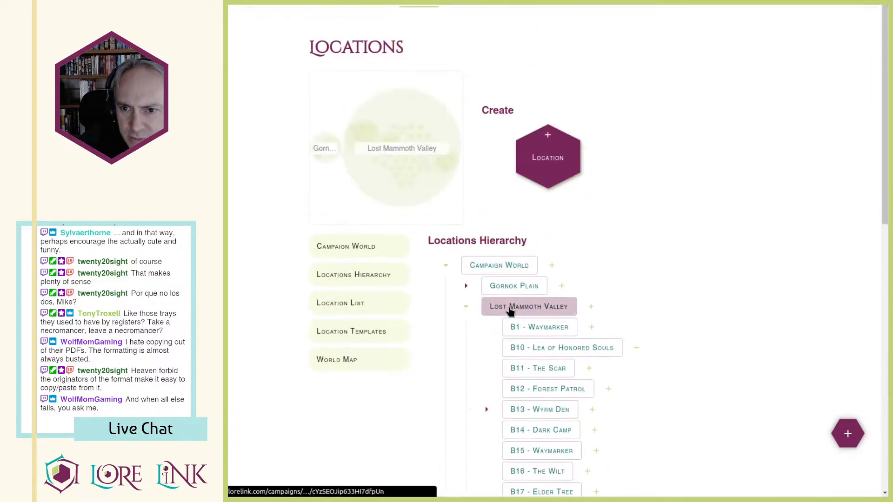
click(510, 307)
Step: Add a hotspot for B32 - The Ashen Tower on the B32 hex of the Lost Mammoth Valley map and save it
scroll(702, 235, down, 15)
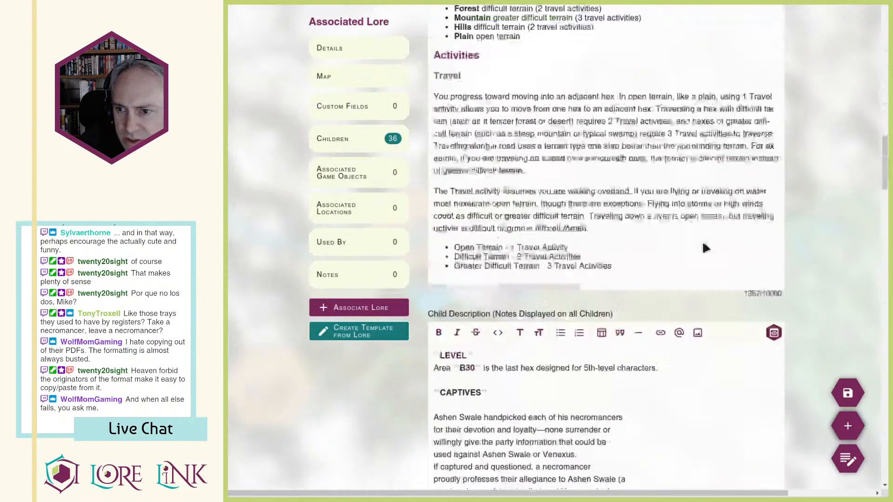
scroll(701, 249, up, 12)
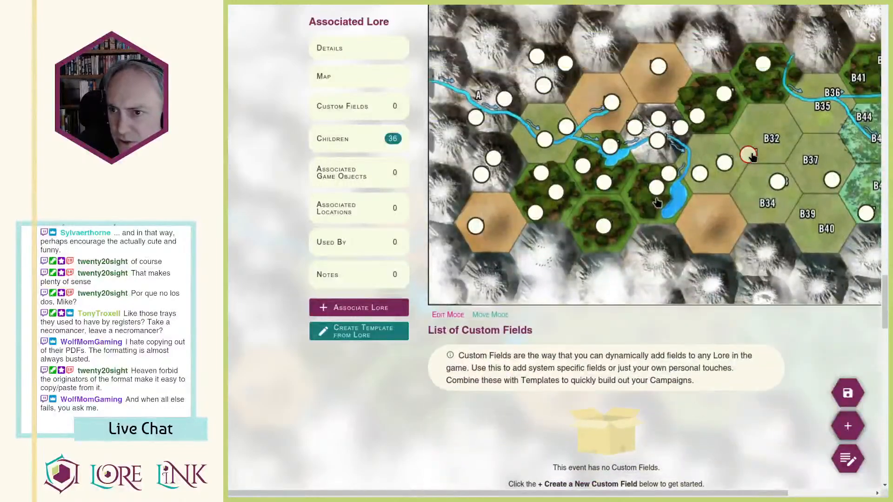
click(750, 155)
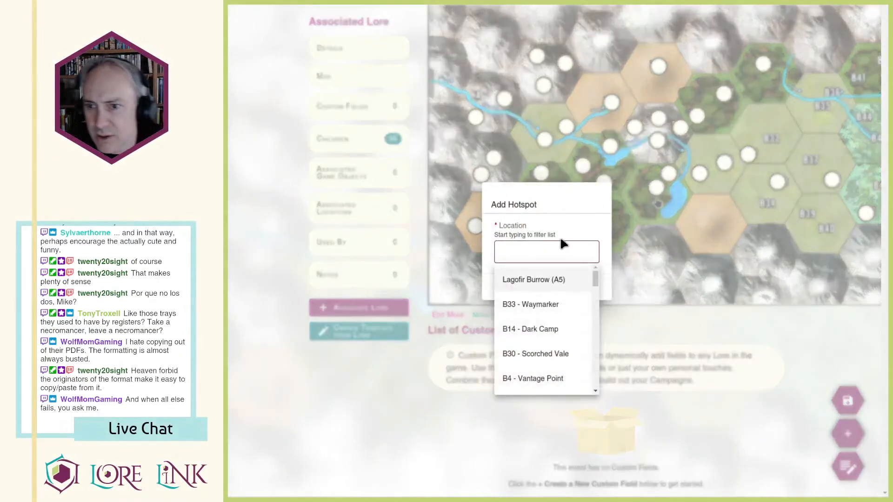
text(b32)
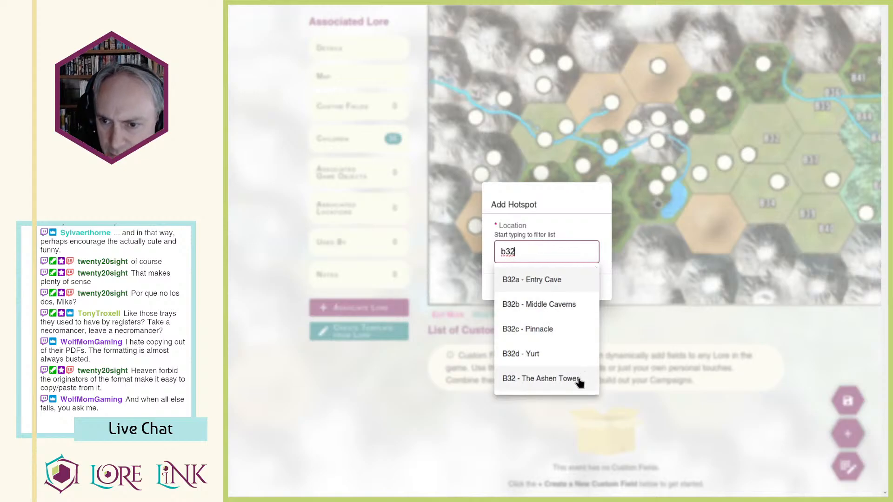
click(579, 381)
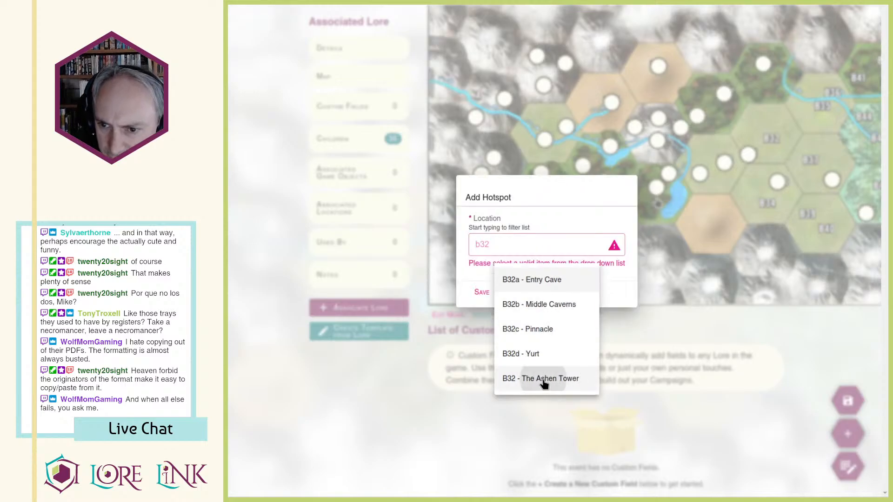
click(543, 308)
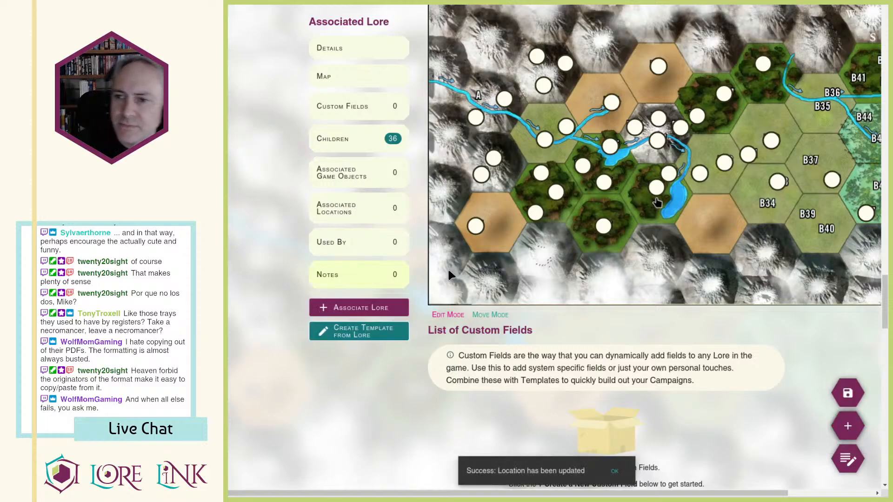
Step: Review the campaign's session list with archived sessions included, then hide the archived ones again
scroll(716, 216, up, 2)
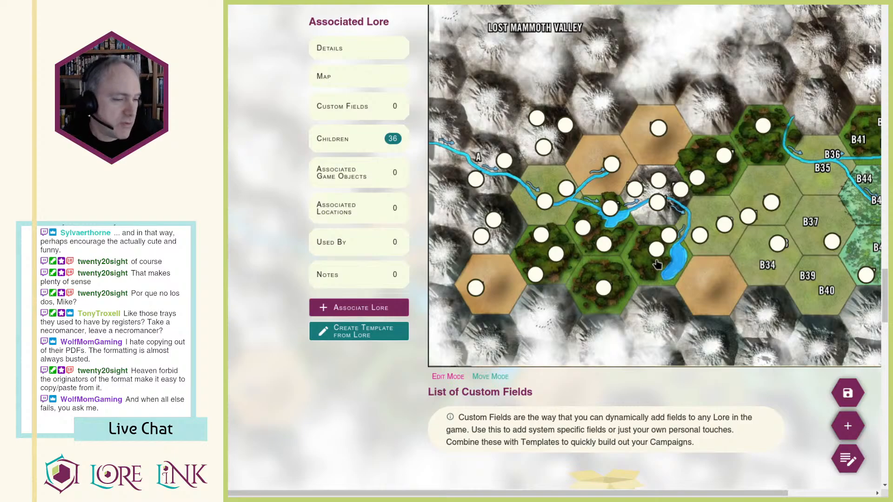
scroll(657, 264, up, 10)
click(312, 12)
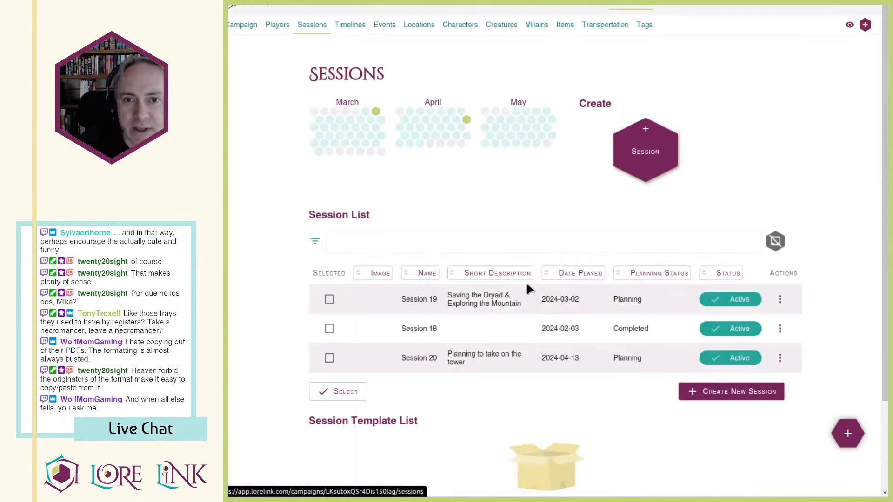
click(775, 242)
scroll(777, 244, down, 4)
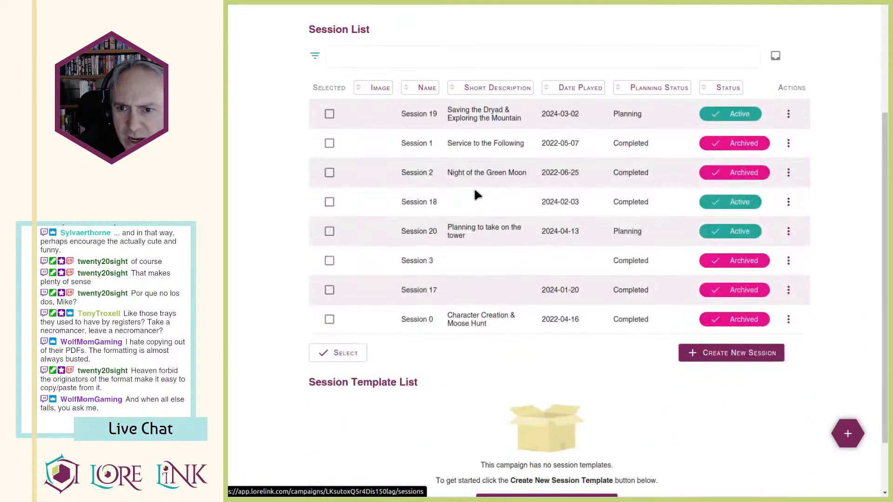
drag(417, 150, 450, 203)
drag(409, 298, 459, 320)
click(460, 320)
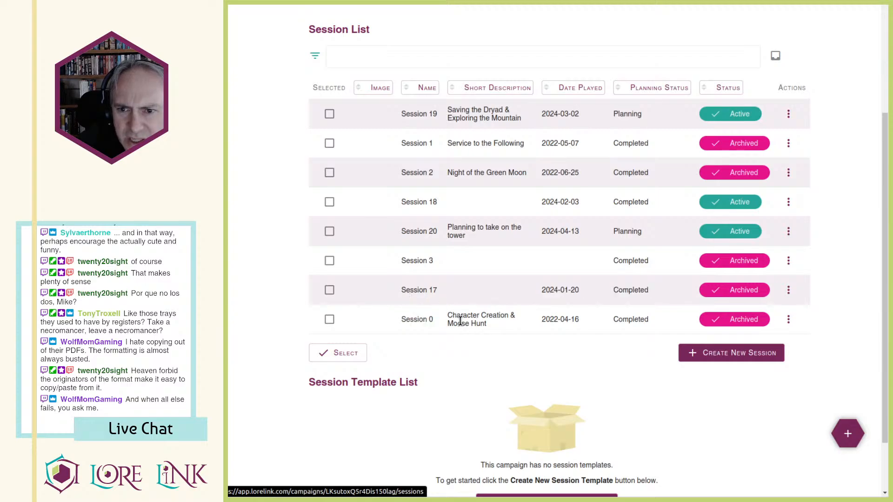
click(775, 56)
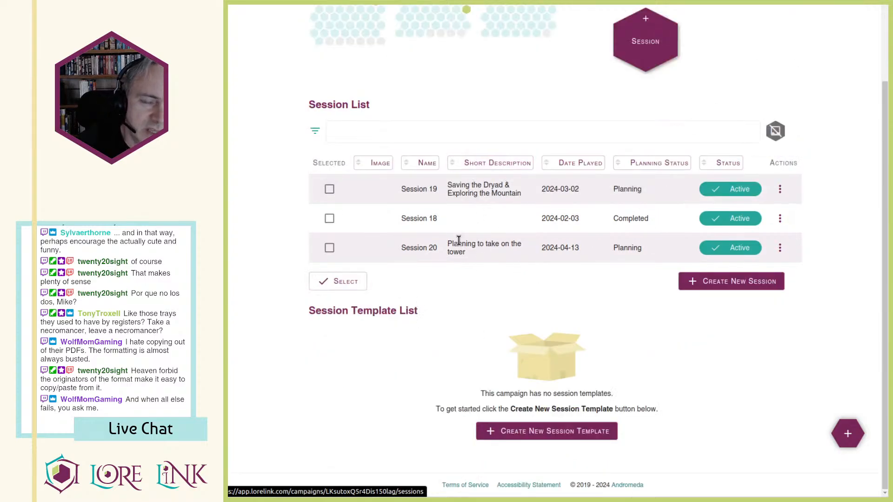